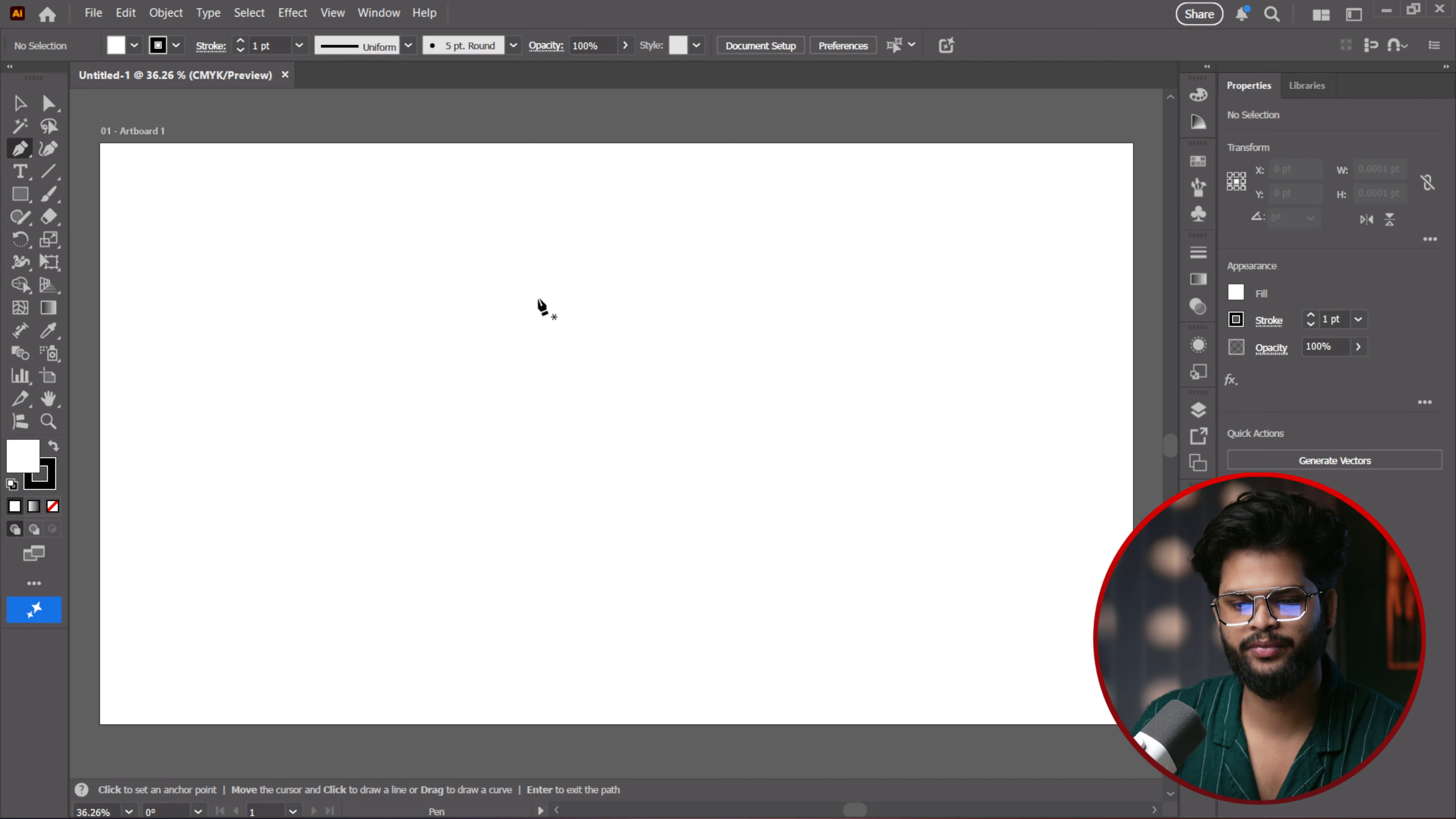
Draw a left-bulging half-leaf curve with the Pen tool between two vertically aligned anchors about 386 pt apart
click(600, 259)
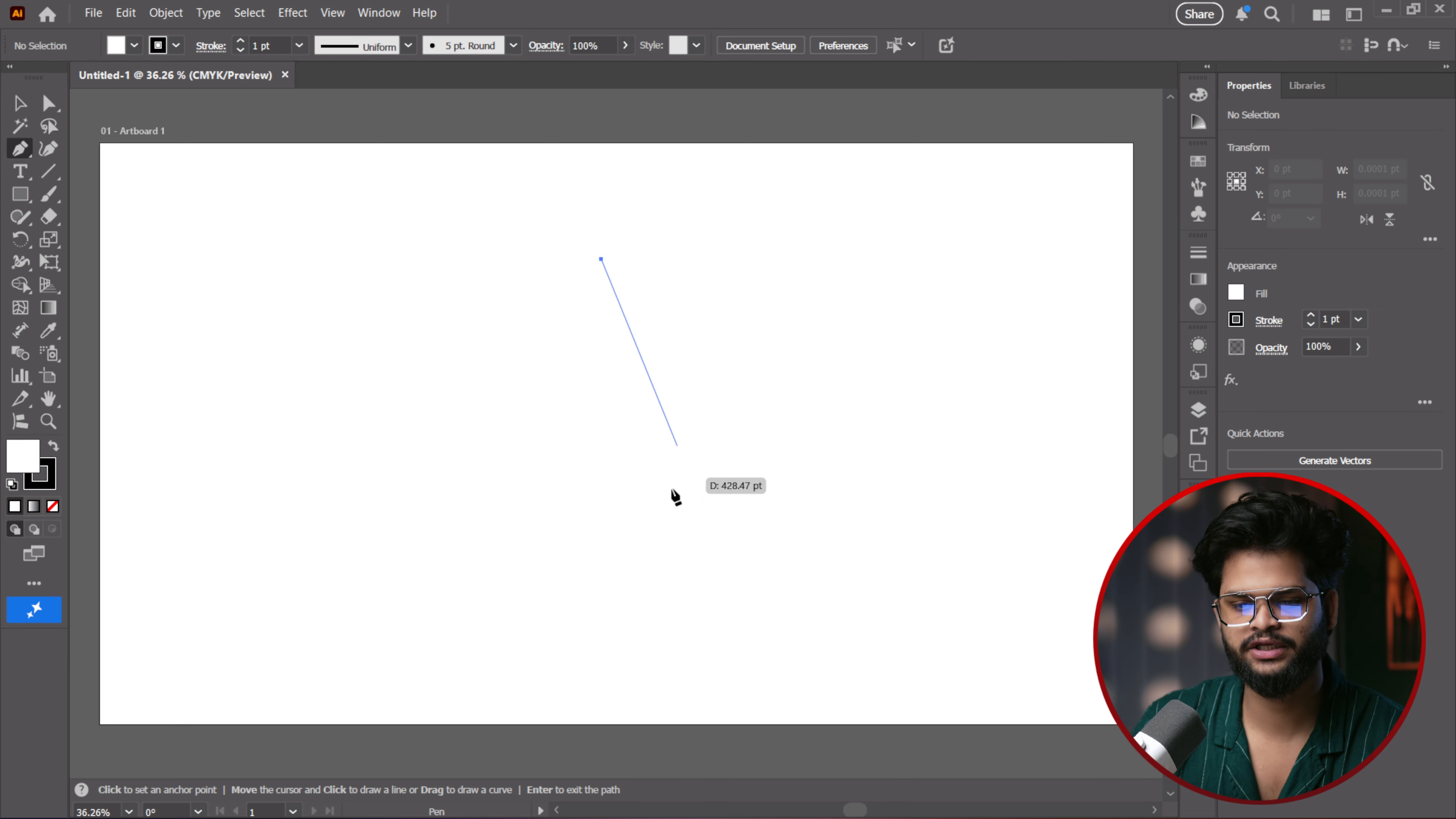
click(601, 463)
key(ctrl+z)
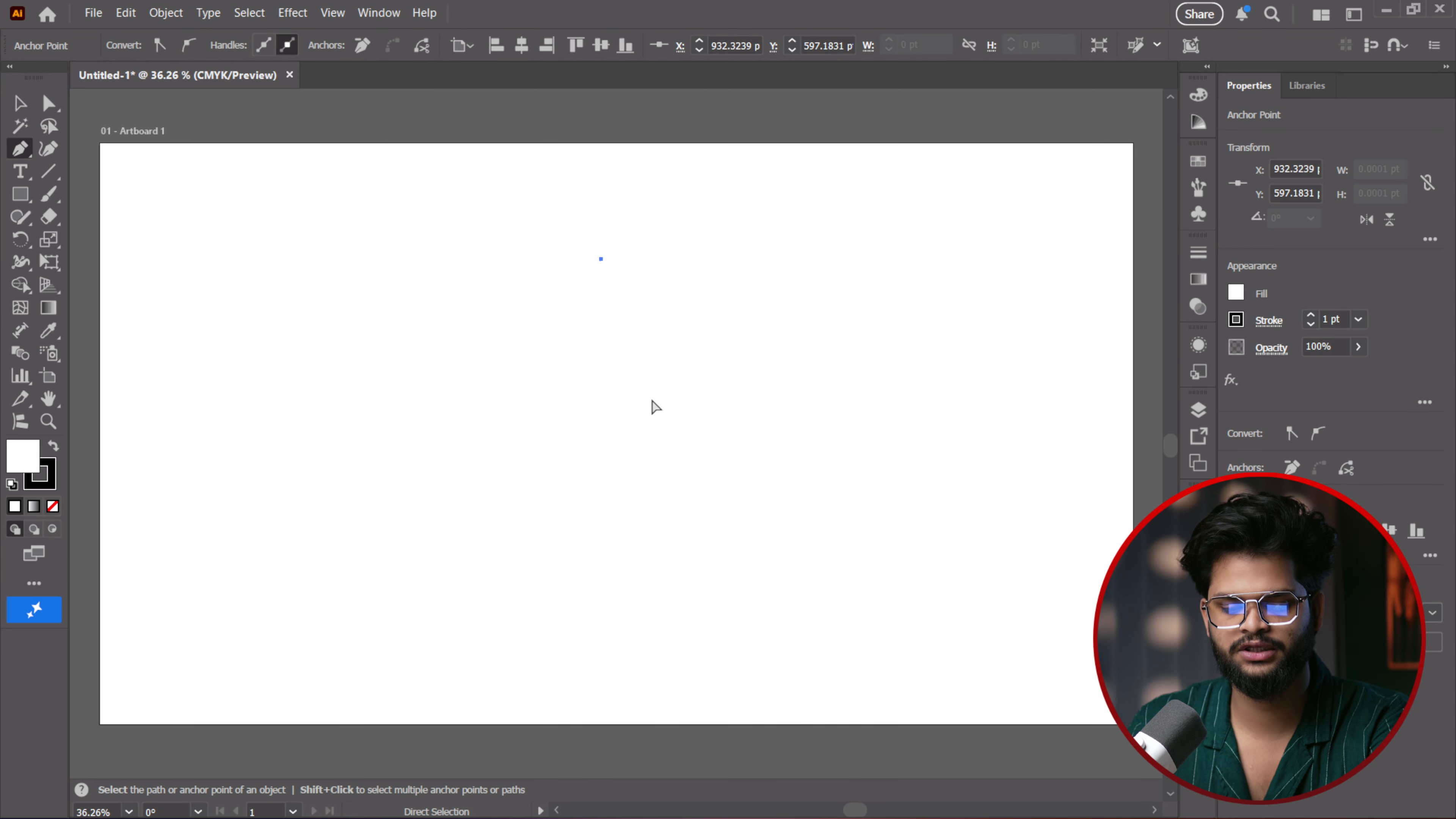
drag(601, 466, 662, 645)
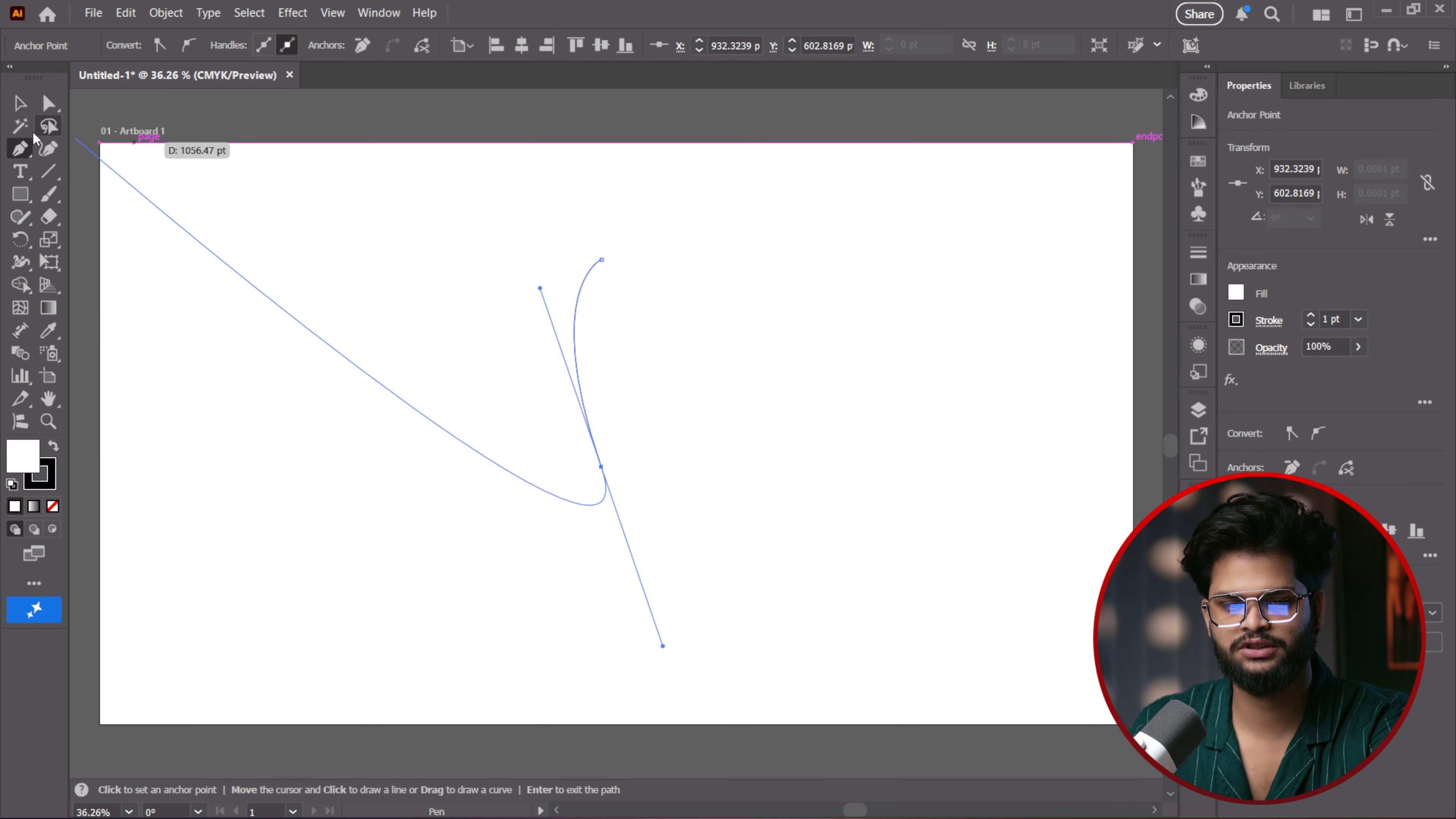
click(20, 111)
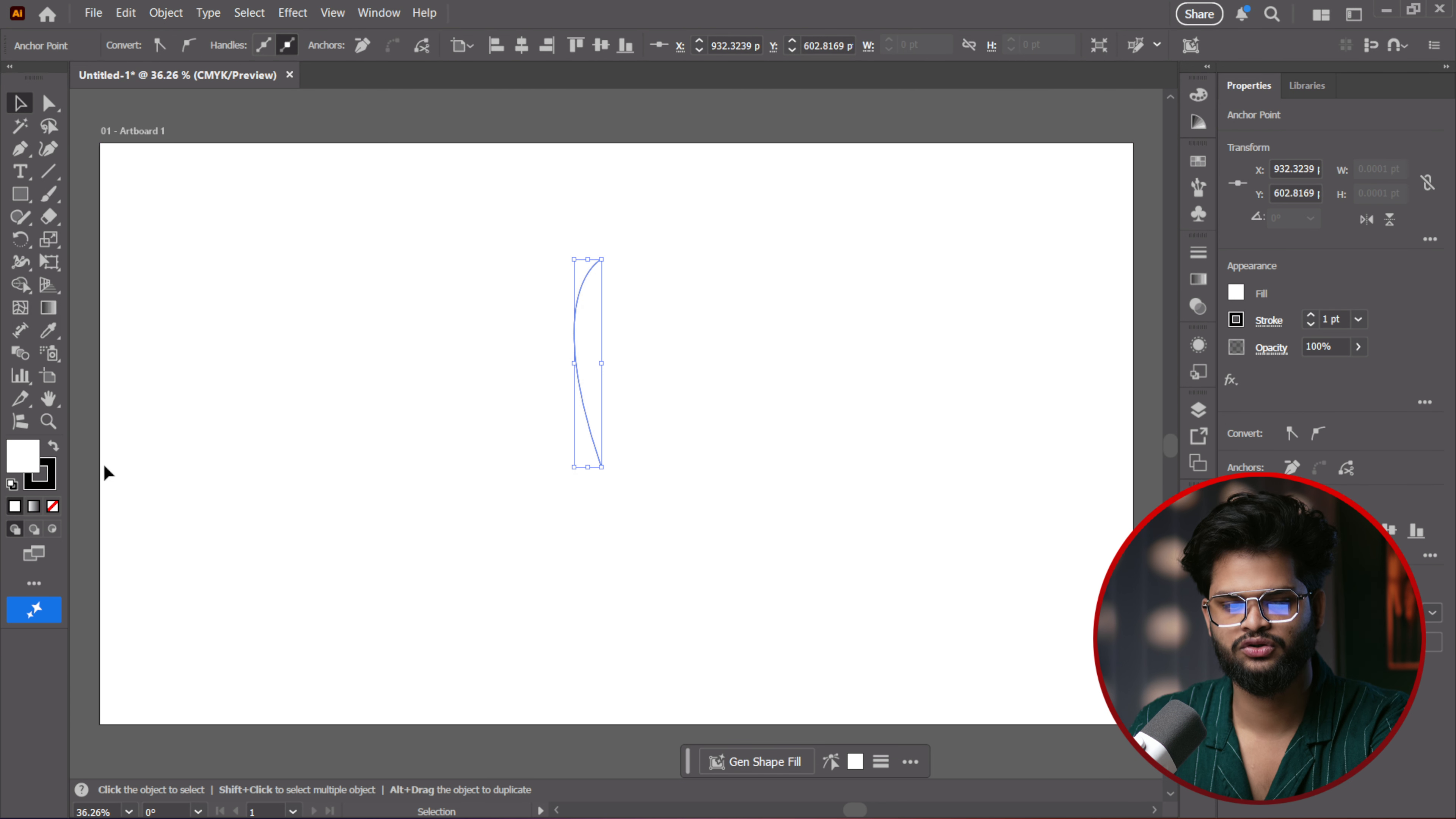
Fill the half-leaf path with green, hex 0cba46
double_click(32, 466)
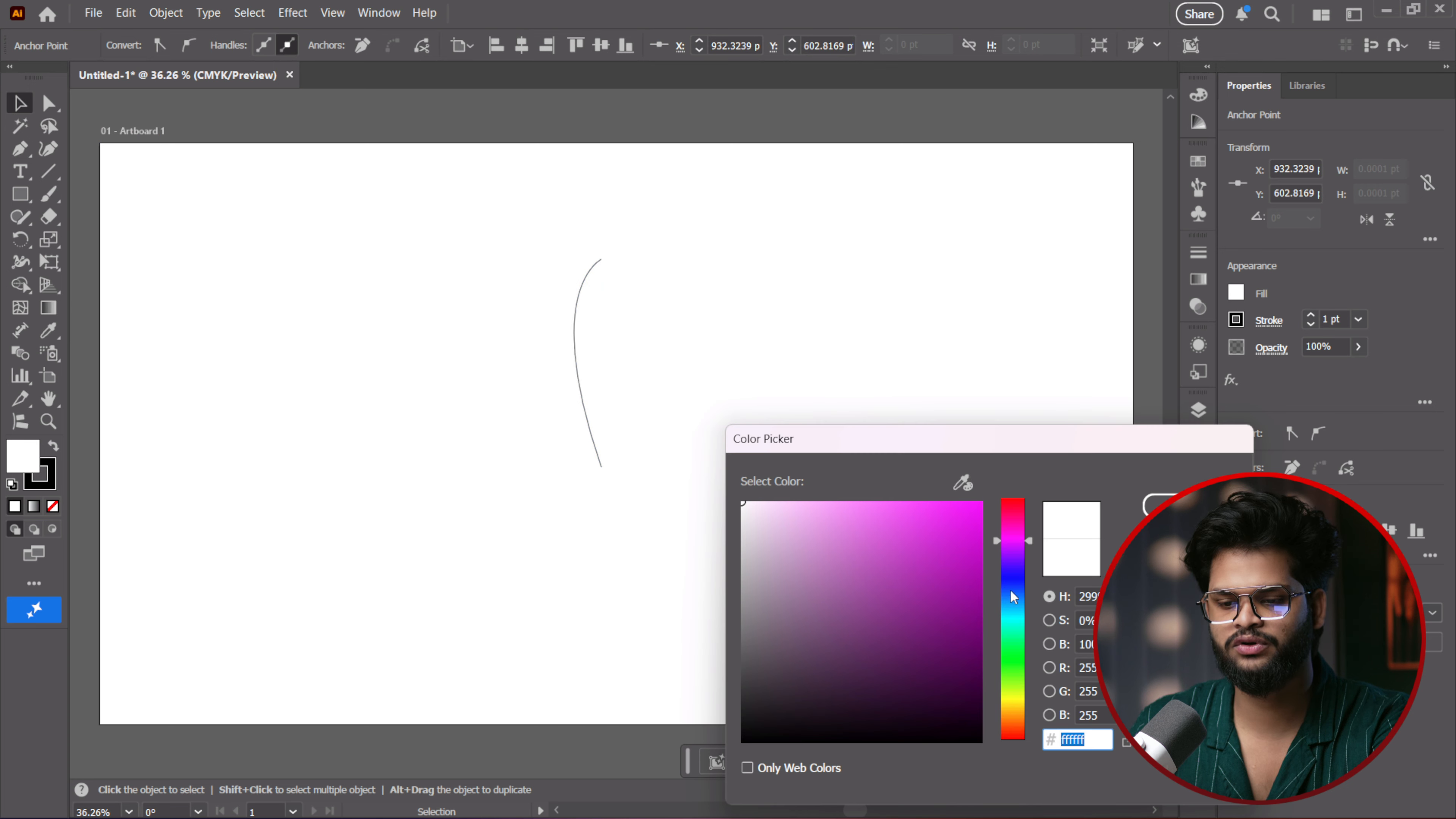
drag(1011, 597, 1012, 645)
click(967, 566)
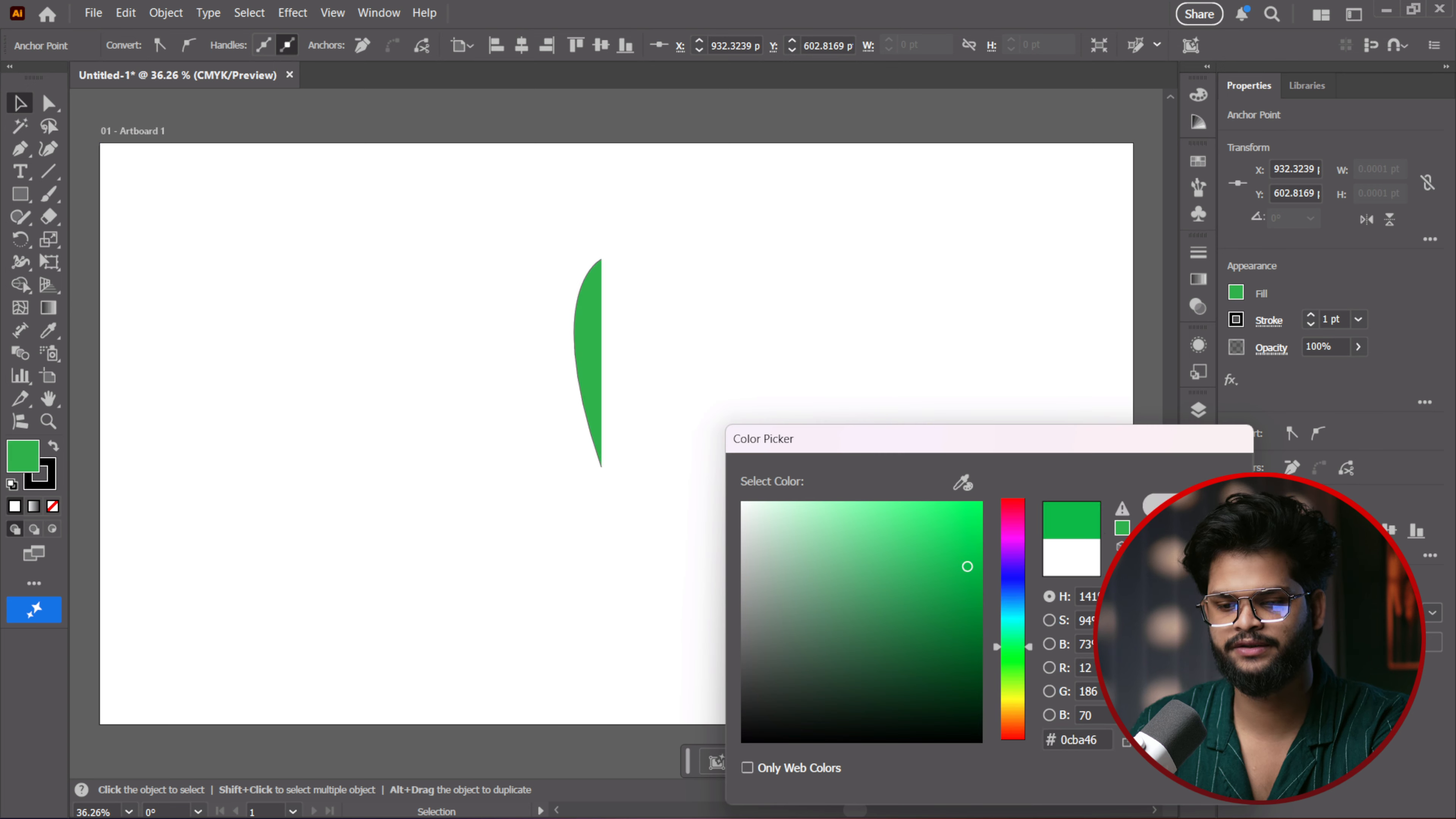
key(Return)
Reflect a copy of the green half-leaf across the vertical axis to form the other half, and deselect it
right_click(587, 315)
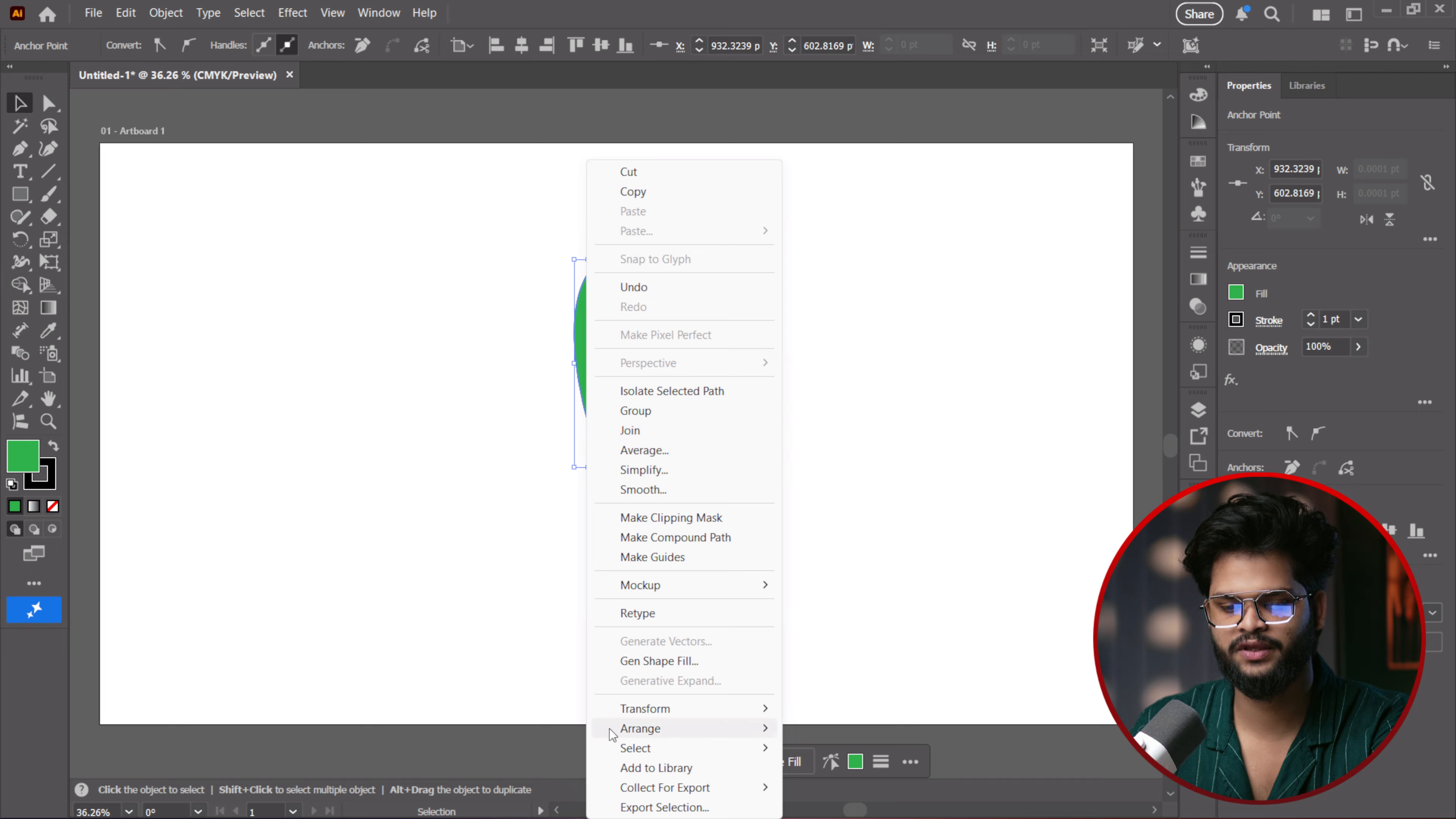
mouse_move(687, 709)
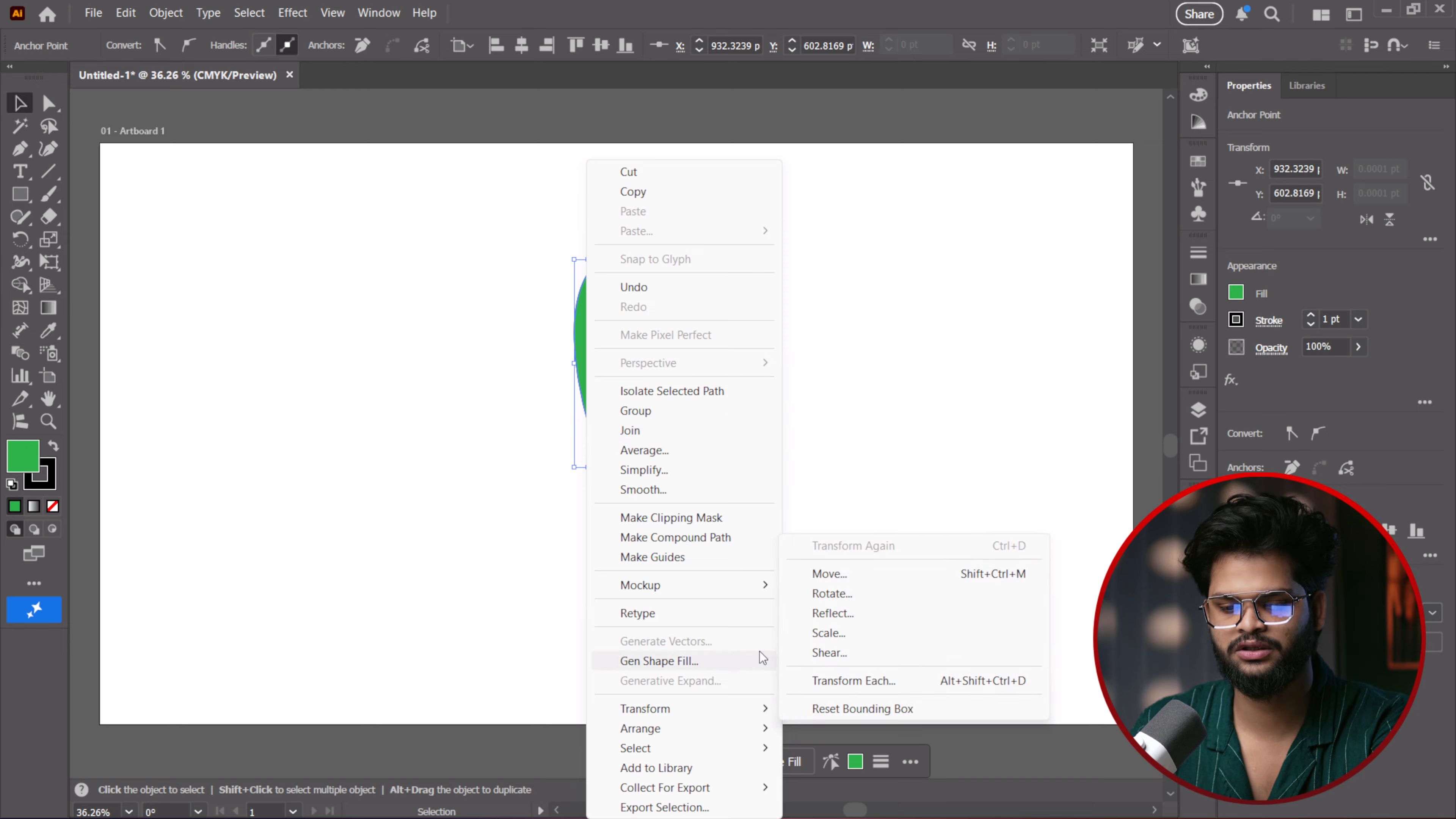
click(828, 614)
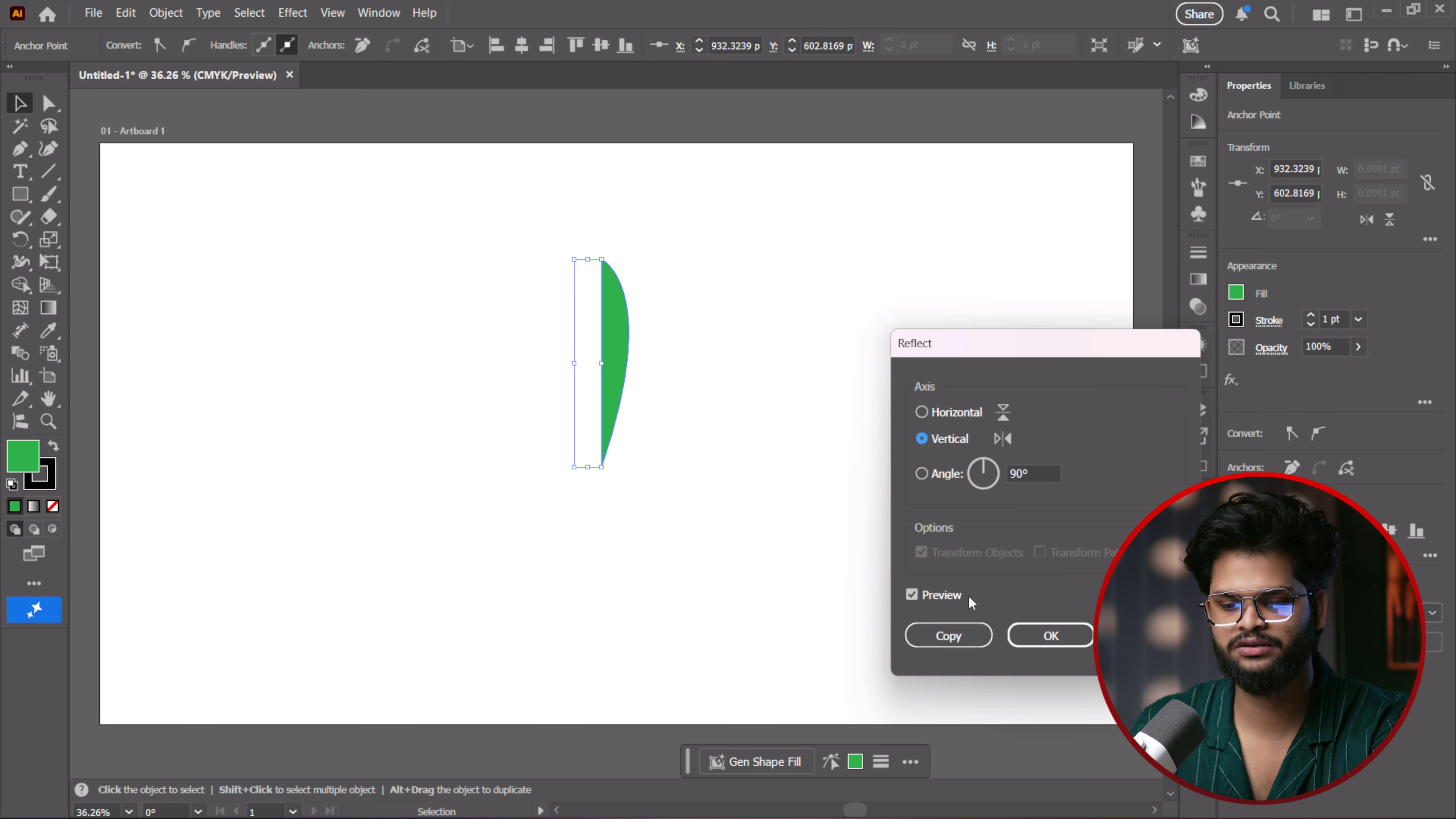
click(957, 636)
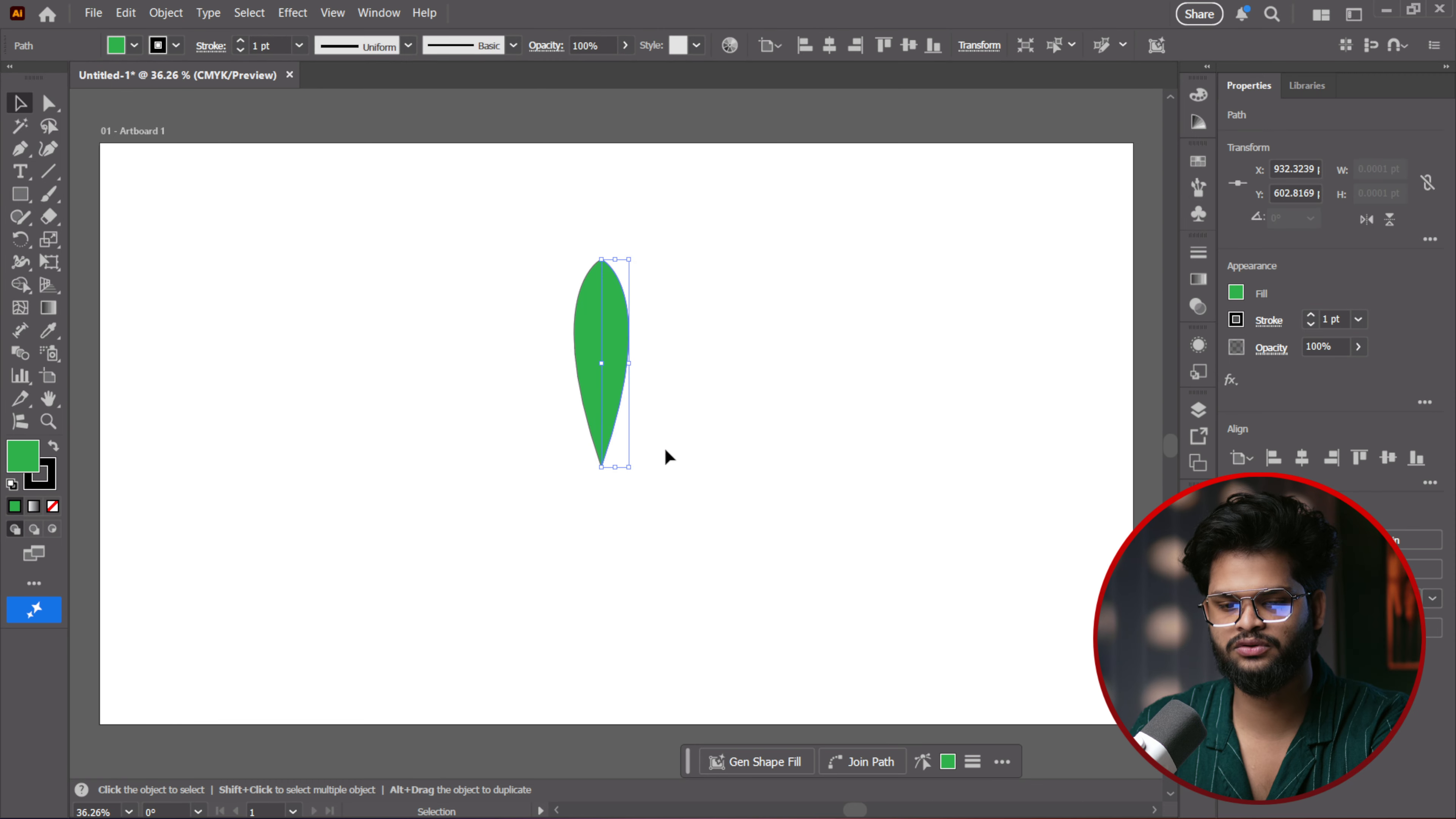
click(803, 268)
Join the two halves' overlapping anchor points at the leaf's rounded upper end as a Corner point
scroll(604, 254, up, 5)
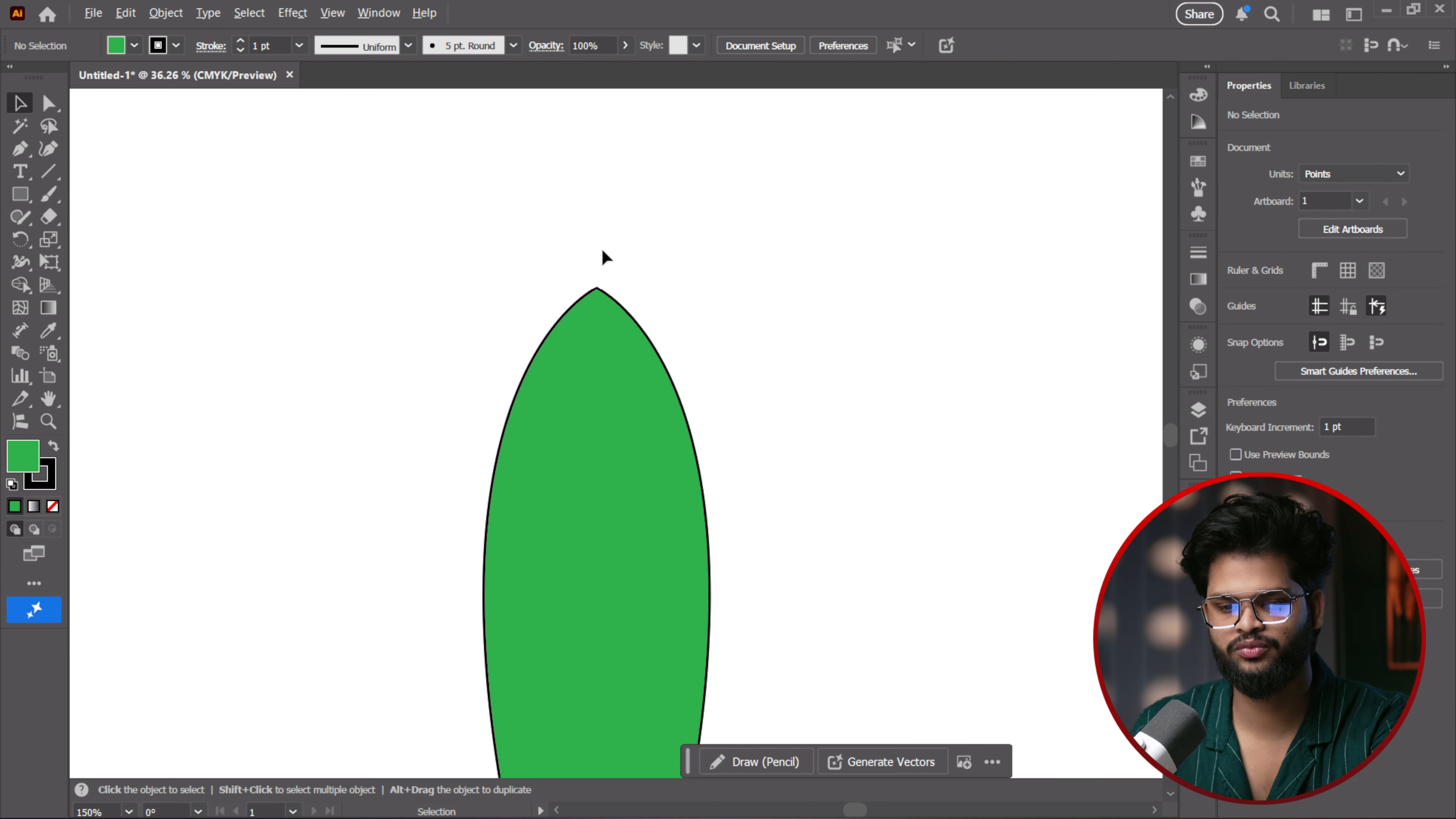
scroll(581, 292, up, 3)
key(a)
drag(393, 328, 773, 514)
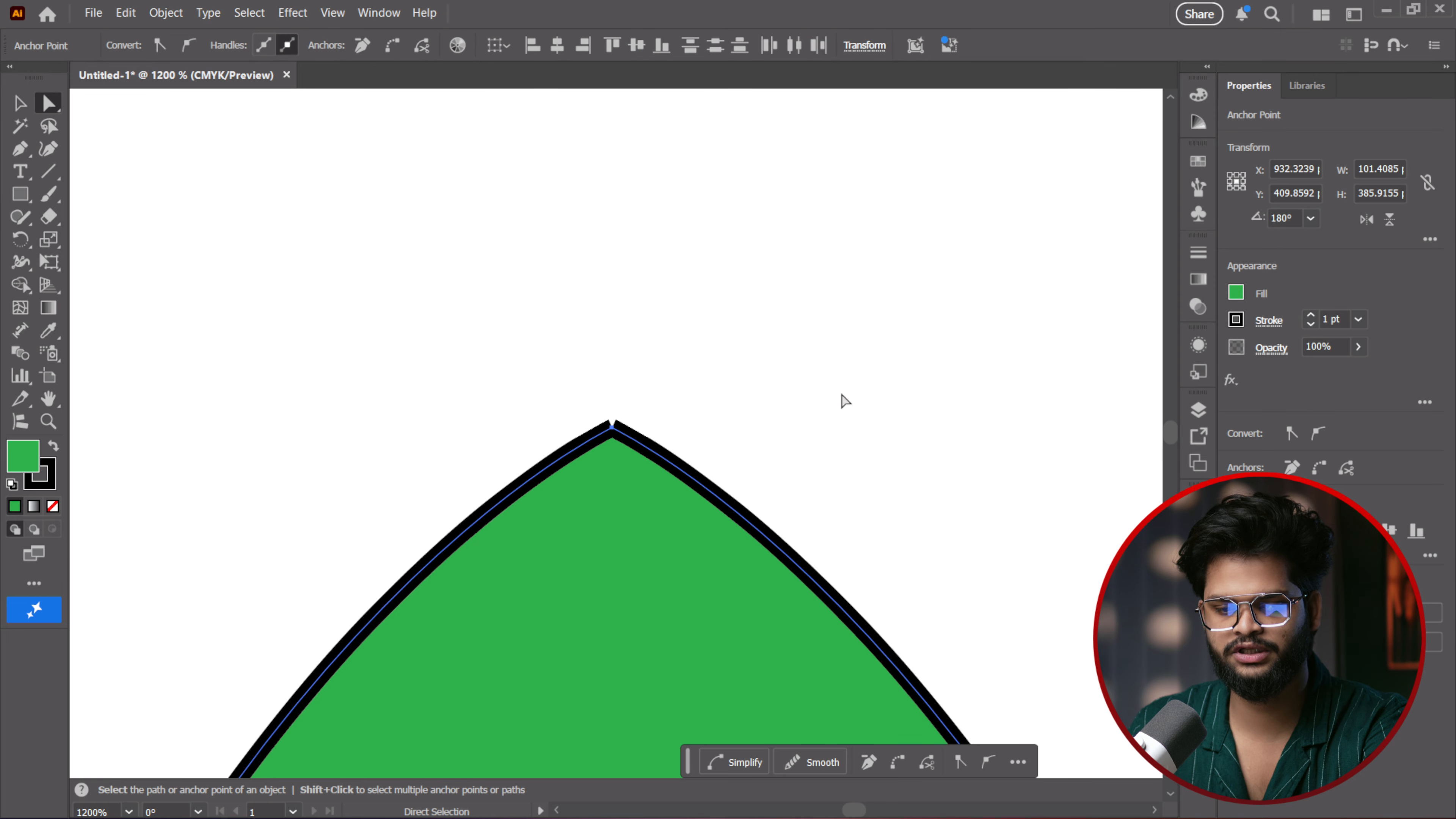
key(ctrl+shift)
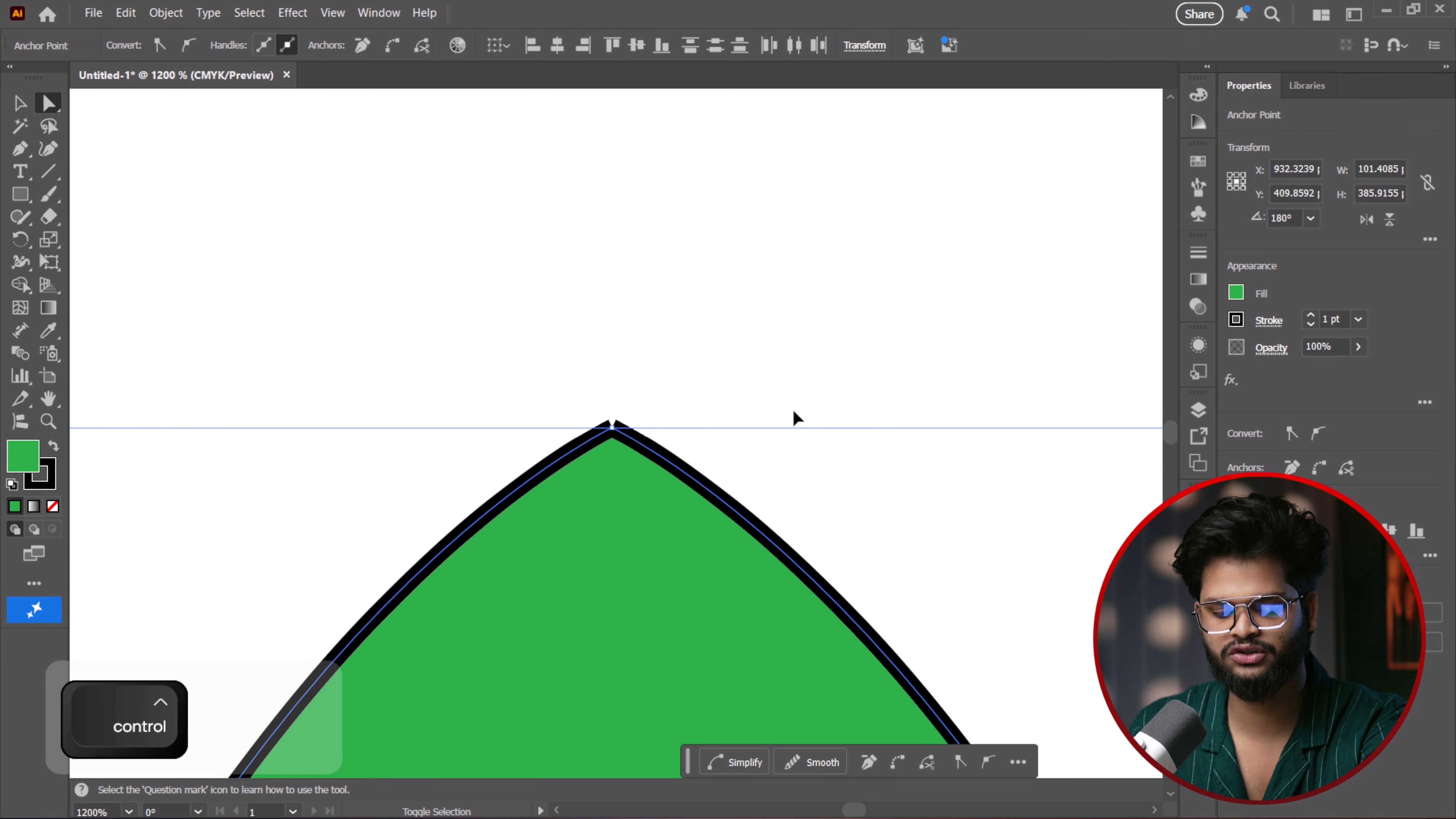
key(ctrl+shift+alt)
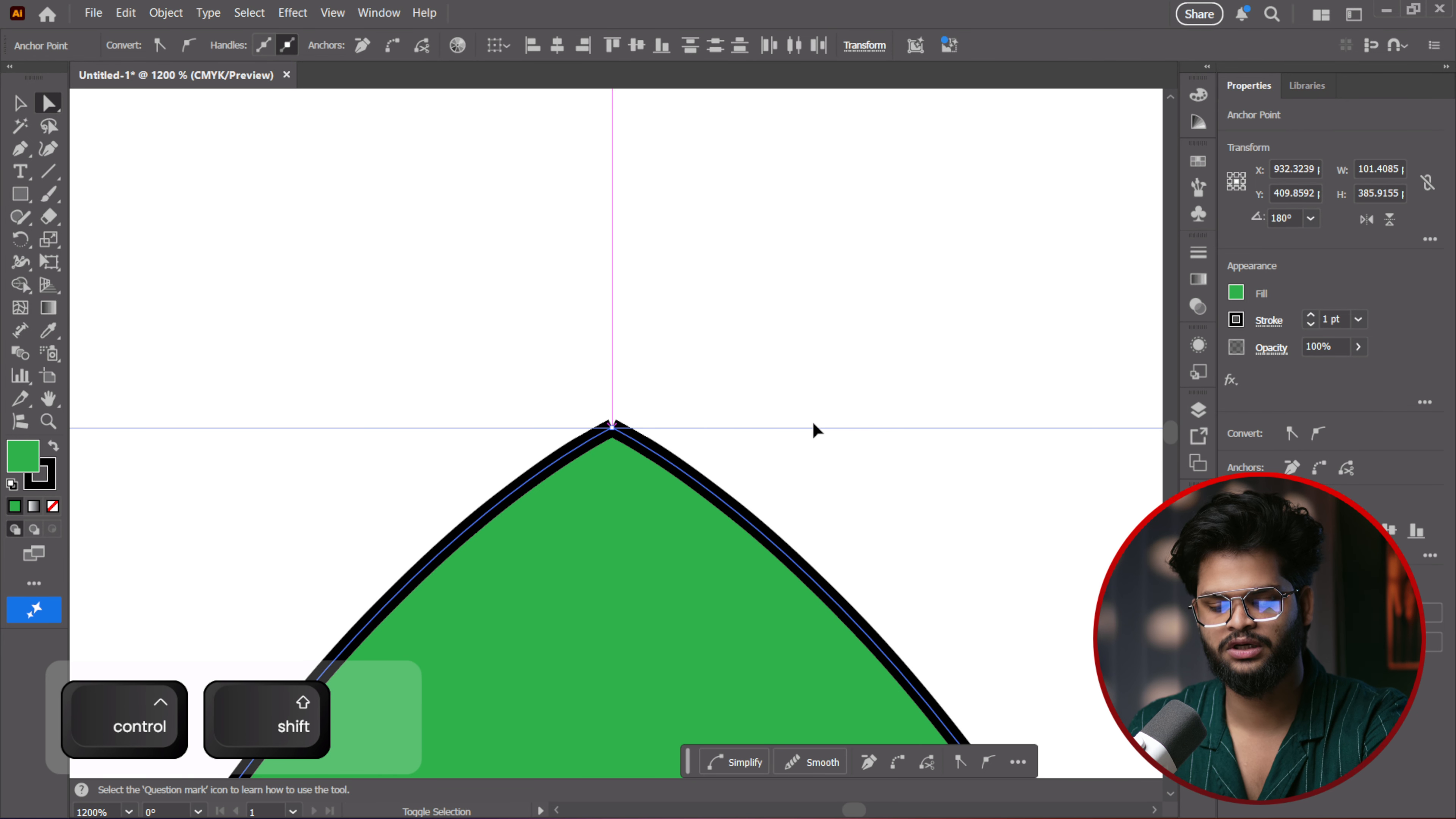
key(ctrl+shift+alt+j)
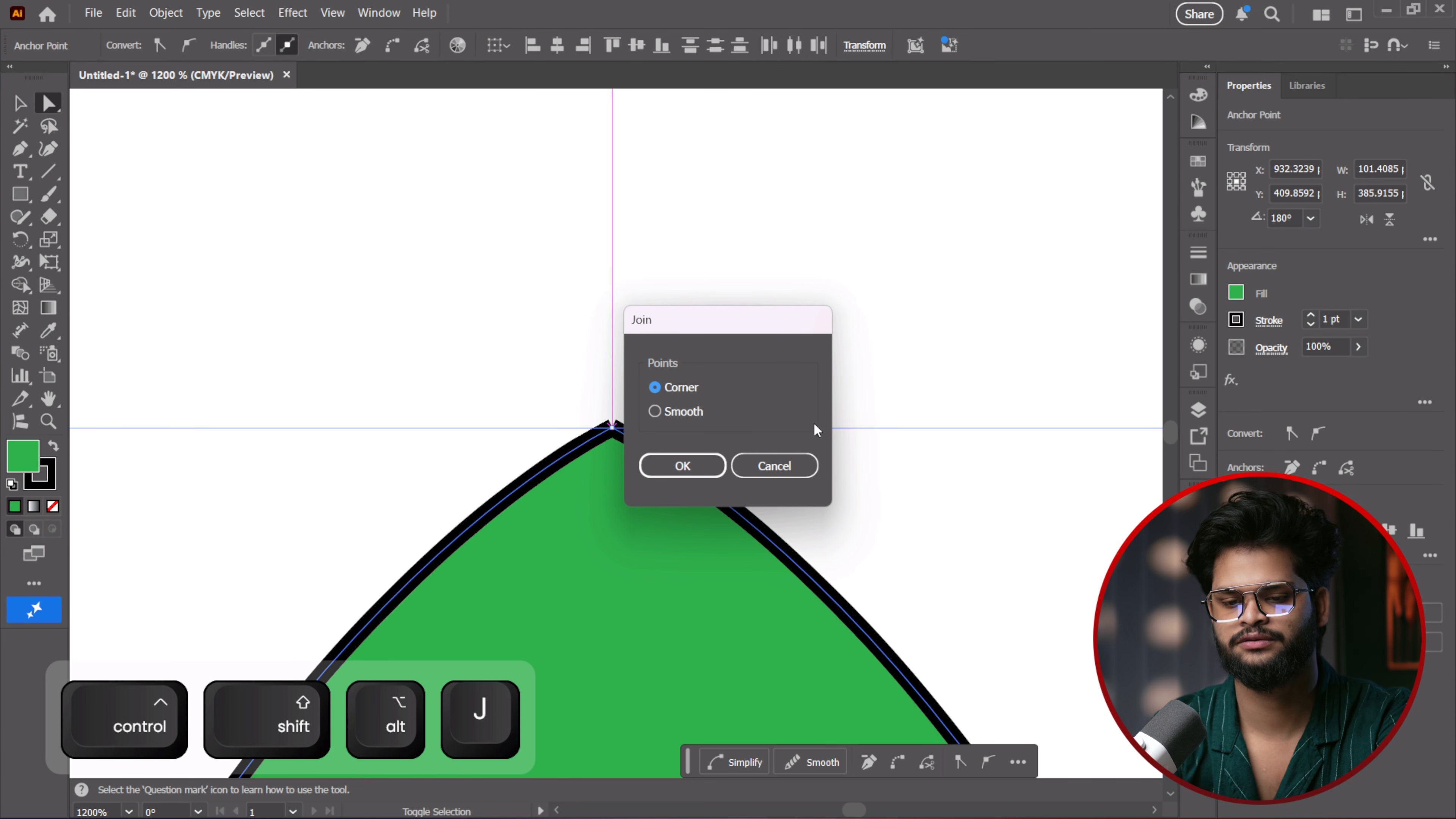
click(682, 466)
Join the overlapping anchor points at the leaf's sharp lower tip as a Corner point, then deselect the leaf
scroll(712, 471, down, 3)
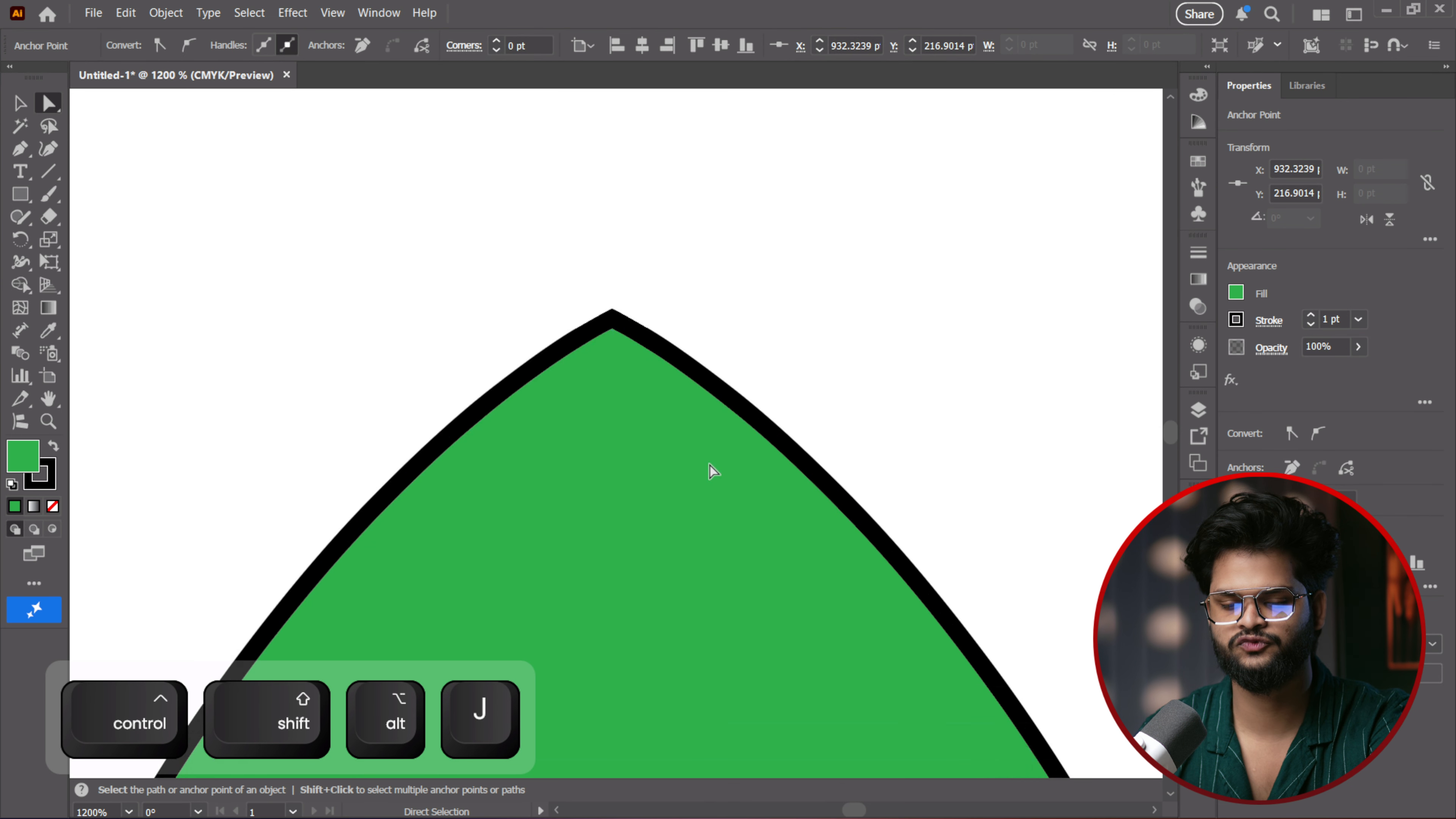
key(space)
drag(762, 620, 708, 150)
drag(739, 596, 767, 218)
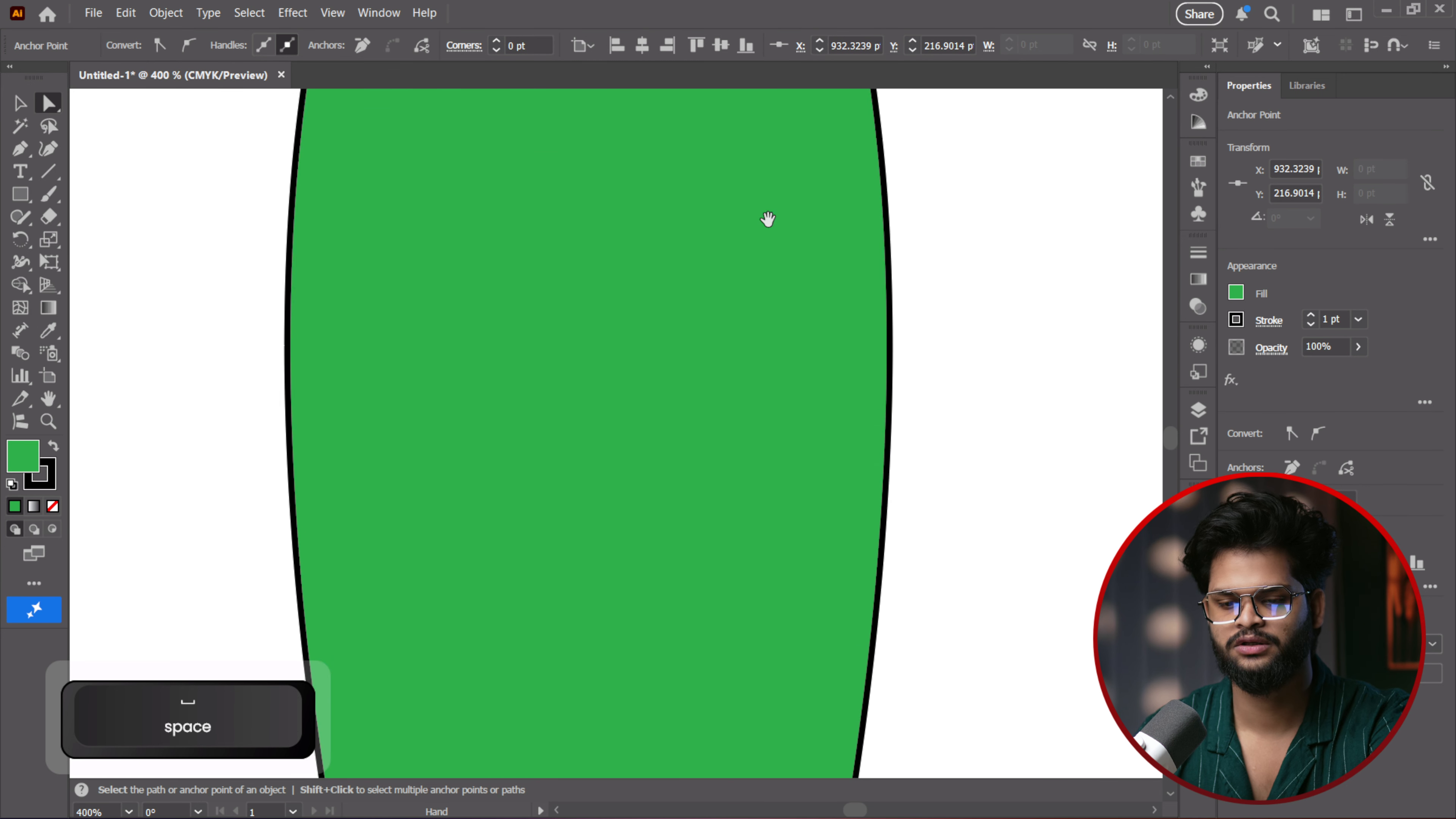
drag(762, 573, 763, 241)
drag(644, 605, 595, 152)
drag(572, 553, 572, 205)
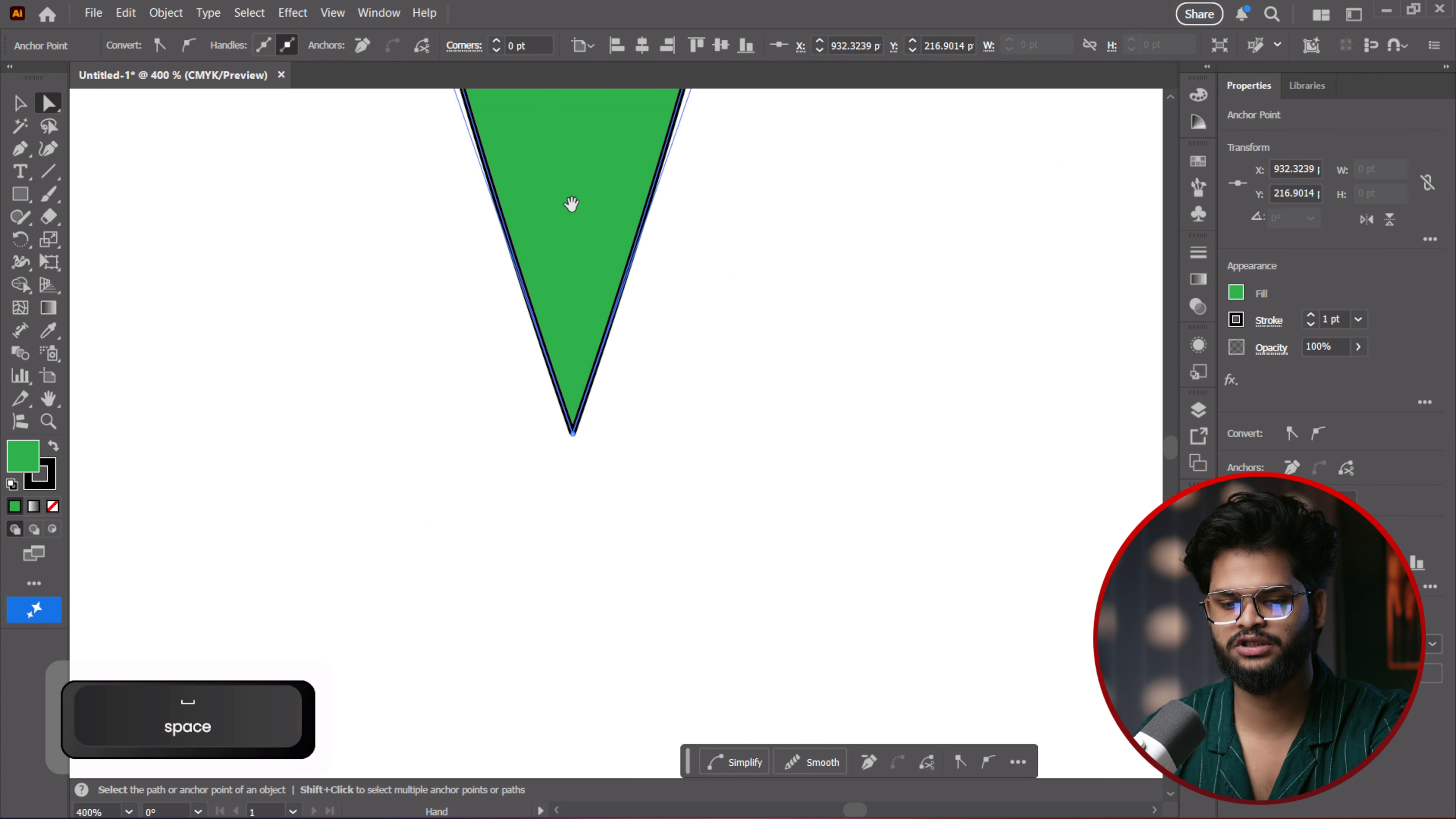
scroll(594, 487, up, 1)
scroll(579, 453, up, 4)
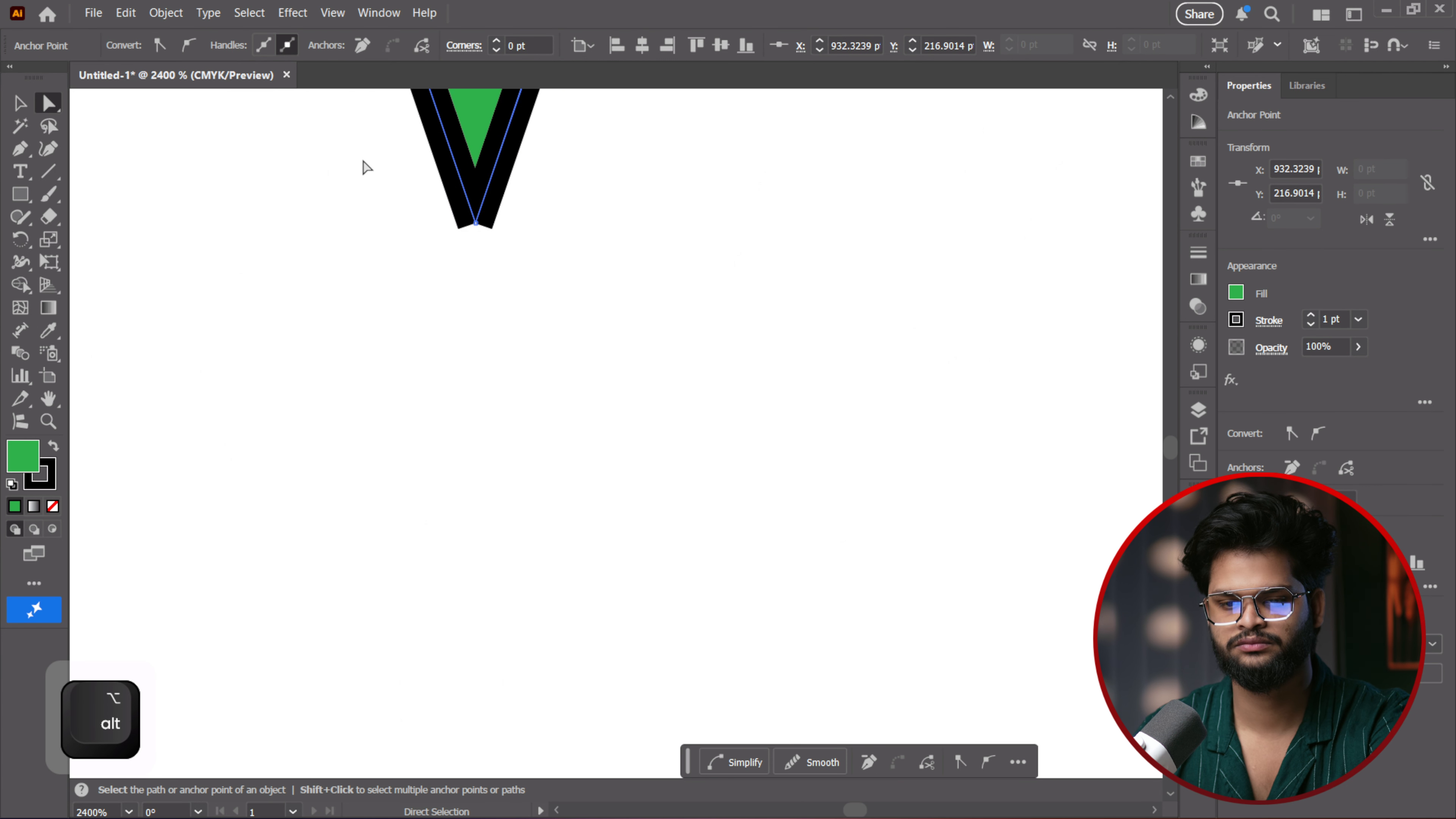
key(space)
drag(374, 165, 734, 388)
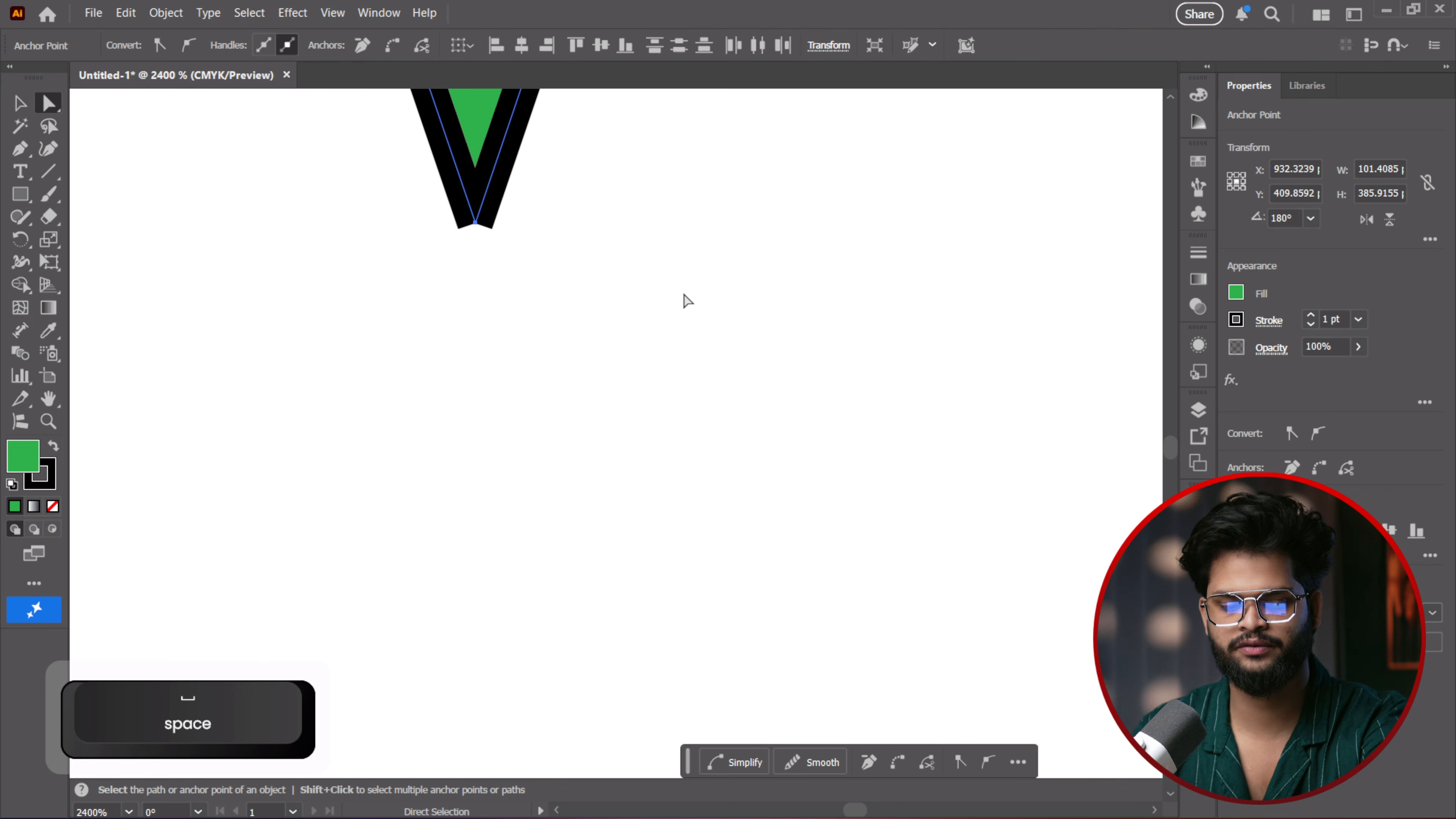
key(shift)
key(ctrl)
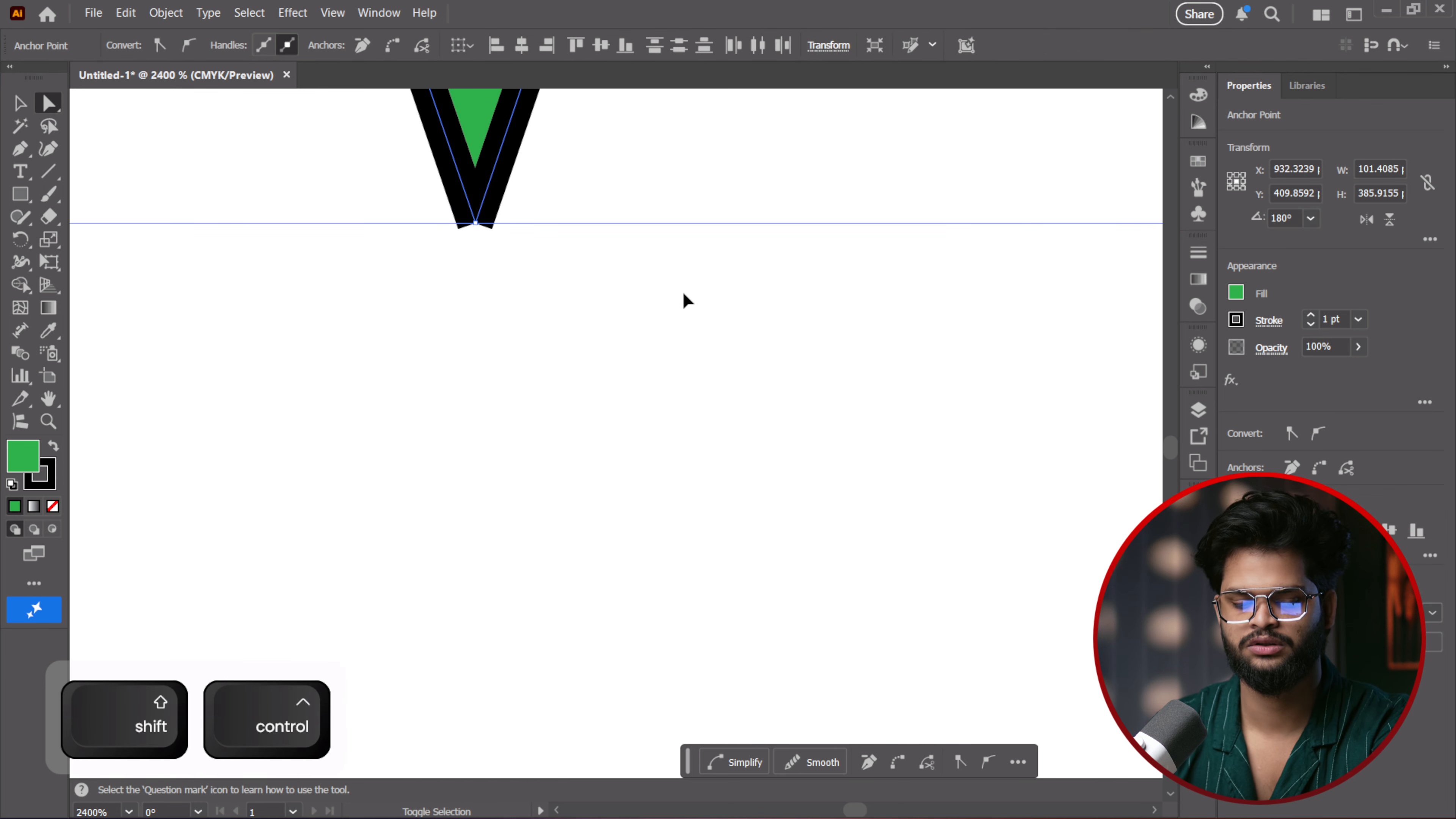
key(ctrl+shift+alt+j)
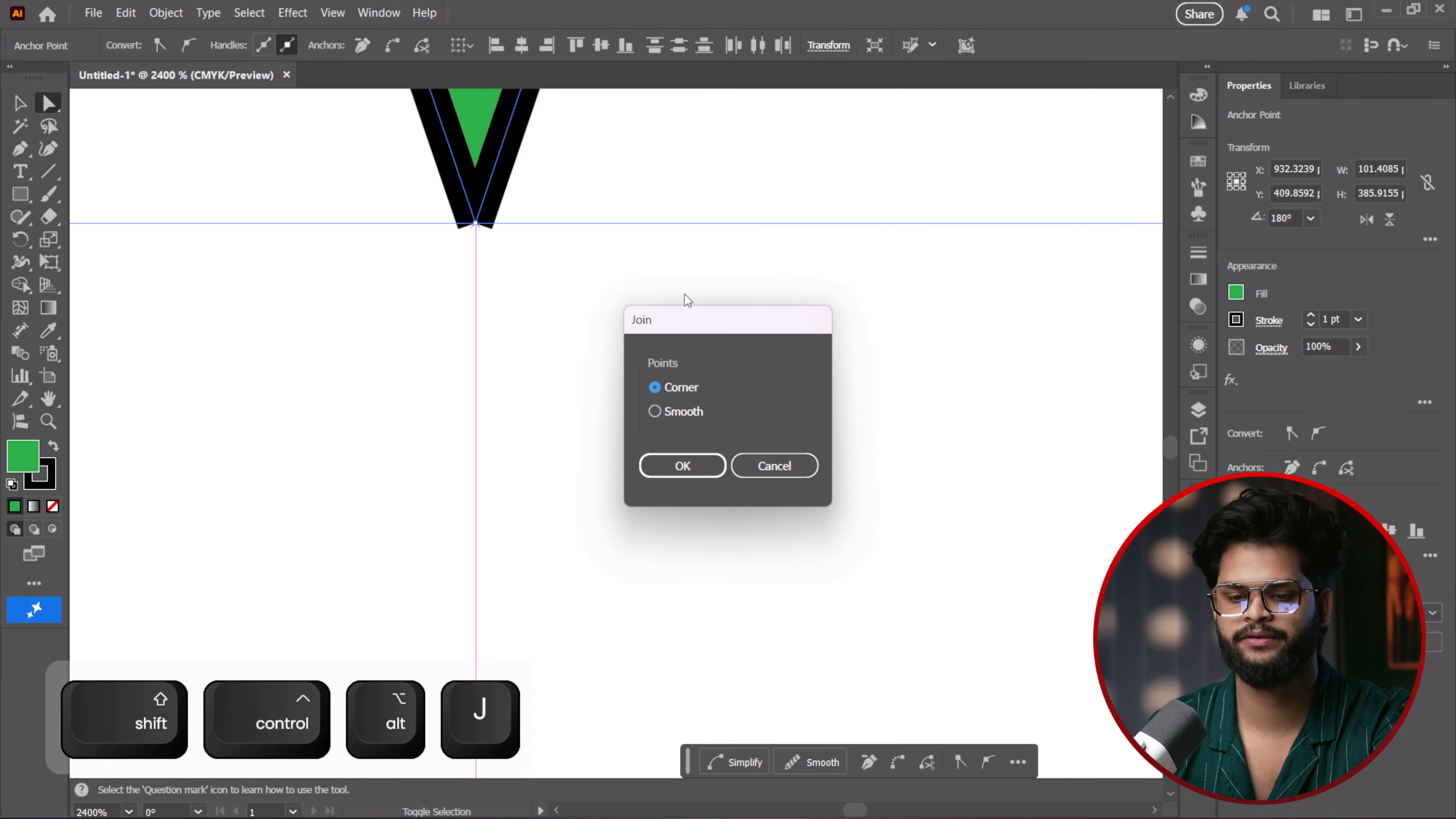
click(684, 475)
scroll(636, 453, down, 10)
scroll(579, 338, up, 2)
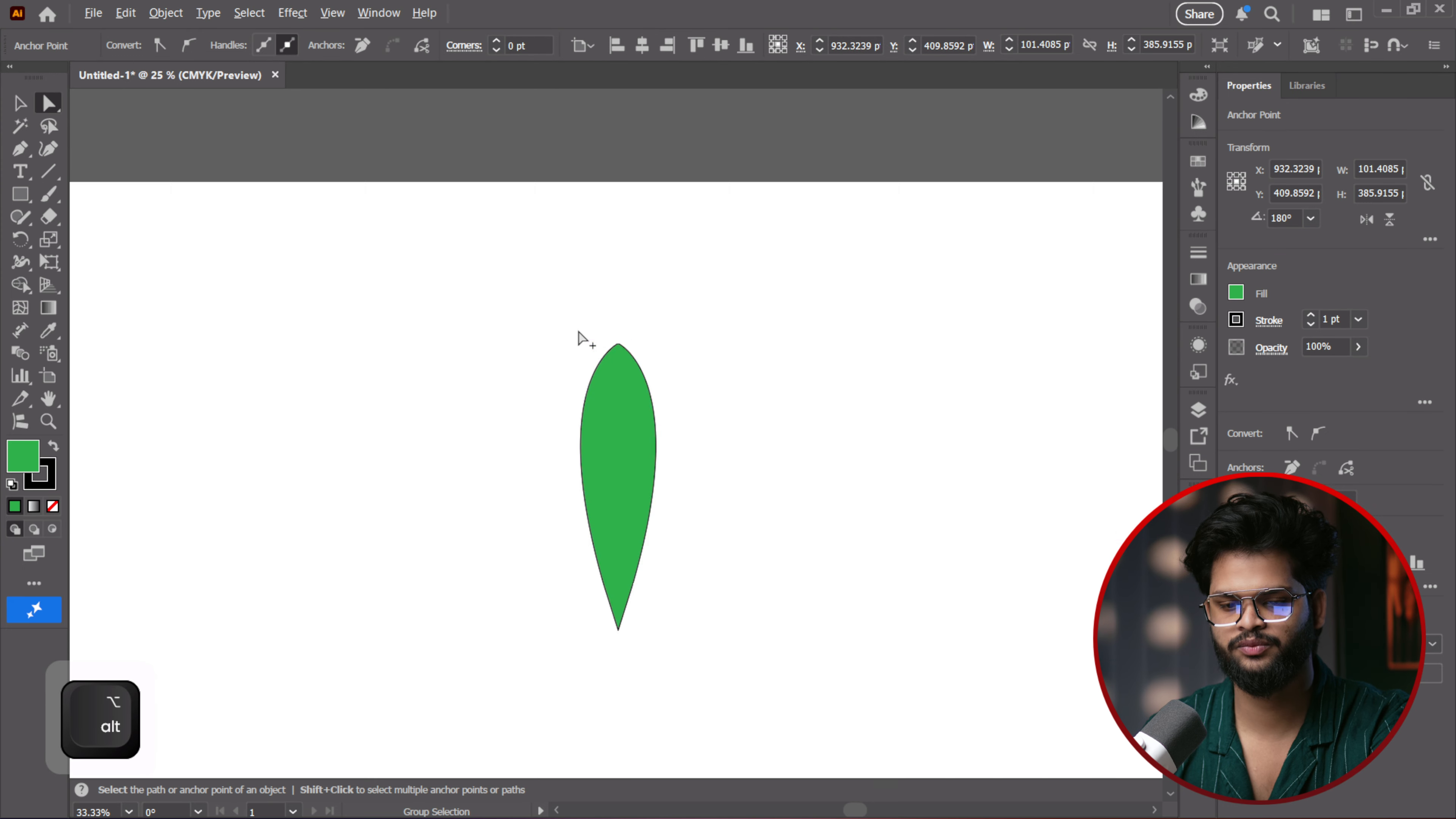
scroll(579, 338, up, 2)
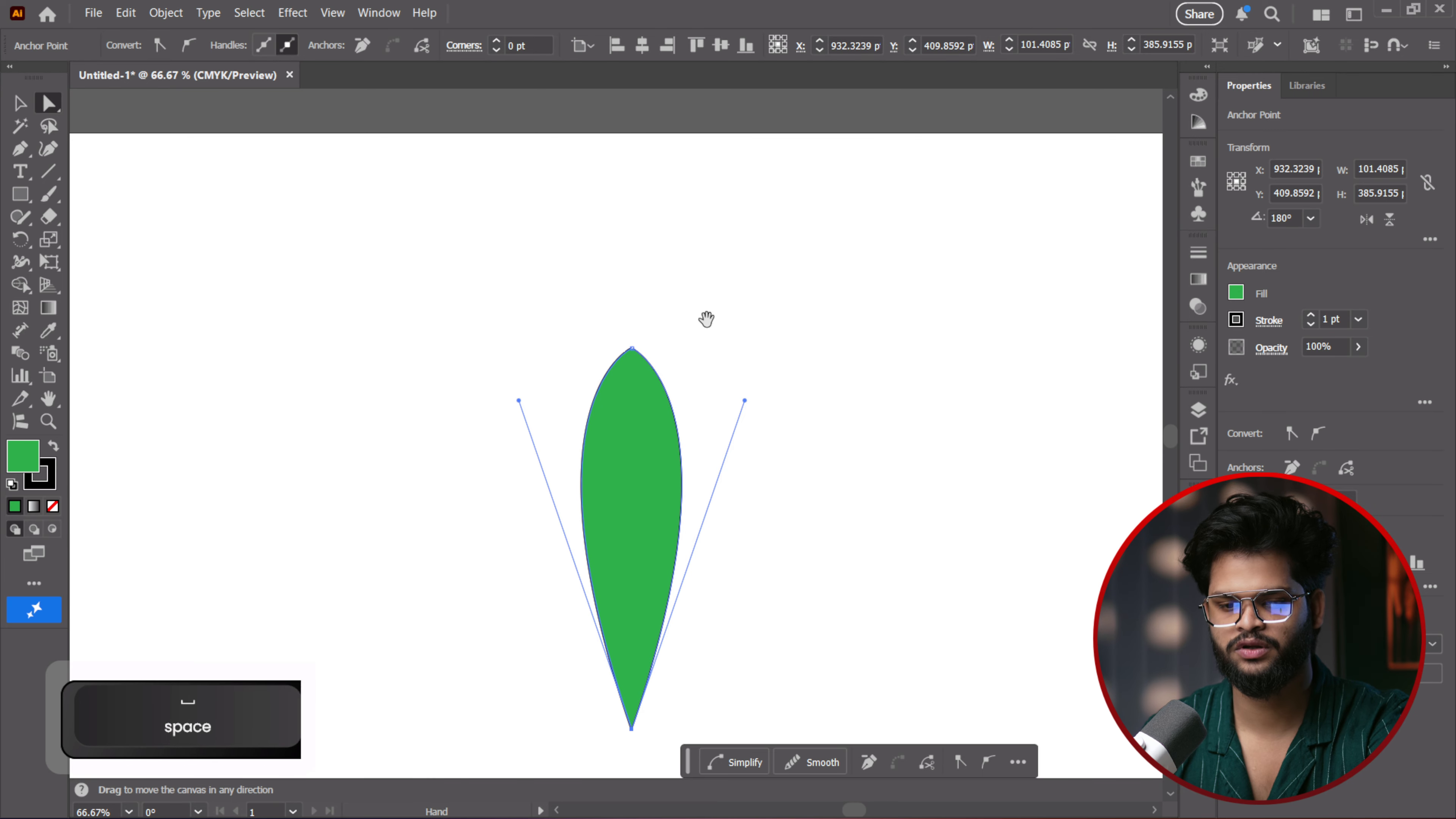
click(791, 355)
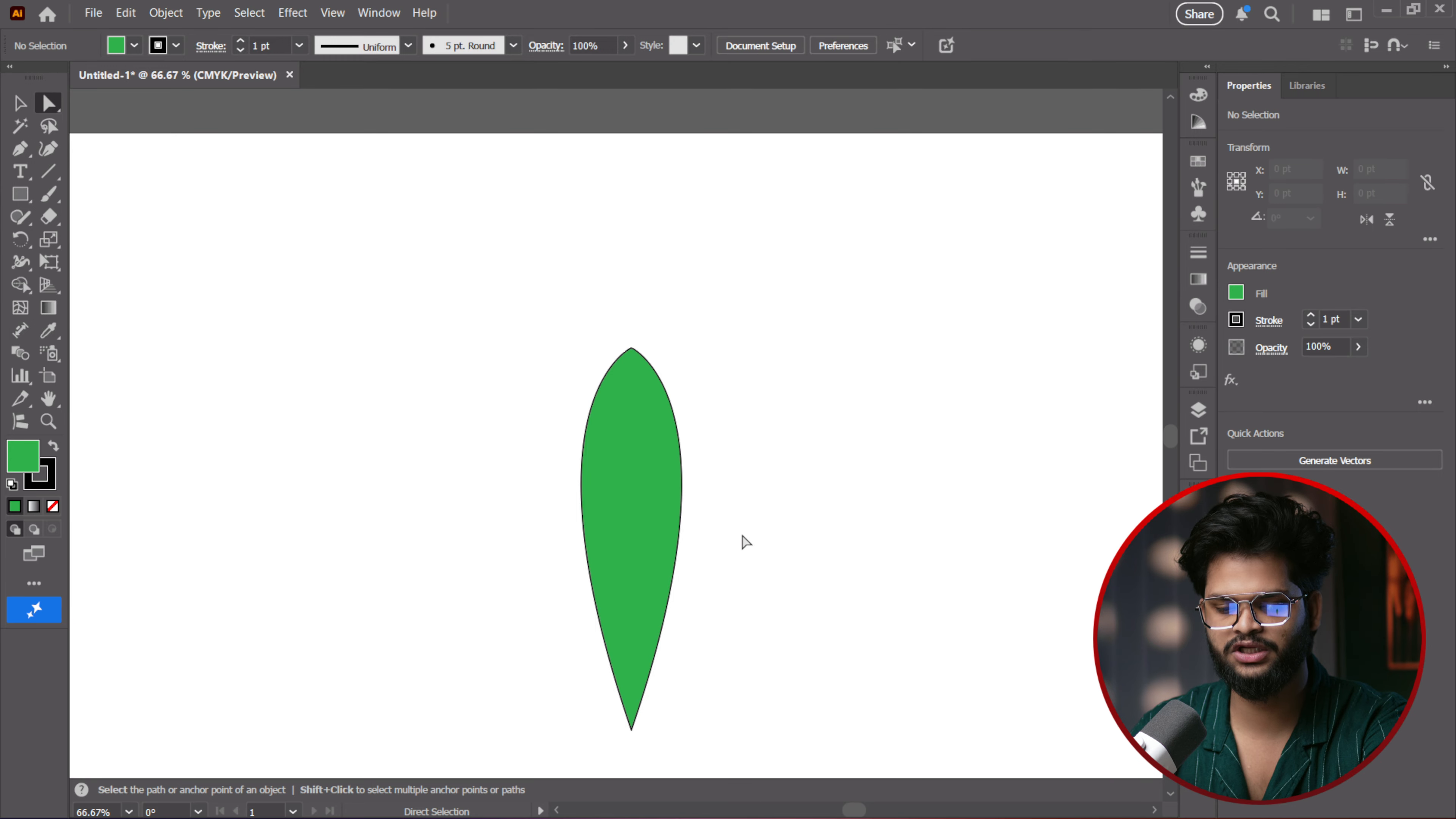
Rotate the whole leaf about 180° so its sharp tip points up, then deselect it
scroll(754, 559, down, 2)
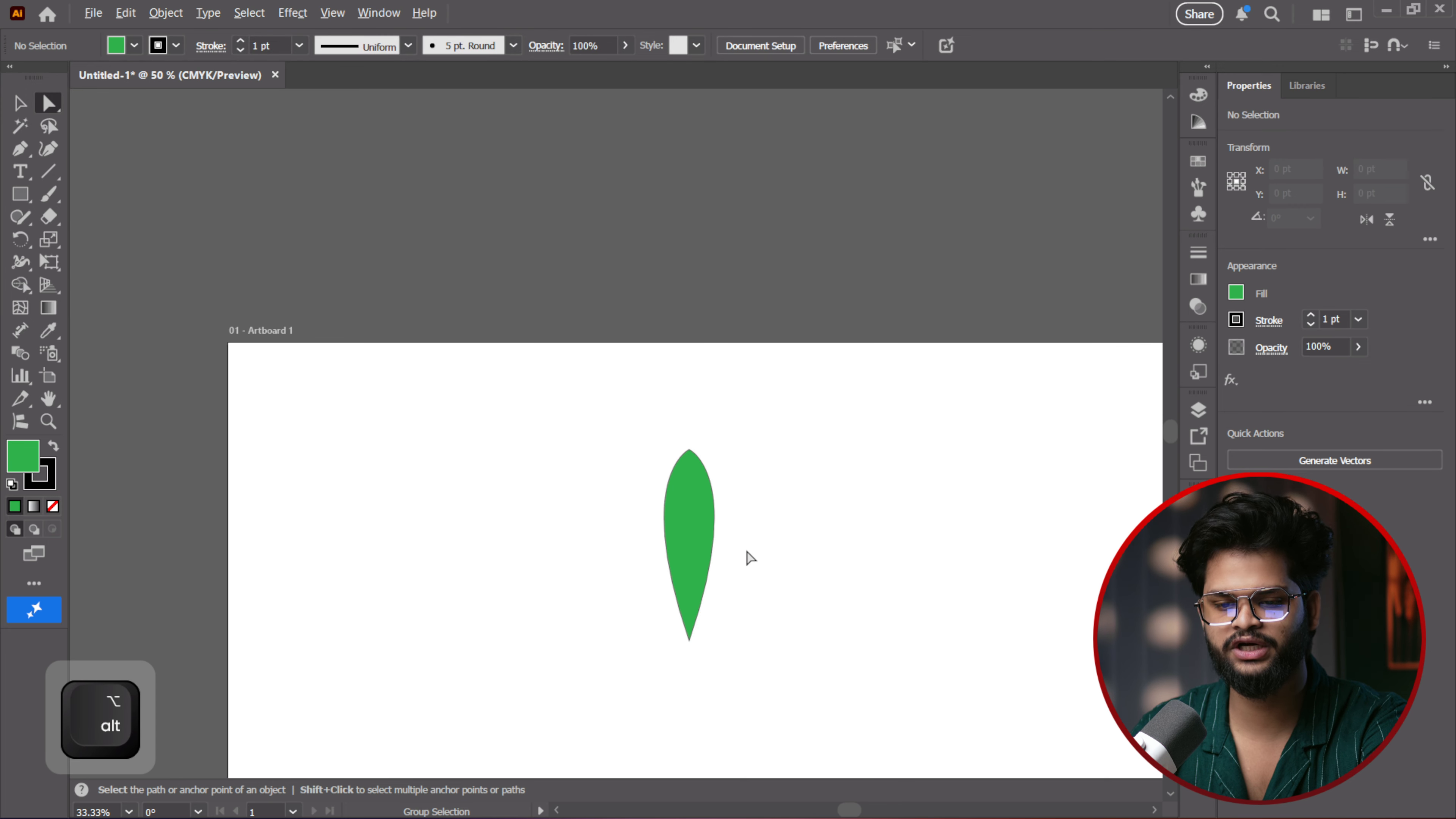
drag(748, 559, 656, 372)
scroll(575, 442, up, 2)
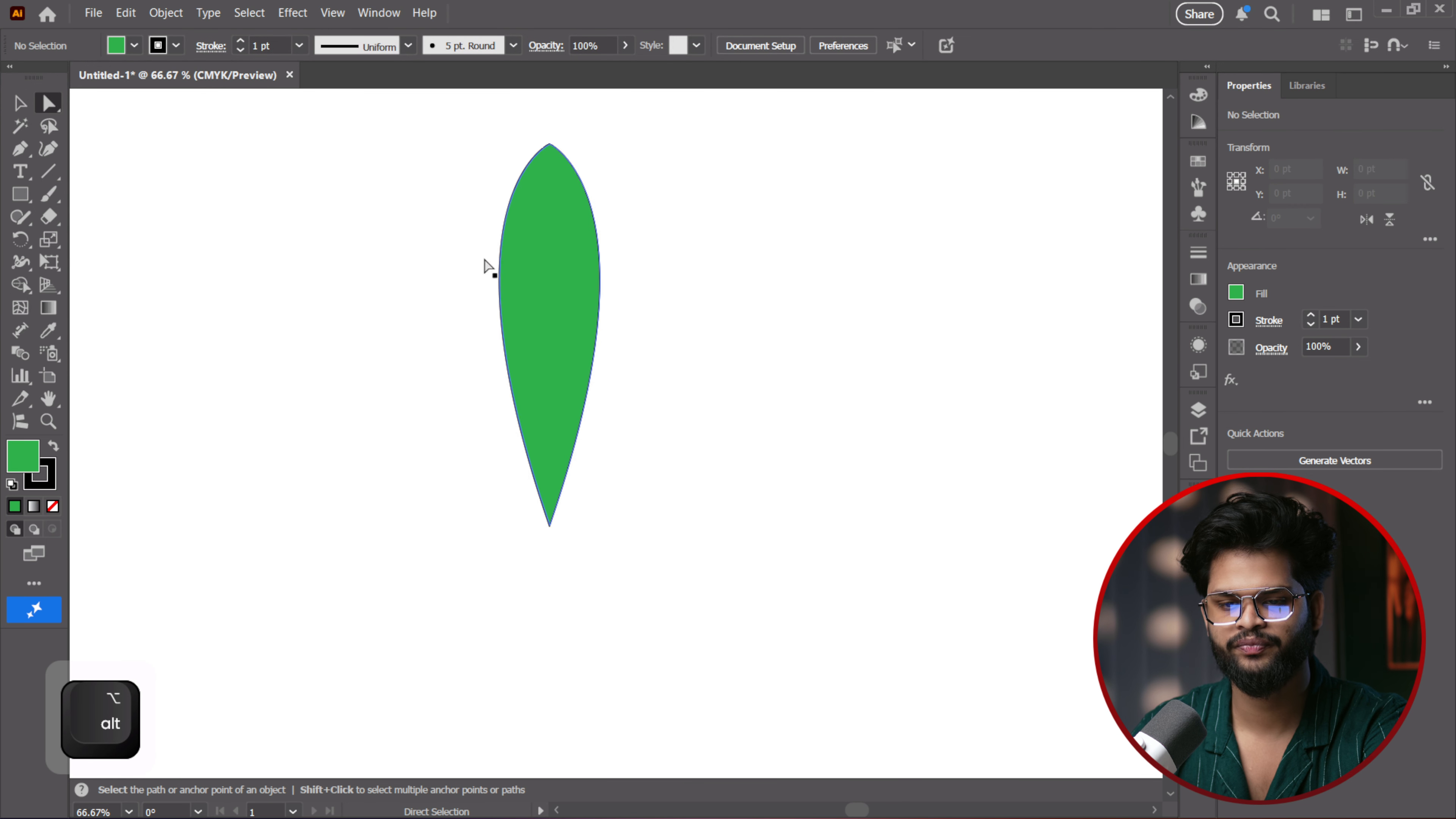
key(v)
click(523, 255)
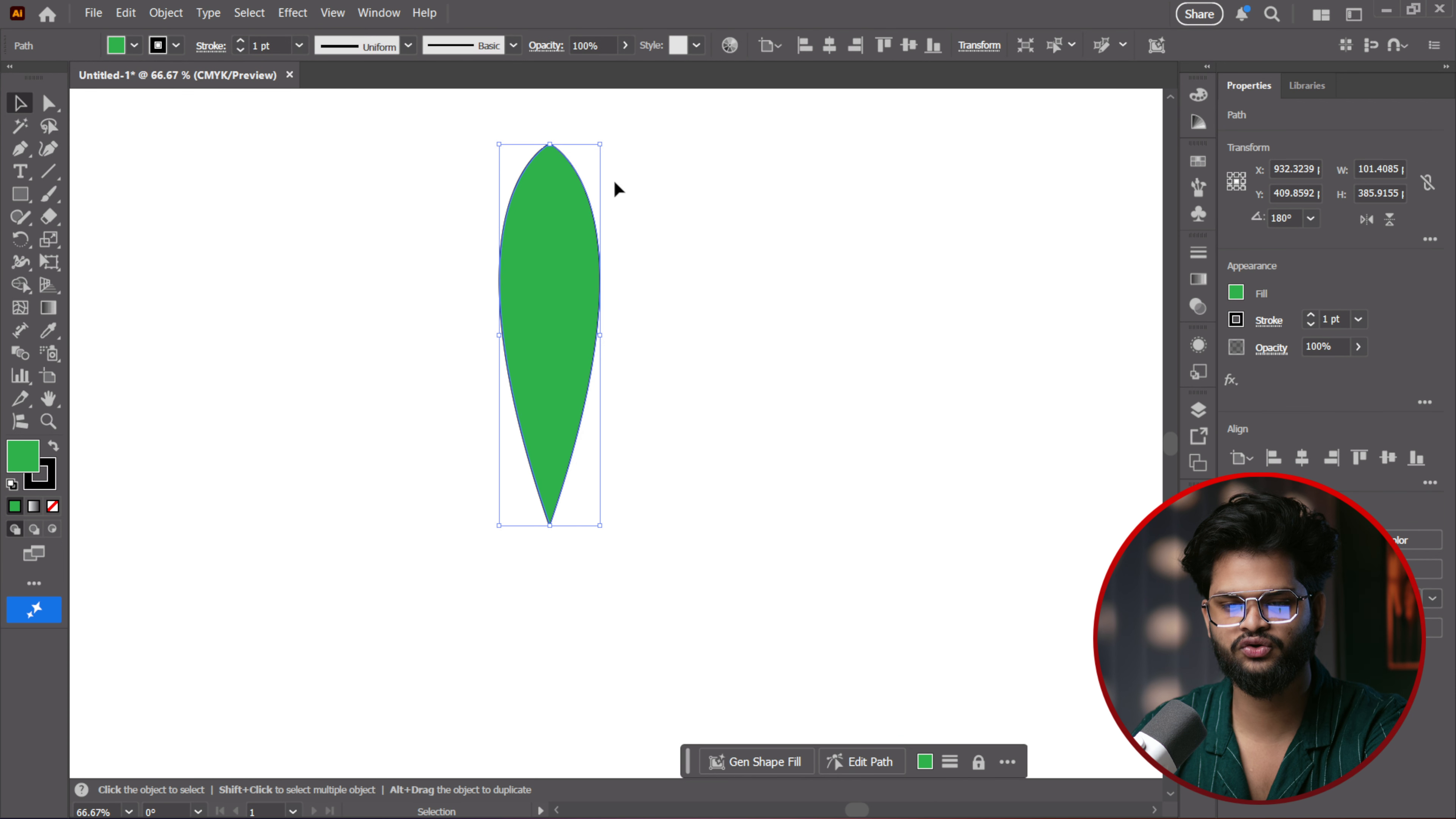
drag(596, 139, 500, 530)
click(713, 460)
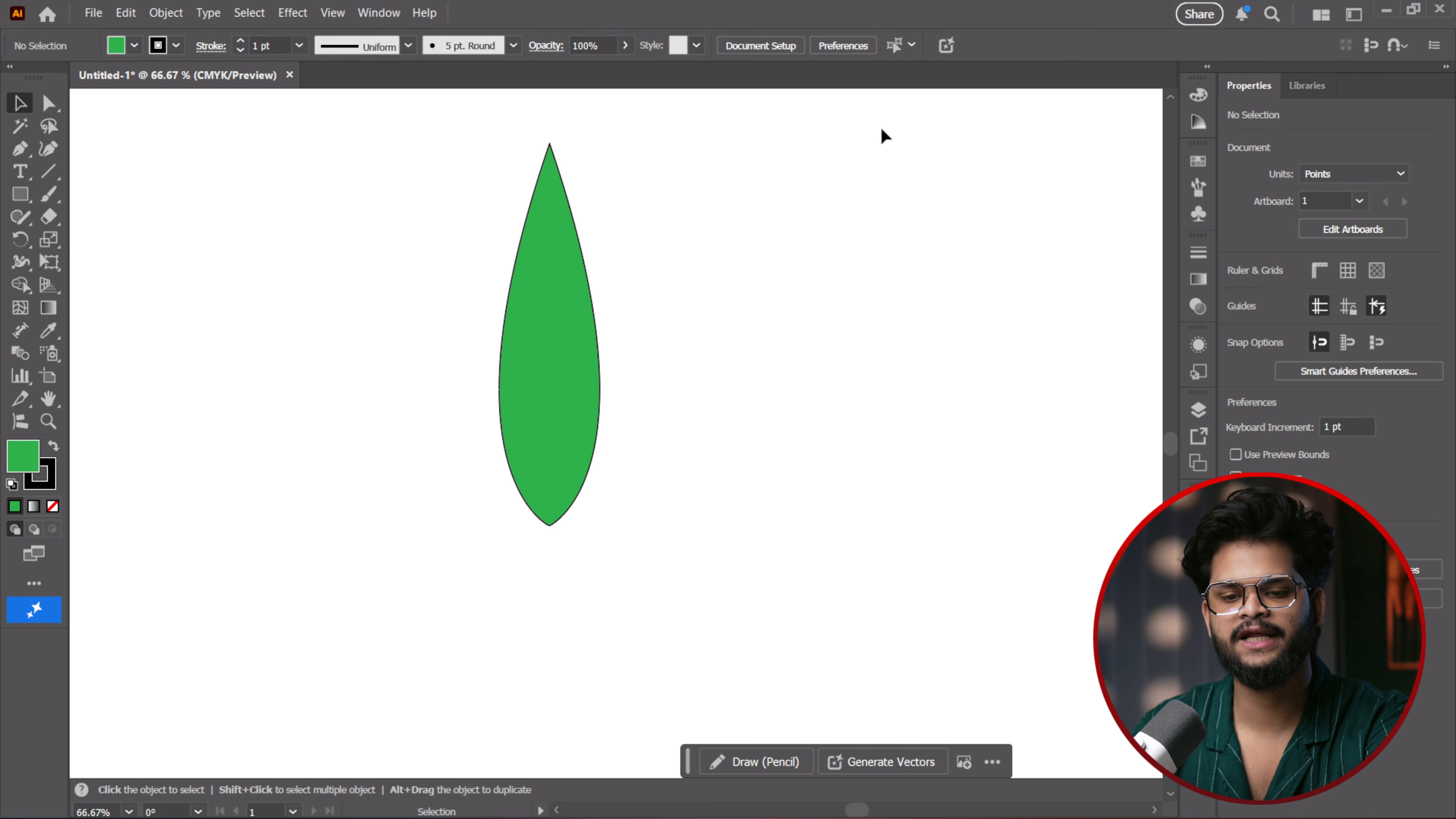
Tilt the leaf by a fraction of a degree around its center, then deselect it
click(549, 265)
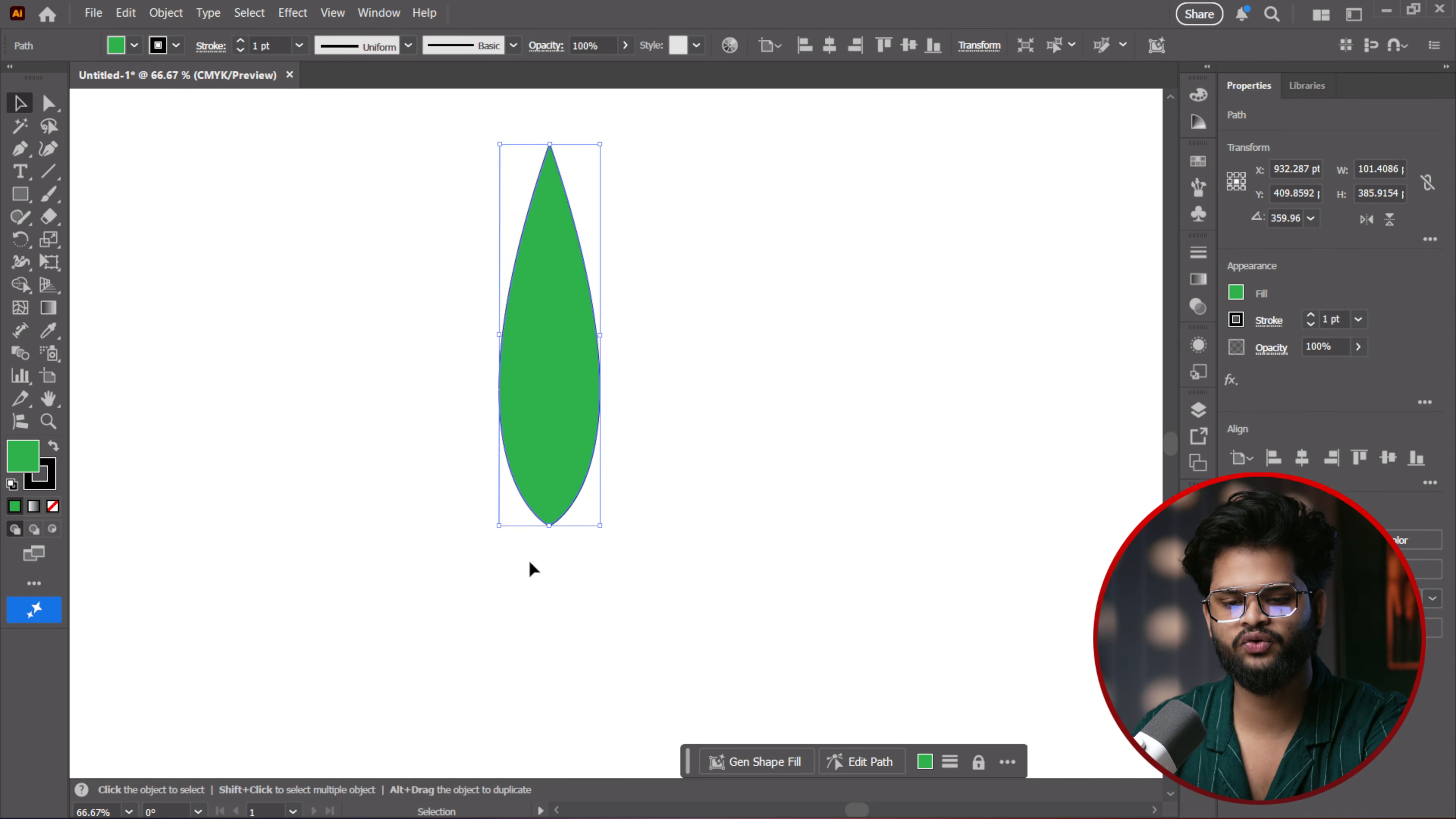
mouse_move(607, 531)
mouse_down()
mouse_move(596, 491)
mouse_move(608, 532)
mouse_up()
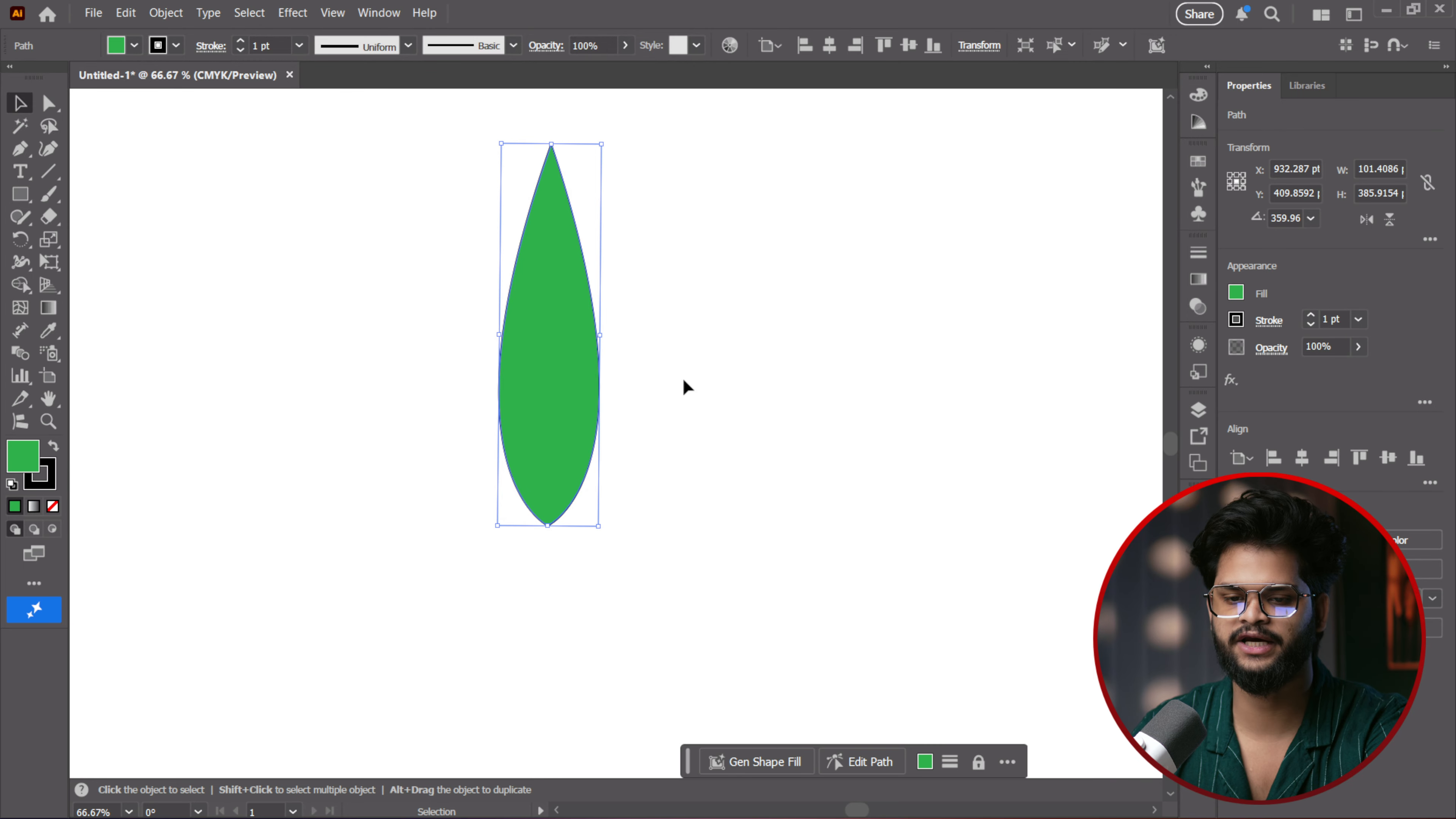
click(686, 387)
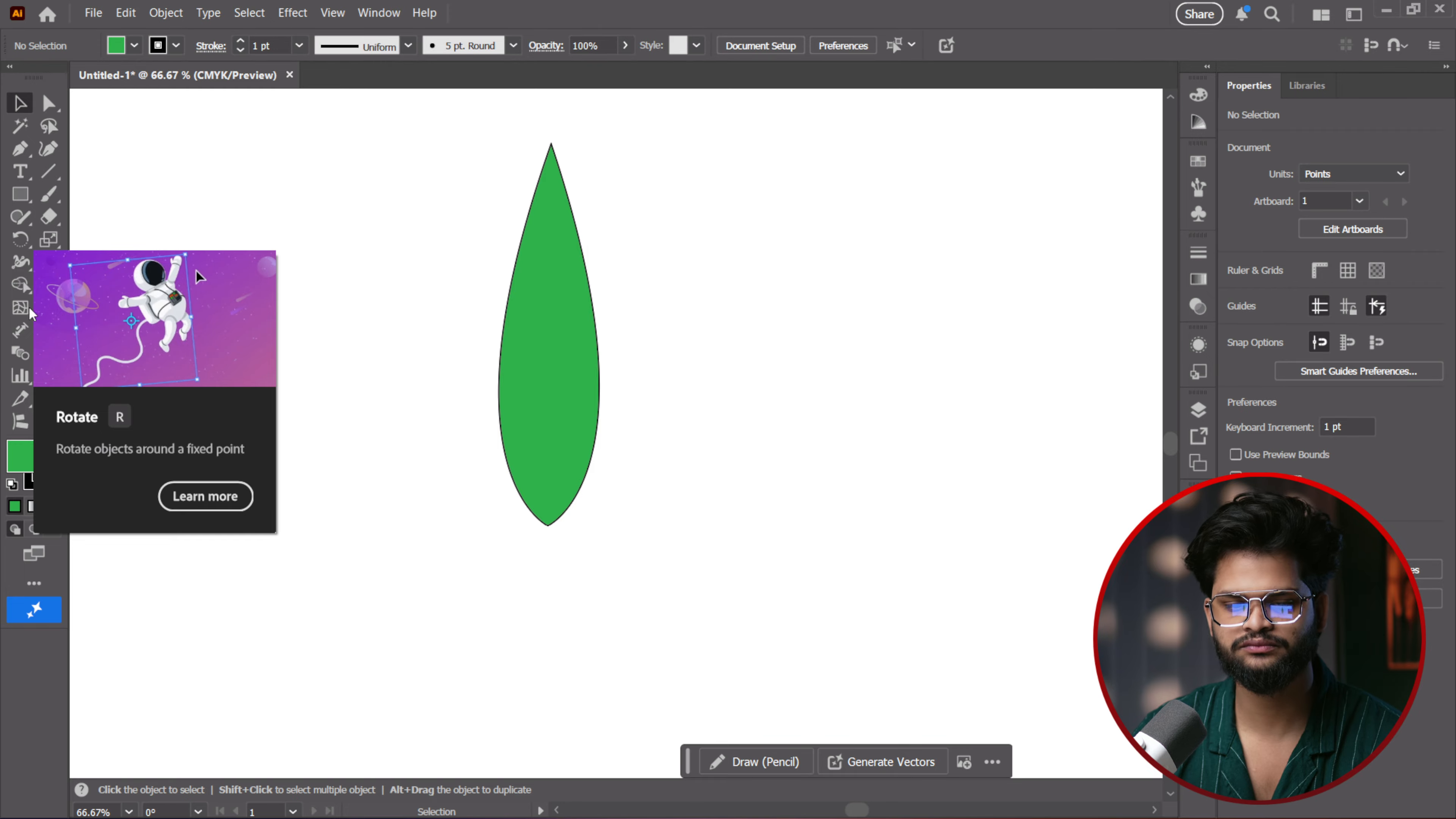
Reselect the leaf and rotate it slightly around its center to stand upright with the sharp tip up
key(r)
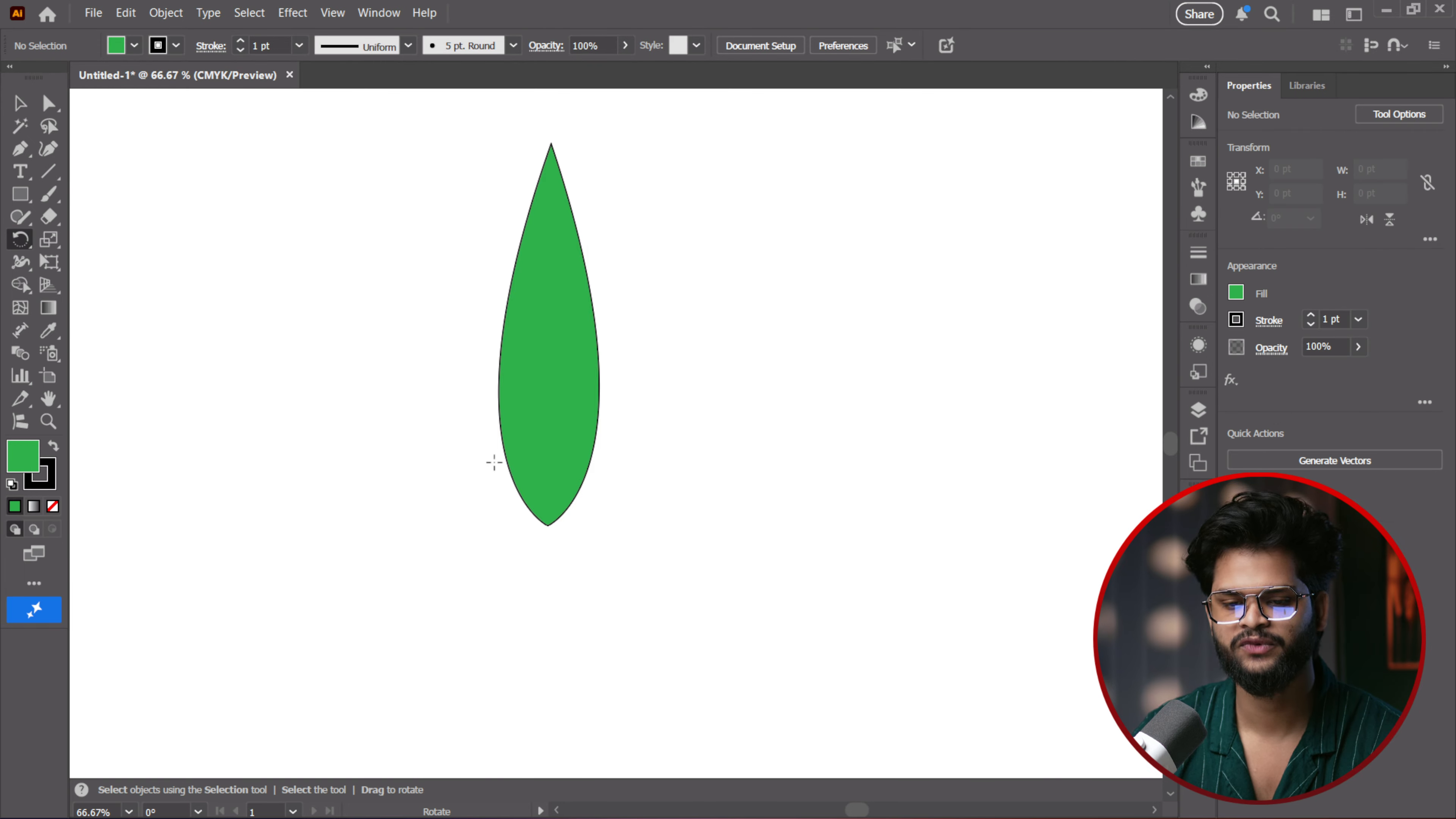
key(v)
click(552, 296)
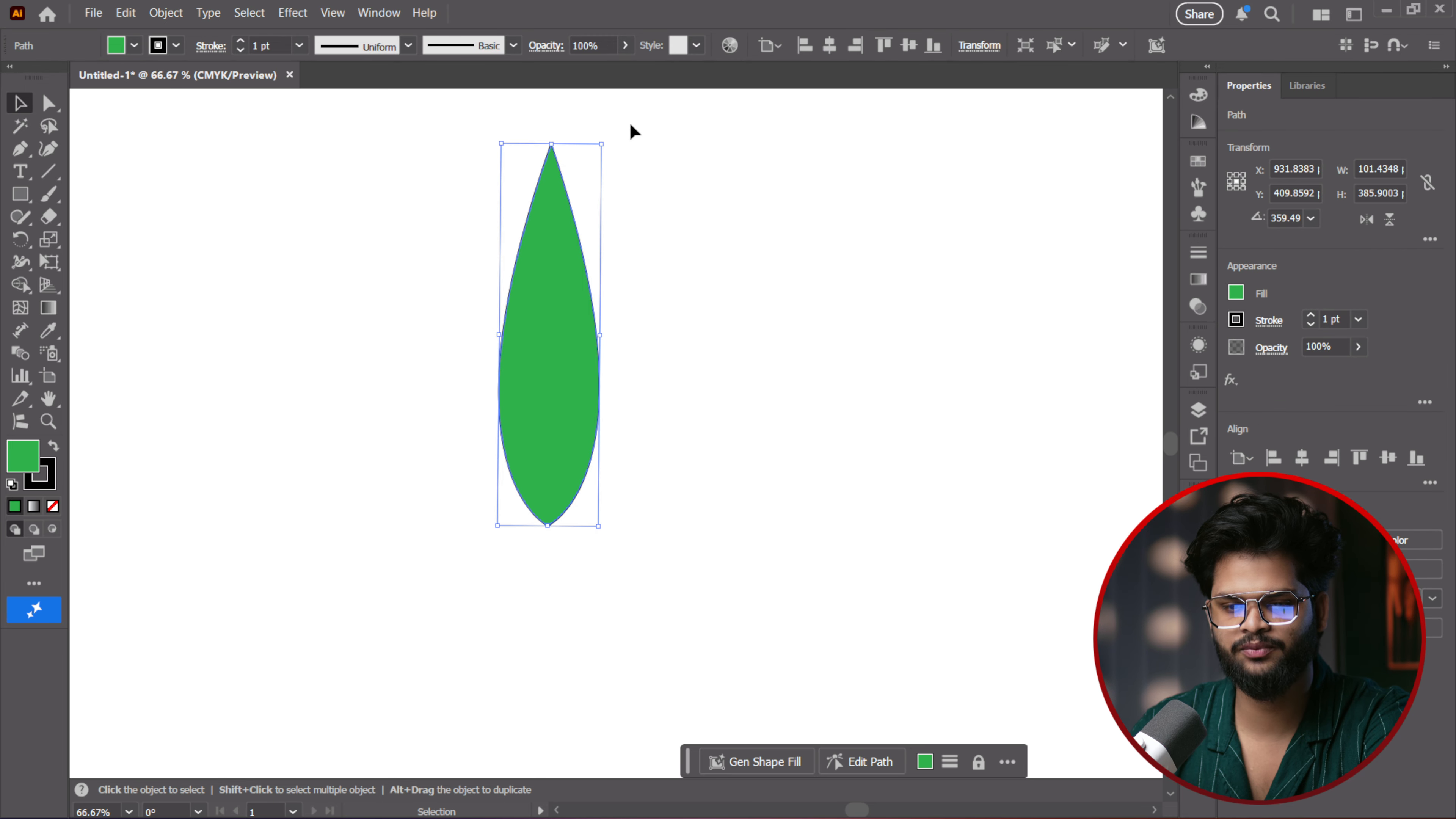
drag(606, 138, 586, 220)
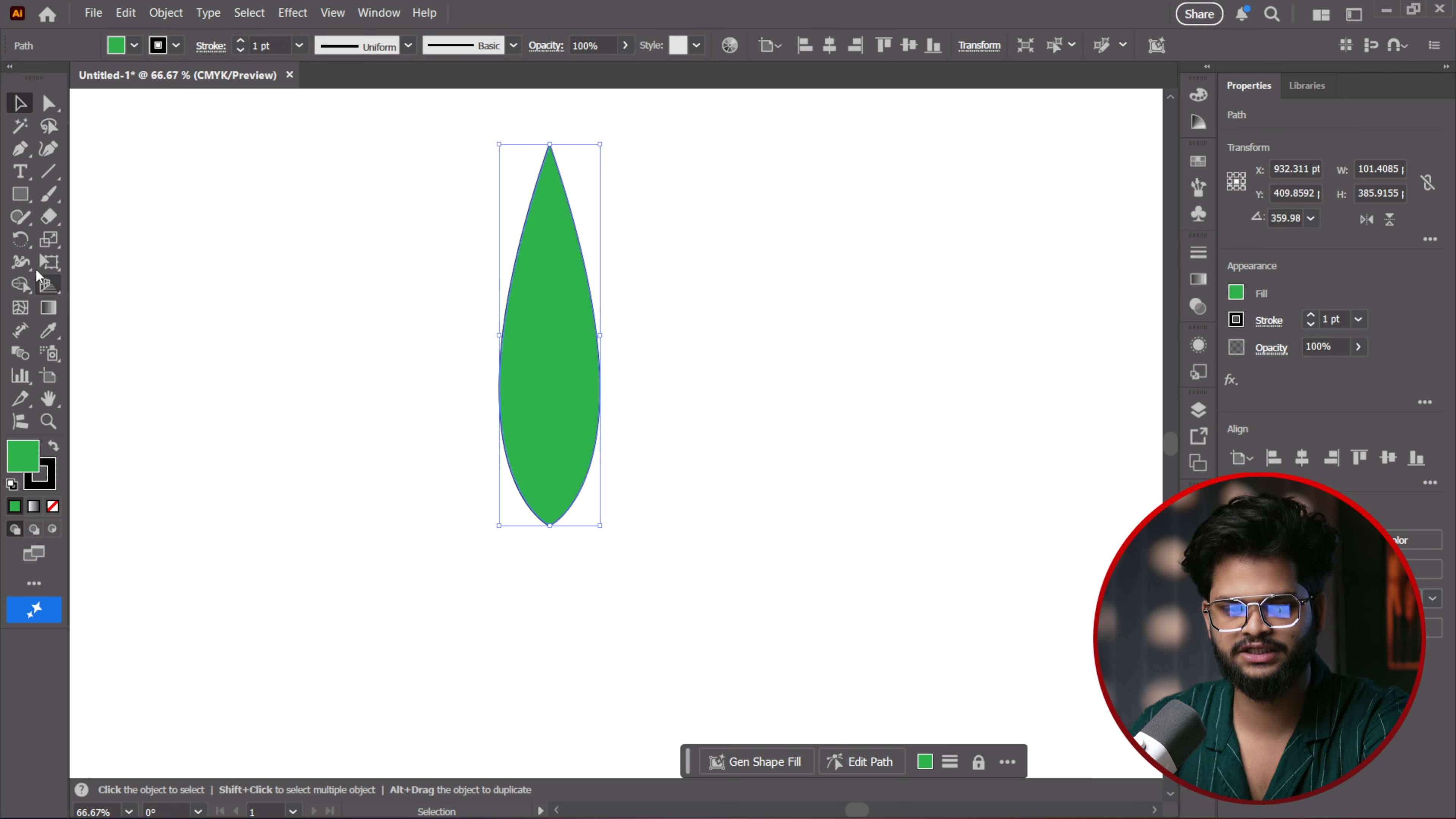
Tilt the leaf slightly around its center, then swing it around its lower tip until it lies nearly horizontal with the sharp tip facing left
click(20, 241)
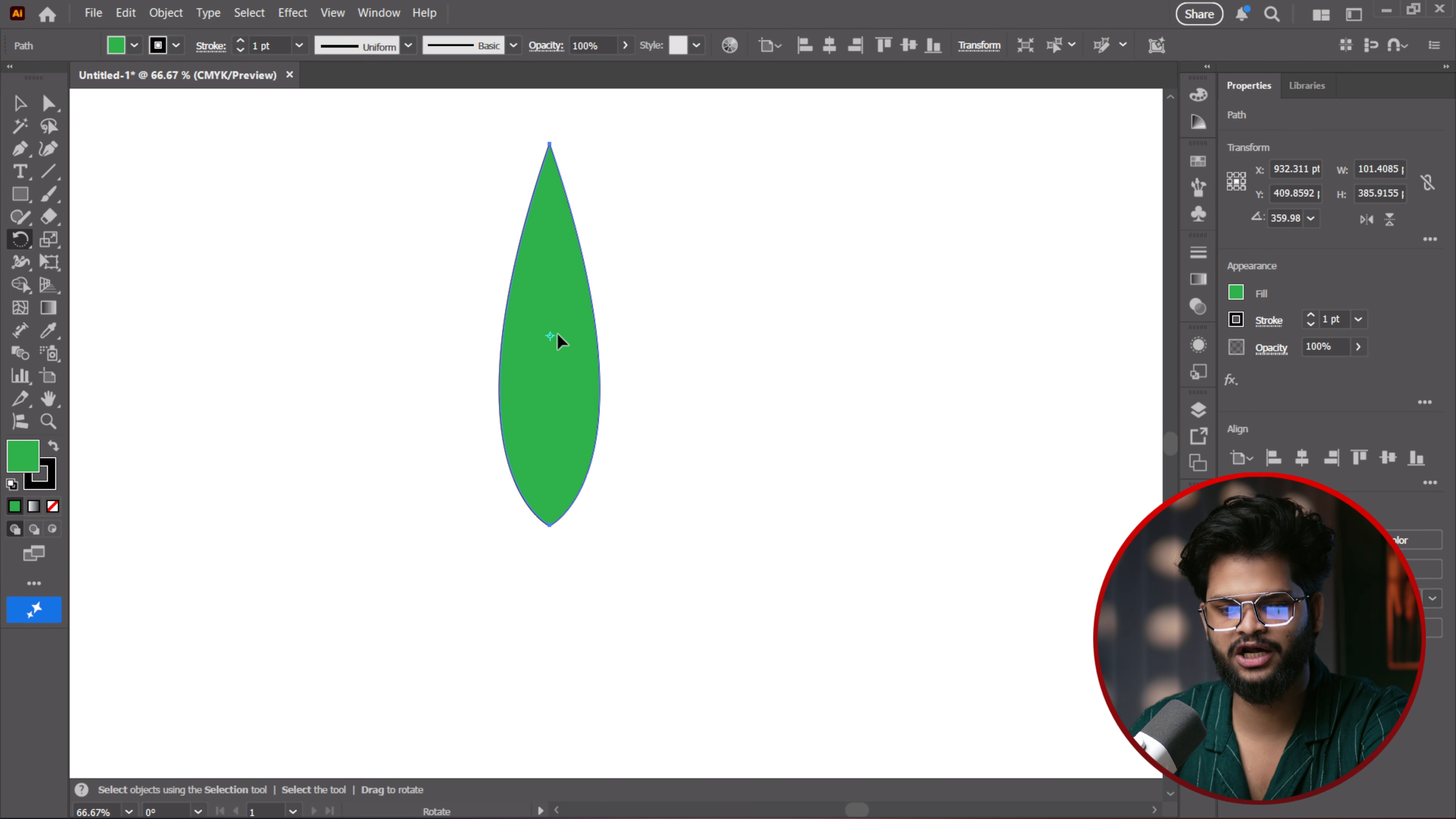
drag(556, 193, 549, 265)
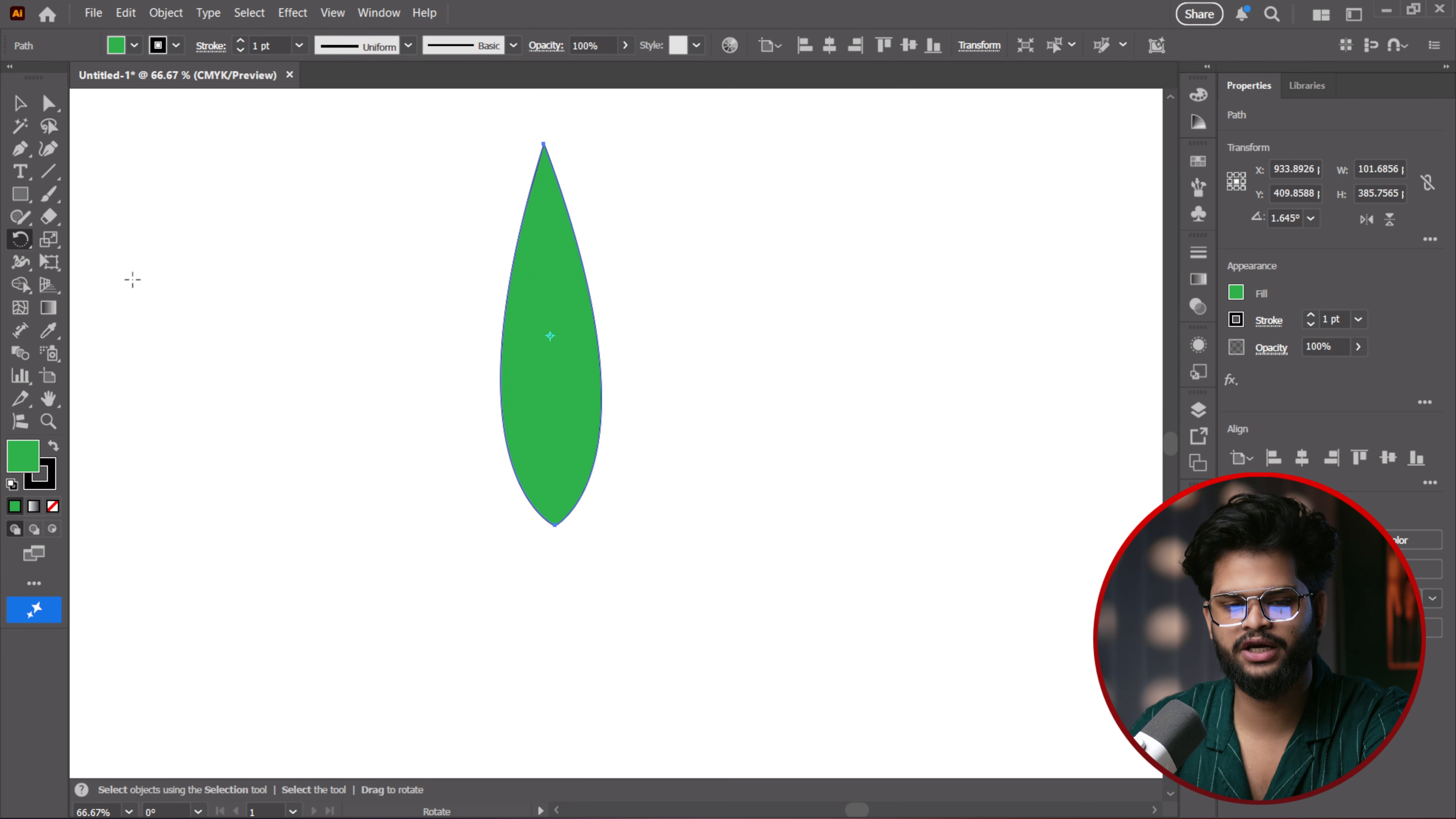
click(554, 525)
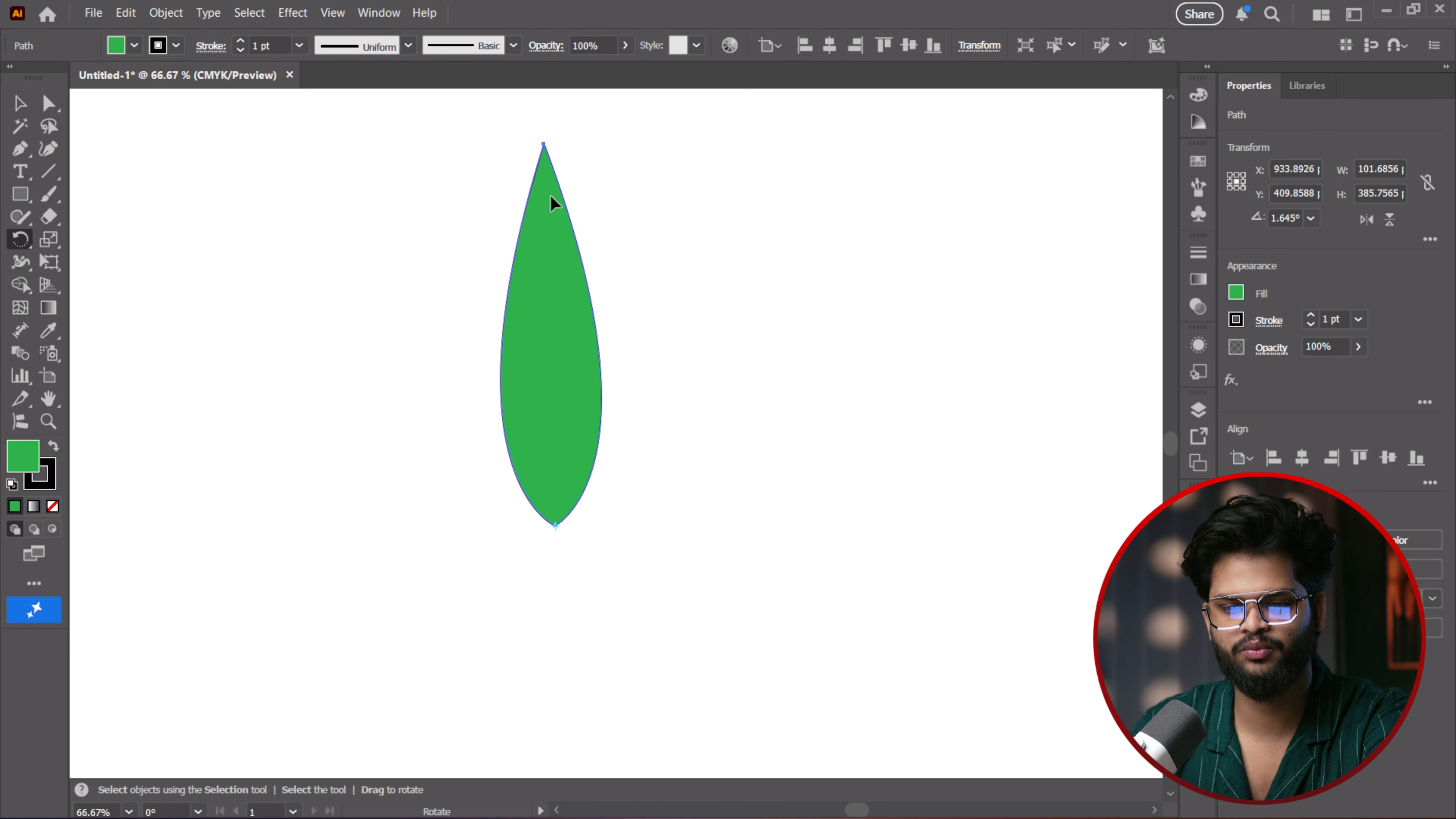
drag(548, 182, 422, 522)
Swing the leaf back around its blunt tip to about 2.7° so it stands nearly upright
scroll(424, 530, down, 1)
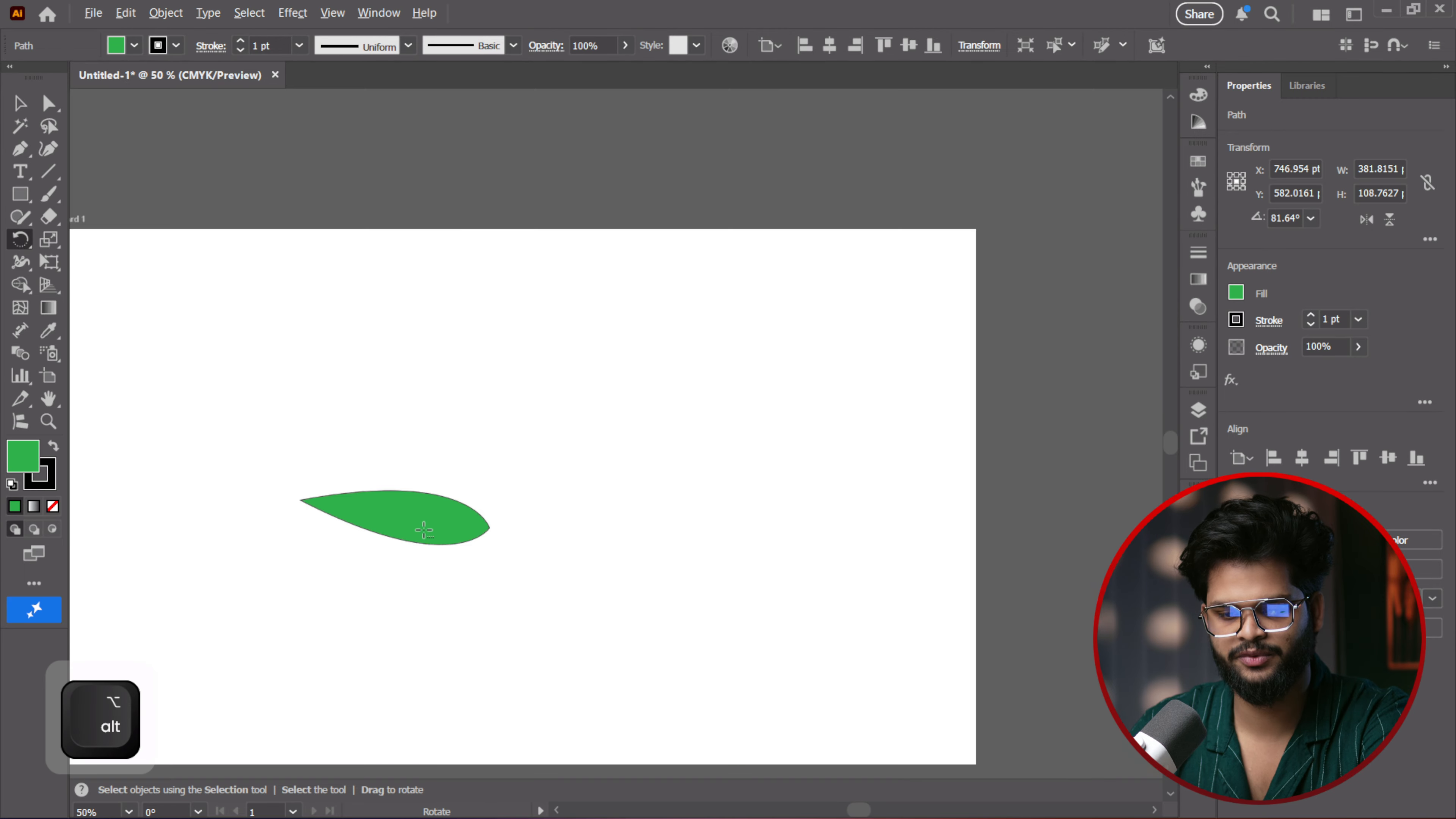
scroll(424, 530, up, 1)
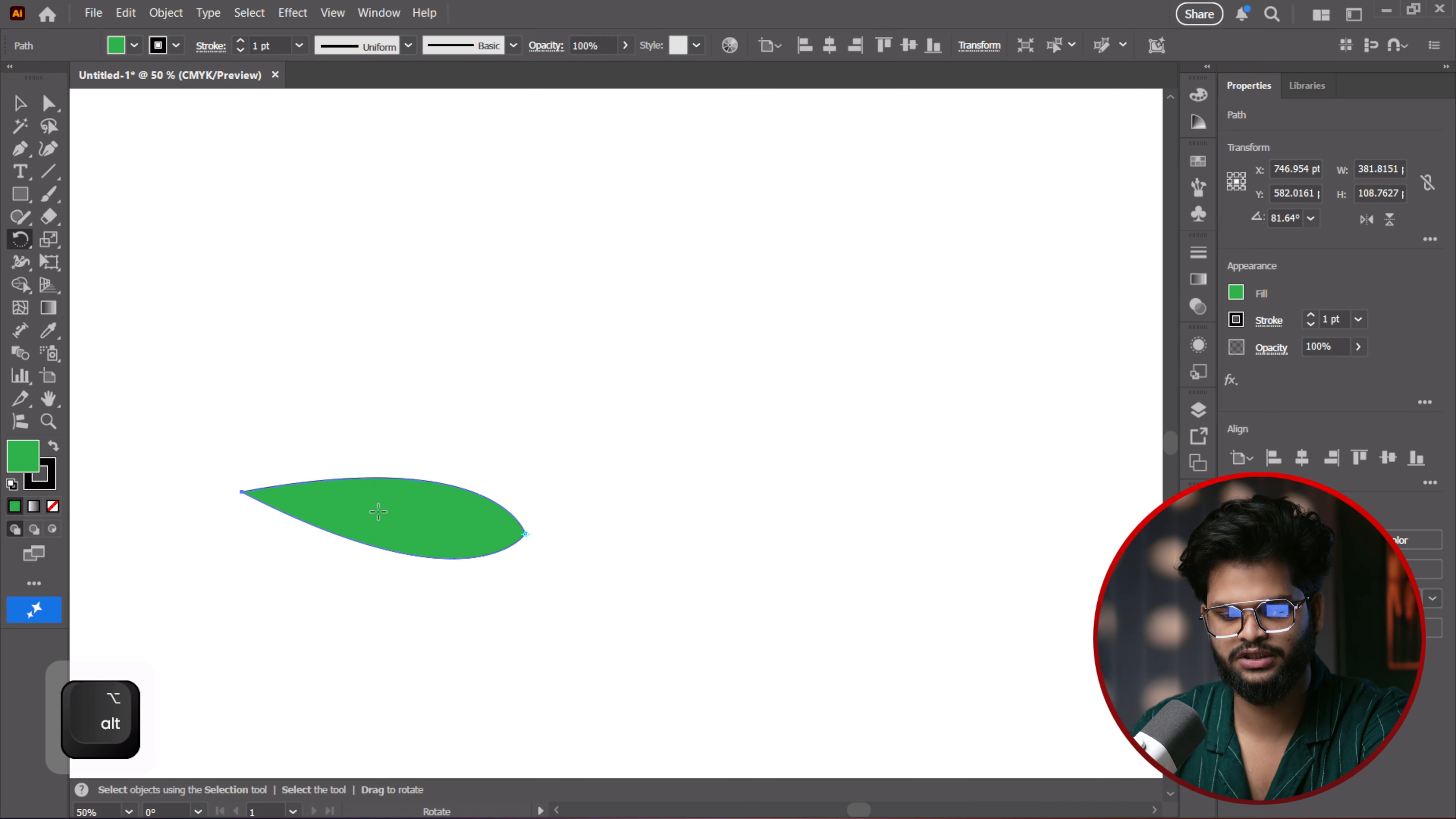
key(space)
drag(572, 416, 653, 299)
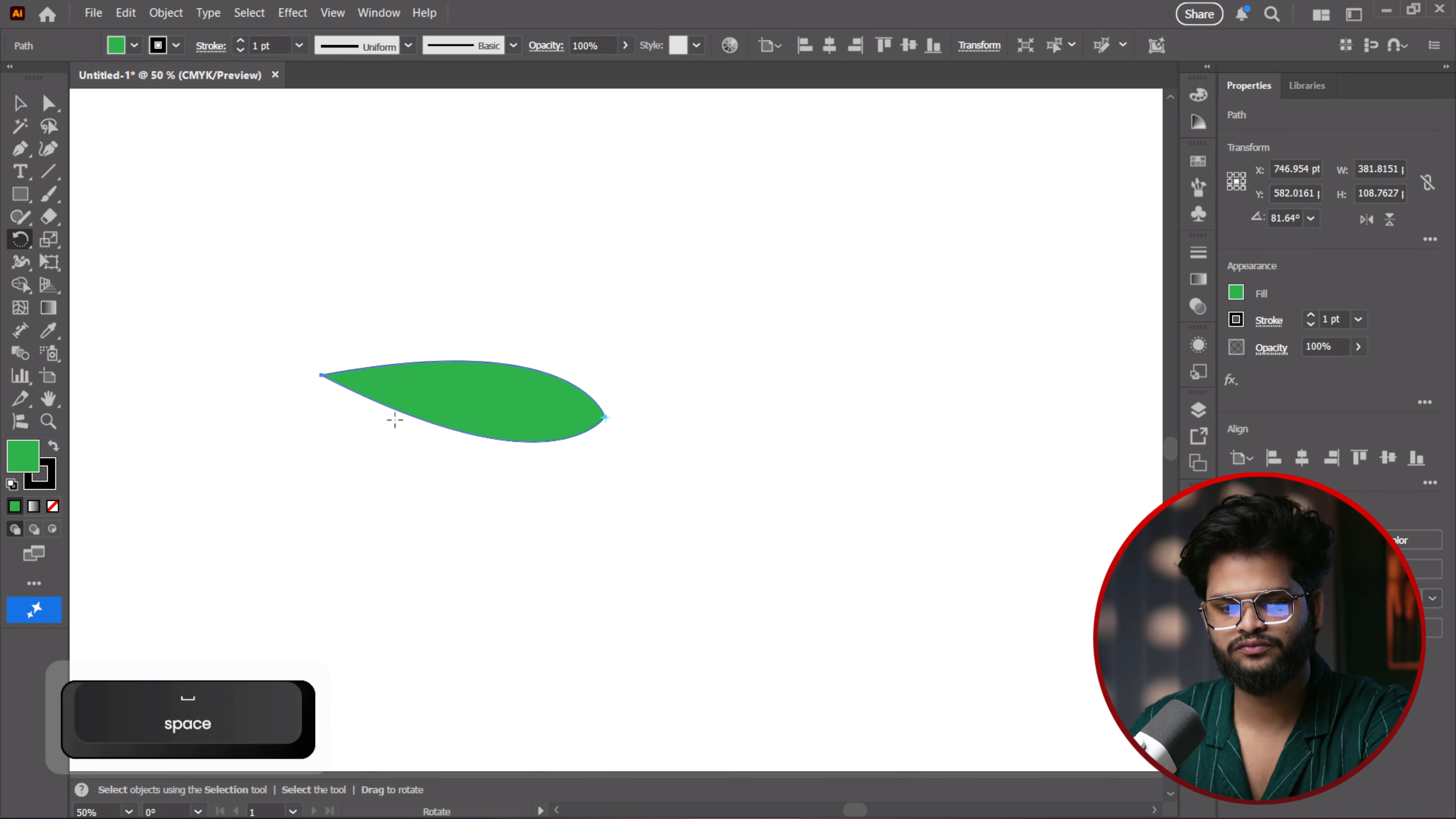
drag(442, 389, 644, 312)
Set the rotation pivot on the leaf's sharp upper tip and rotate the leaf around it until it extends nearly horizontally to the right
key(space)
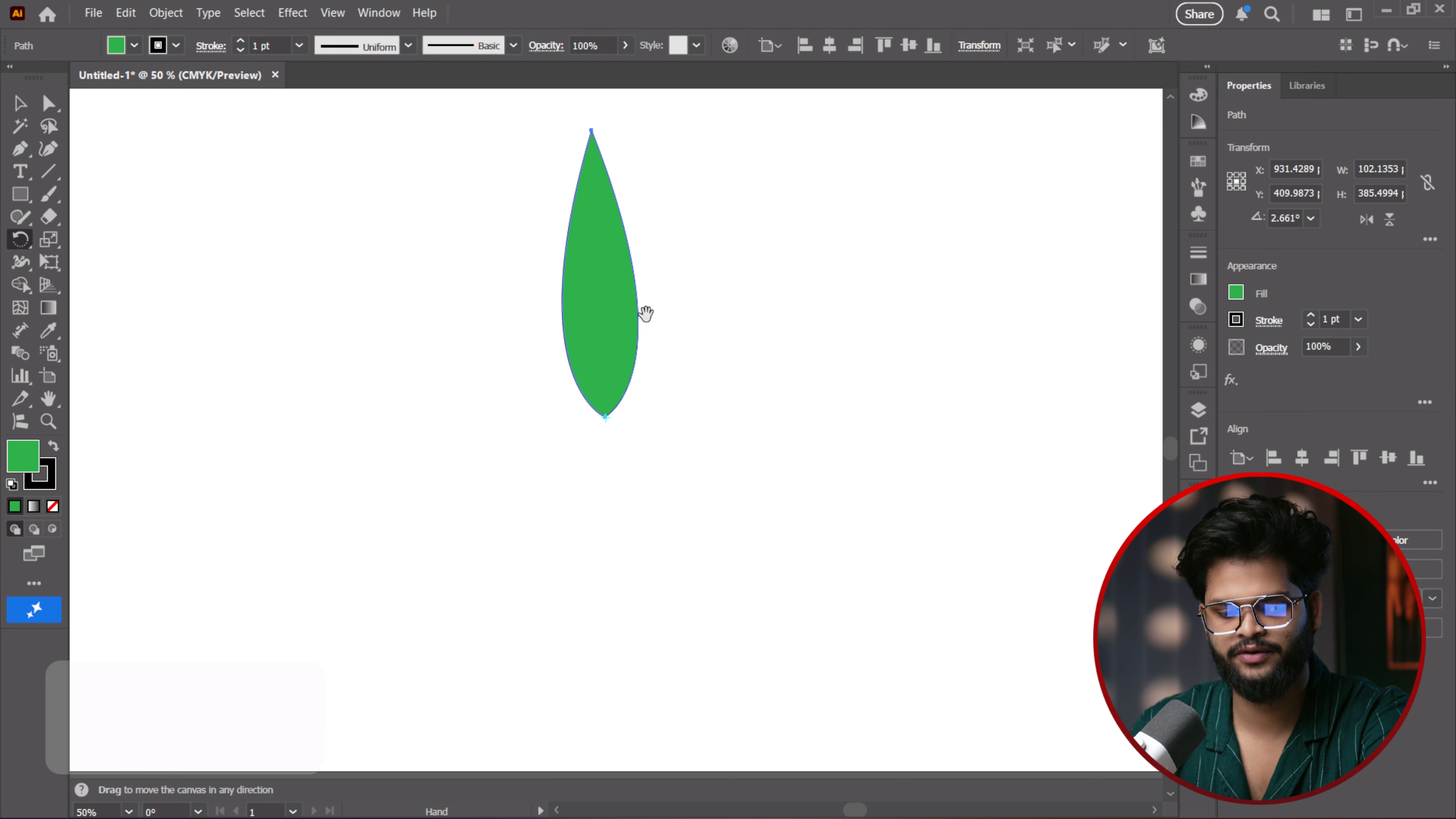
scroll(645, 312, up, 4)
scroll(646, 313, up, 1)
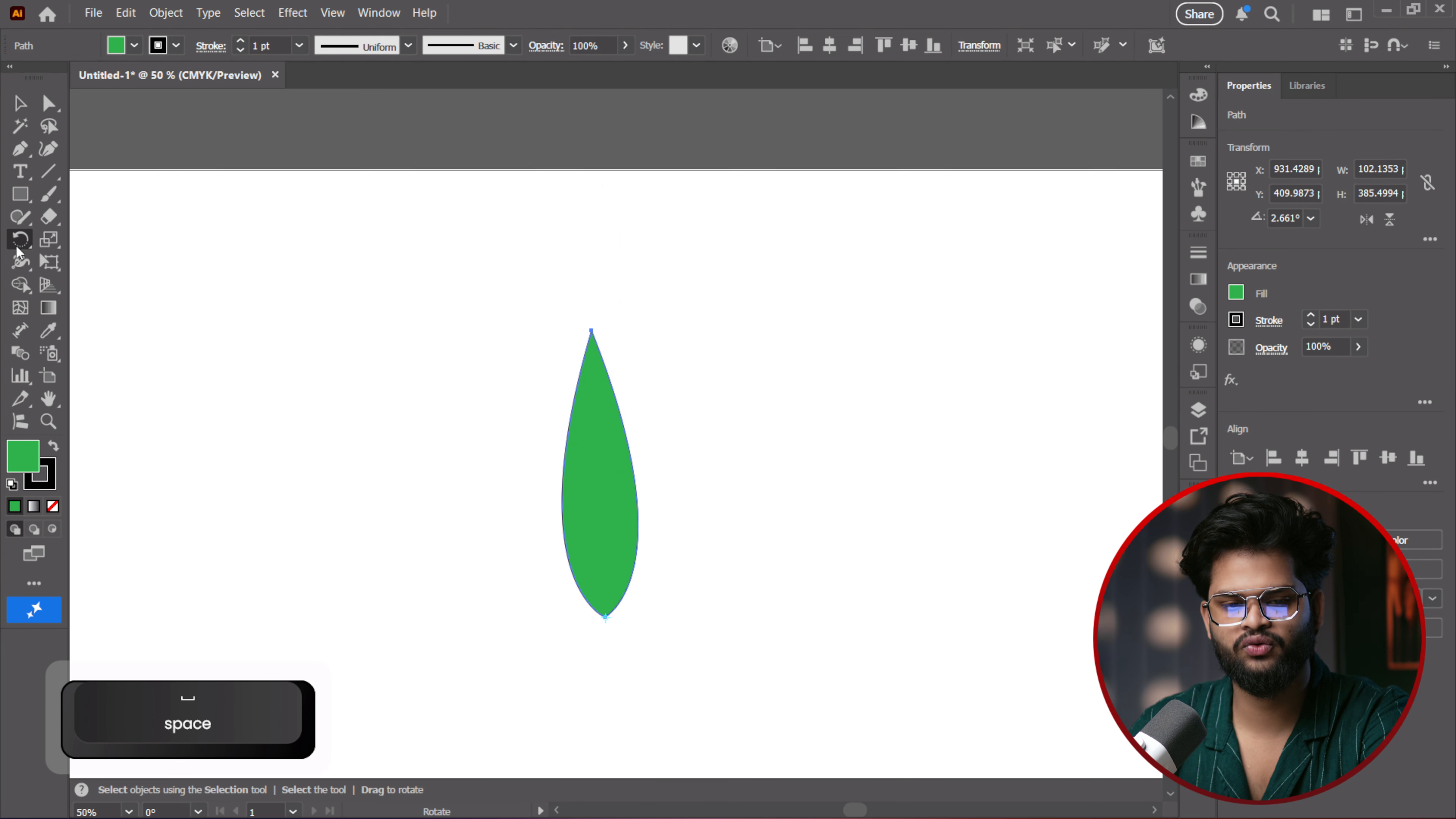
click(592, 331)
drag(621, 497, 644, 531)
drag(606, 537, 589, 276)
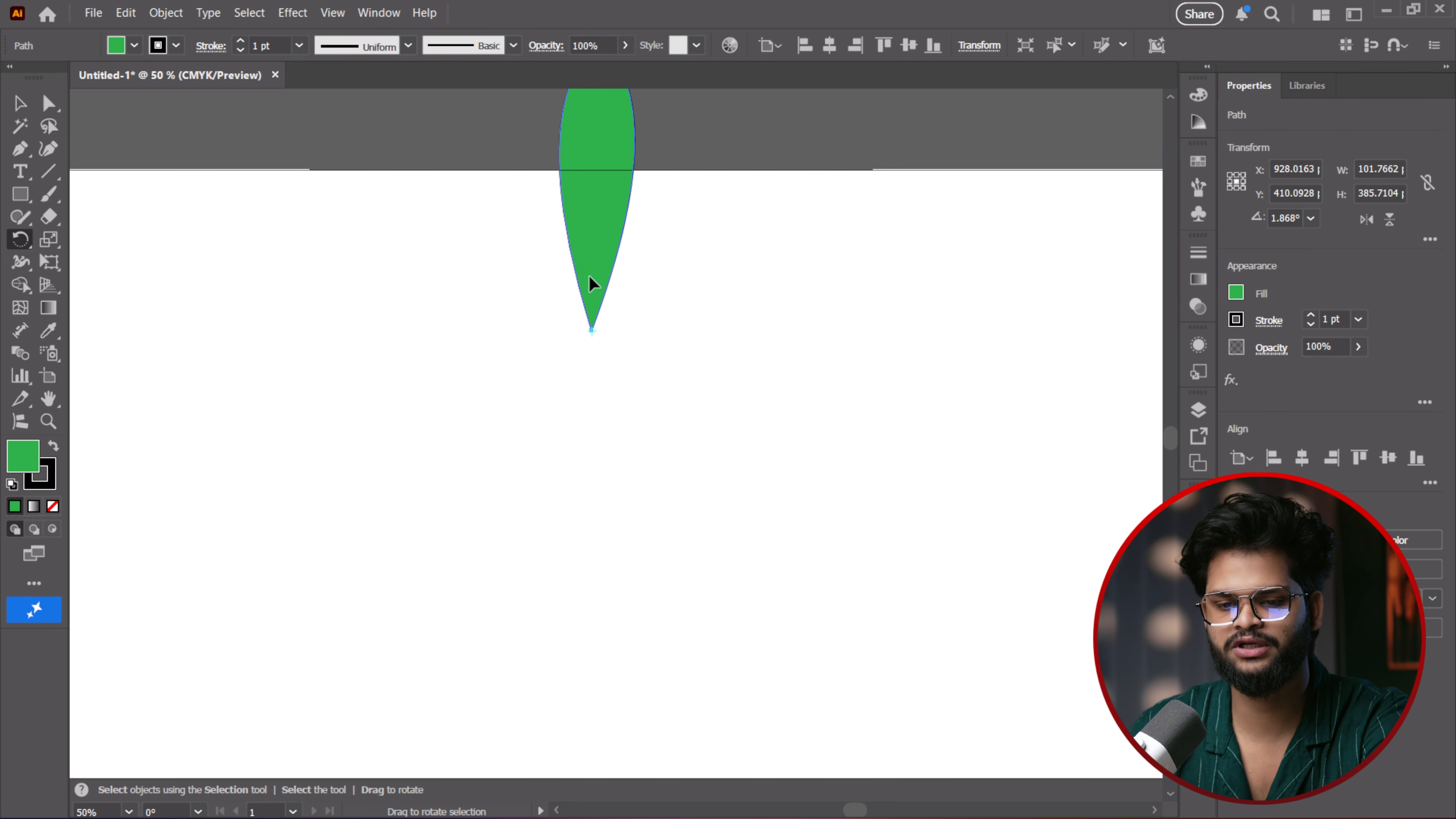
drag(594, 186, 687, 324)
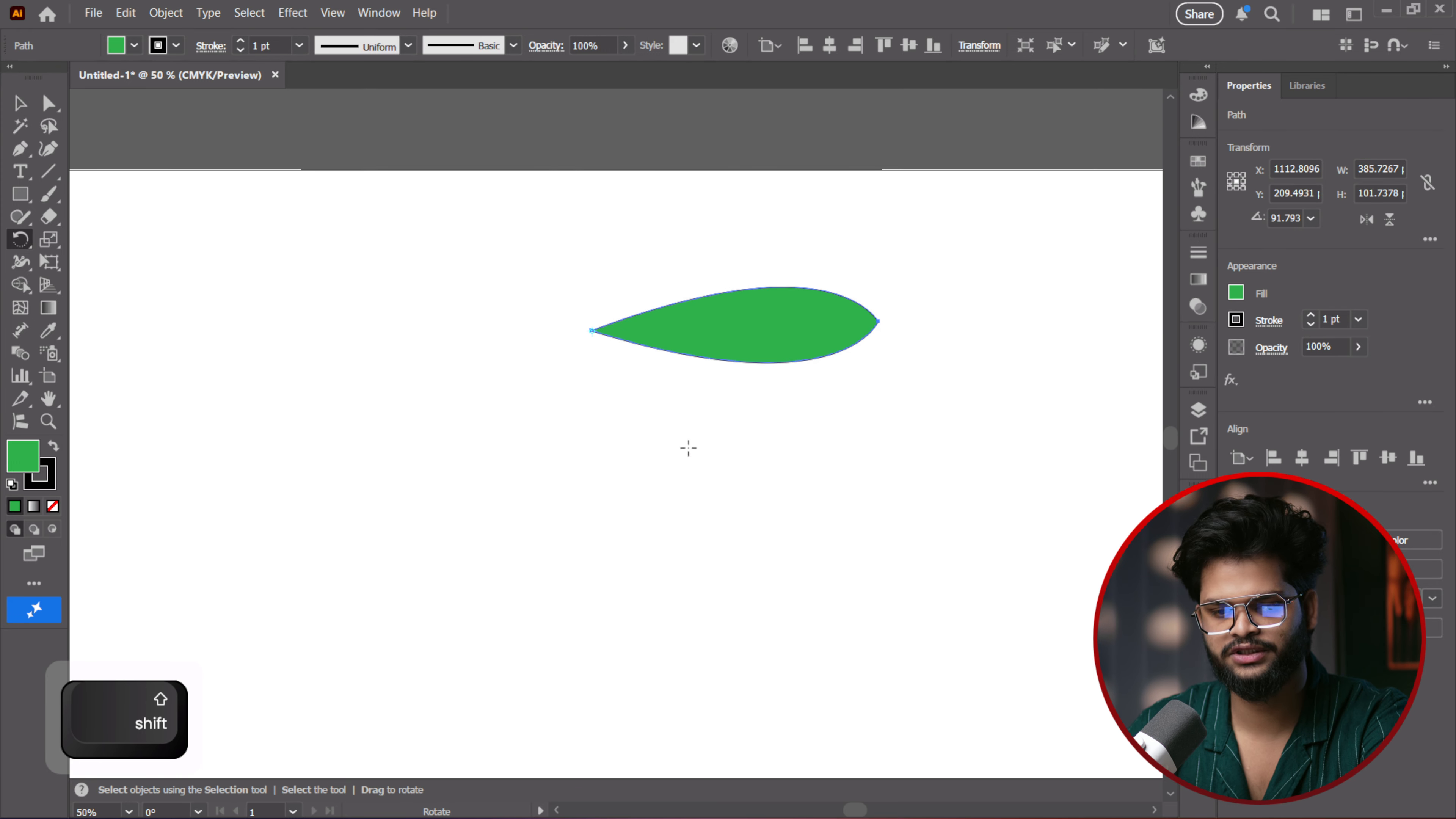
key(ctrl+z)
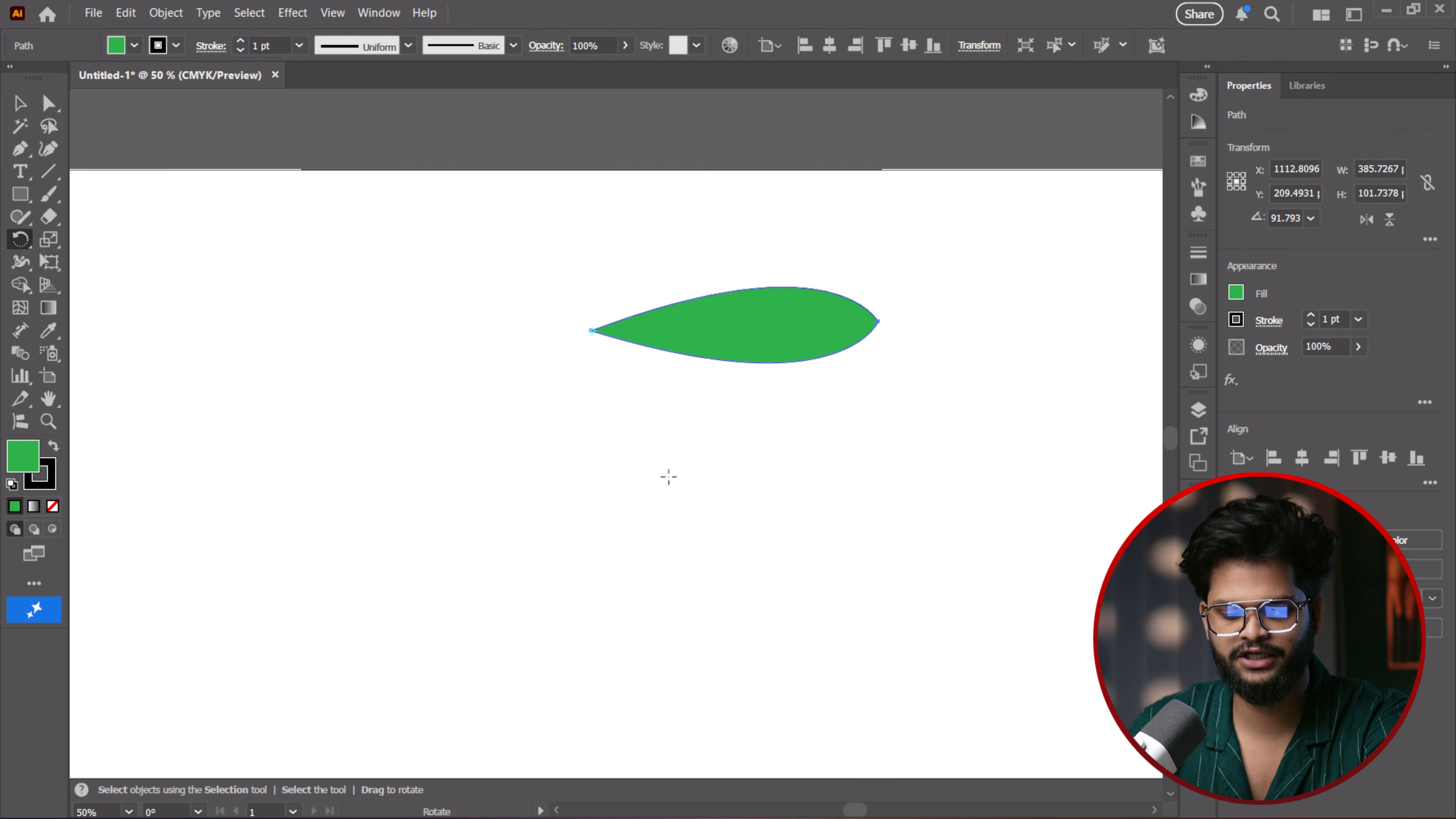
Move the horizontal leaf down to the middle of the artboard and deselect it
click(19, 103)
drag(738, 318, 737, 546)
scroll(861, 399, down, 5)
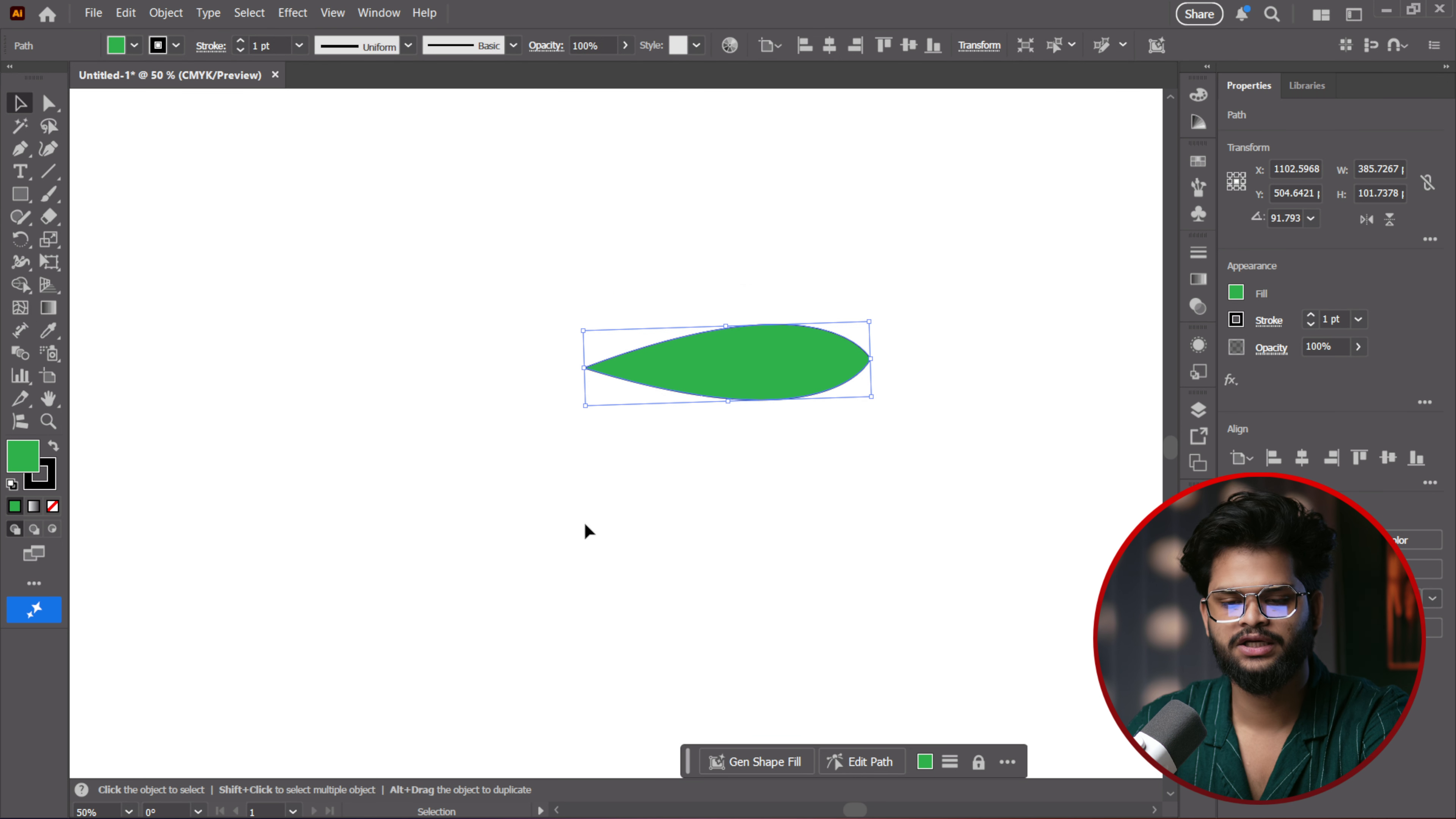
click(480, 442)
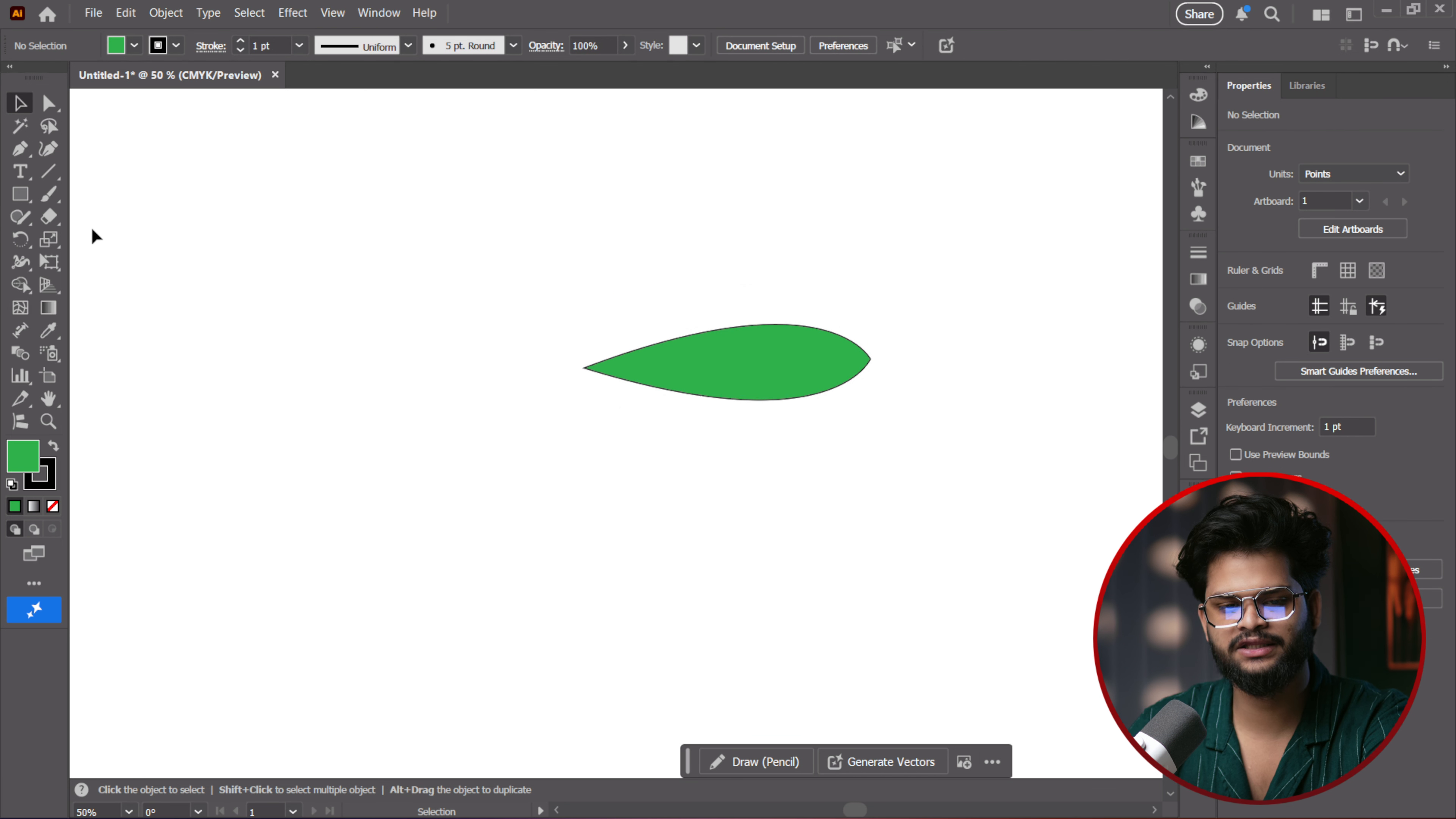
Try rotating two copies of the leaf downward around its sharp left tip at free angles
click(718, 389)
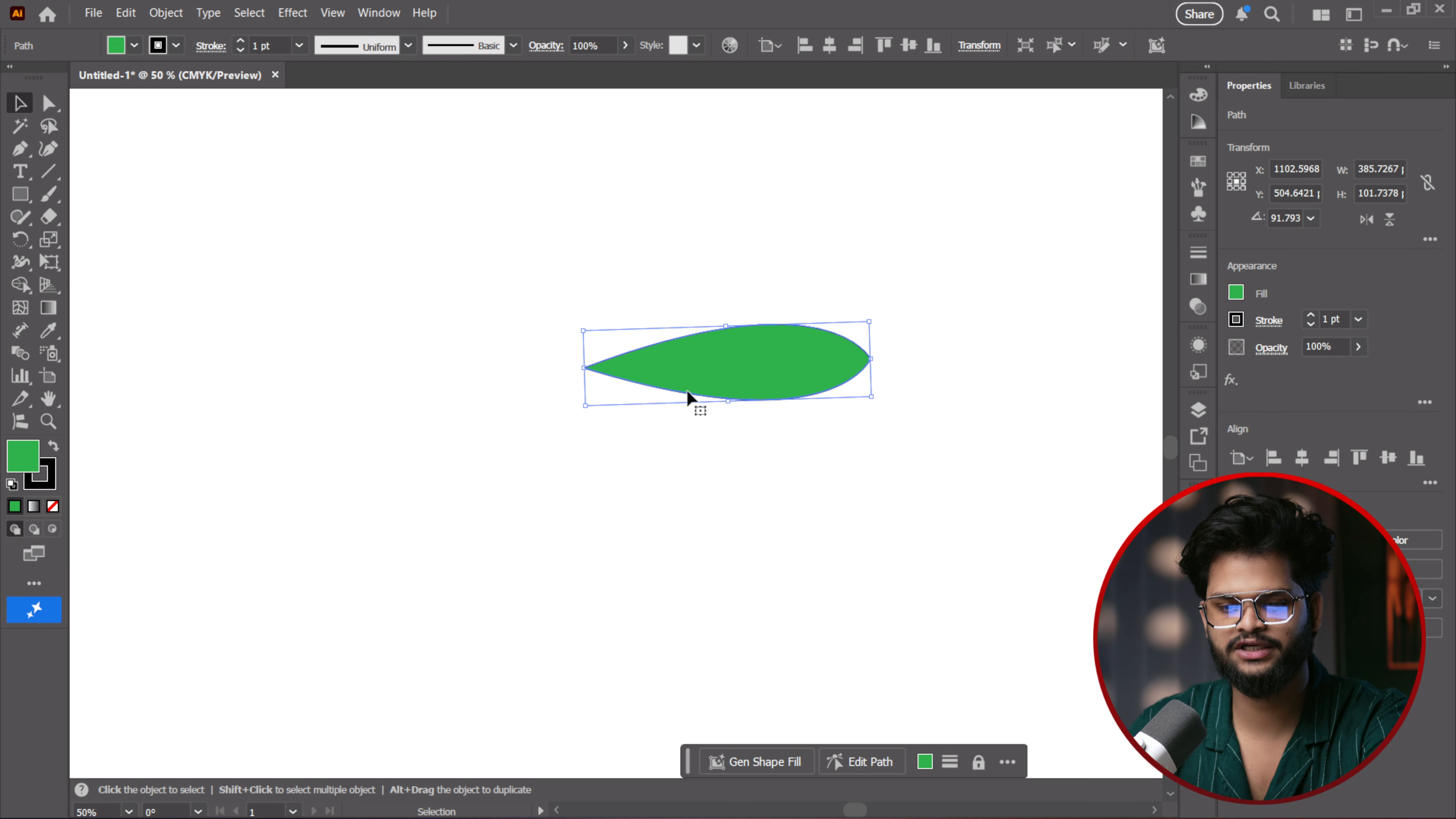
key(r)
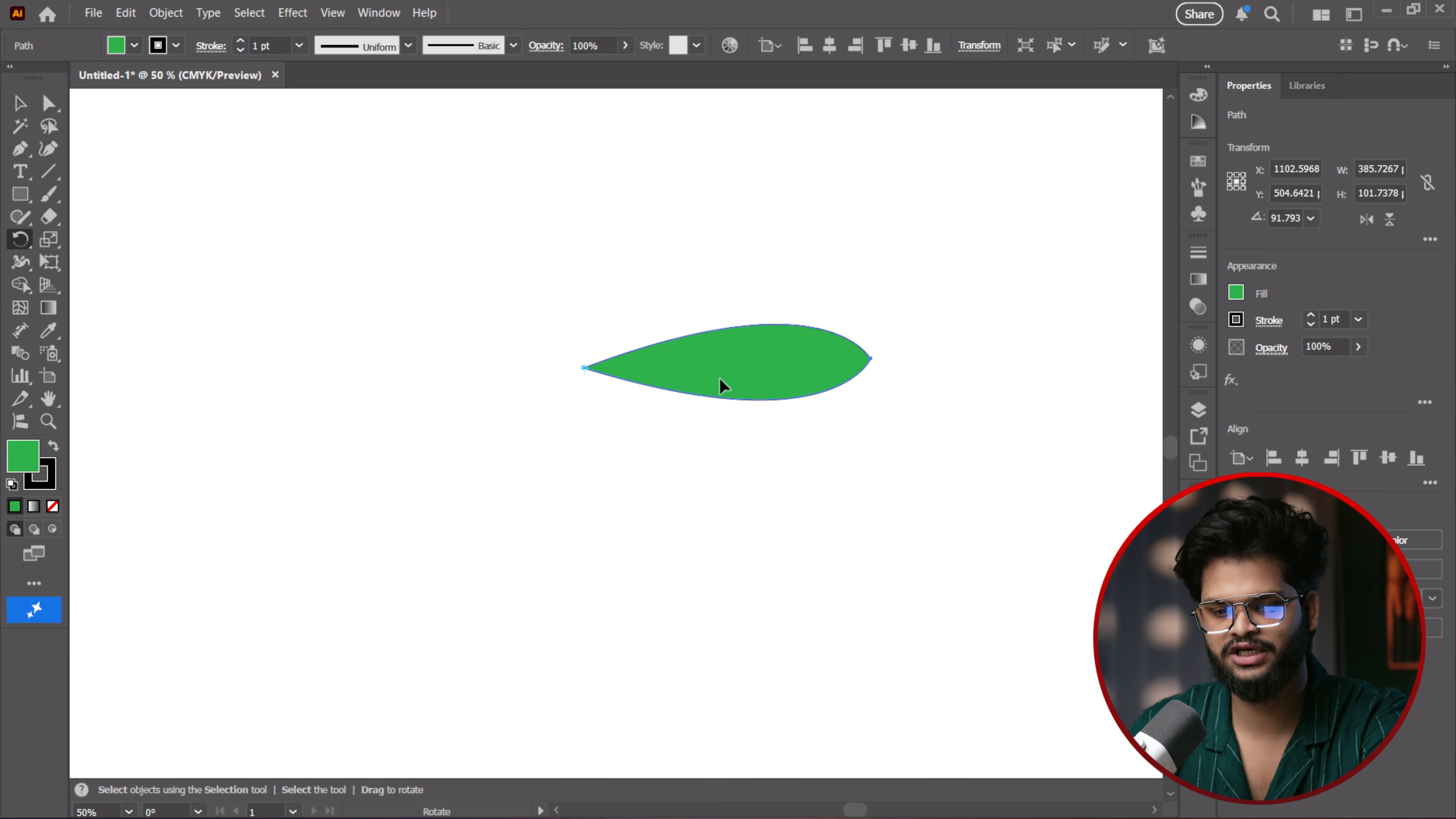
drag(783, 375, 724, 535)
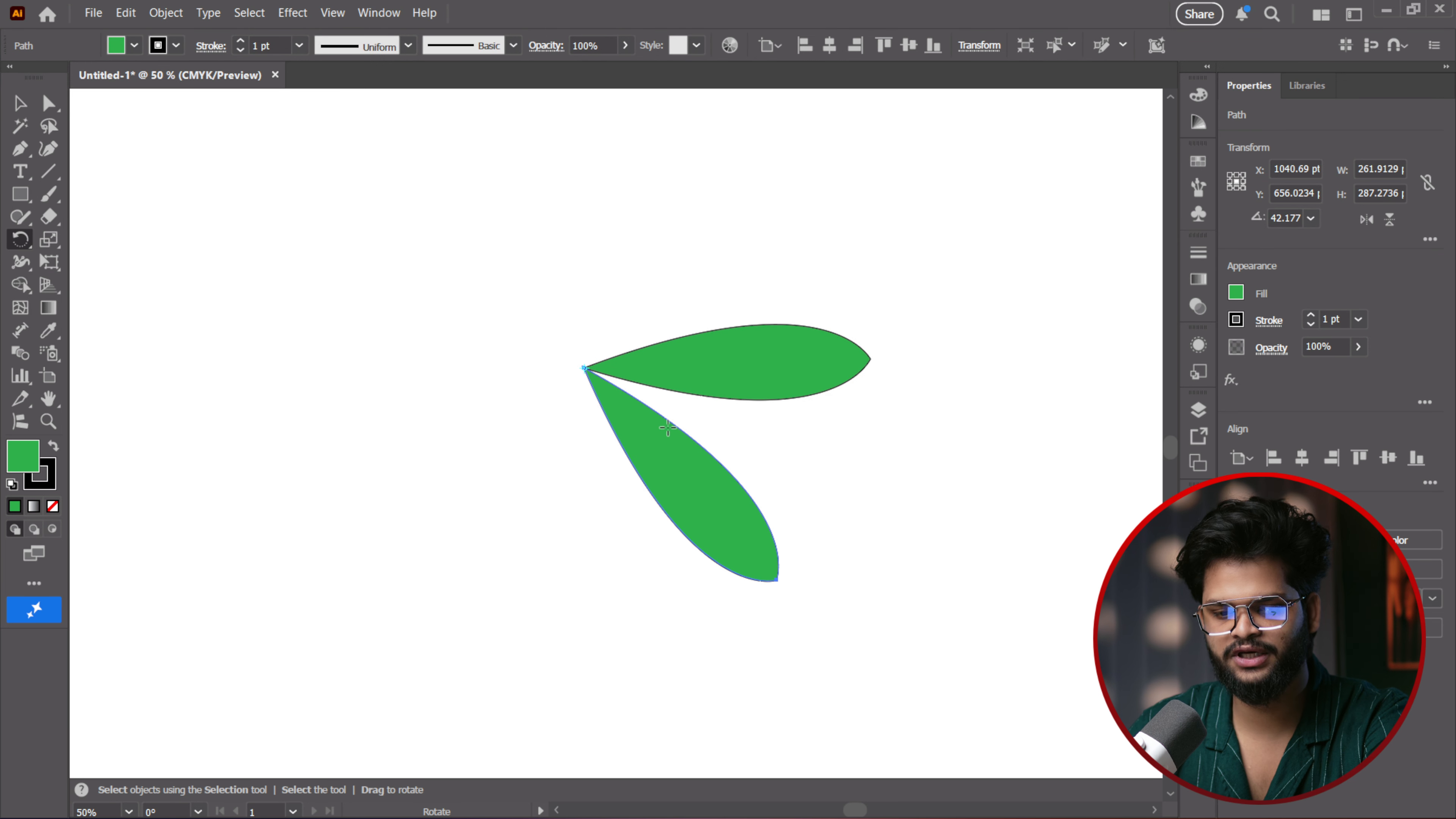
click(585, 367)
drag(721, 516, 552, 574)
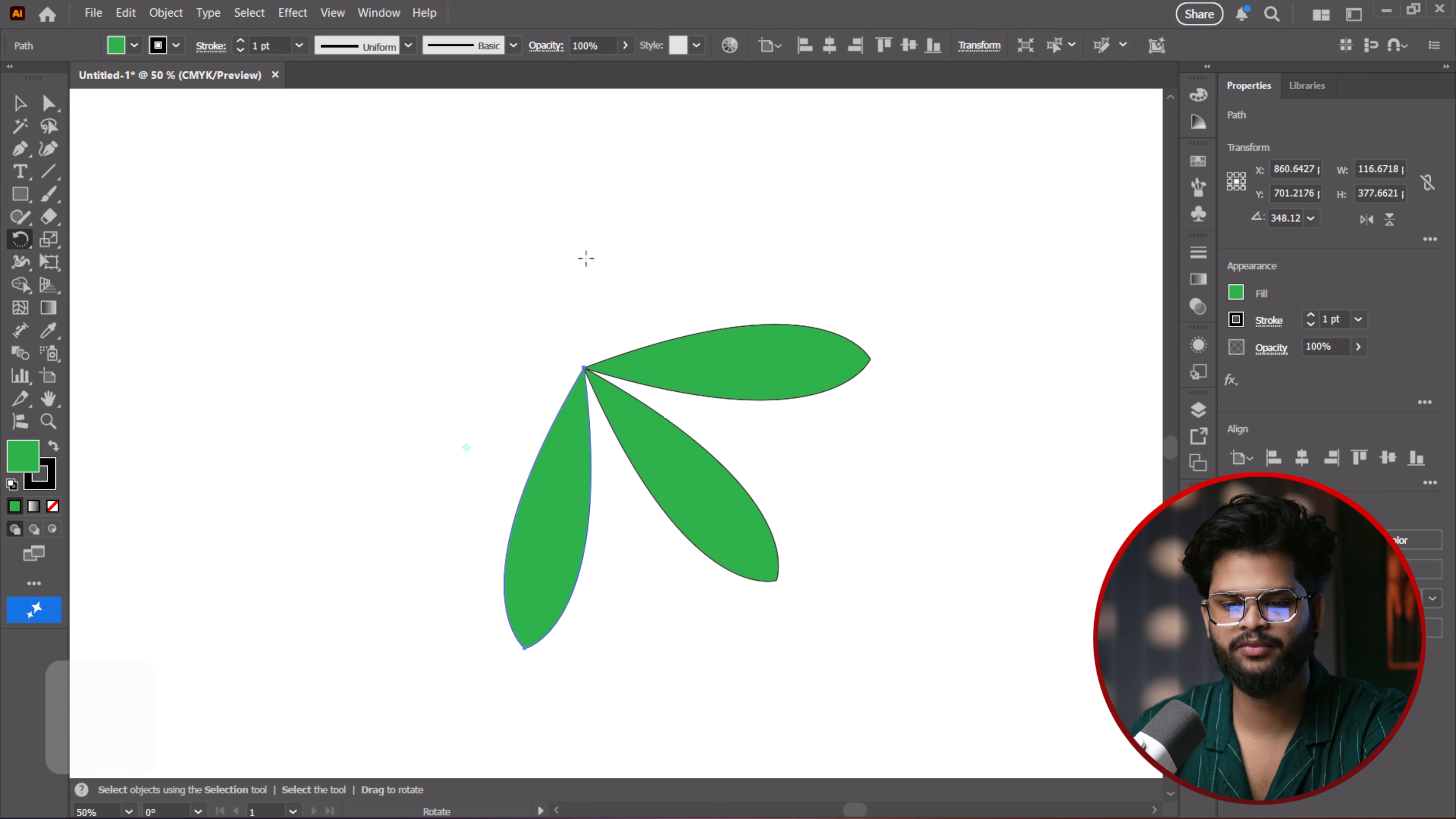
Undo the two freely rotated leaf copies
key(ctrl)
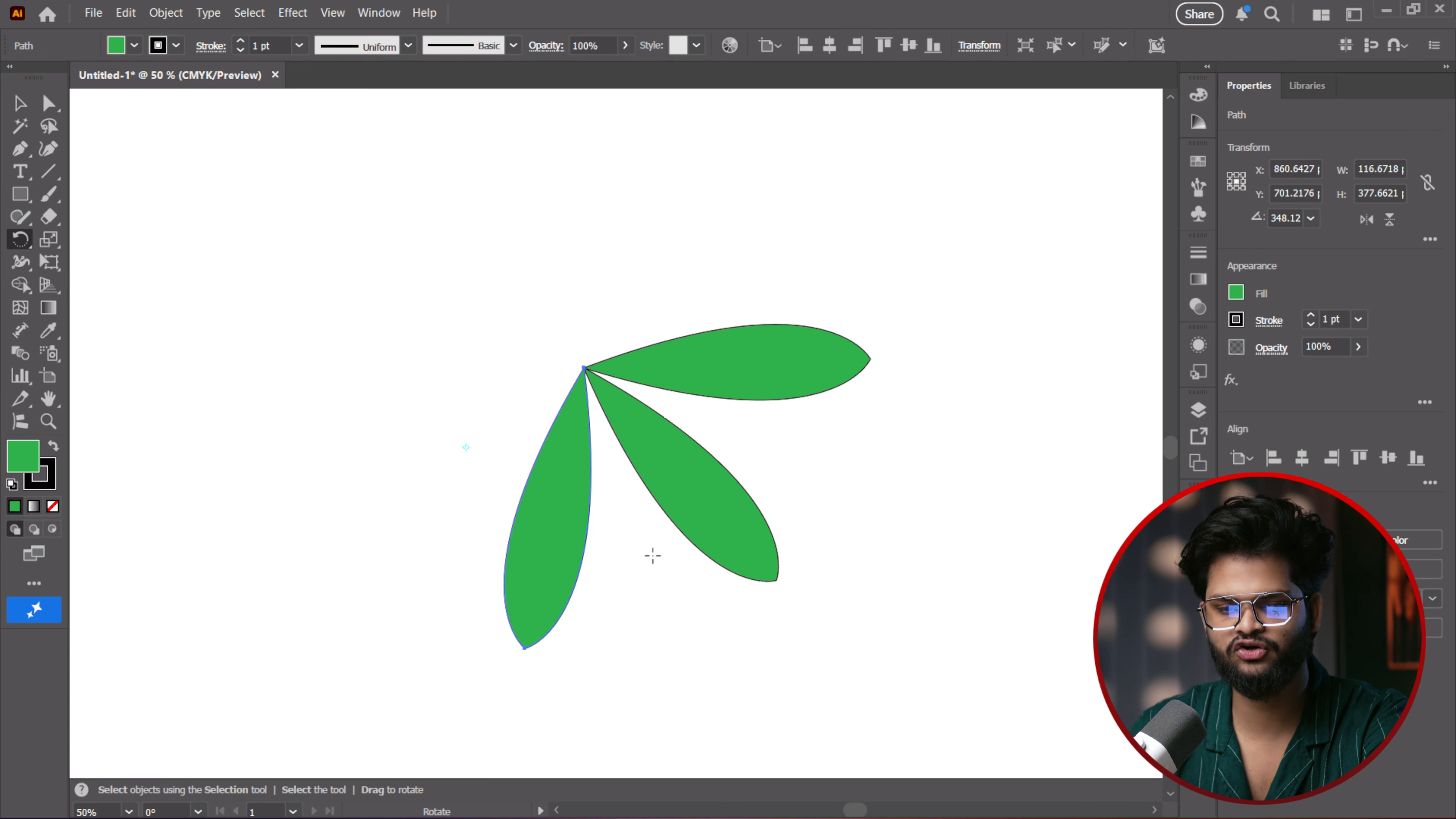
key(ctrl+z)
key(ctrl+z)
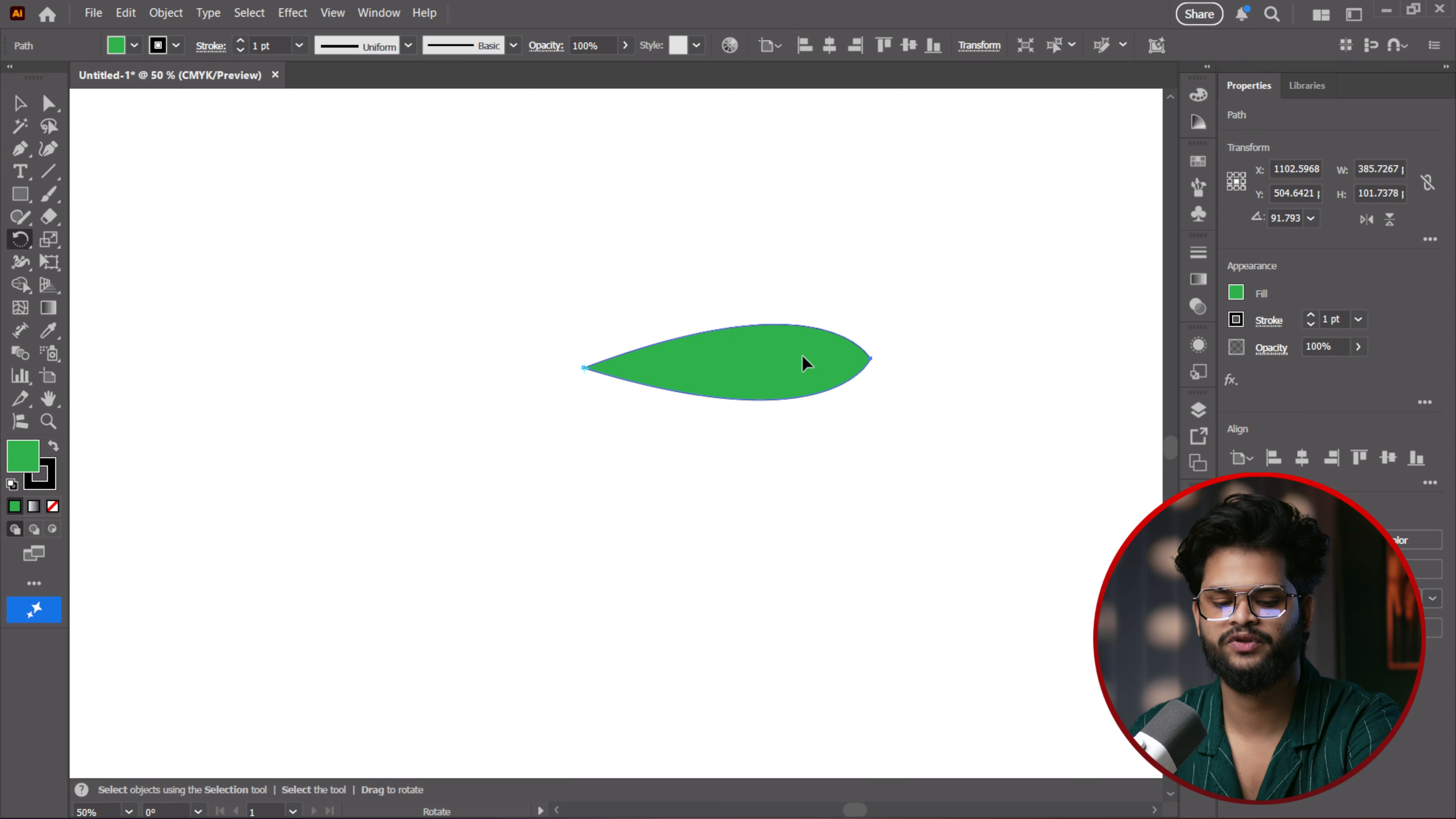
Rotate a copy of the leaf by 180° around its sharp tip, then add another copy rotated 45° from that one
drag(796, 358, 468, 358)
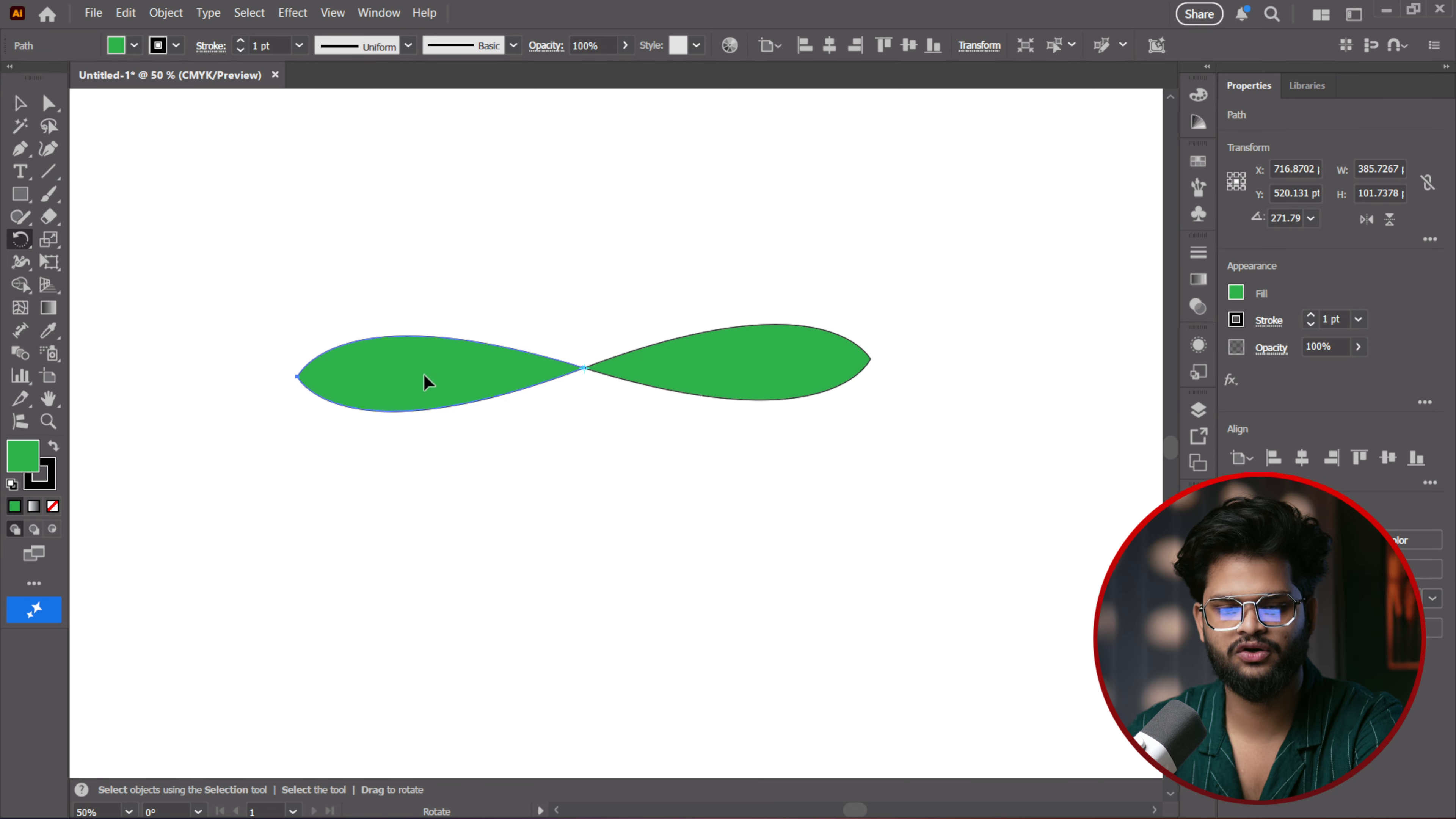
drag(424, 373, 480, 502)
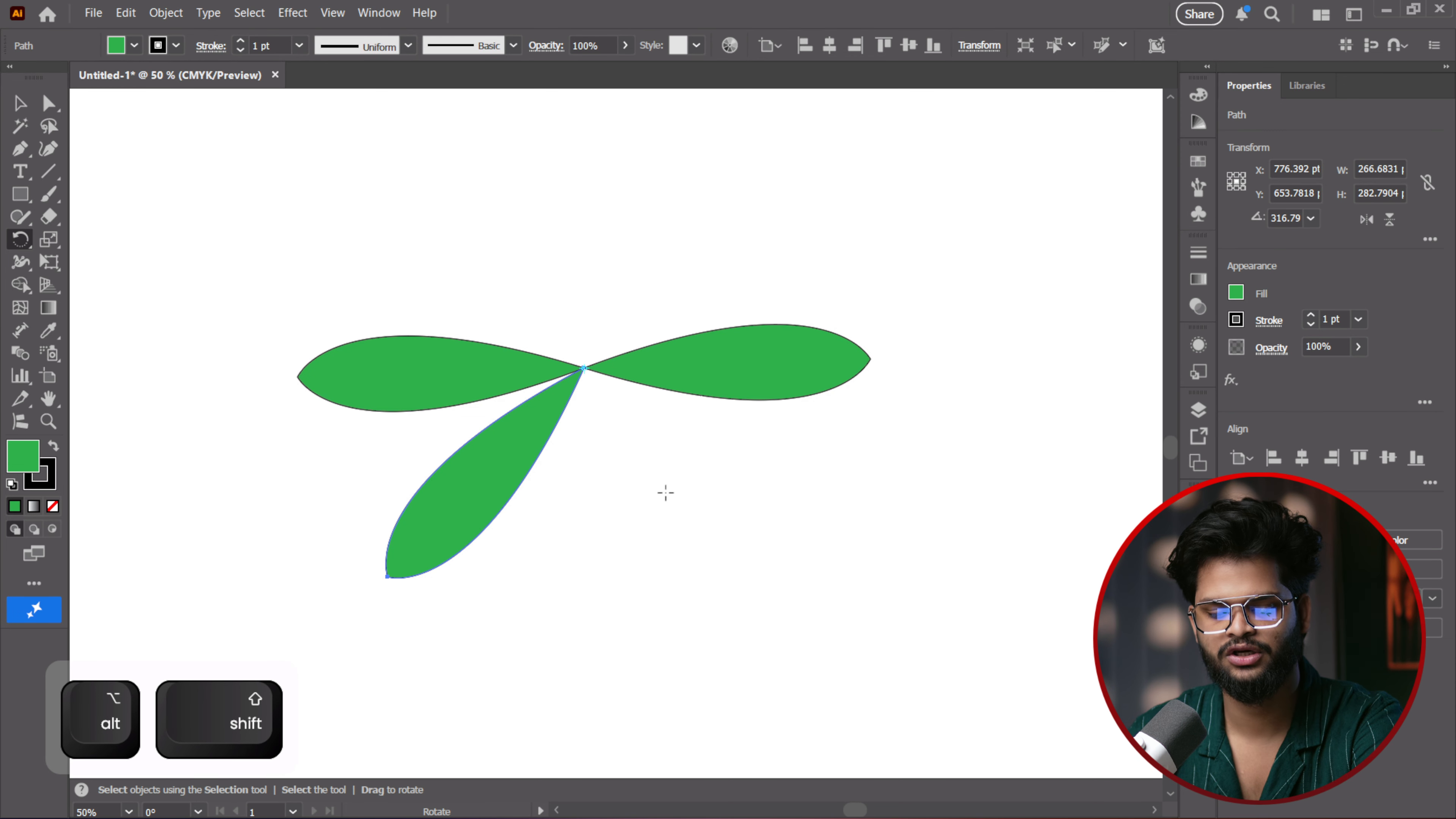
Repeat the 45° rotated copy six times around the shared tip to complete the radial flower
key(ctrl+d)
key(ctrl+d)
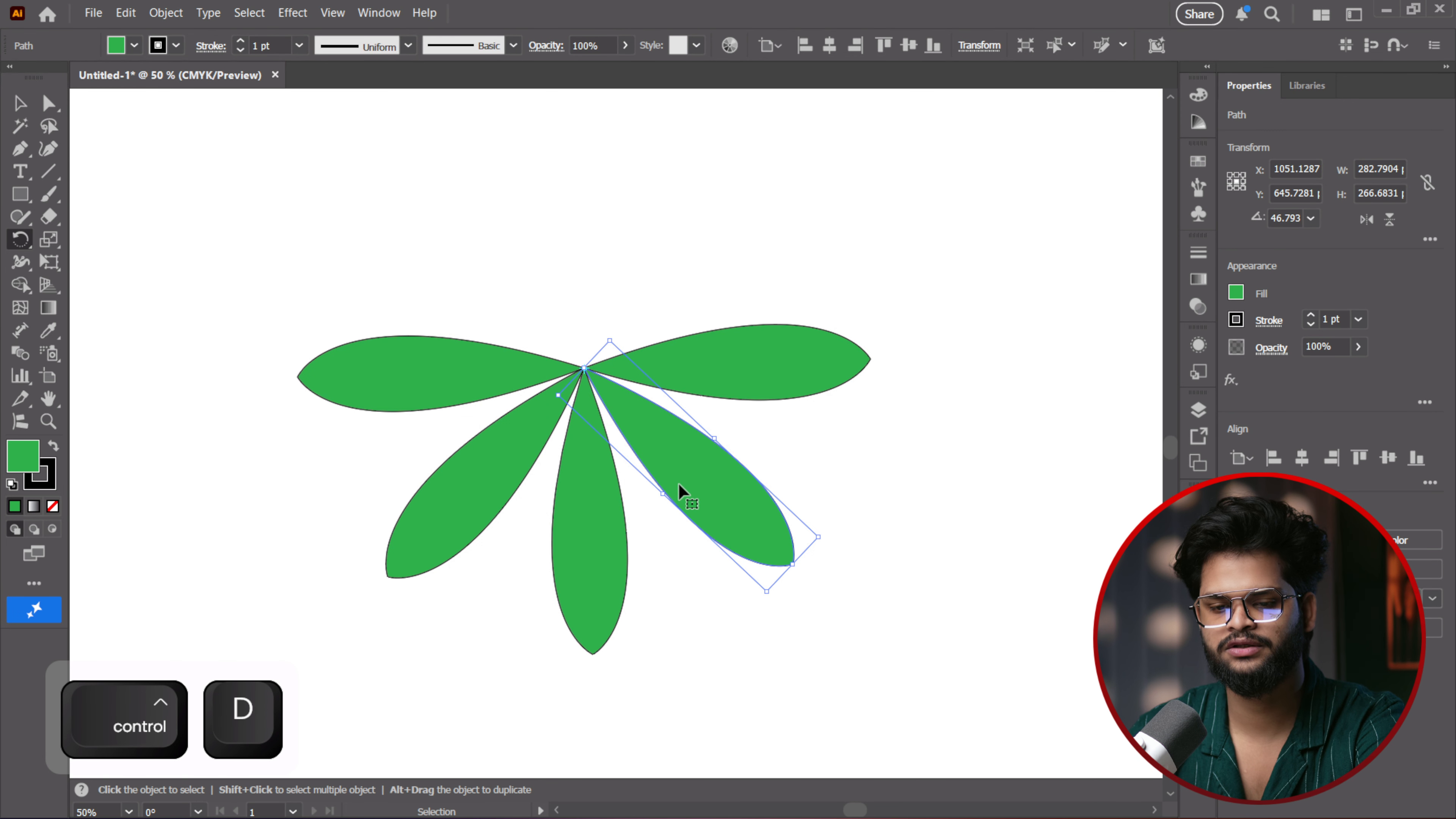
key(ctrl+d)
key(ctrl+d)
key(ctrl+d)
key(ctrl+d)
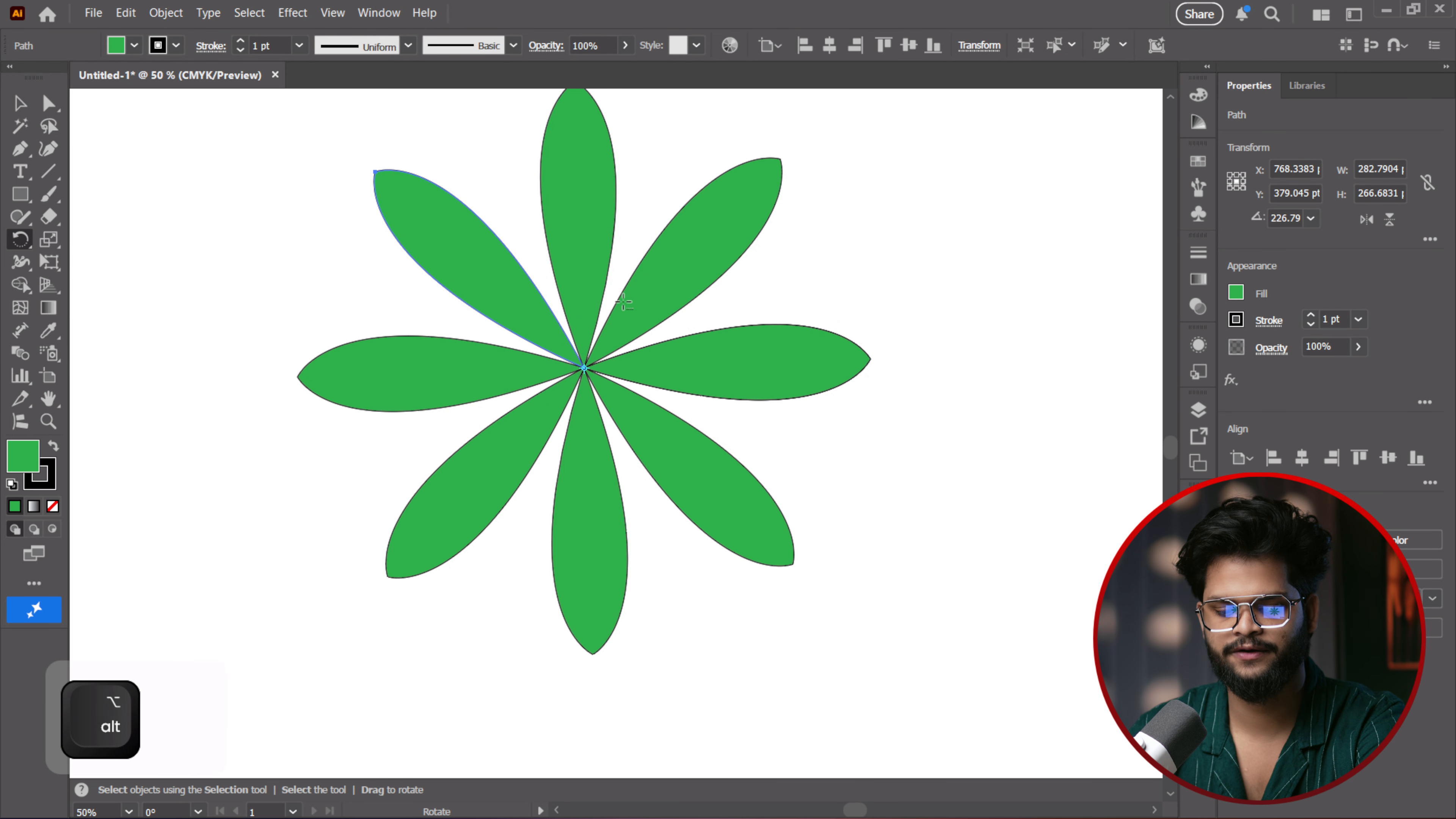
Select the whole flower of leaves and delete it to clear the artboard
scroll(624, 303, down, 3)
scroll(707, 306, up, 1)
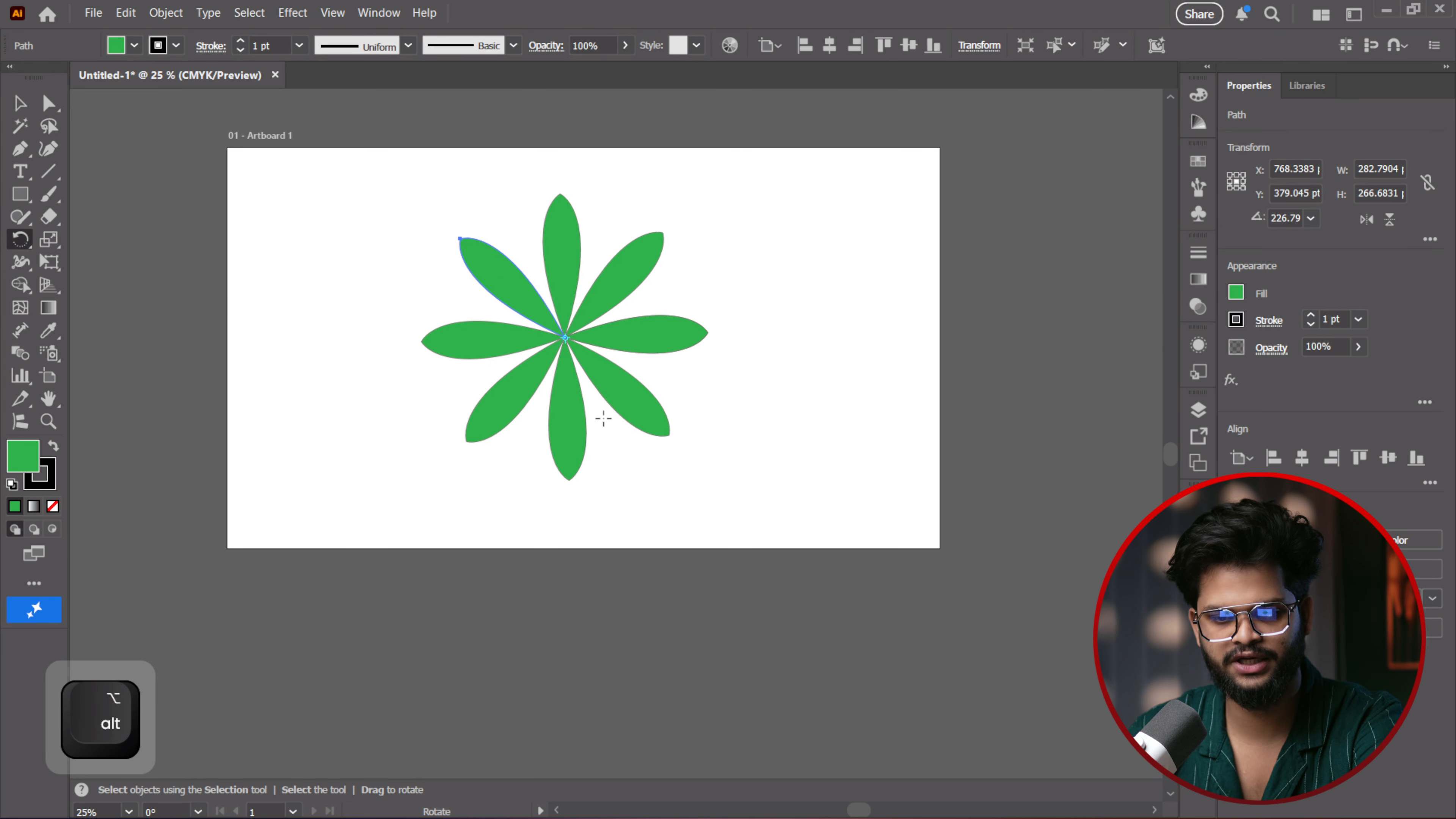
click(19, 103)
scroll(480, 266, up, 1)
drag(411, 248, 799, 575)
key(Delete)
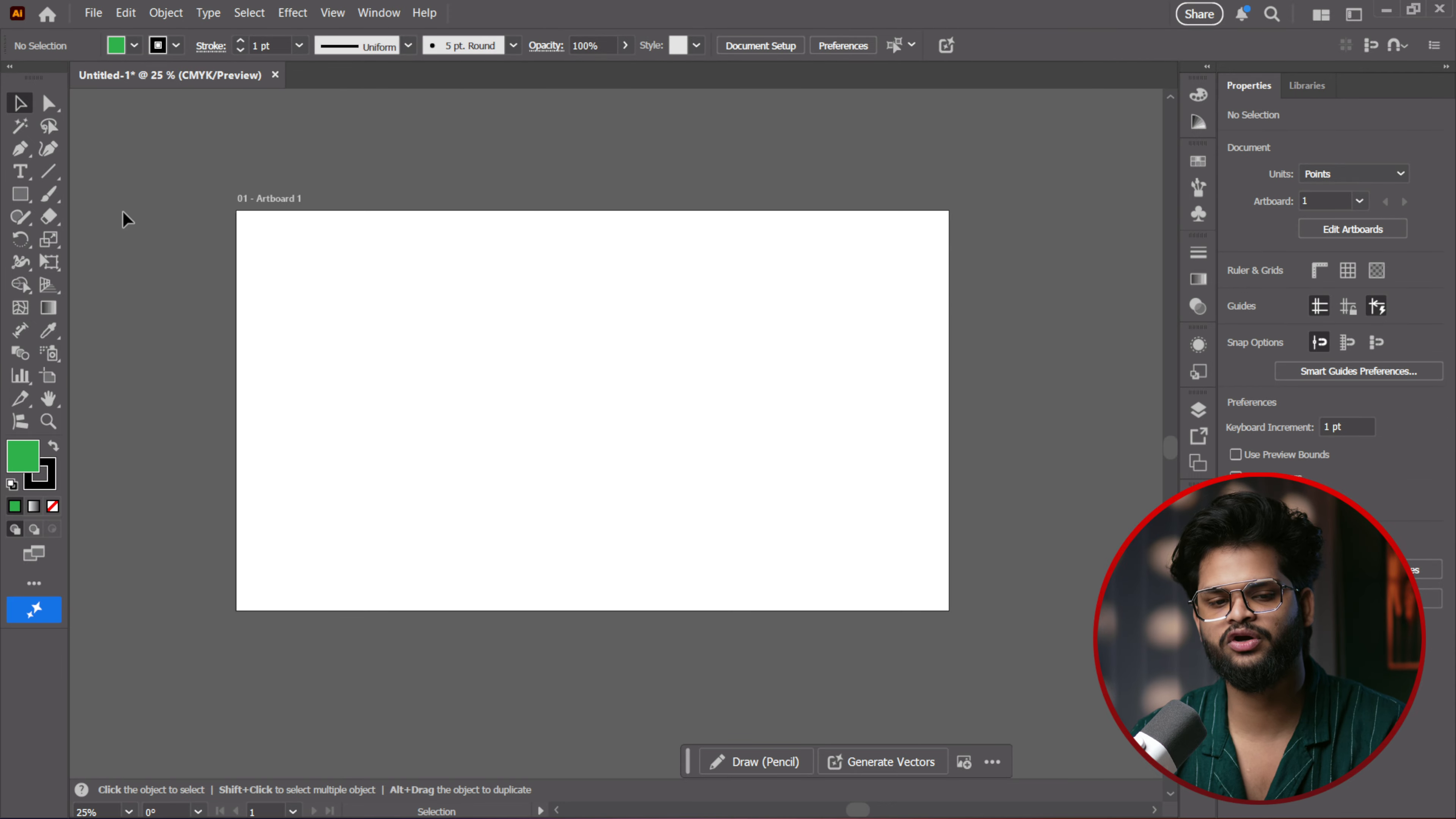
Draw a green circle about 429 pt in diameter and move it near the center of the artboard
click(20, 193)
click(162, 237)
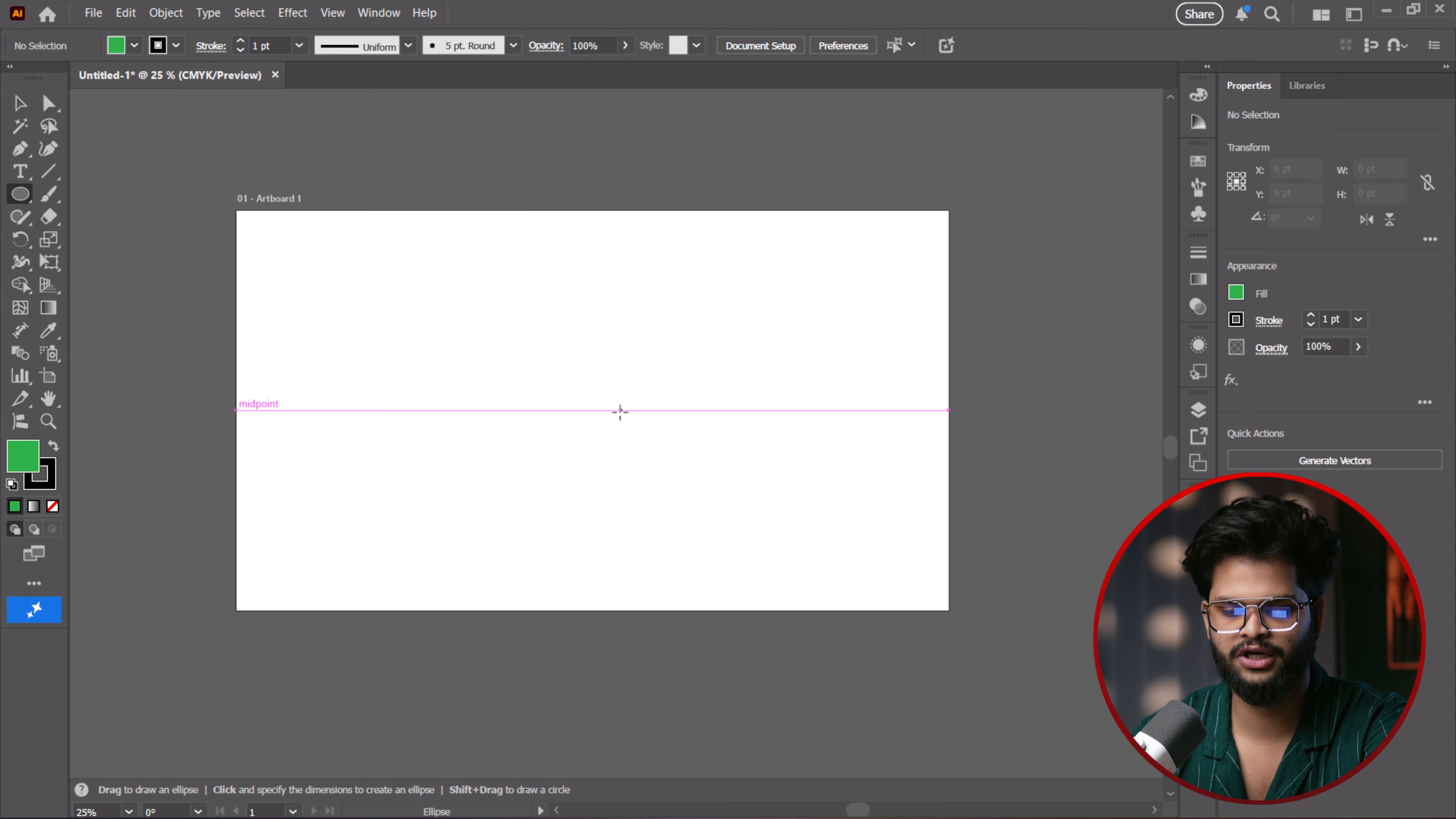
drag(541, 346, 700, 477)
key(v)
click(717, 505)
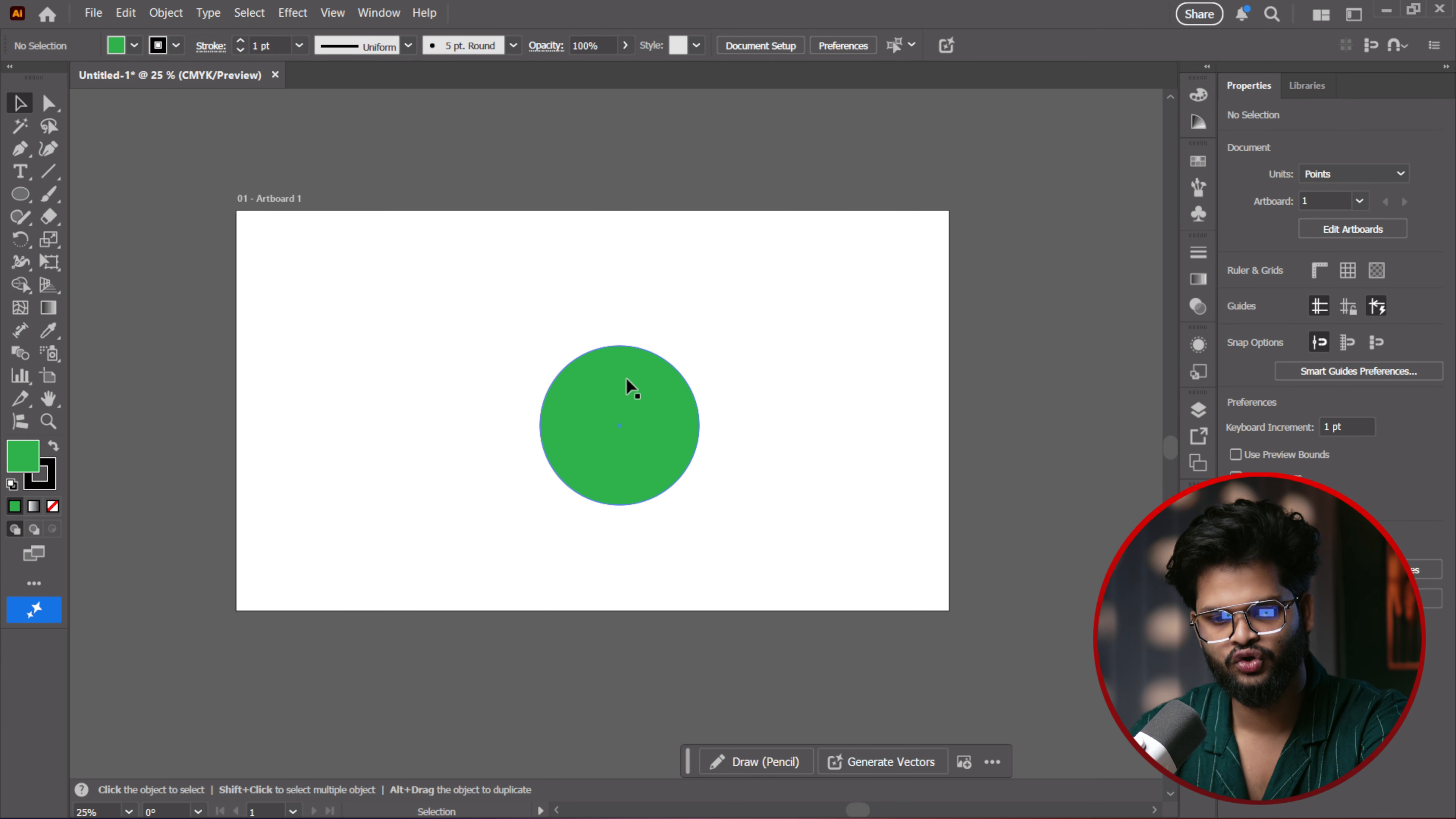
drag(631, 428, 612, 398)
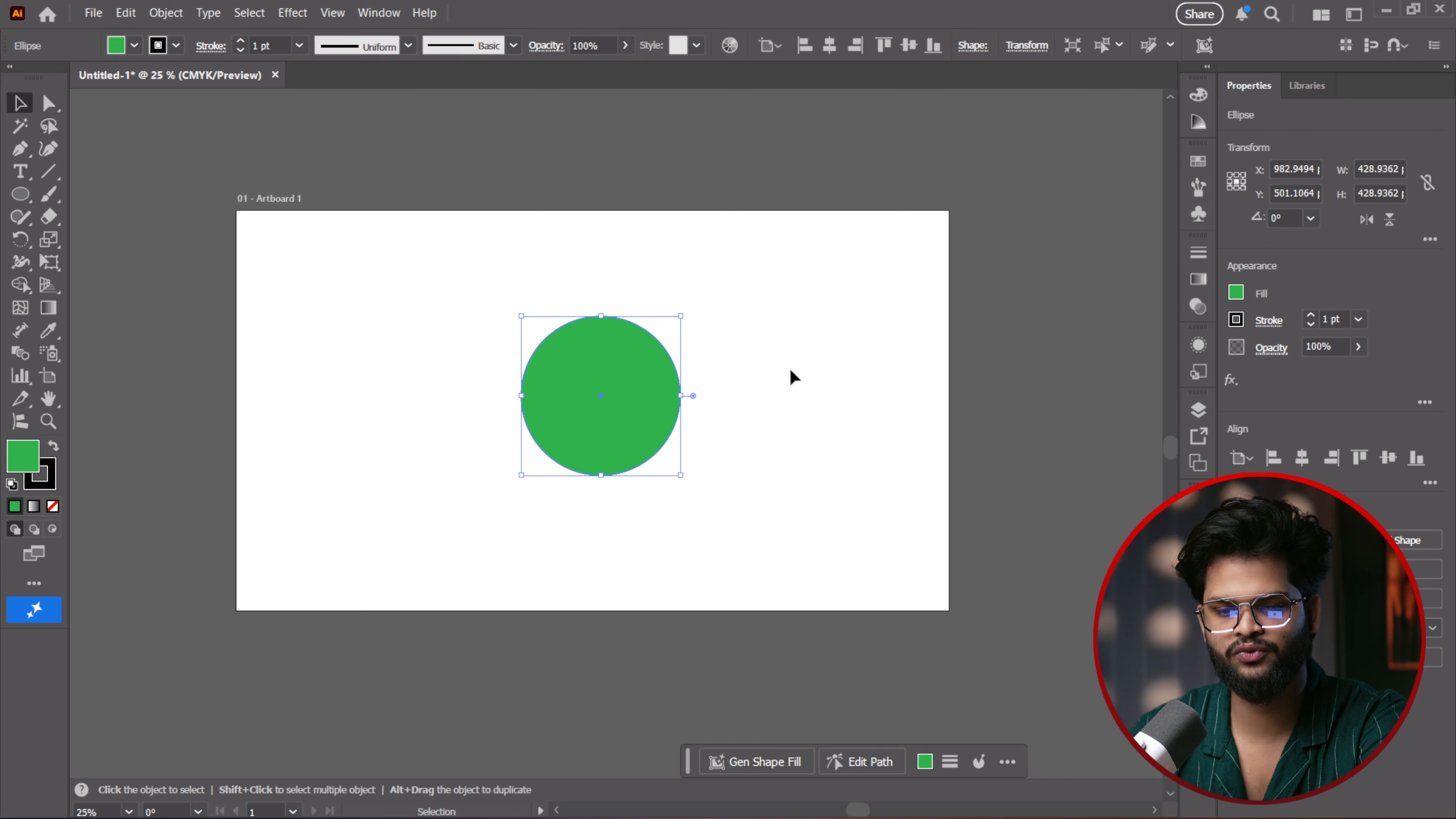
Draw a small star about 40 pt wide just above the circle, aligned with its vertical centerline
click(30, 204)
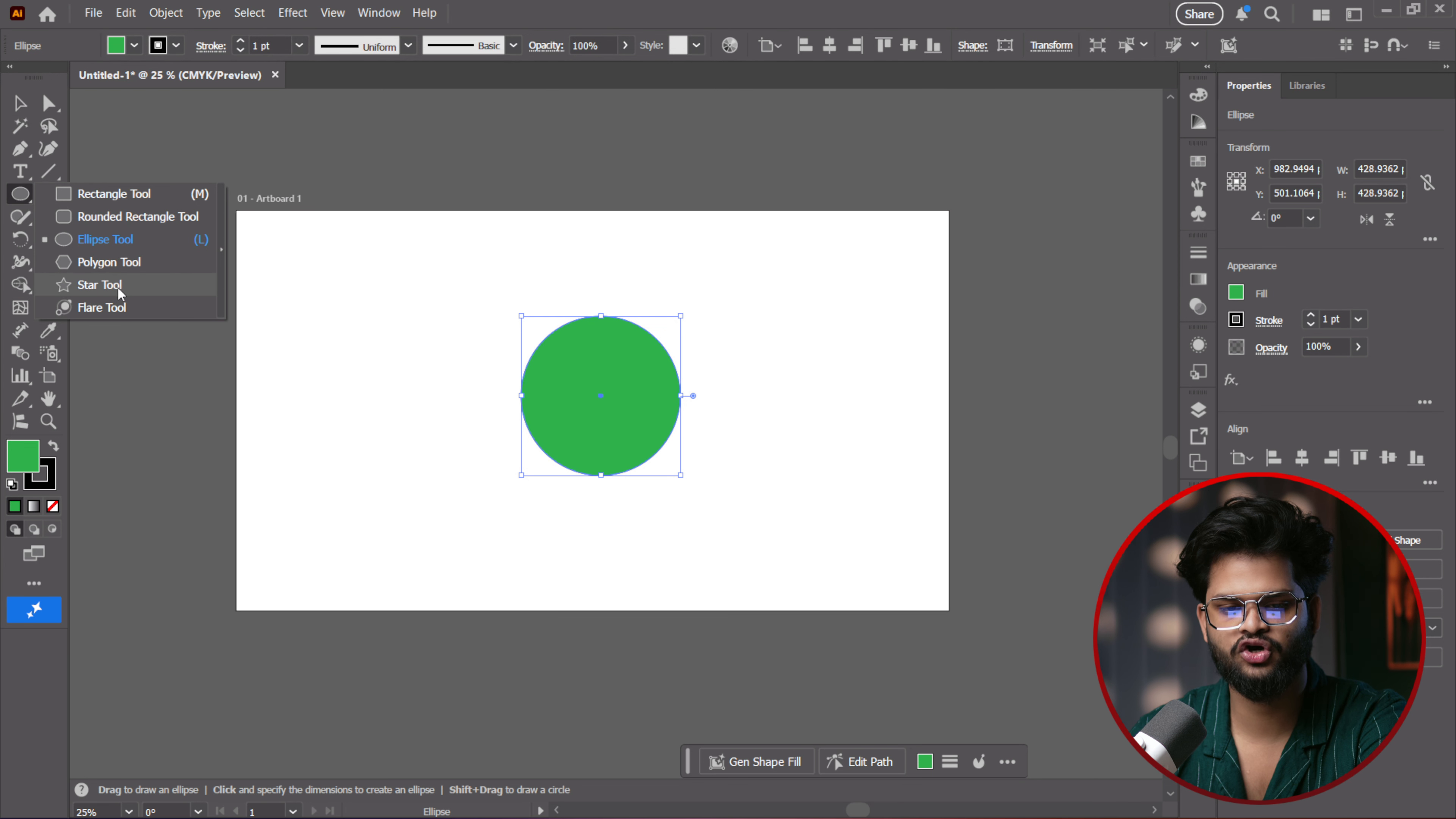
click(91, 285)
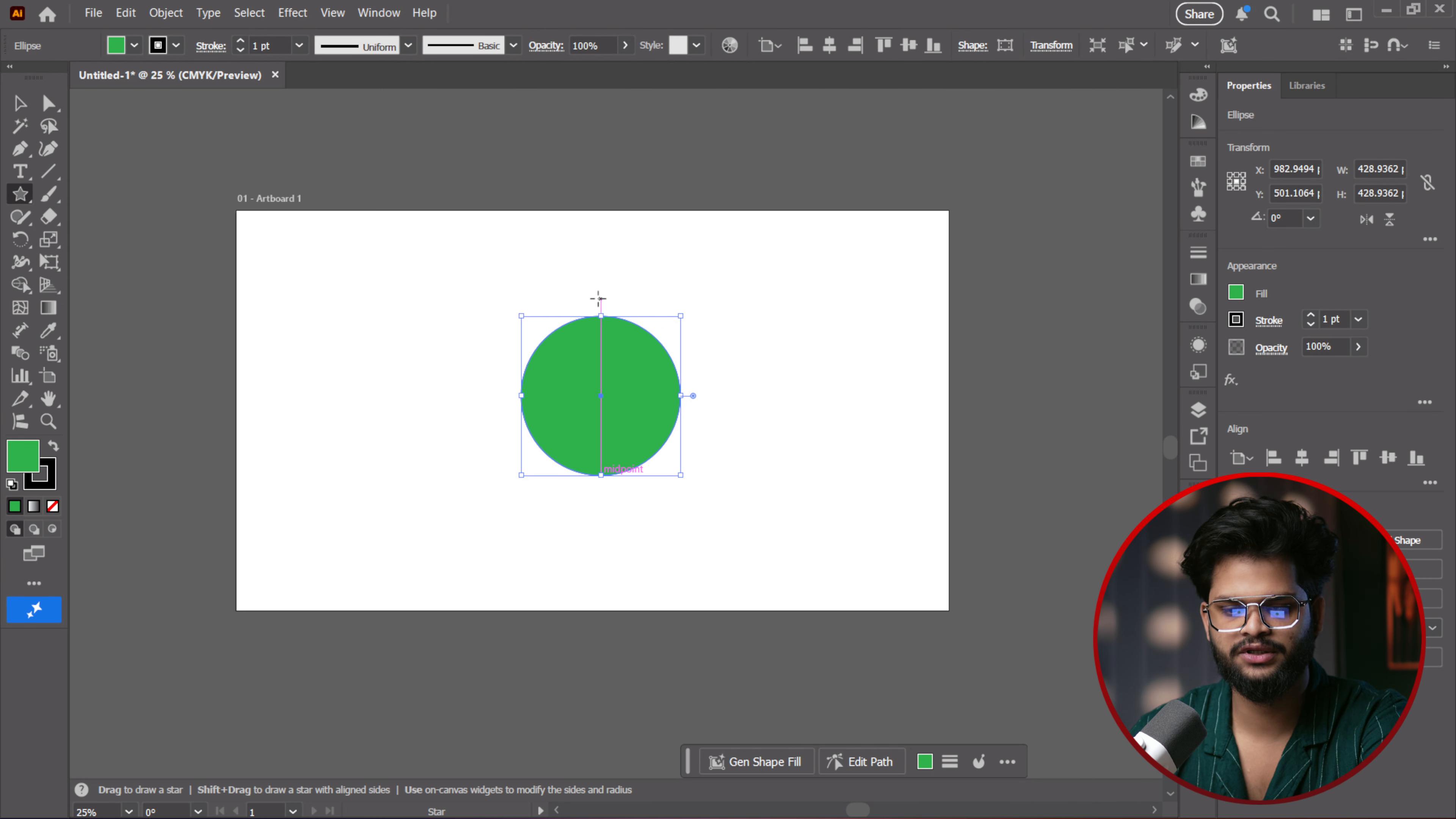
drag(600, 299, 609, 304)
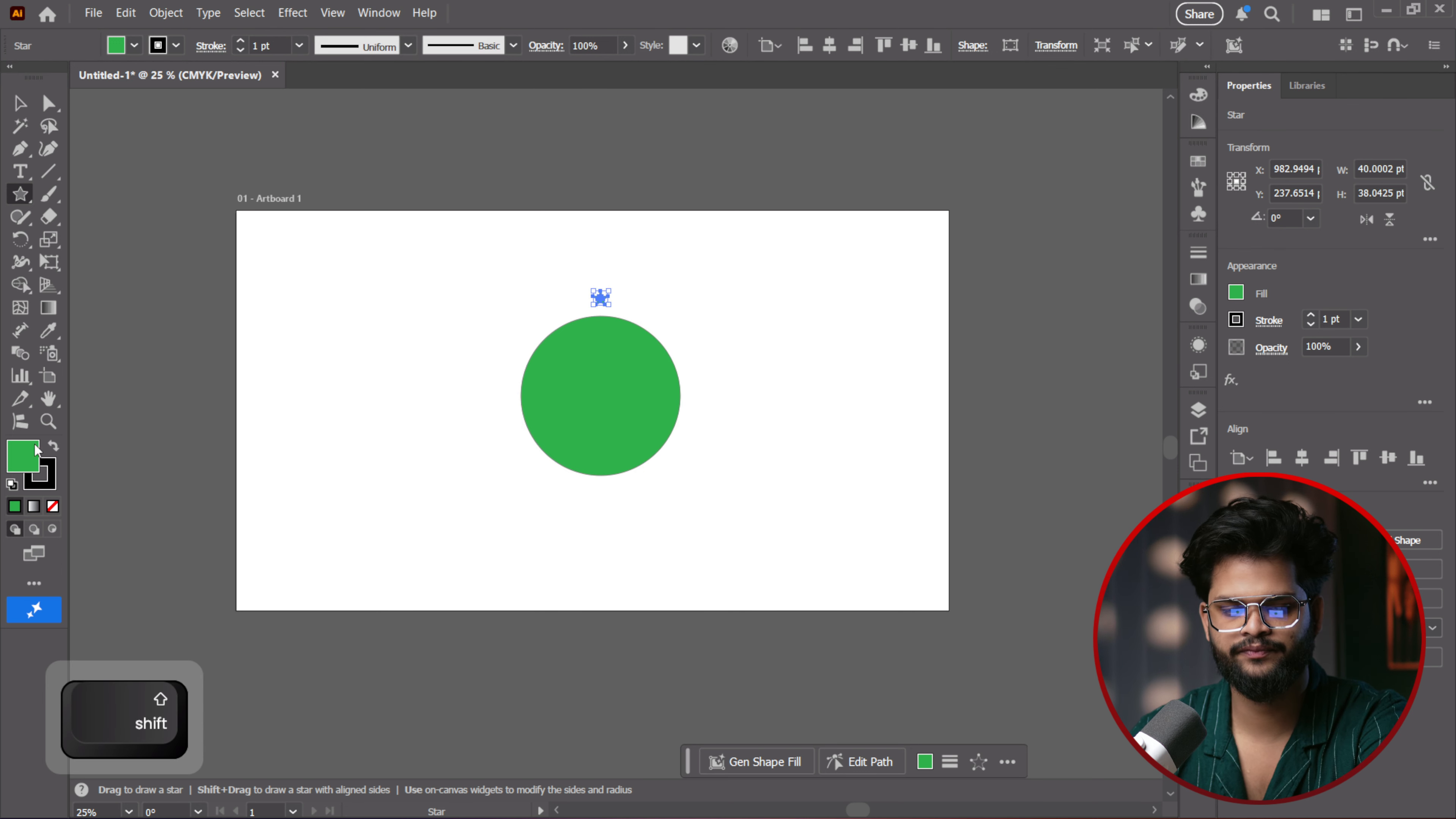
Fill the star with dark red b70d25, then deselect it
double_click(22, 456)
click(1001, 510)
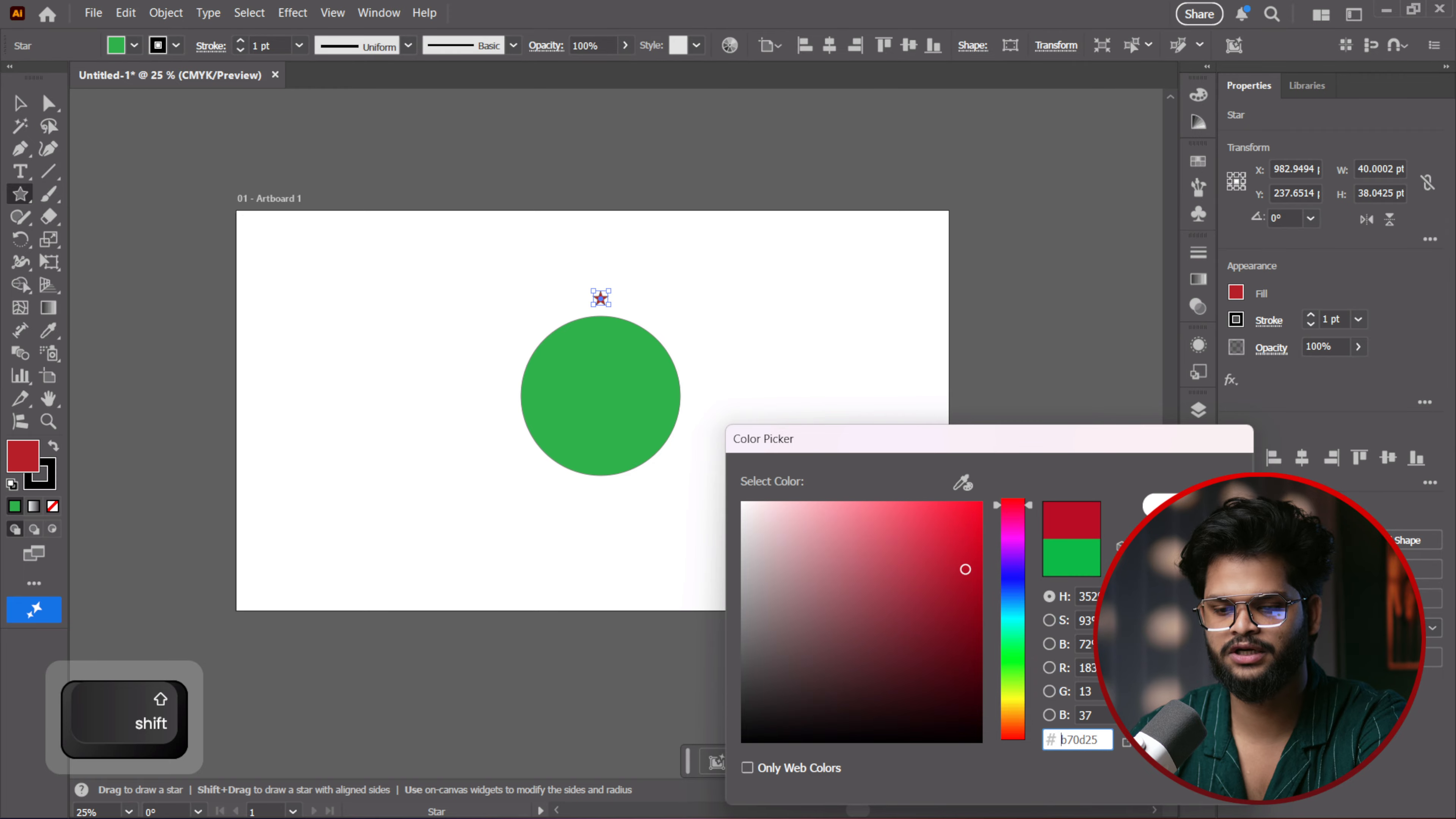
click(1157, 505)
click(20, 104)
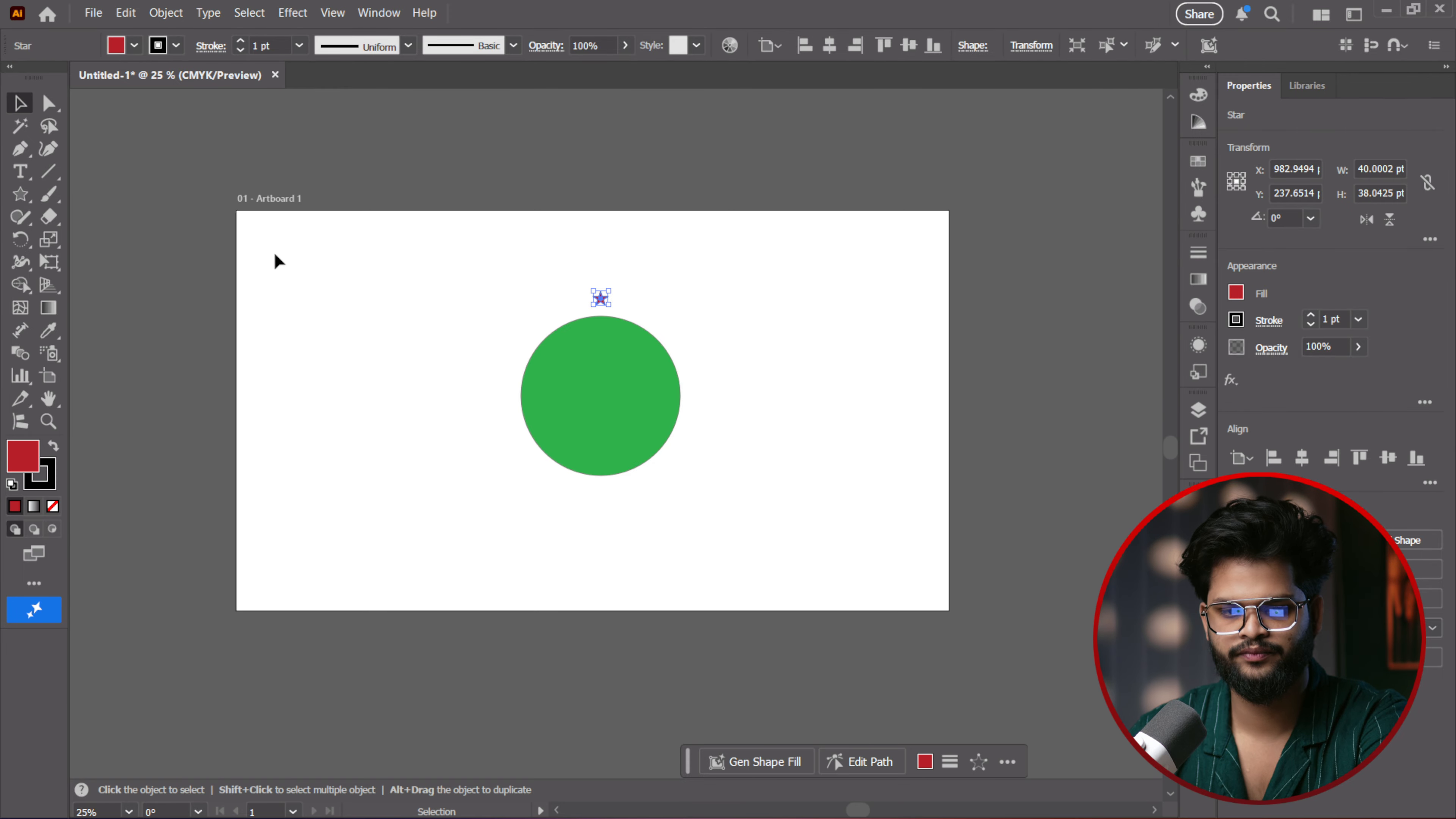
click(549, 253)
Select the star and set its rotation pivot at the green circle's center with the Rotate tool, then deselect it
key(ctrl+equal)
drag(589, 290, 590, 292)
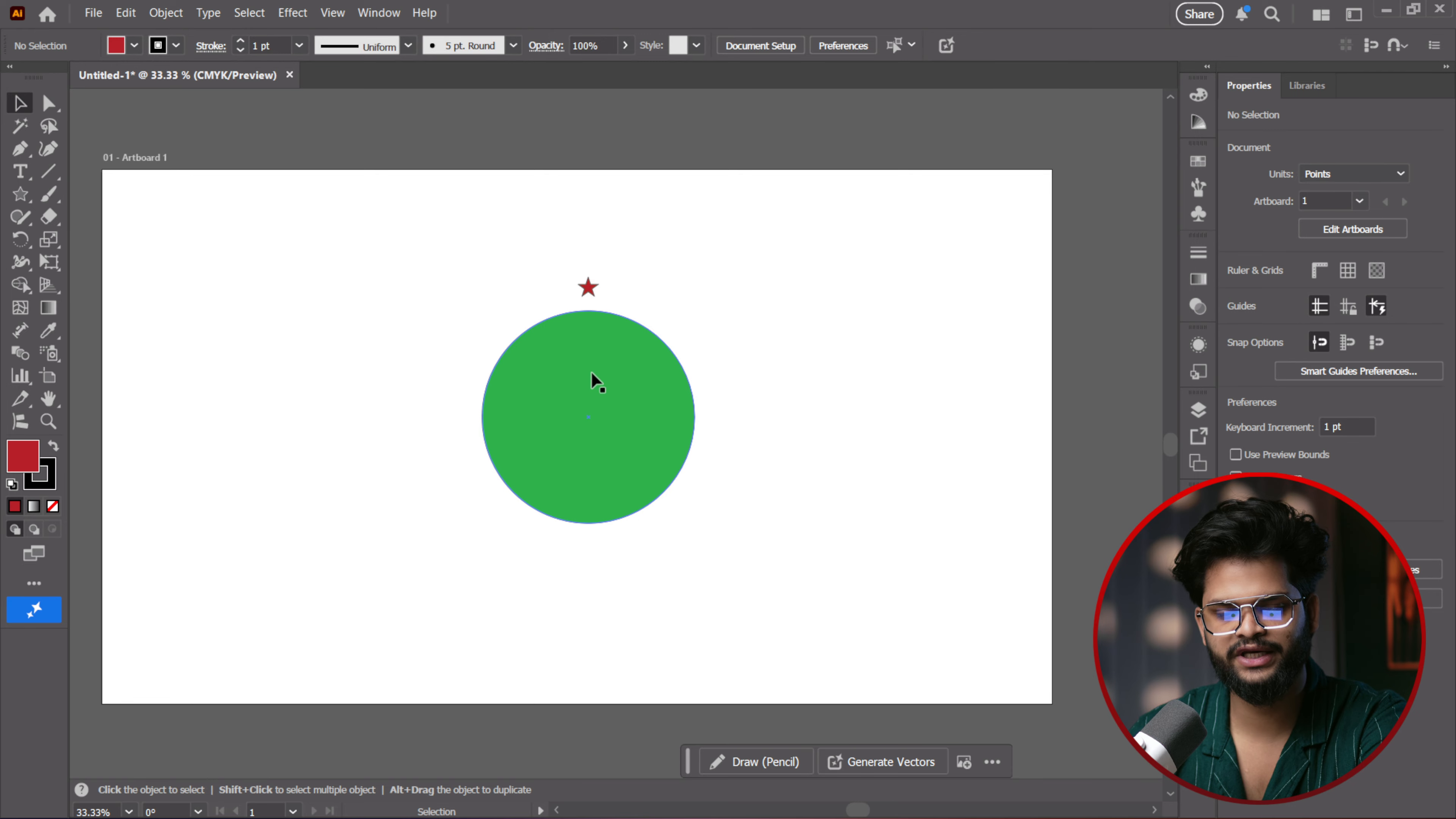
drag(588, 287, 588, 288)
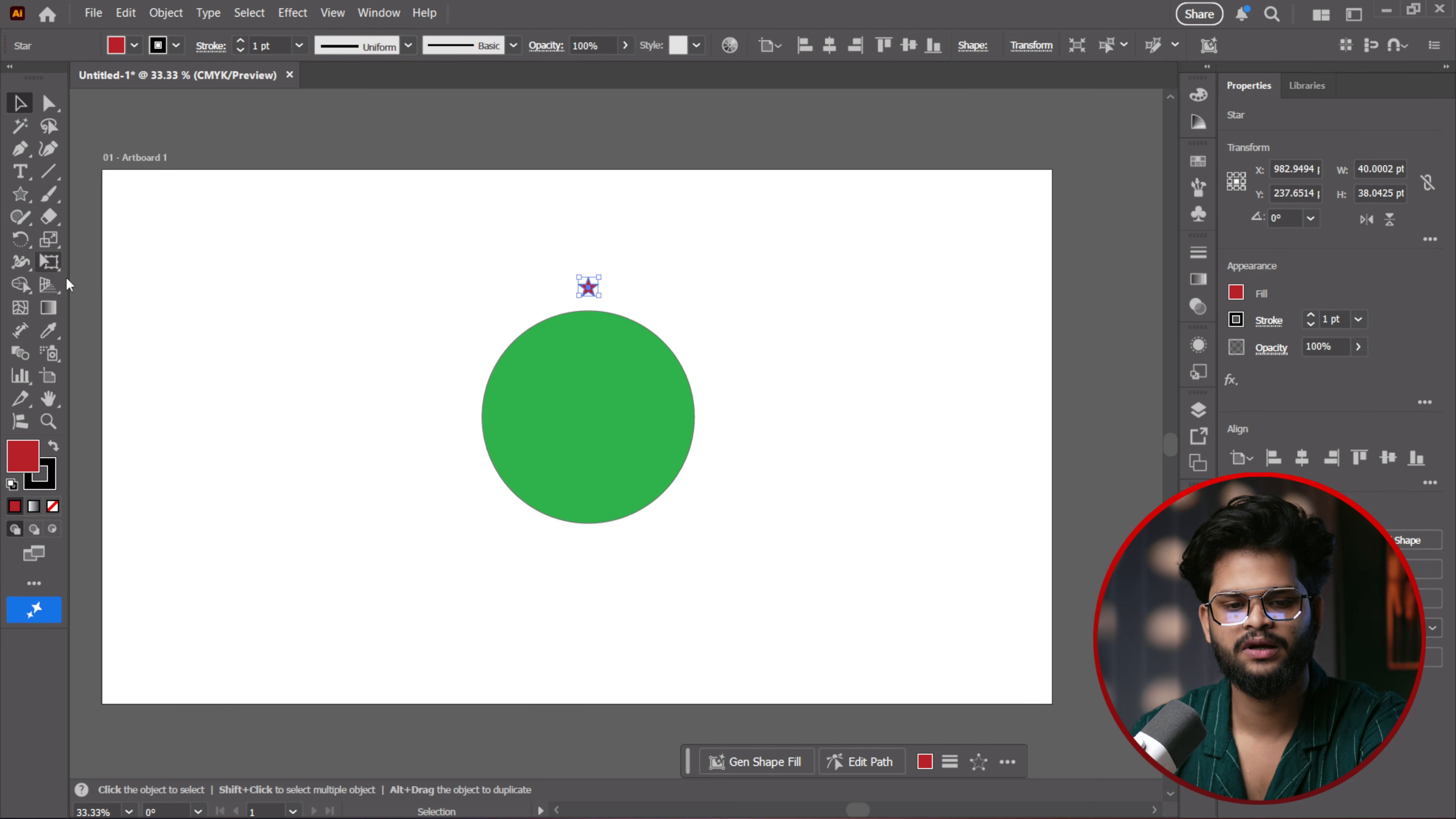
click(20, 239)
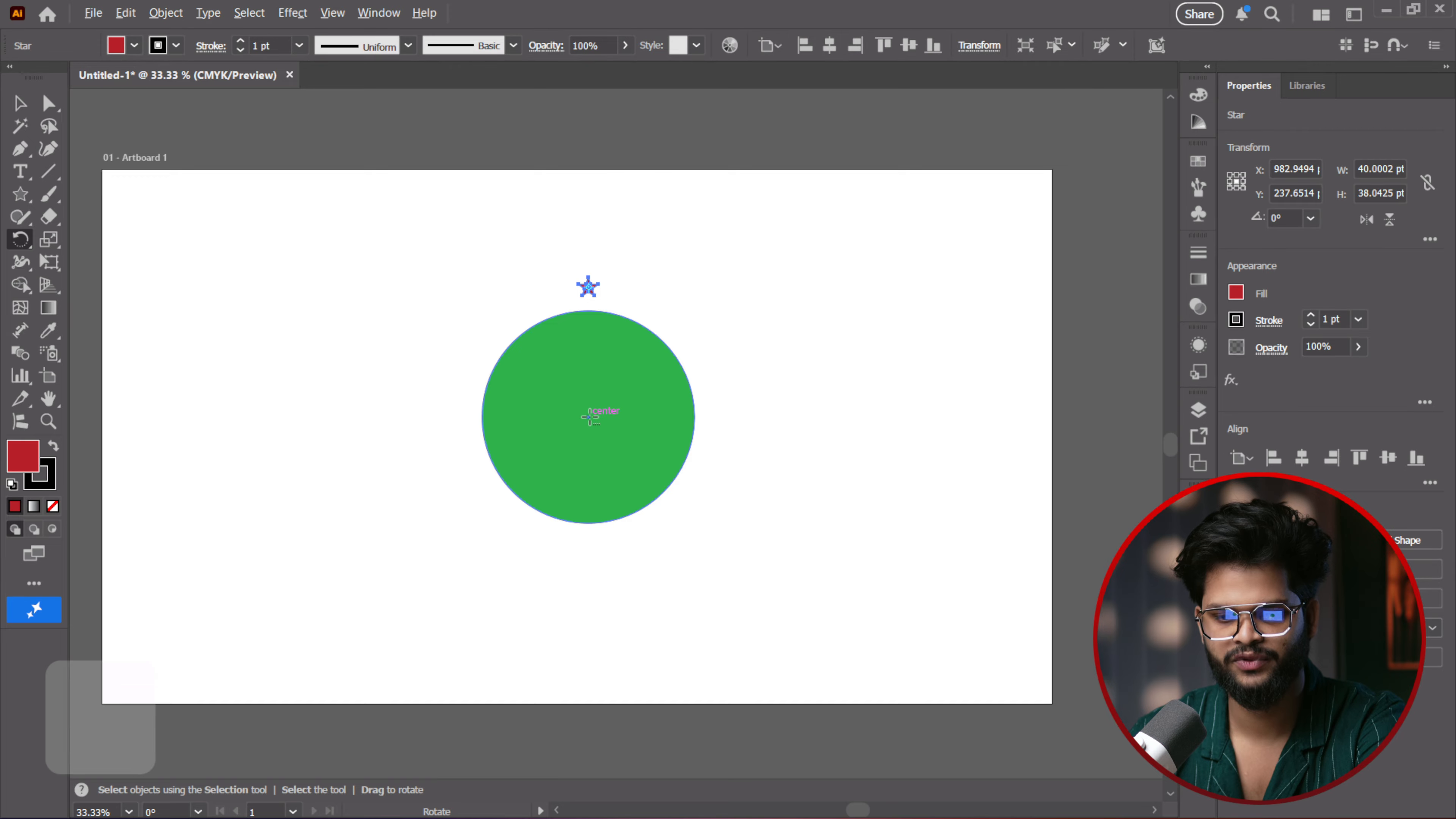
scroll(589, 416, up, 3)
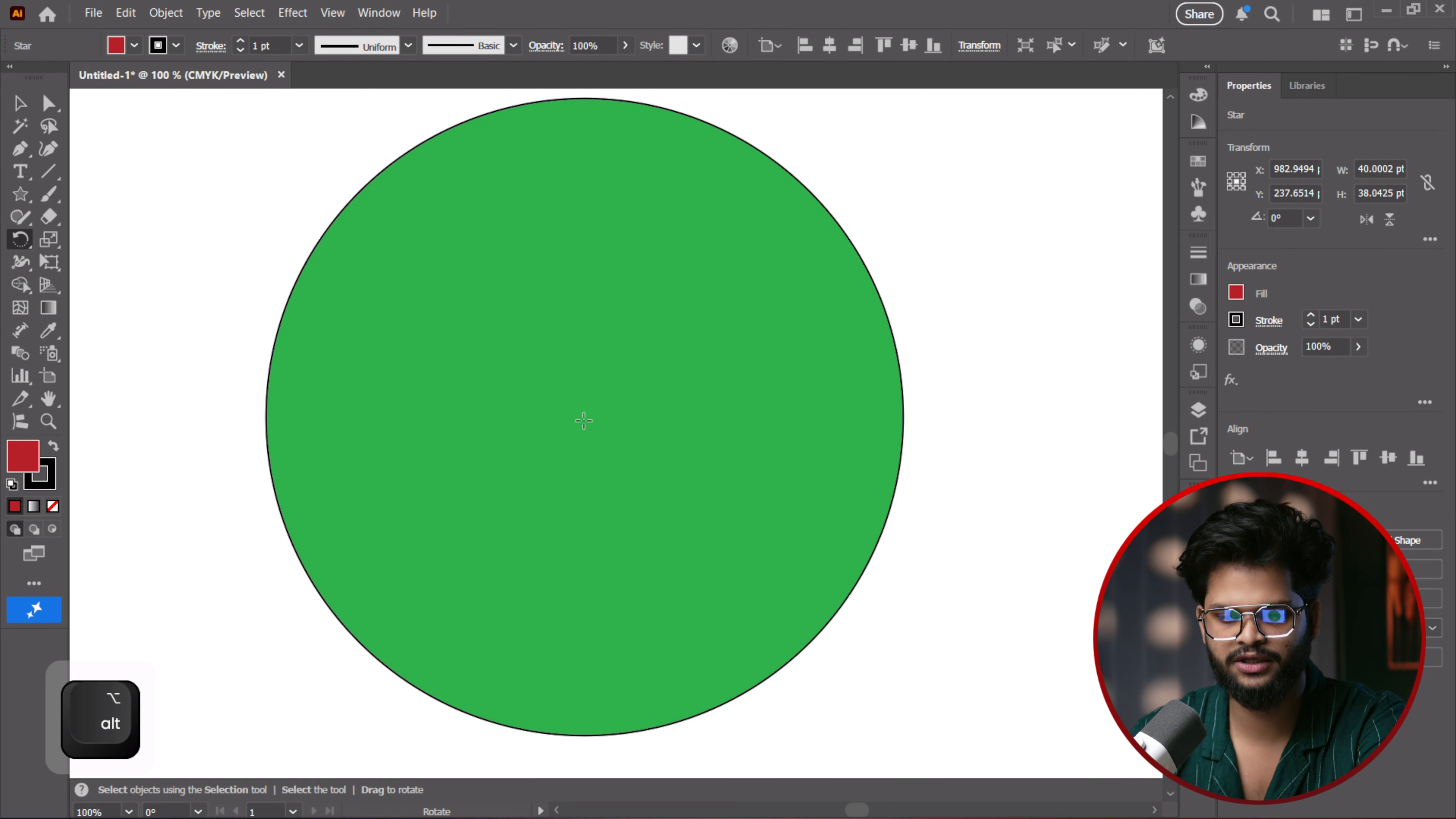
click(584, 417)
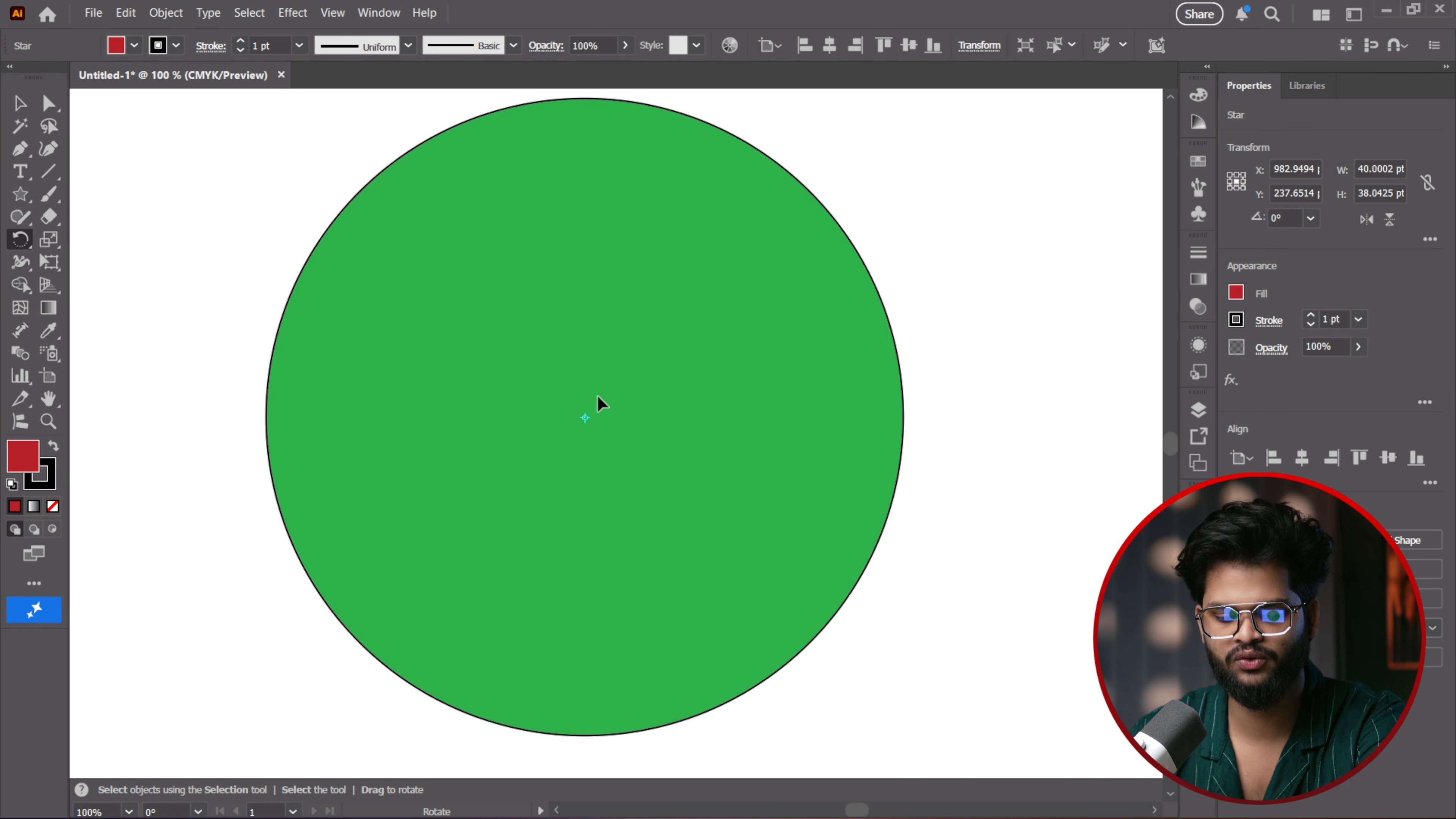
scroll(617, 448, down, 3)
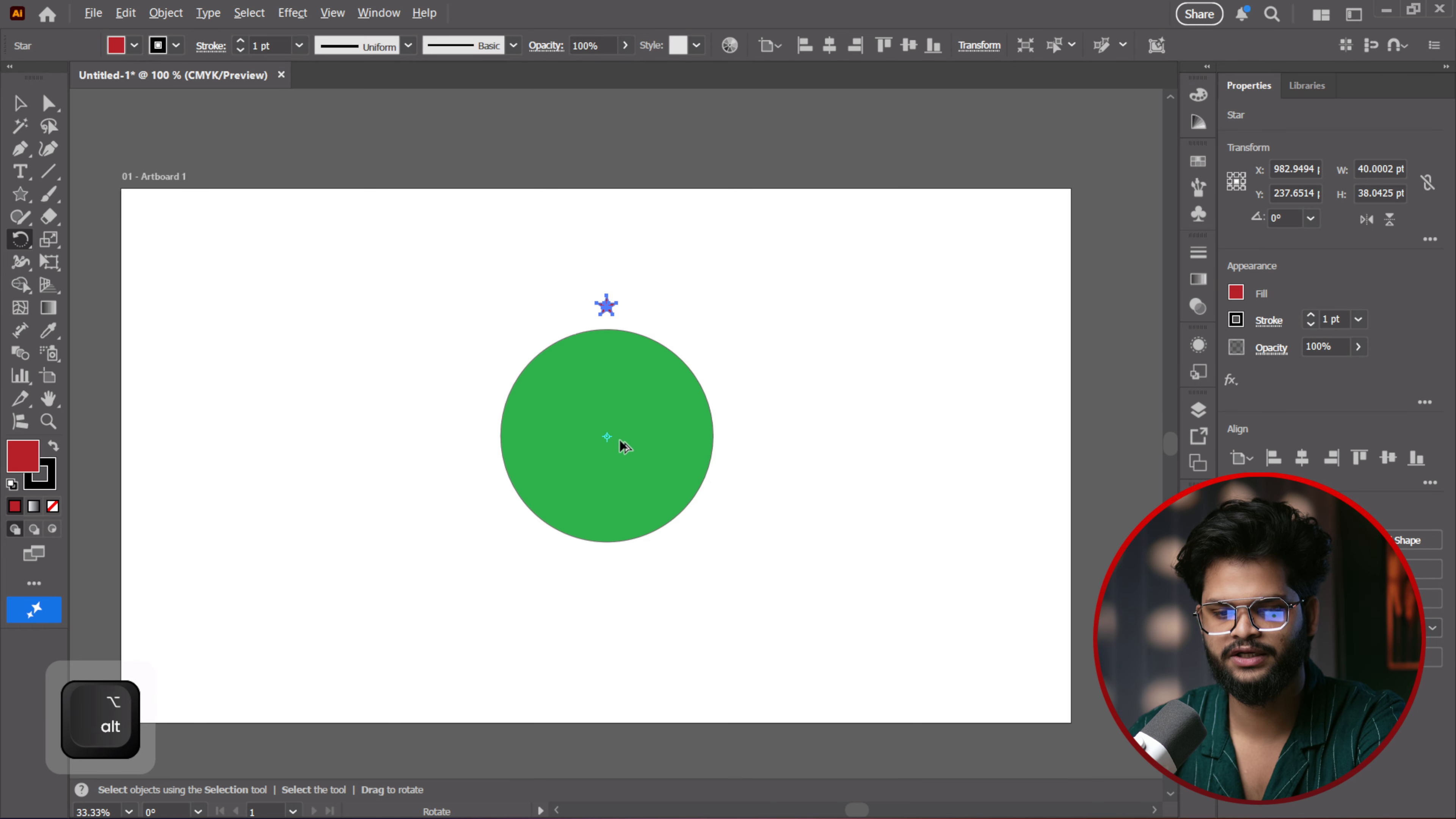
scroll(647, 399, up, 1)
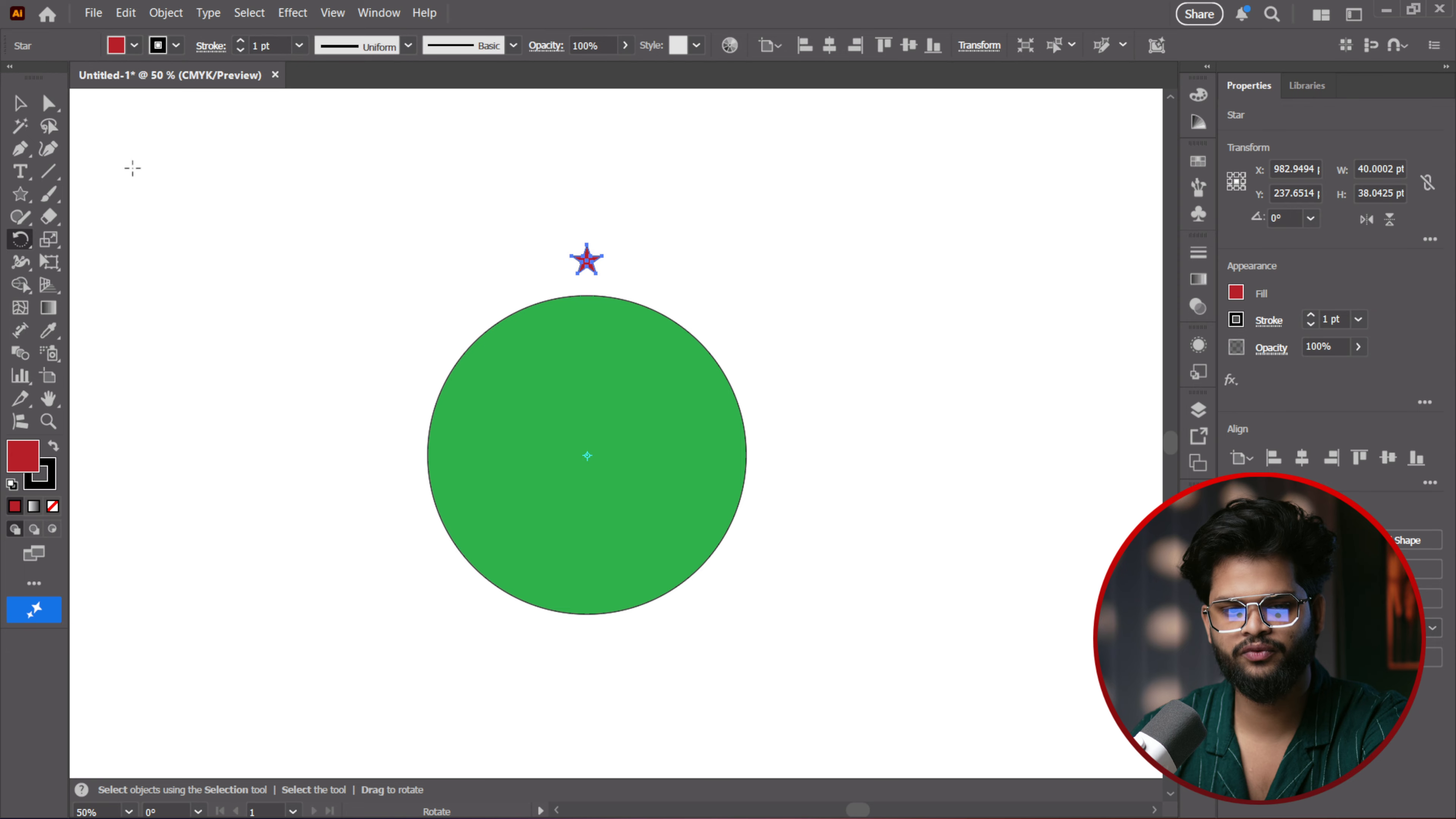
click(19, 103)
click(320, 212)
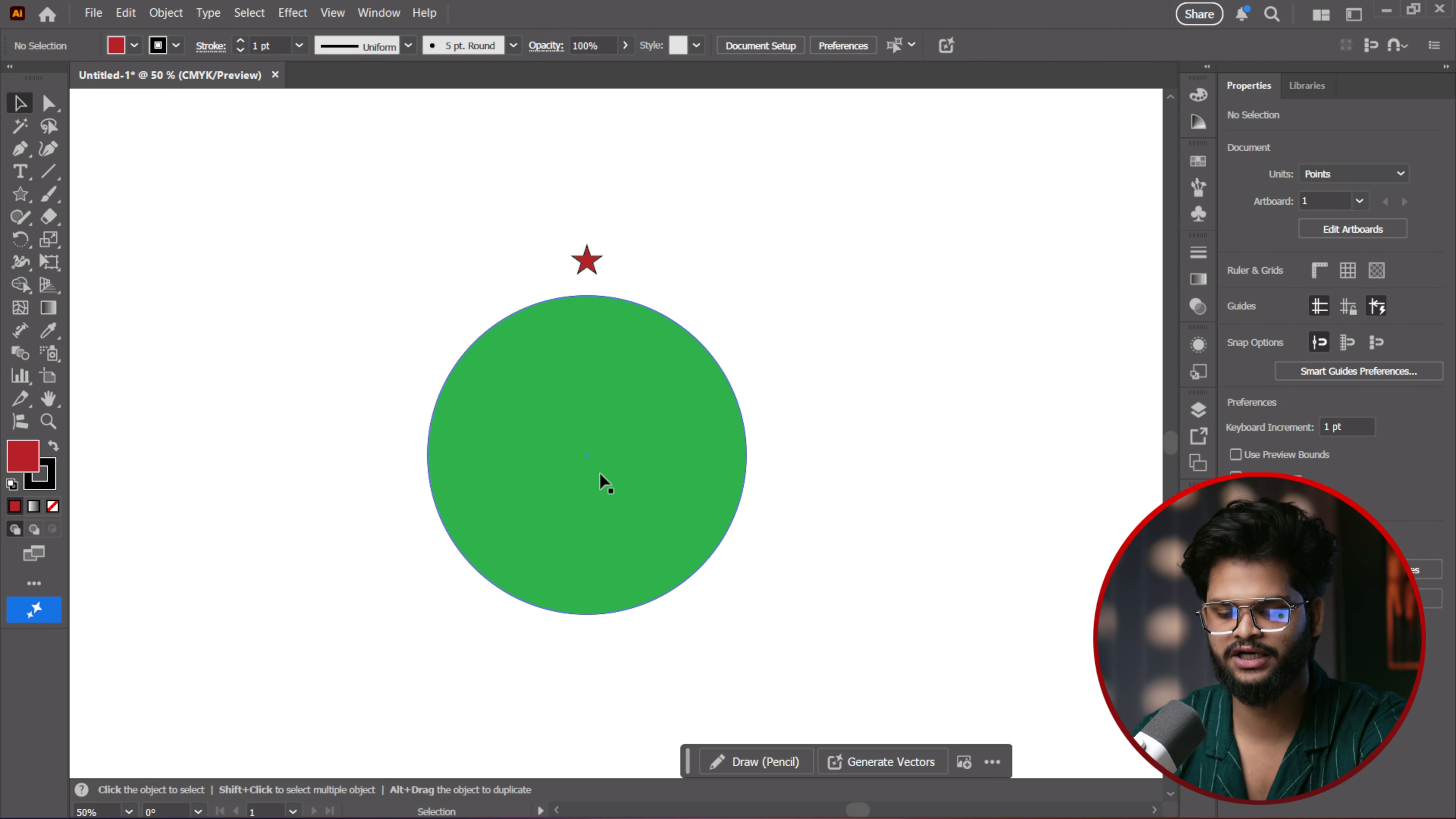
Reselect the star and open its Rotate options with the pivot at the green circle's center
click(589, 267)
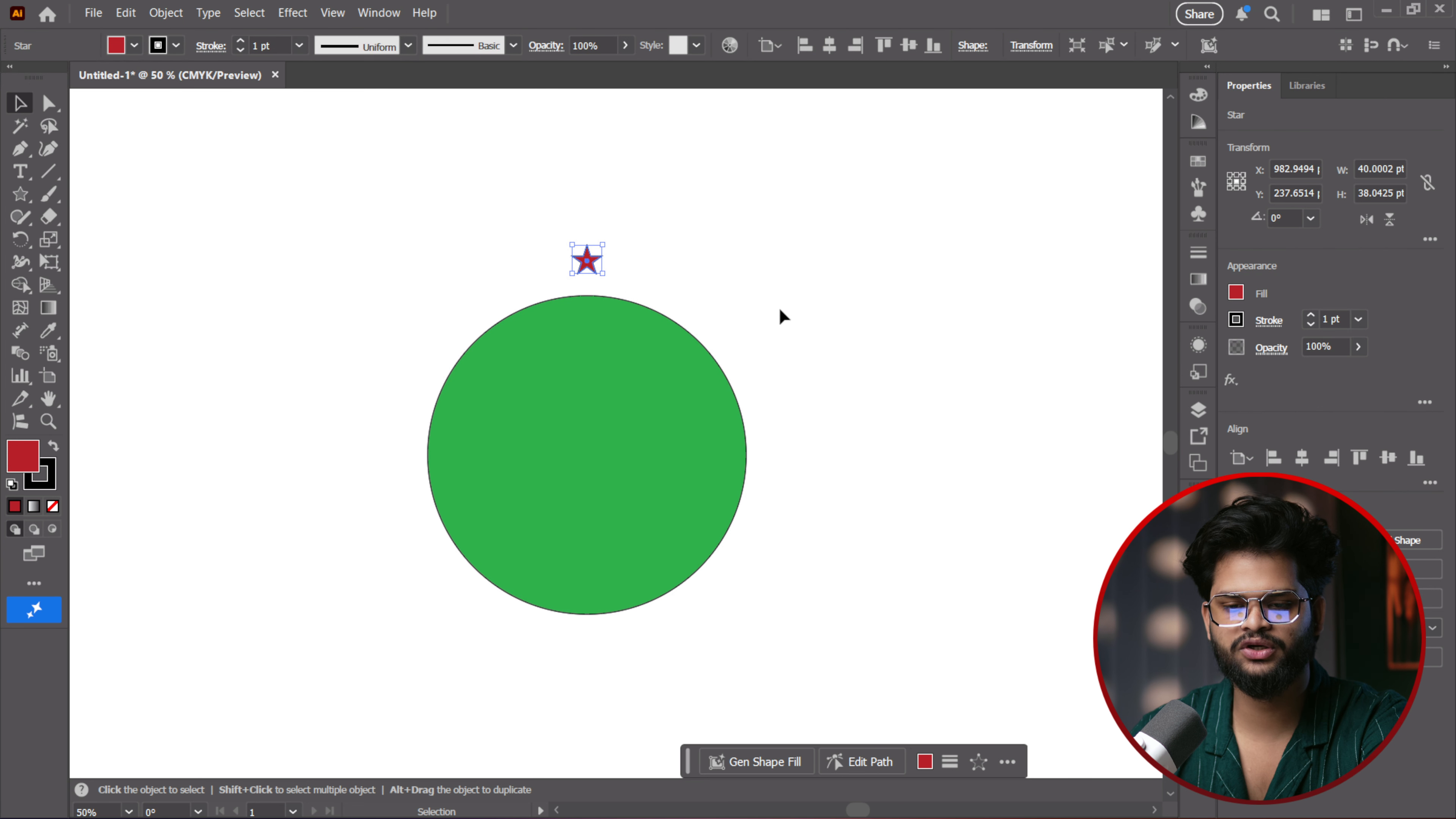
key(r)
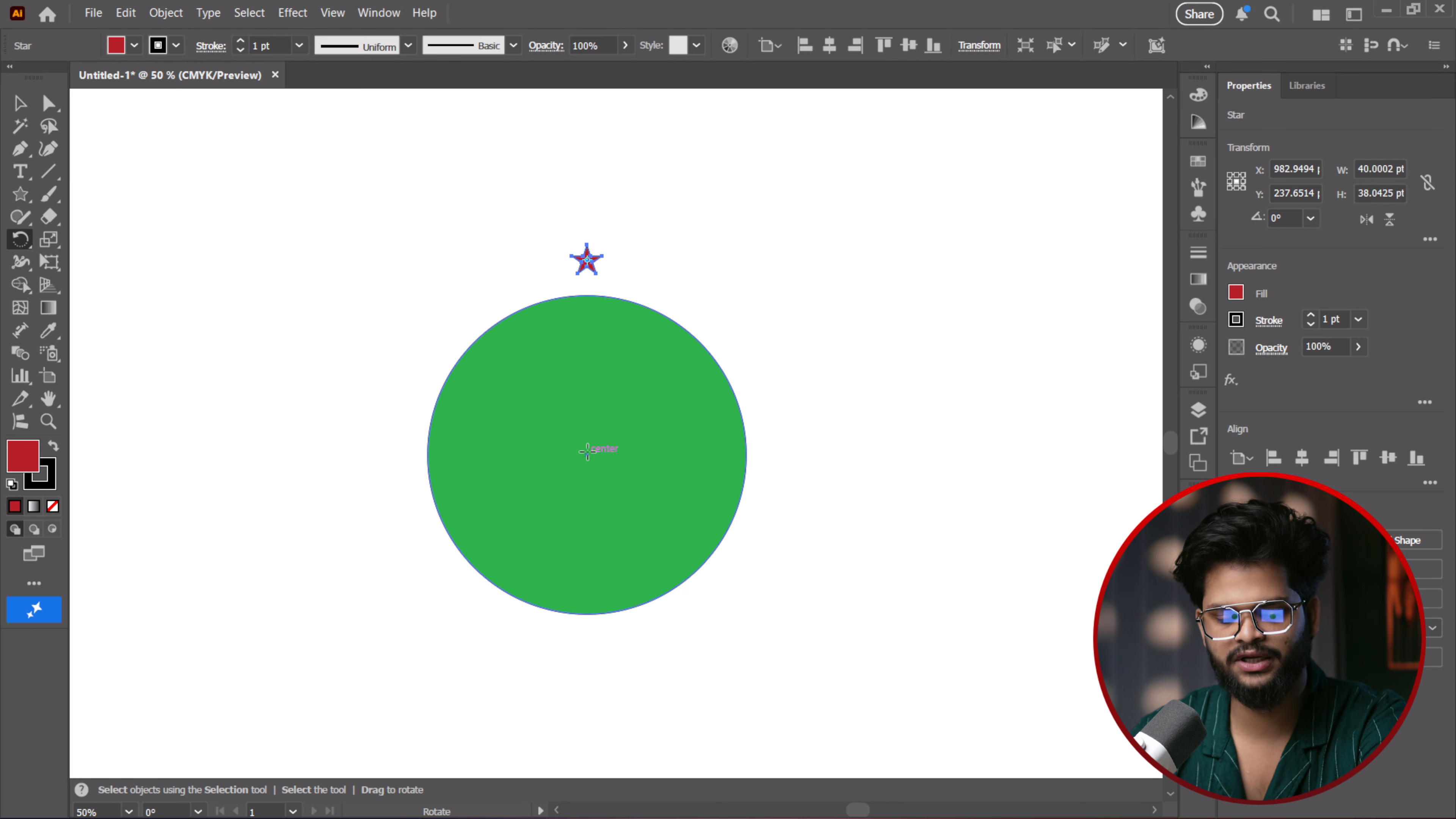
alt+click(586, 451)
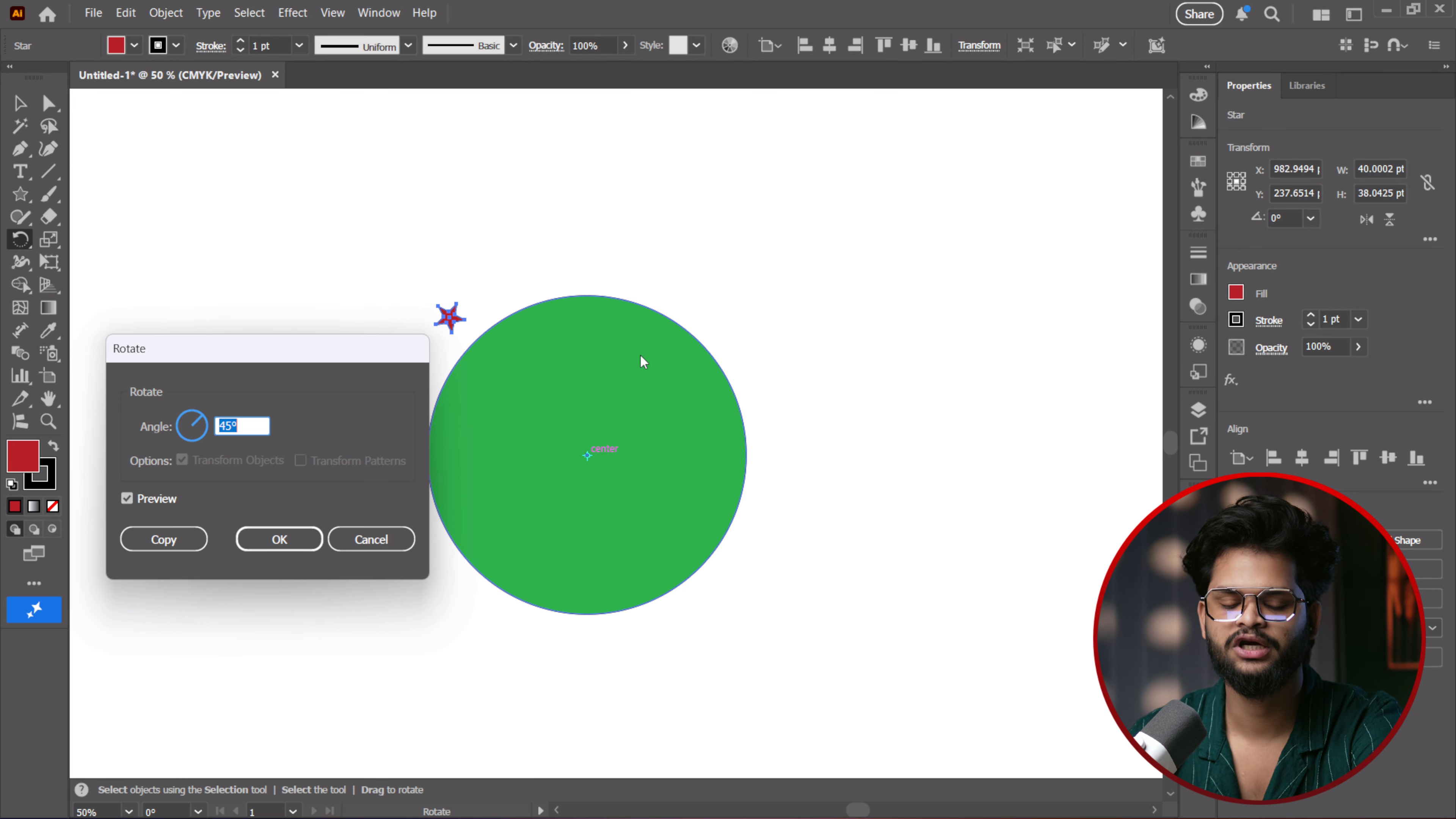
Switch to Calculator and divide 360 by 50 to get the rotation angle for 50 stars
click(550, 800)
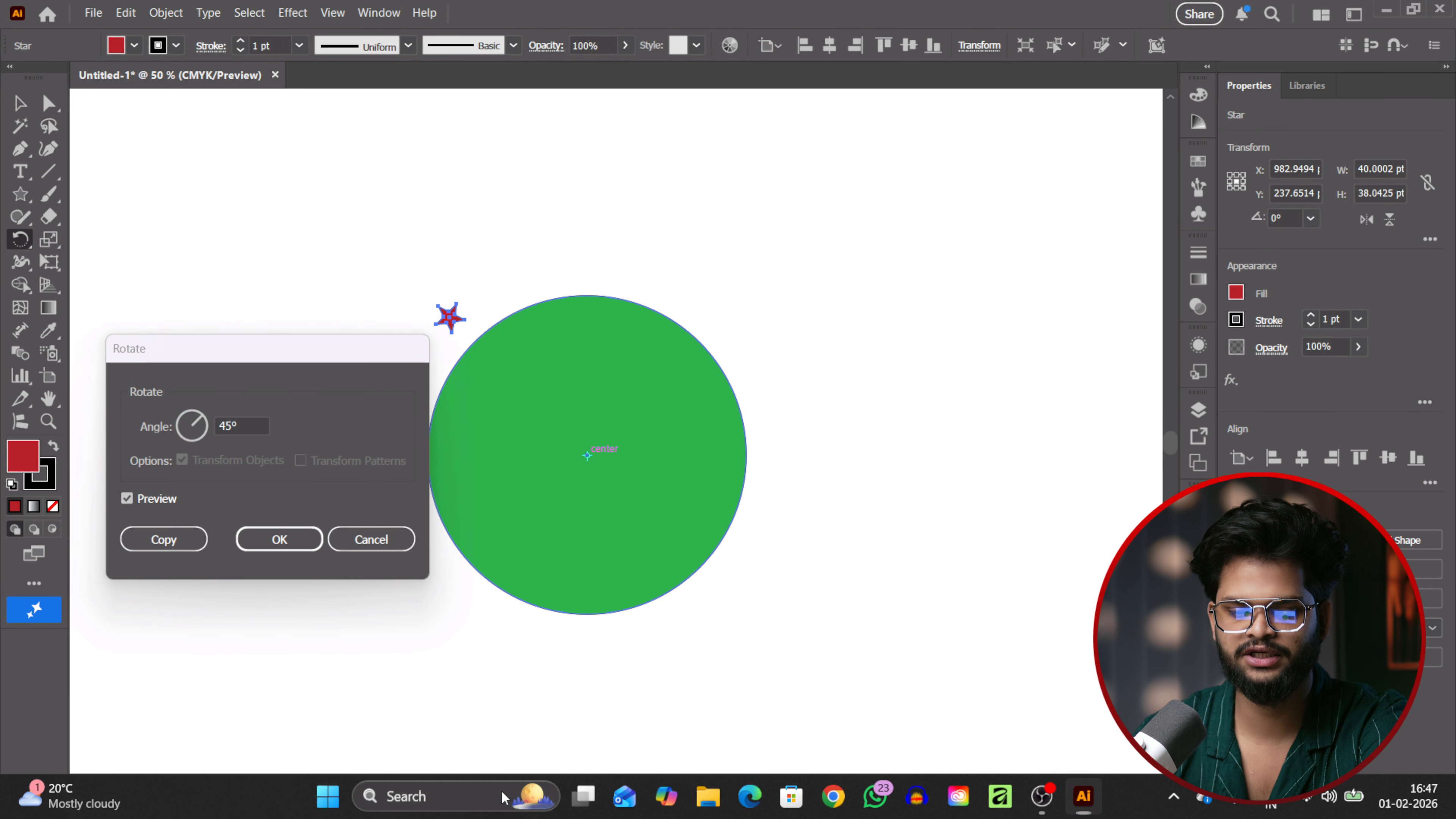
click(481, 323)
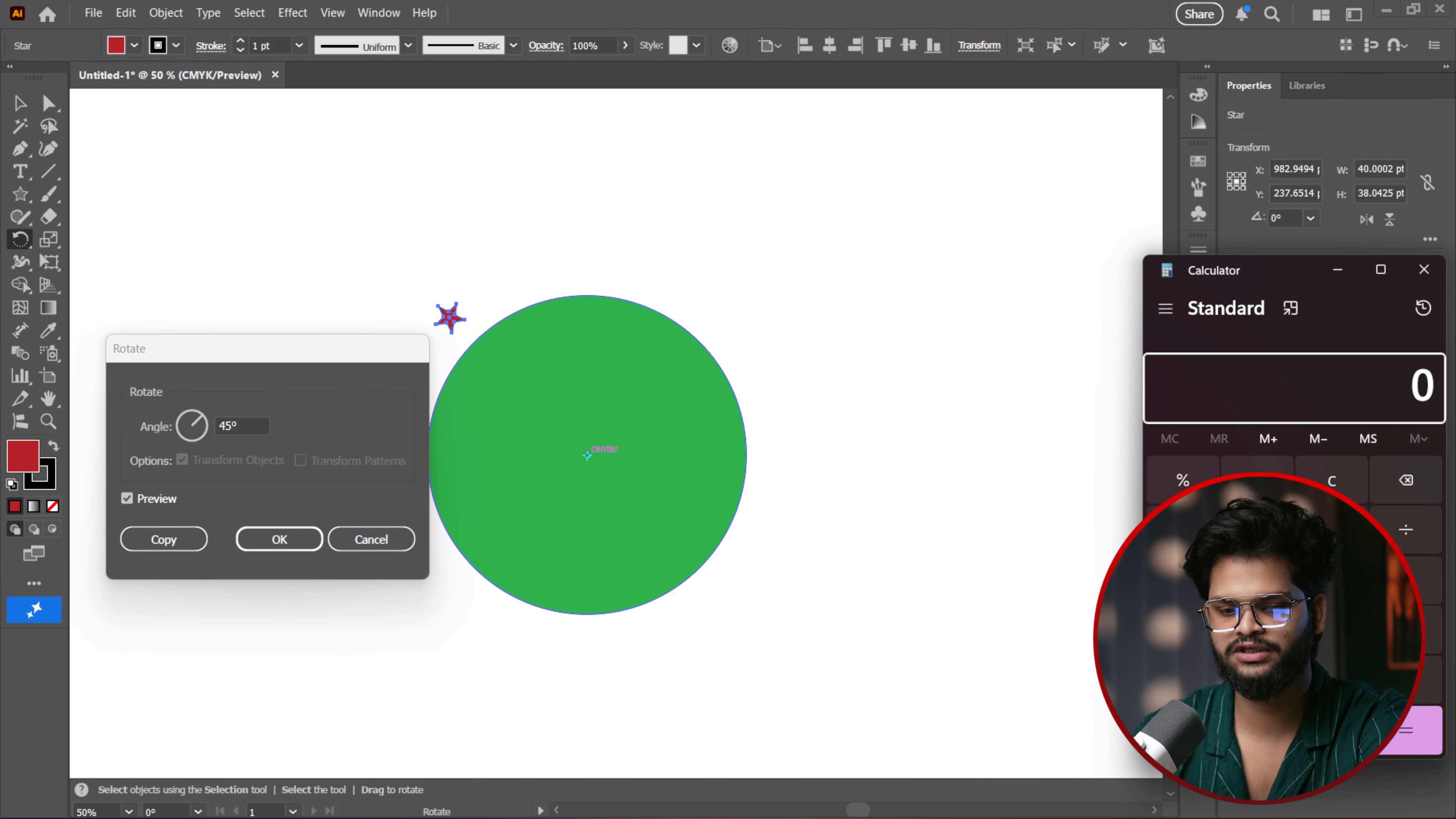
text(360)
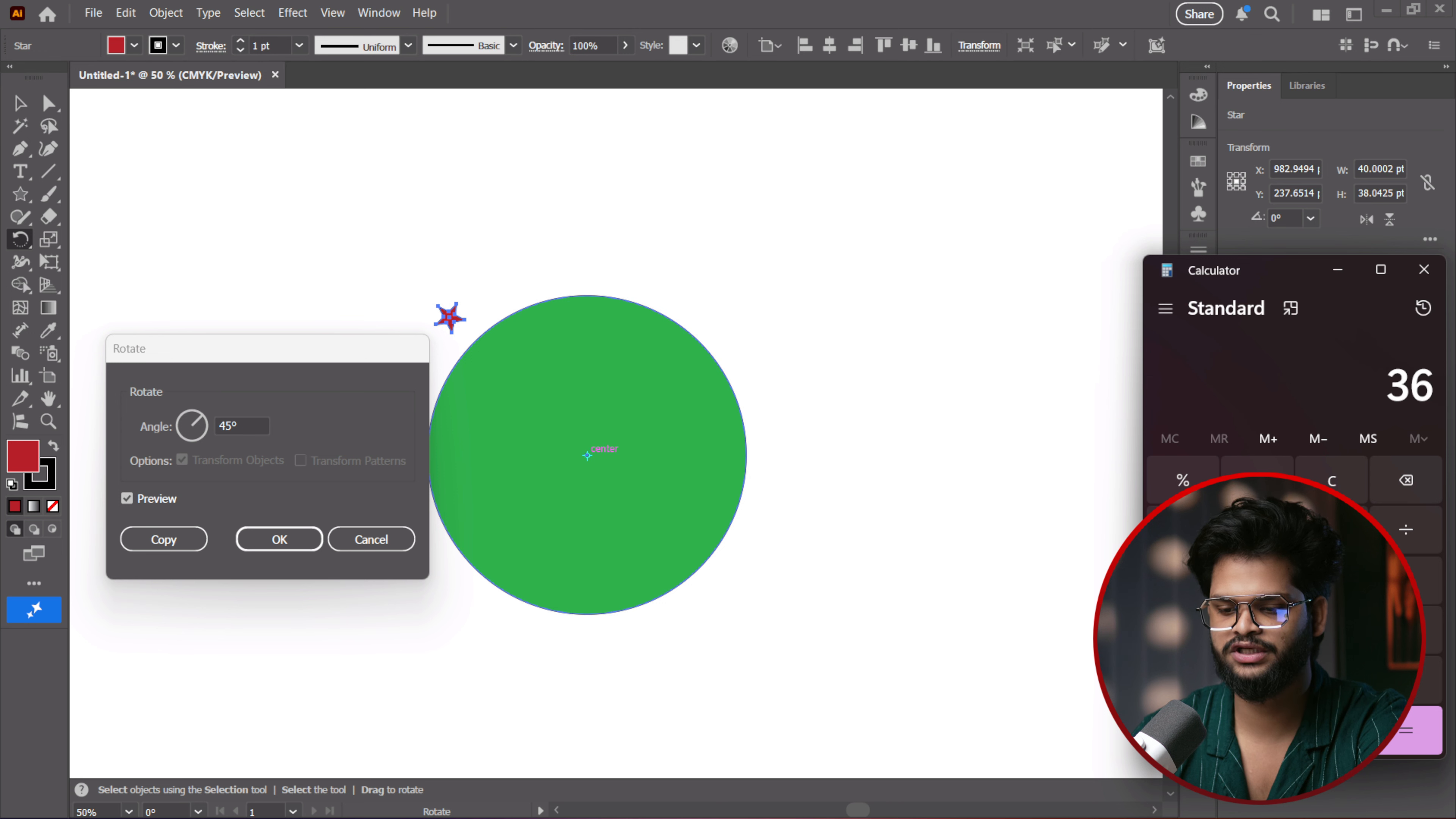
click(1406, 533)
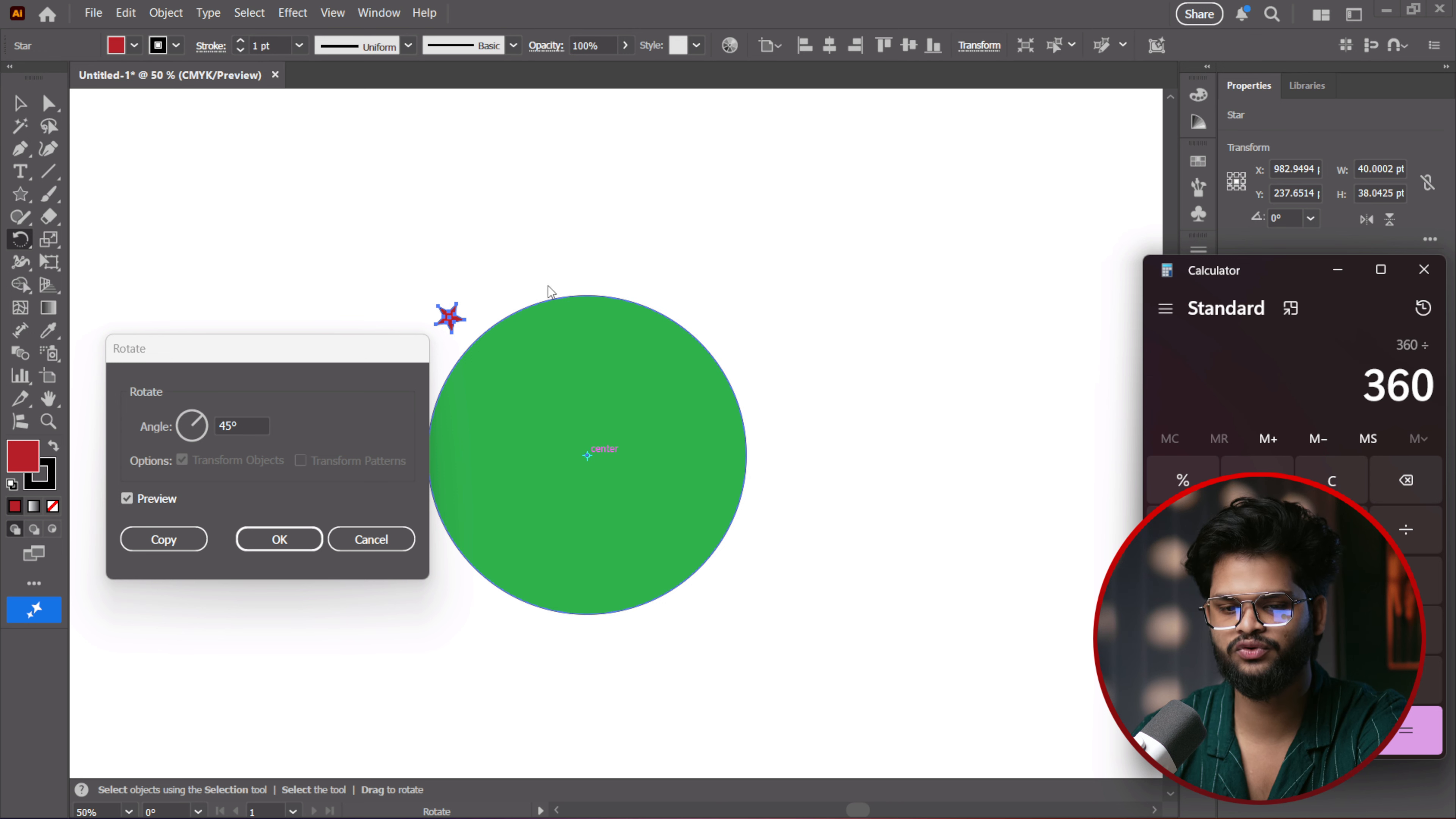
text(50)
key(Return)
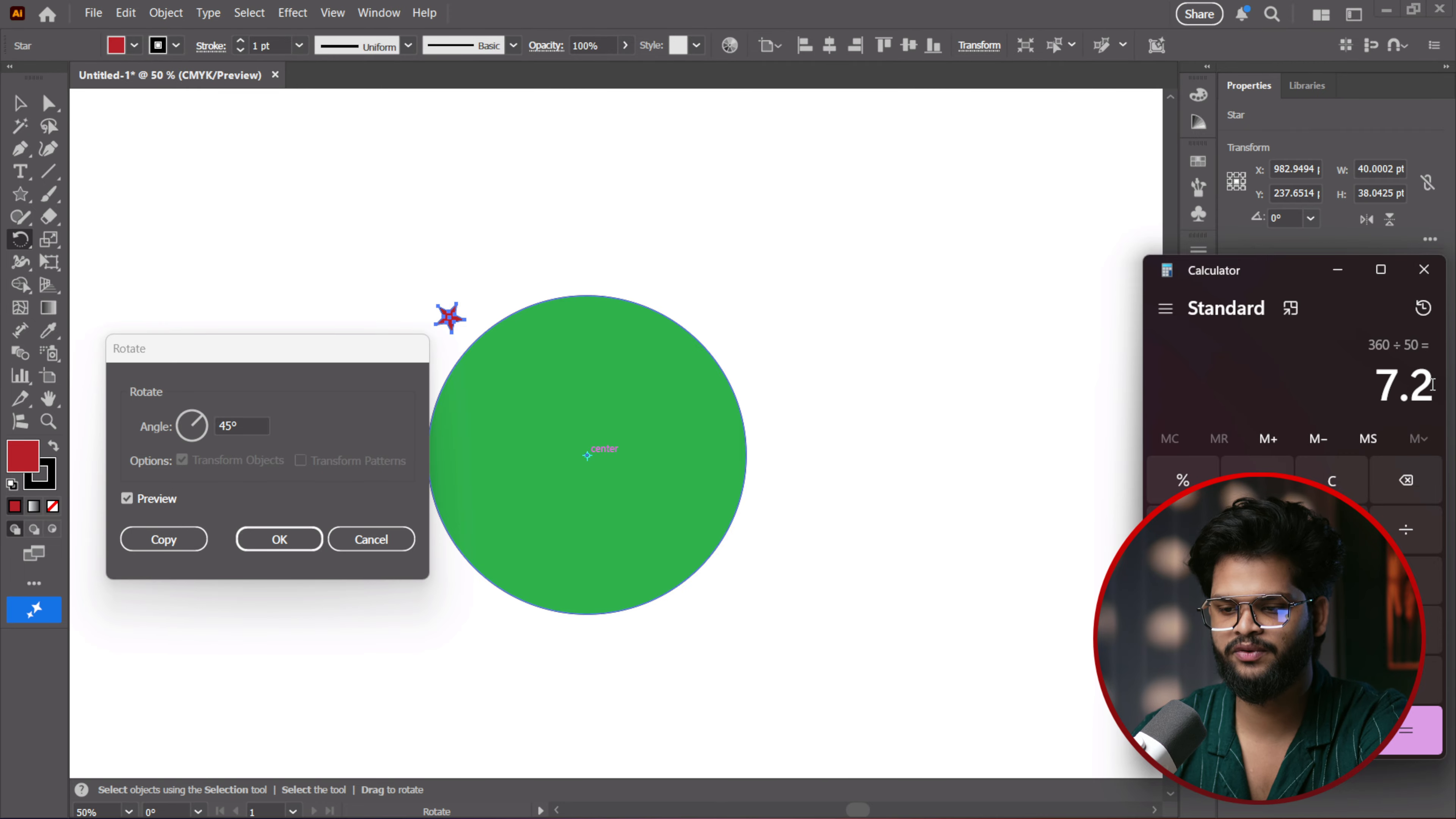
Set the rotation angle to 7.2° and create a rotated copy of the star
click(238, 423)
drag(238, 426, 221, 426)
text(7.2)
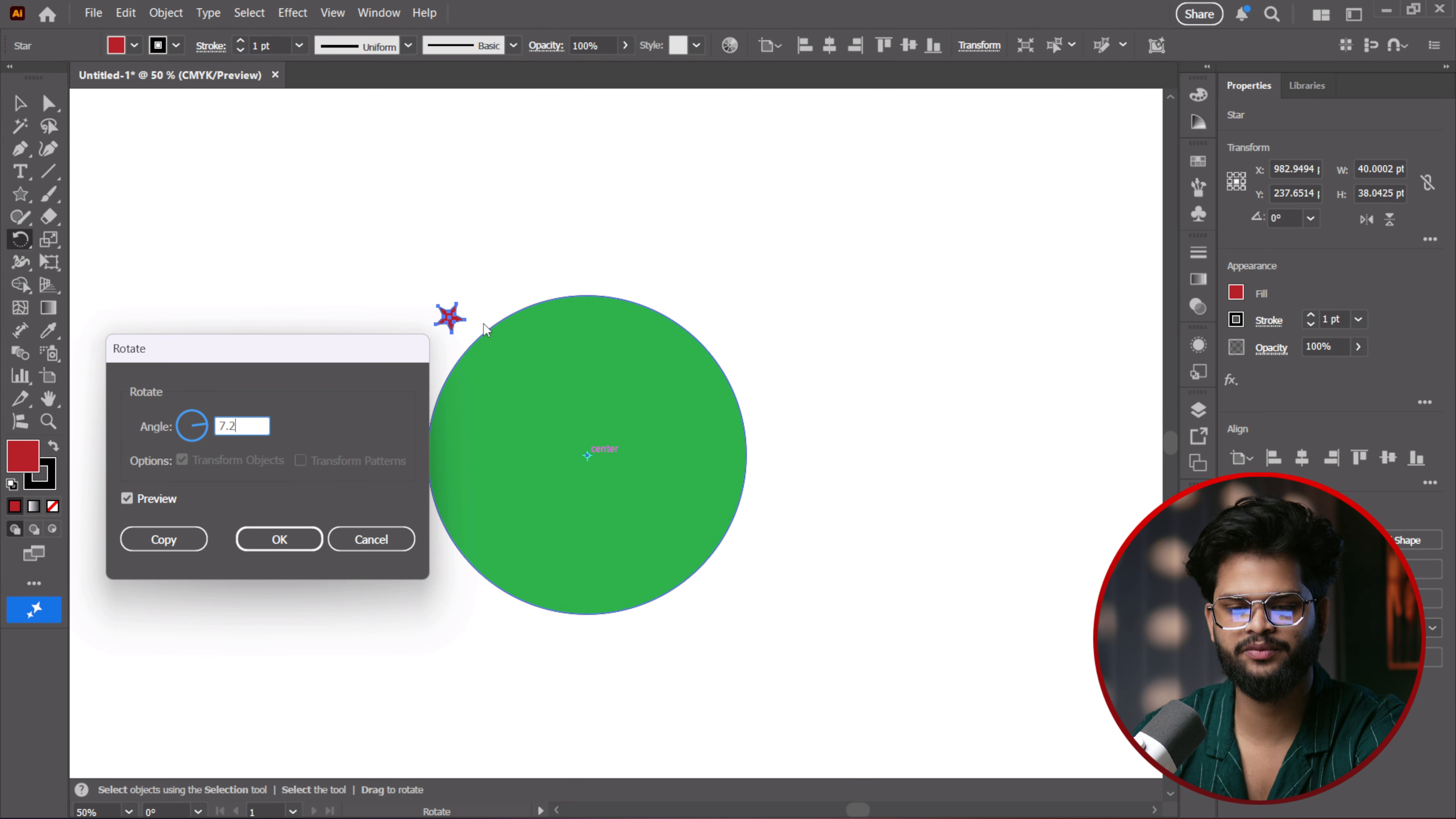
click(163, 539)
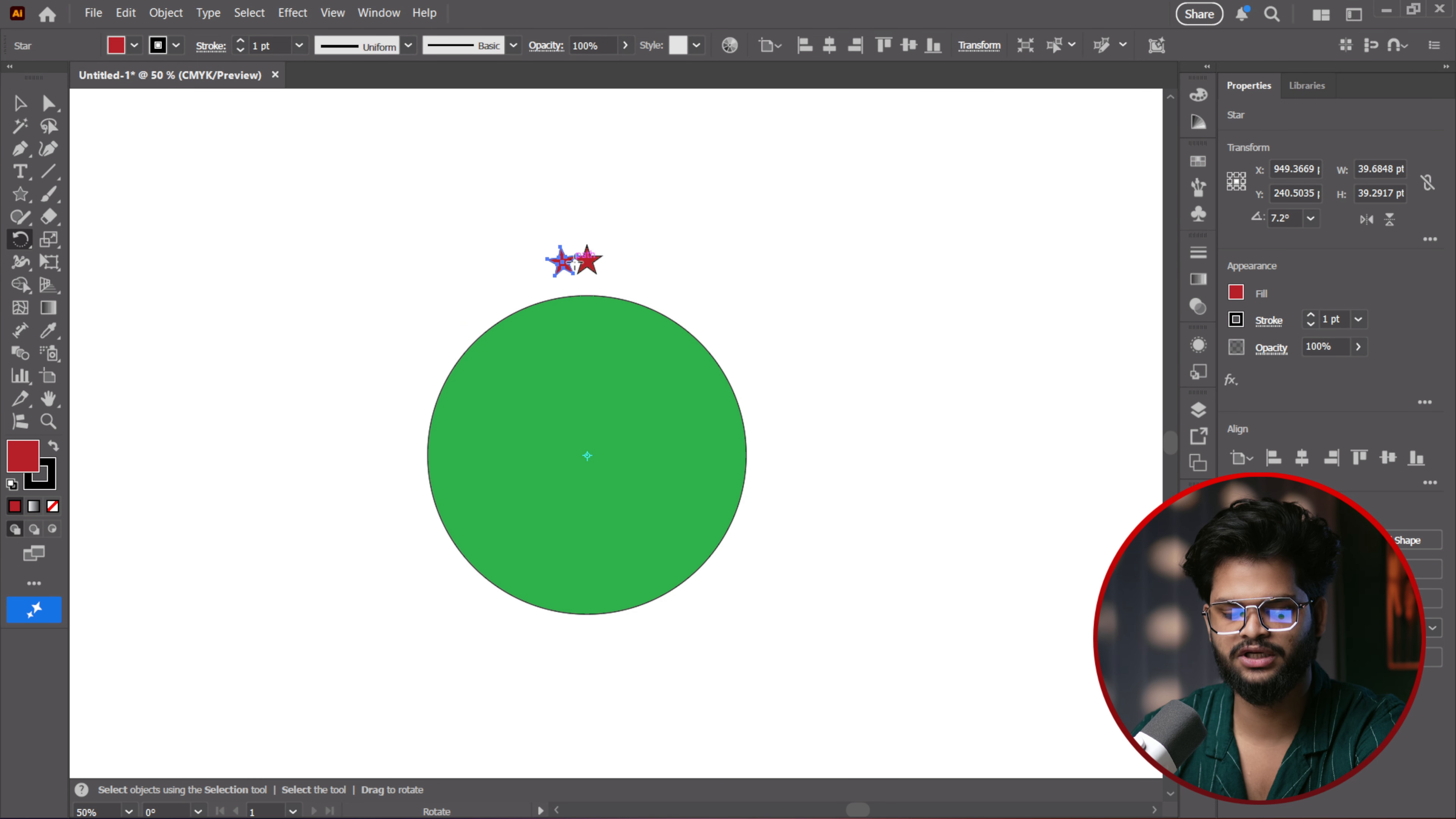
Repeat the rotated star copy until the stars form a complete ring around the green circle, then deselect
scroll(596, 258, up, 4)
scroll(467, 303, down, 3)
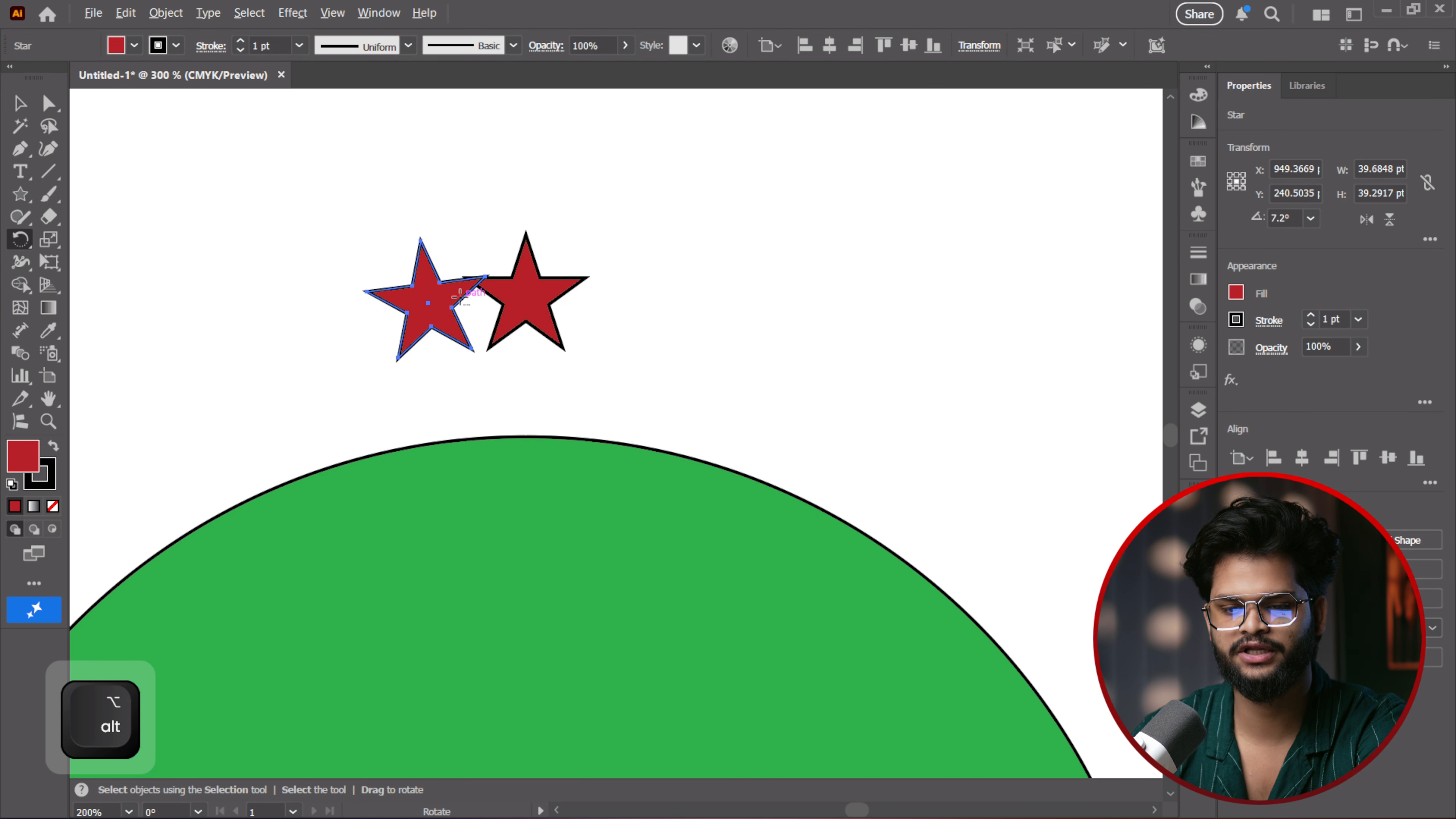
scroll(467, 303, down, 1)
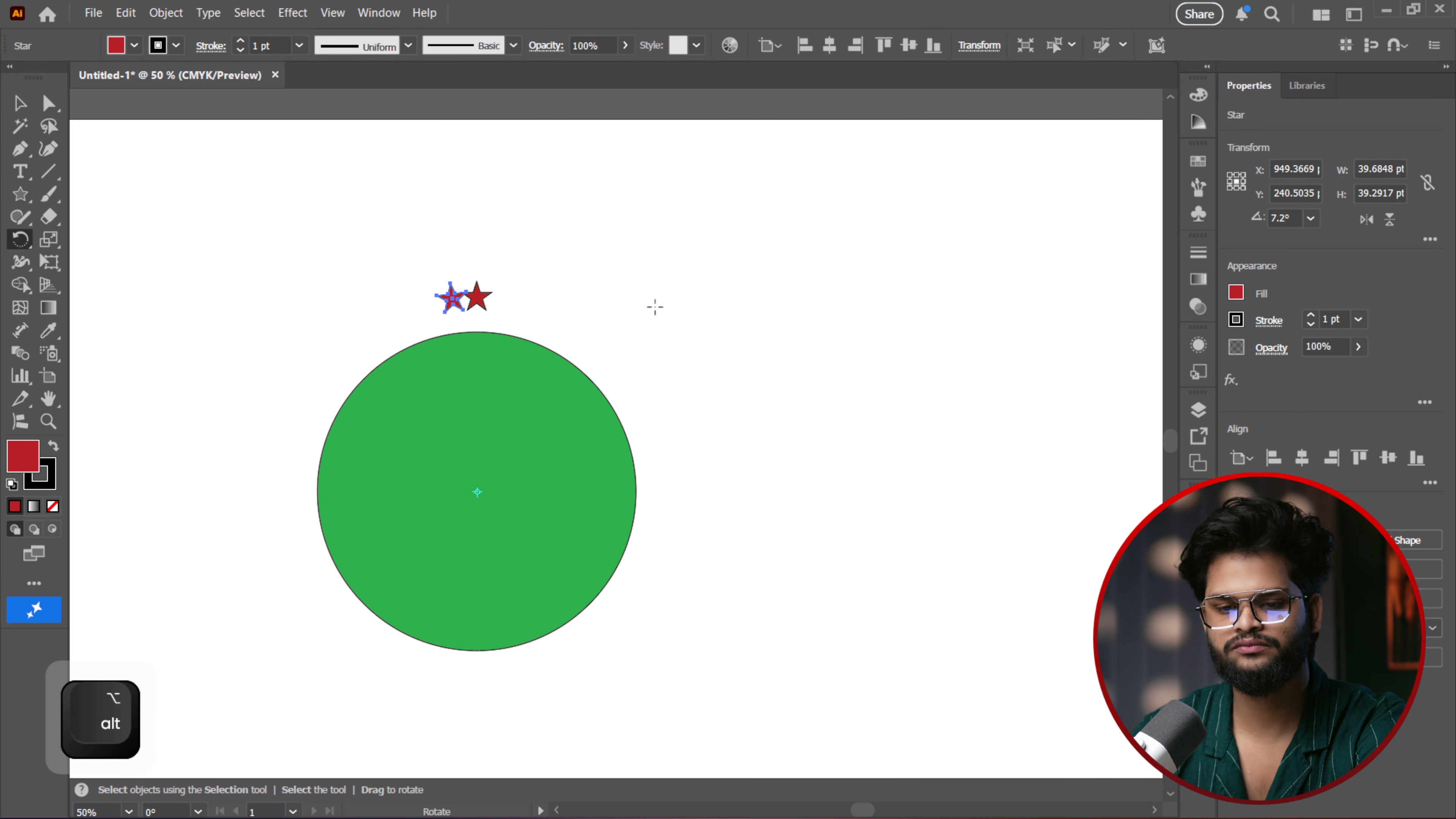
key(ctrl+d)
key(ctrl+d)
key(ctrl+d)
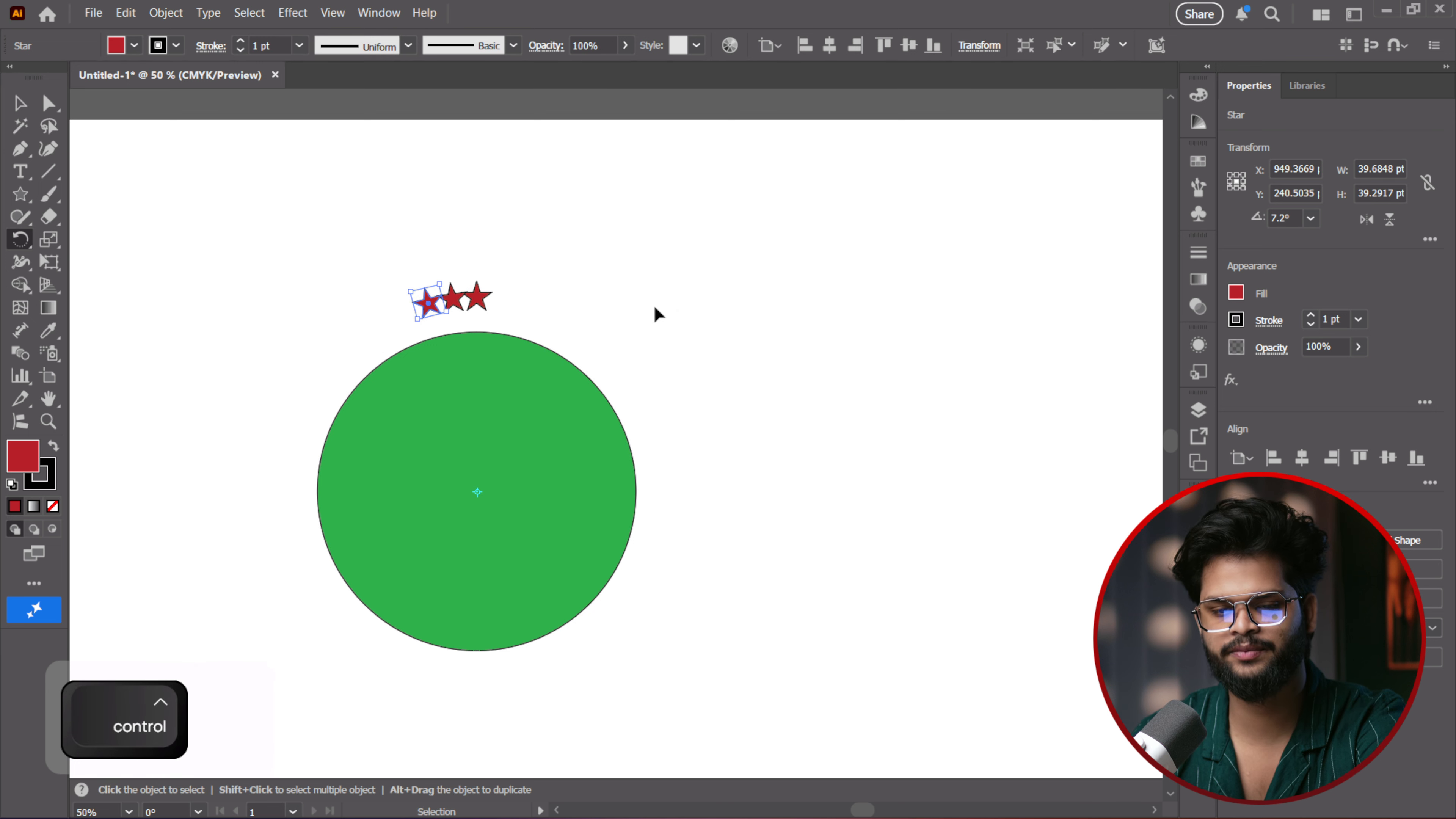
key(ctrl+d)
key(ctrl+d)
key(ctrl+d)
key(ctrl+d)
key(ctrl+d)
key(ctrl+d)
key(ctrl+d)
key(ctrl+d)
key(ctrl+d)
key(ctrl+d)
key(ctrl+d)
key(ctrl+d)
key(ctrl+d)
key(ctrl+d)
key(ctrl+d)
key(ctrl+d)
key(ctrl+d)
key(ctrl+d)
key(ctrl+d)
key(ctrl+d)
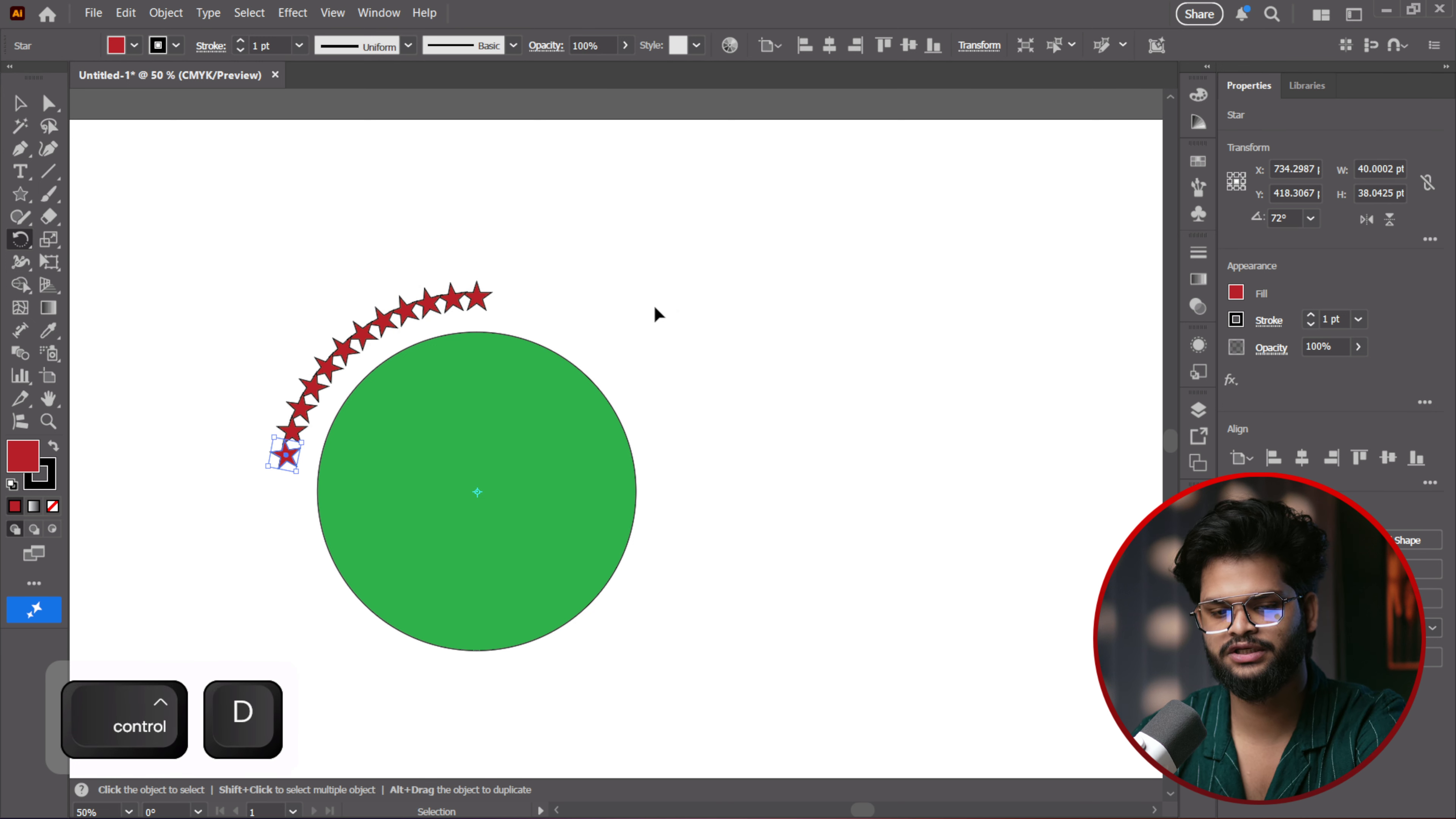
key(ctrl+d)
key(ctrl+d)
key(ctrl+d)
key(ctrl+d)
key(ctrl+d)
key(ctrl+d)
key(ctrl+d)
key(ctrl+d)
key(ctrl+d)
key(ctrl+d)
key(ctrl+d)
key(ctrl+d)
key(ctrl+d)
key(ctrl+d)
key(ctrl+d)
key(ctrl+d)
key(ctrl+d)
key(ctrl+d)
key(ctrl+d)
key(ctrl+d)
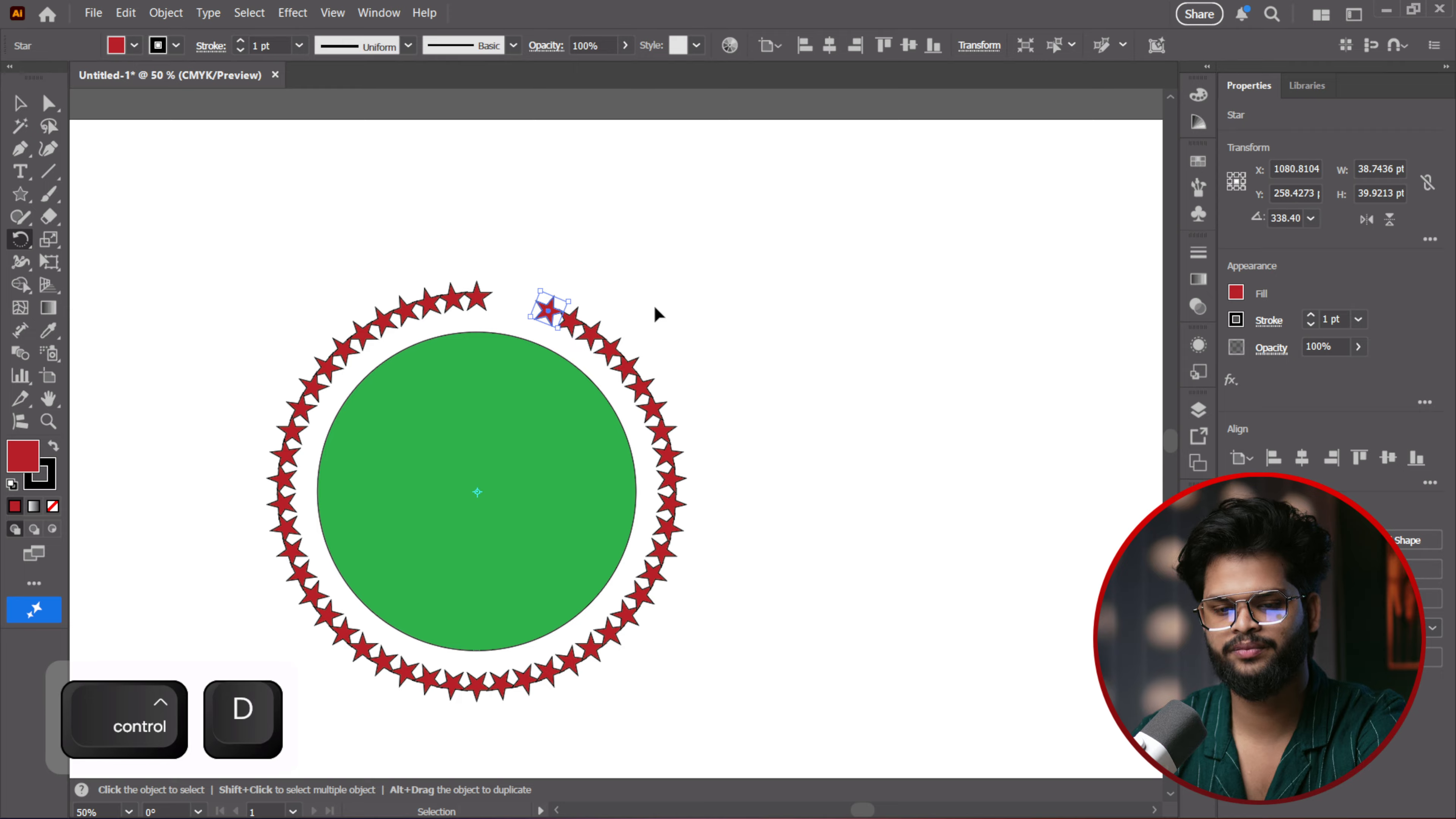
key(ctrl+d)
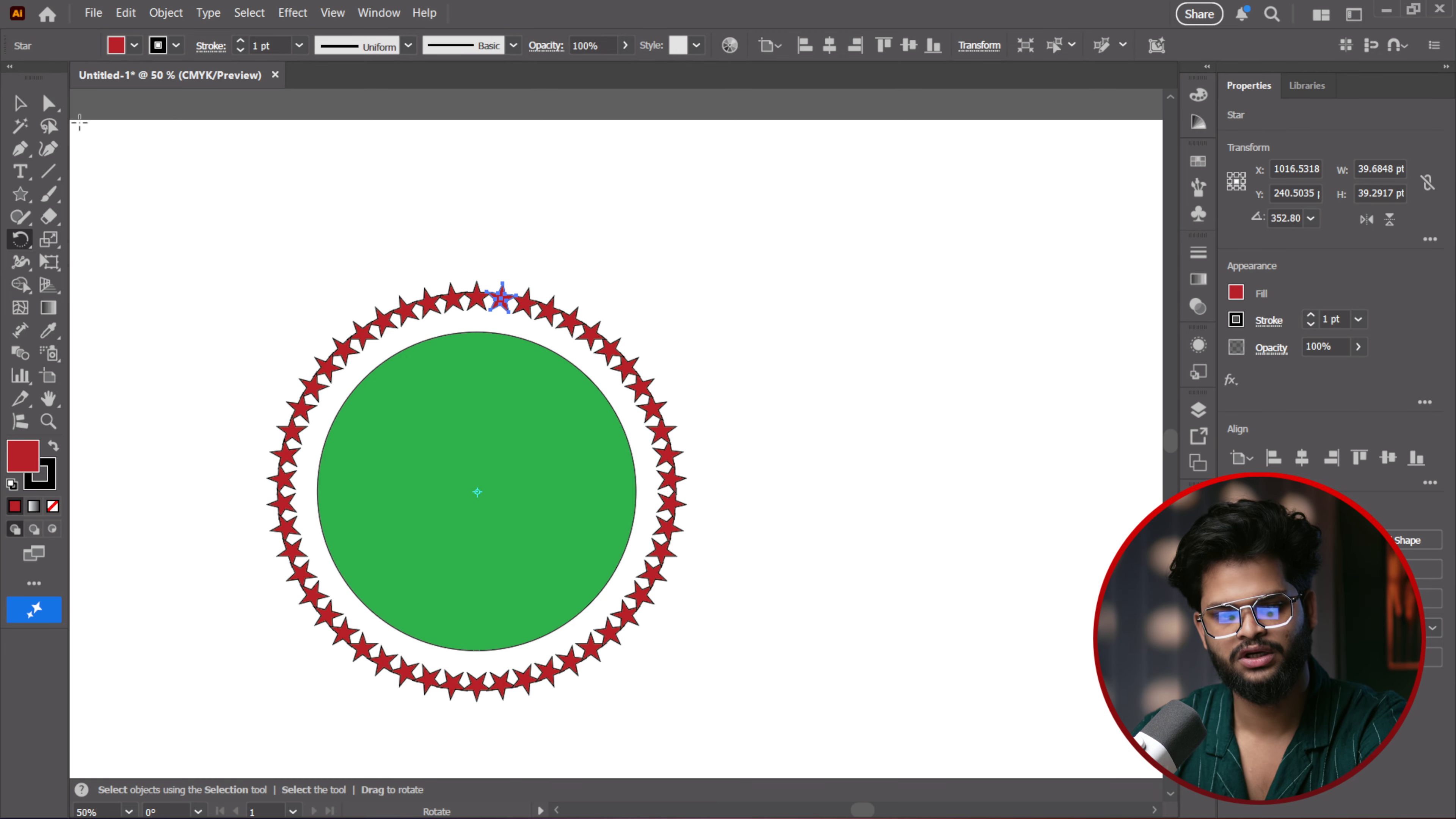
click(21, 103)
click(371, 192)
Undo all the rotated star copies so that only the original star above the green circle is left
scroll(335, 325, down, 3)
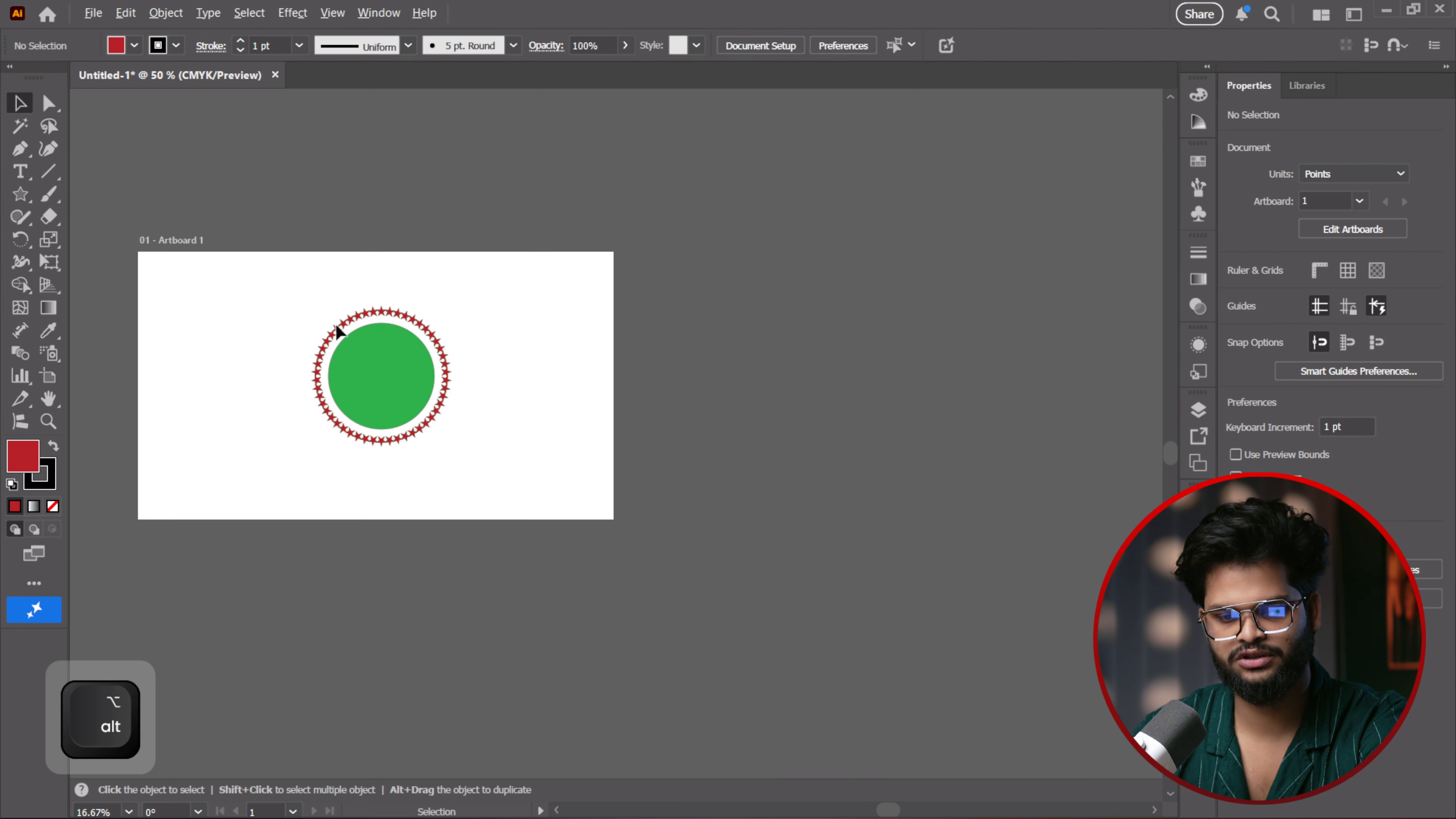
scroll(309, 359, up, 2)
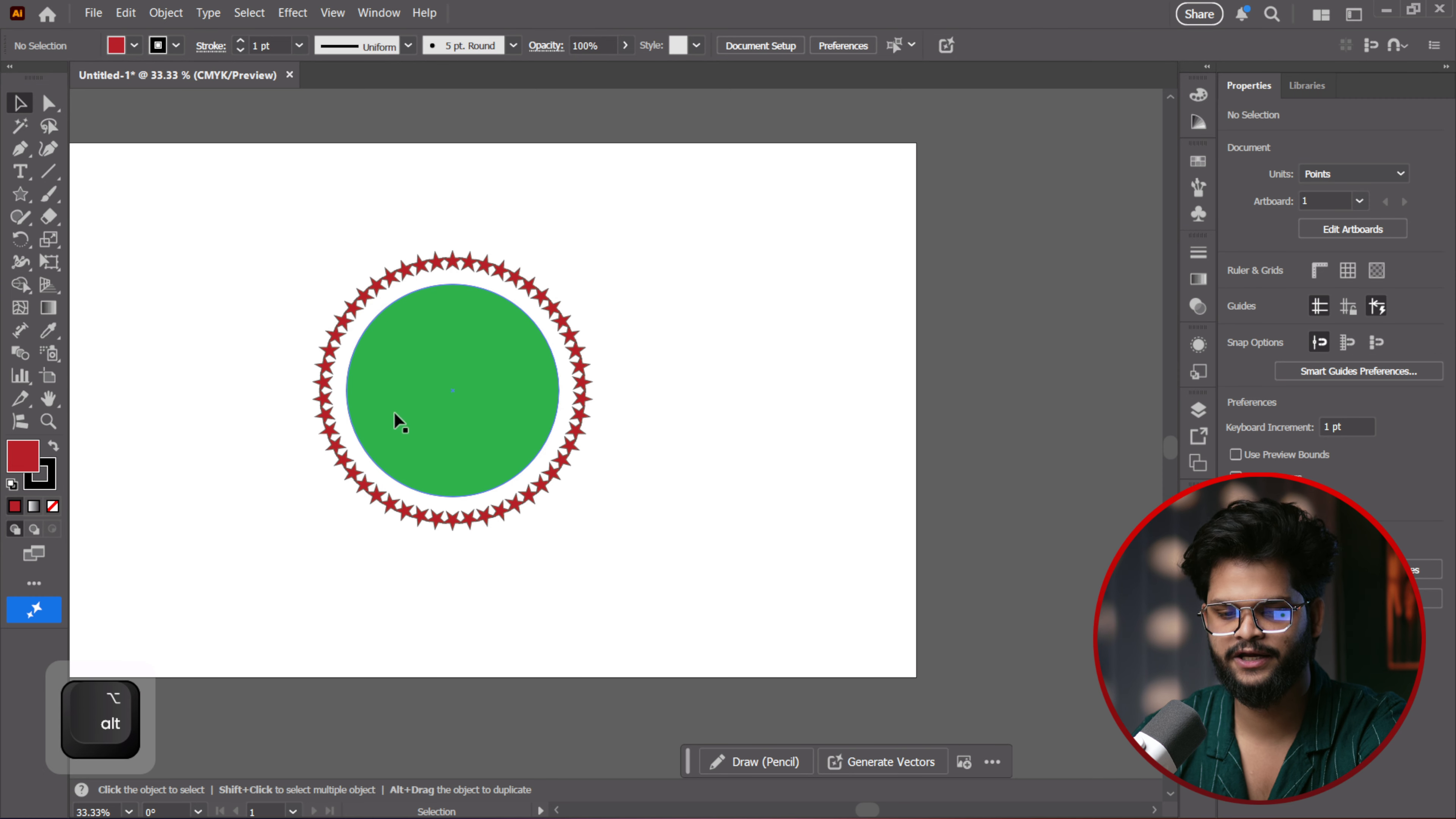
scroll(395, 410, up, 2)
scroll(349, 393, down, 1)
drag(380, 360, 438, 384)
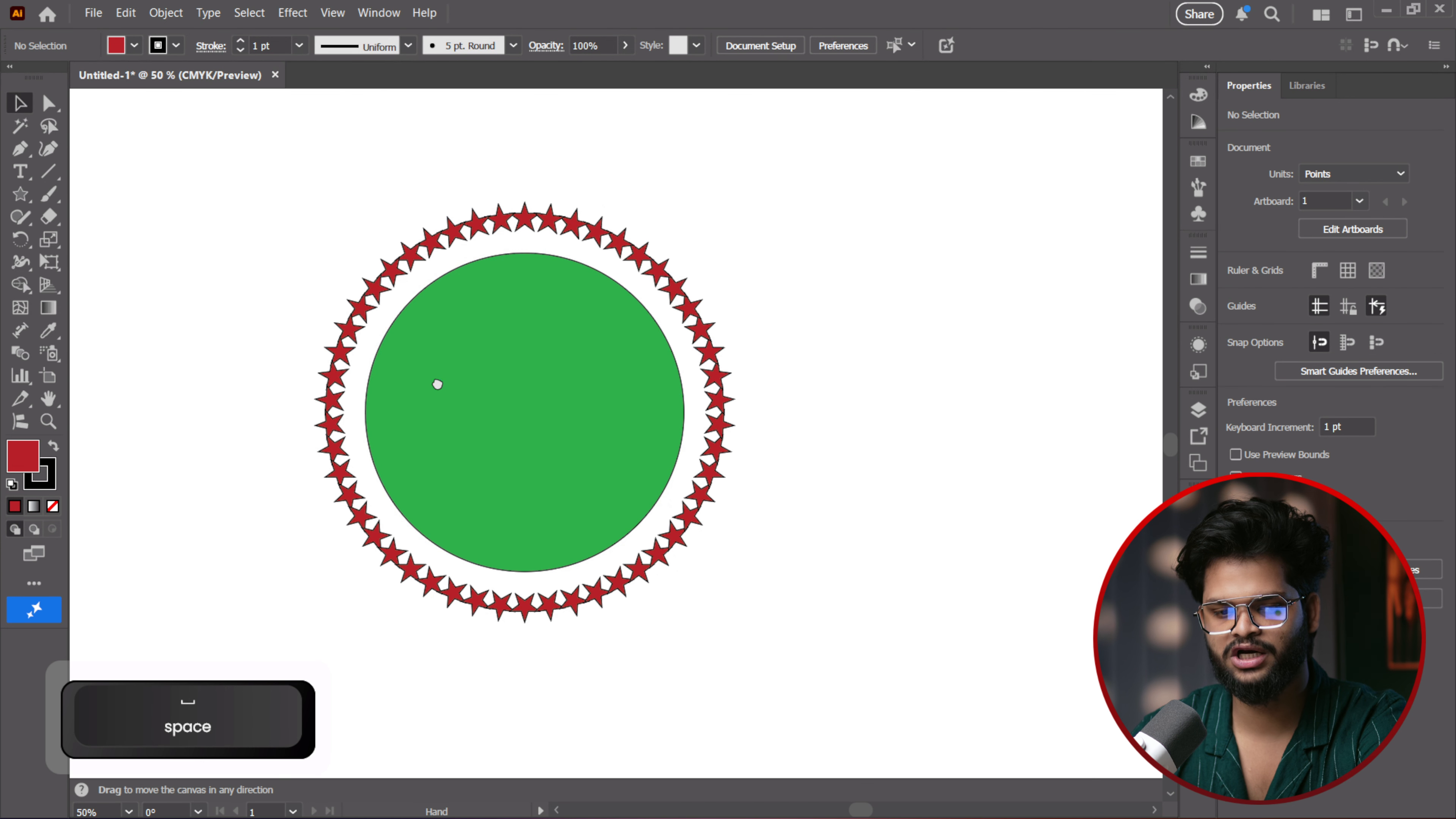
key(ctrl+z)
key(ctrl+z)
key(ctrl+z)
key(ctrl+z)
key(ctrl+z)
key(ctrl+z)
key(ctrl+z)
key(ctrl+z)
key(ctrl+z)
key(ctrl+z)
key(ctrl+z)
key(ctrl+z)
key(ctrl+z)
key(ctrl+z)
key(ctrl+z)
key(ctrl+z)
key(ctrl+z)
key(ctrl+z)
key(ctrl+z)
key(ctrl+z)
key(ctrl+z)
key(ctrl+z)
key(ctrl+z)
key(ctrl+z)
key(ctrl+z)
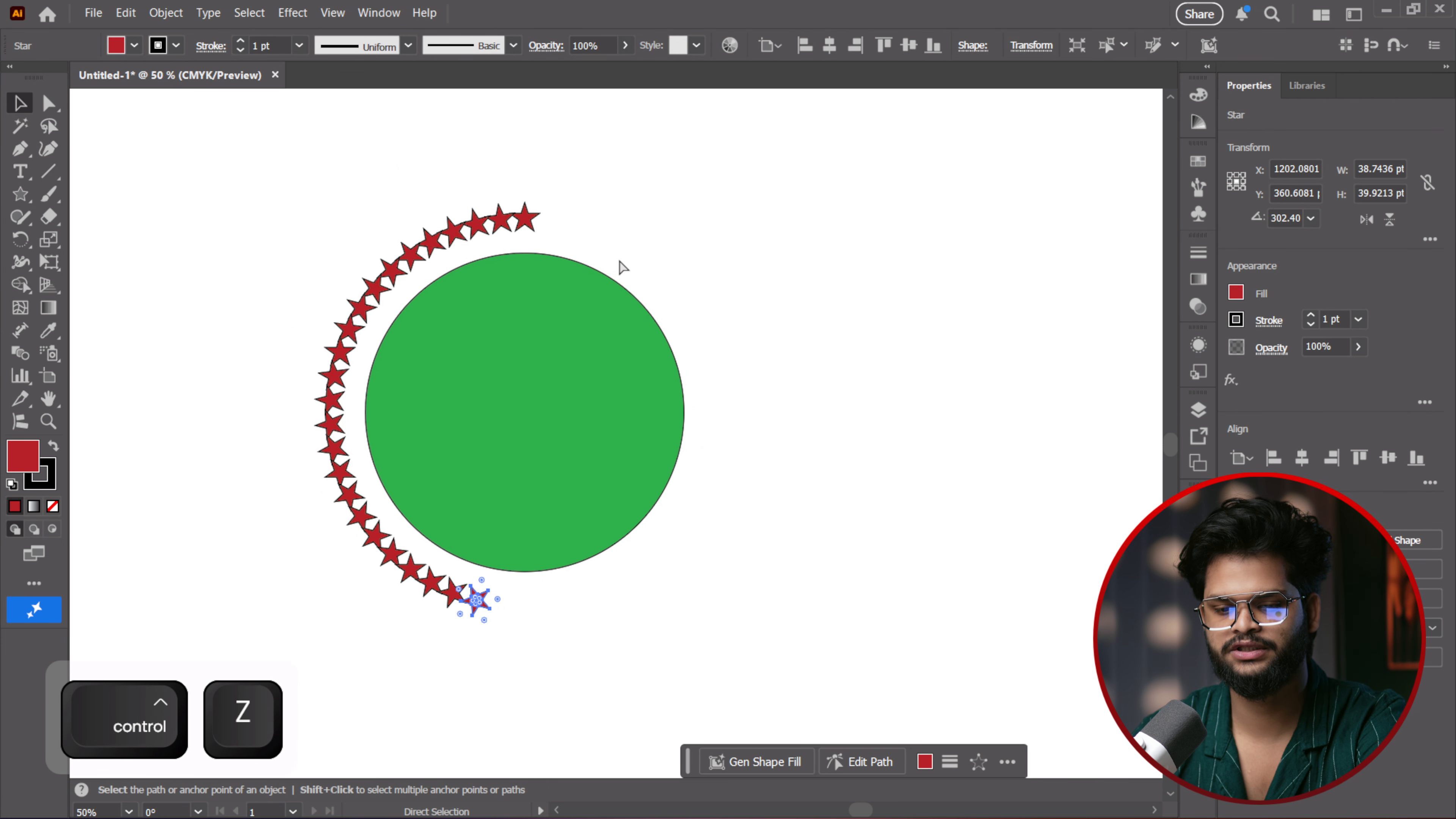
key(ctrl+z)
key(ctrl+z)
key(ctrl+z)
key(ctrl+z)
key(ctrl+z)
key(ctrl+z)
key(ctrl+z)
key(ctrl+z)
key(ctrl+z)
key(ctrl+z)
key(ctrl+z)
key(ctrl+z)
key(ctrl+z)
key(ctrl+z)
key(ctrl+z)
key(ctrl+z)
key(ctrl+z)
key(ctrl+z)
key(ctrl+z)
key(ctrl+z)
key(ctrl+z)
key(ctrl+z)
key(ctrl+z)
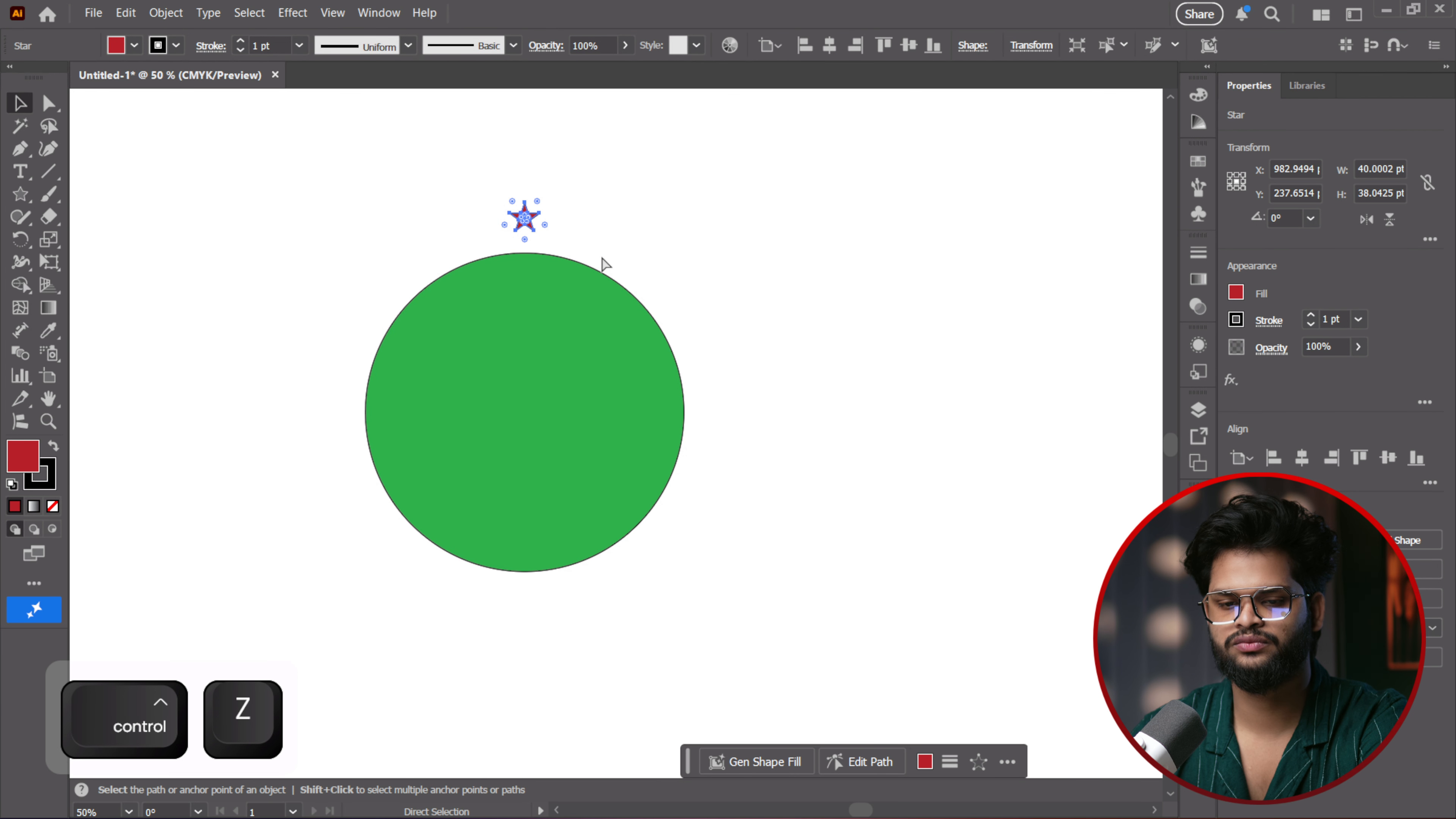
Open the Rotate options for the original star, using the center of the green circle as the pivot
key(v)
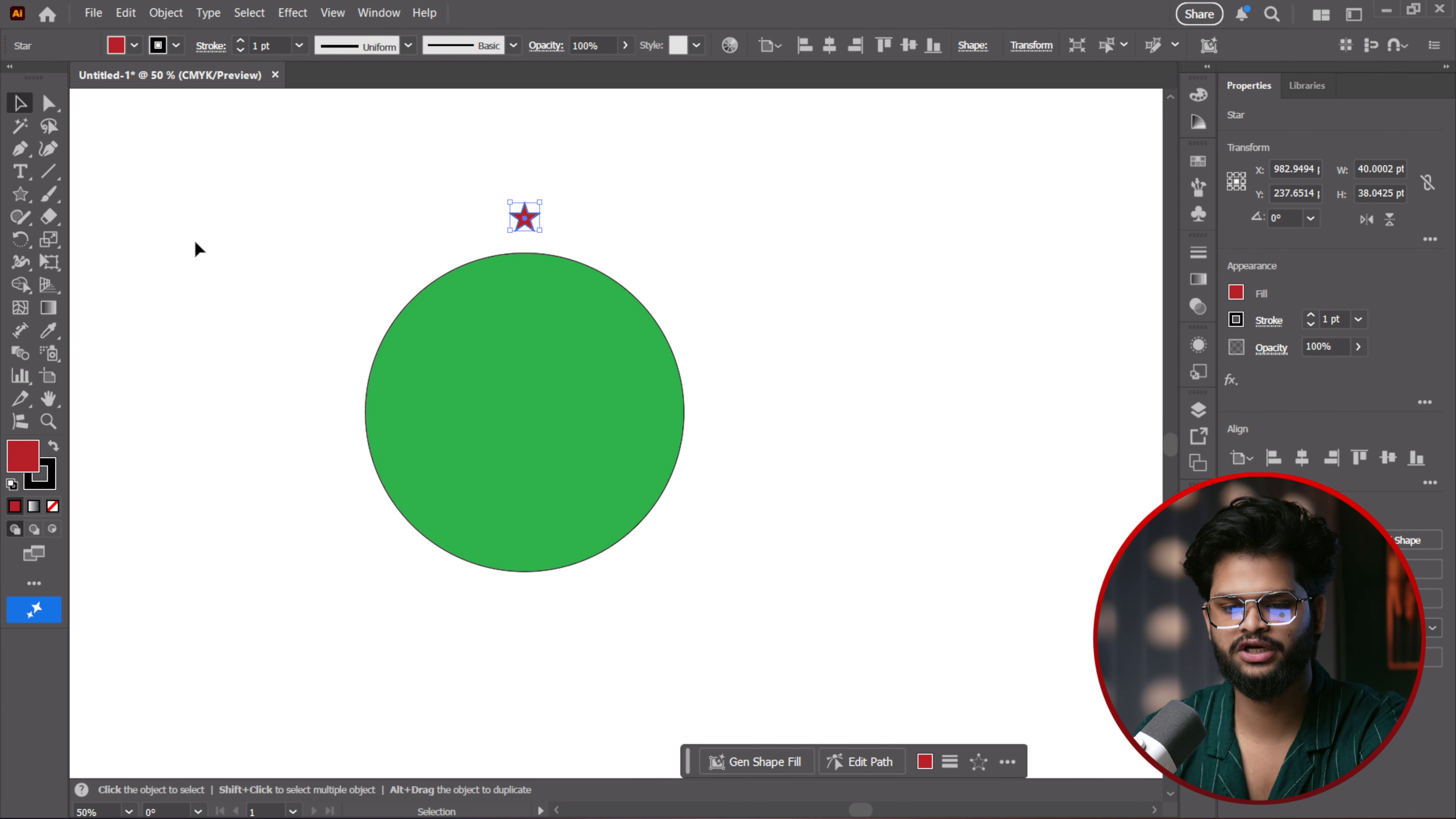
click(20, 238)
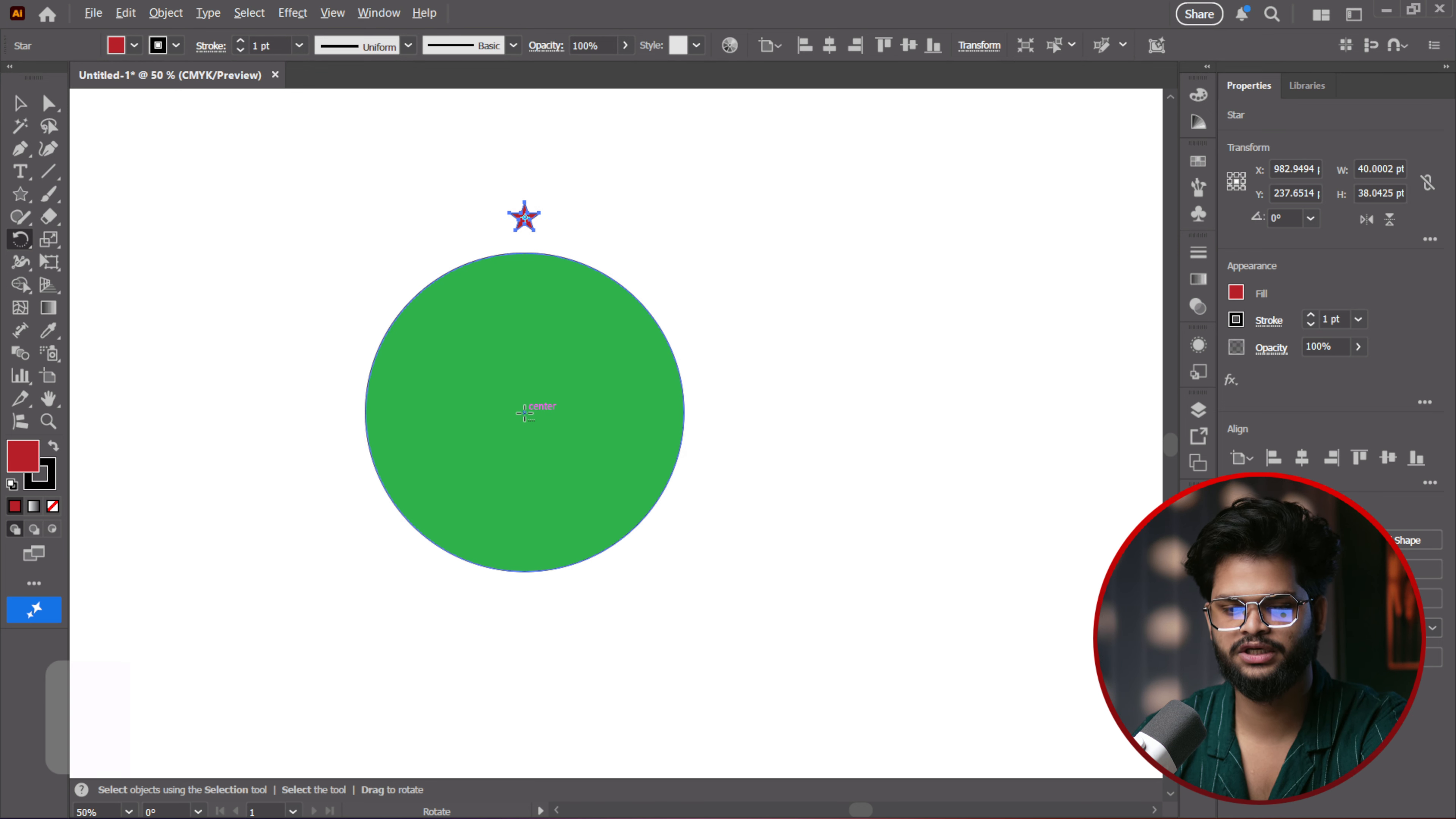
alt+click(524, 411)
Switch to Calculator and divide 360 by 15 to get the rotation angle for 15 stars
mouse_move(855, 812)
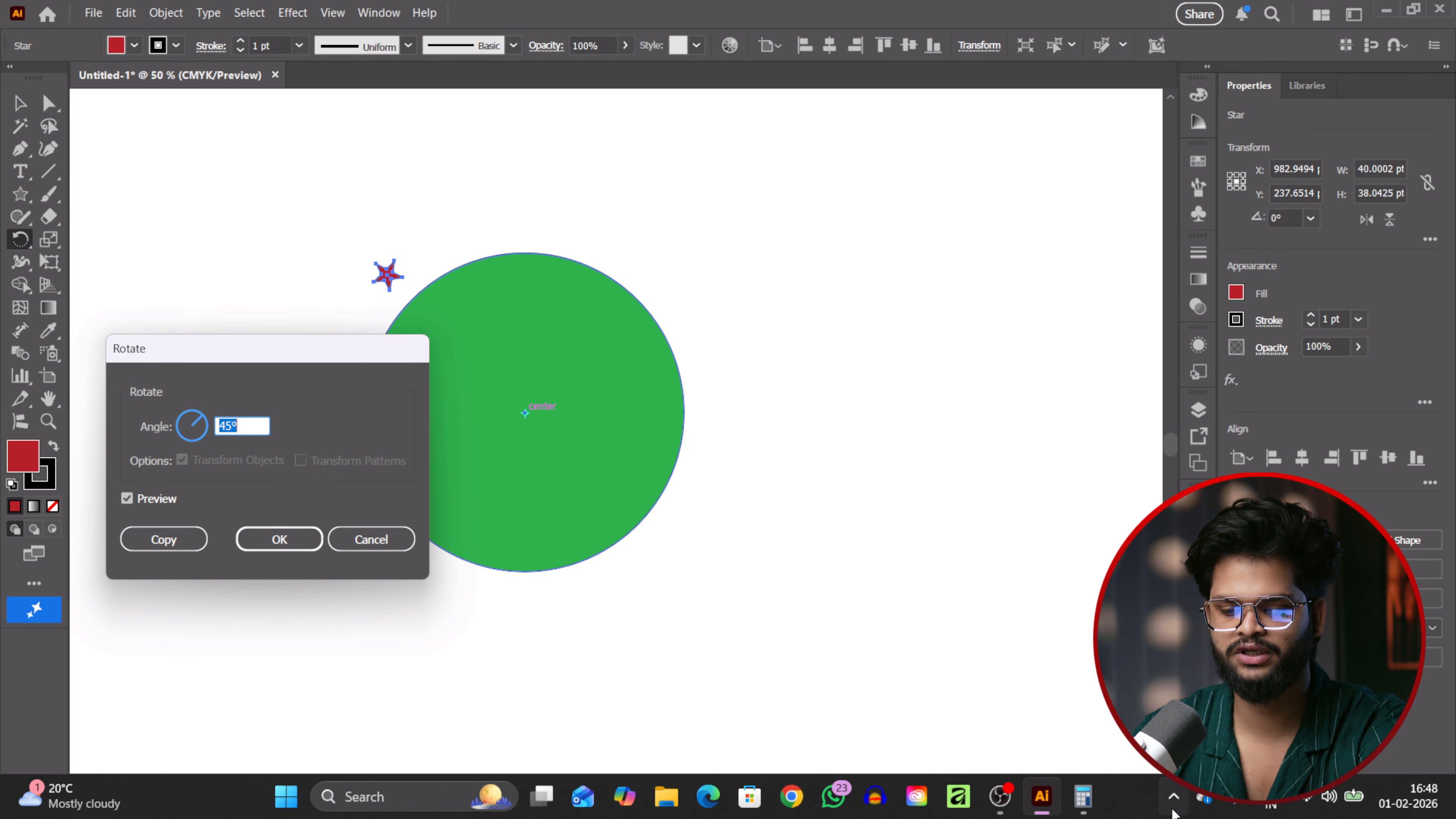
click(1083, 797)
click(1344, 490)
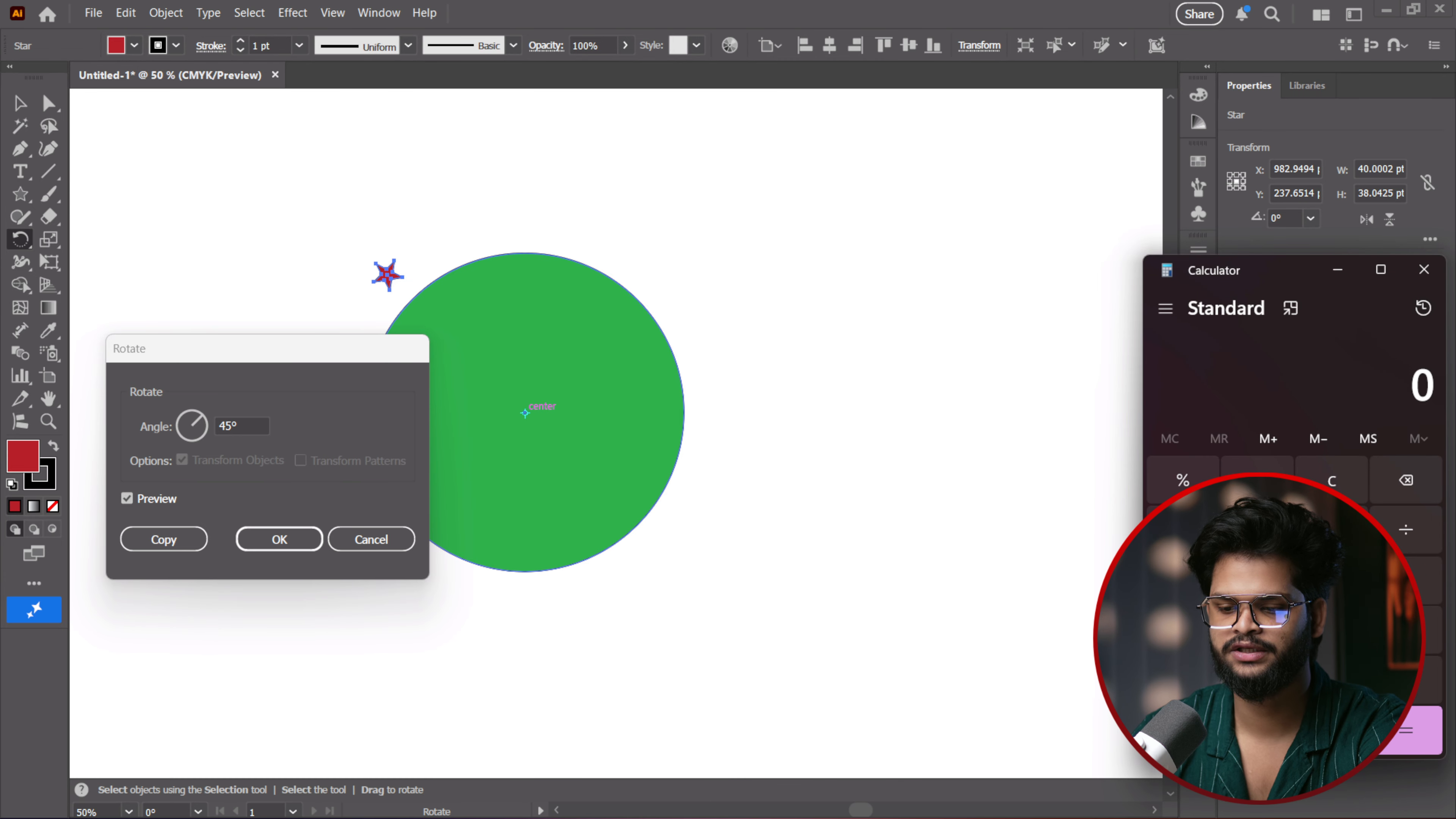
text(360)
click(1405, 529)
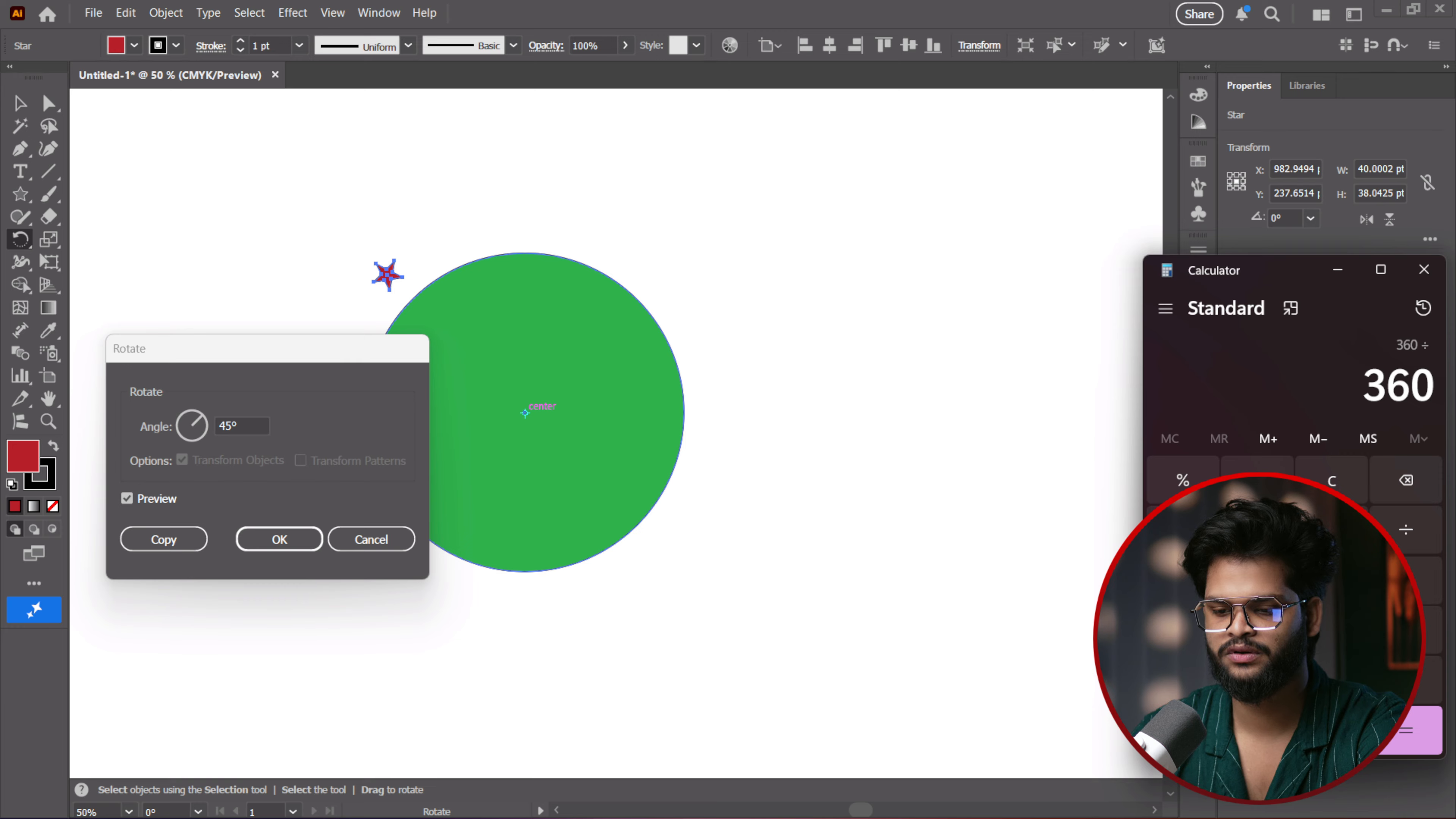
text(15)
click(1406, 730)
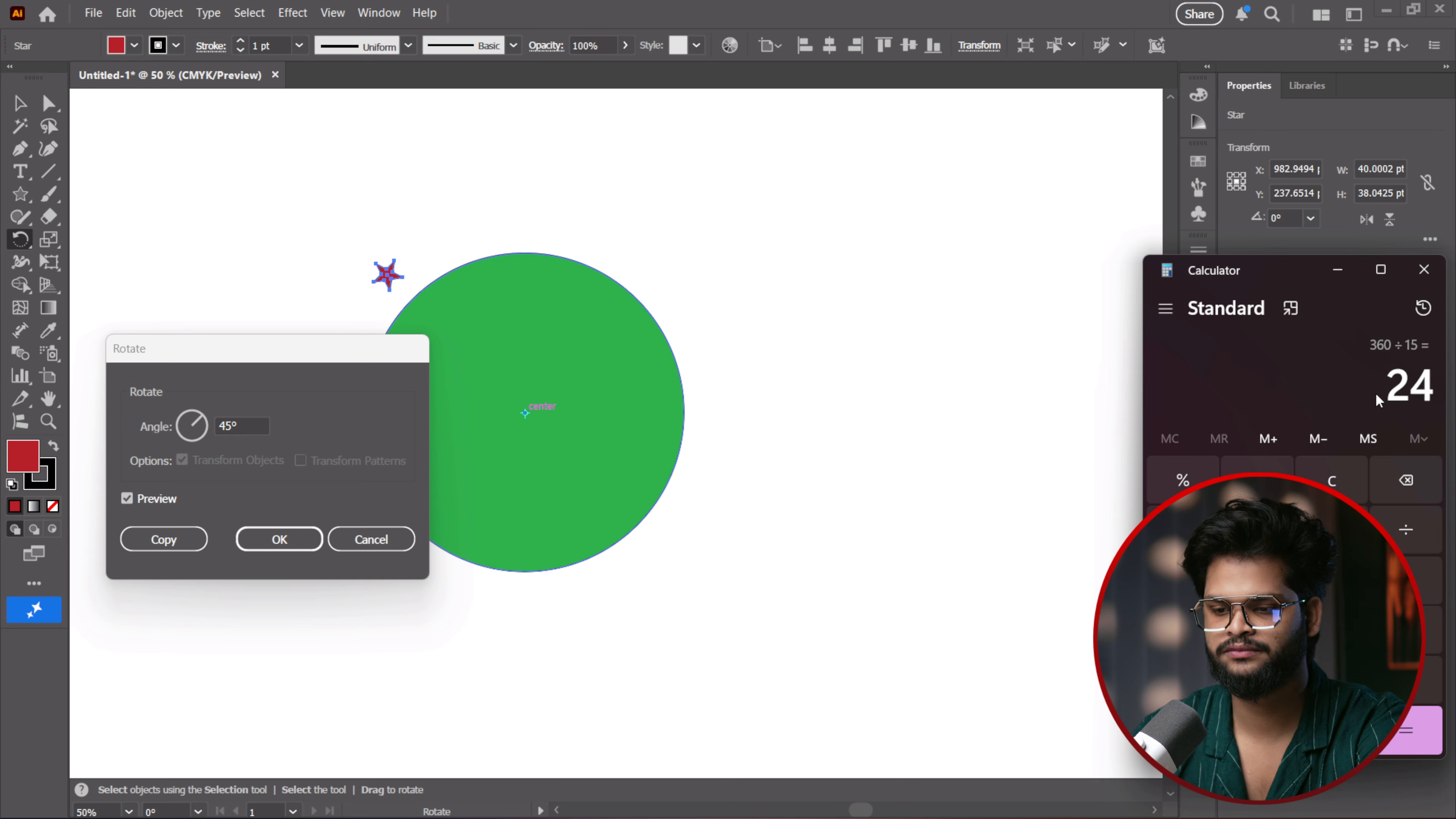
Create a copy of the star rotated 24° around the green circle's center
click(254, 424)
key(ctrl+a)
text(24)
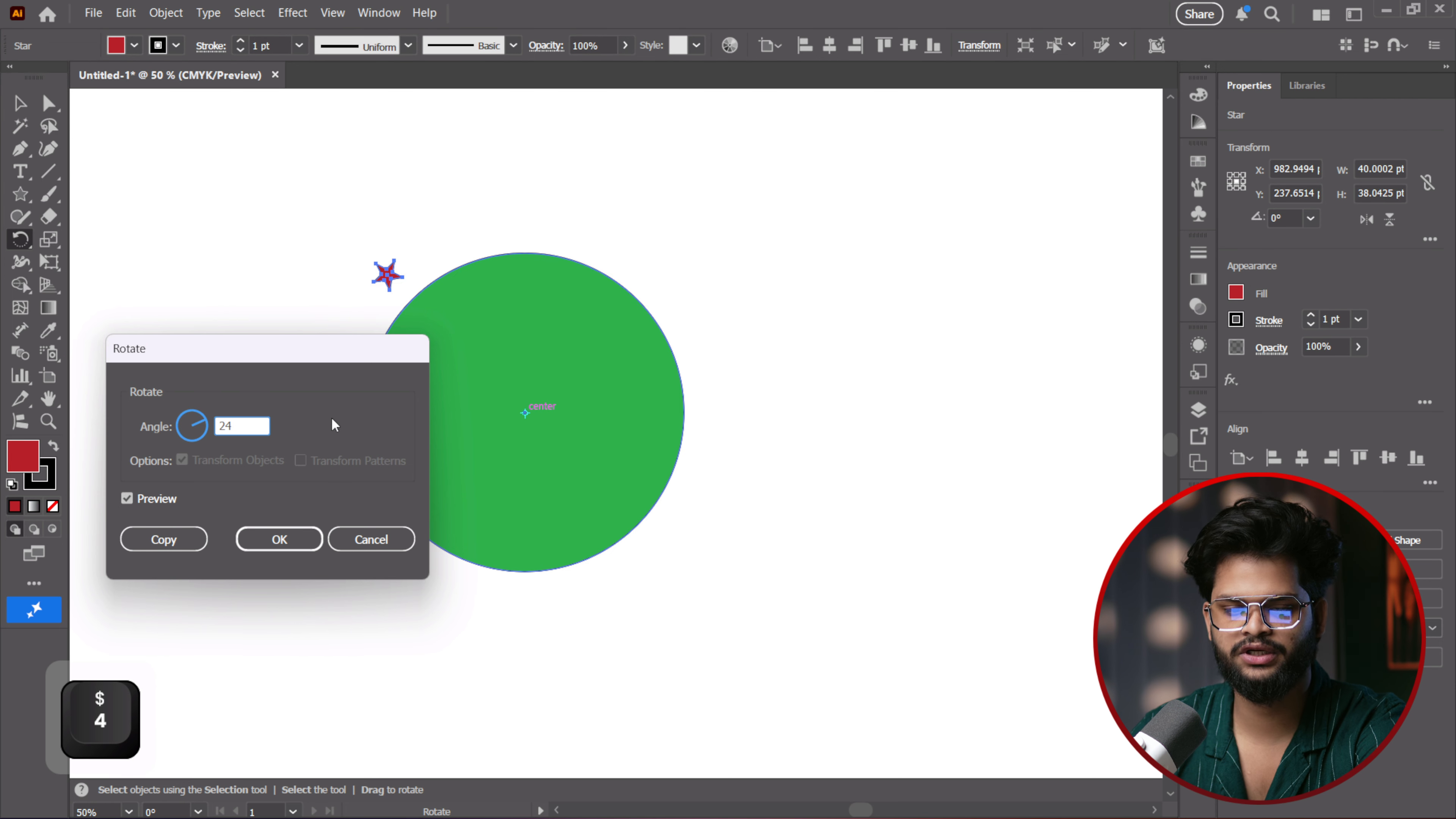
click(163, 539)
Repeat the rotated star copy until 15 stars form a complete ring around the green circle
key(ctrl+d)
key(ctrl+d)
key(ctrl+d)
key(ctrl+d)
key(ctrl+d)
key(ctrl+d)
key(ctrl+d)
key(ctrl+d)
key(ctrl+d)
key(ctrl+d)
key(ctrl+d)
key(ctrl+d)
key(ctrl+d)
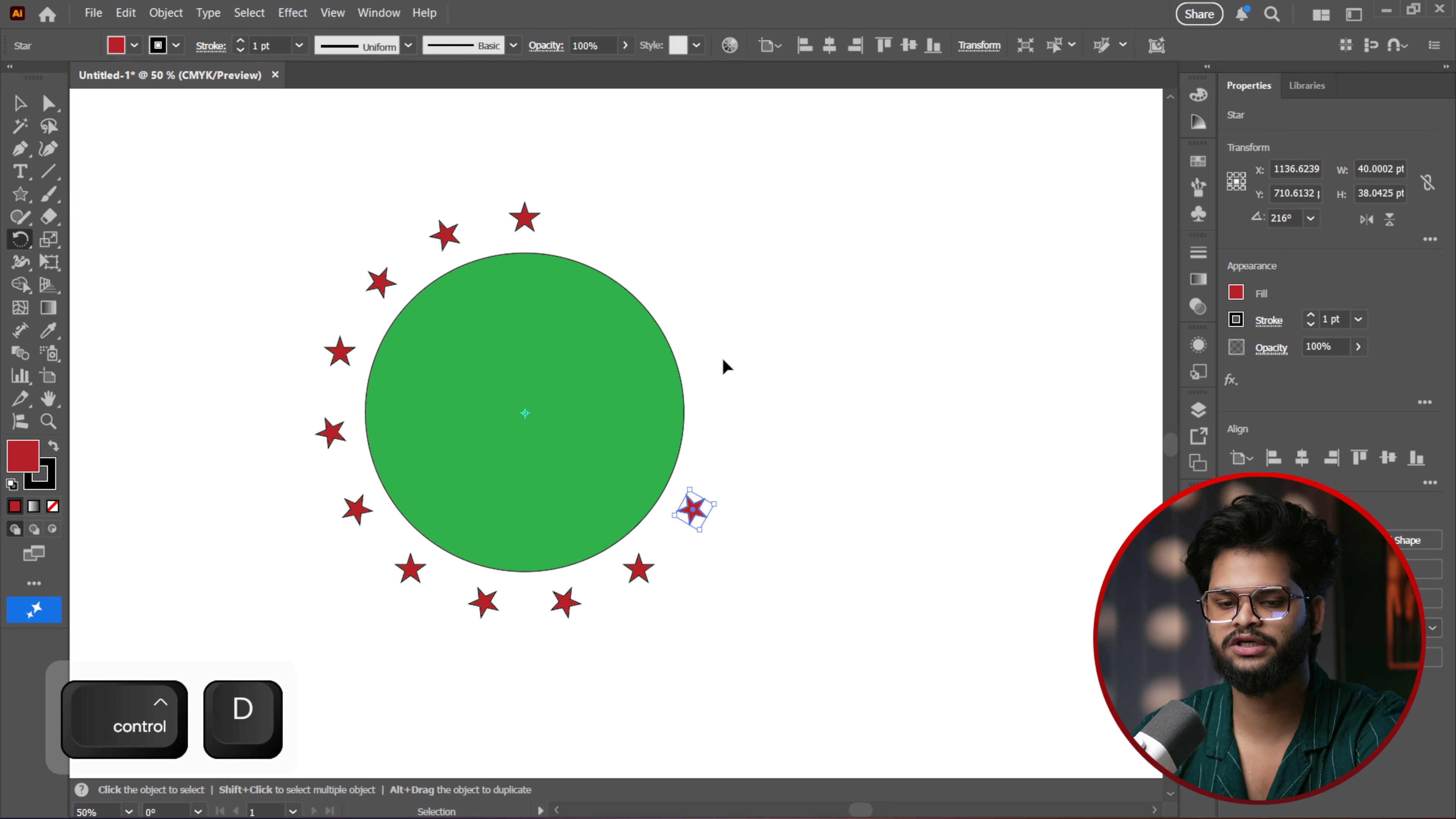
click(875, 396)
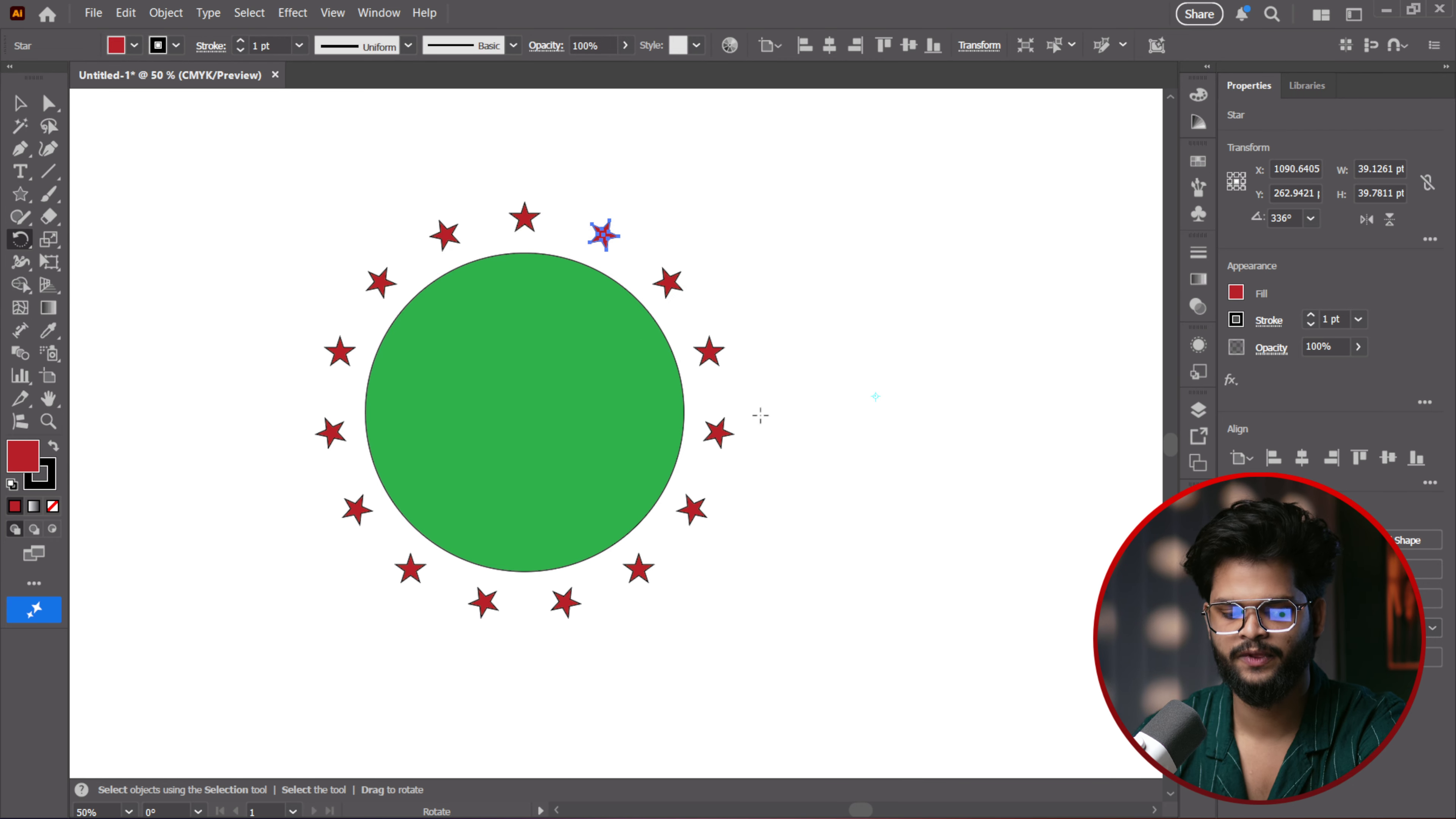
Select the green circle with all its stars and move them over the artboard's right edge
drag(419, 332, 396, 345)
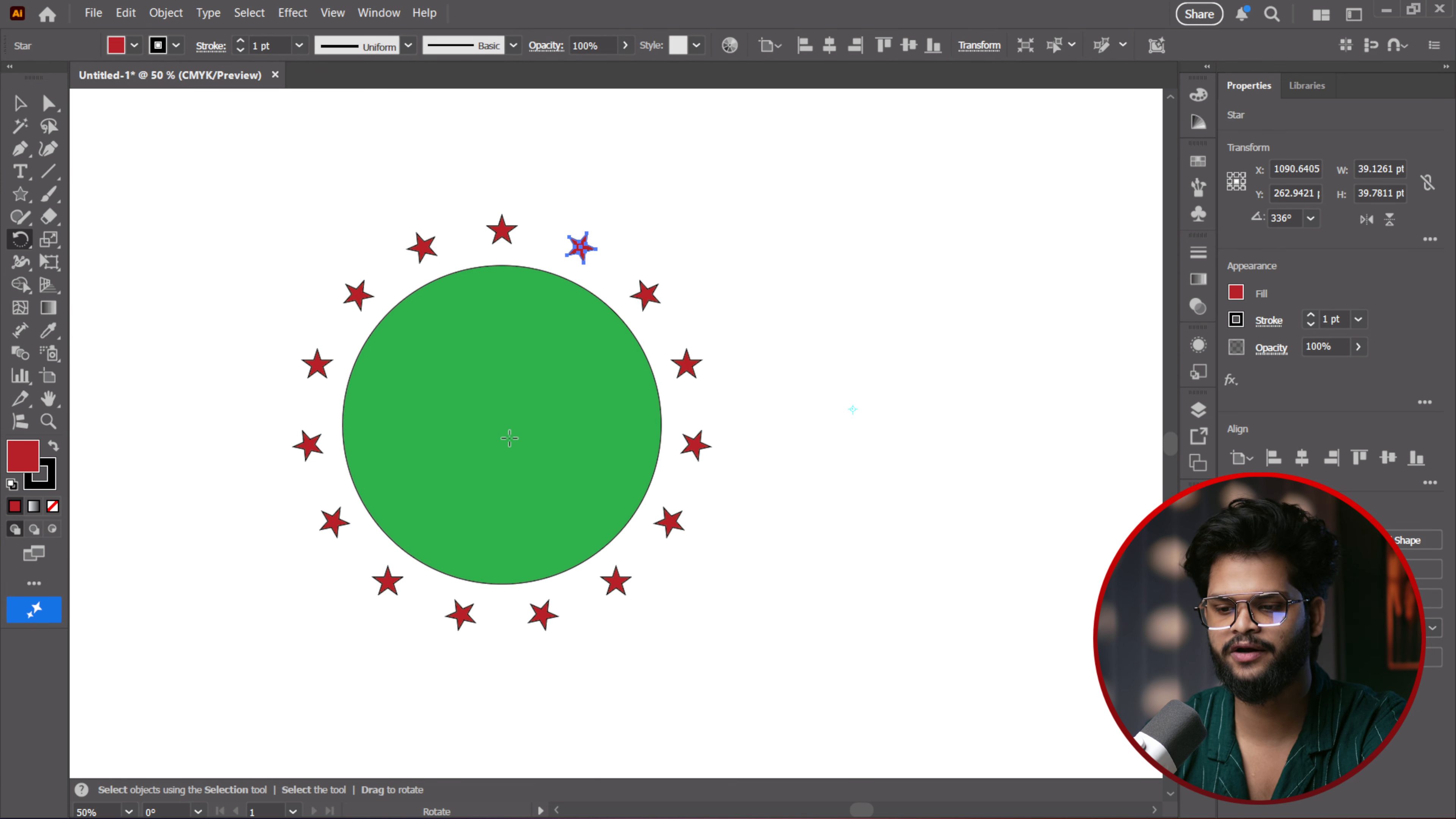
scroll(474, 448, down, 2)
scroll(633, 497, up, 1)
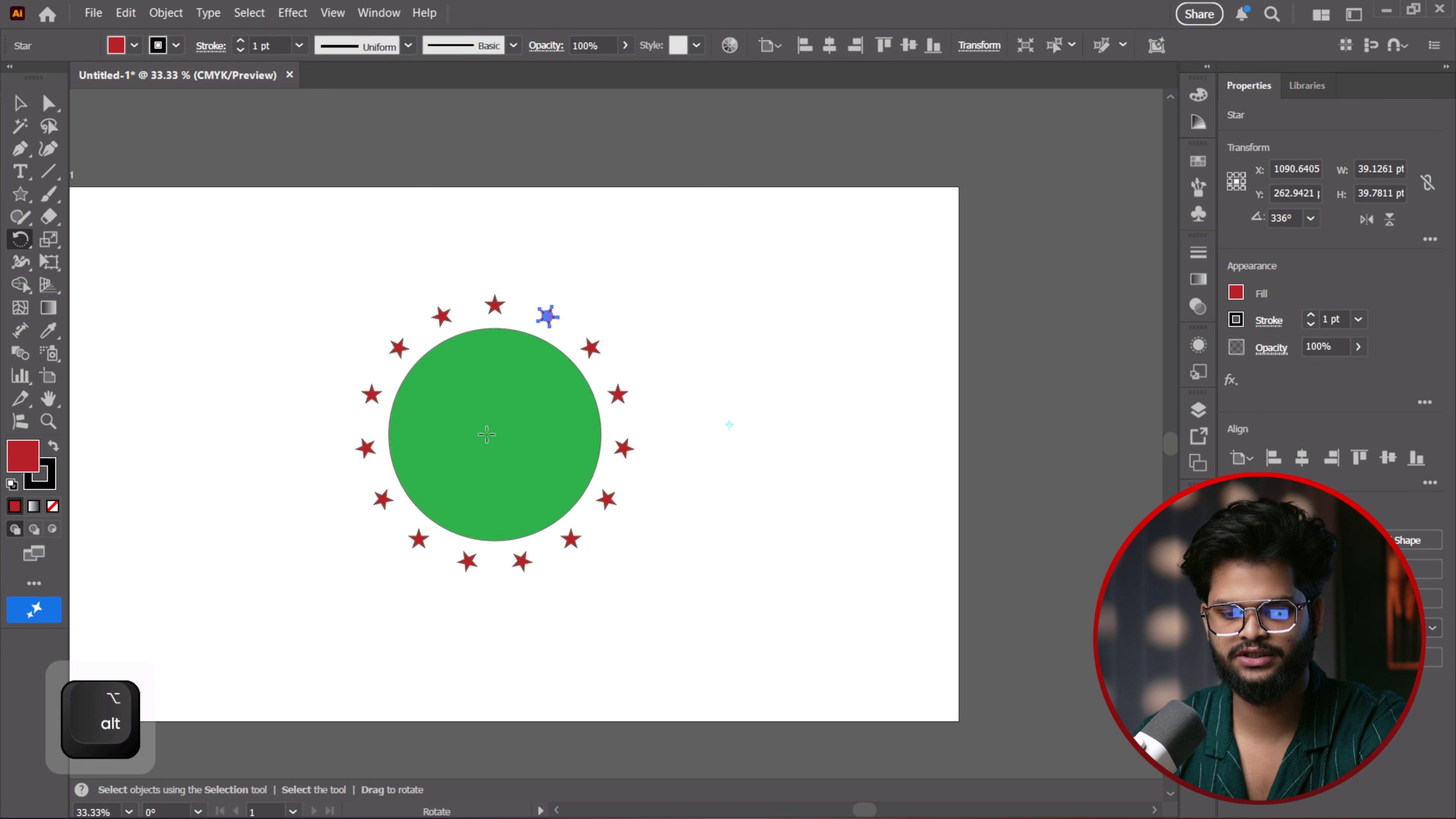
key(v)
drag(324, 250, 639, 577)
drag(501, 420, 1178, 429)
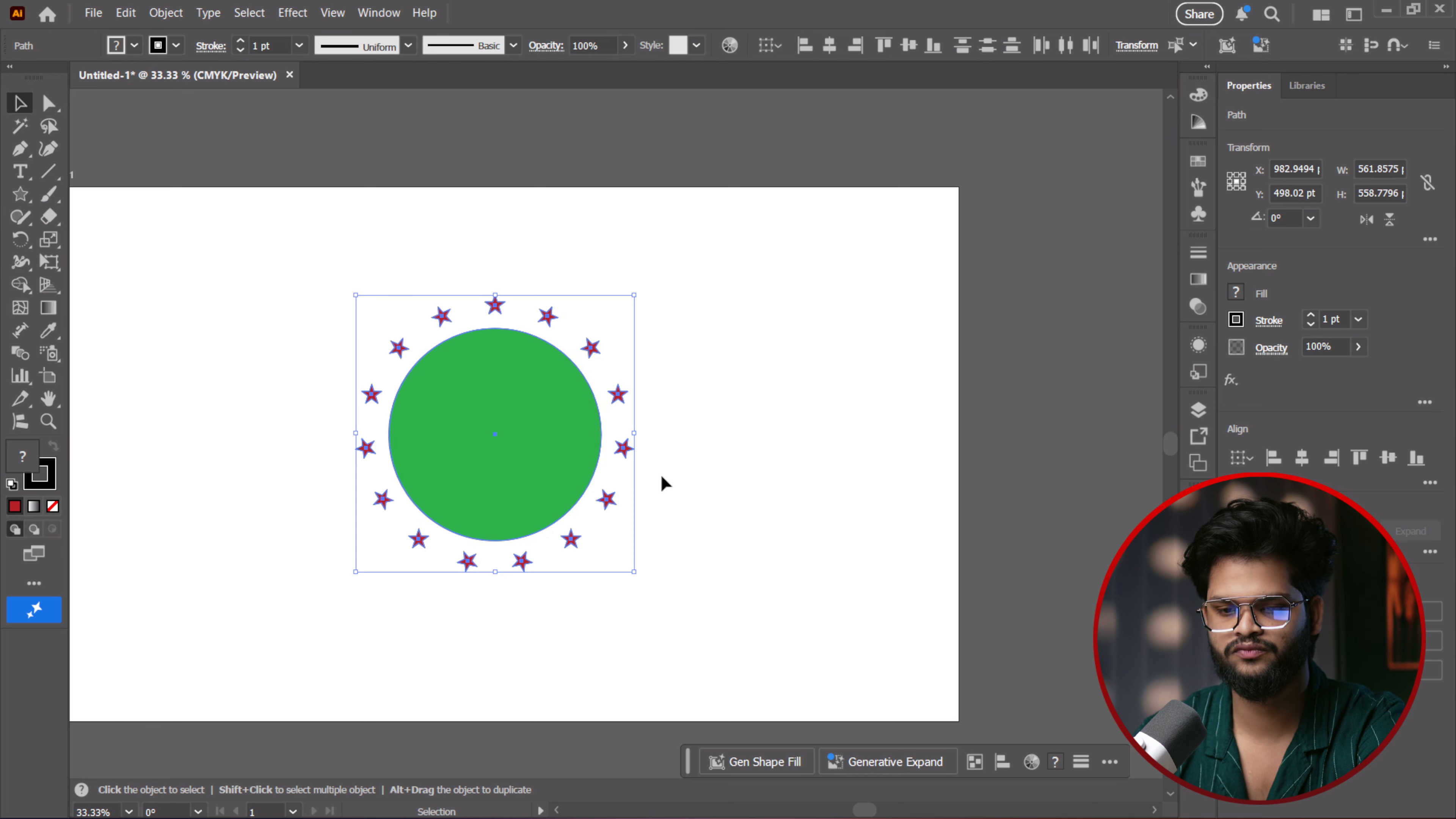
drag(571, 445, 1051, 465)
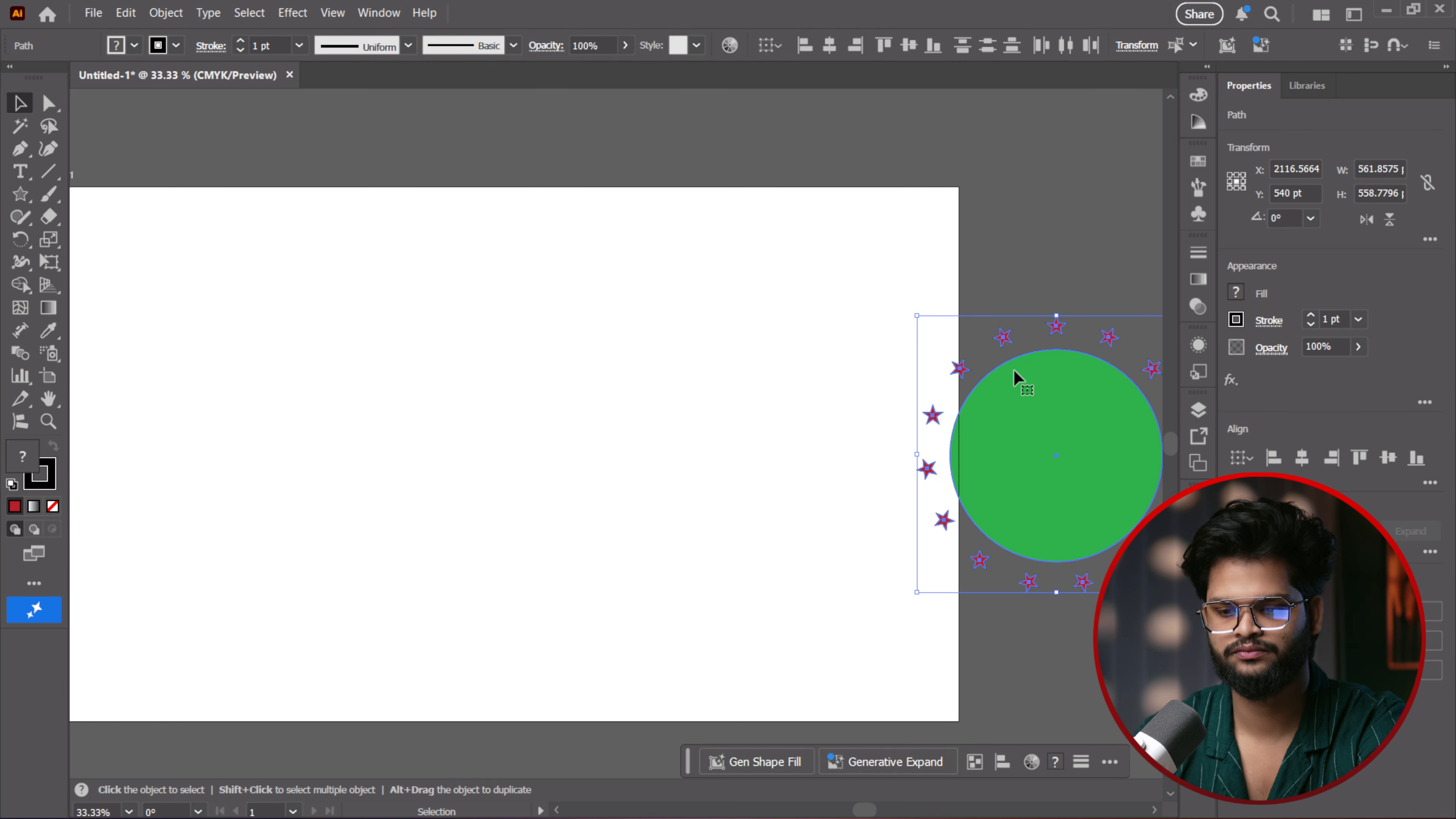
Scale the circle and stars down to about 447 pt wide and move them fully off the artboard, leaving the empty artboard in view
drag(918, 316, 975, 372)
drag(1053, 475, 1100, 490)
key(space)
drag(475, 403, 578, 373)
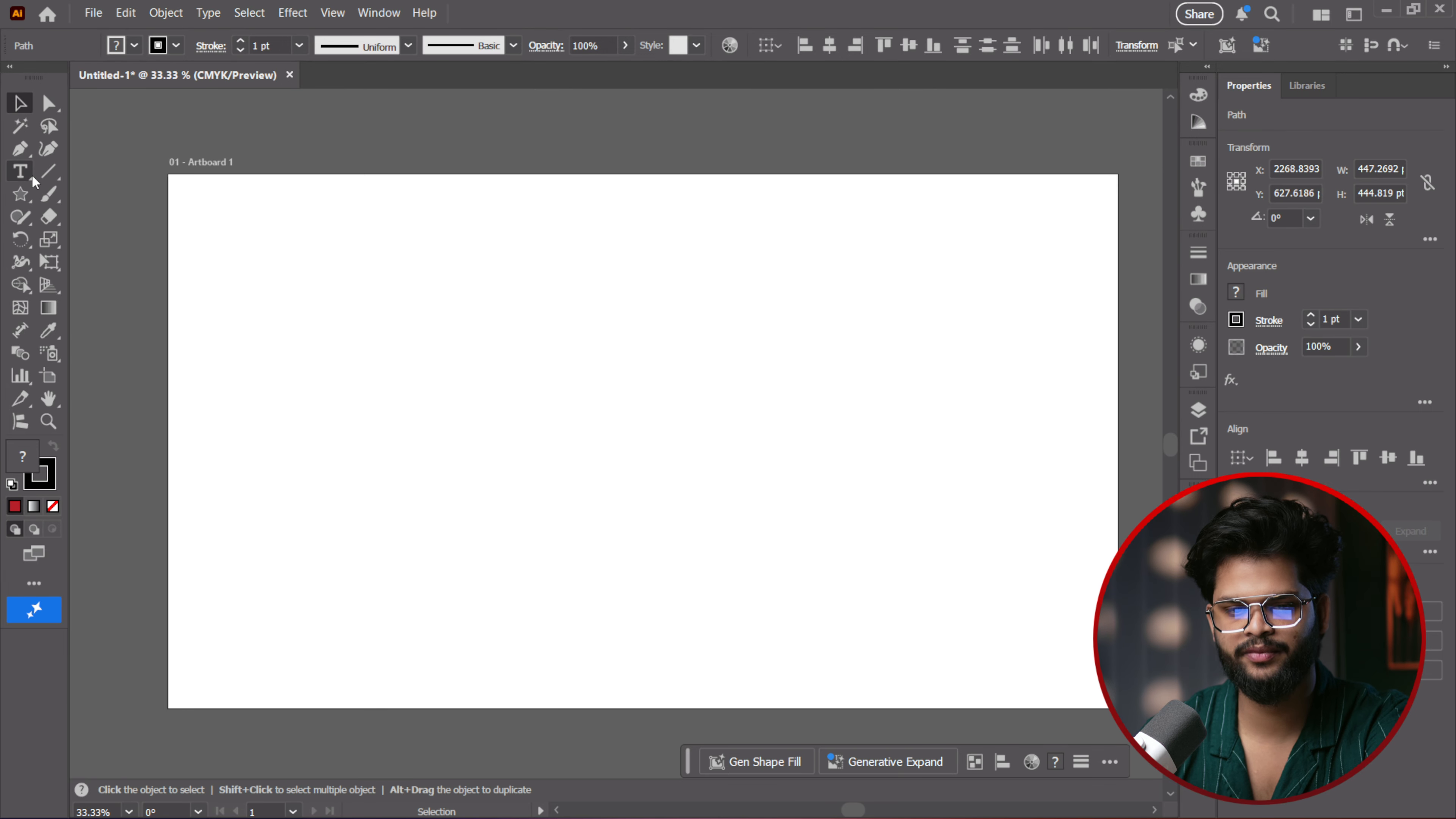
Draw five separate rectangles of different sizes in a staggered column, from about 32 × 107 pt at the top to about 119 × 61 pt at the bottom
drag(20, 194, 97, 283)
key(m)
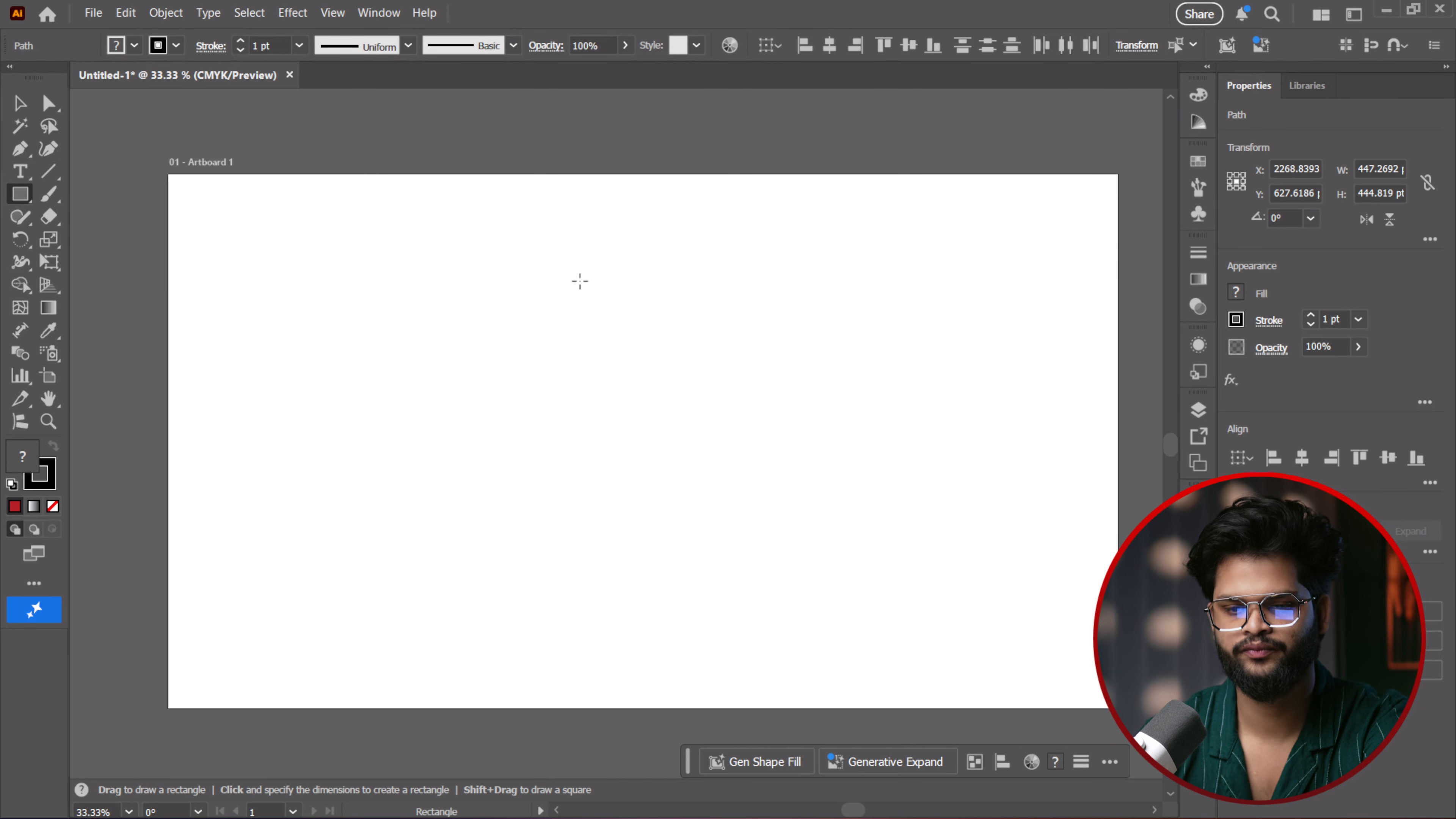
drag(532, 255, 548, 308)
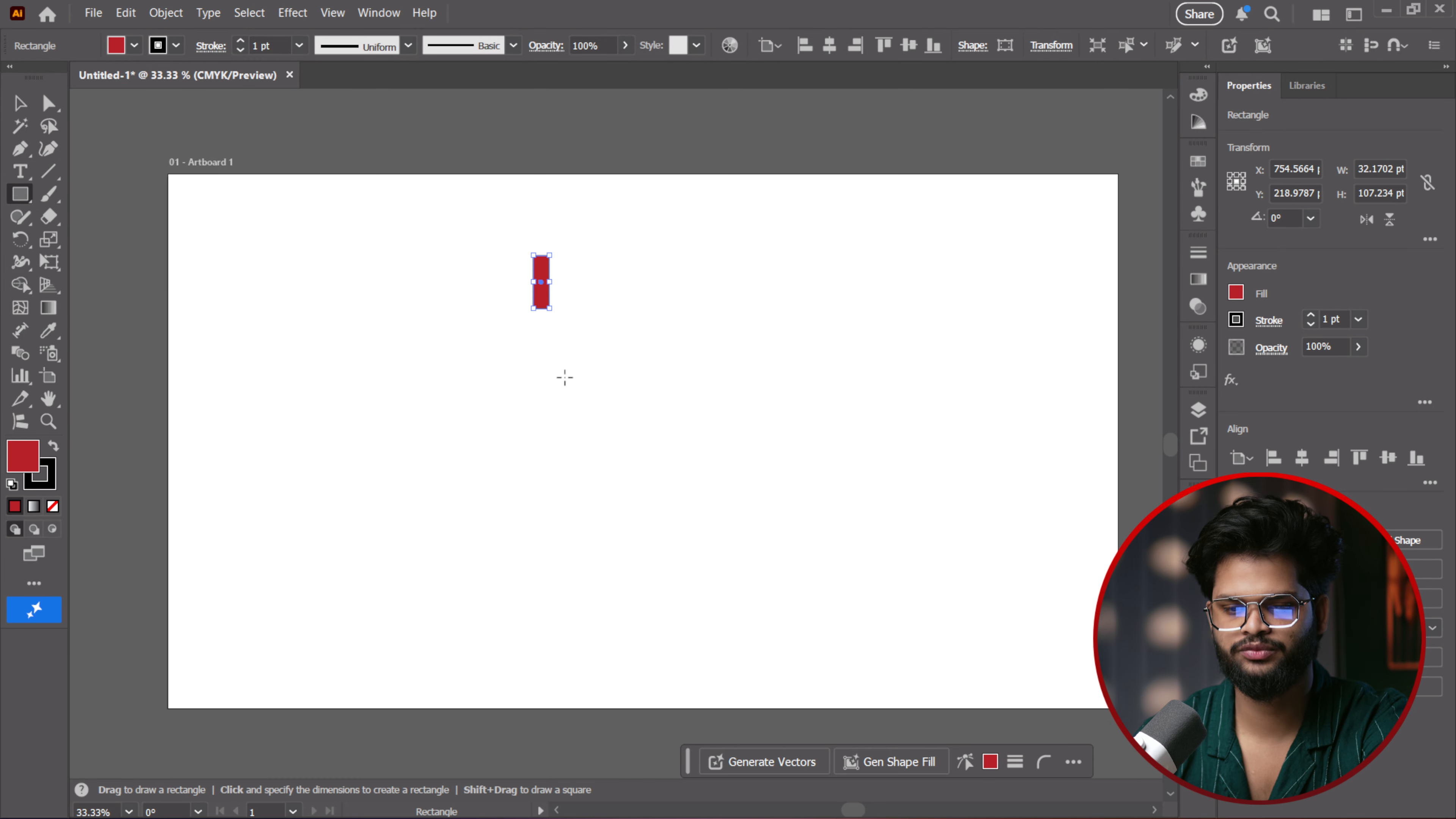
mouse_move(560, 353)
mouse_down()
mouse_move(588, 395)
mouse_move(593, 474)
mouse_move(626, 544)
mouse_move(667, 525)
mouse_up()
mouse_move(603, 563)
mouse_down()
mouse_move(588, 629)
mouse_move(542, 594)
mouse_up()
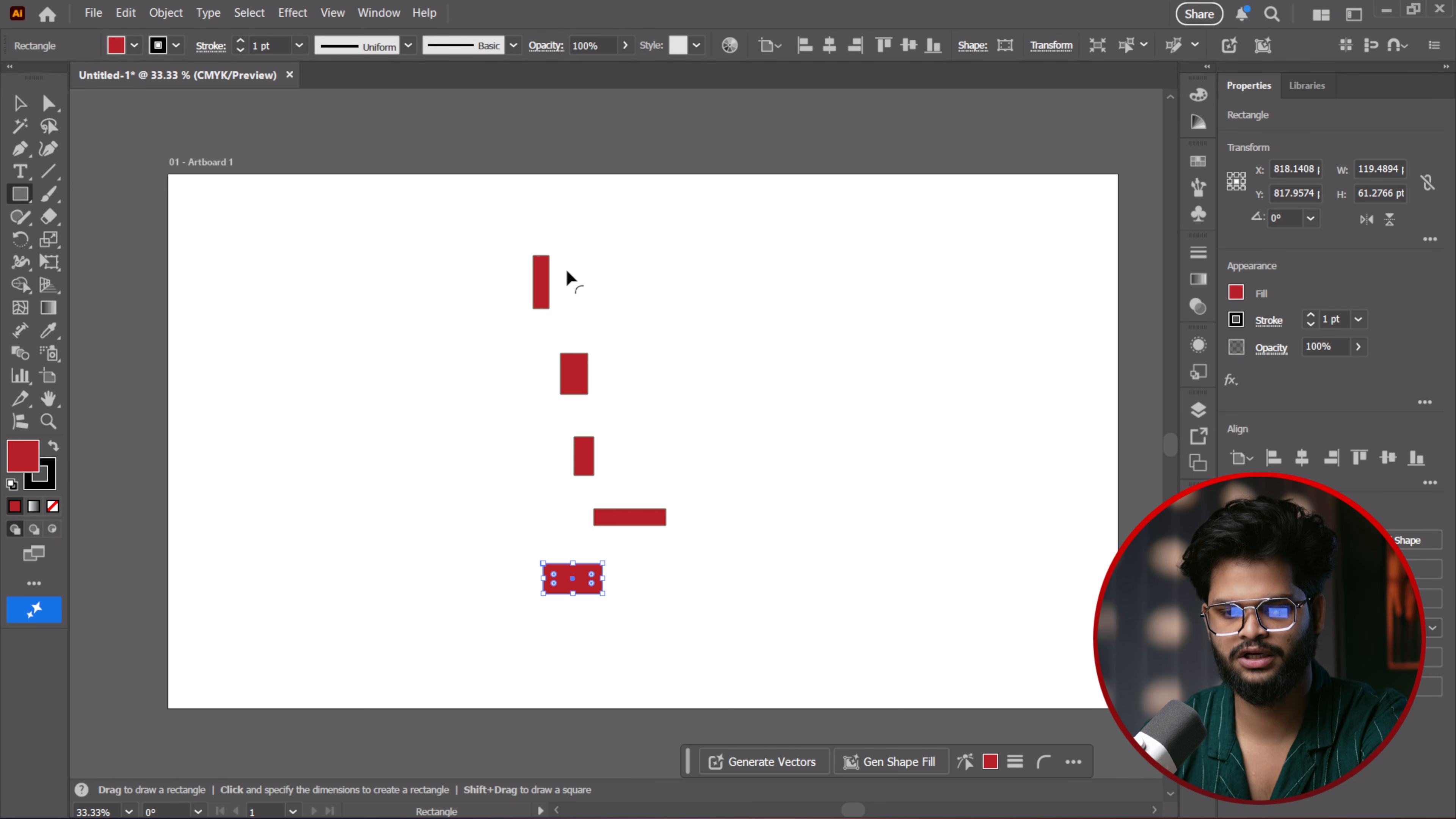
Change the fill of the bottom rectangle to the blue-violet color 2f21b5
click(546, 284)
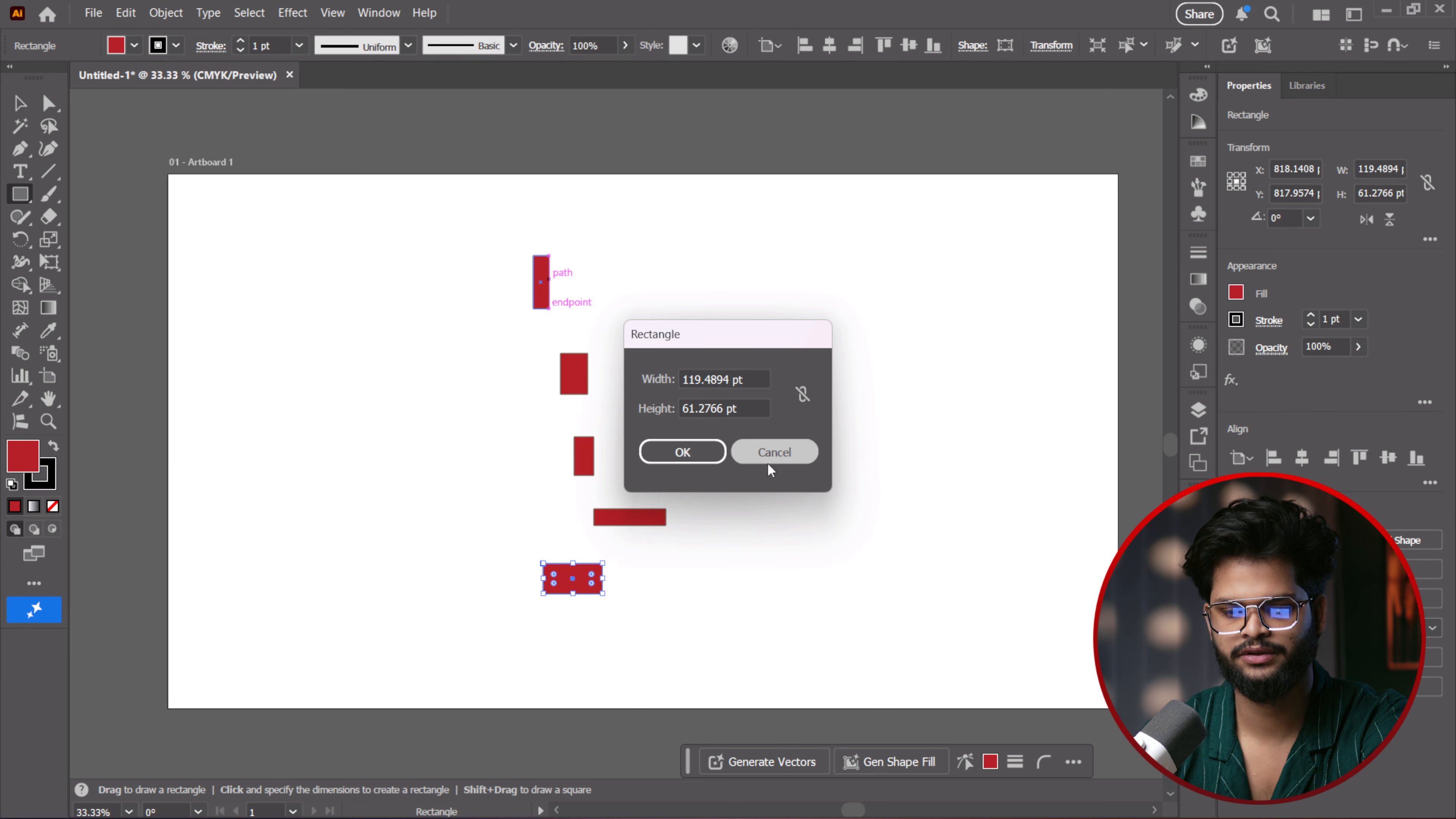
click(774, 452)
double_click(44, 463)
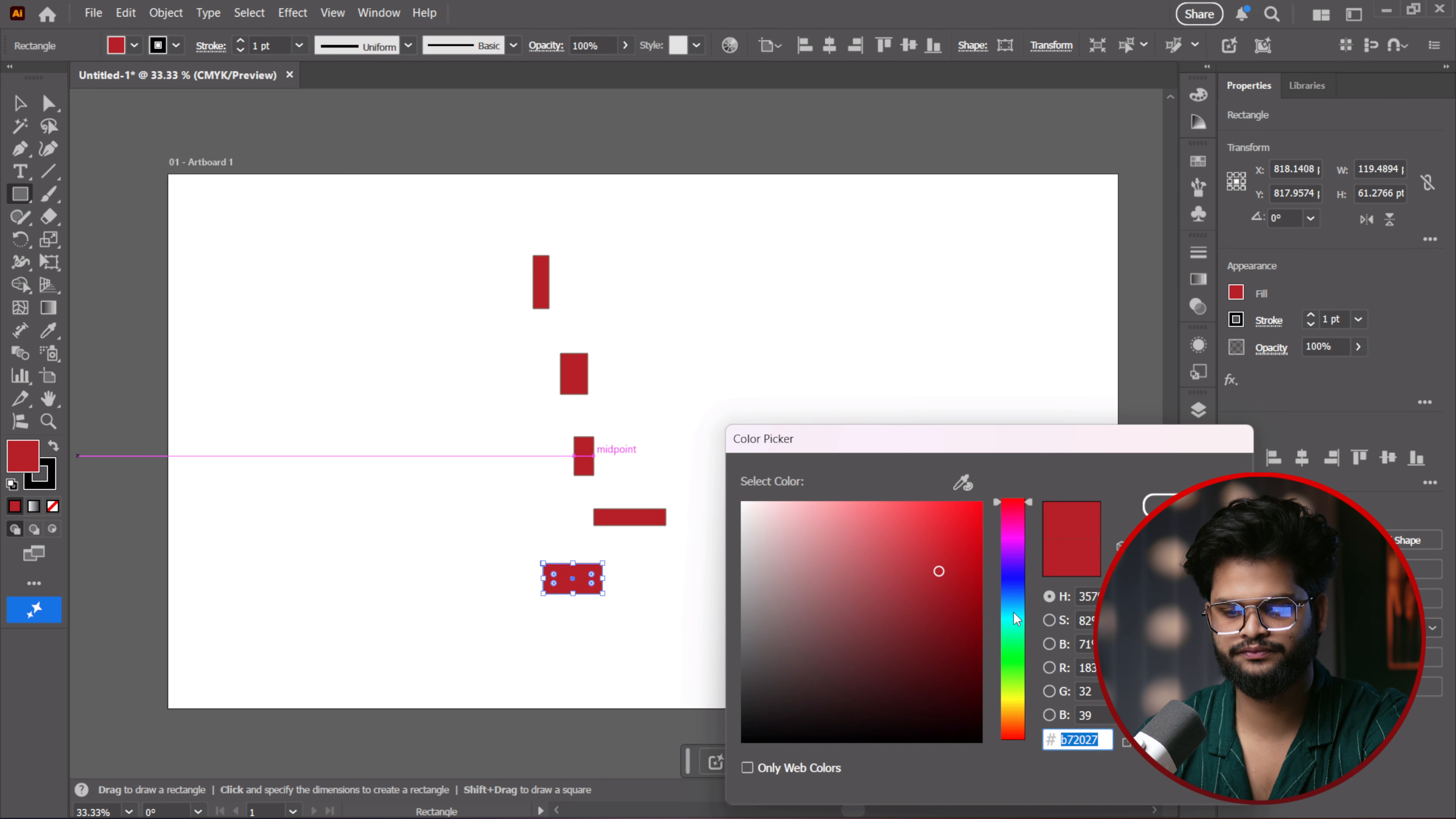
text(2f21b5)
click(1159, 504)
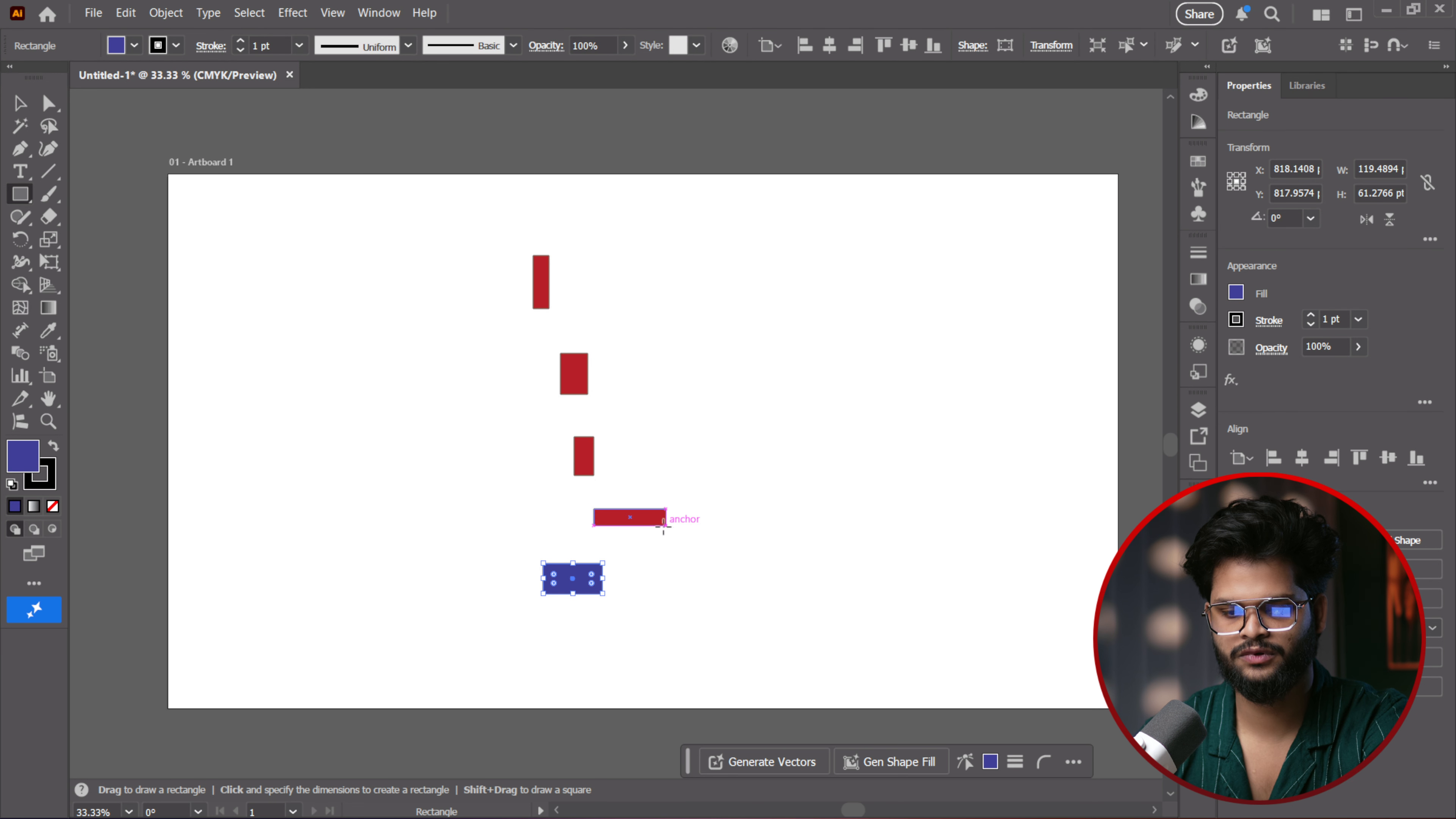
Select the thin wide rectangle above the bottom one and fill it with blue 2136b5
key(v)
click(647, 523)
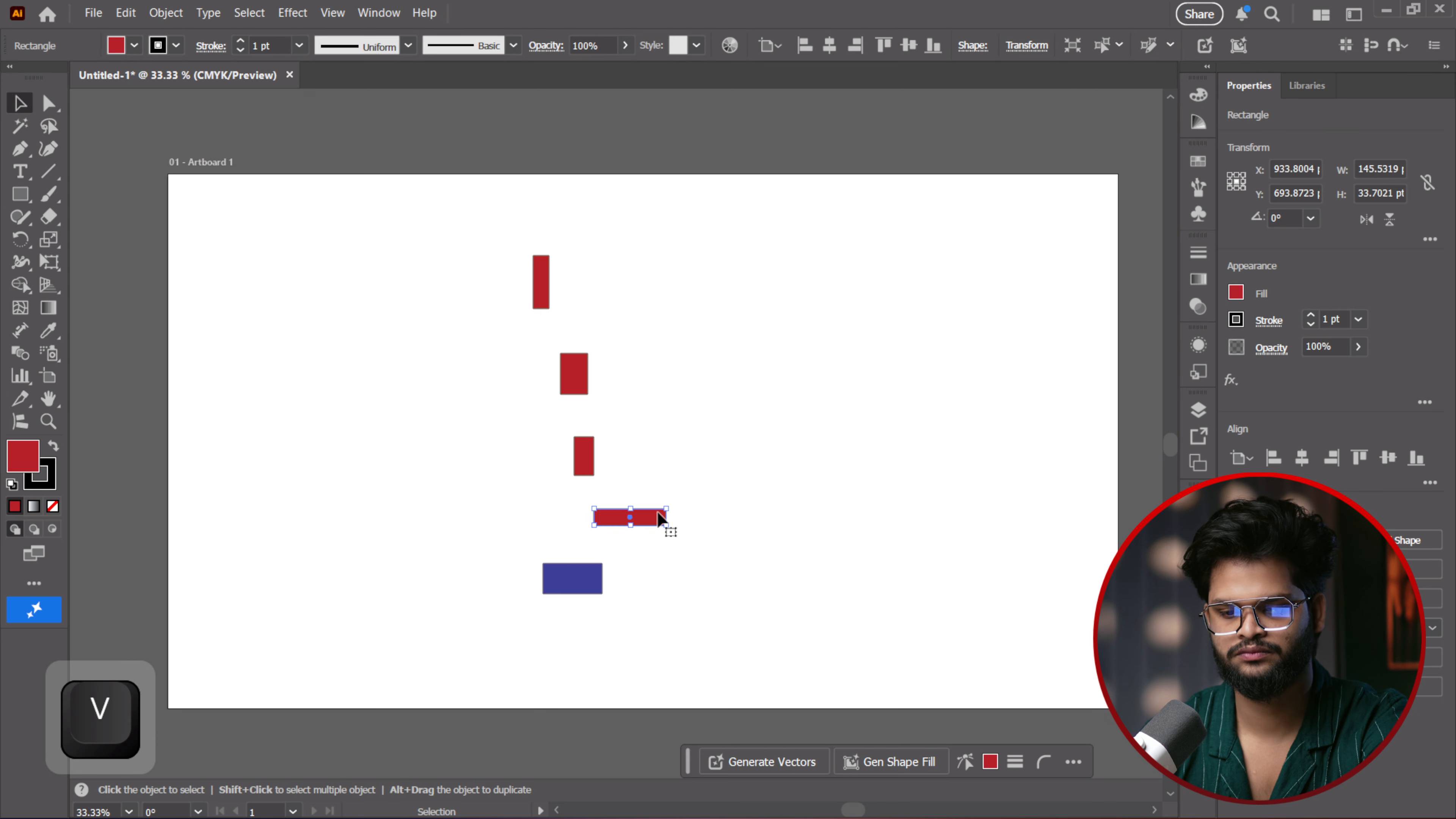
double_click(22, 465)
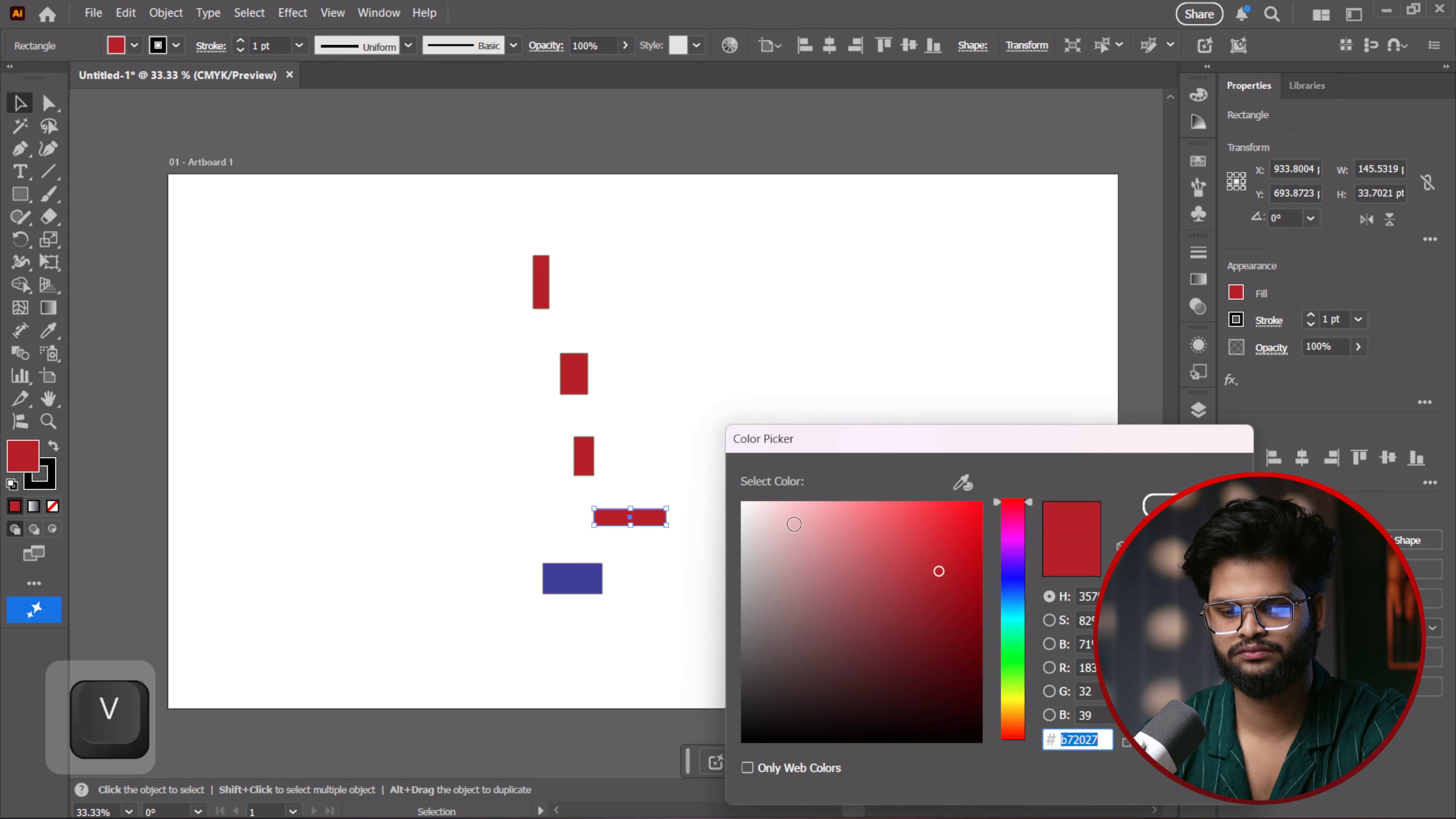
text(2136b5)
click(1159, 504)
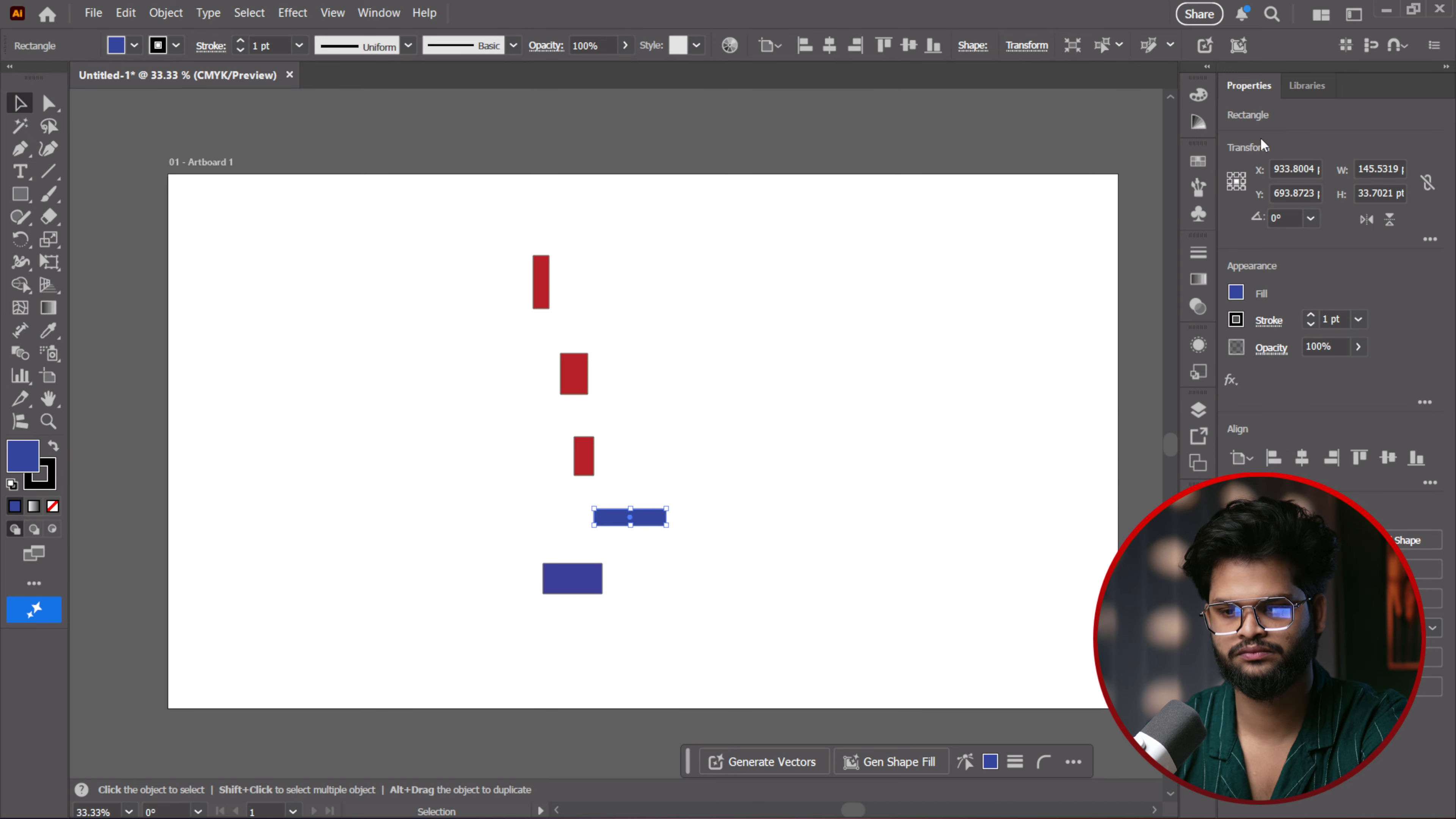
Use recent colors to fill the thin wide rectangle with orange and the small rectangle above it with light teal
click(1205, 99)
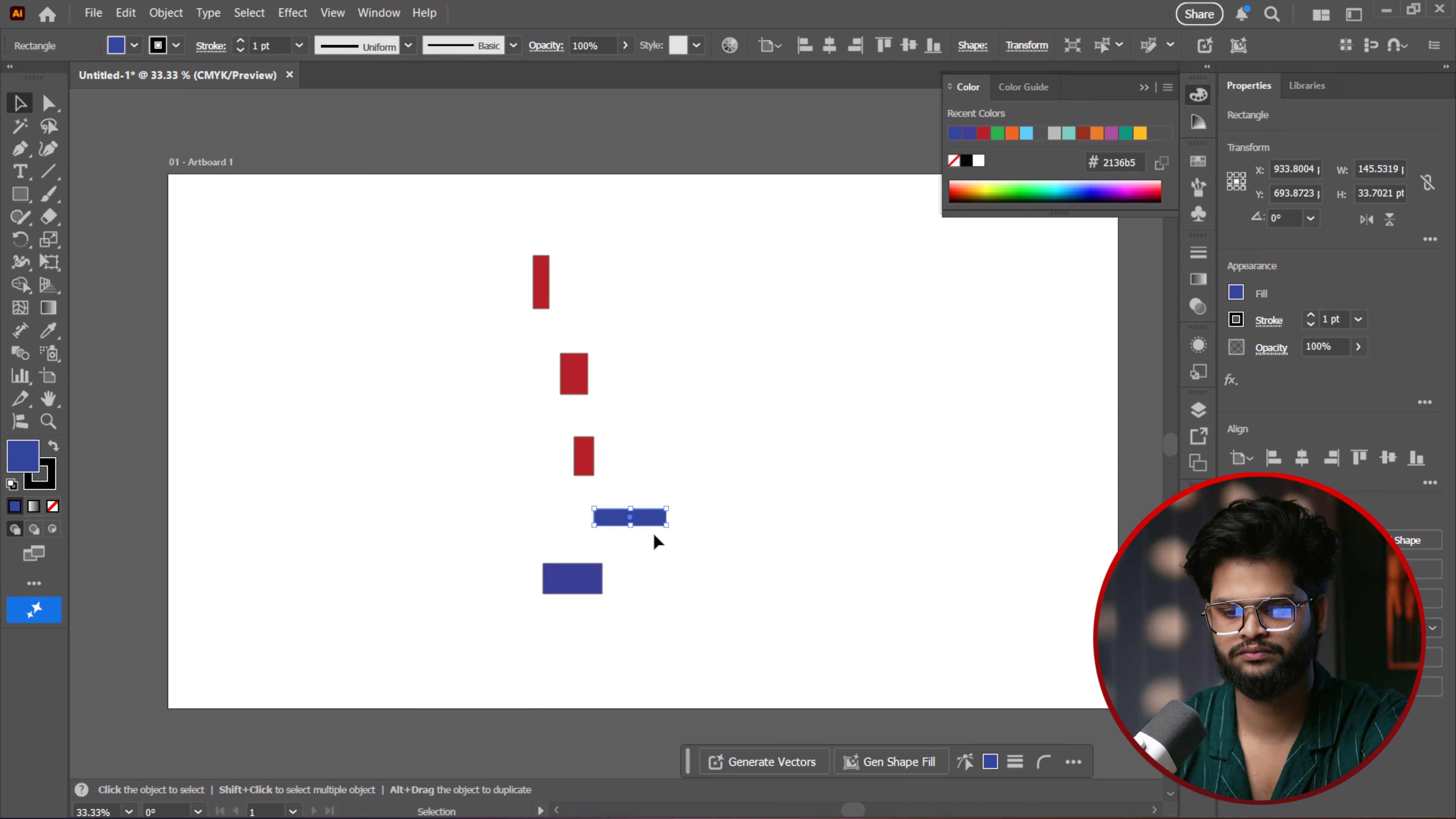
click(1012, 137)
click(583, 456)
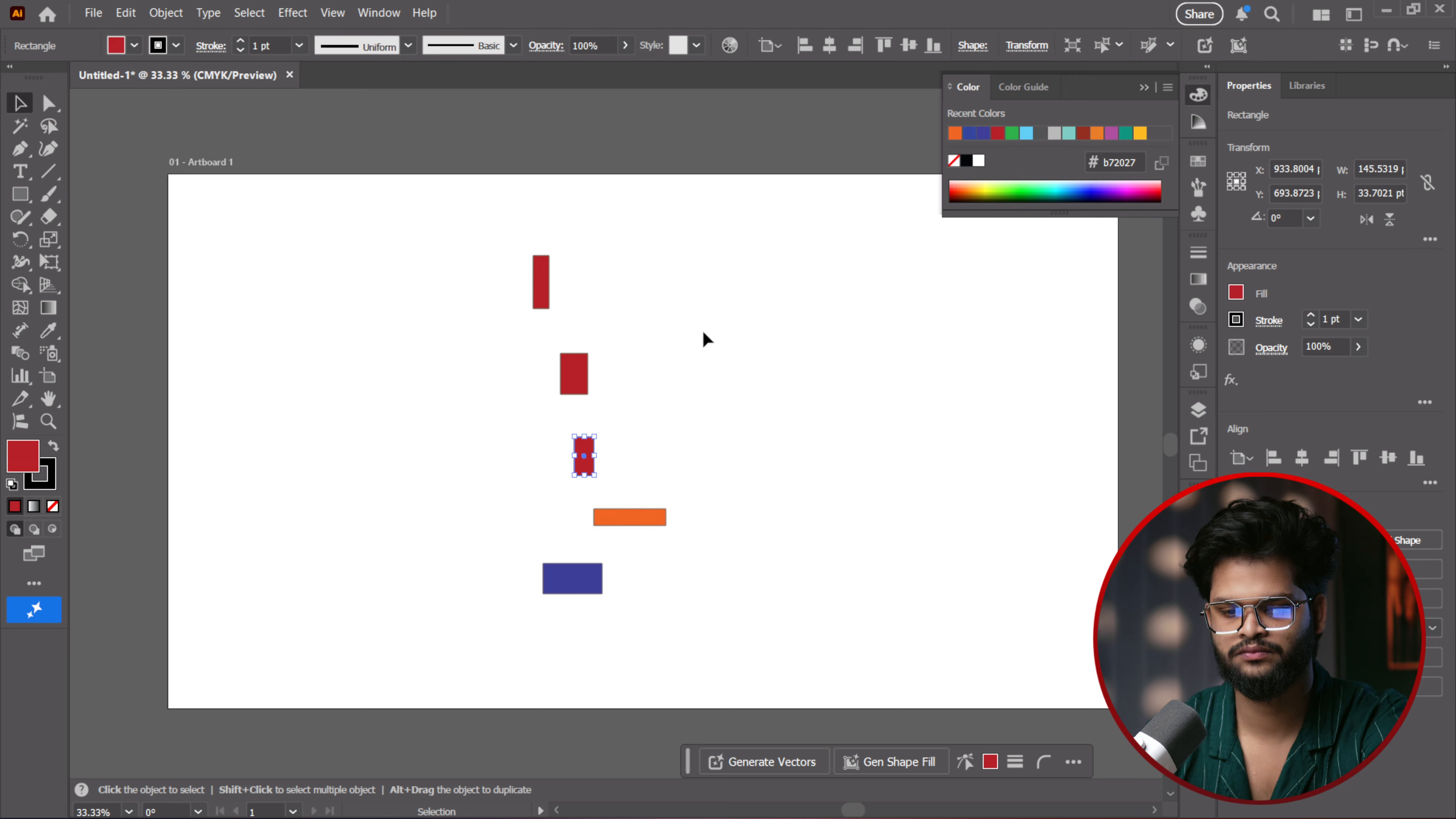
click(1068, 134)
Fill the second rectangle from the top with dark green and the top one with yellow febe18, then deselect and hide the color settings
click(573, 374)
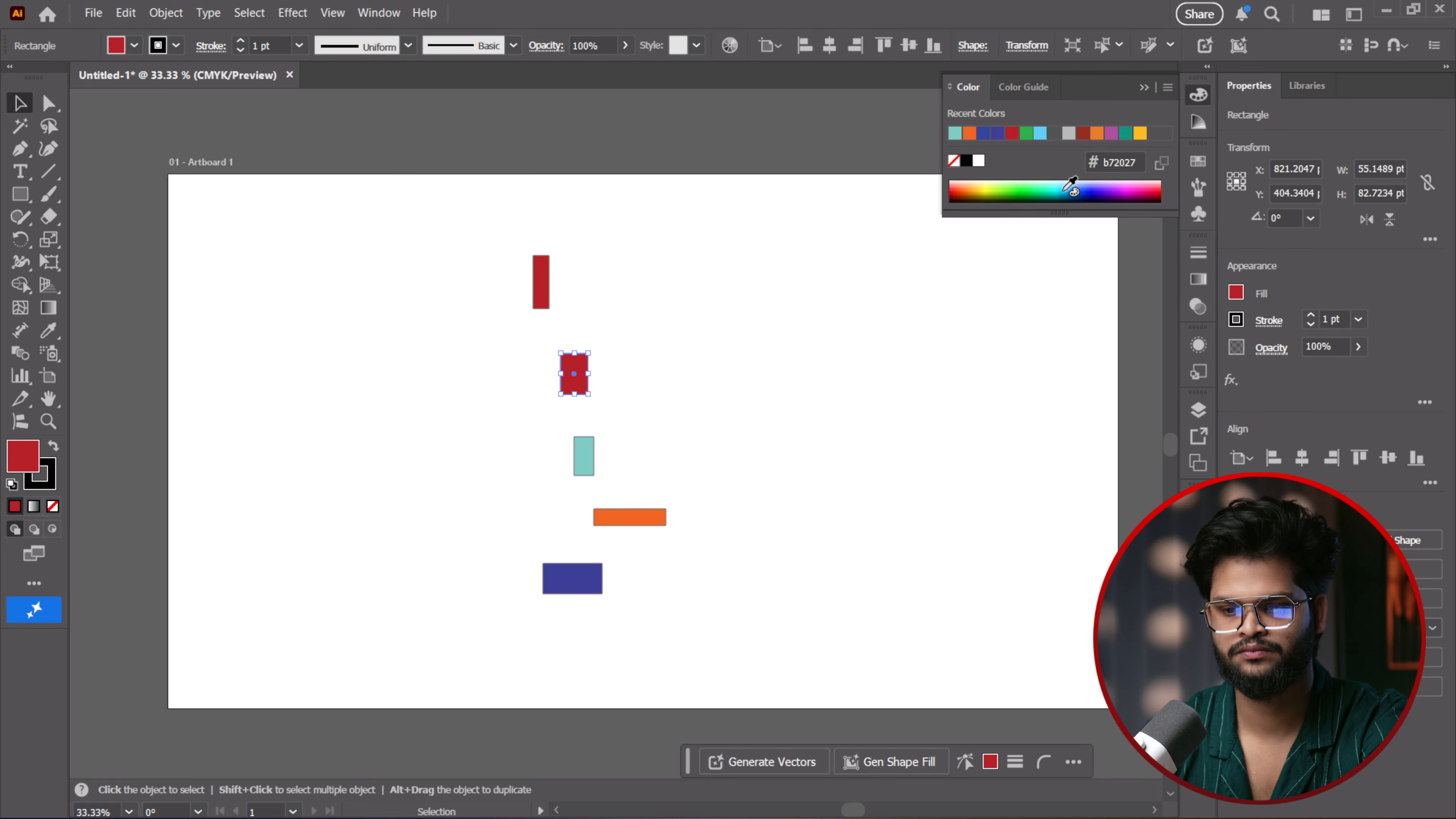
click(1125, 133)
click(543, 284)
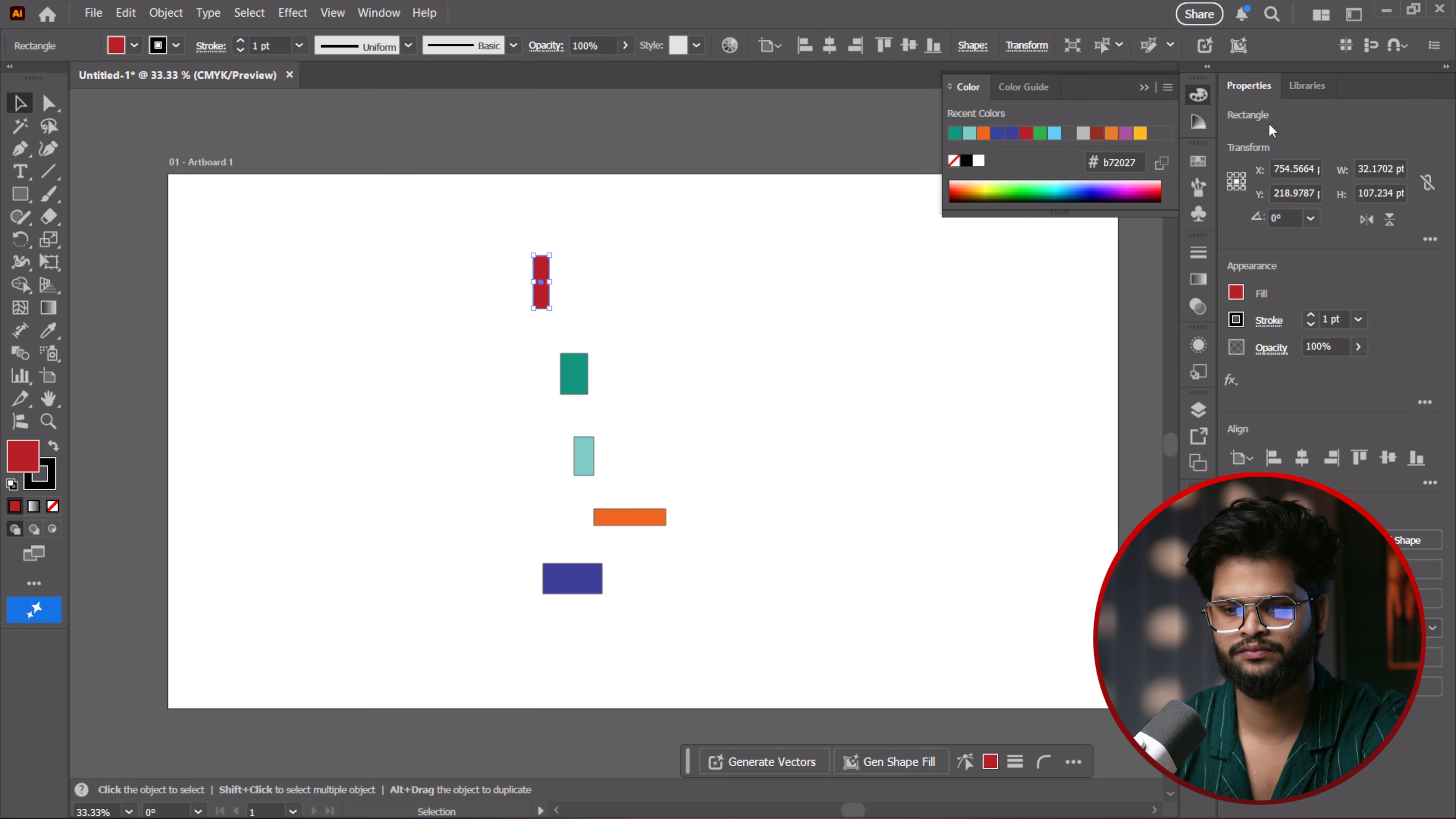
click(1139, 134)
click(819, 390)
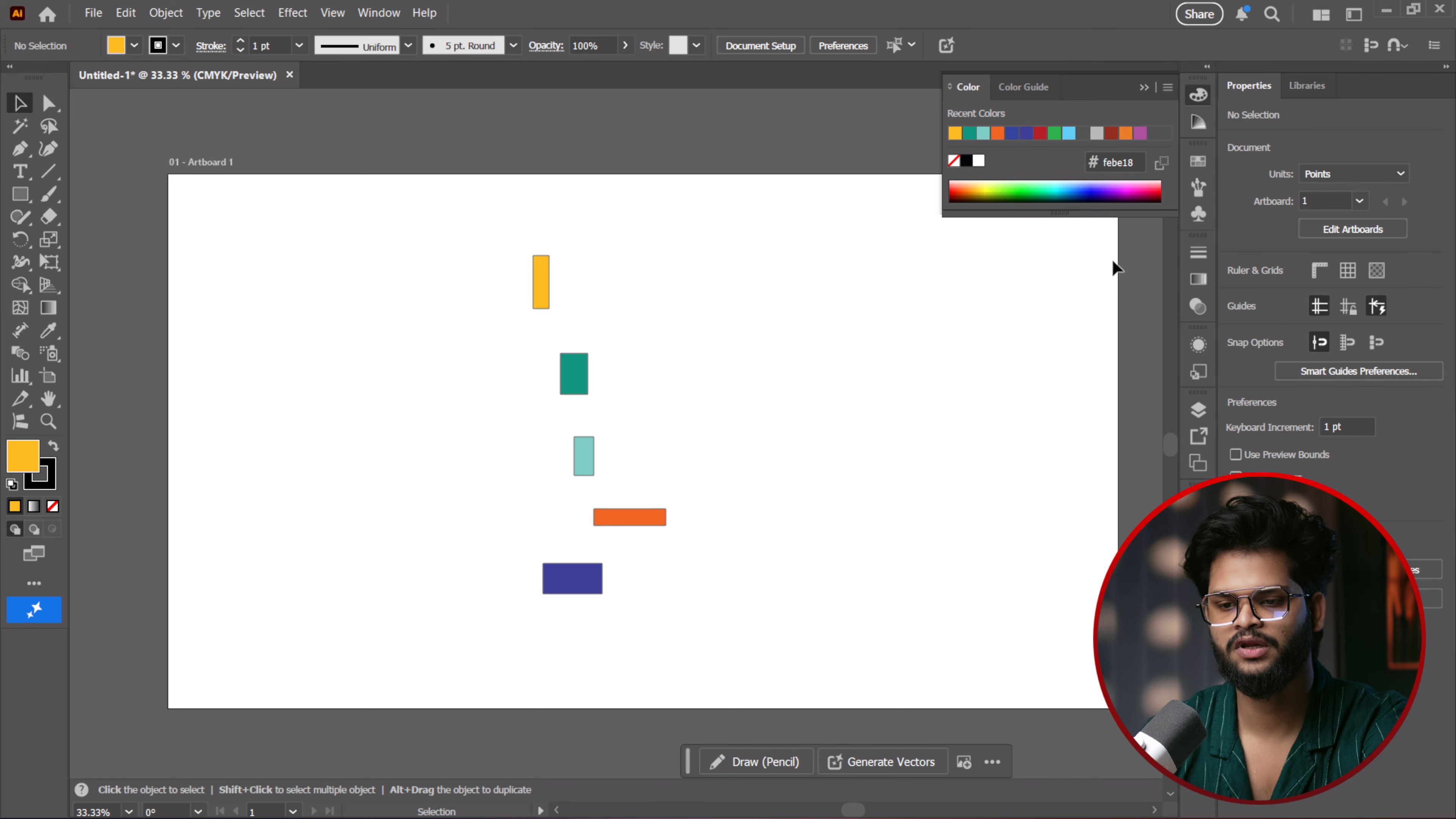
click(1144, 88)
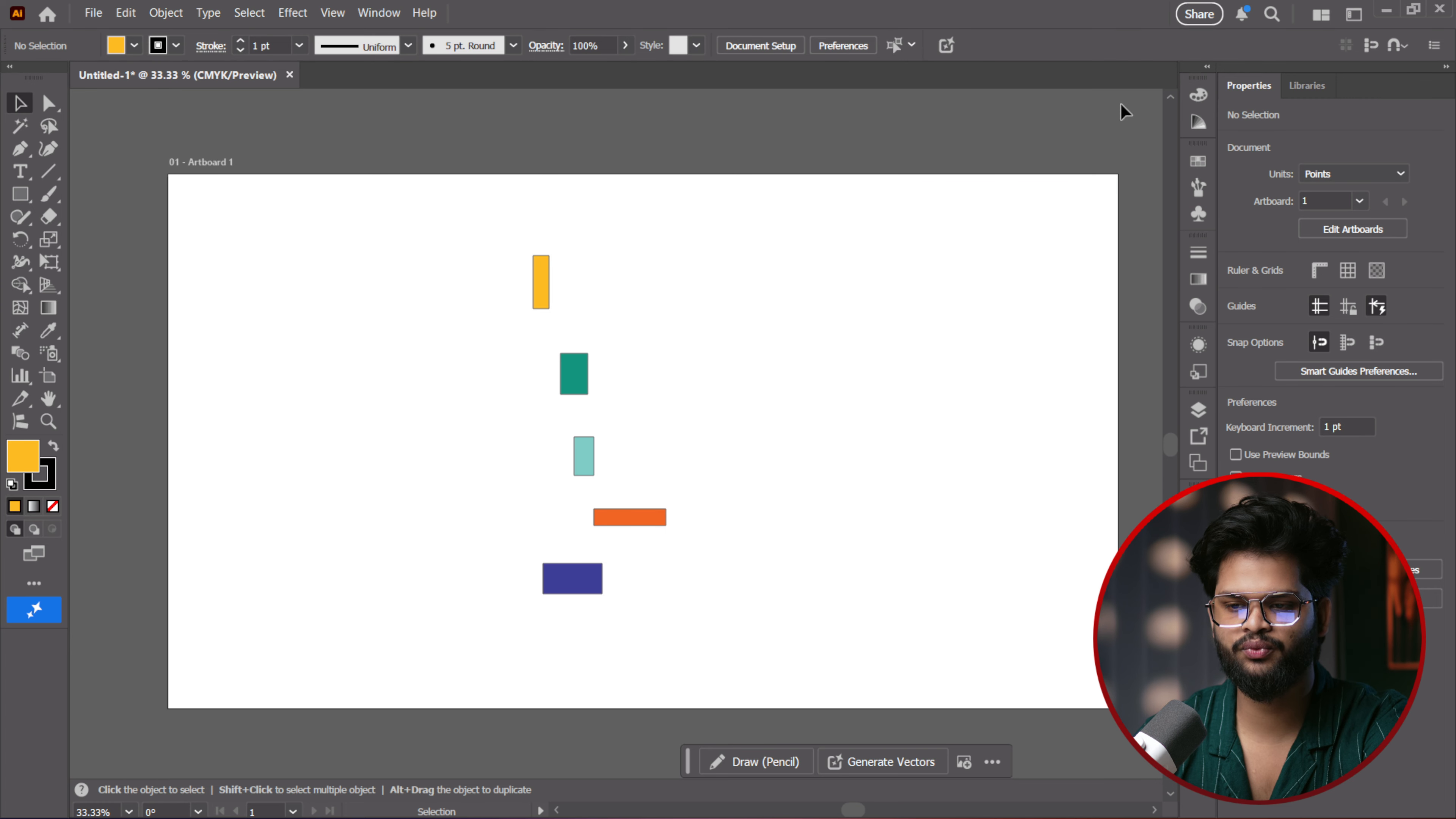
drag(556, 217, 730, 598)
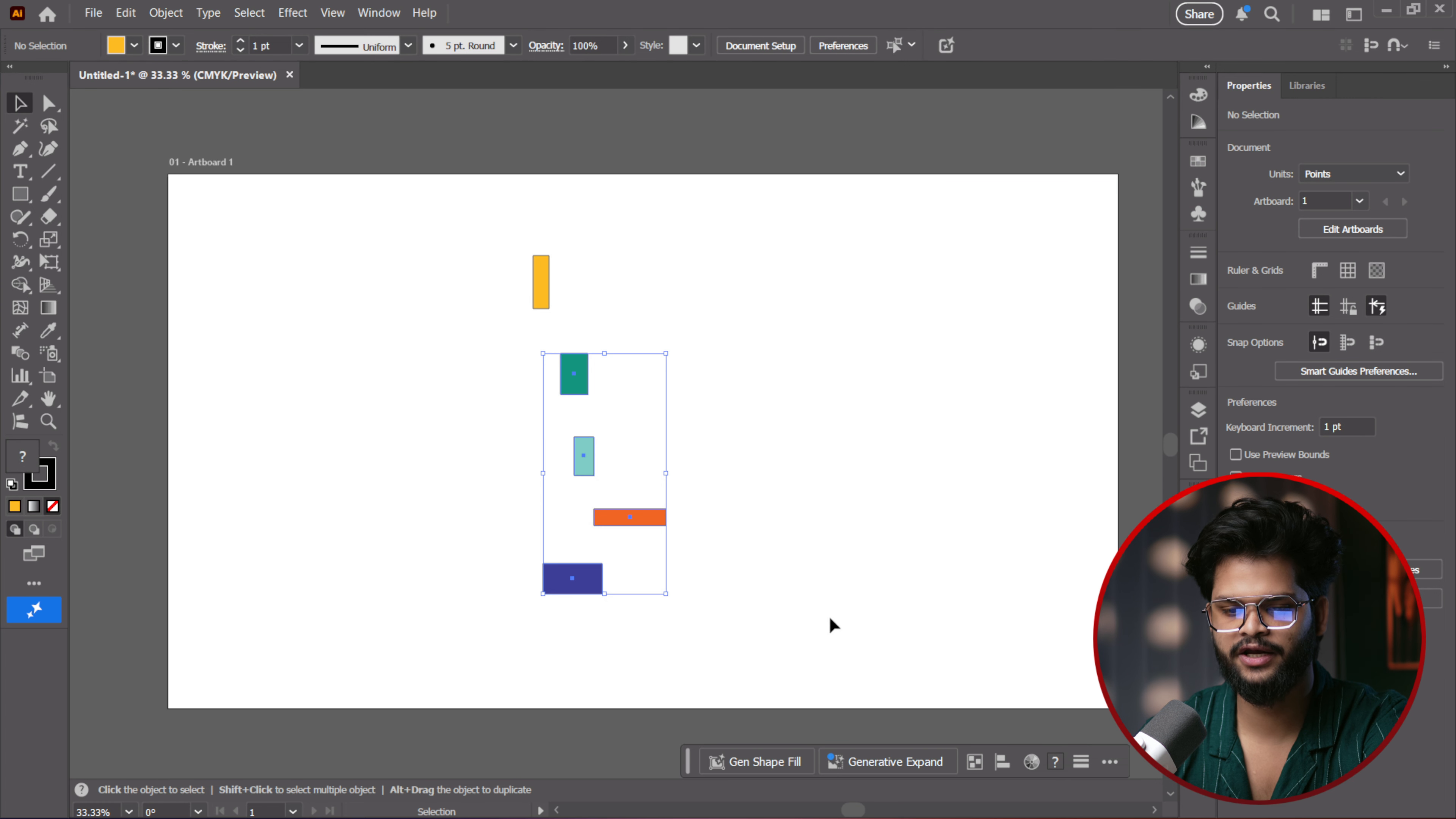
click(777, 372)
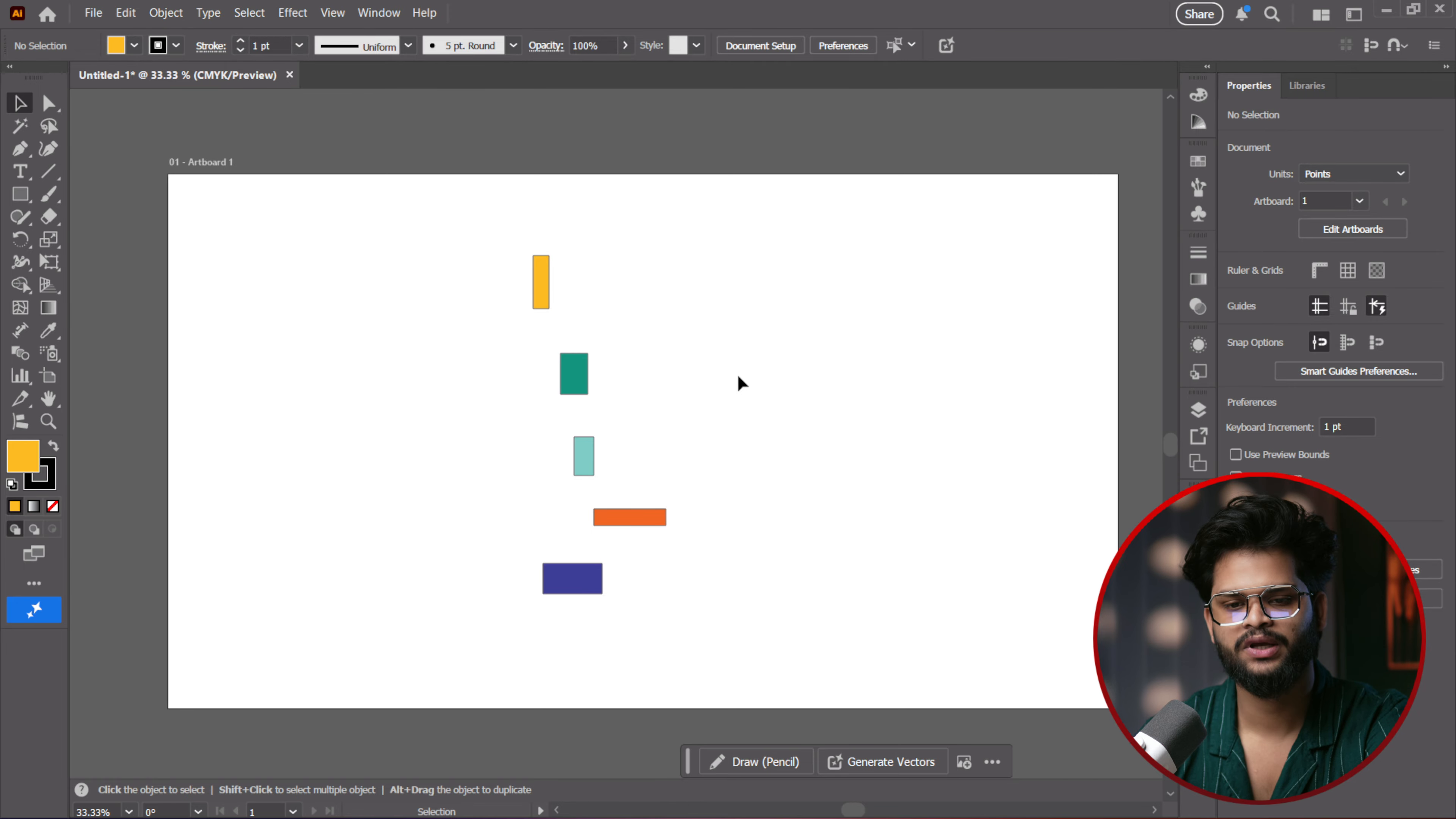
Display the Align options and place them beside the column of rectangles
click(378, 13)
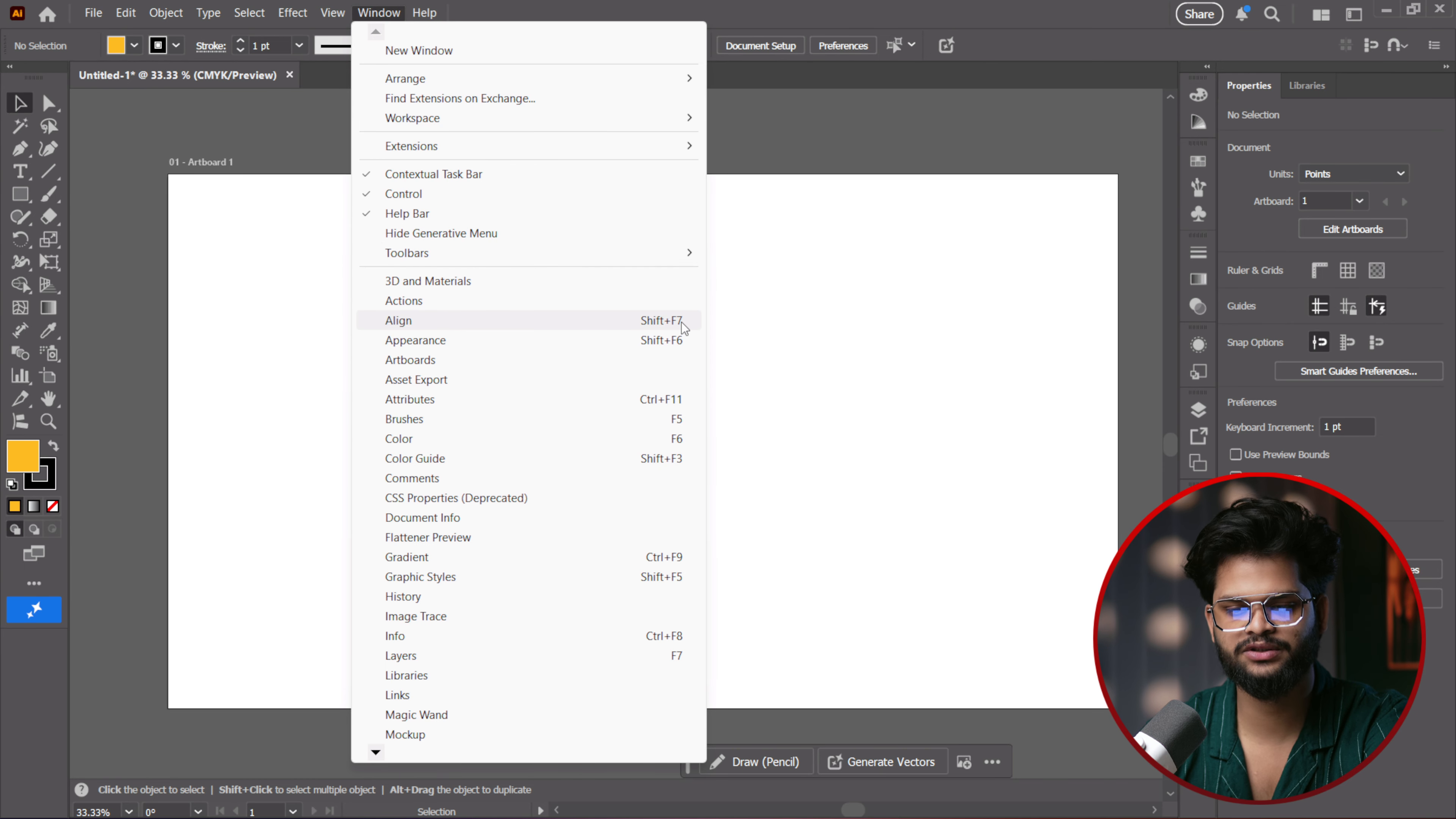
click(589, 325)
drag(1068, 265, 947, 232)
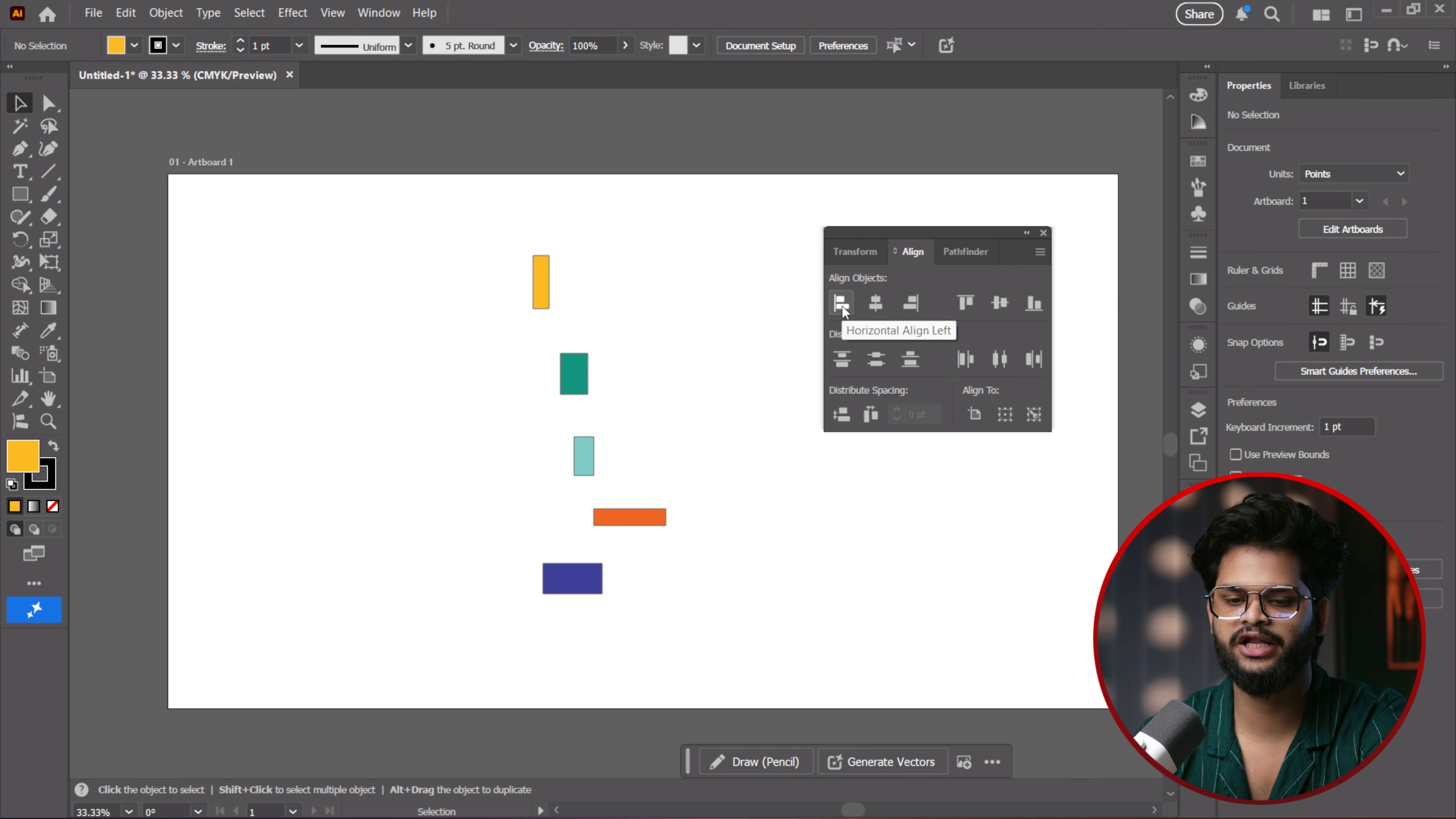
Select all five rectangles and align them horizontally to the left, to the right, and finally to the center
drag(448, 206, 705, 626)
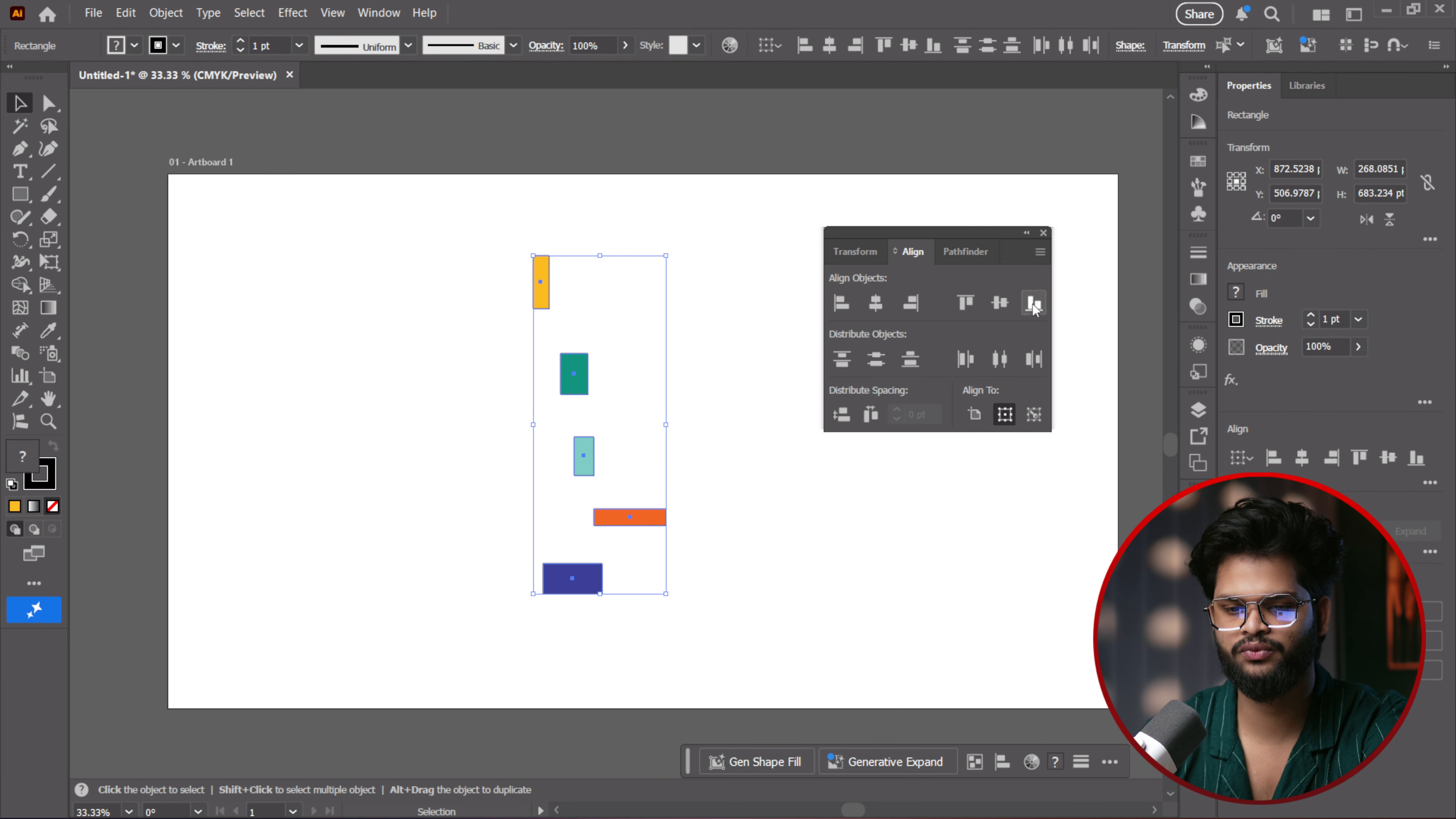
click(840, 310)
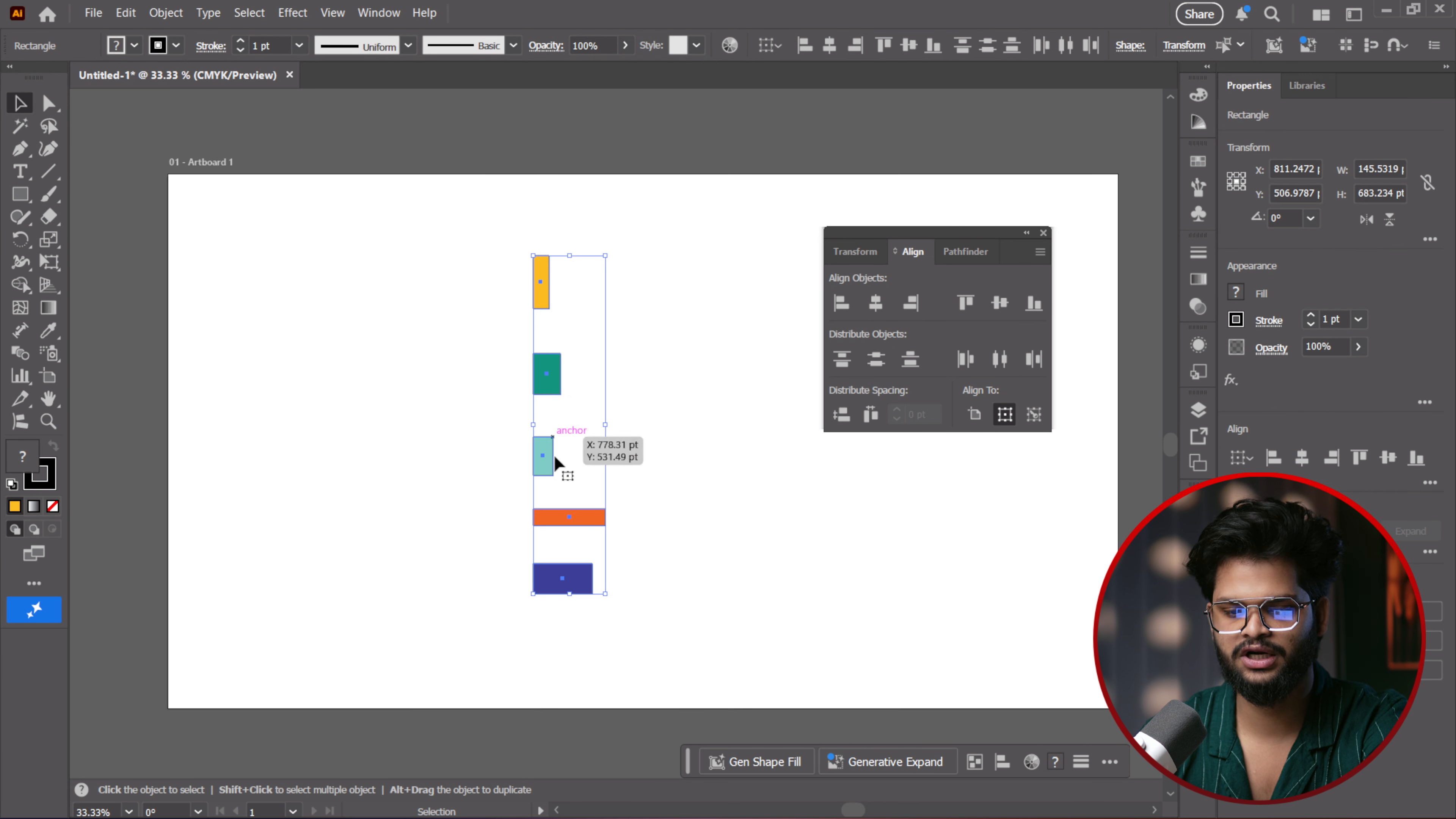
click(908, 311)
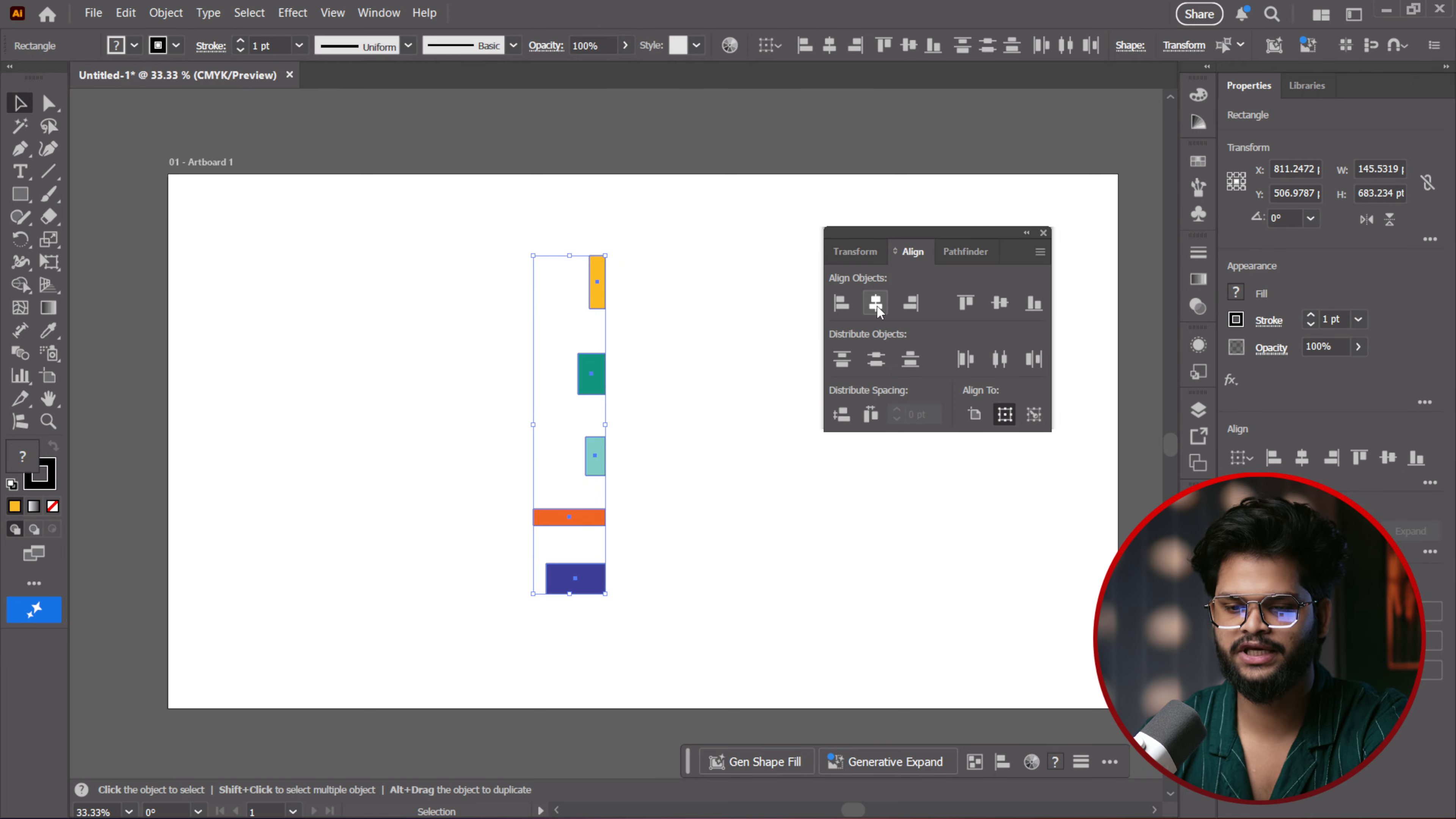
click(875, 304)
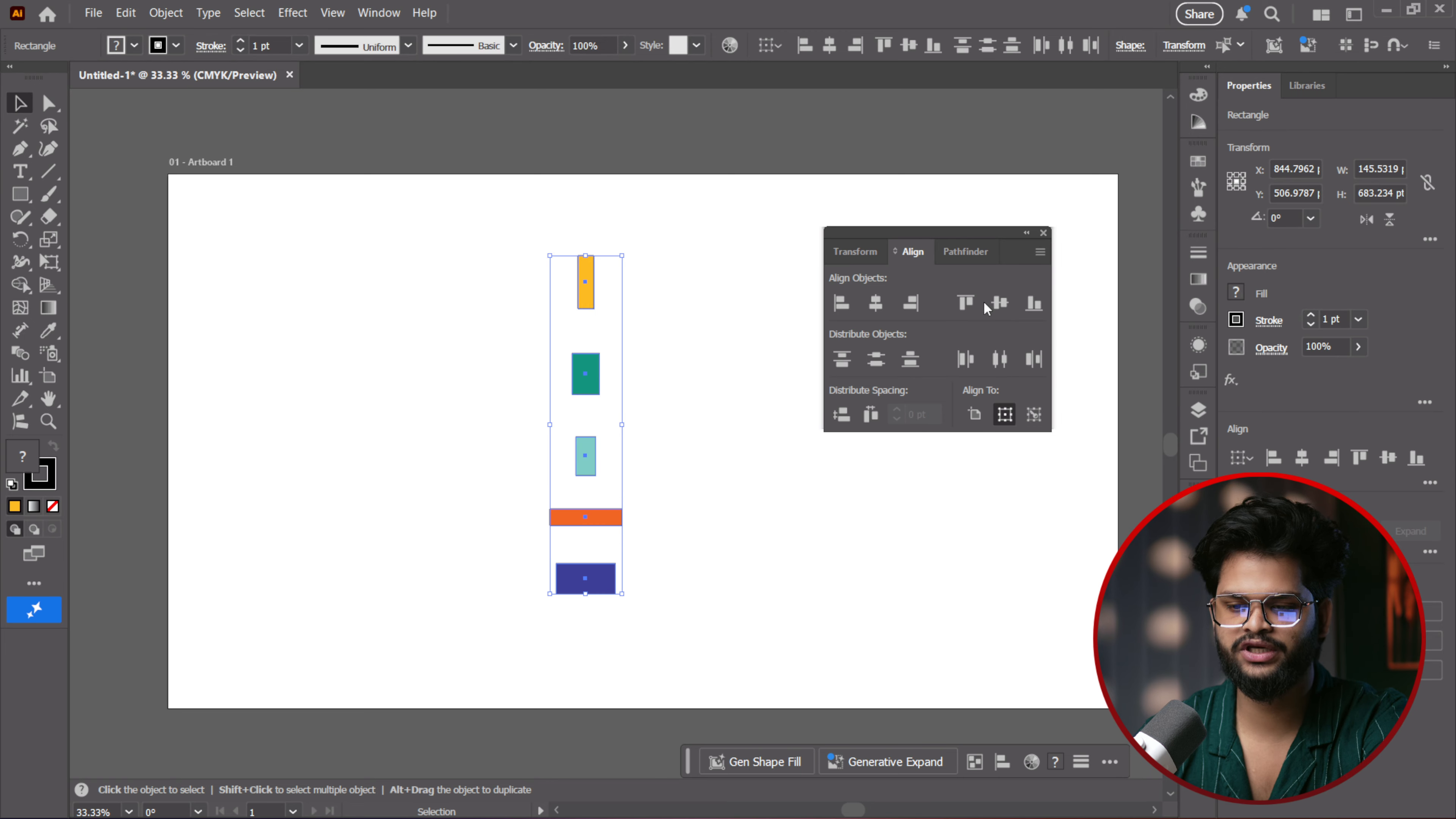
Rotate the rectangle column to about 270° so it forms a row, and align it vertically to the top, bottom, and finally center
drag(629, 248, 771, 471)
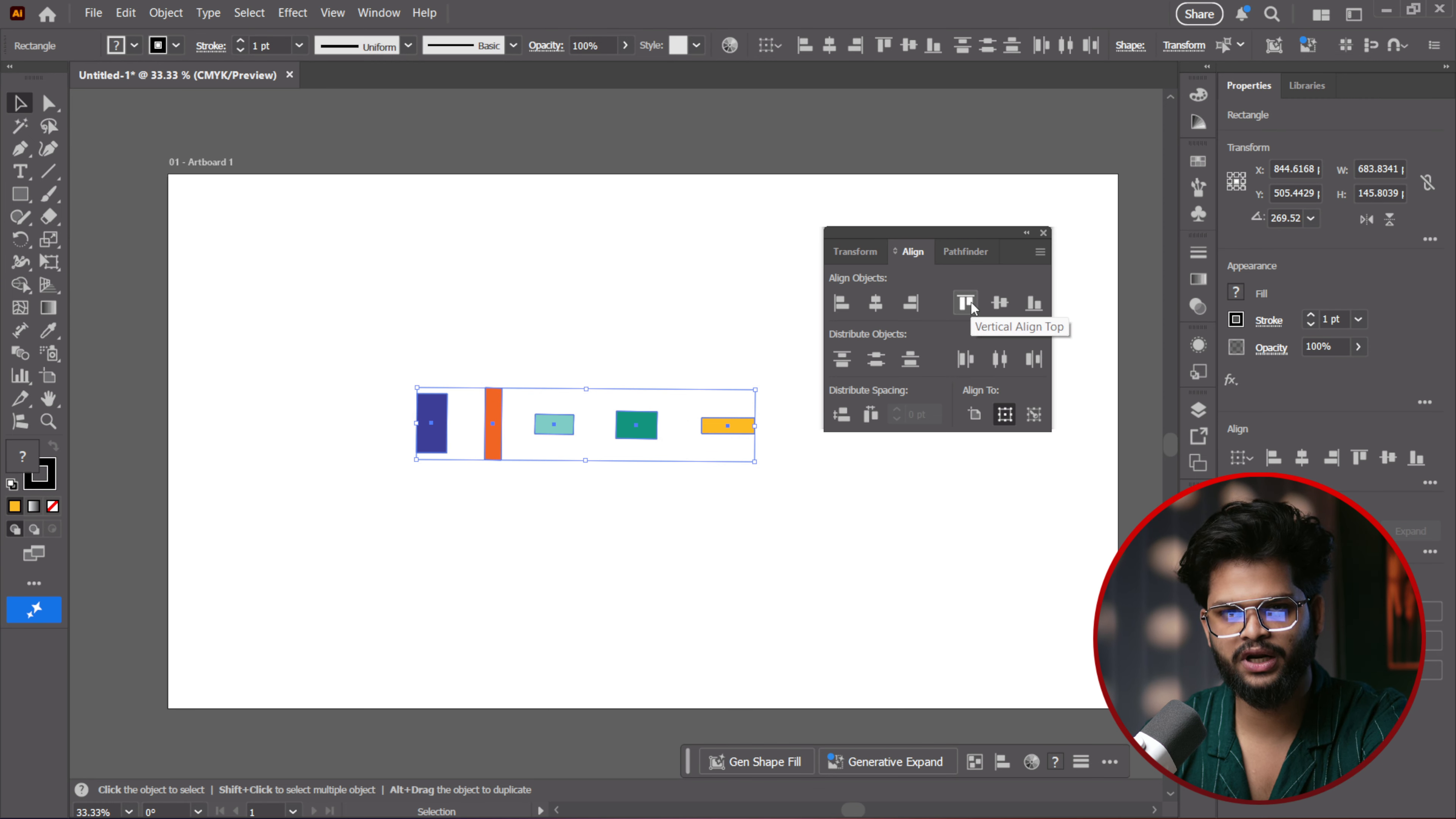
click(969, 305)
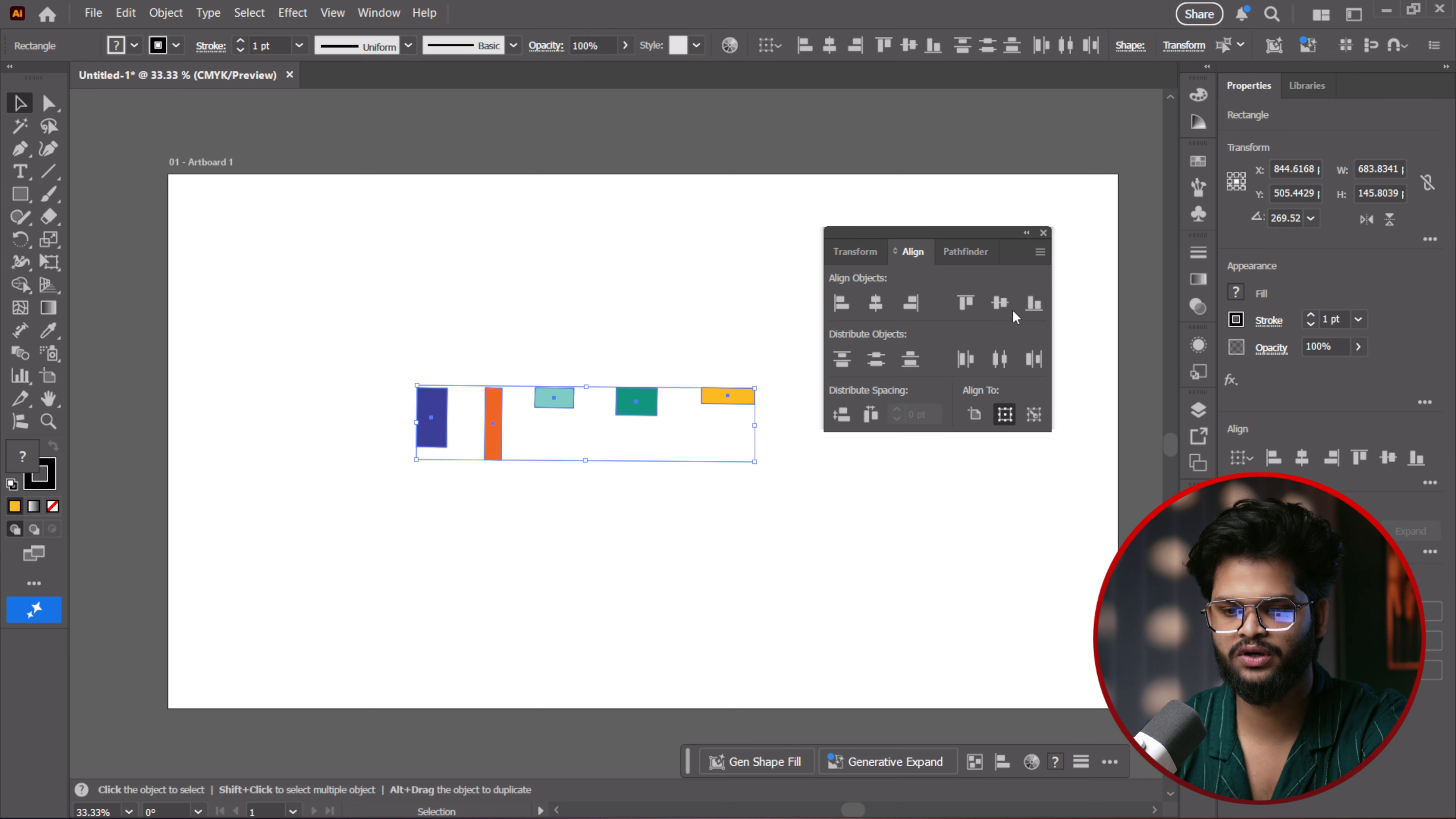
click(1033, 304)
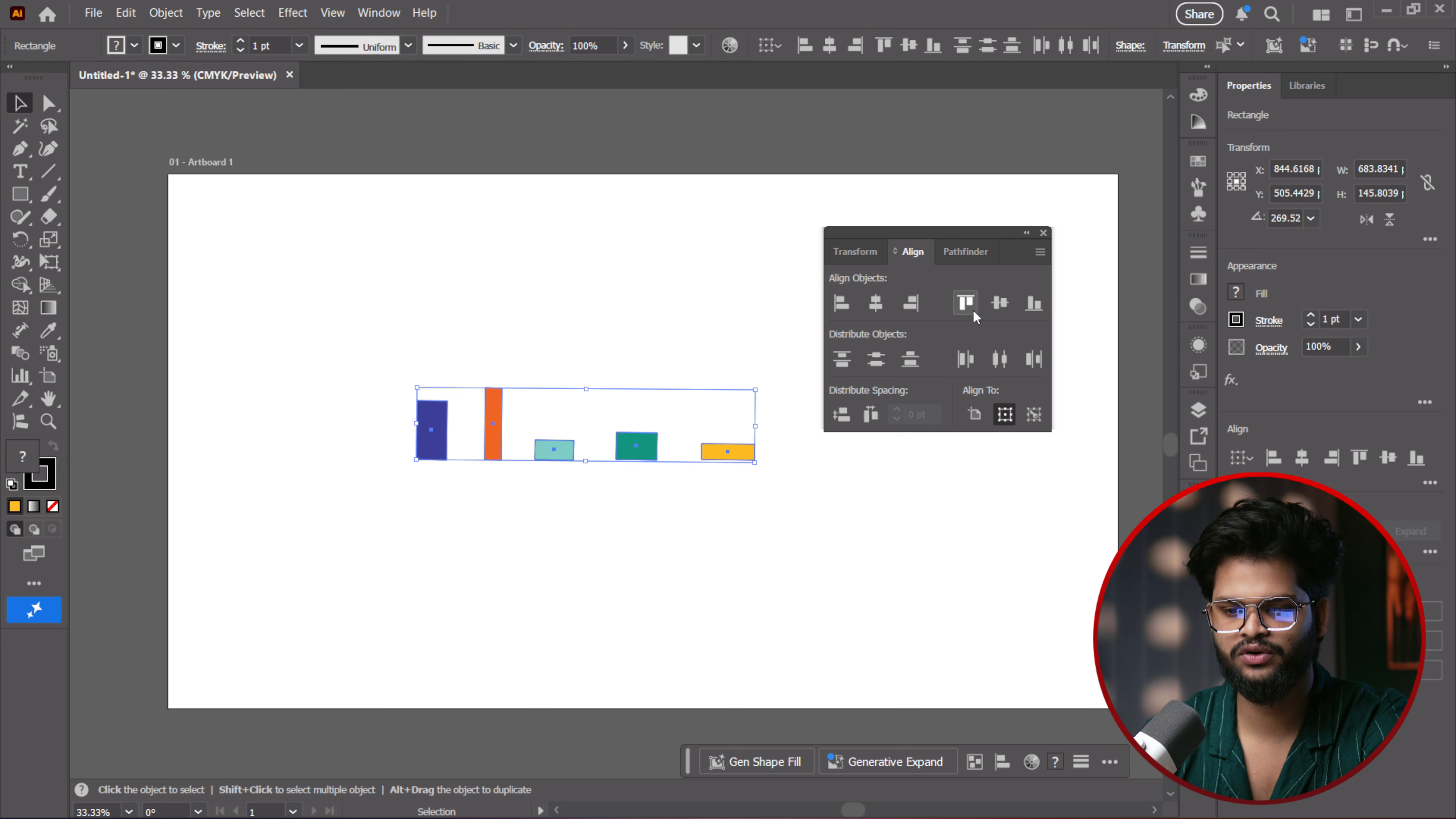
click(1001, 305)
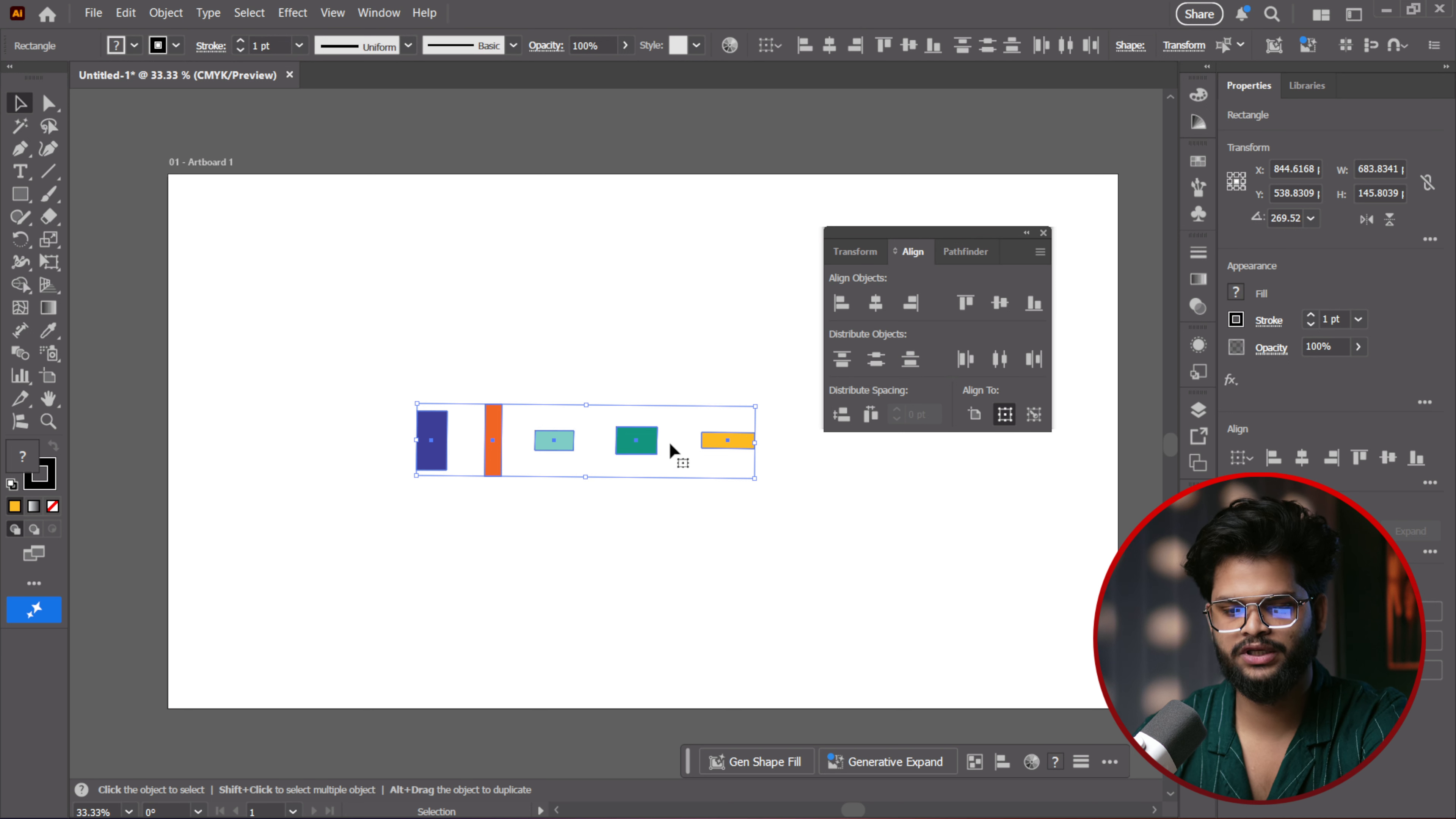
Rotate the rectangle row back into a column at about 359° and shift individual rectangles to make their spacing and alignment uneven
drag(758, 397, 539, 202)
drag(552, 265, 592, 339)
click(436, 247)
drag(590, 485, 588, 447)
drag(591, 539, 546, 528)
drag(585, 599, 594, 576)
drag(559, 530, 561, 493)
click(586, 379)
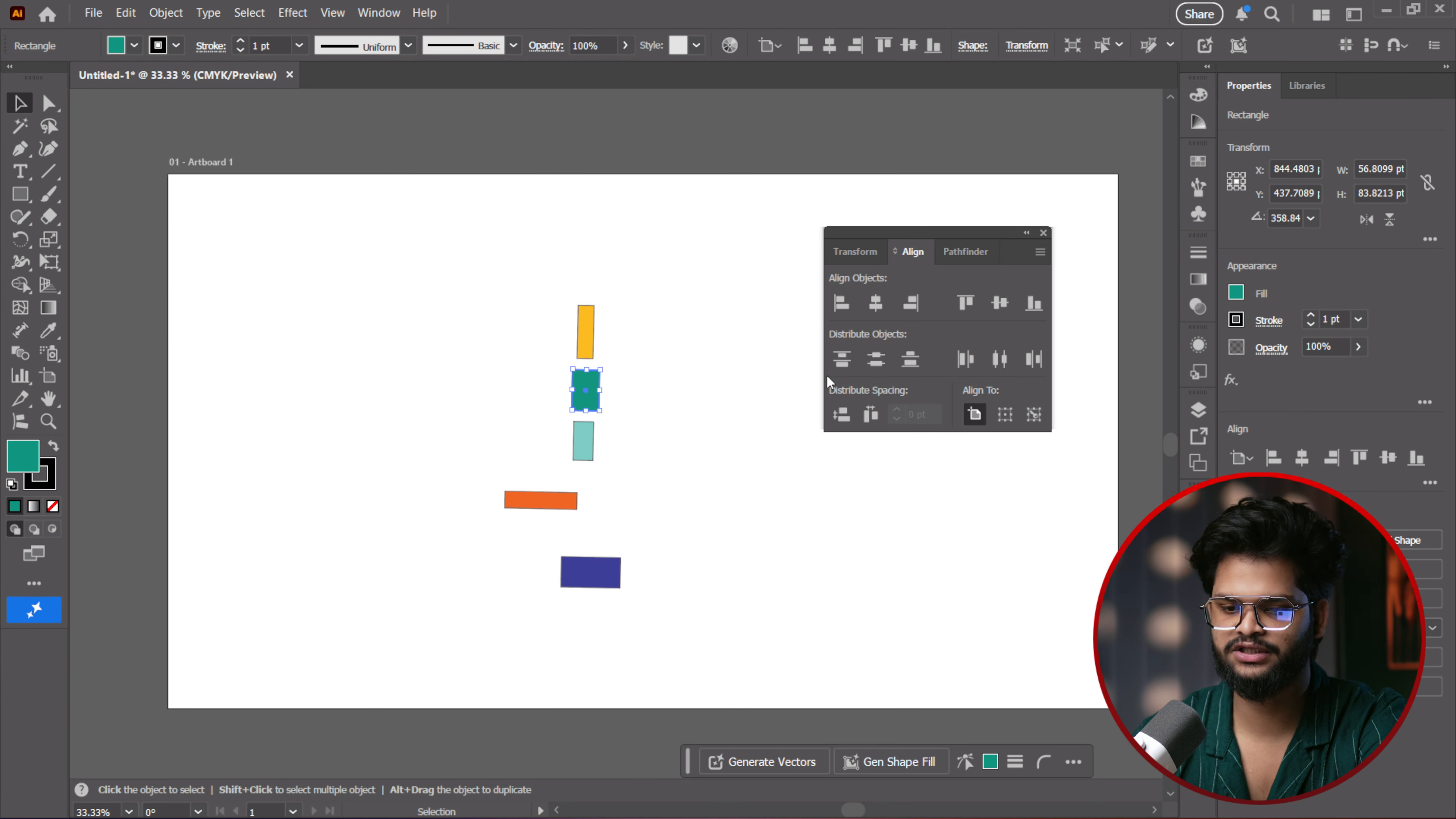
Select all five rectangles and distribute them vertically by top edges, centers, and bottom edges, undoing the last distribution
drag(482, 268, 759, 637)
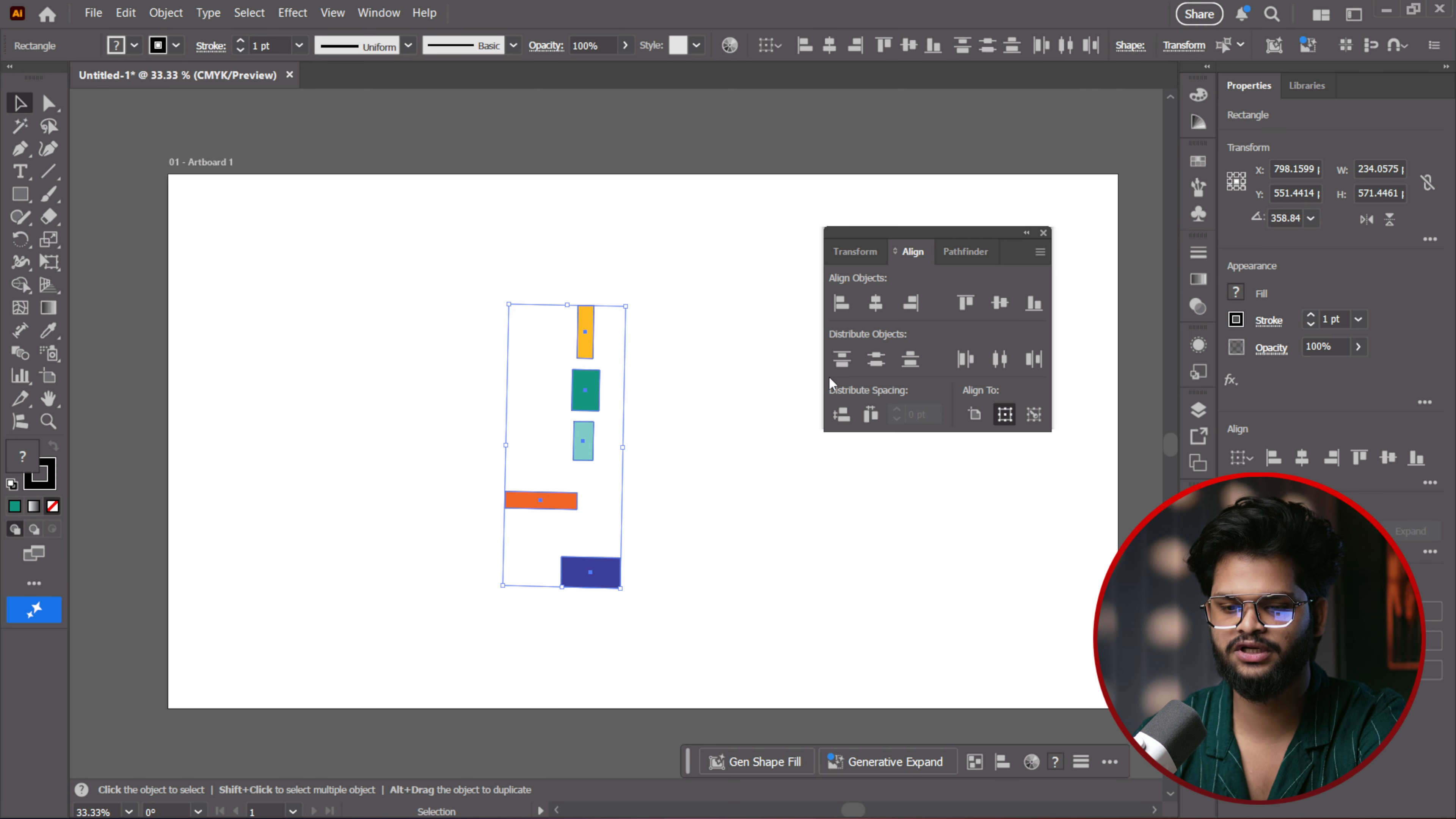
click(845, 360)
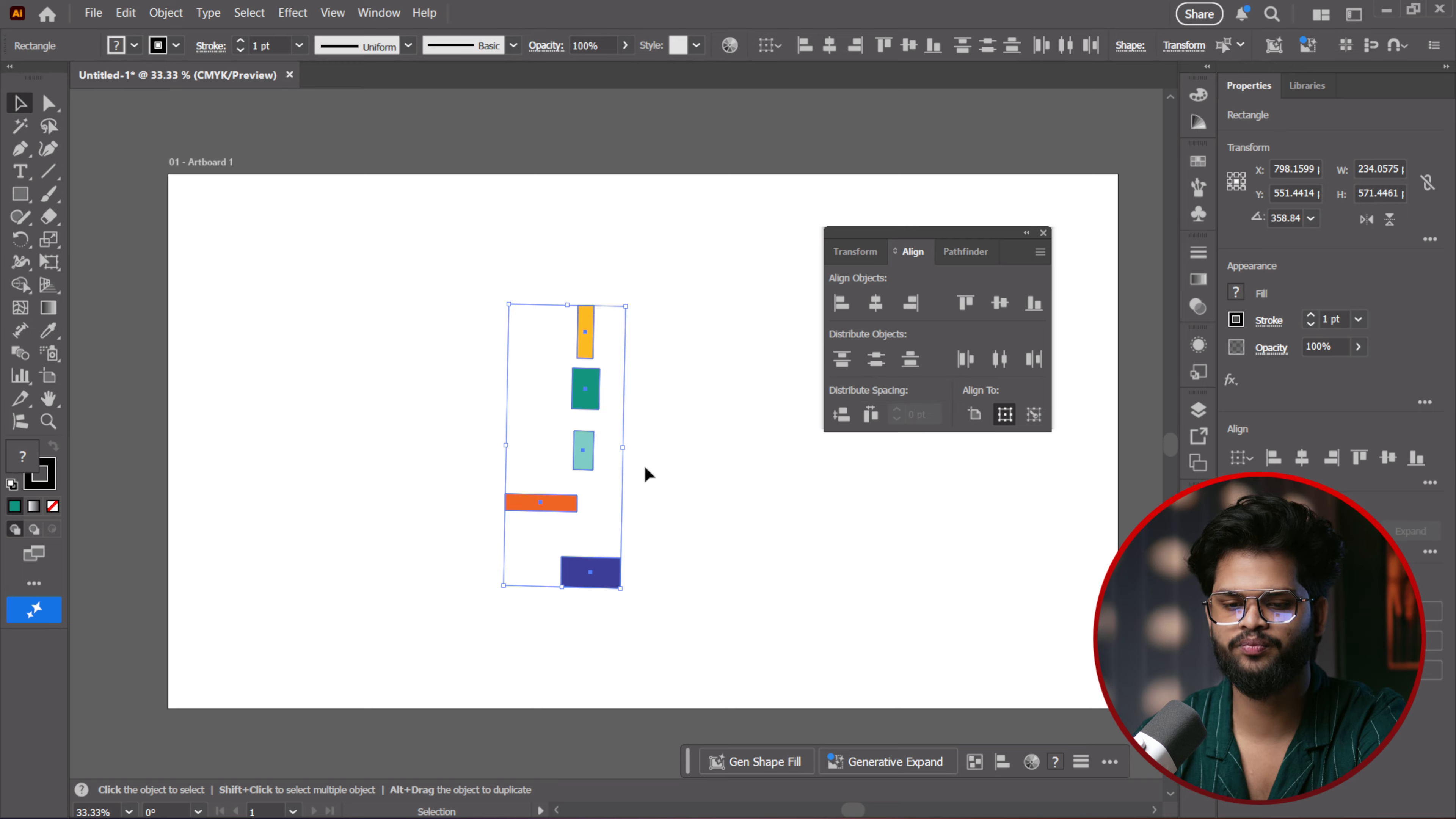
click(876, 359)
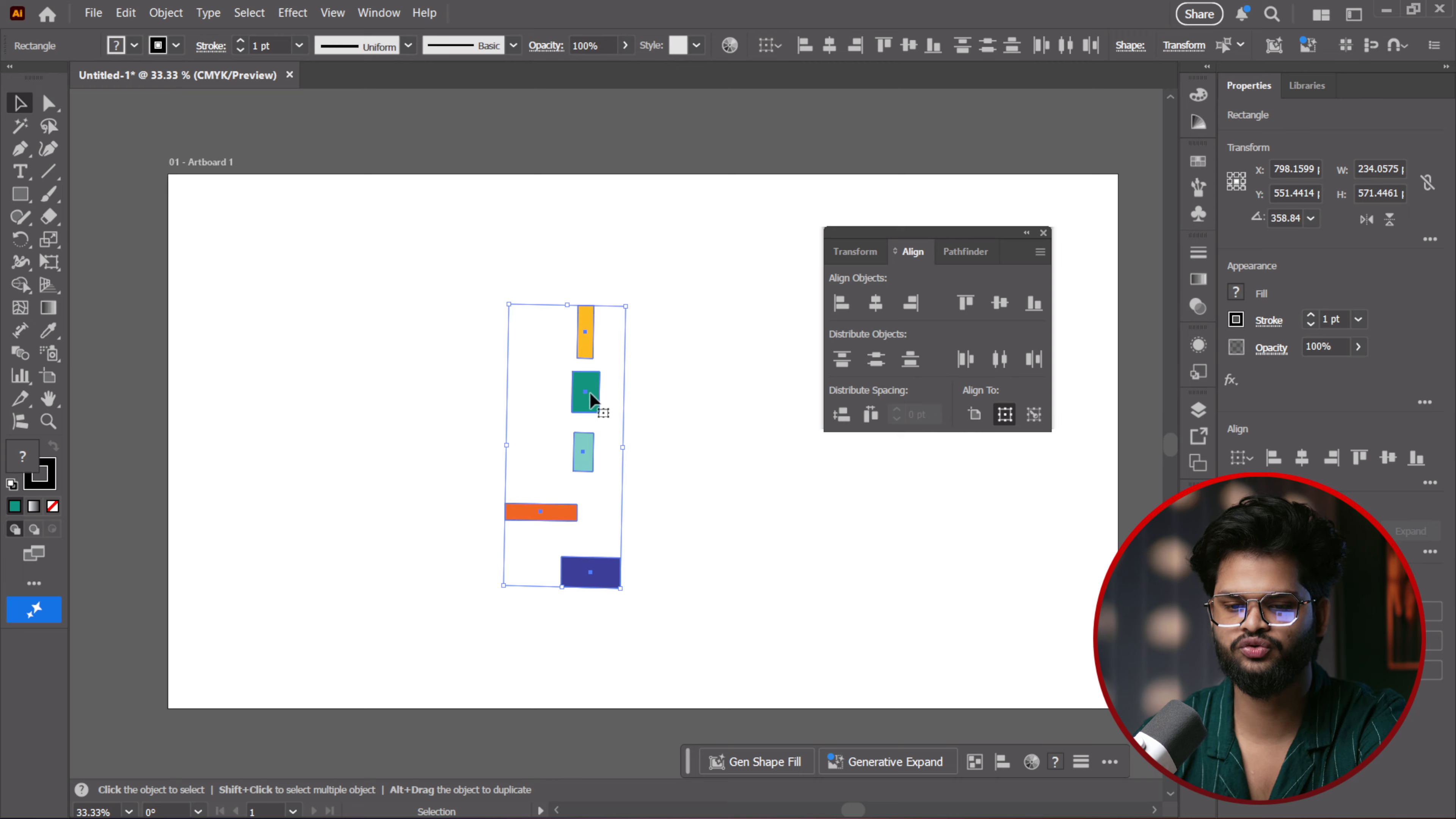
click(912, 363)
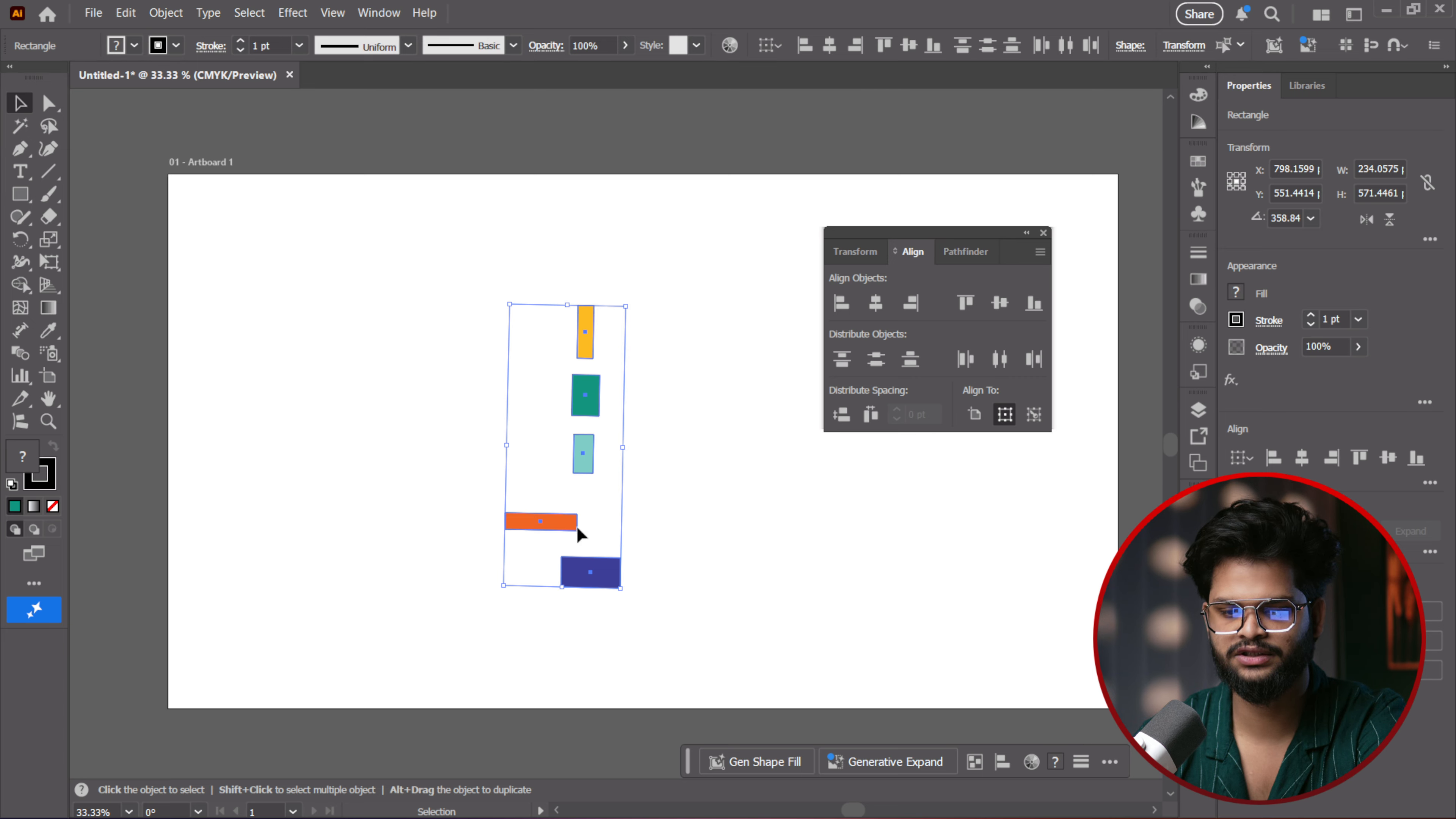
key(ctrl+z)
Rotate the rectangles into a row at about 269° and distribute them horizontally by left edges, centers, and right edges
drag(627, 299, 726, 518)
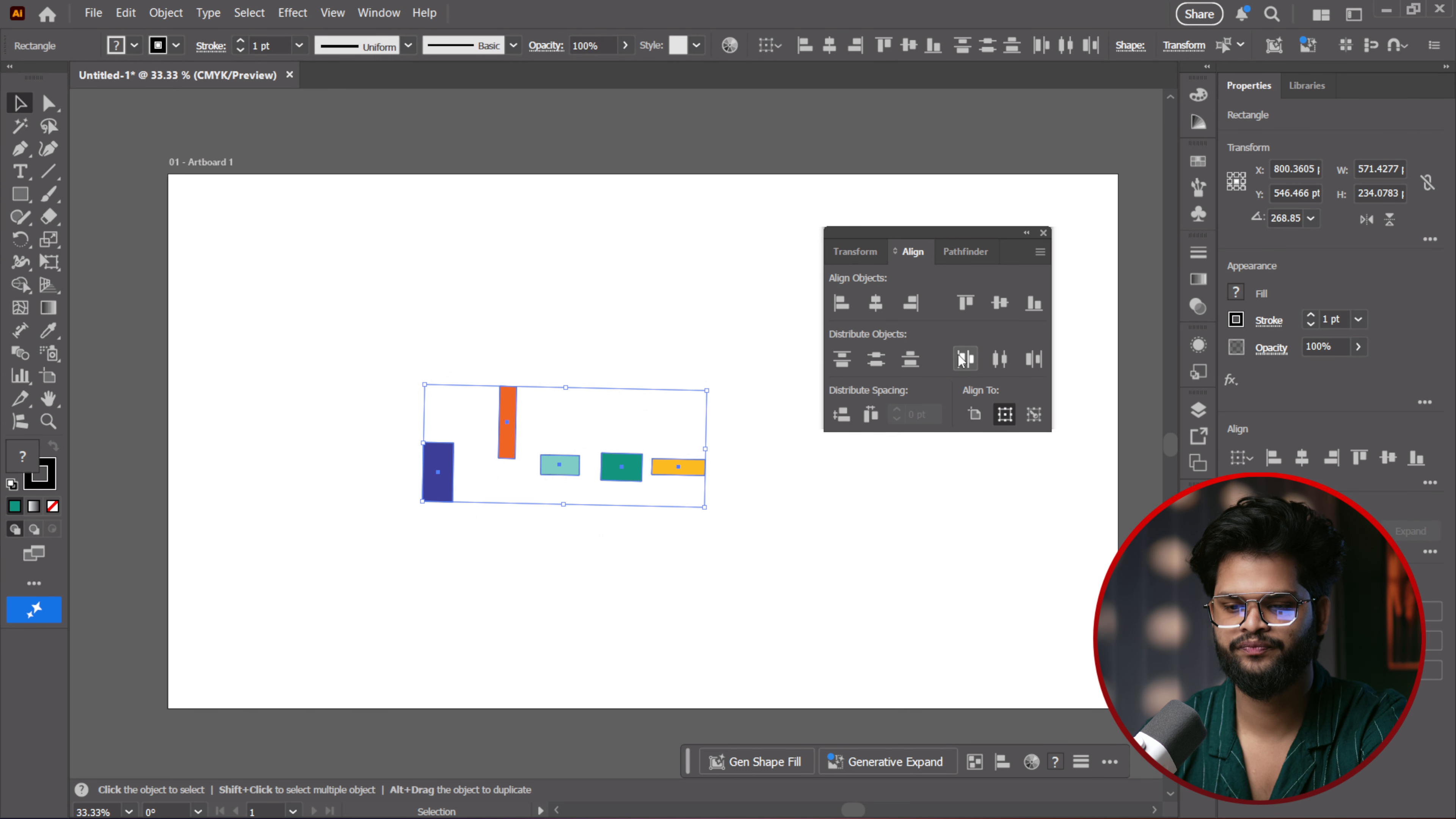
click(964, 359)
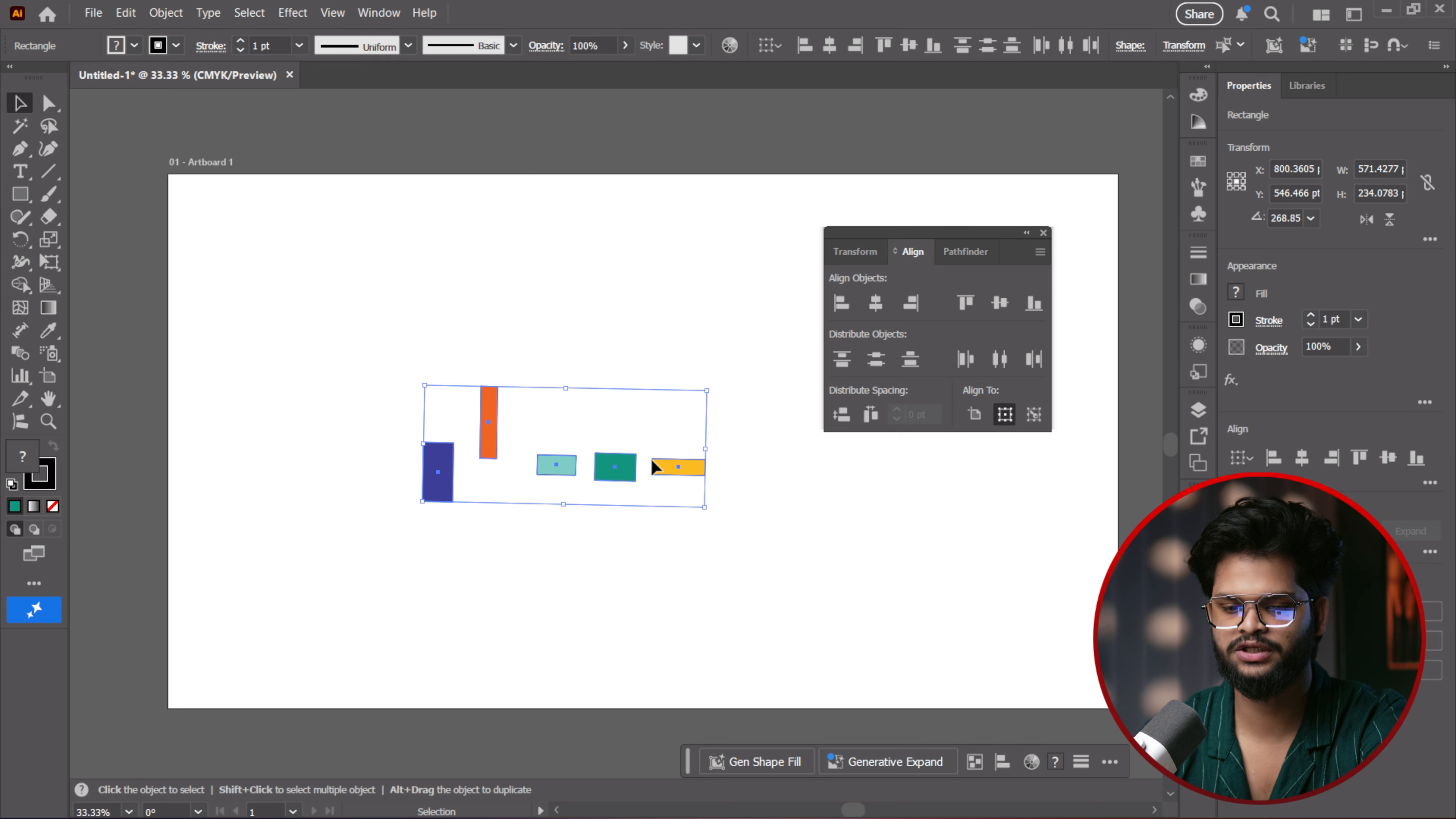
click(999, 359)
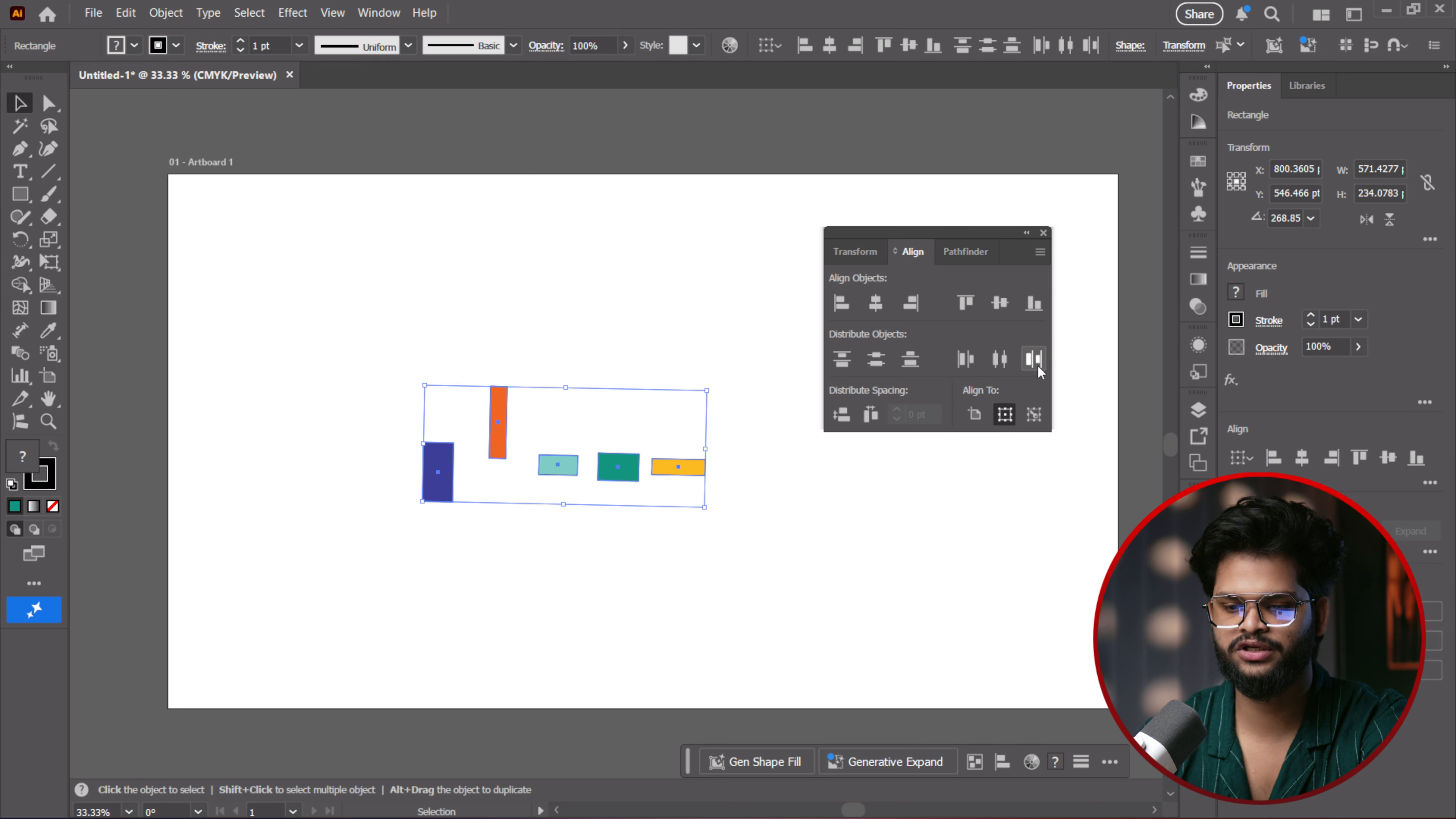
click(1033, 359)
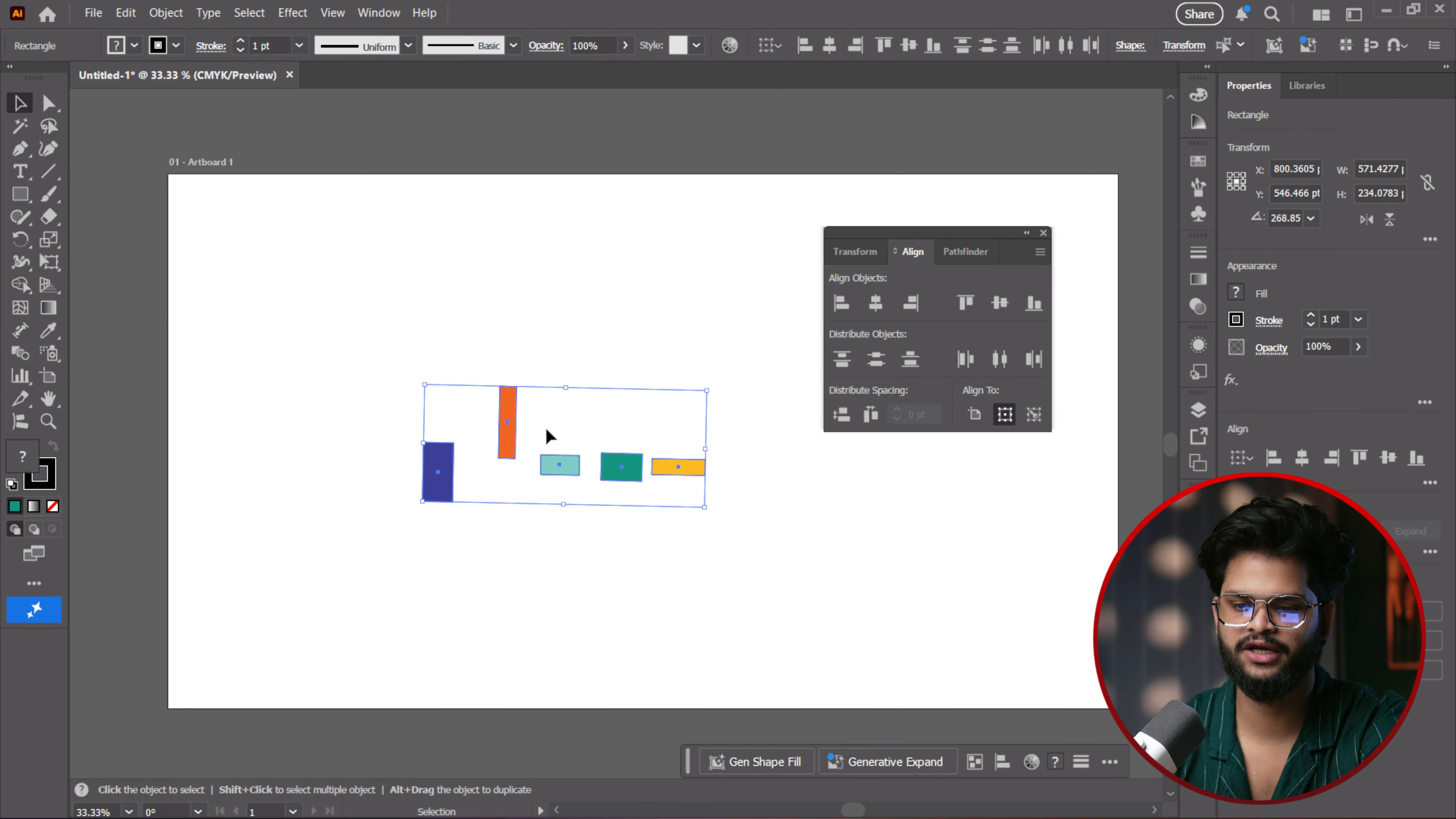
Try vertical spacing on the row and undo it, rotate the rectangles back to a column at about 359°, and distribute their vertical spacing
click(843, 423)
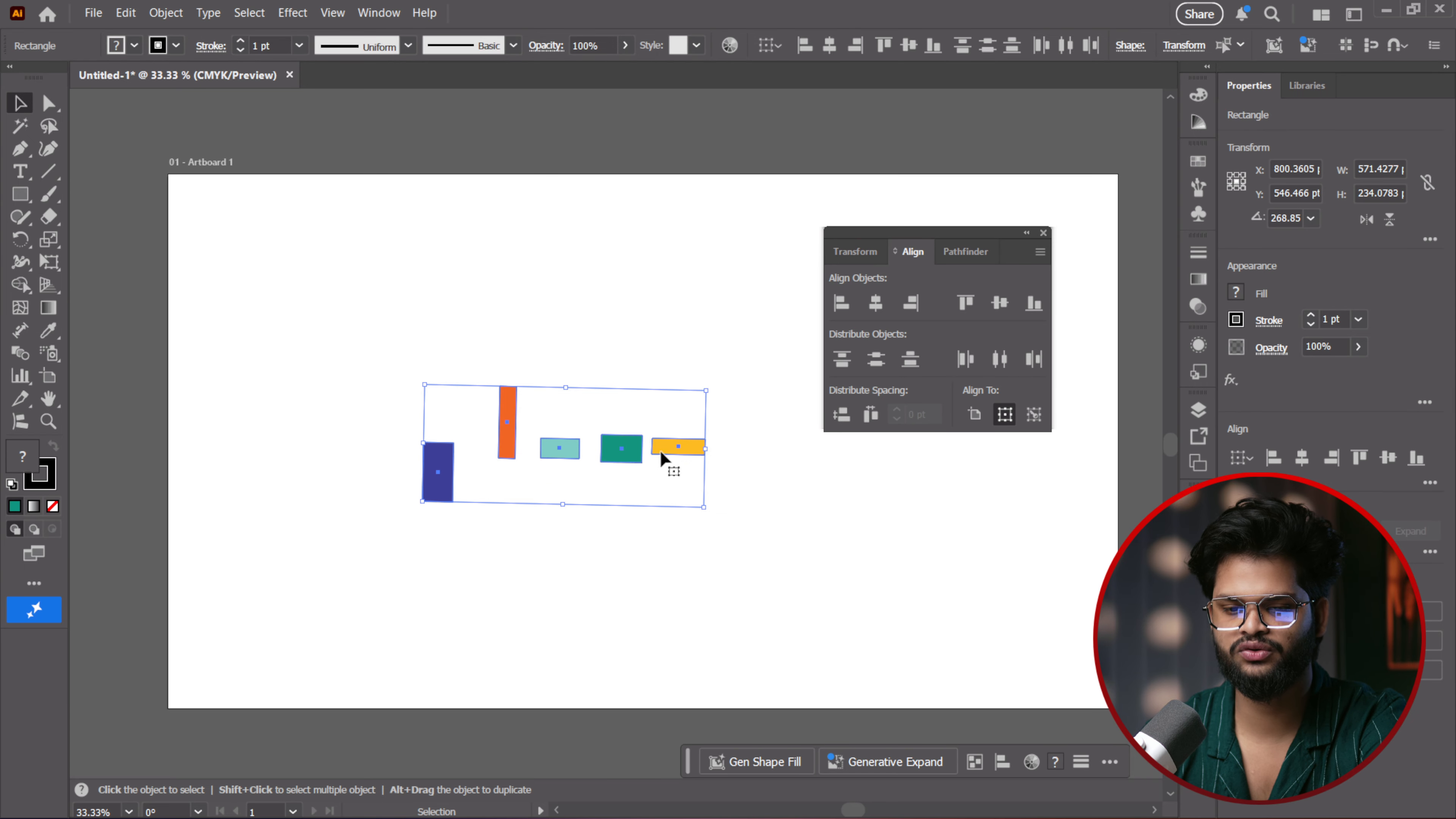
key(ctrl+z)
drag(711, 384, 488, 261)
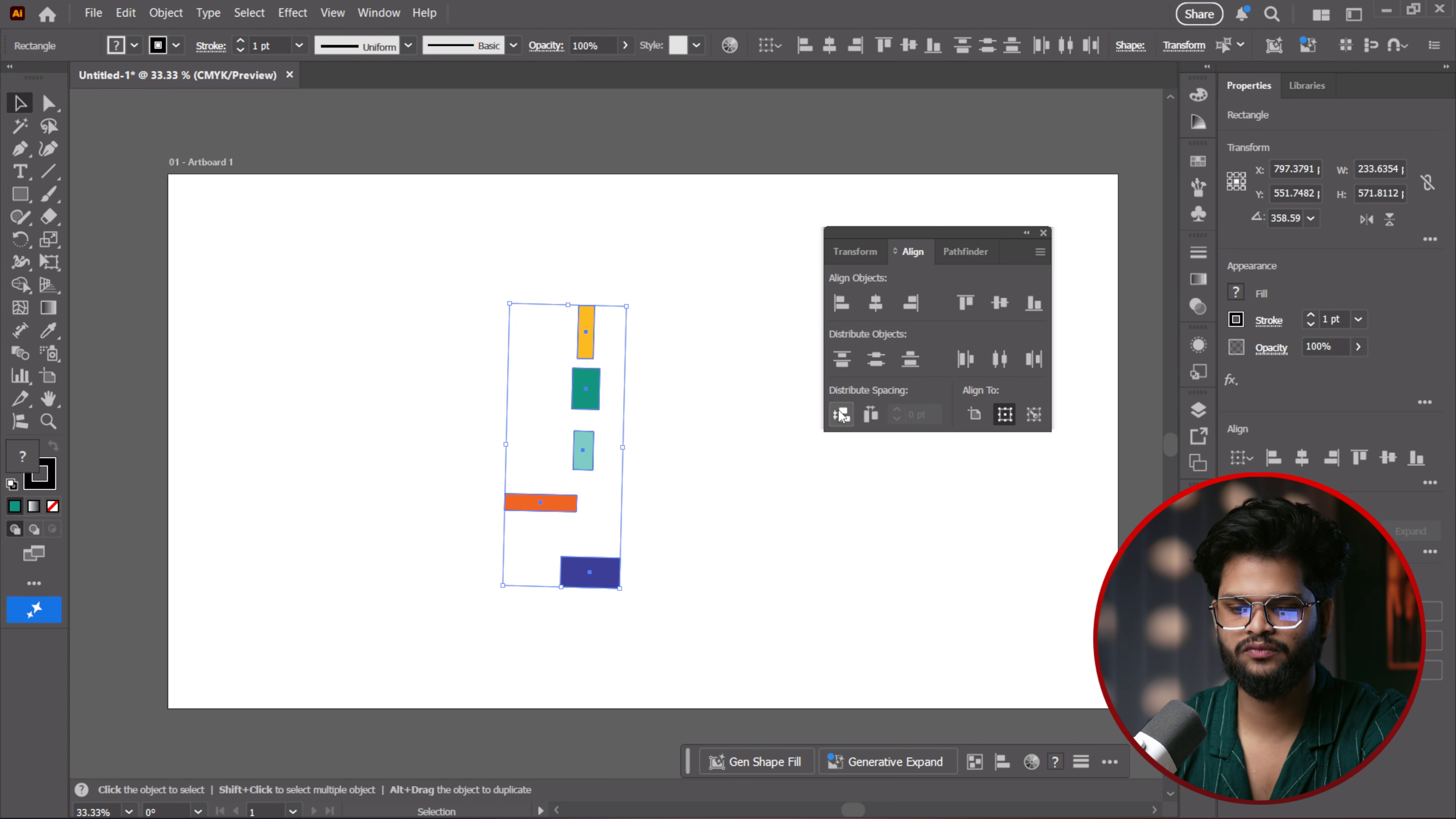
click(840, 414)
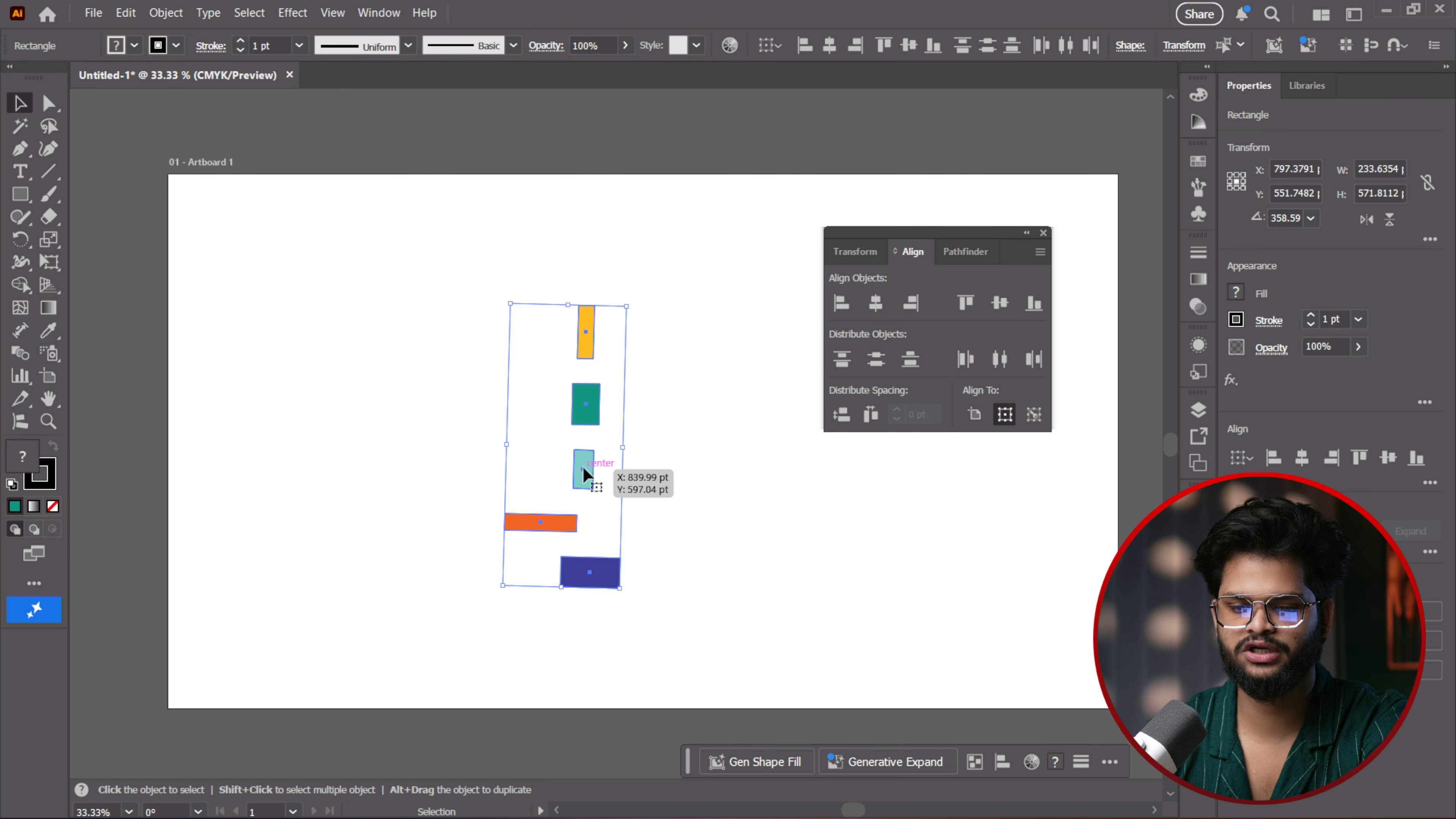
Rotate the rectangles into a row at about 268°, move some to uneven gaps, and distribute the horizontal spacing of all five
drag(630, 300, 738, 523)
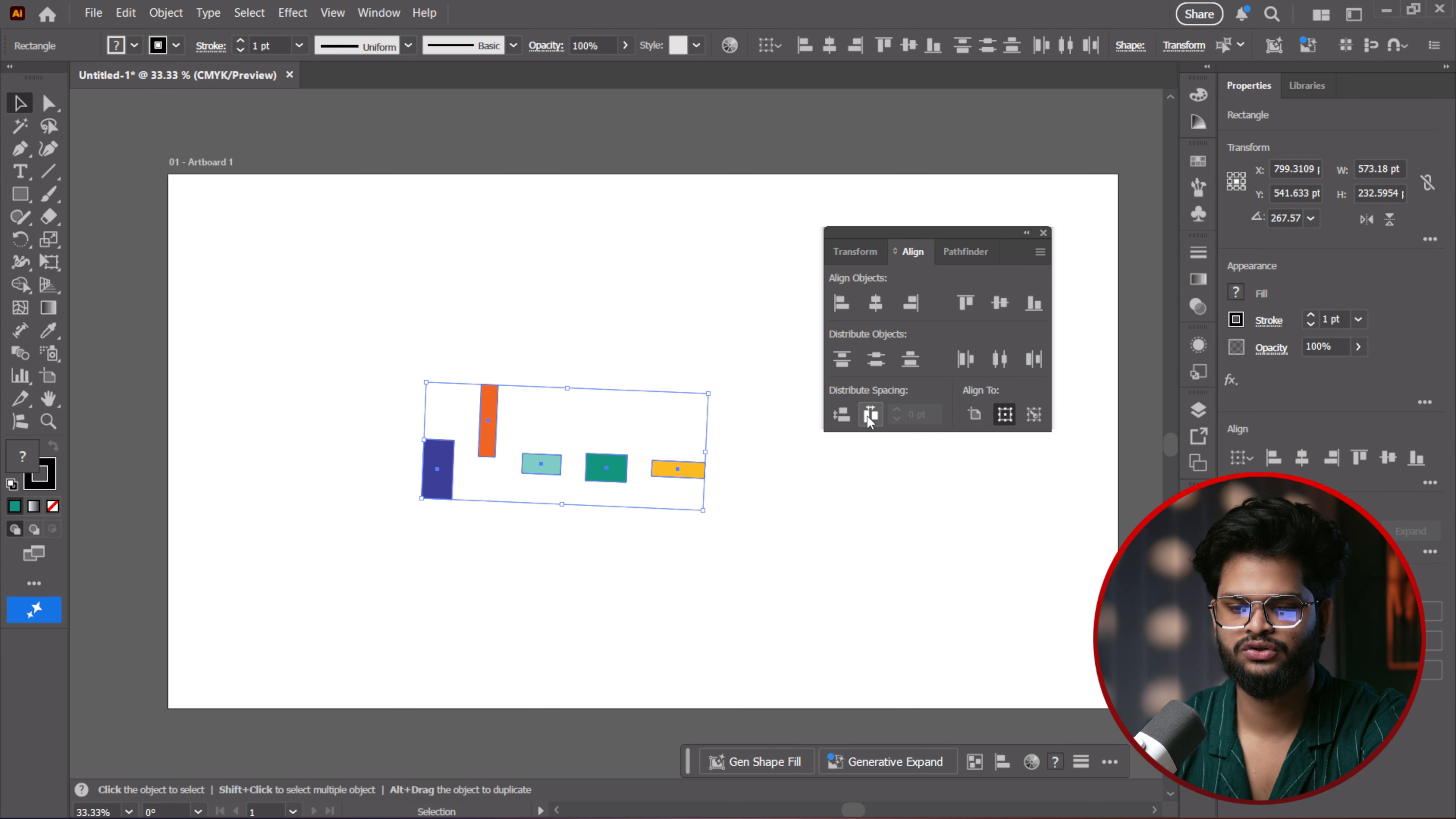
drag(492, 446, 523, 450)
click(595, 319)
mouse_move(619, 475)
mouse_down()
mouse_move(605, 474)
mouse_move(638, 484)
mouse_up()
drag(343, 373, 795, 579)
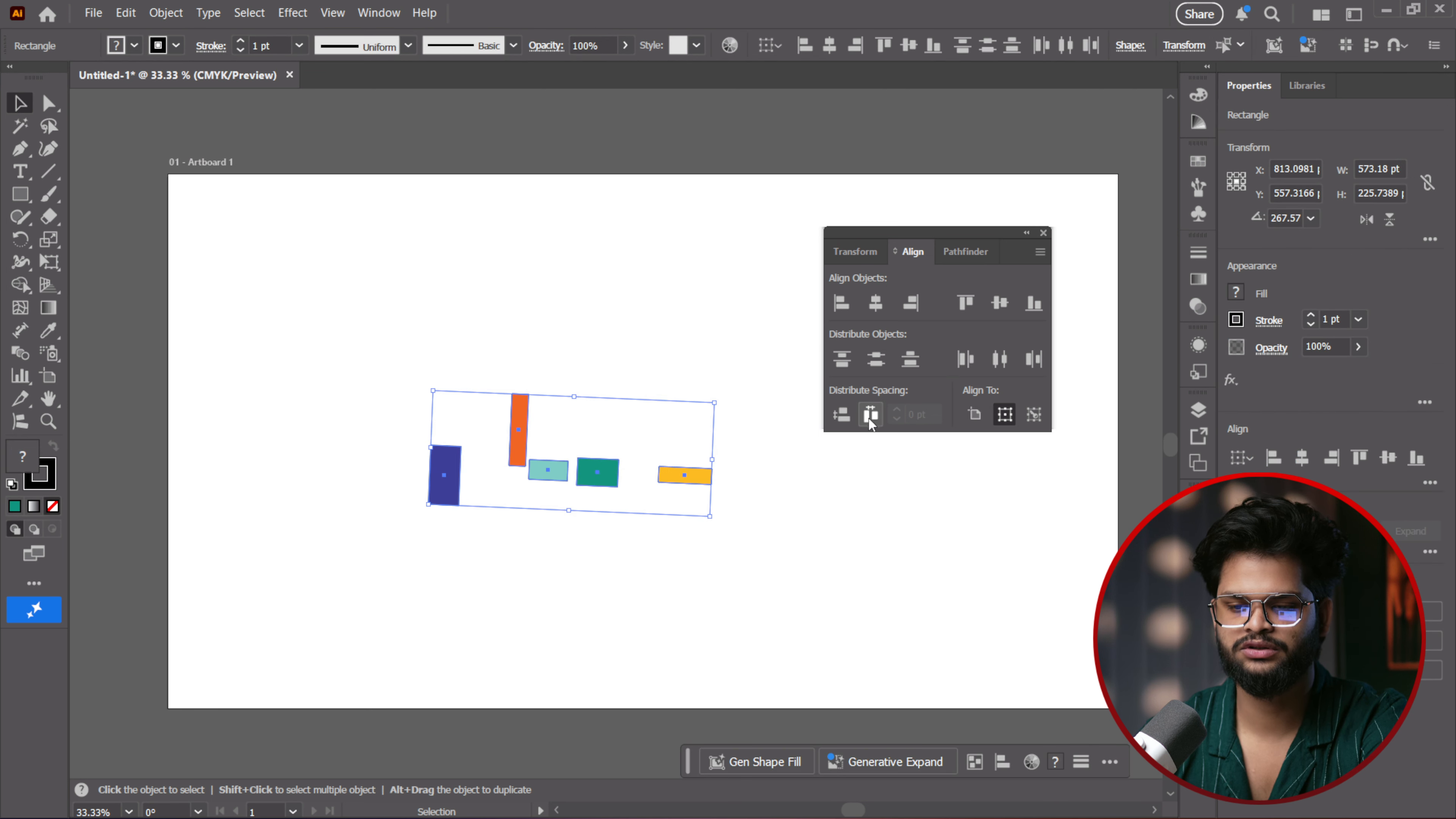
click(841, 414)
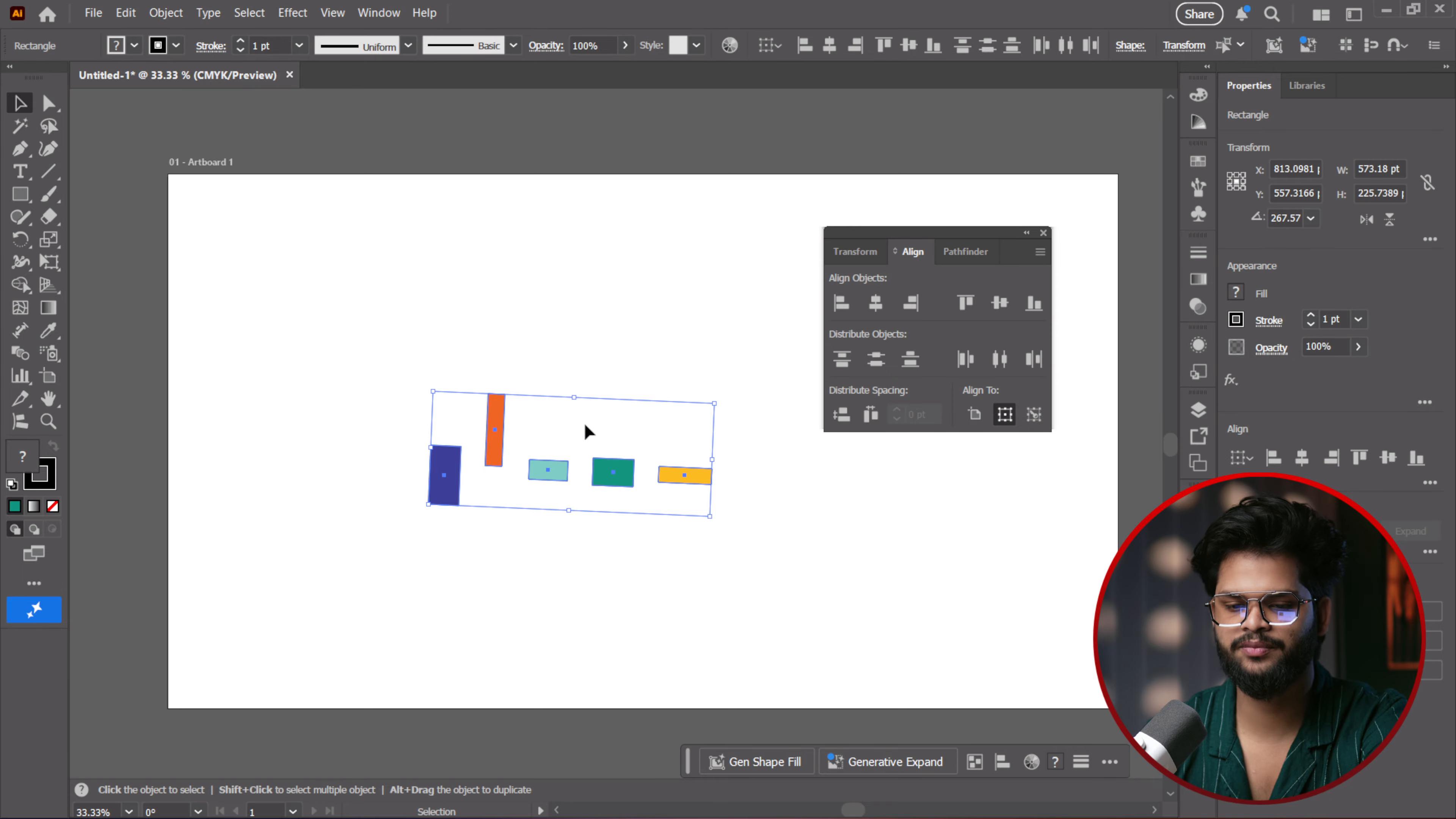
Move the Align options away from the middle of the artboard and delete all five rectangles
drag(426, 389, 715, 514)
key(ctrl+shift+a)
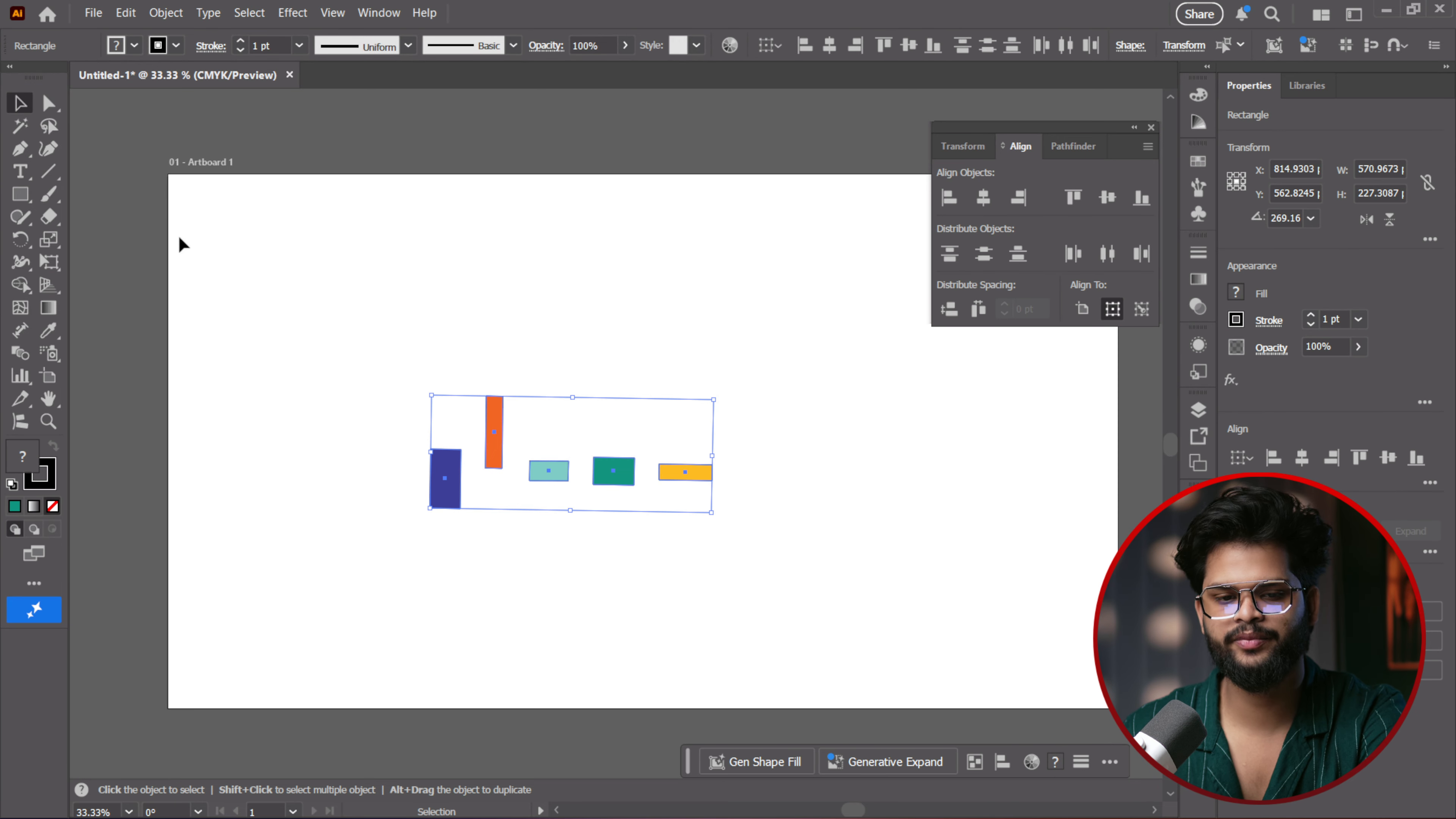
key(Delete)
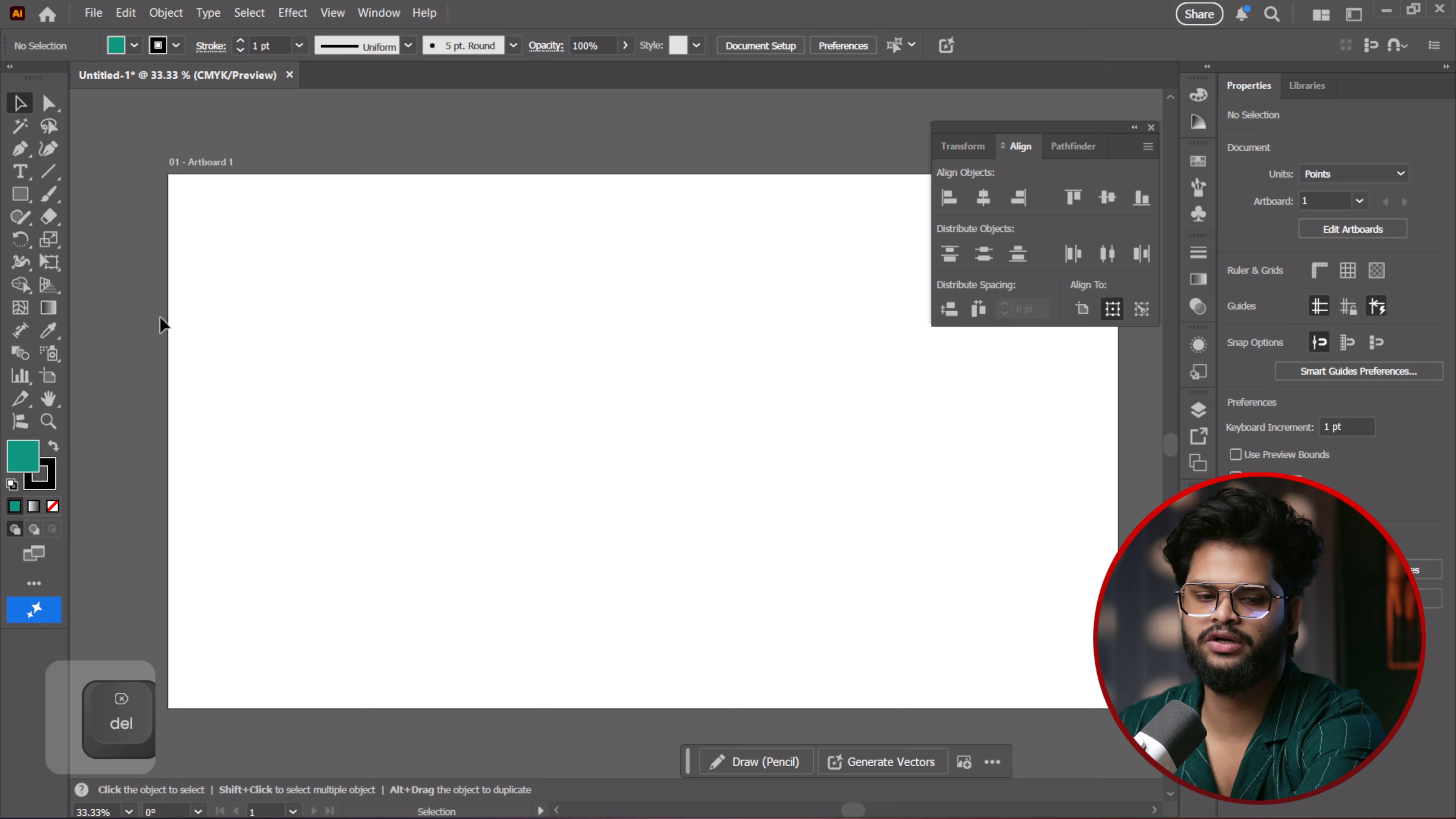
Draw six separate circles of decreasing size diagonally down the artboard, from about 280 pt to about 51 pt in diameter
click(22, 196)
click(103, 242)
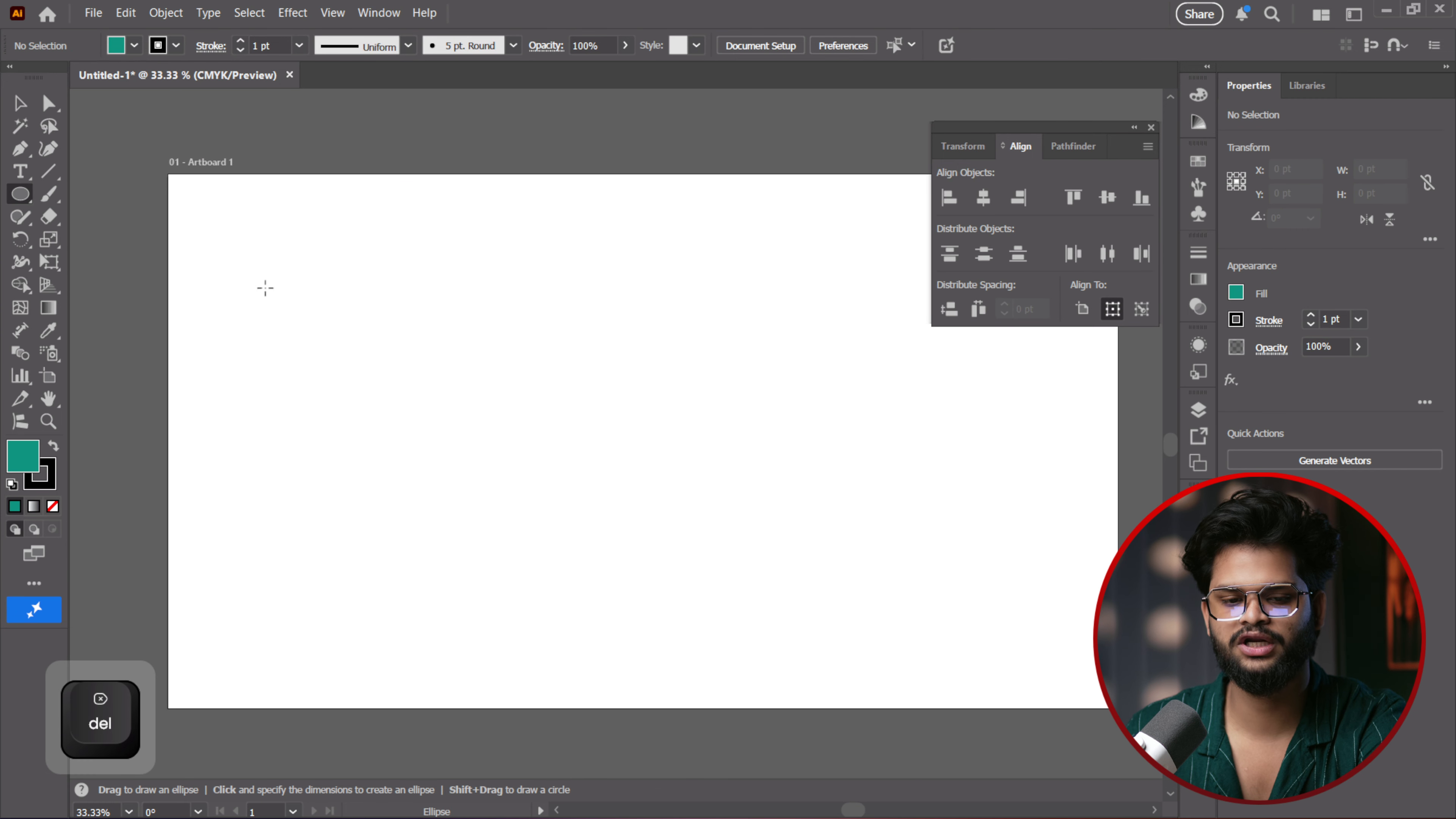
drag(374, 281, 525, 426)
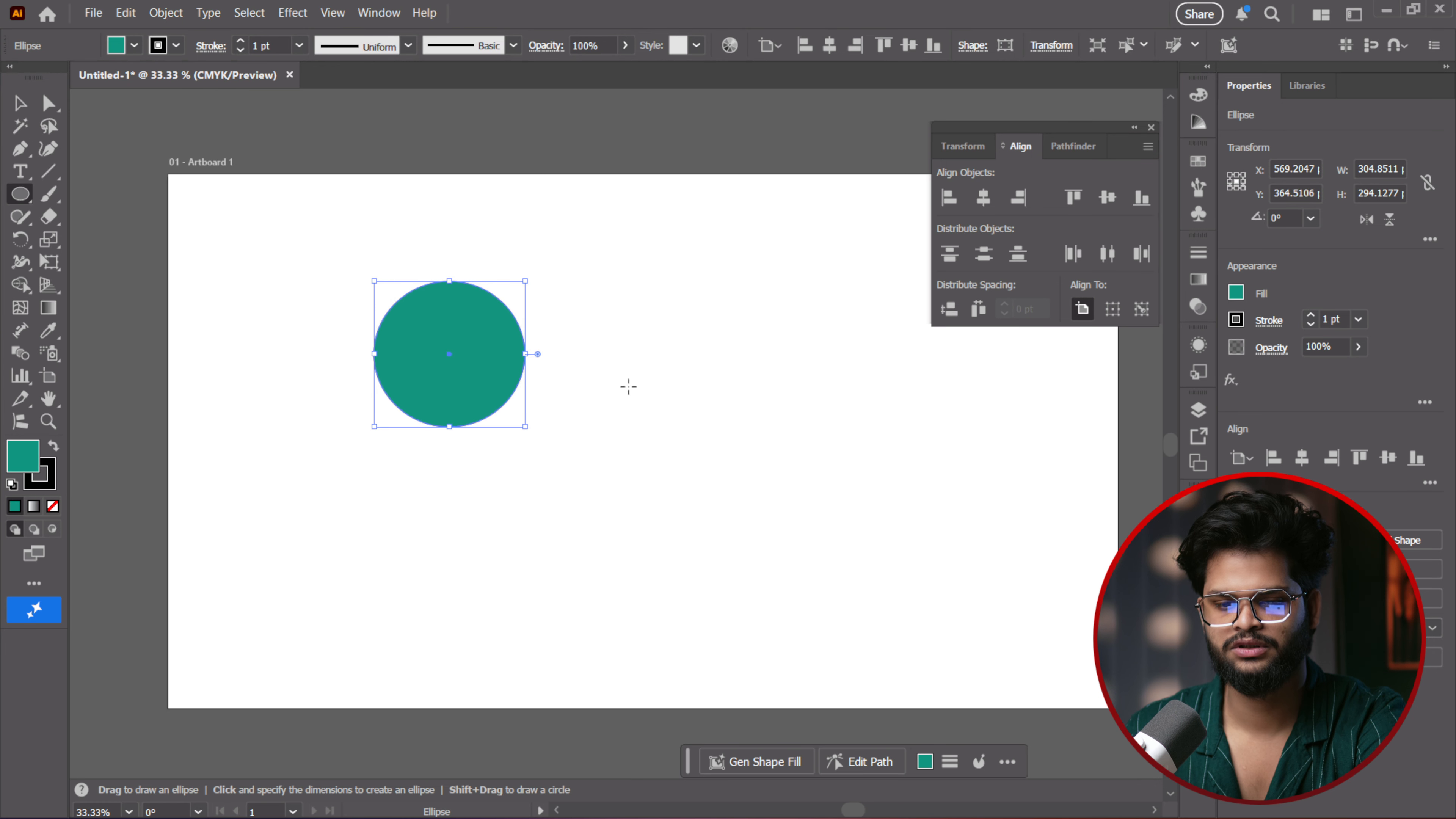
key(ctrl+z)
drag(375, 292, 514, 399)
mouse_move(622, 416)
mouse_down()
mouse_move(708, 502)
mouse_move(1024, 680)
mouse_up()
Fill the largest circle with light teal, the second with dark red, and the third with orange e87e24
click(21, 103)
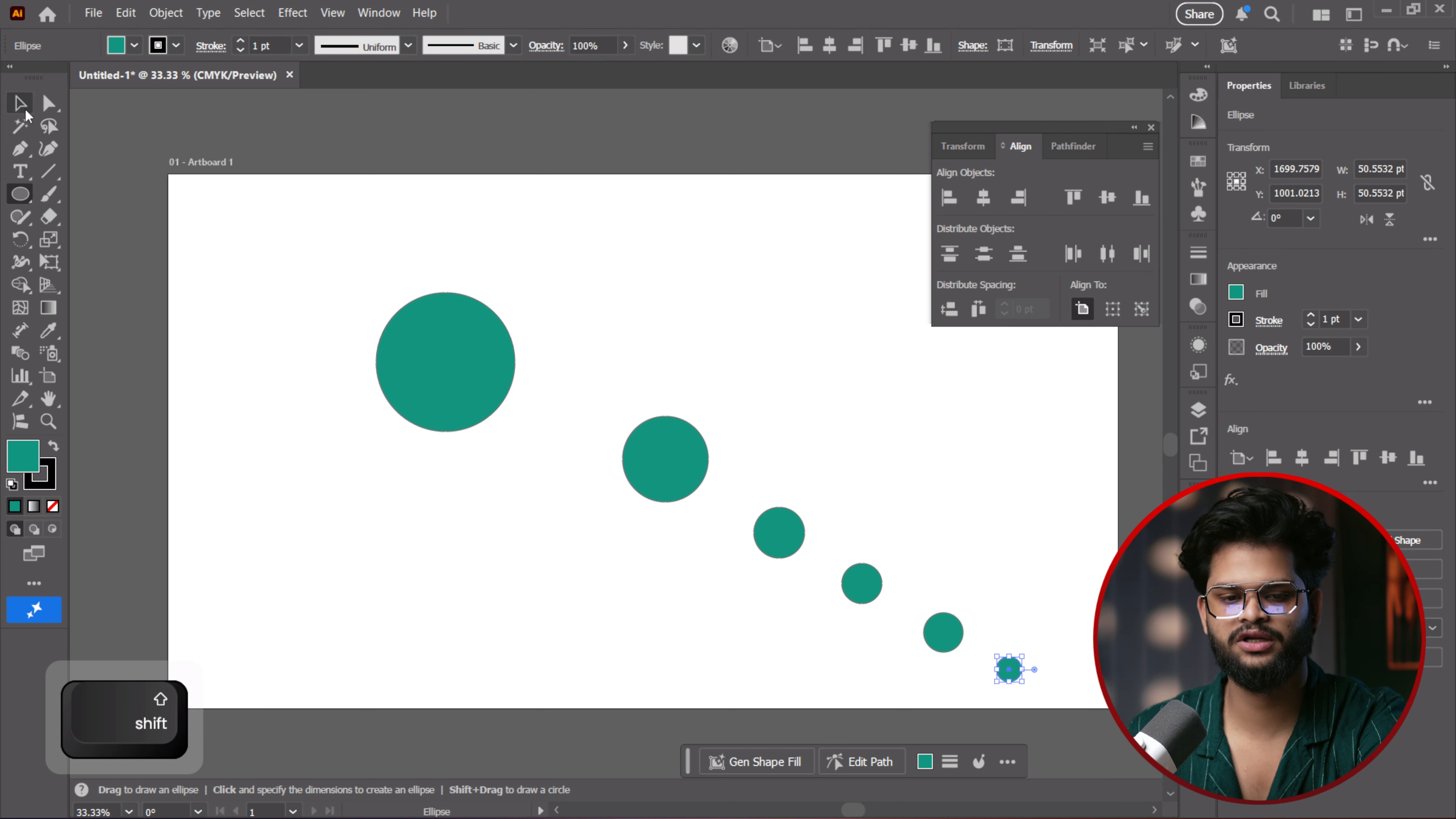
click(417, 374)
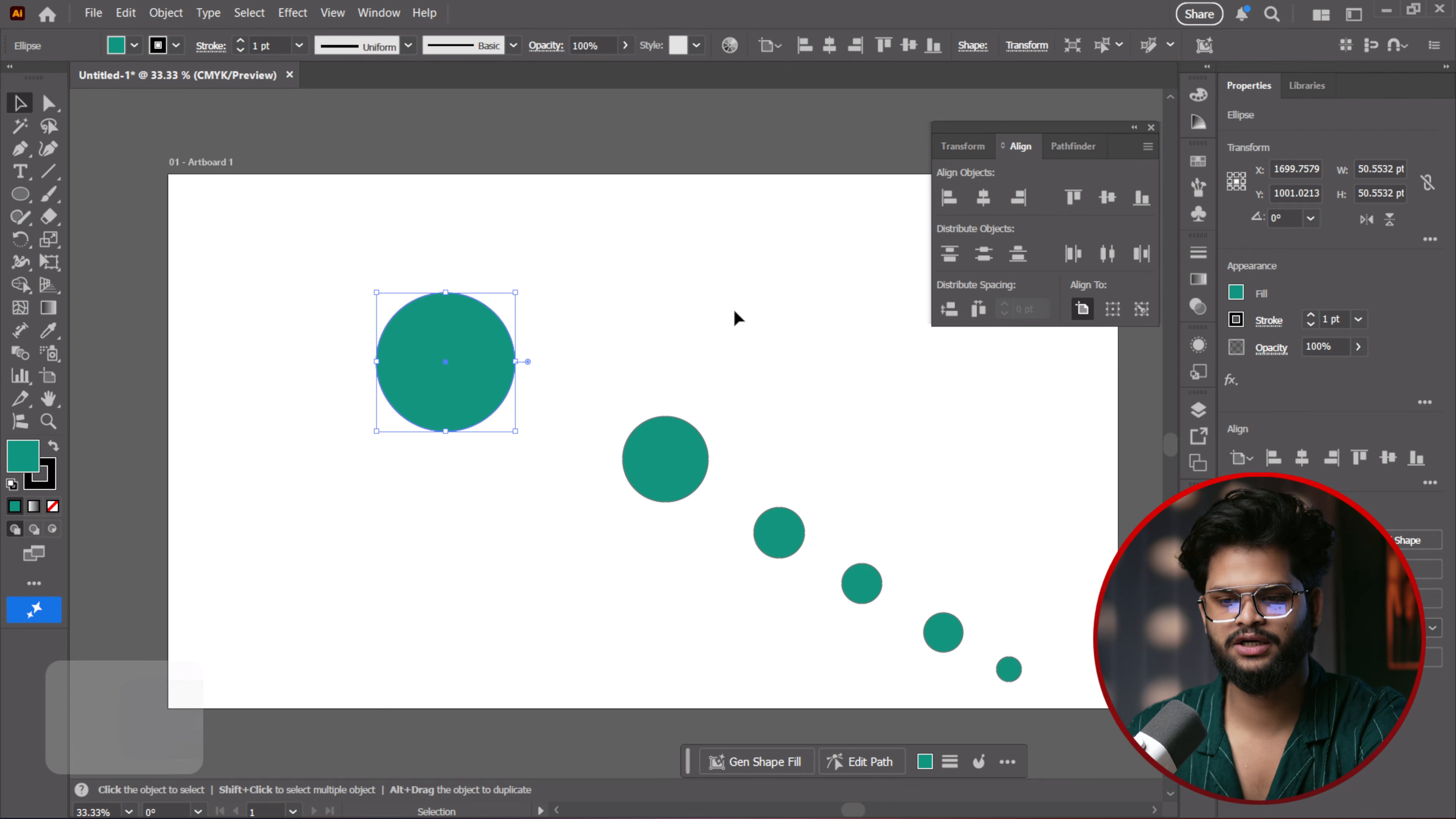
click(1199, 97)
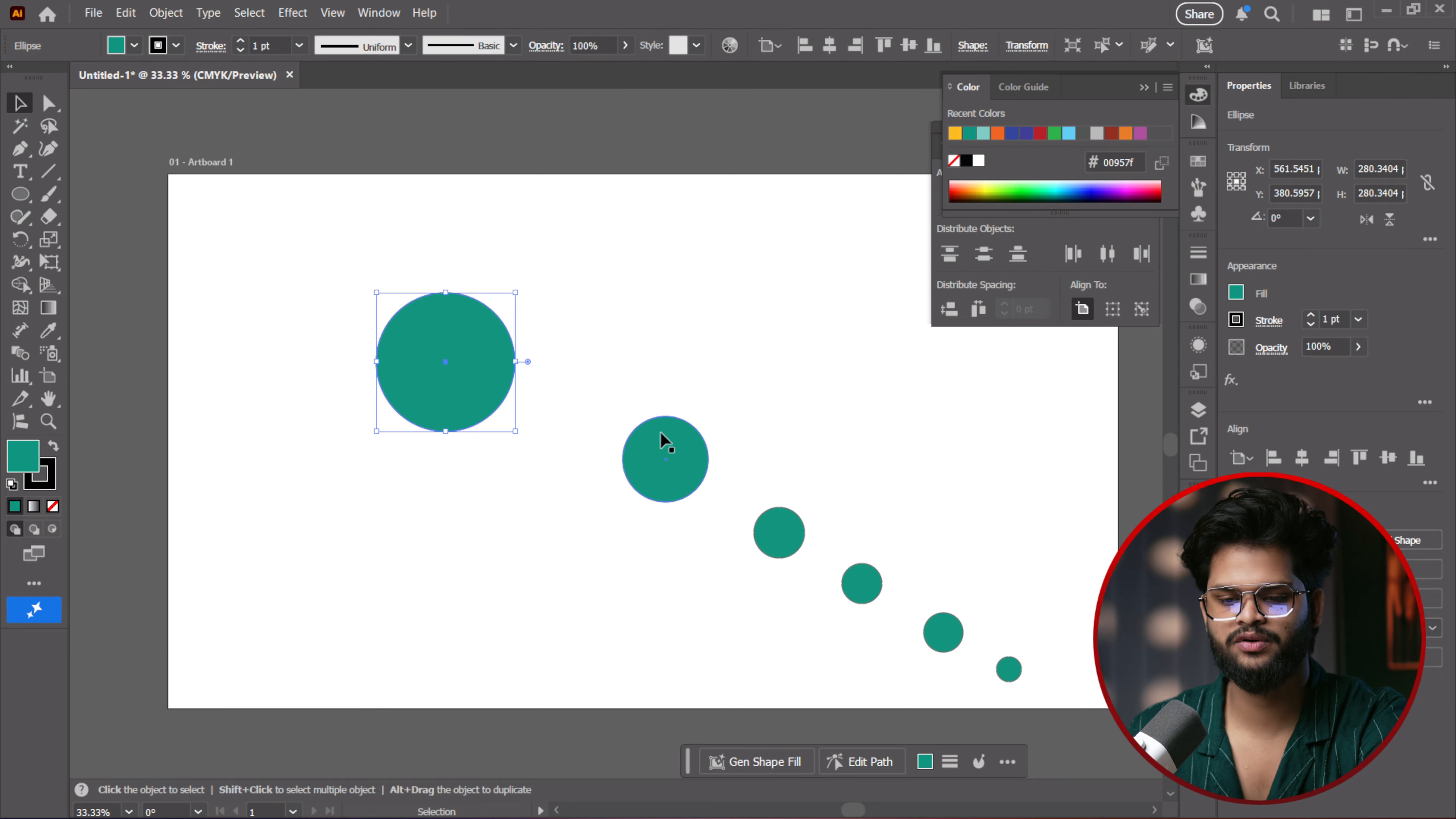
click(983, 133)
click(686, 477)
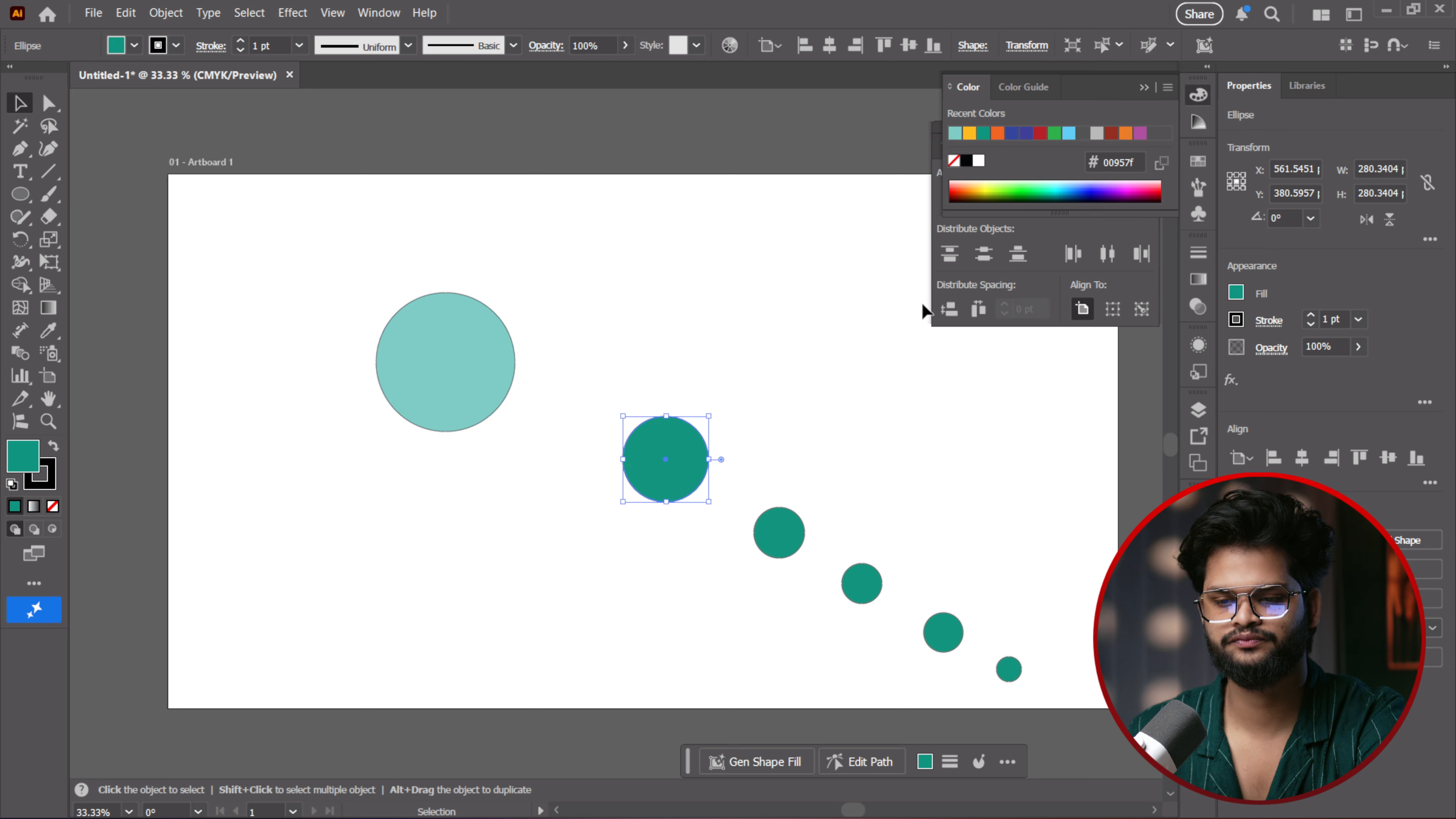
click(1040, 133)
click(802, 529)
click(1124, 137)
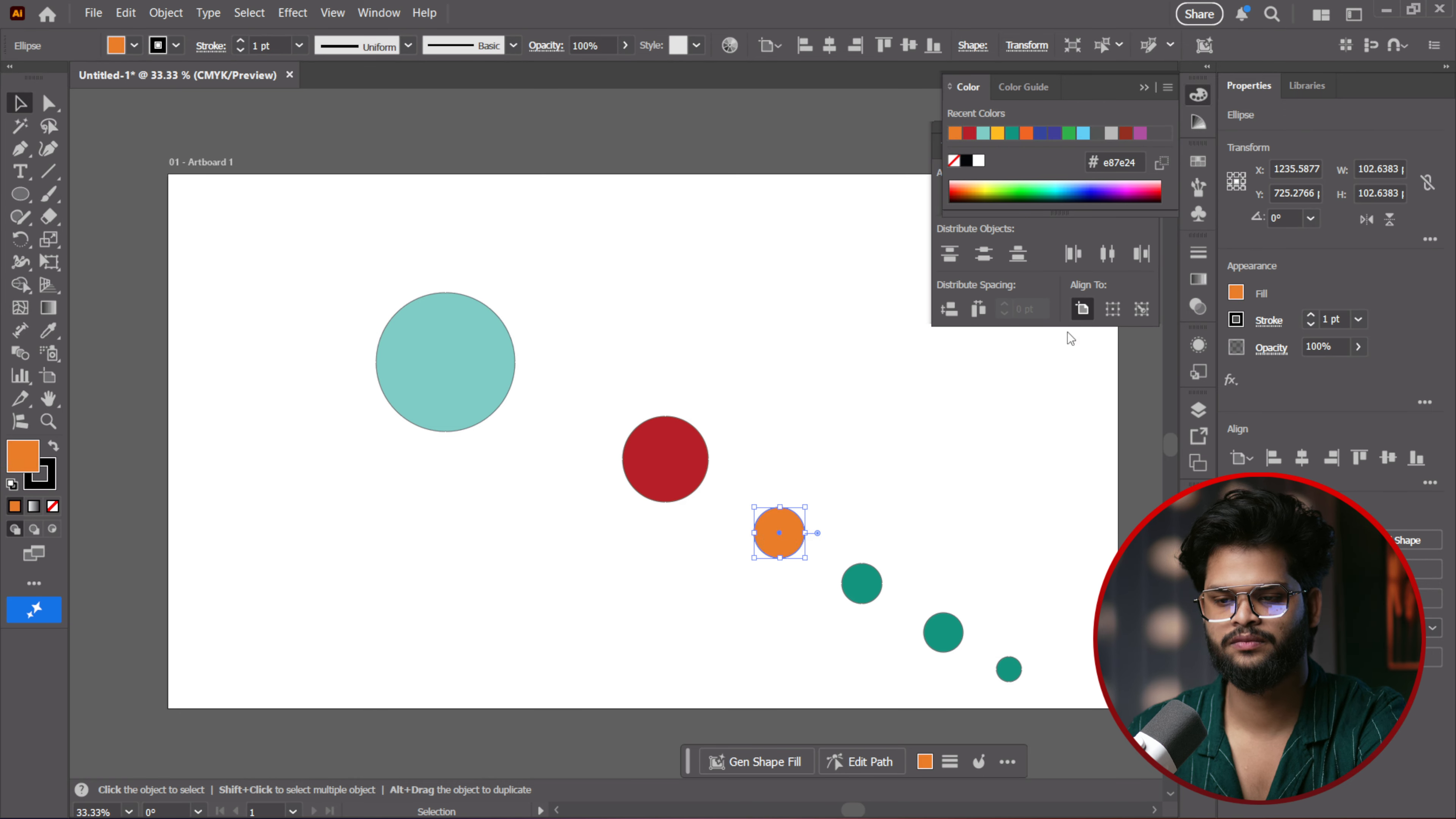
Fill the fourth circle with purple ad529f, the fifth with cyan, and the smallest with light green, and hide the color settings
click(866, 591)
click(1140, 136)
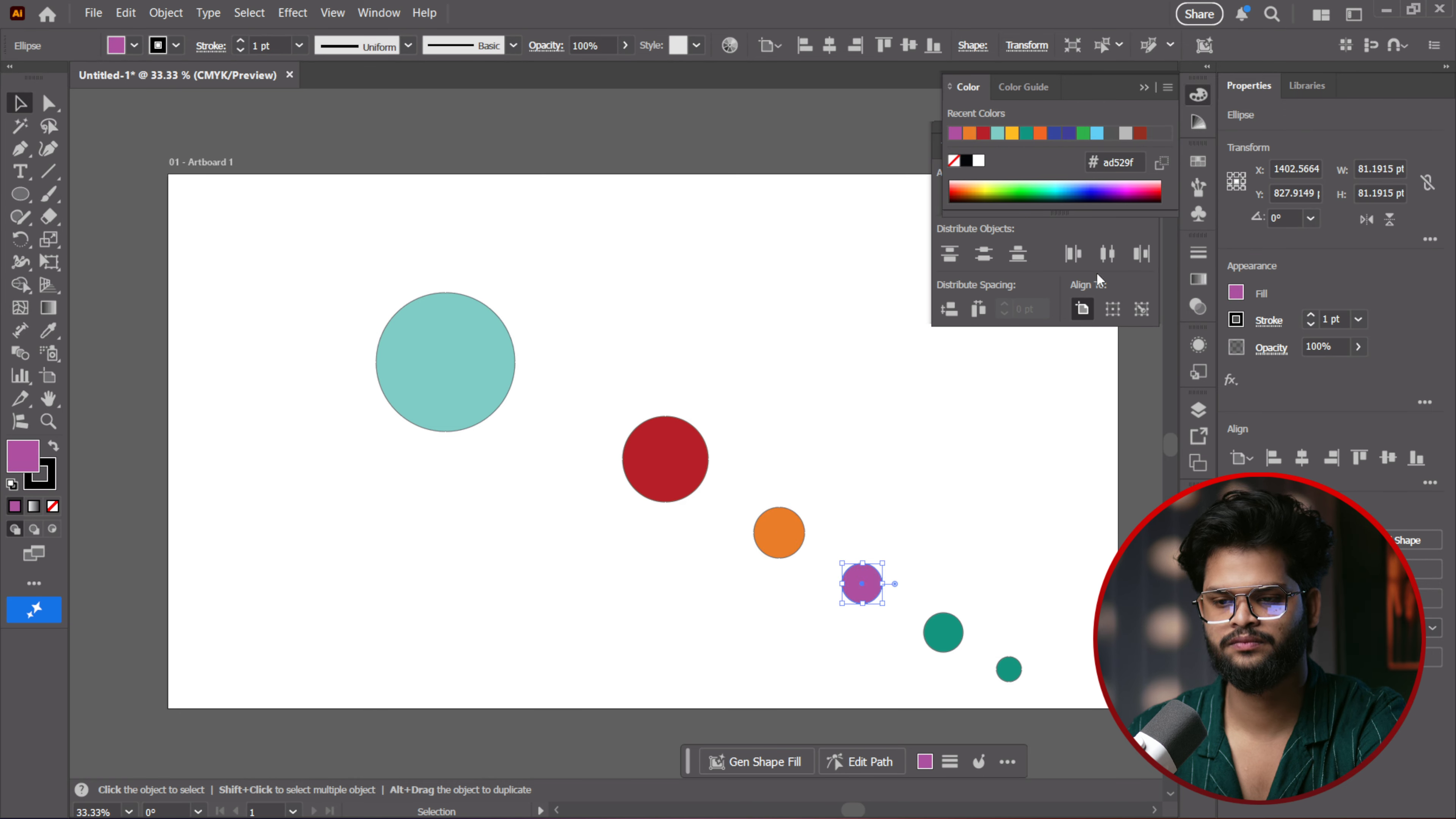
click(945, 626)
click(1067, 189)
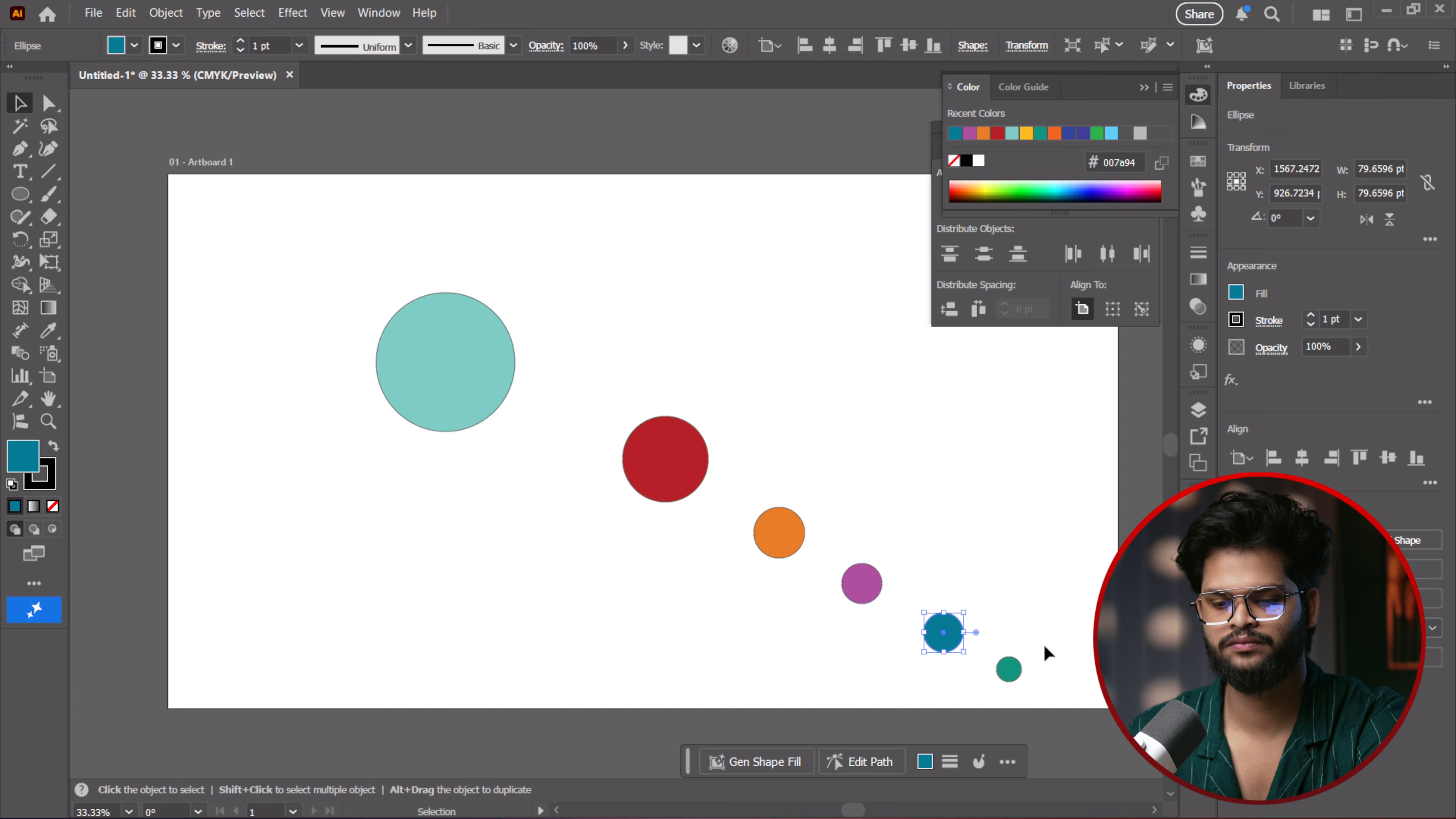
click(1055, 188)
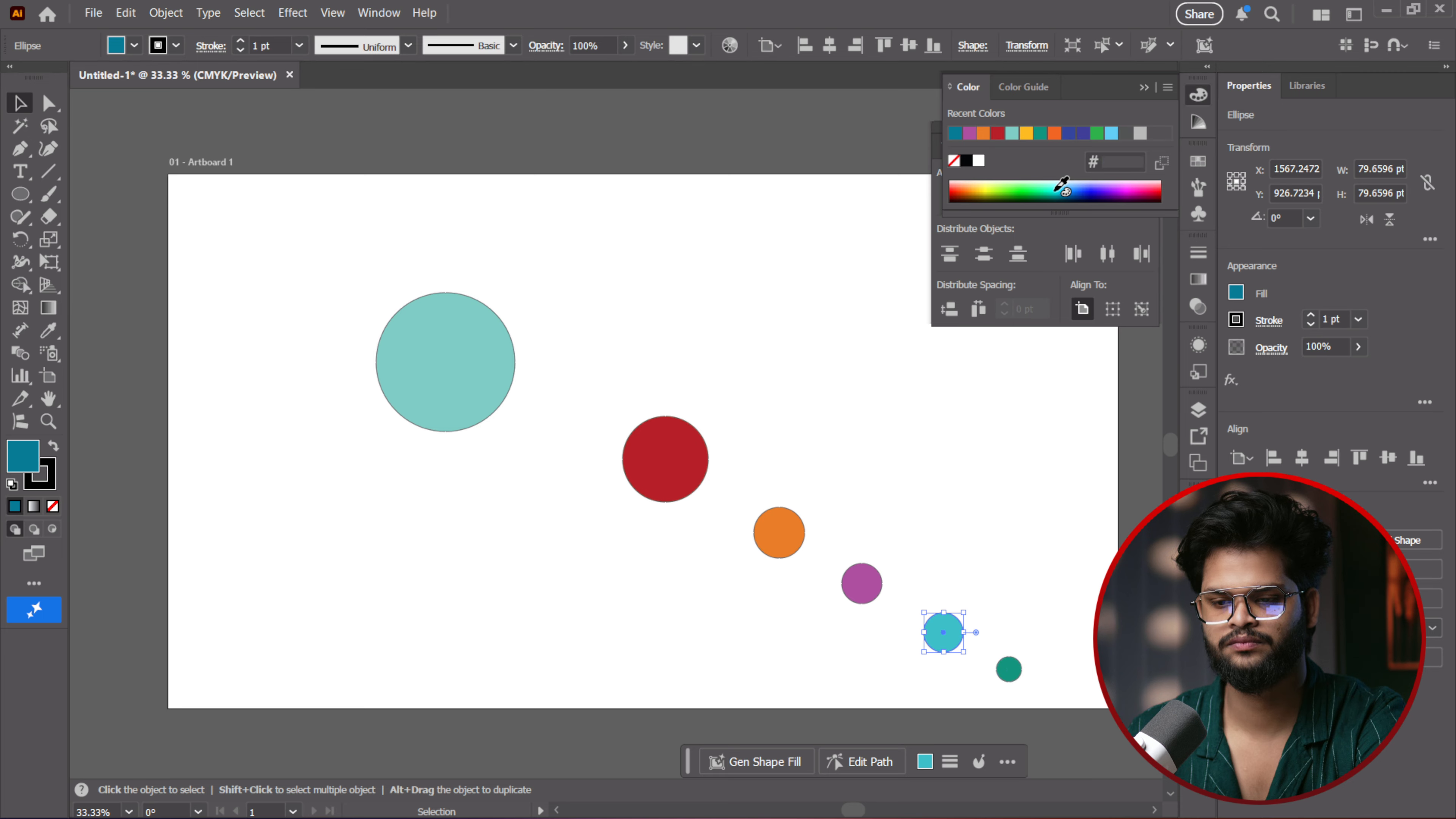
click(1014, 669)
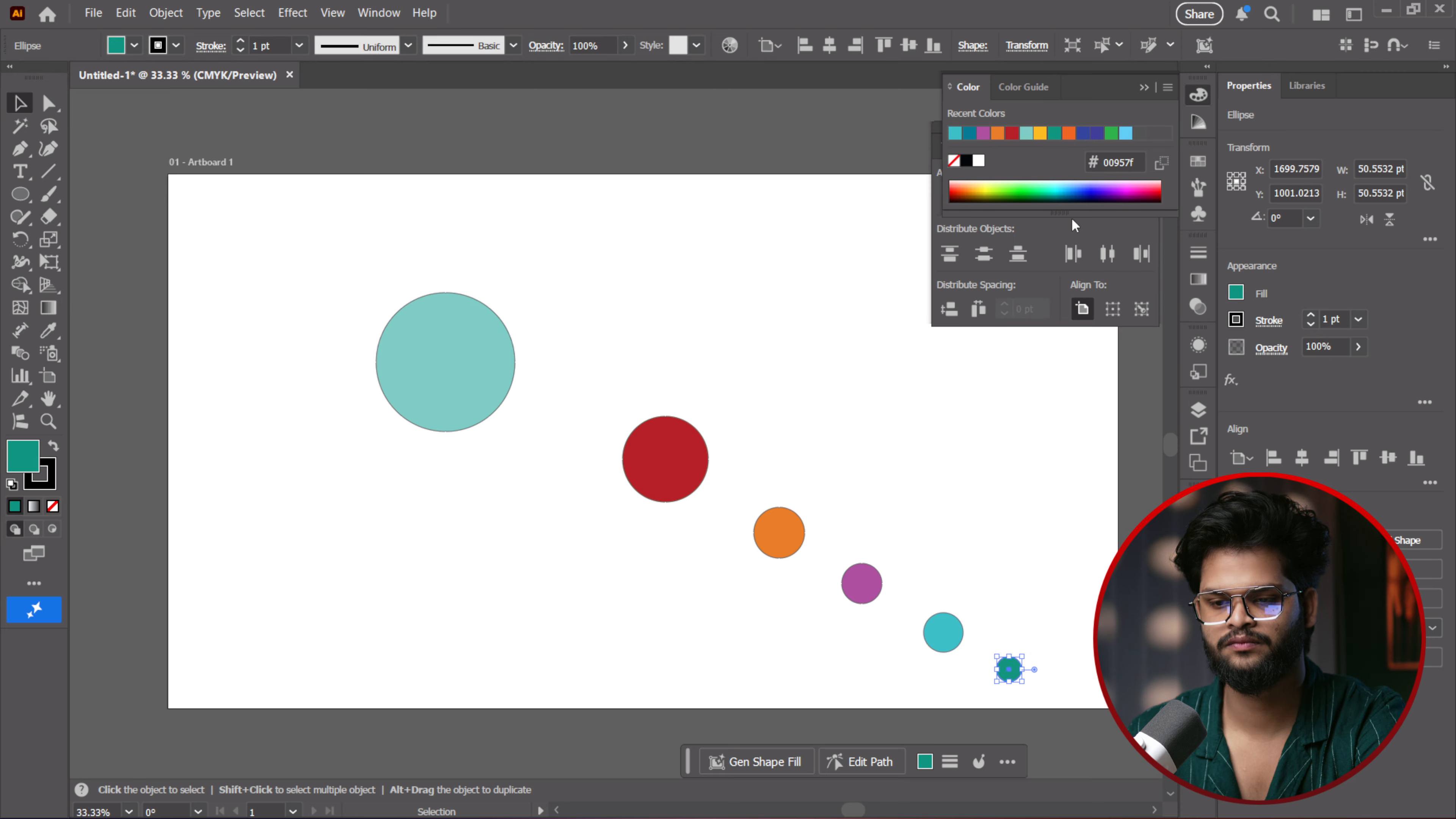
click(1034, 188)
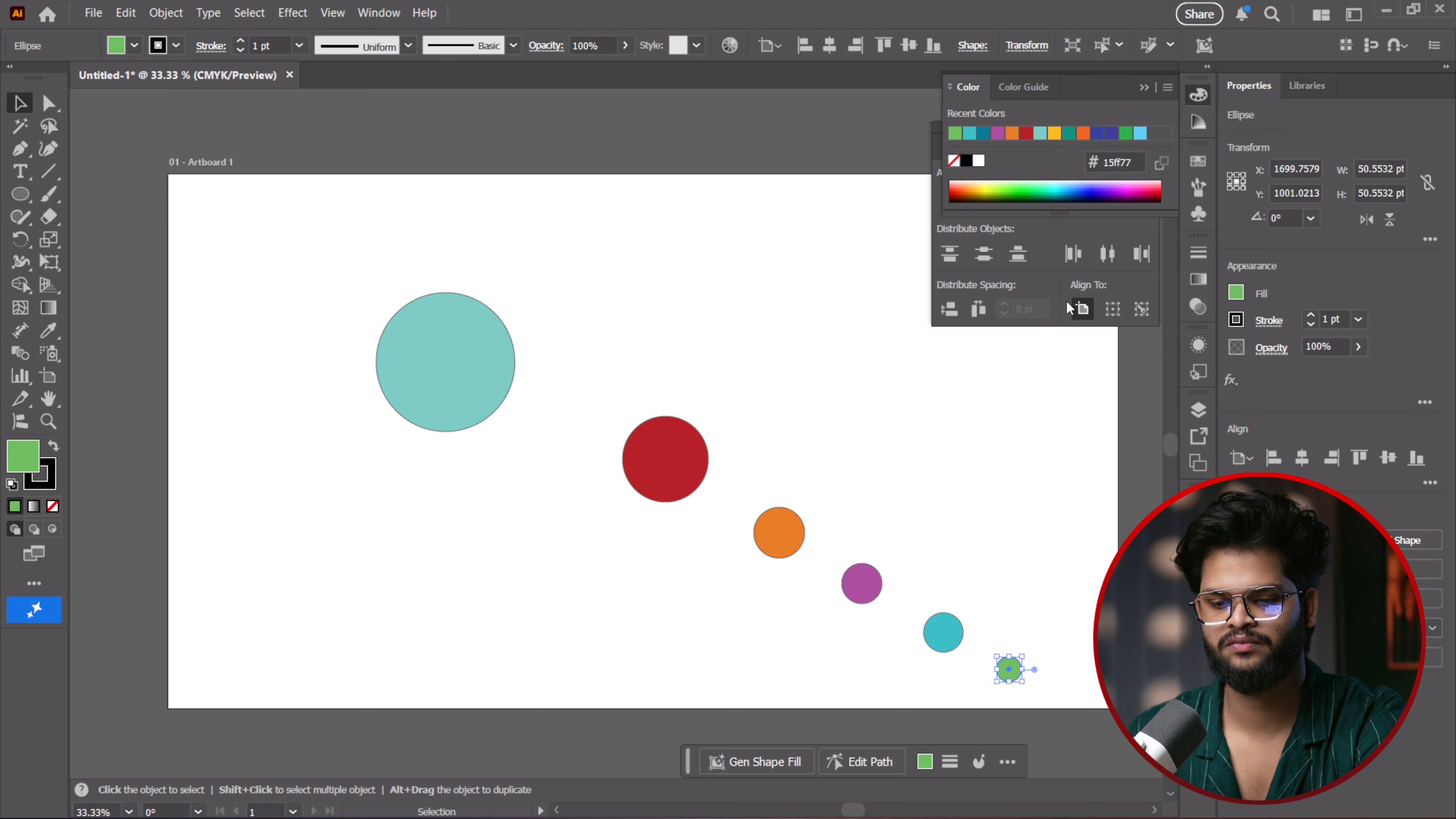
click(1144, 88)
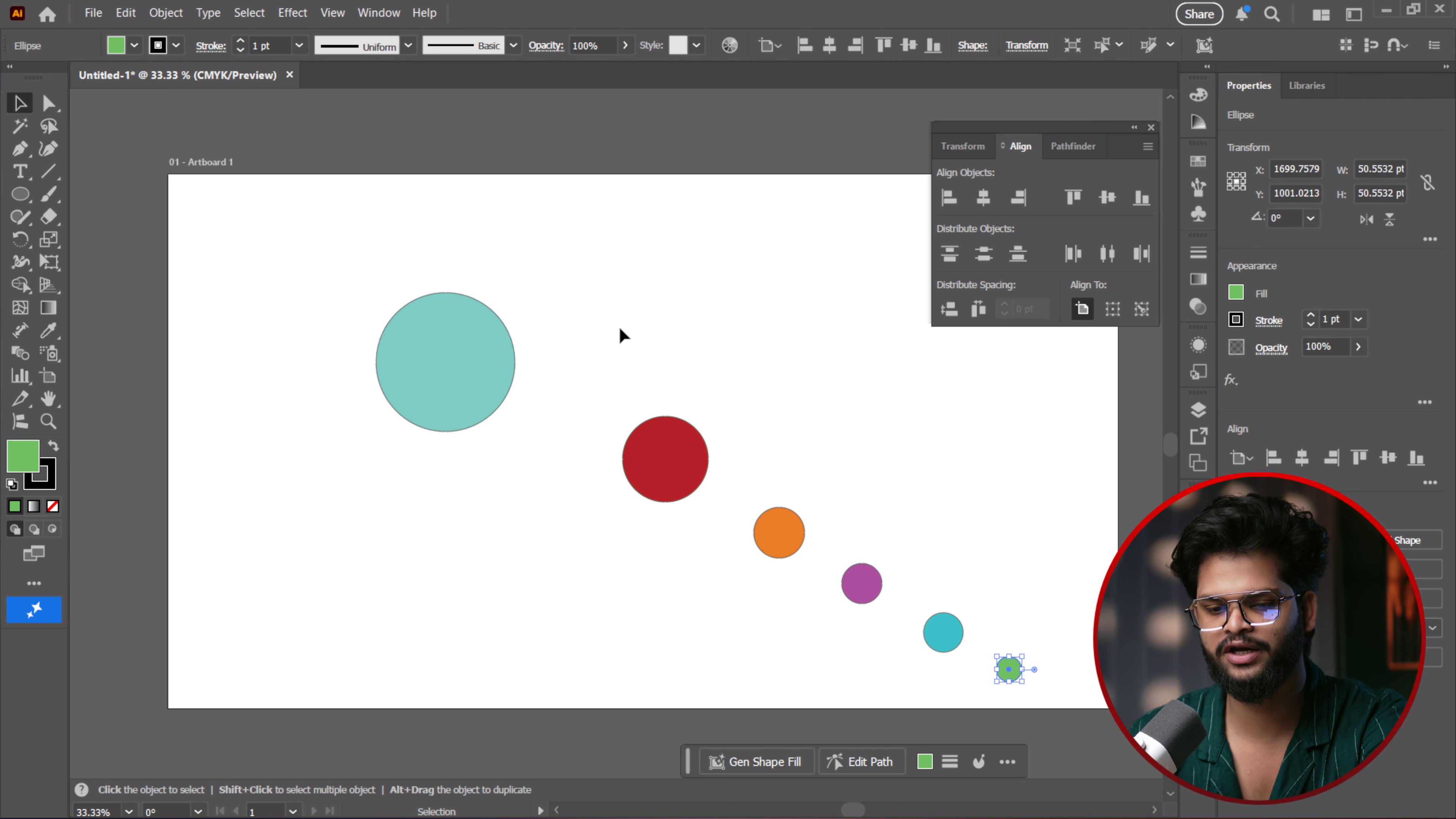
Select all six circles, set alignment relative to the selection, and center them horizontally and vertically into concentric rings
click(793, 338)
drag(344, 242, 1063, 726)
click(1112, 309)
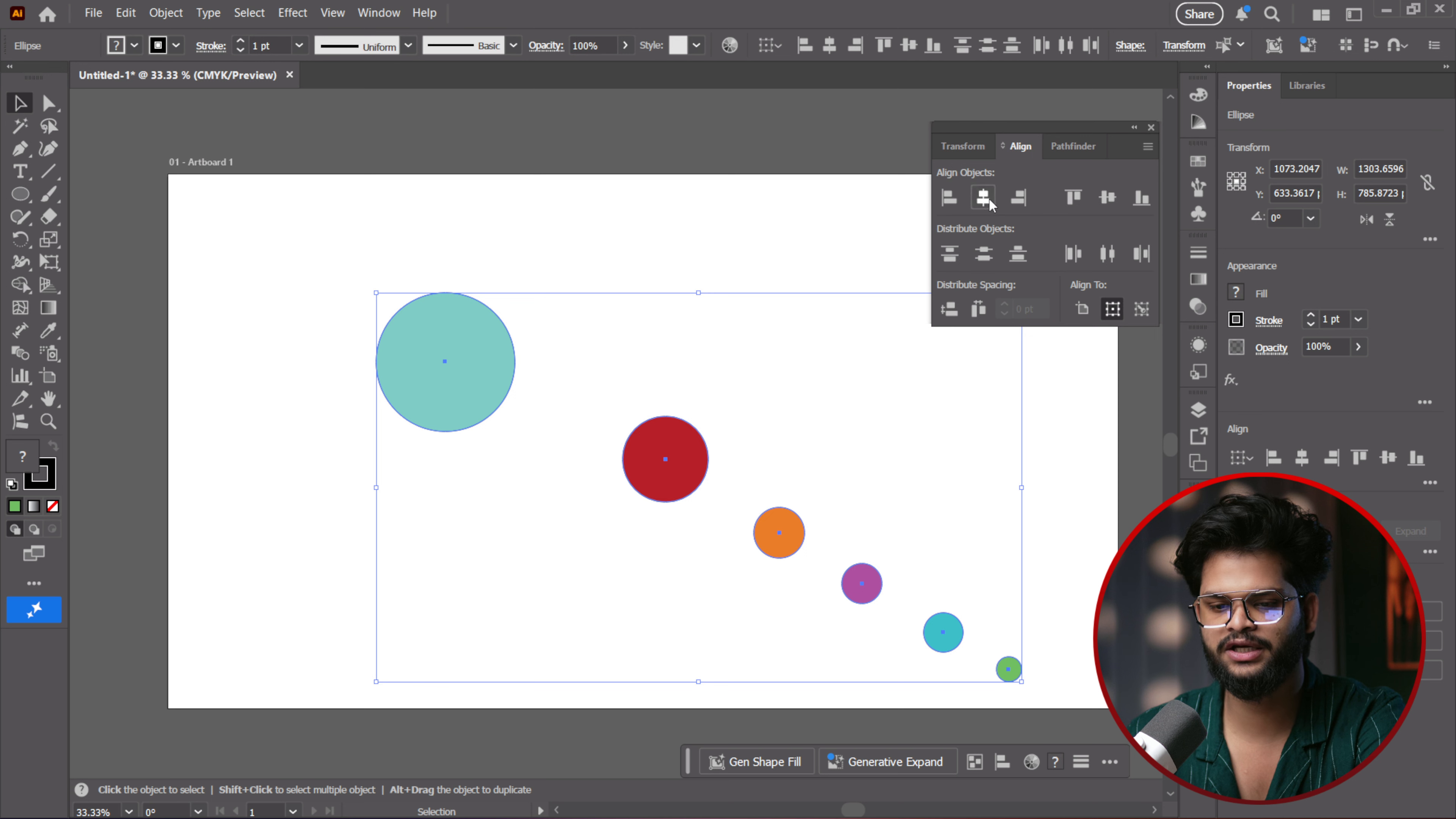
click(984, 198)
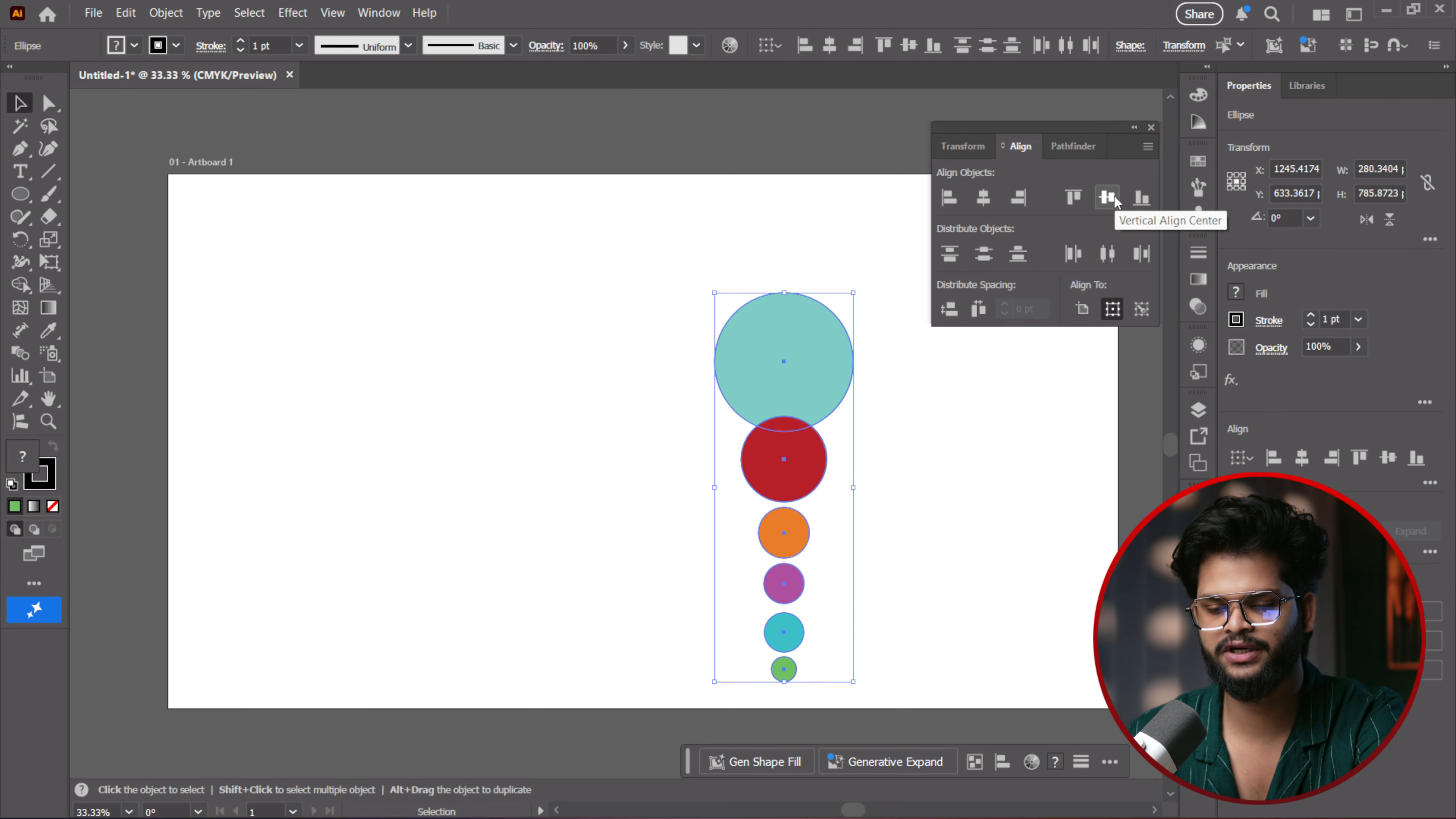
click(1107, 197)
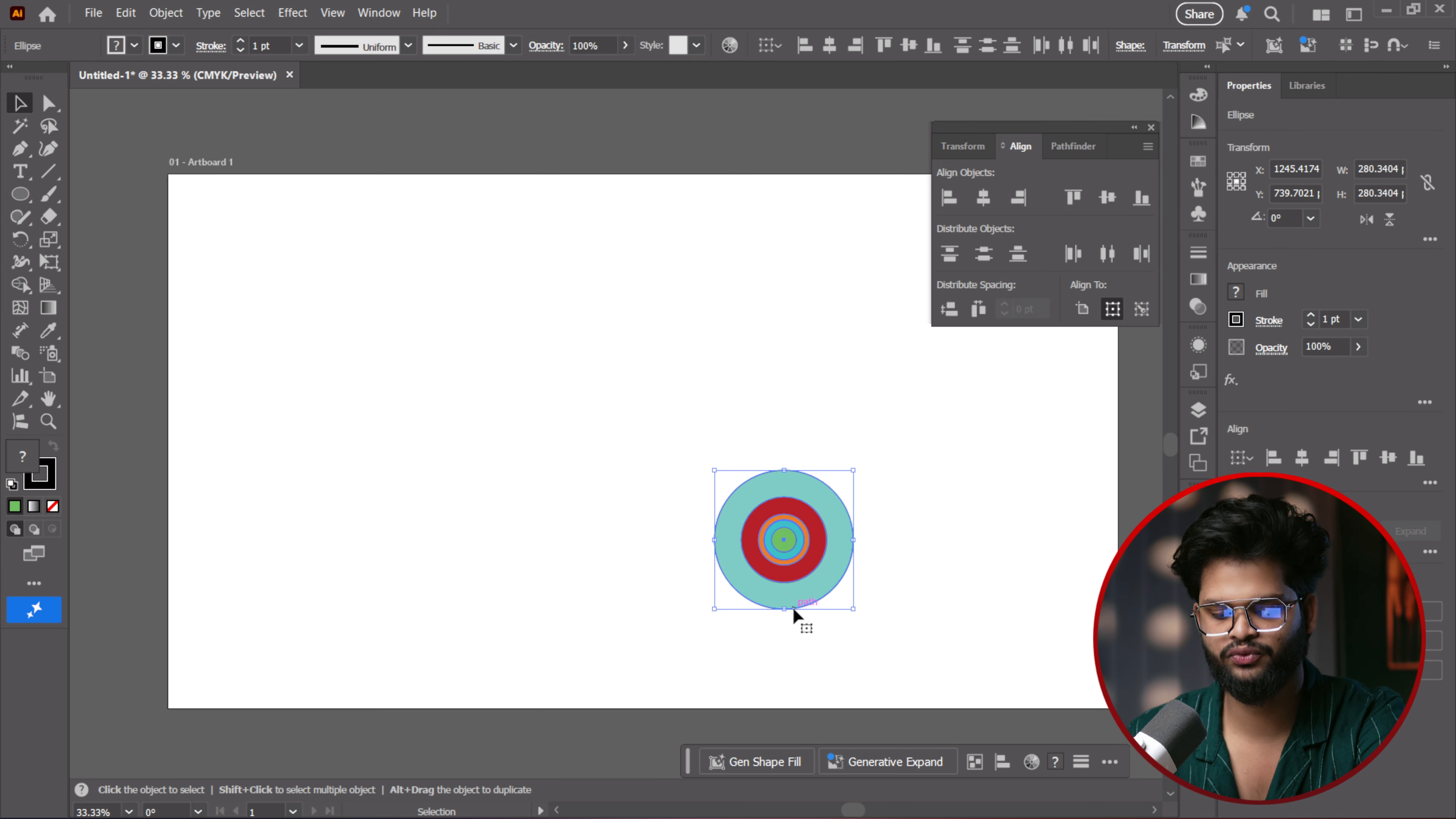
scroll(793, 613, up, 4)
click(994, 704)
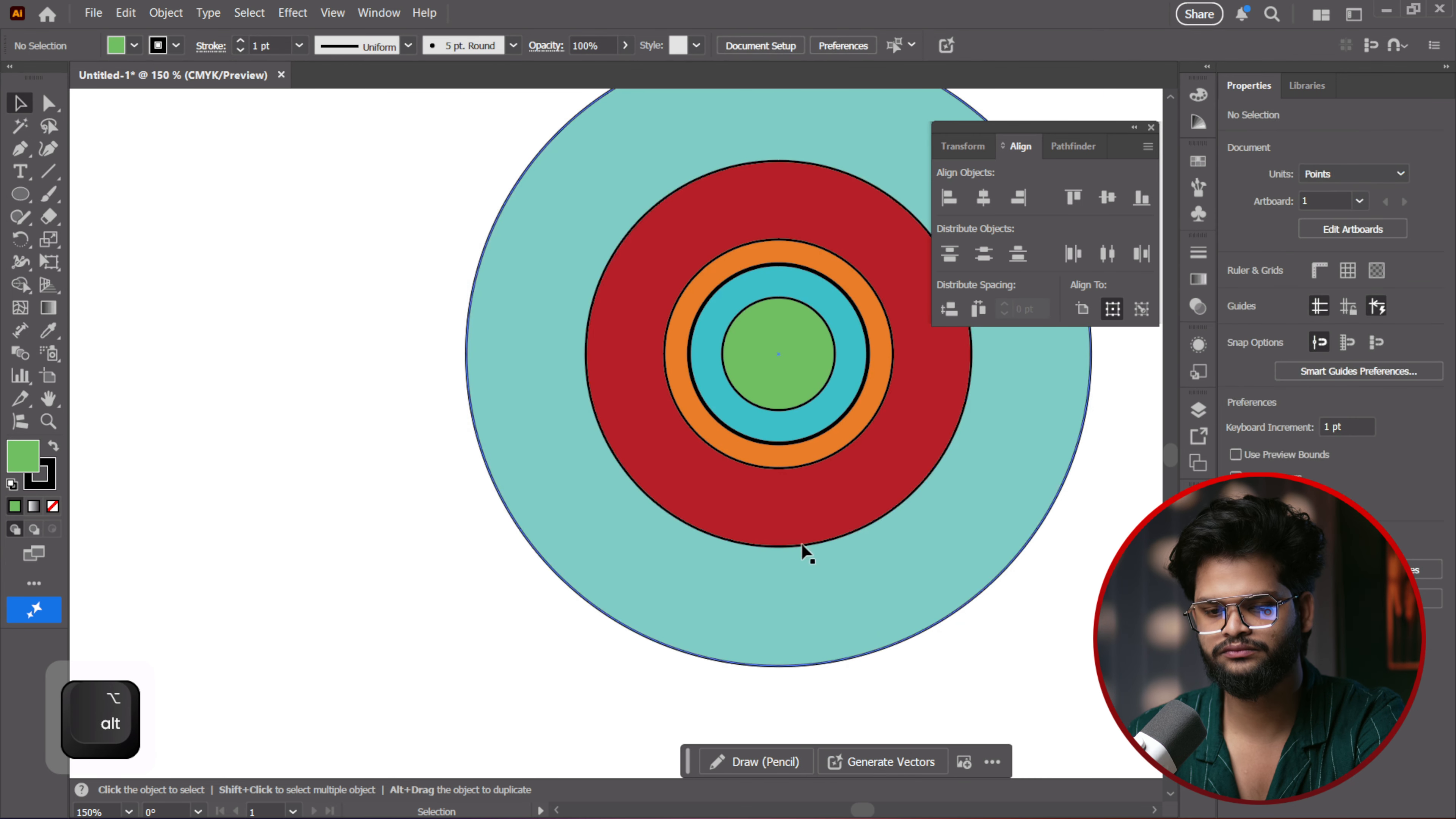
key(space)
drag(975, 472, 650, 491)
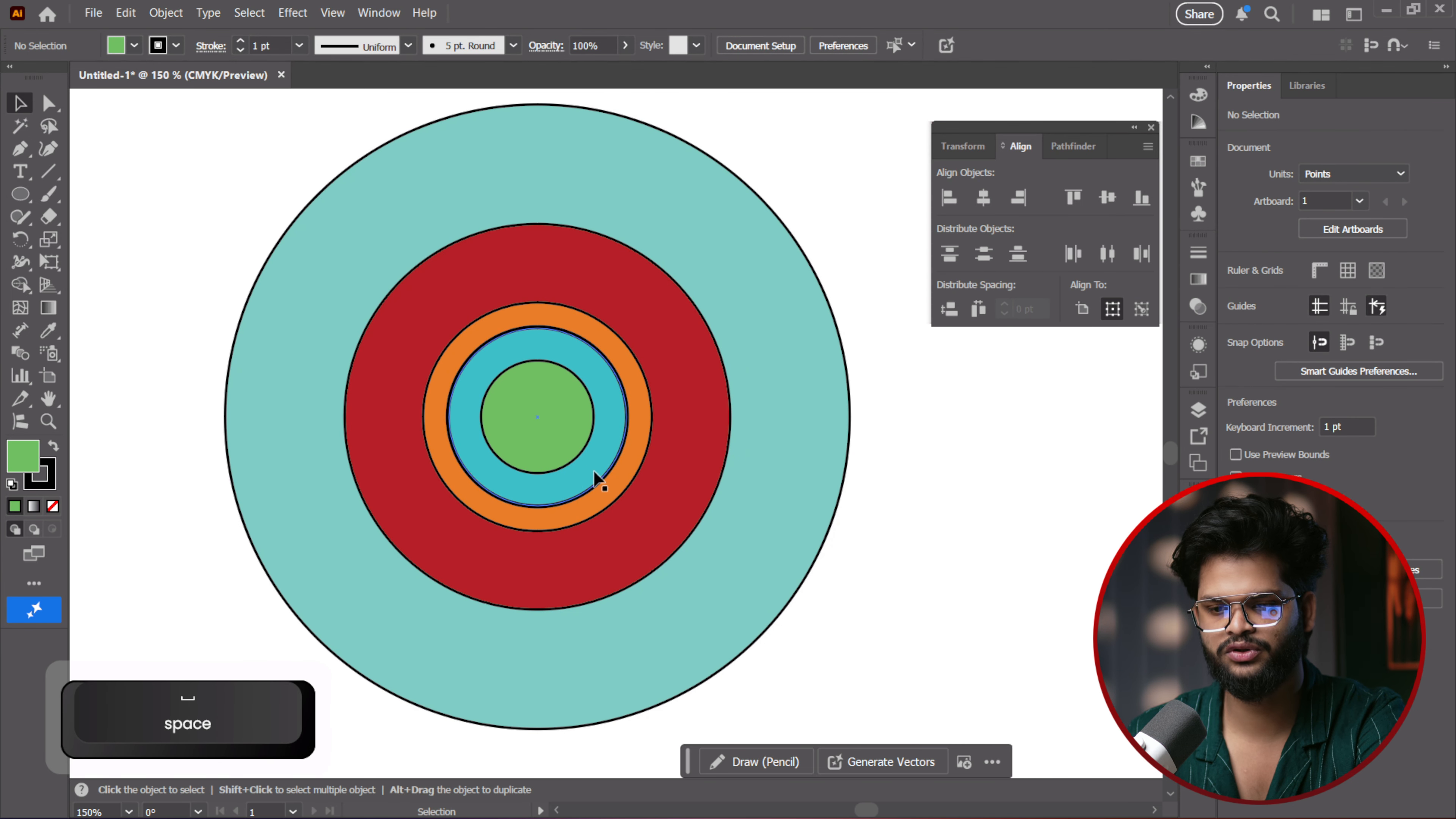
Undo the horizontal and vertical centering of the six circles
key(ctrl+z)
key(ctrl+z)
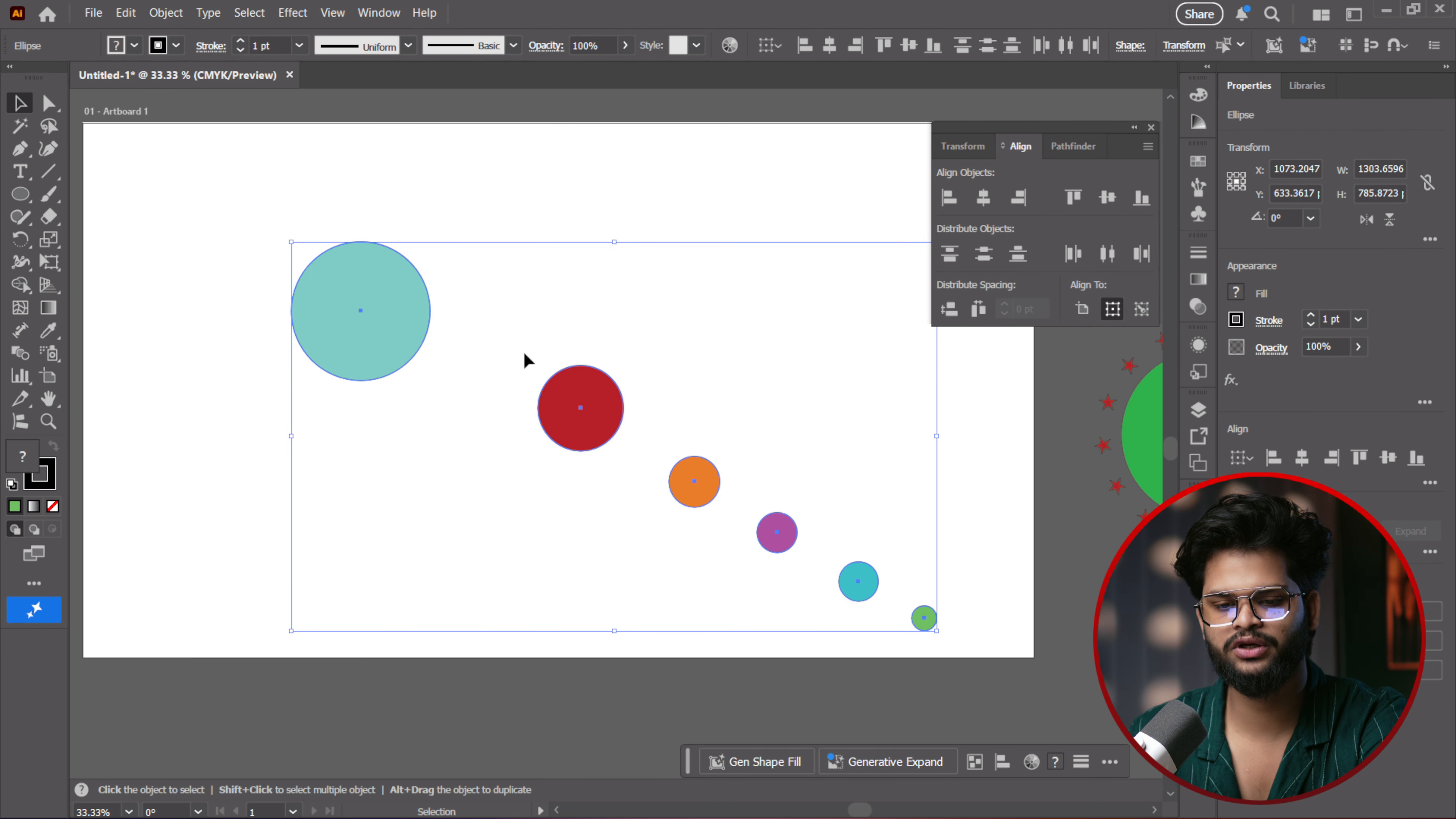
Try centering the six circles horizontally and vertically on the light teal circle as key object, and undo both alignments
click(364, 346)
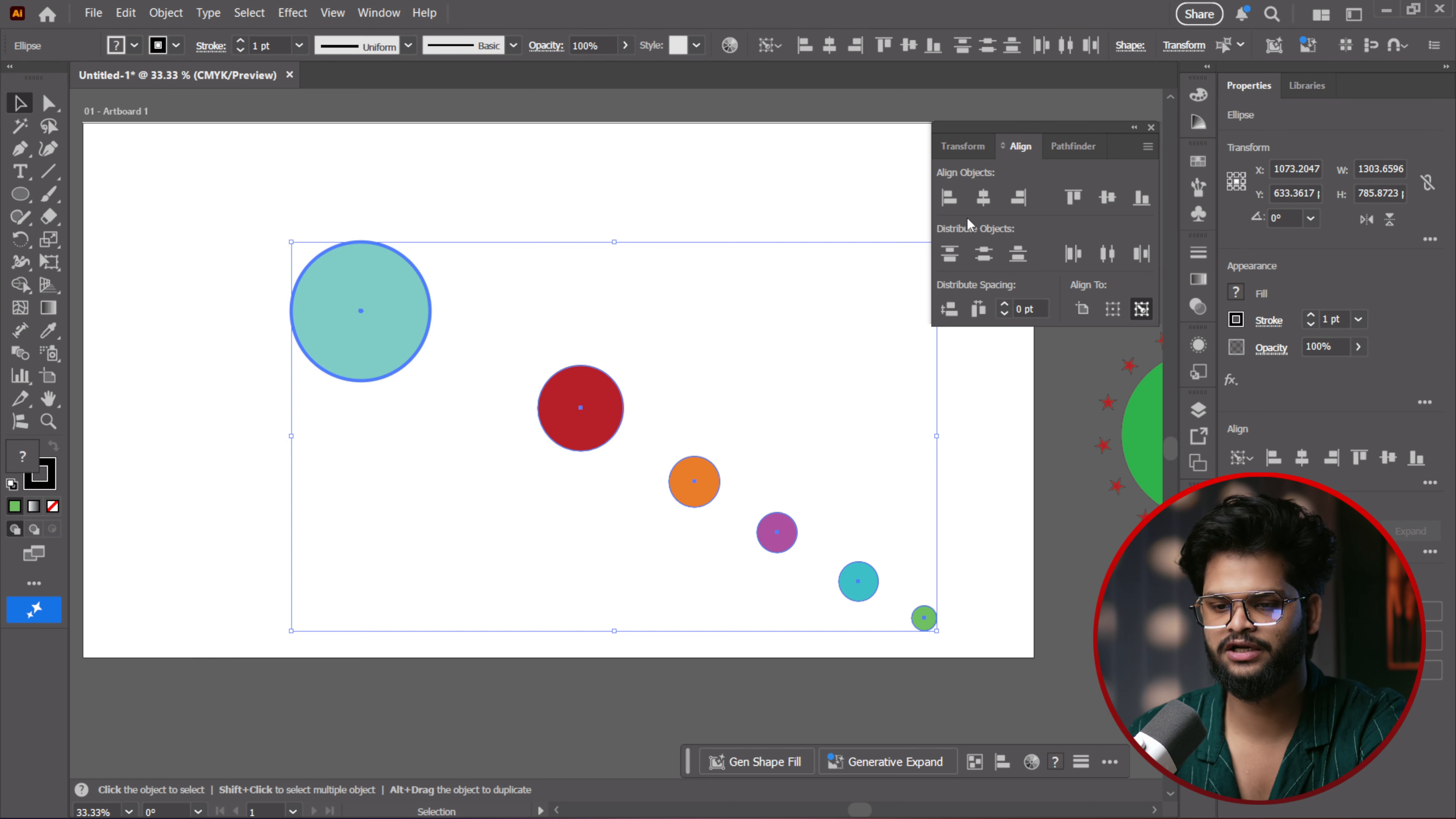
click(974, 202)
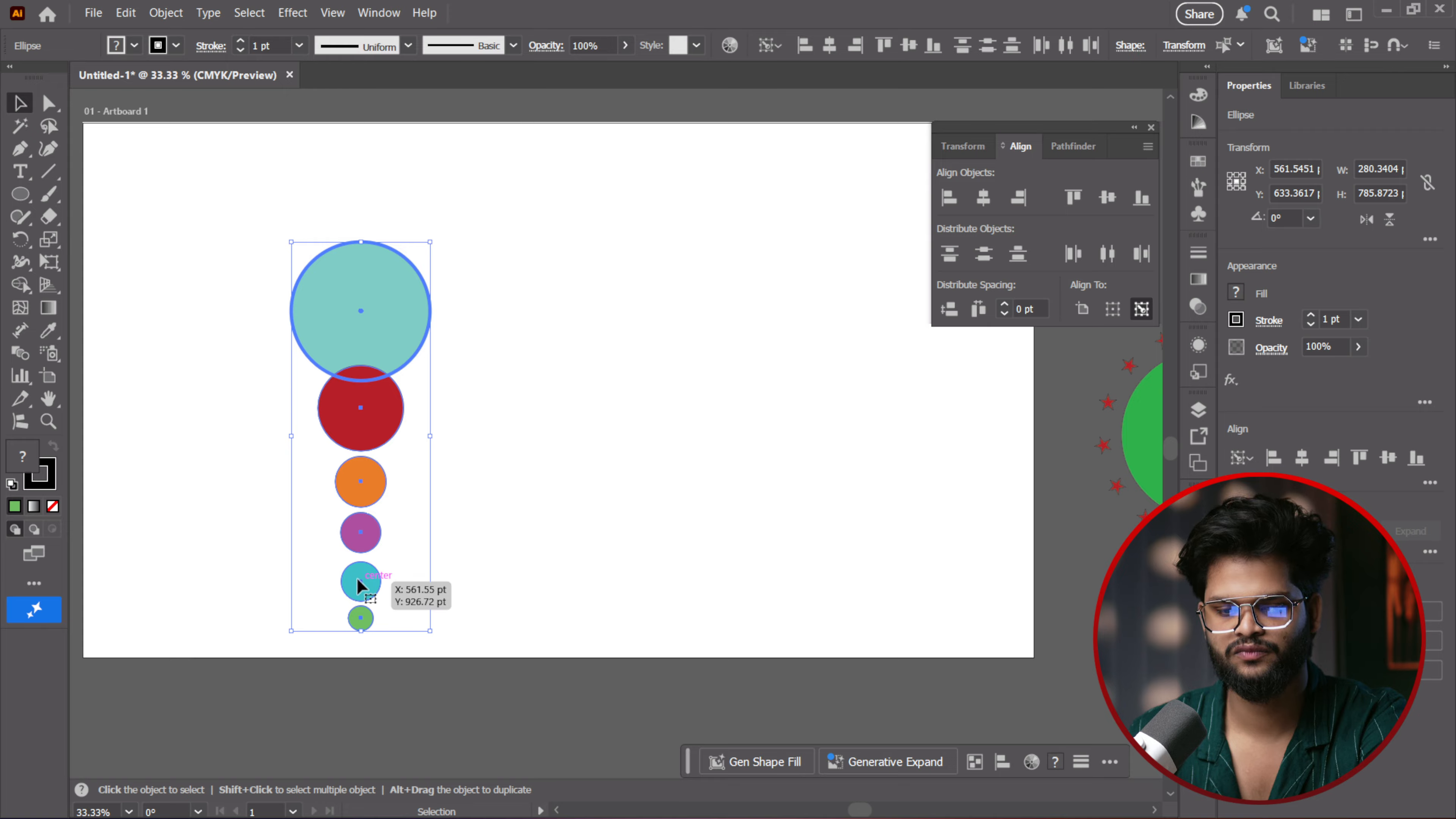
click(1108, 197)
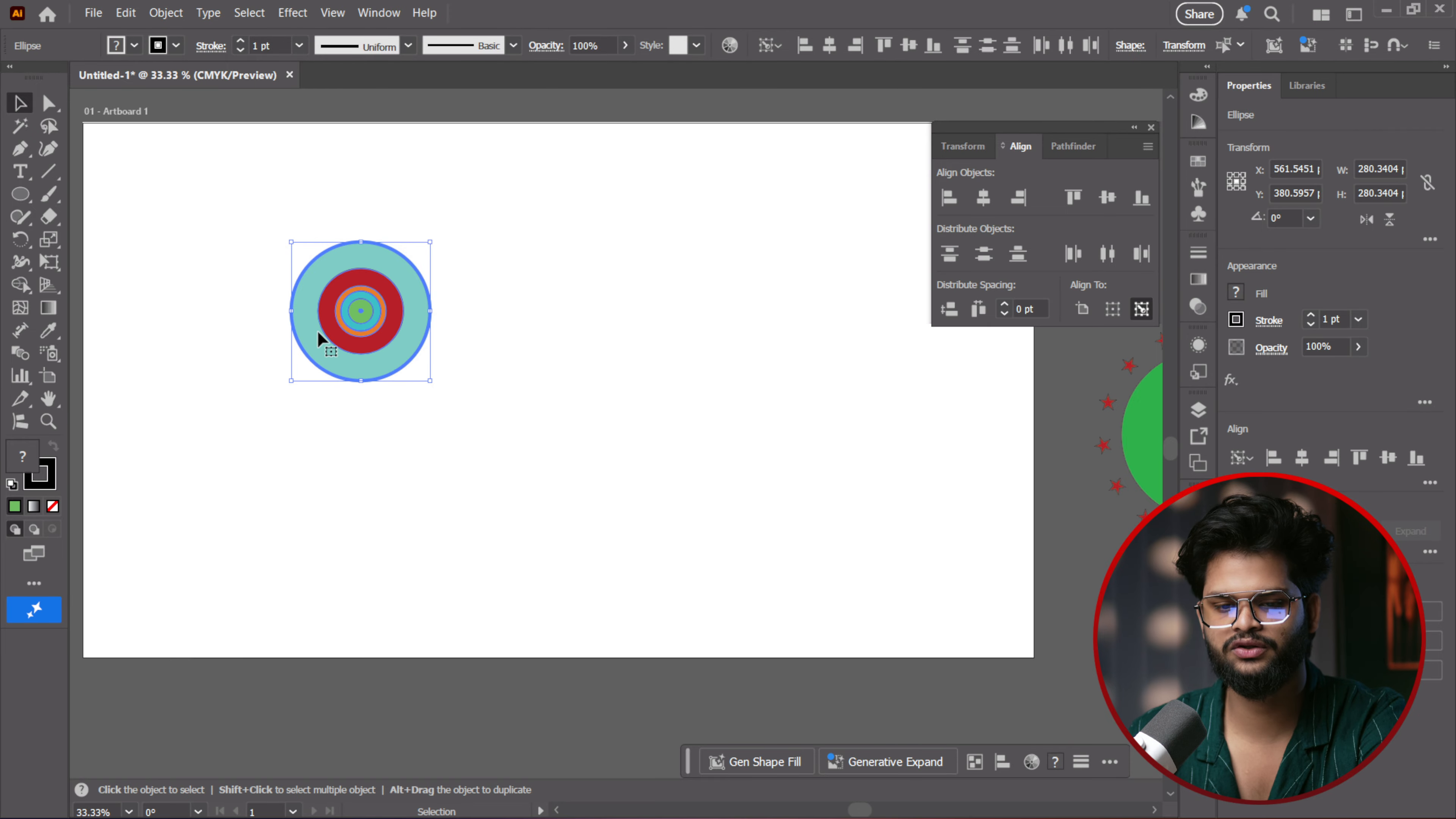
key(ctrl+z)
key(ctrl+z)
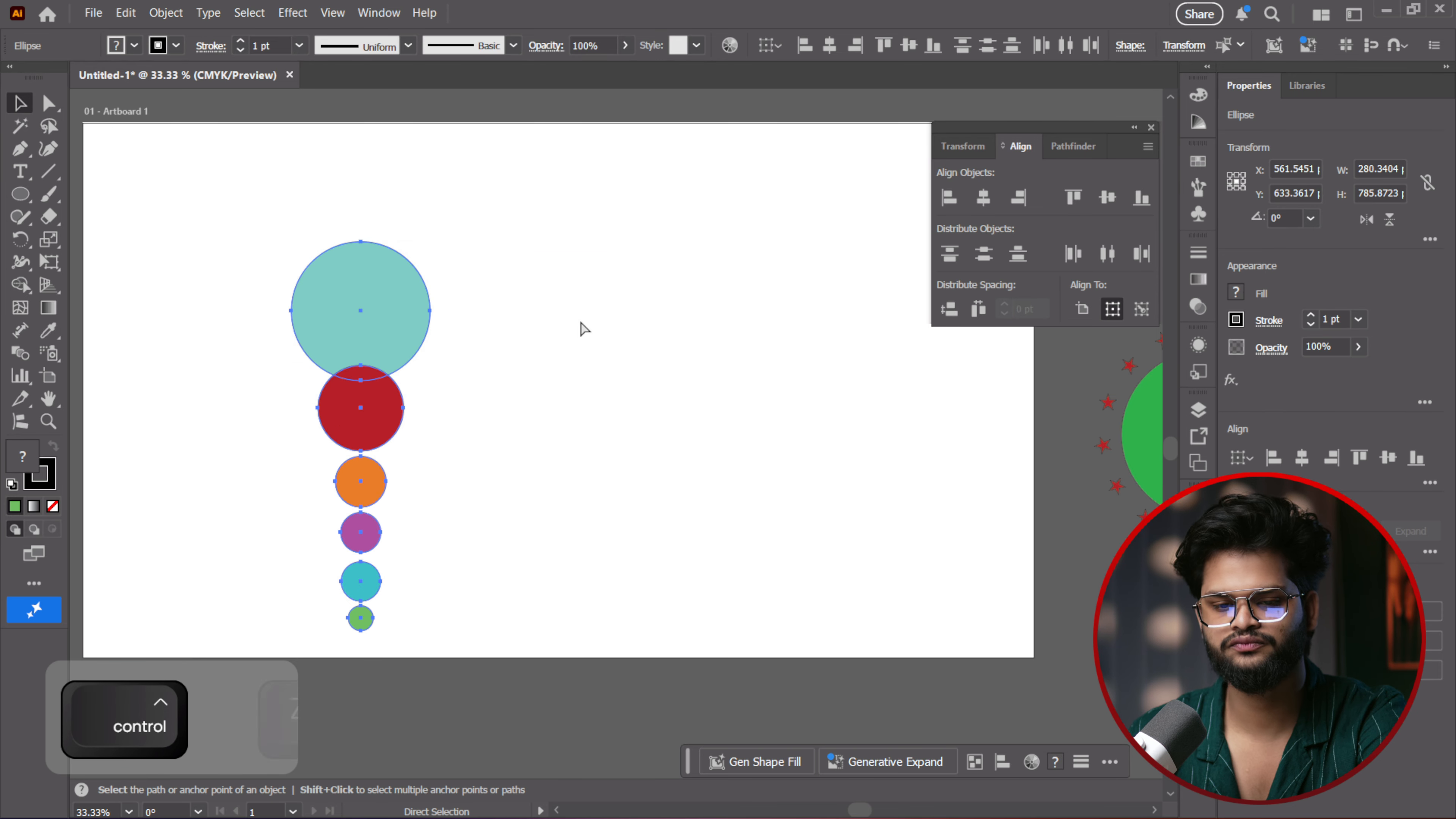
Center the six circles horizontally and vertically on the dark red circle as key object, undo only the vertical centering, and deselect
click(595, 439)
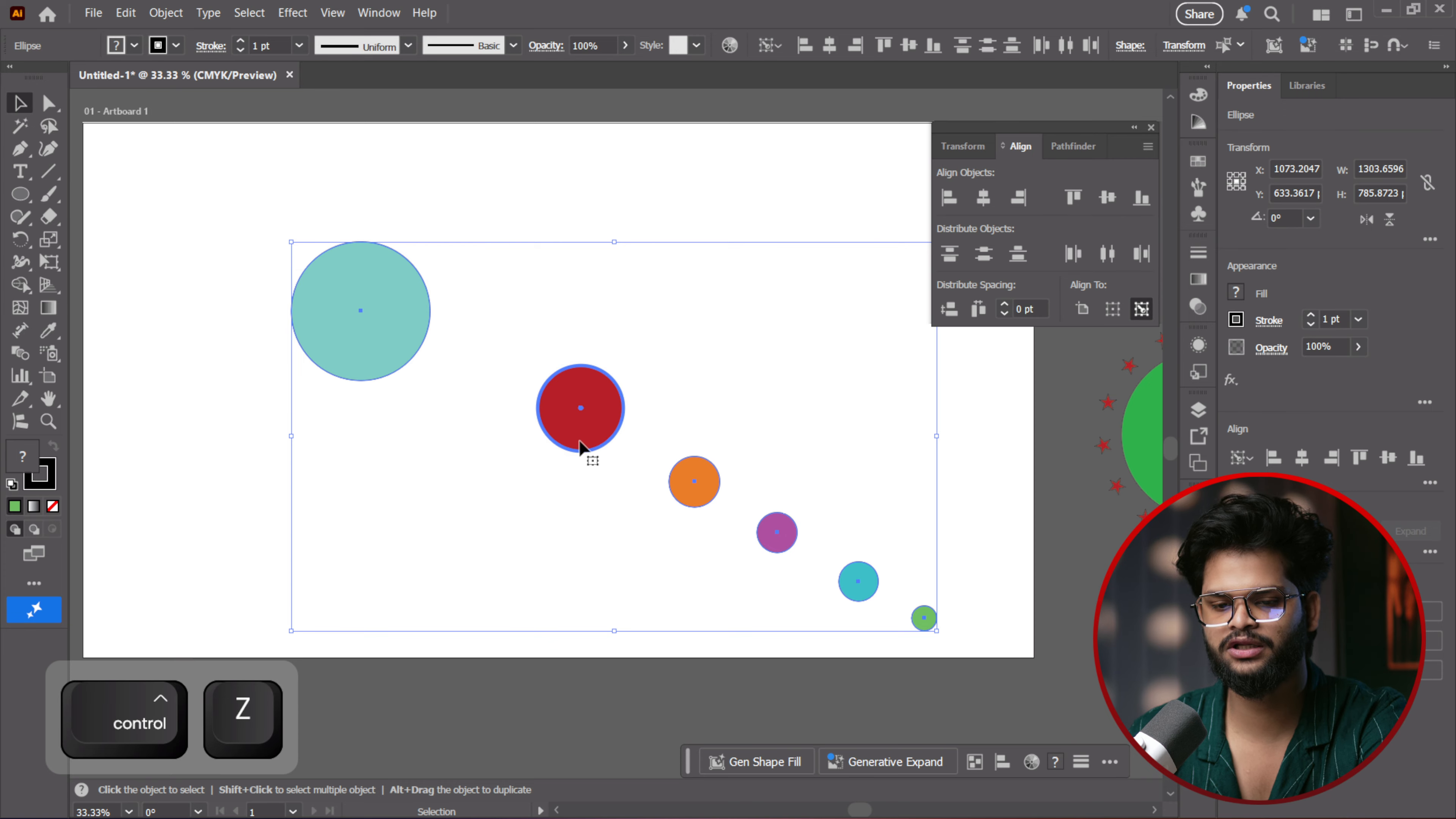
click(982, 199)
click(1106, 198)
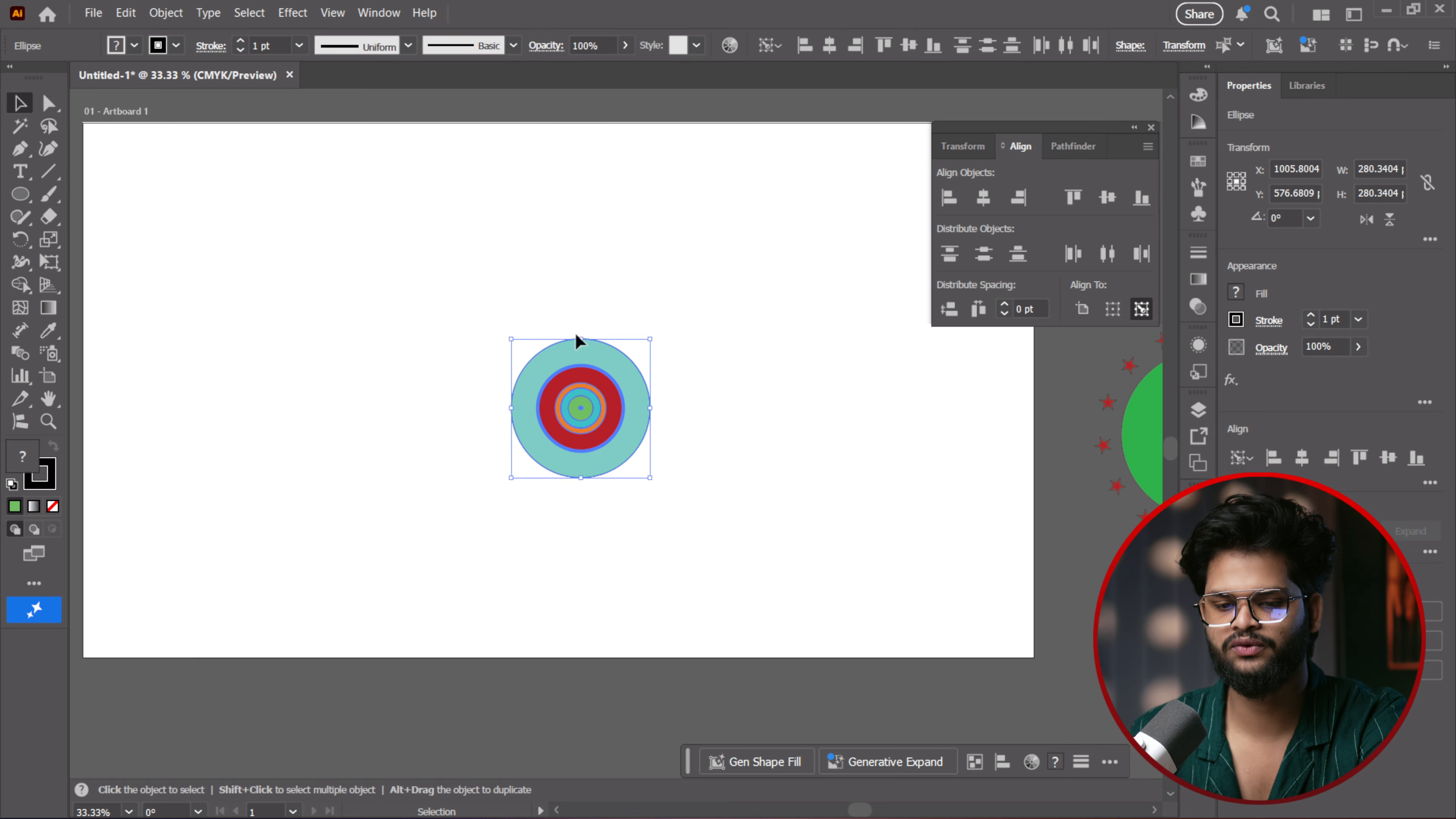
key(ctrl+z)
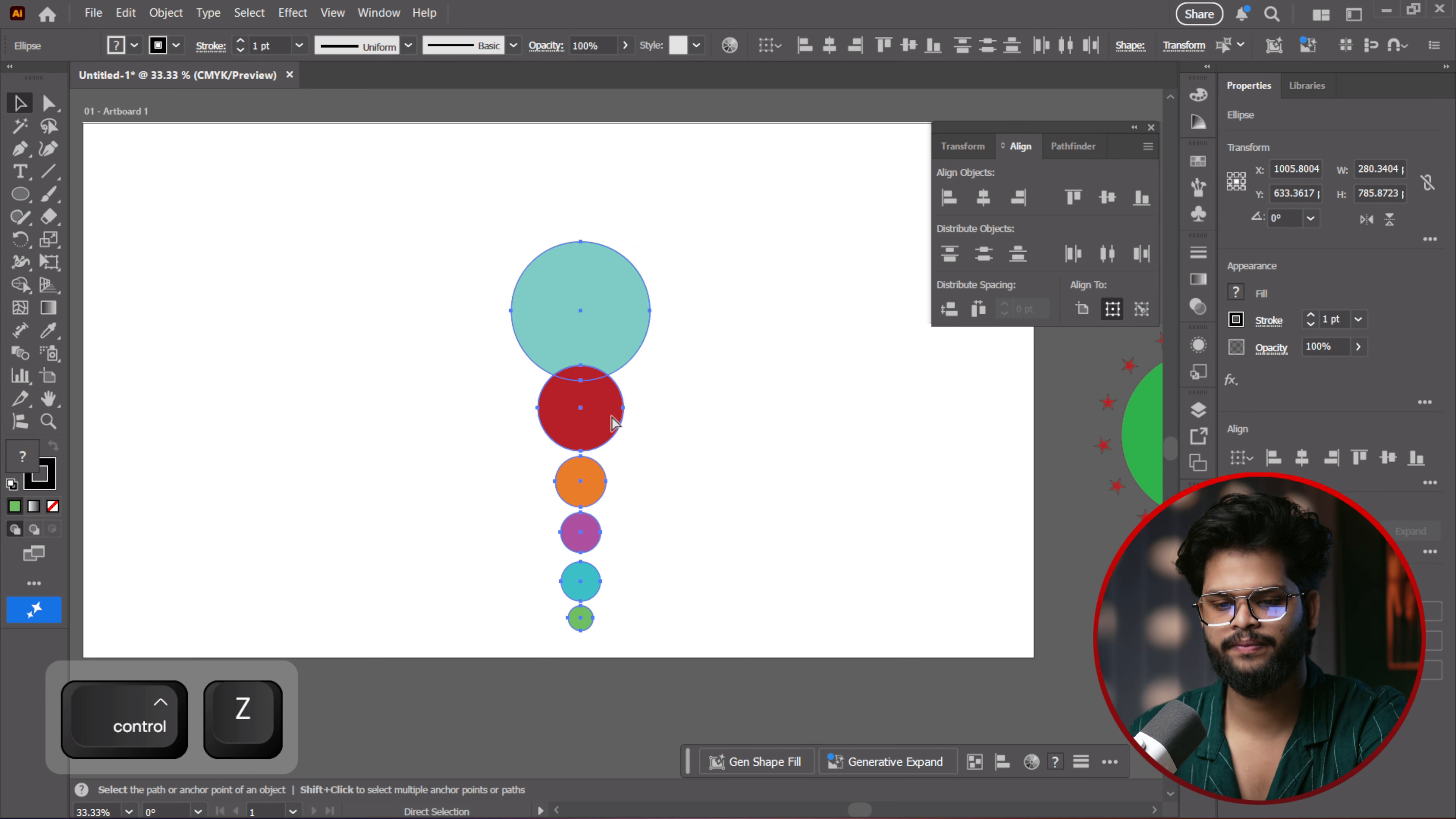
click(695, 332)
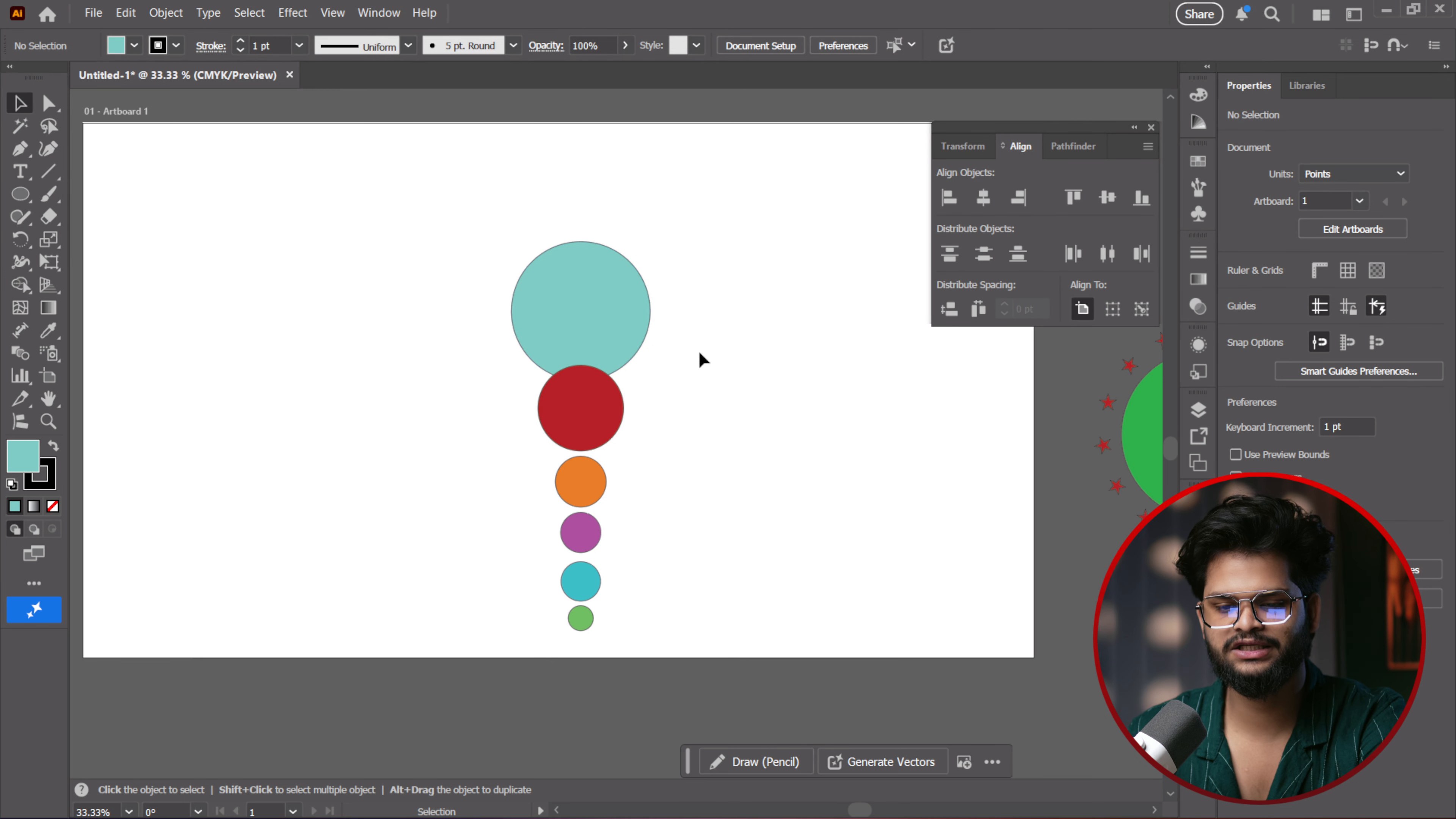
Bring the light teal circle to the front of the stacking order
click(625, 314)
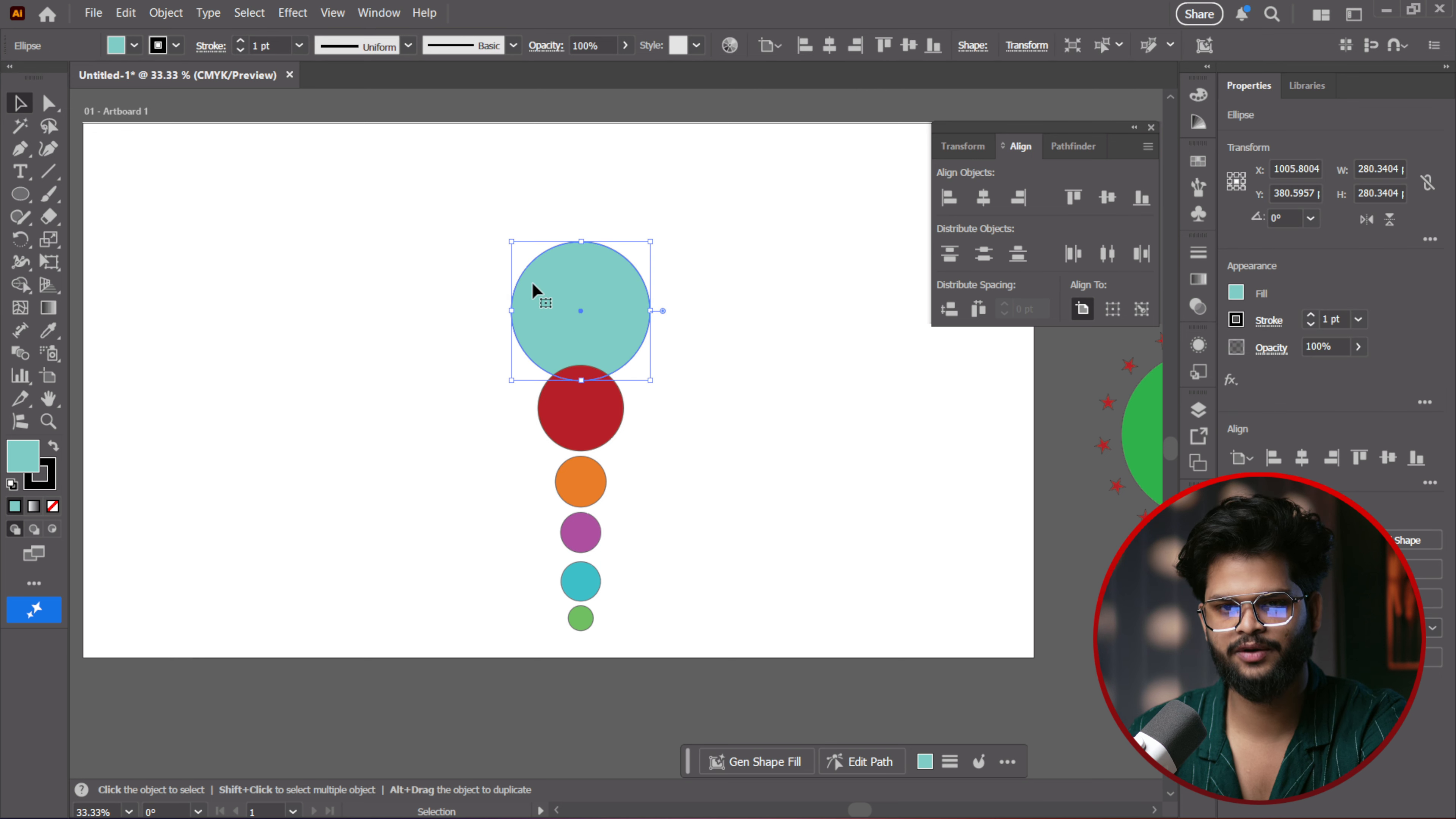
right_click(625, 321)
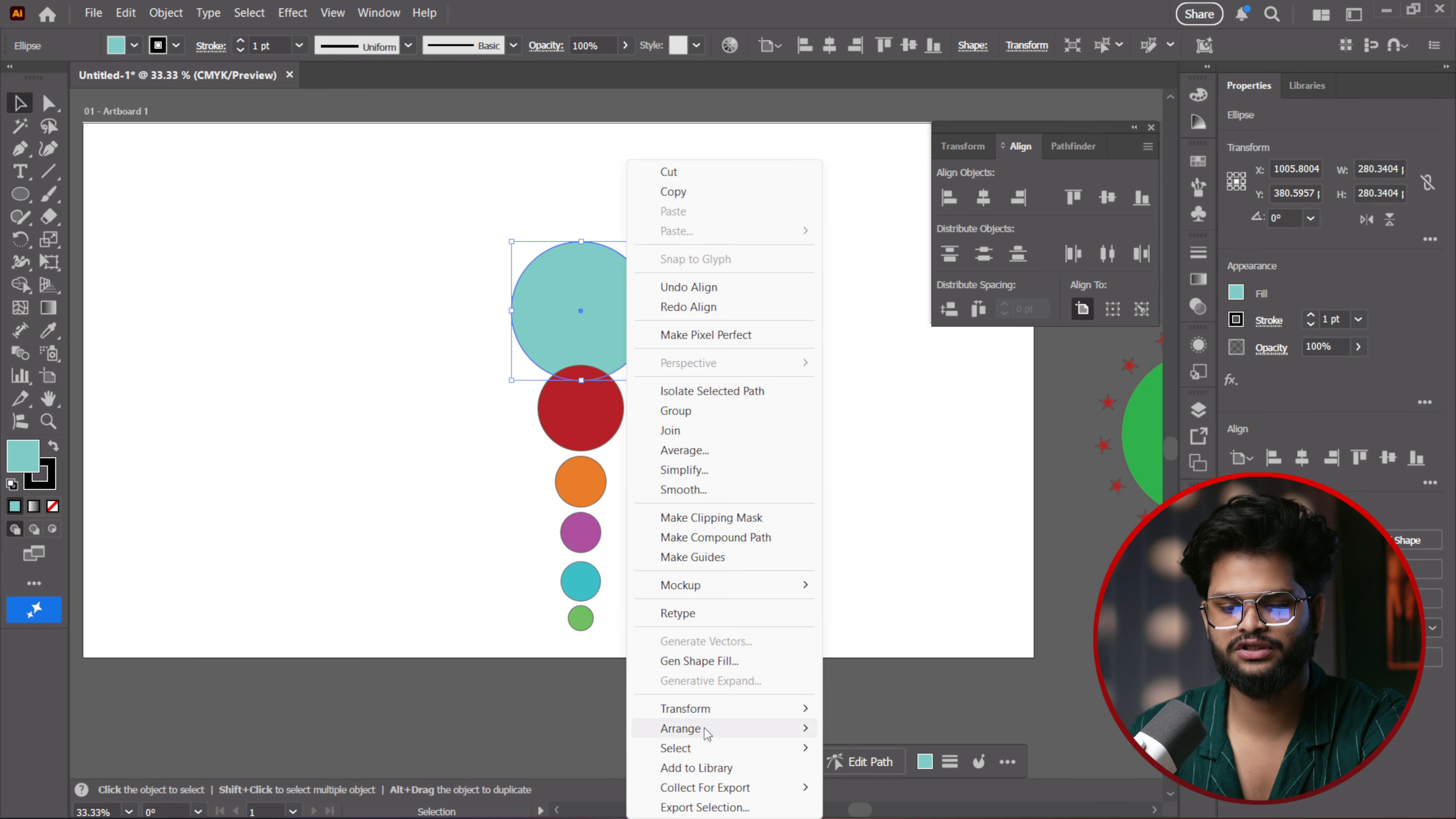
mouse_move(706, 730)
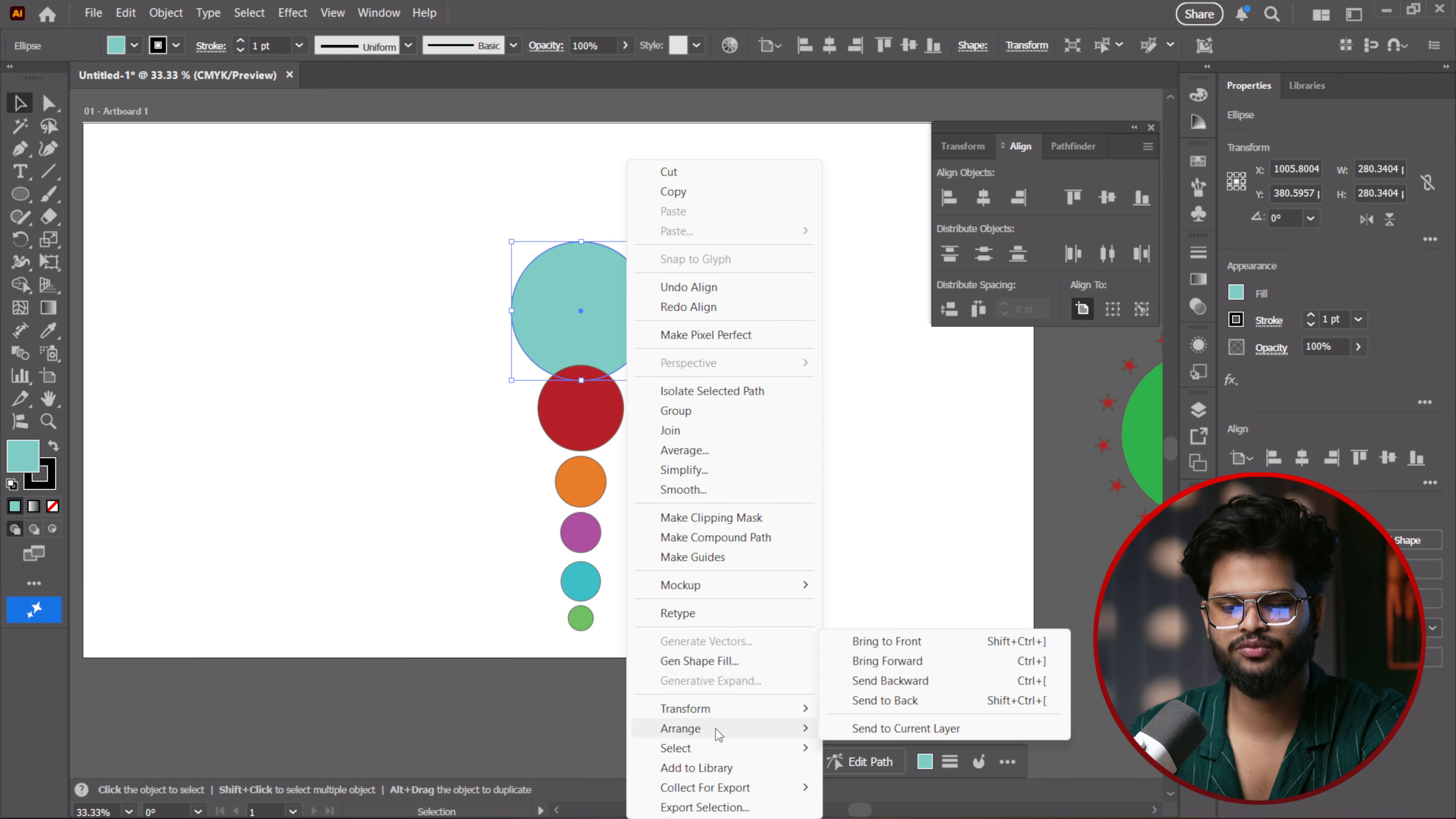
click(888, 645)
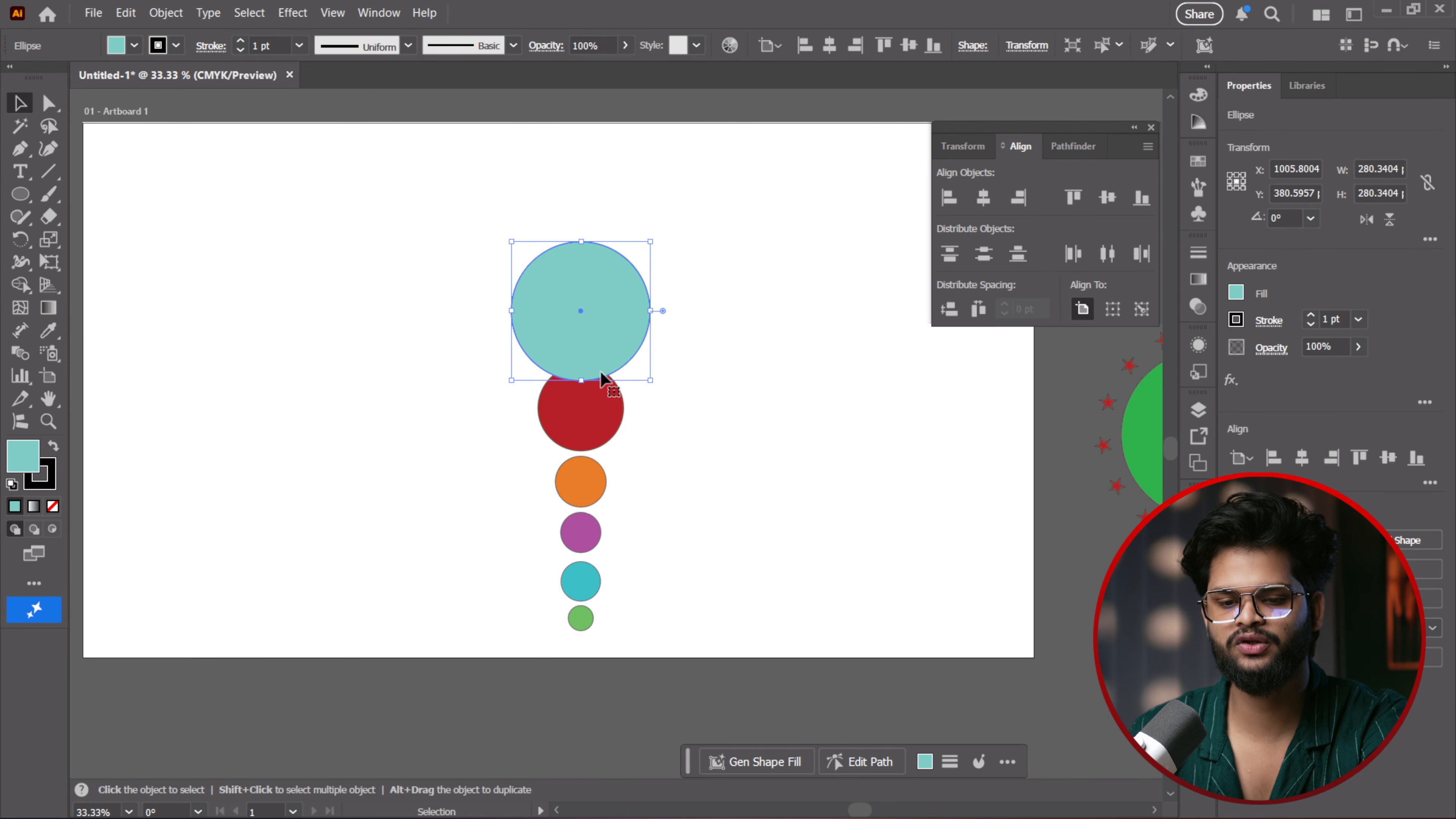
Move the light teal, dark red and orange circles to the artboard's upper left so that they overlap
drag(607, 314, 326, 302)
drag(565, 404, 350, 315)
drag(589, 474, 352, 359)
right_click(444, 319)
click(787, 436)
click(392, 312)
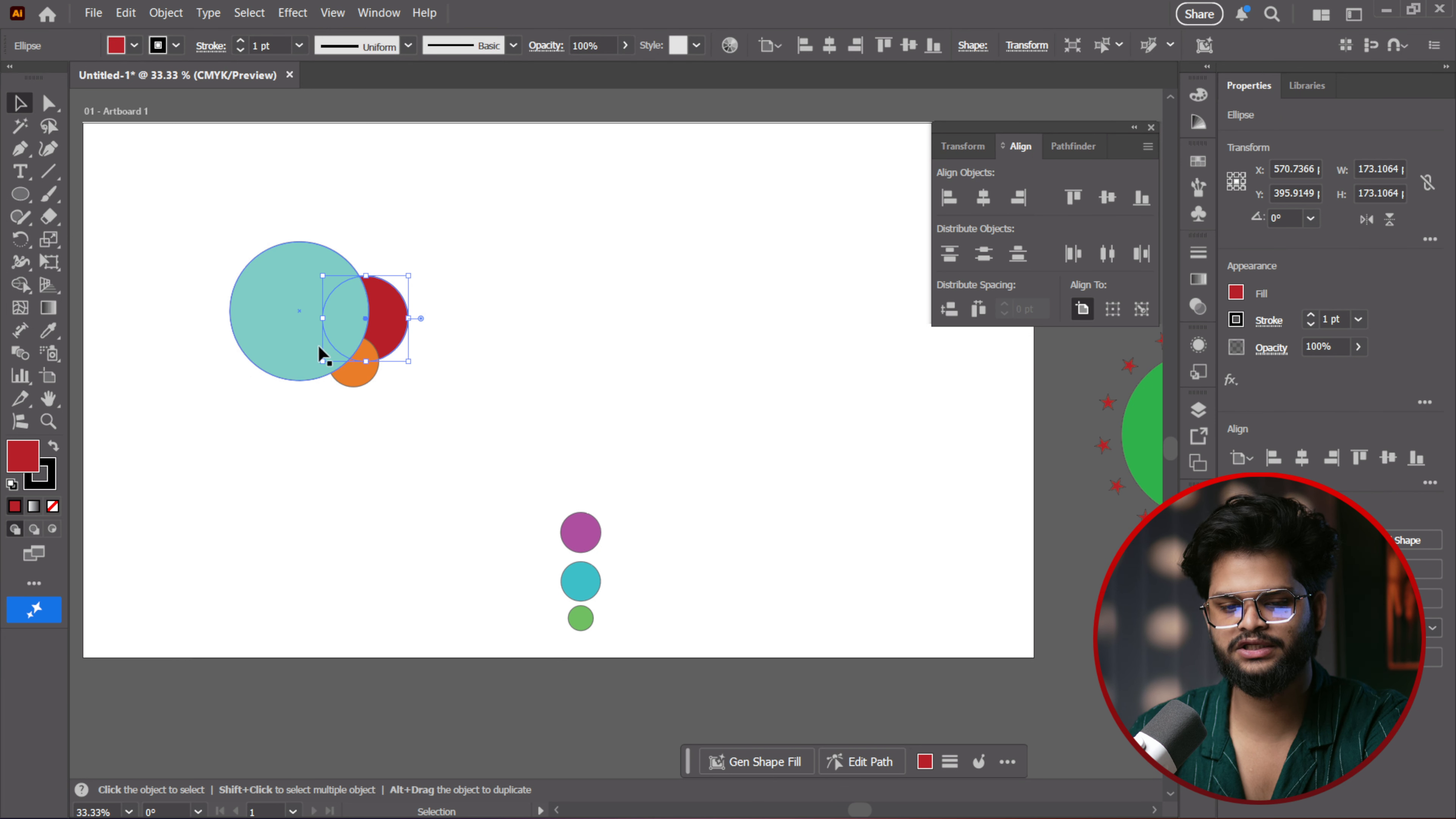
click(508, 321)
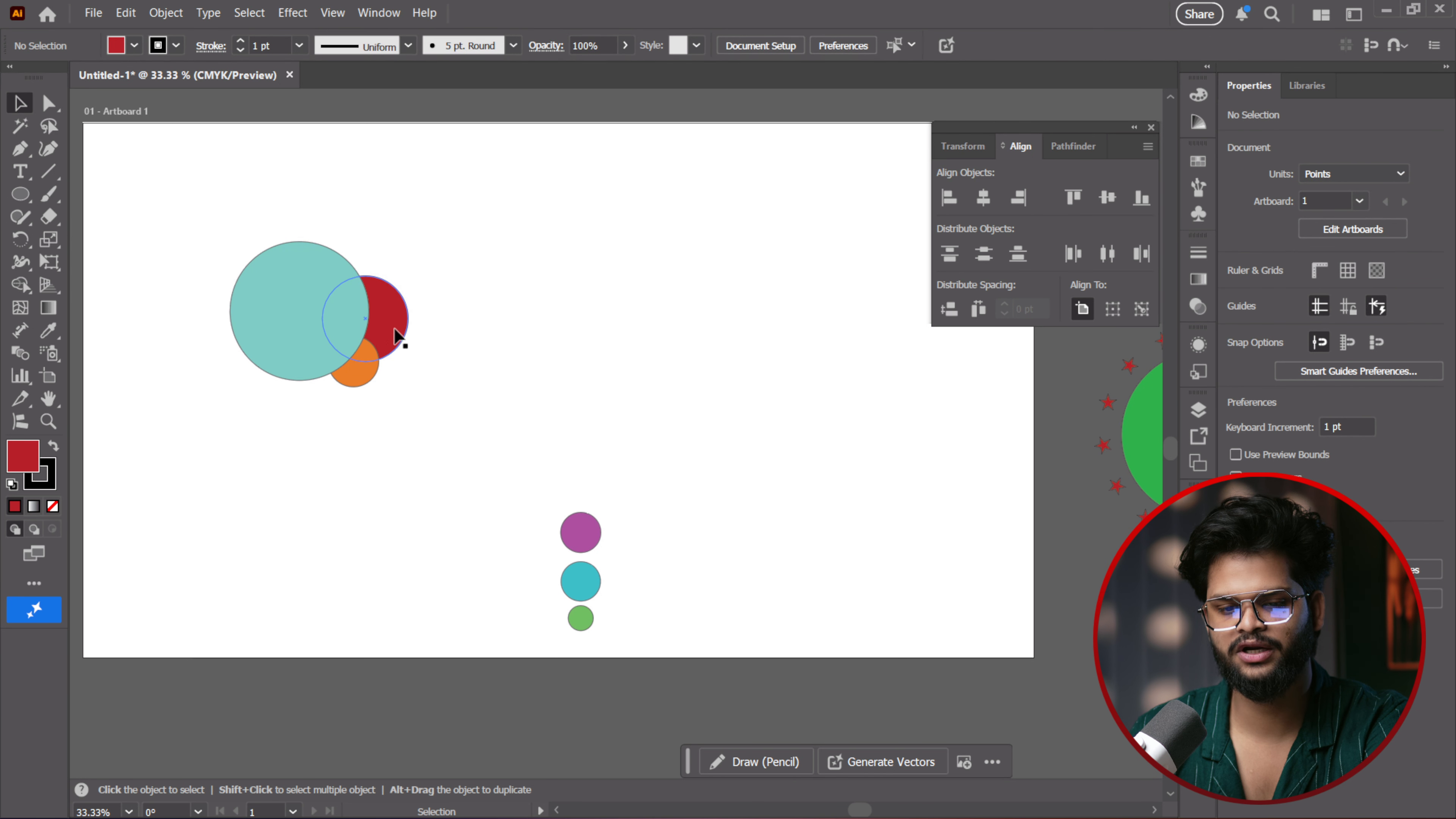
Bring the dark red circle to the front, over the light teal and orange circles
right_click(389, 324)
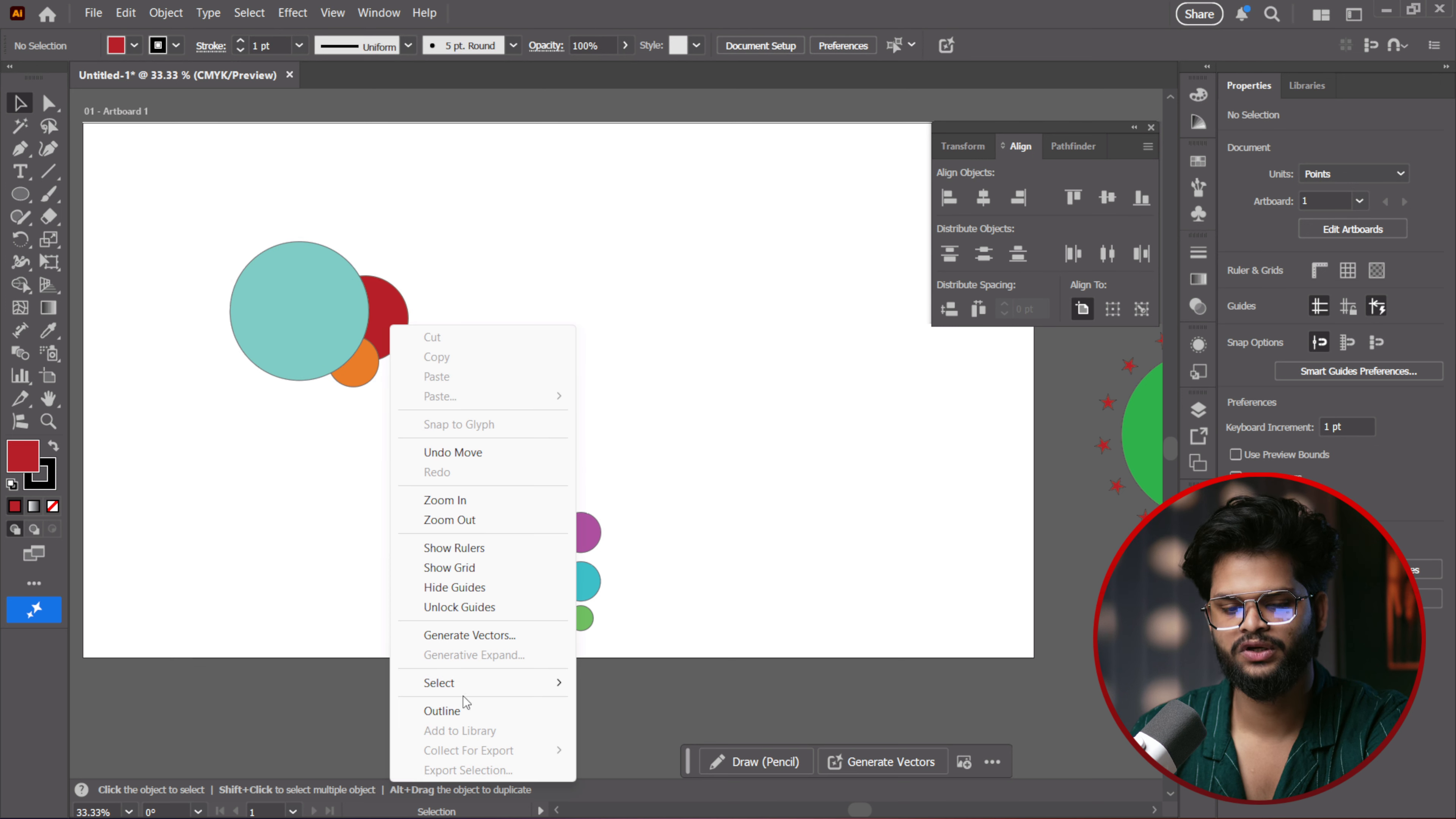
click(508, 275)
right_click(400, 307)
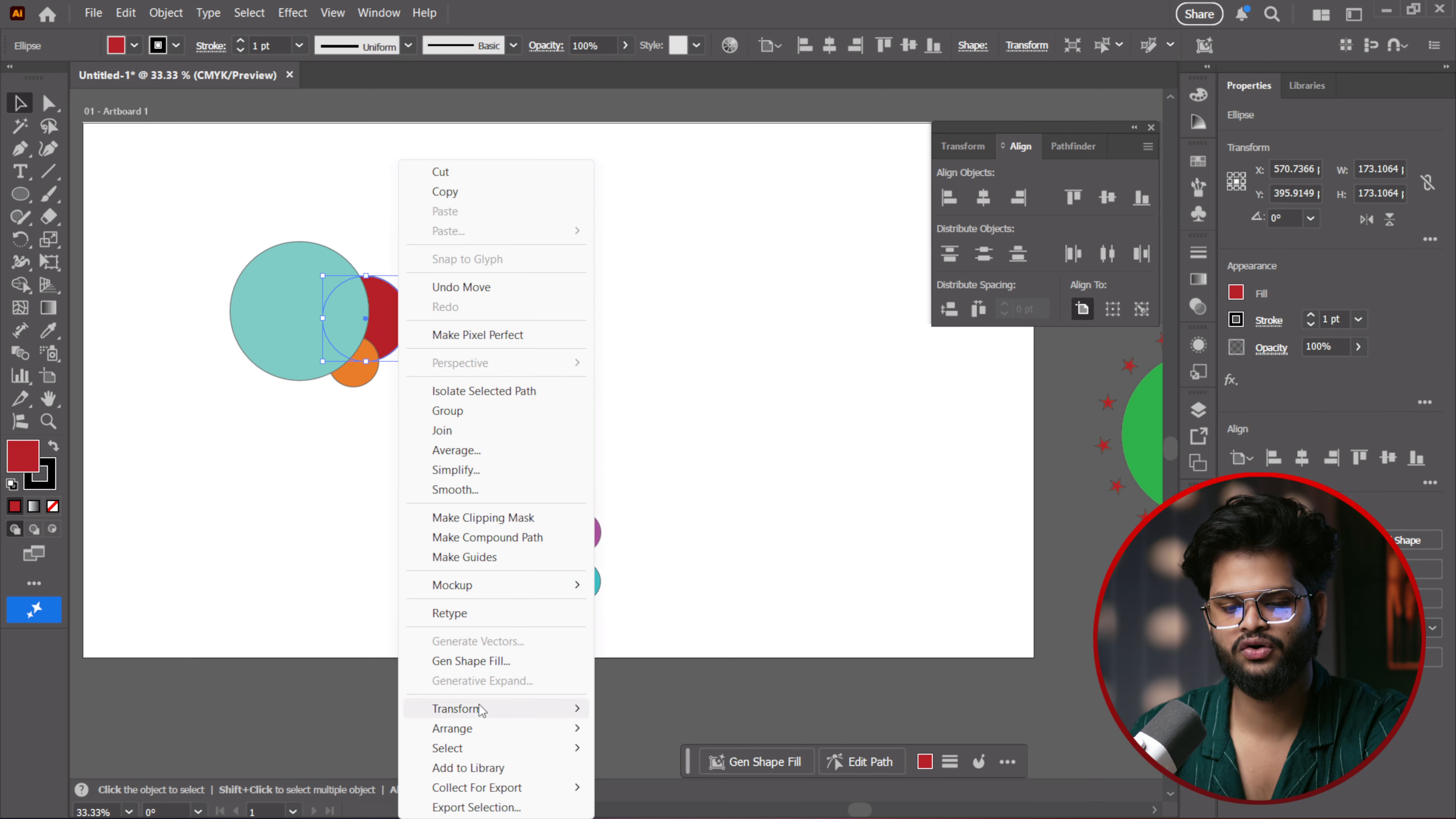
mouse_move(472, 737)
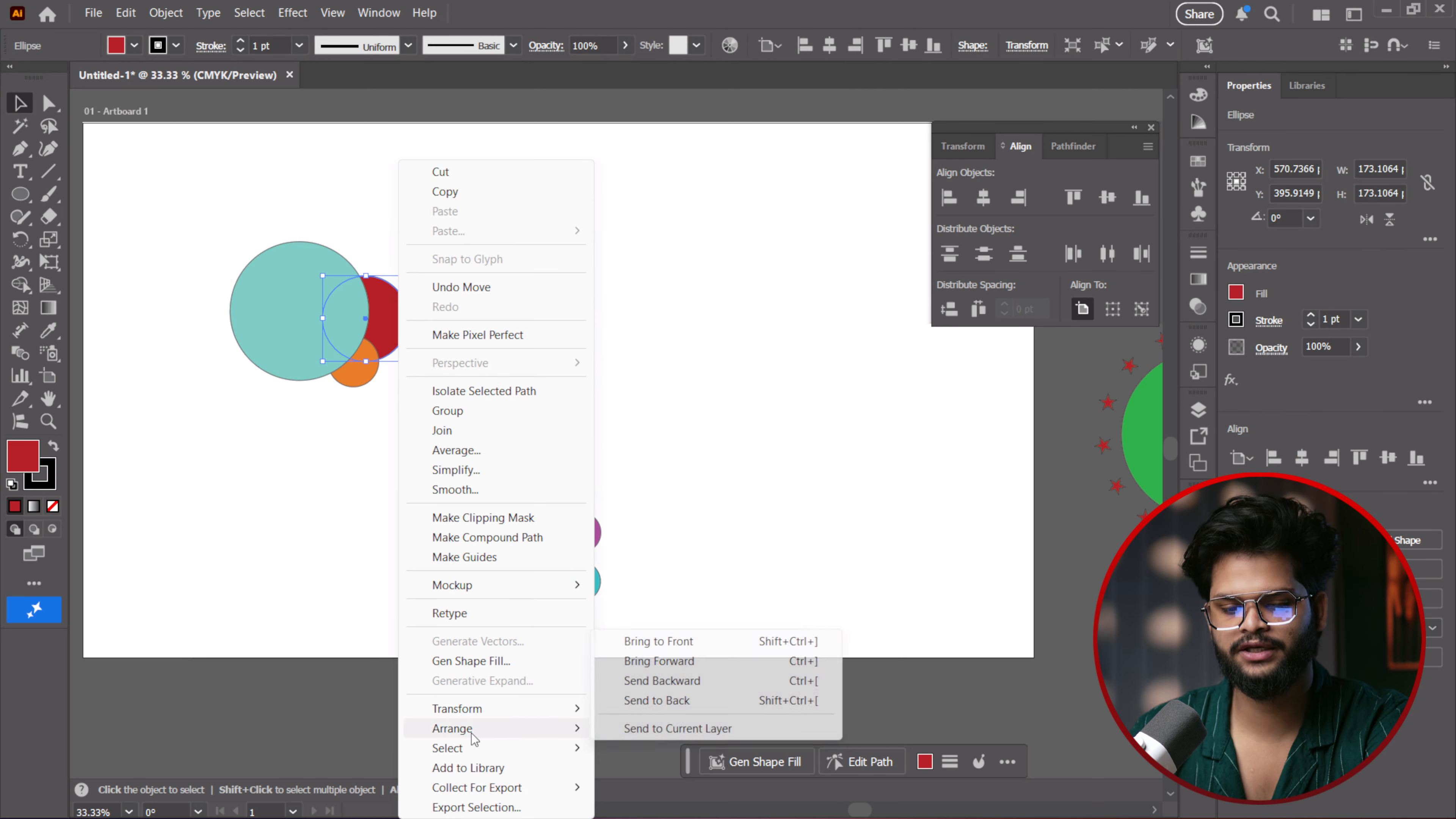
click(709, 643)
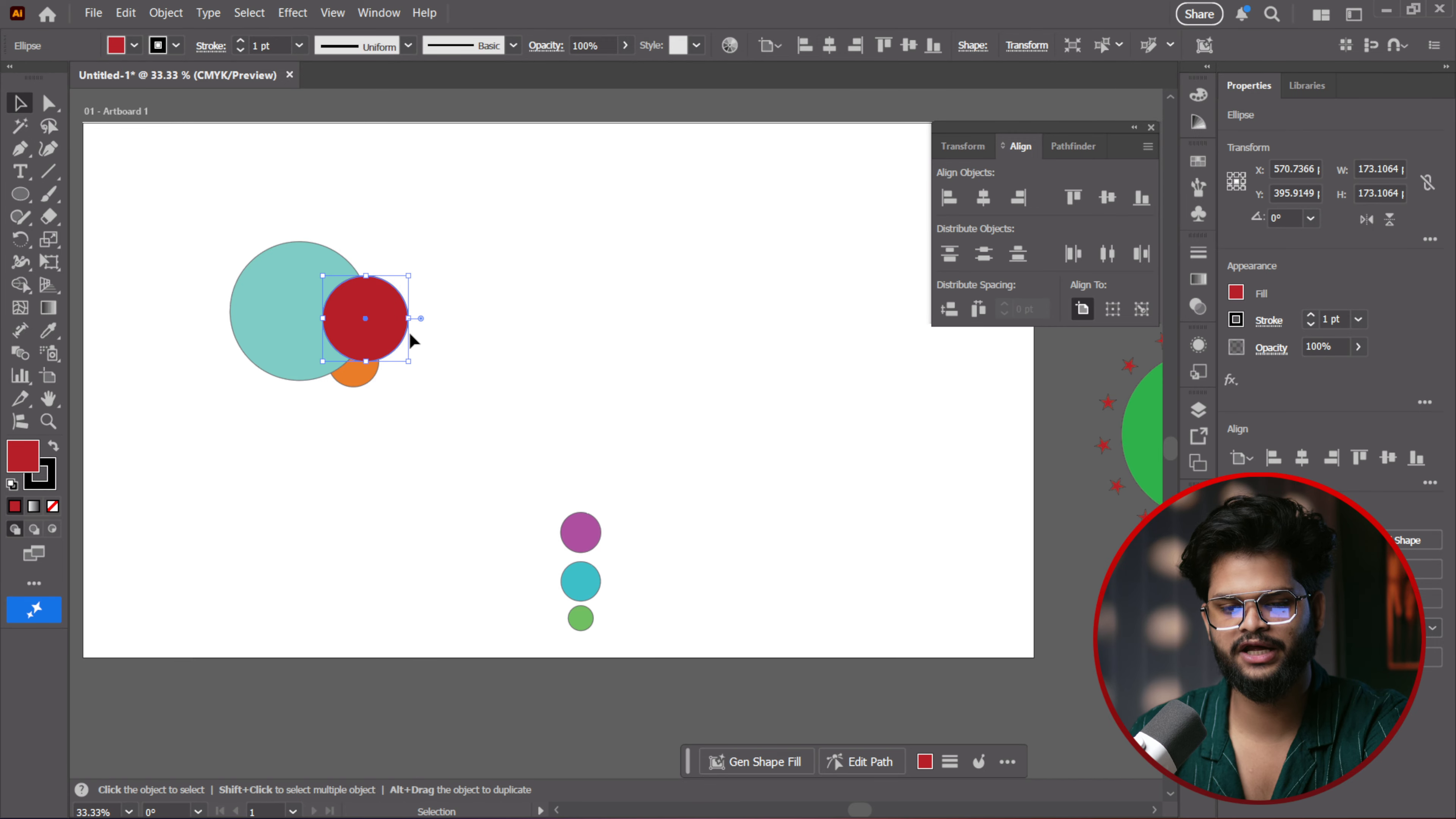
Try sending the dark red circle to the back and undo the change
right_click(394, 342)
mouse_move(504, 729)
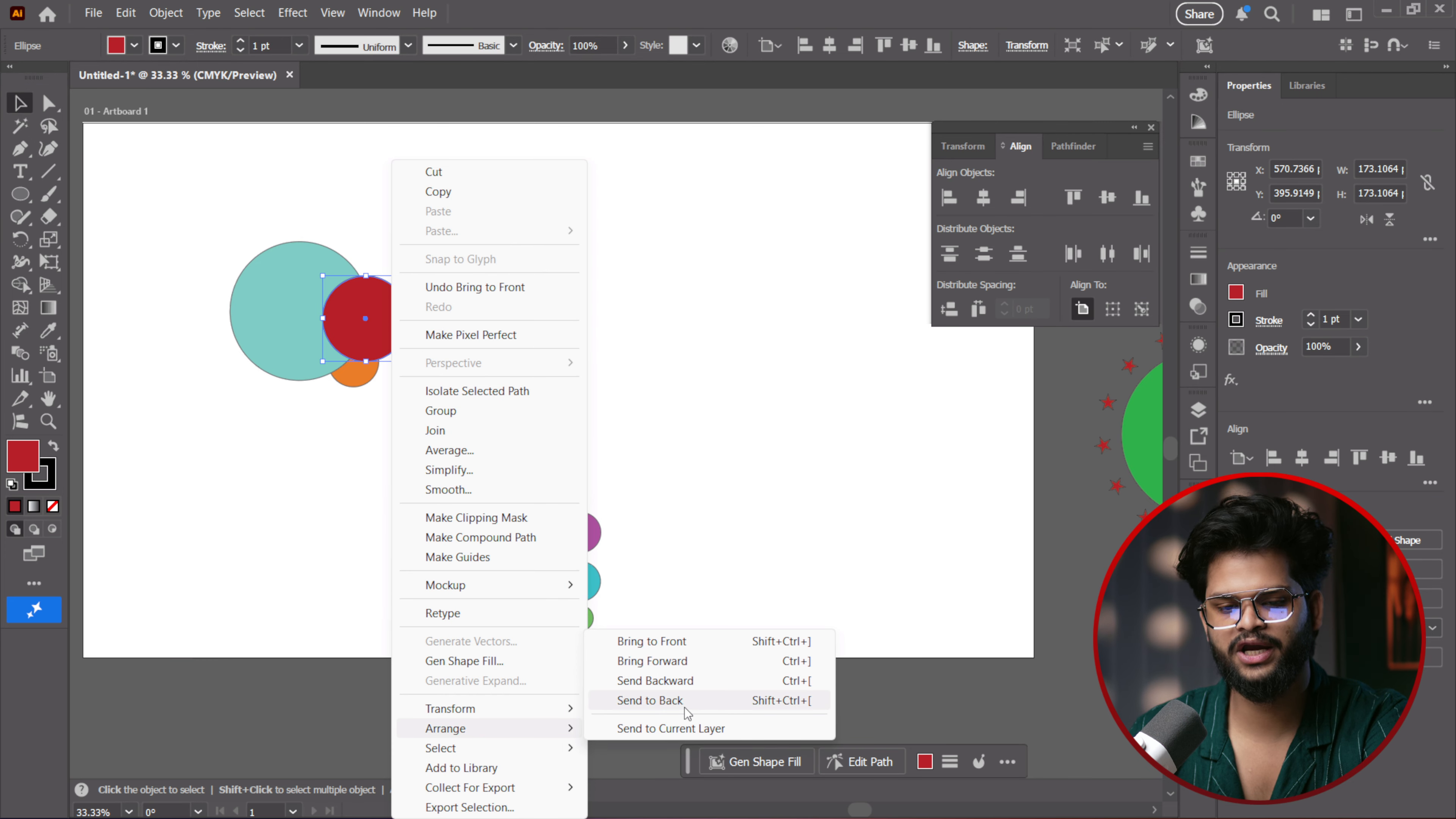
click(686, 701)
key(ctrl+z)
Send the dark red circle backward one level behind the light teal circle, and bring it forward one level again
right_click(408, 344)
mouse_move(489, 737)
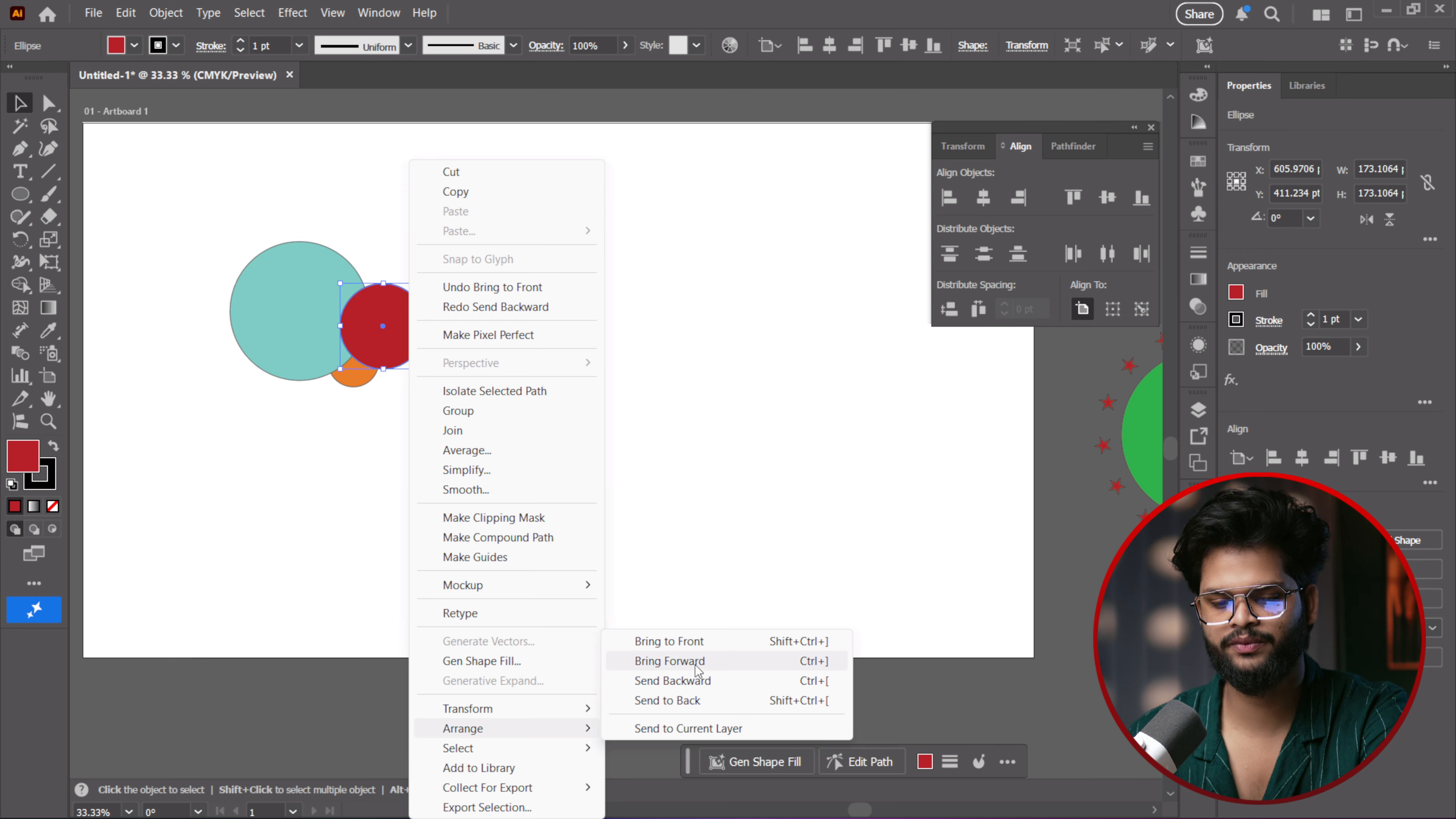
click(687, 683)
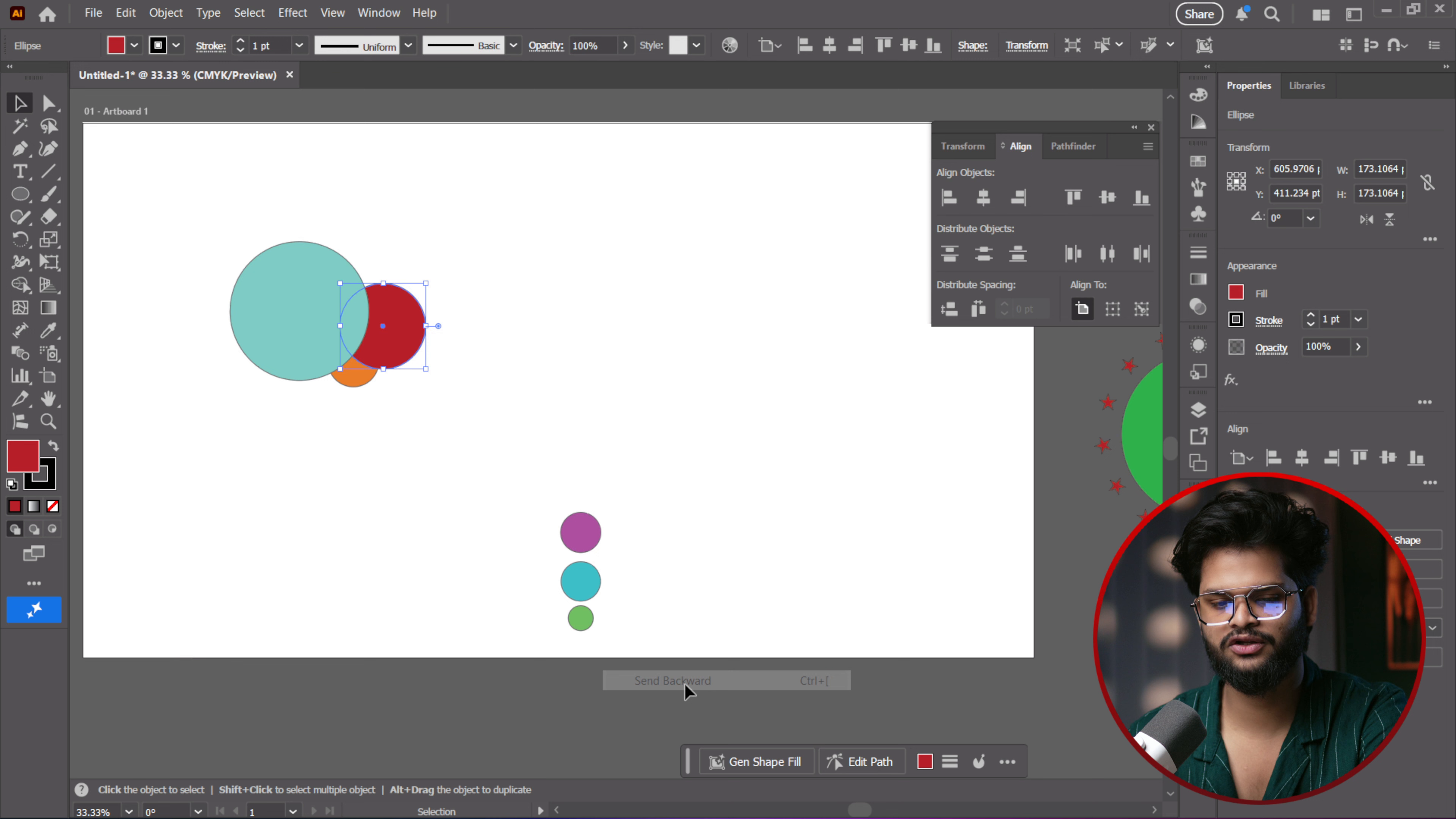
right_click(400, 341)
mouse_move(498, 738)
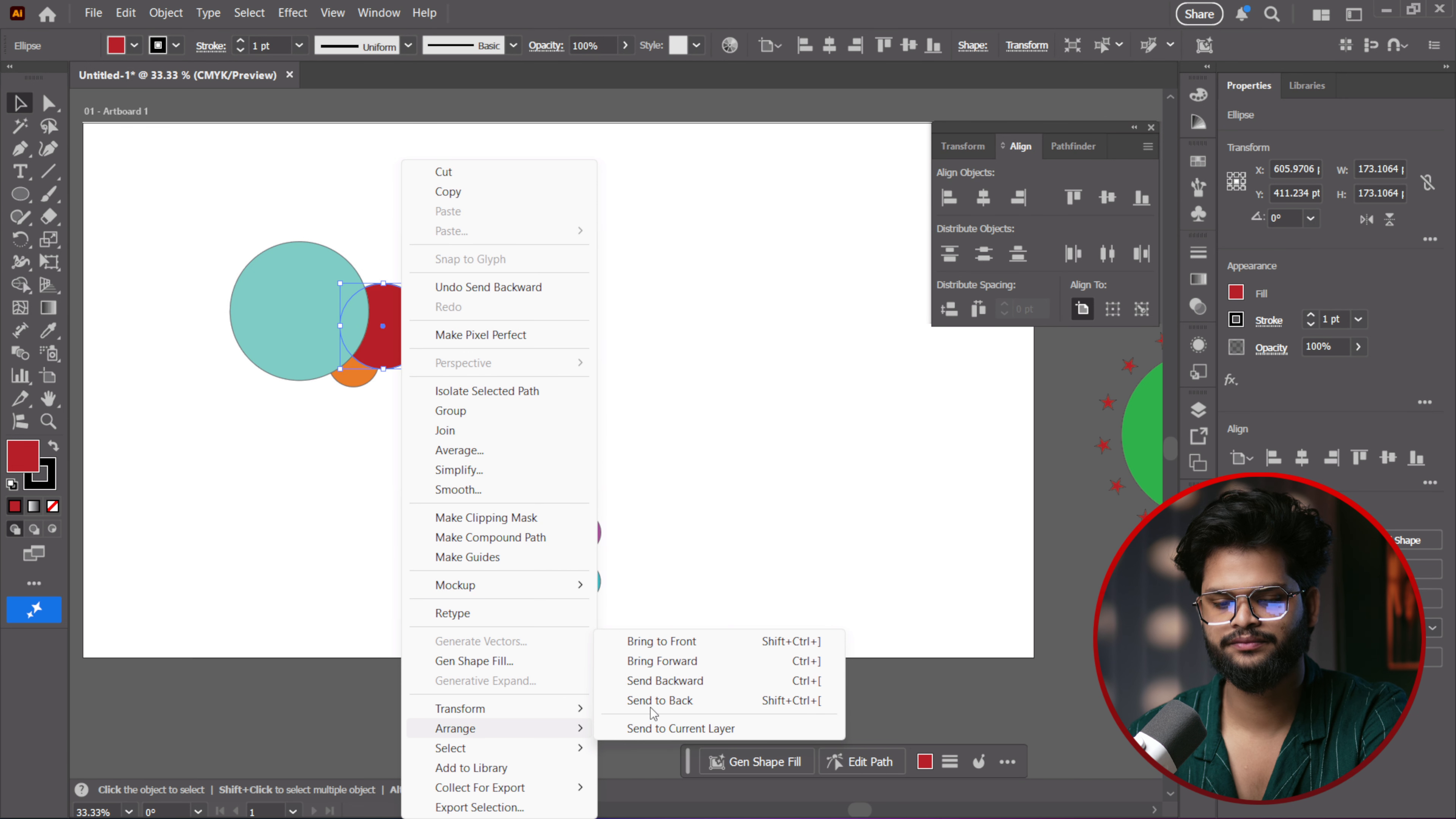
click(701, 664)
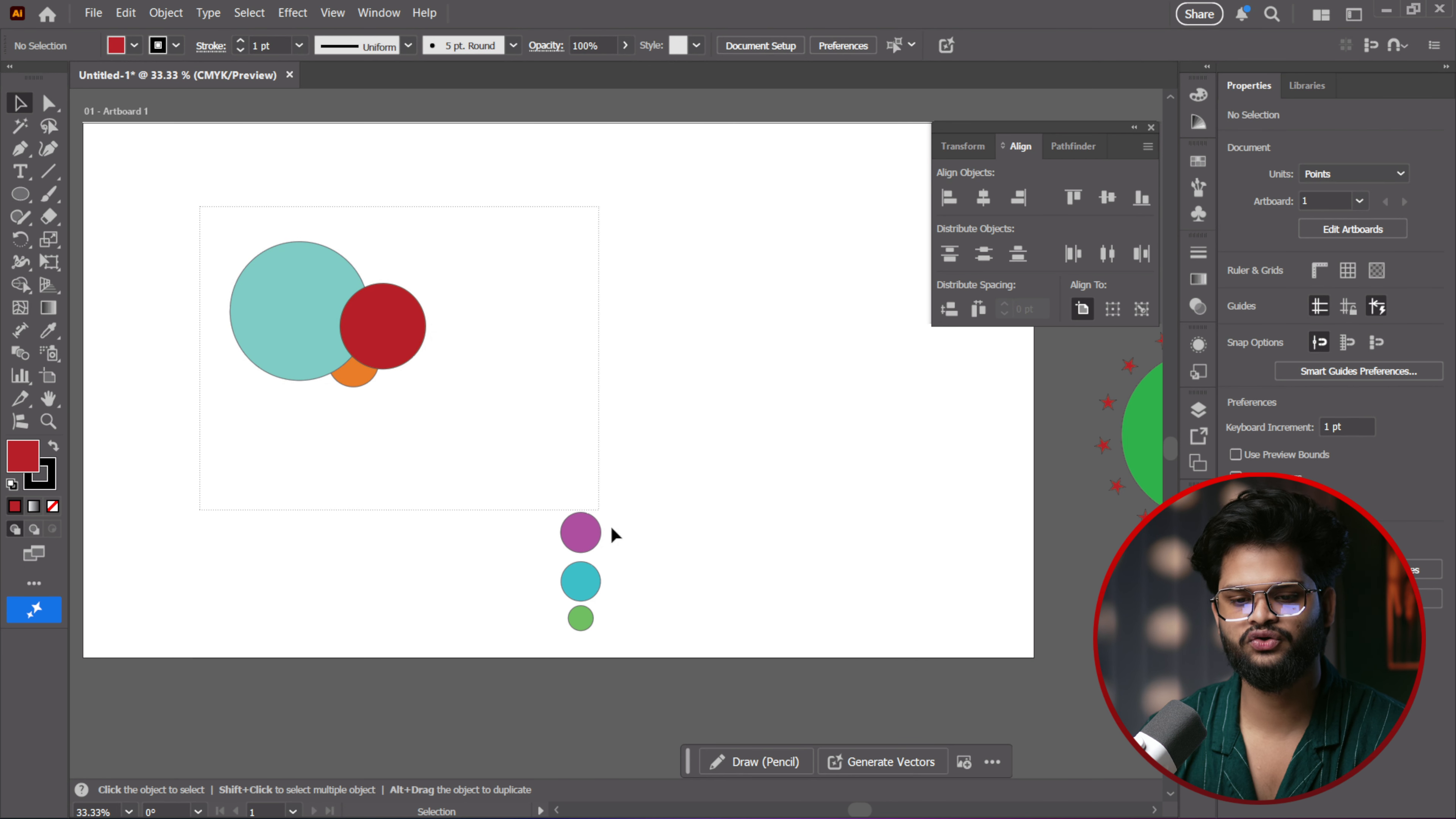
Delete all six circles from the artboard and close the Align panel
drag(614, 535, 726, 625)
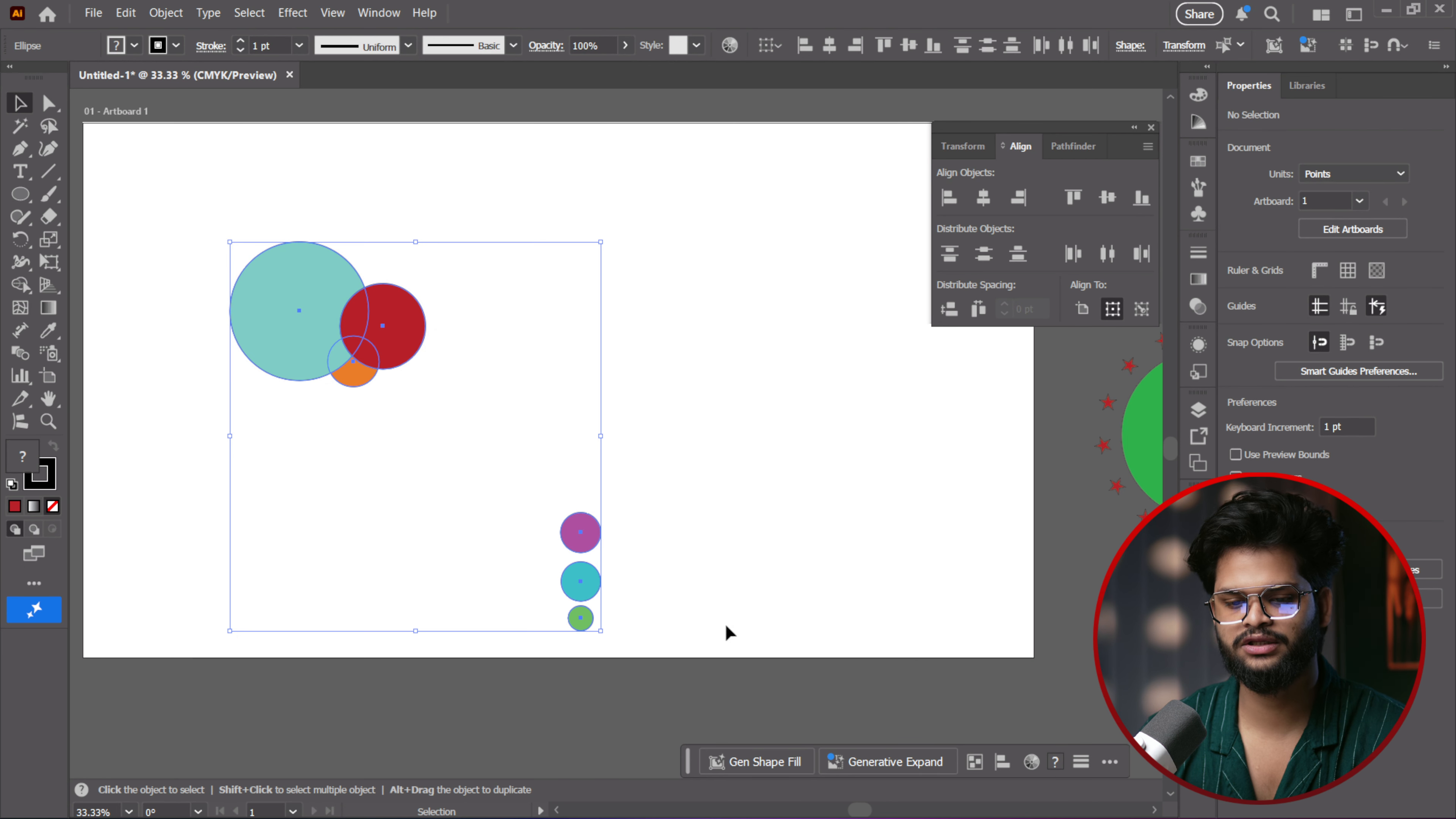
key(Delete)
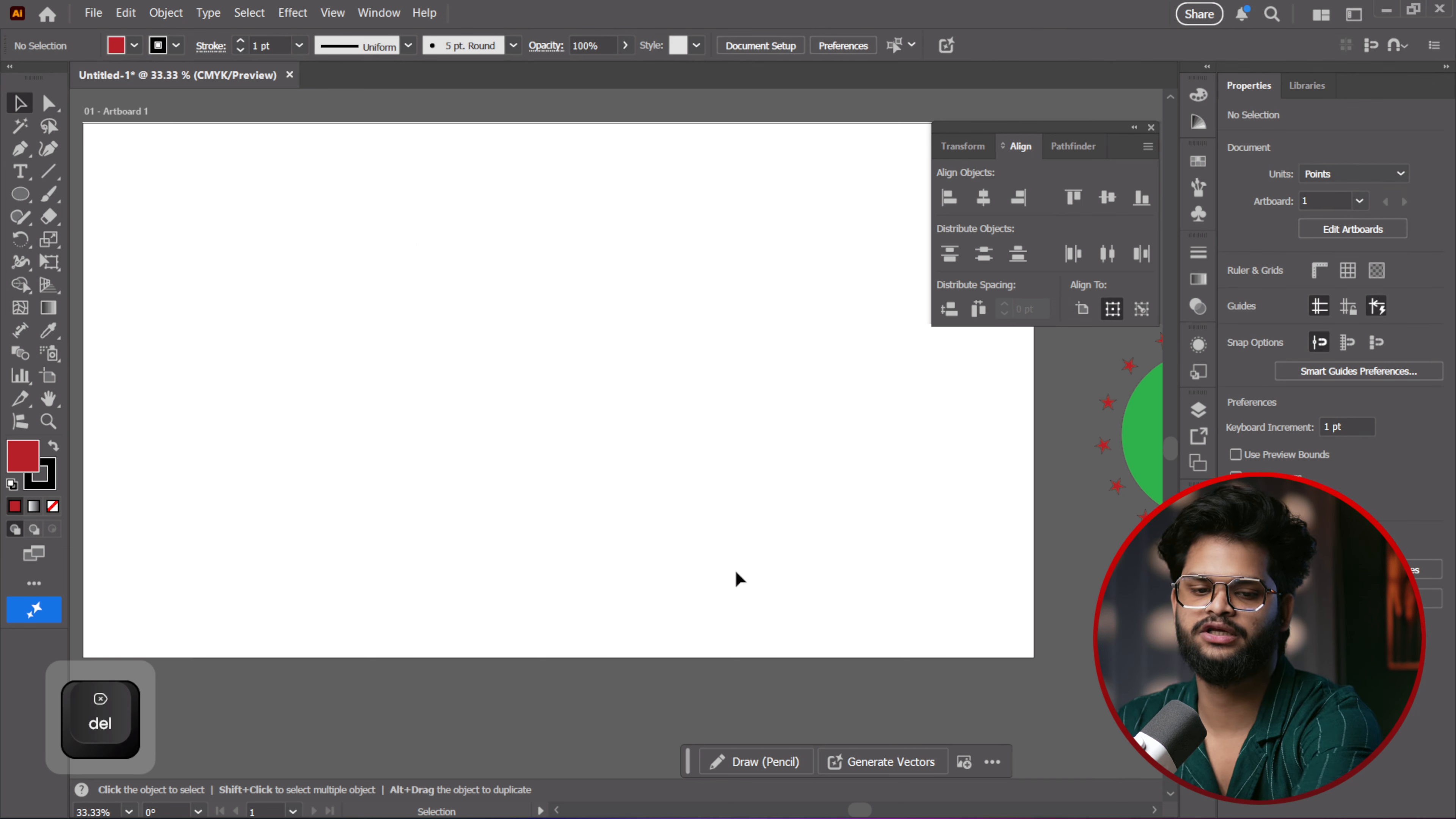
key(space)
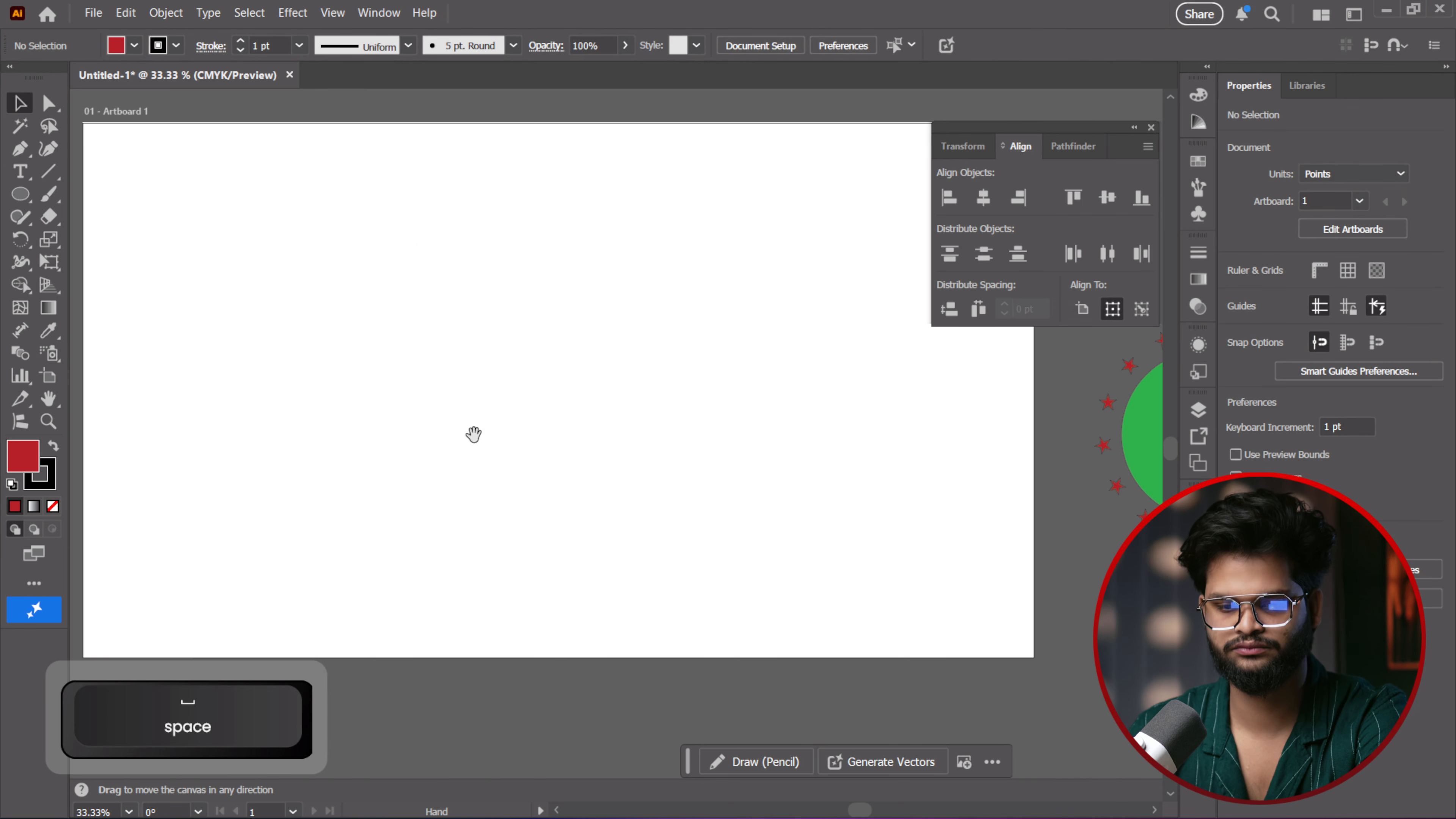
drag(471, 433, 657, 497)
click(1151, 127)
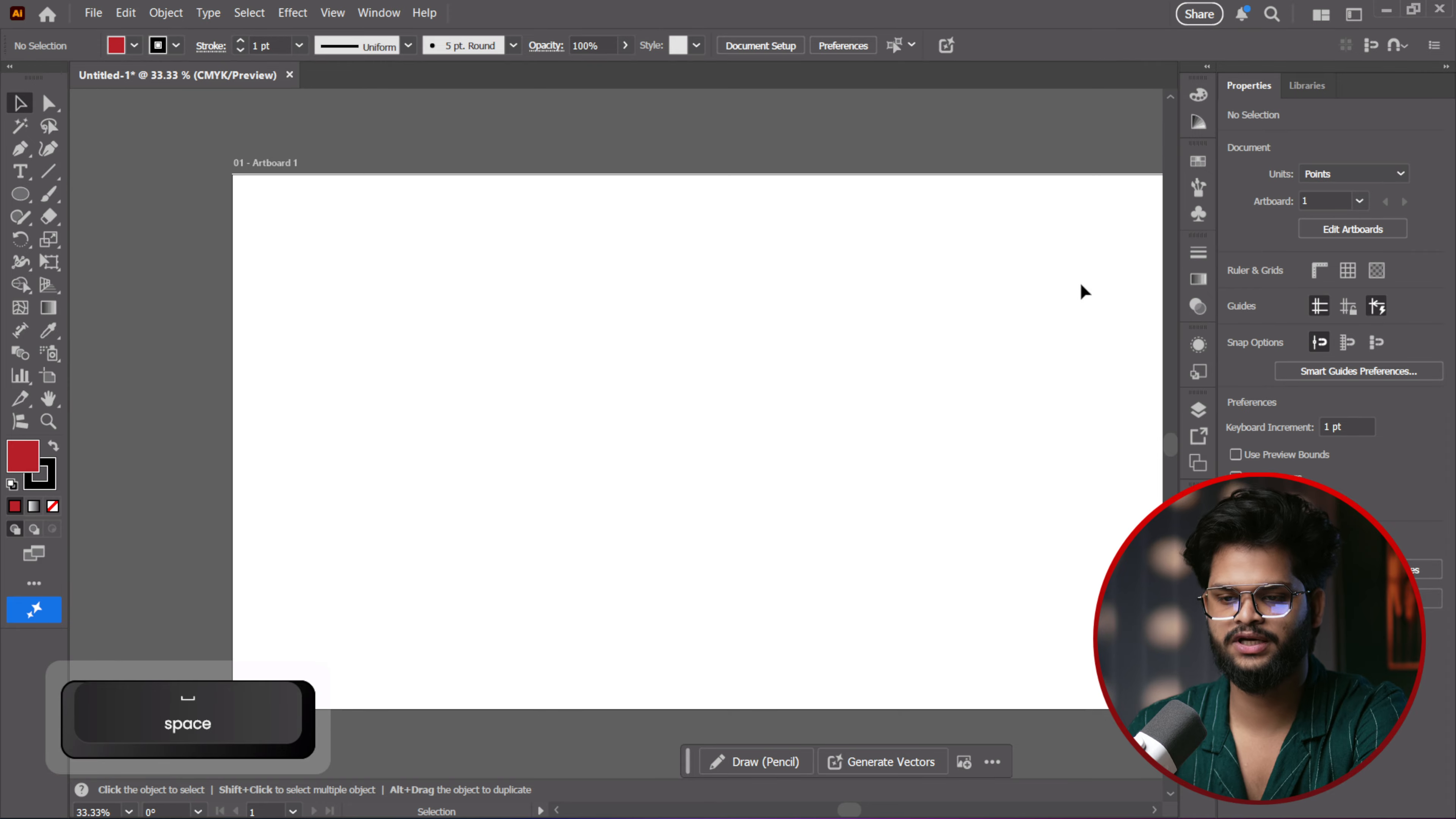
Draw a dark red circle about 628 pt in diameter near the middle of the artboard with the Ellipse tool
key(space)
drag(795, 351, 705, 334)
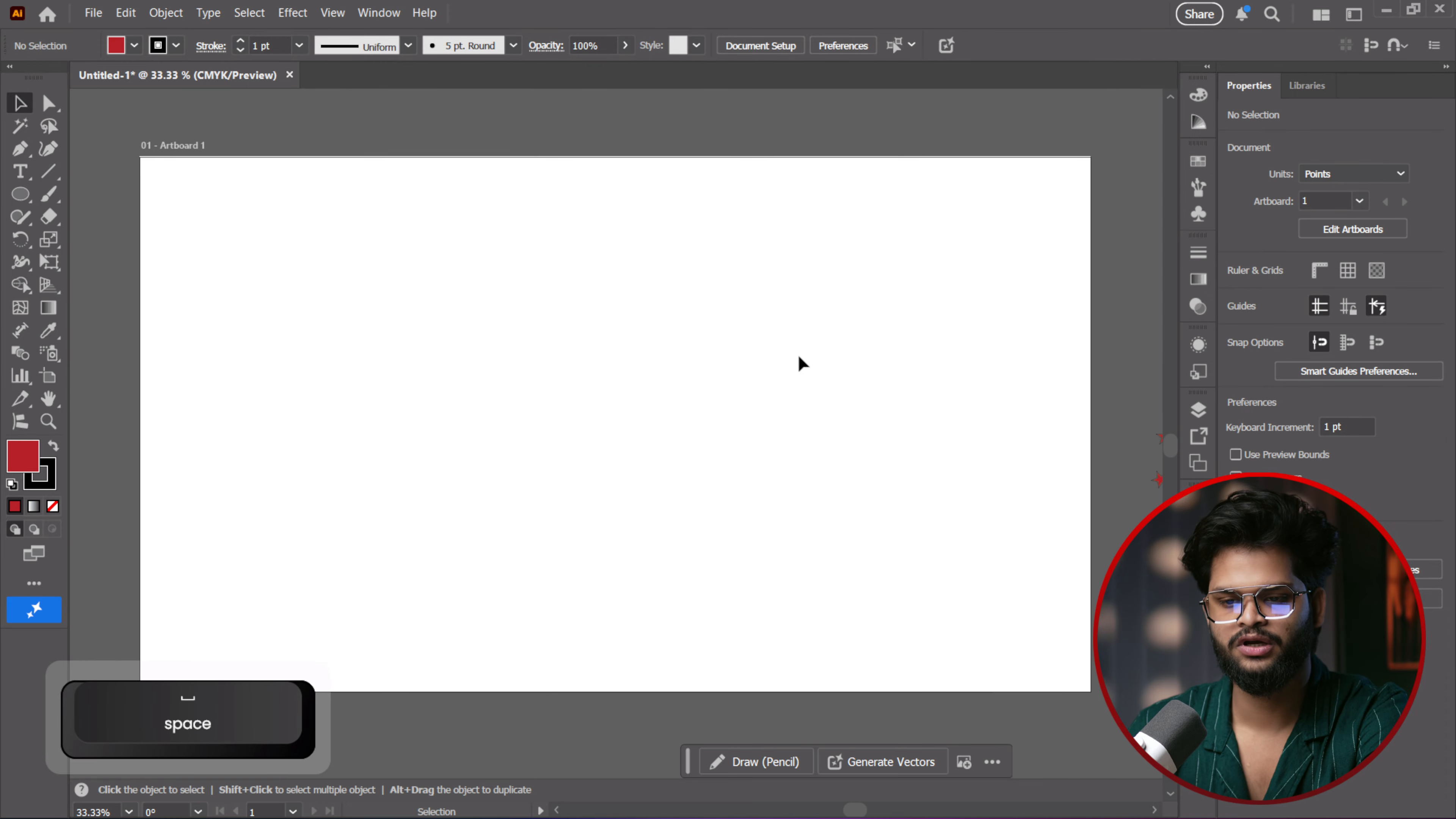
click(26, 199)
click(25, 204)
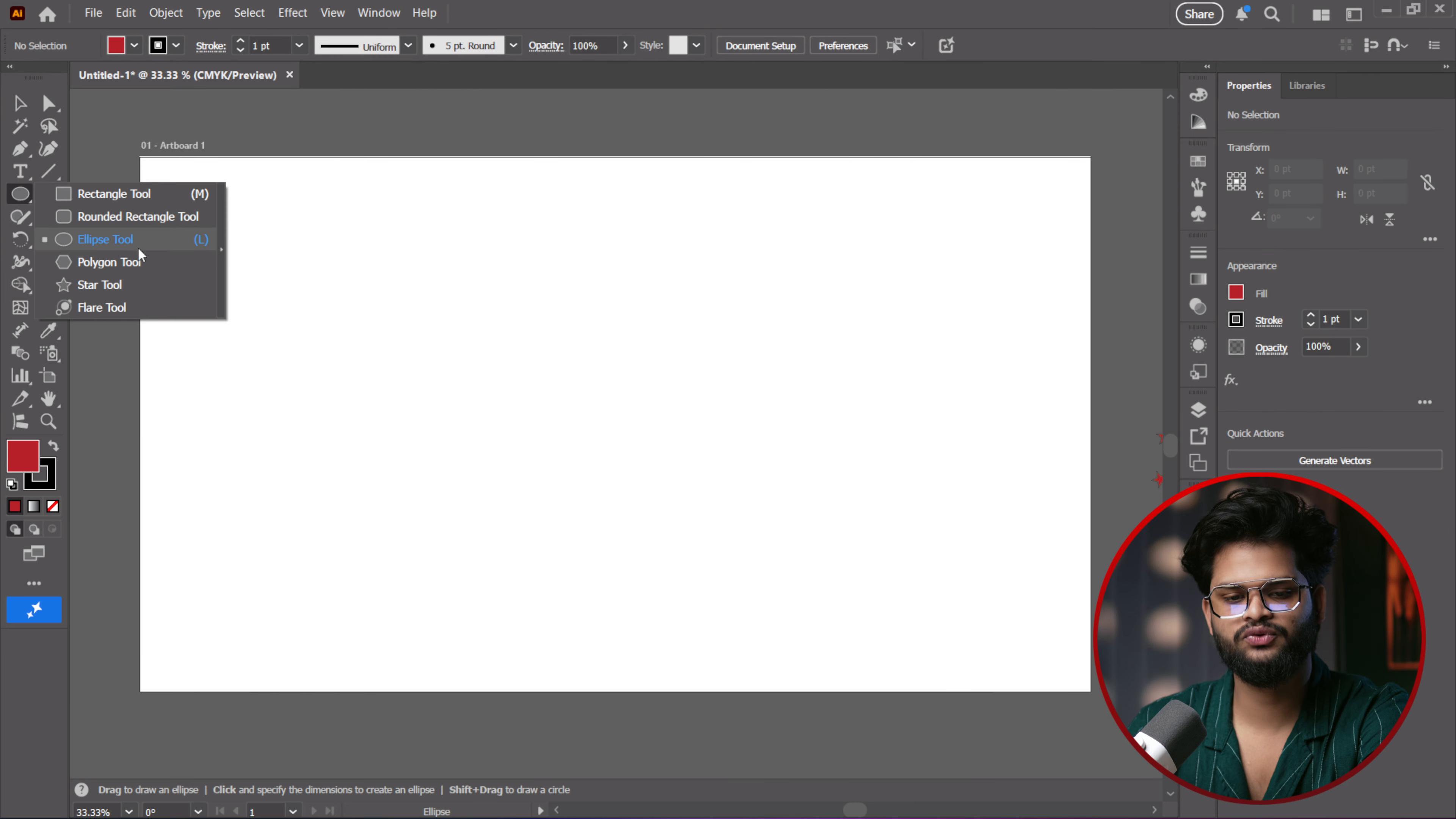
click(117, 240)
drag(423, 260, 734, 470)
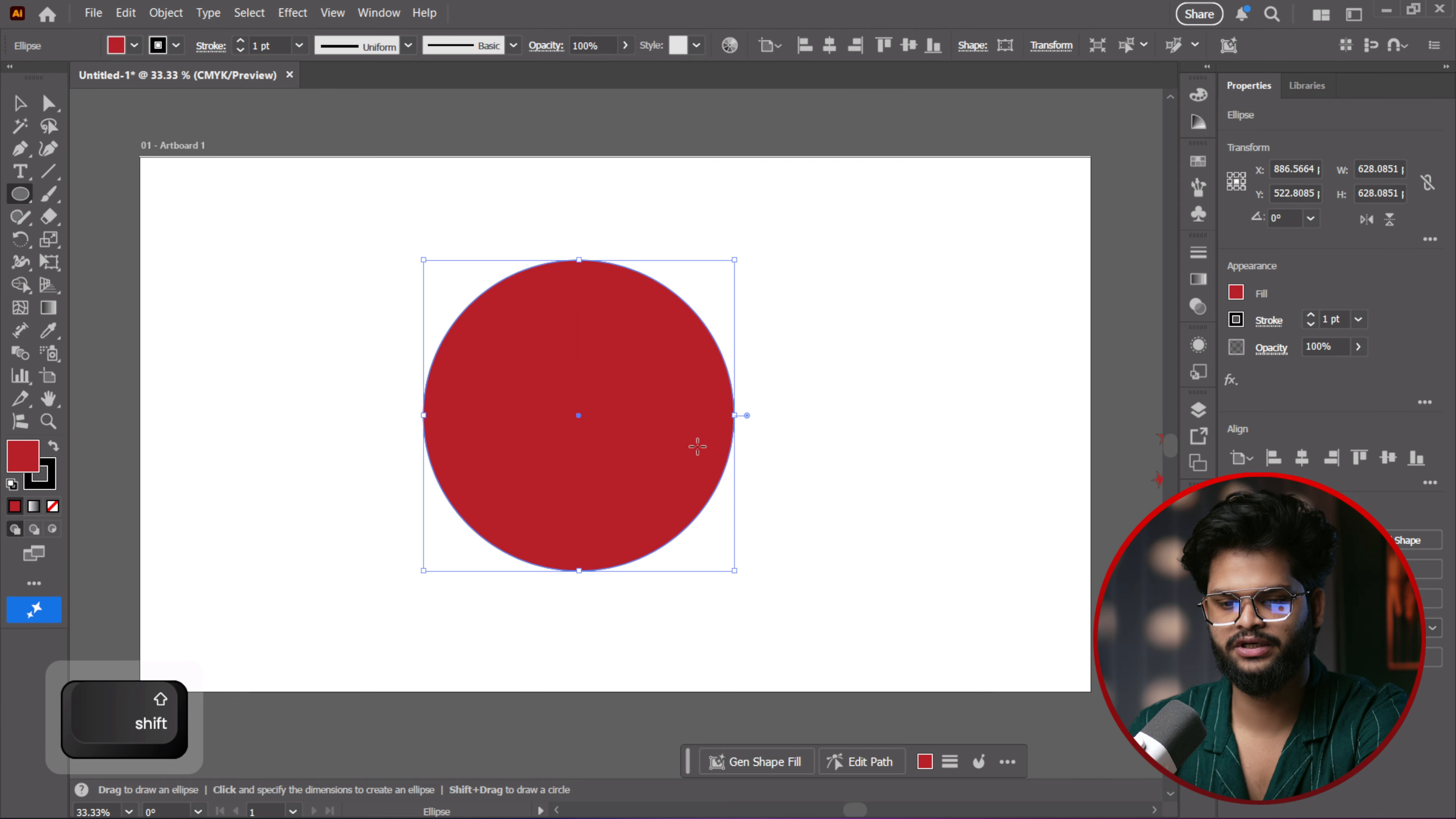
Move the dark red circle slightly right and up, to about X 969 pt, Y 517 pt
key(space)
drag(617, 390, 660, 390)
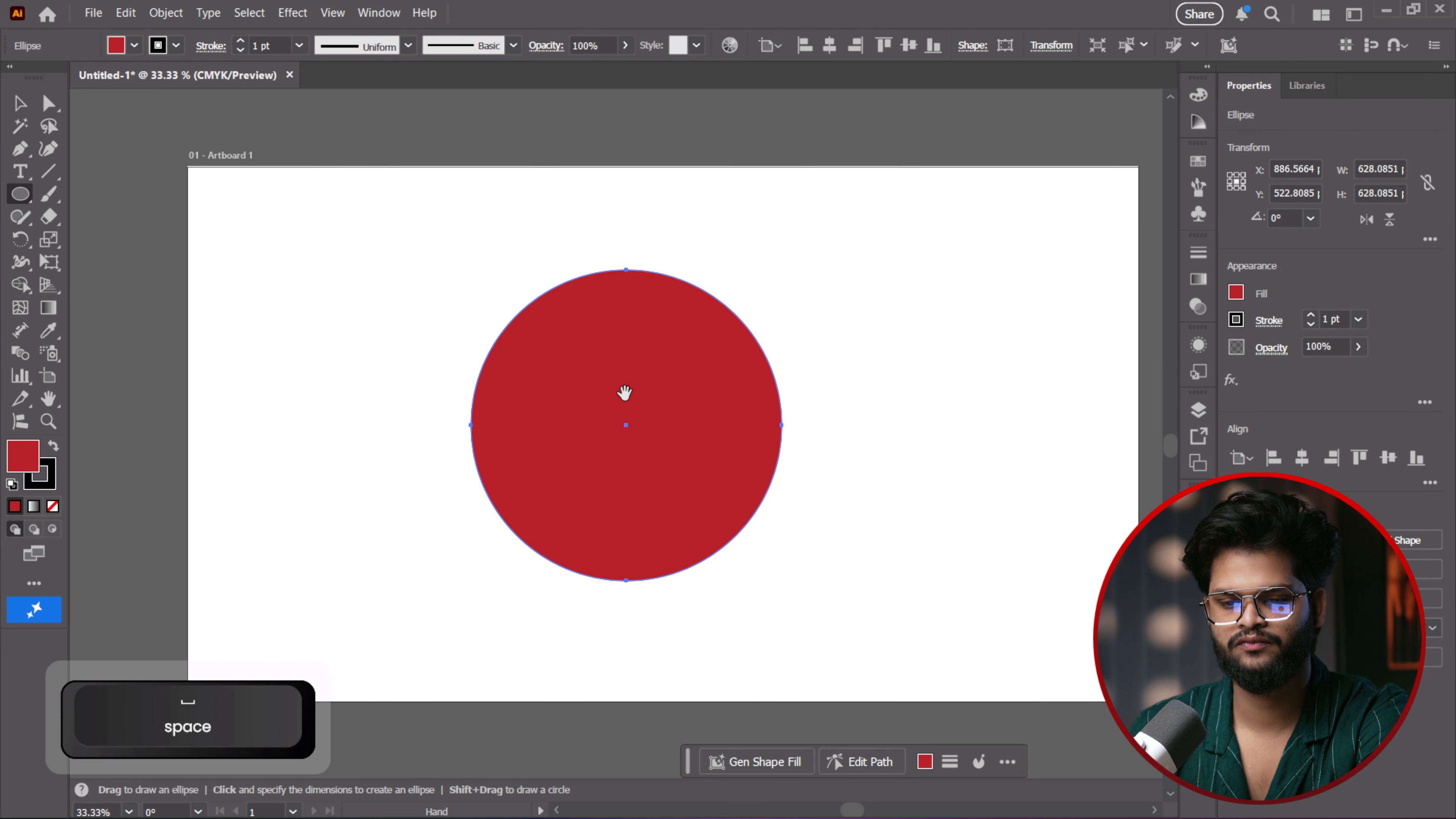
key(v)
drag(630, 346, 677, 339)
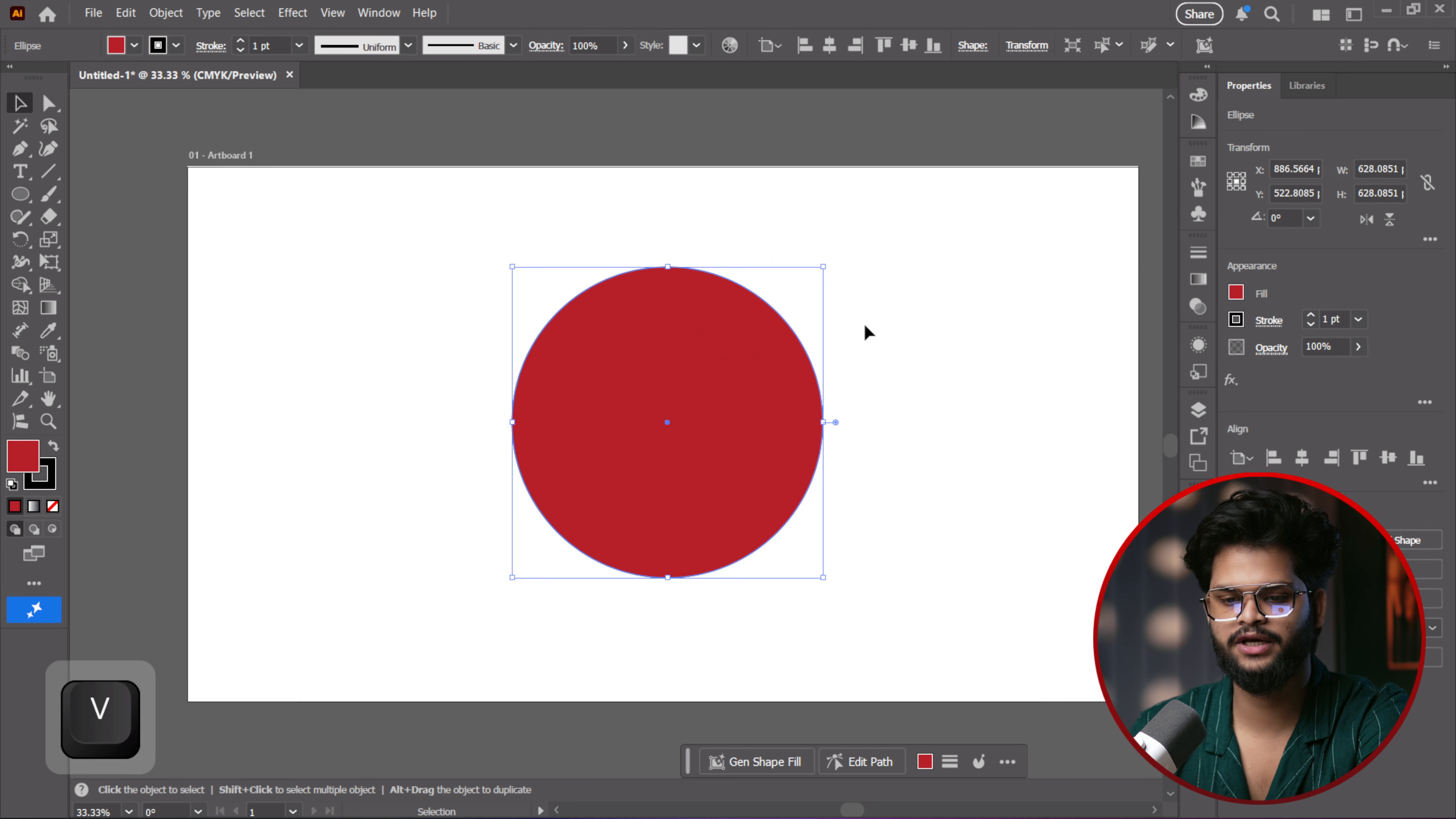
key(space)
drag(932, 305, 860, 308)
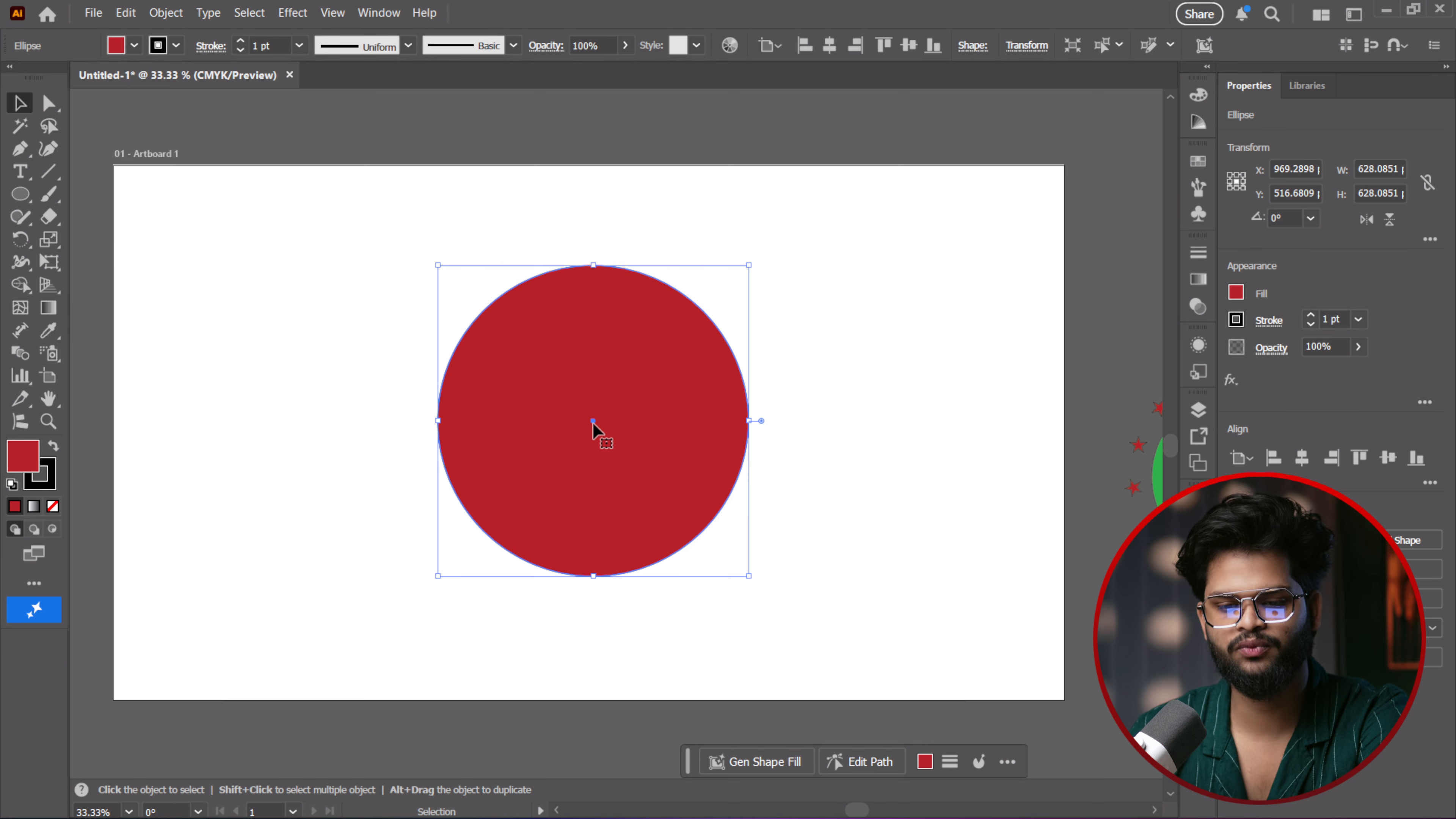
Show the rulers and place a horizontal guide through the center of the dark red circle
click(348, 296)
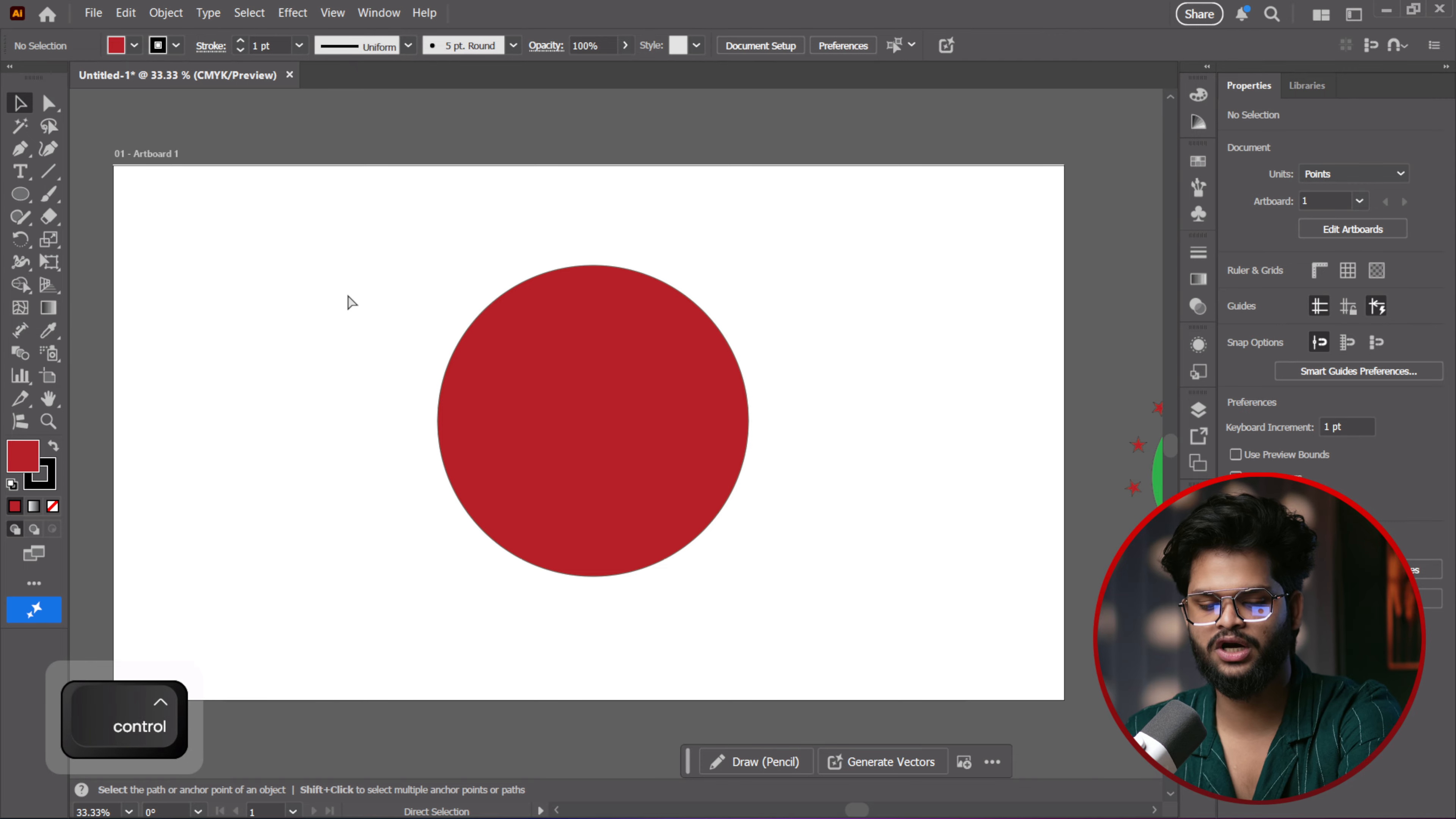
key(ctrl+r)
drag(611, 156, 605, 417)
click(606, 373)
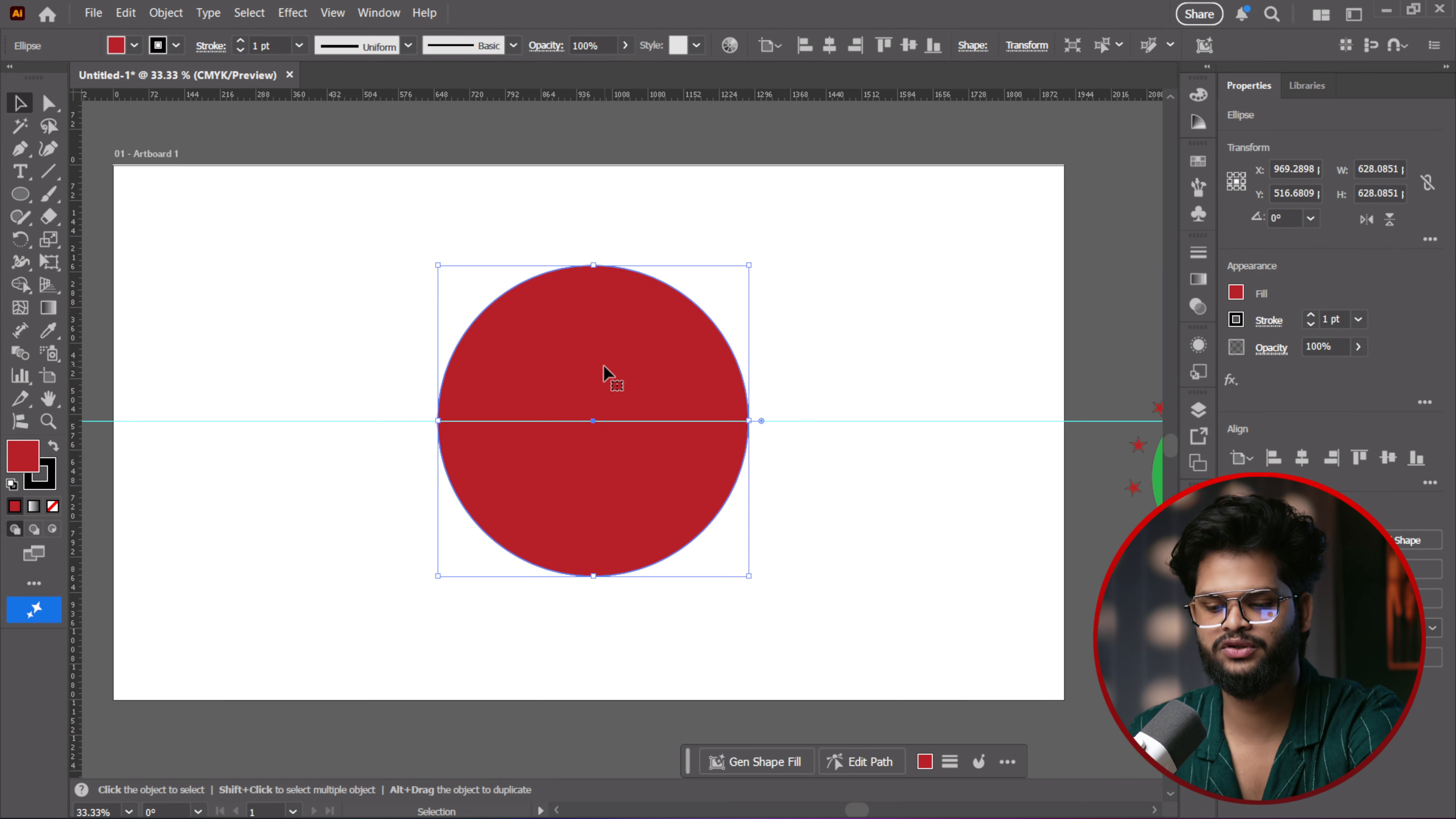
click(804, 433)
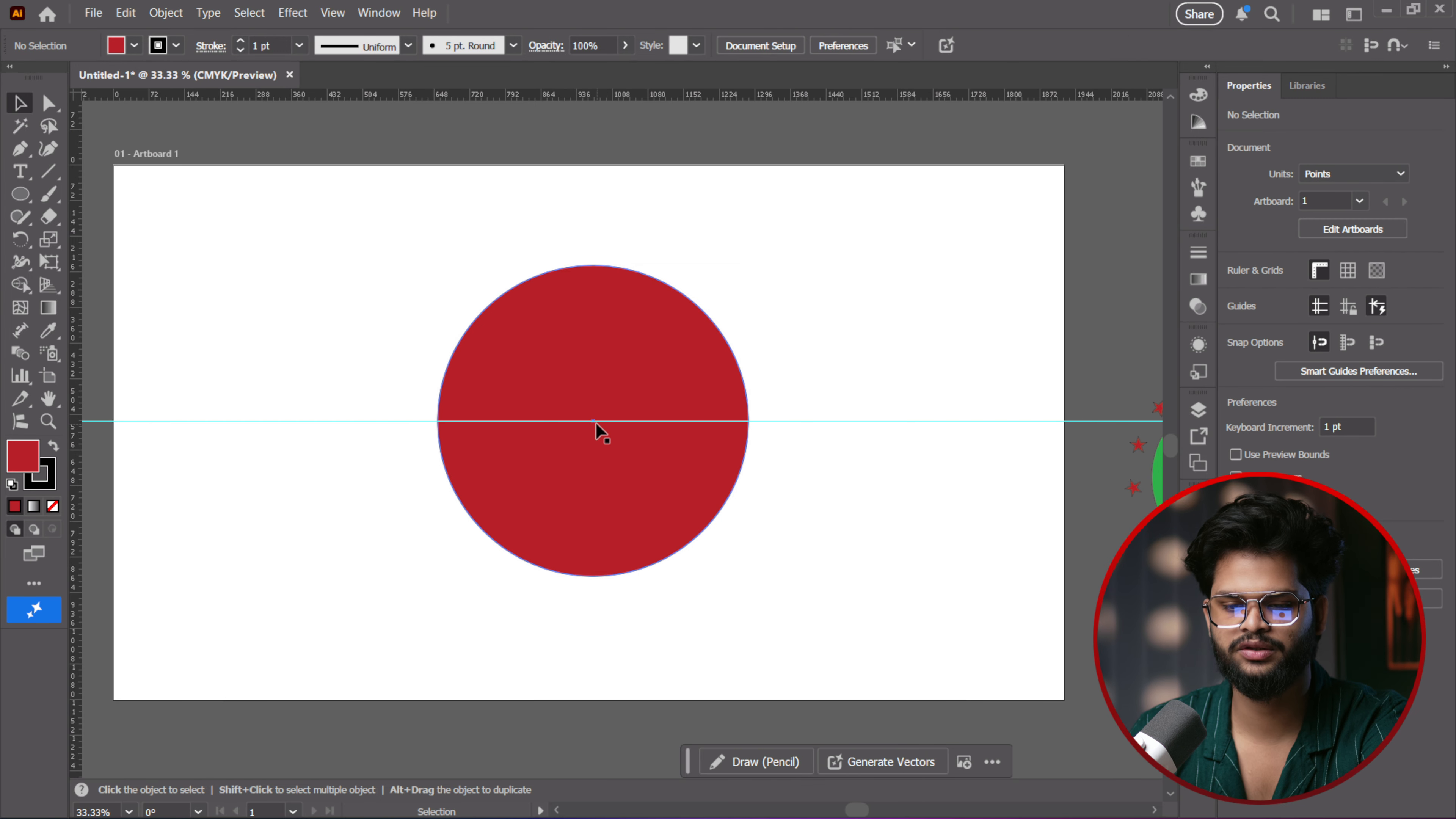
Add a vertical ruler guide and, with guides unlocked, align it to the red circle's centre
drag(73, 203, 589, 277)
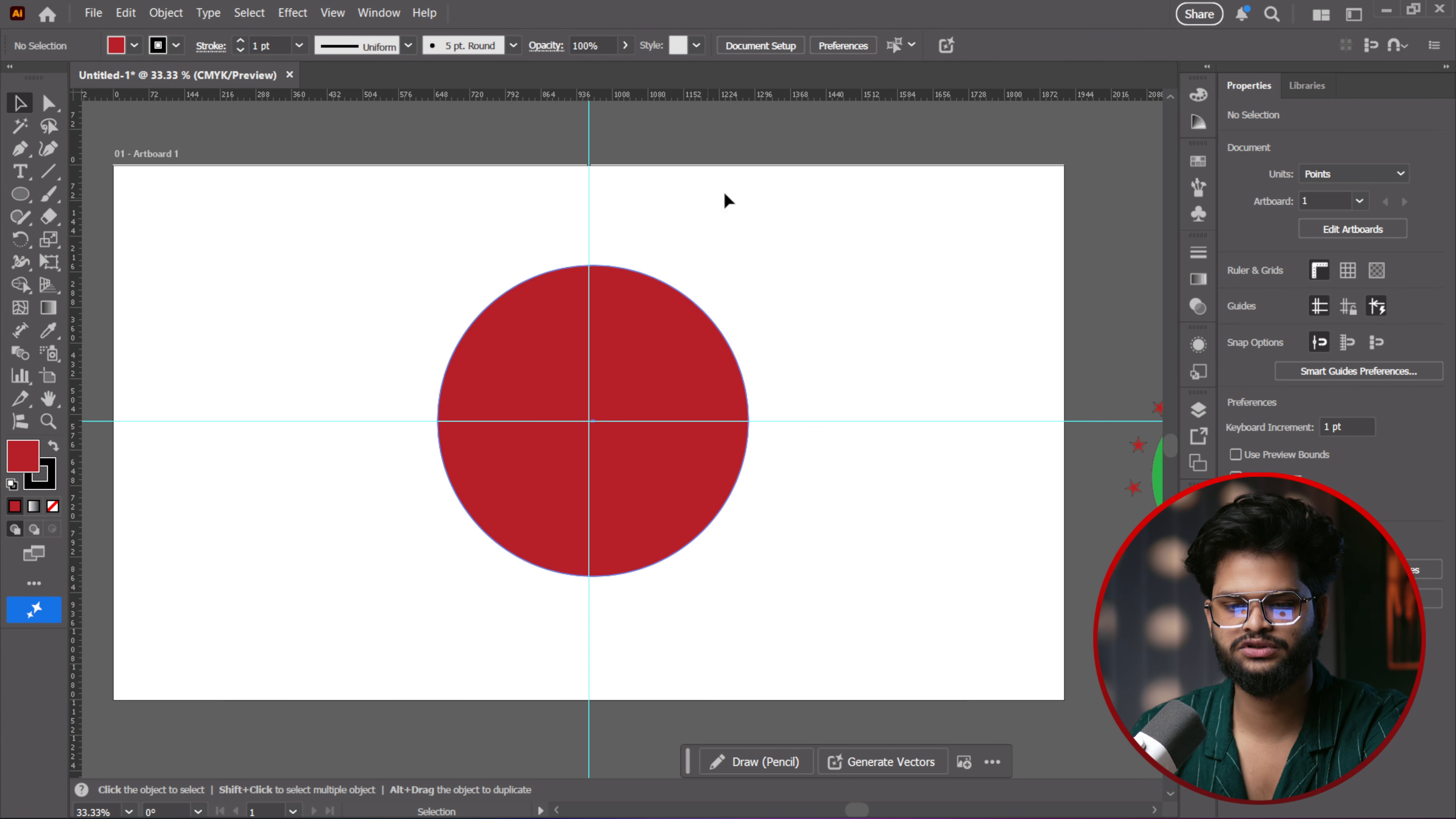
right_click(757, 261)
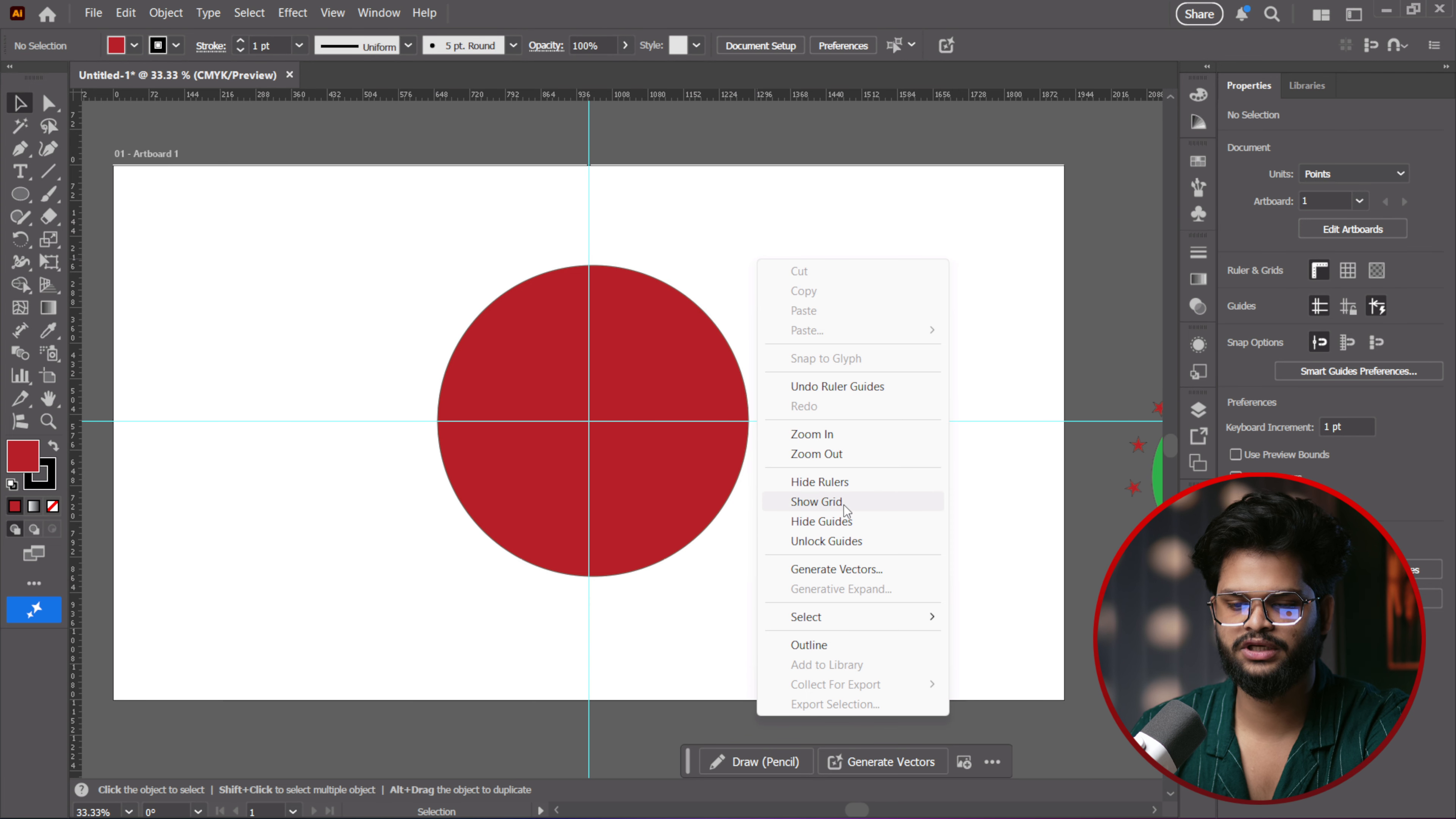
click(699, 543)
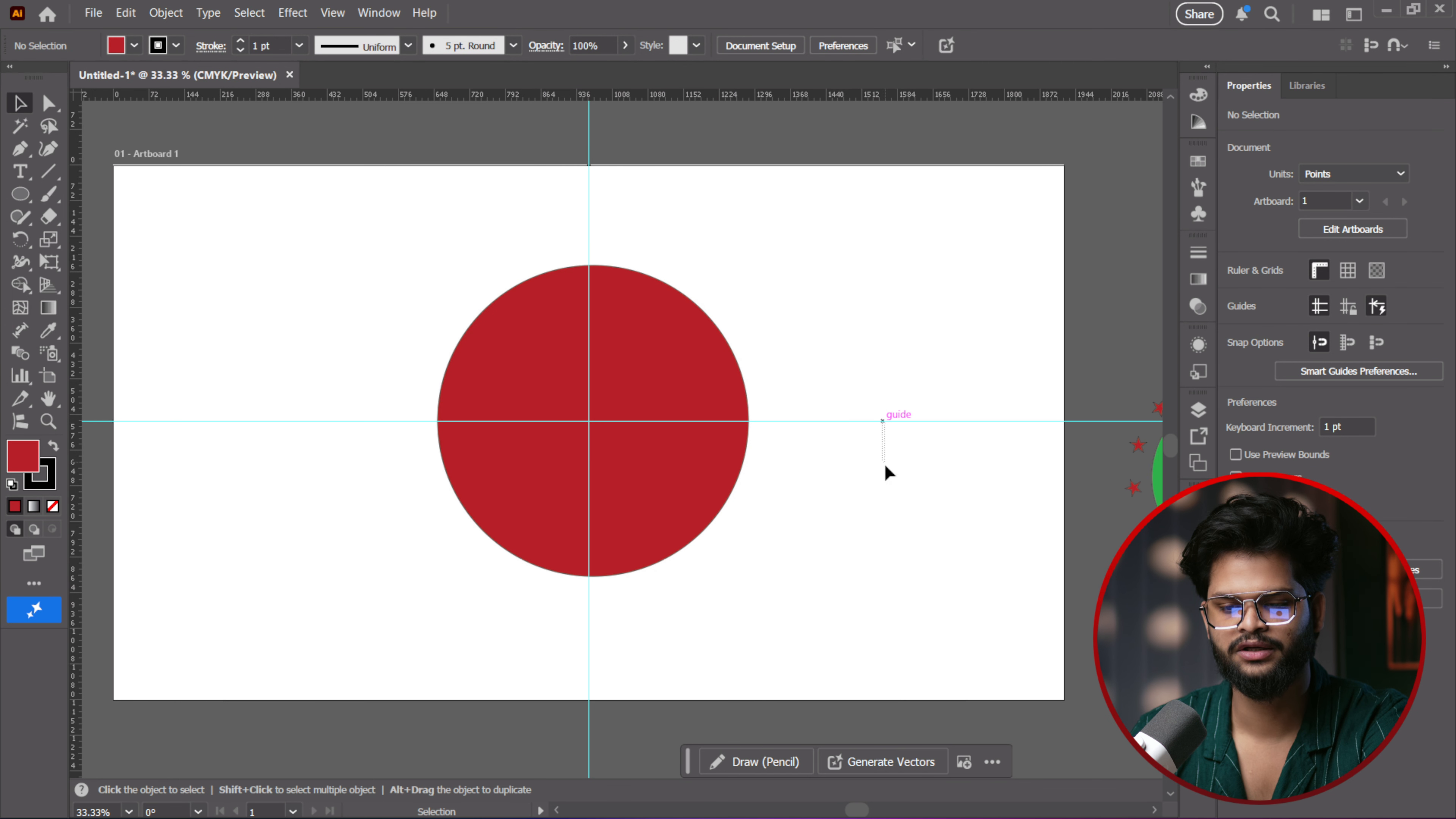
drag(590, 424, 596, 424)
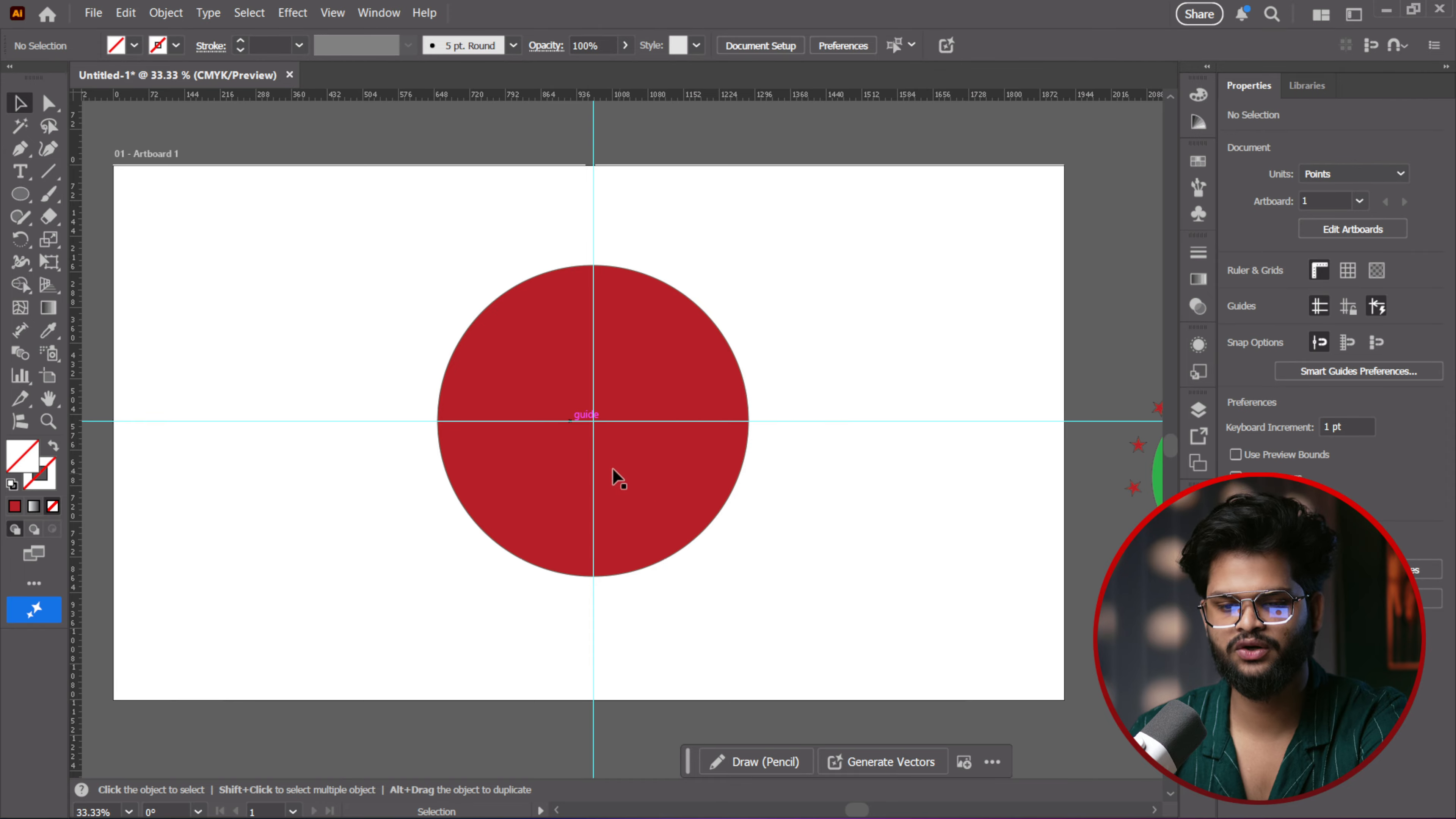
Change the red circle's fill to dark grey #636061
click(533, 321)
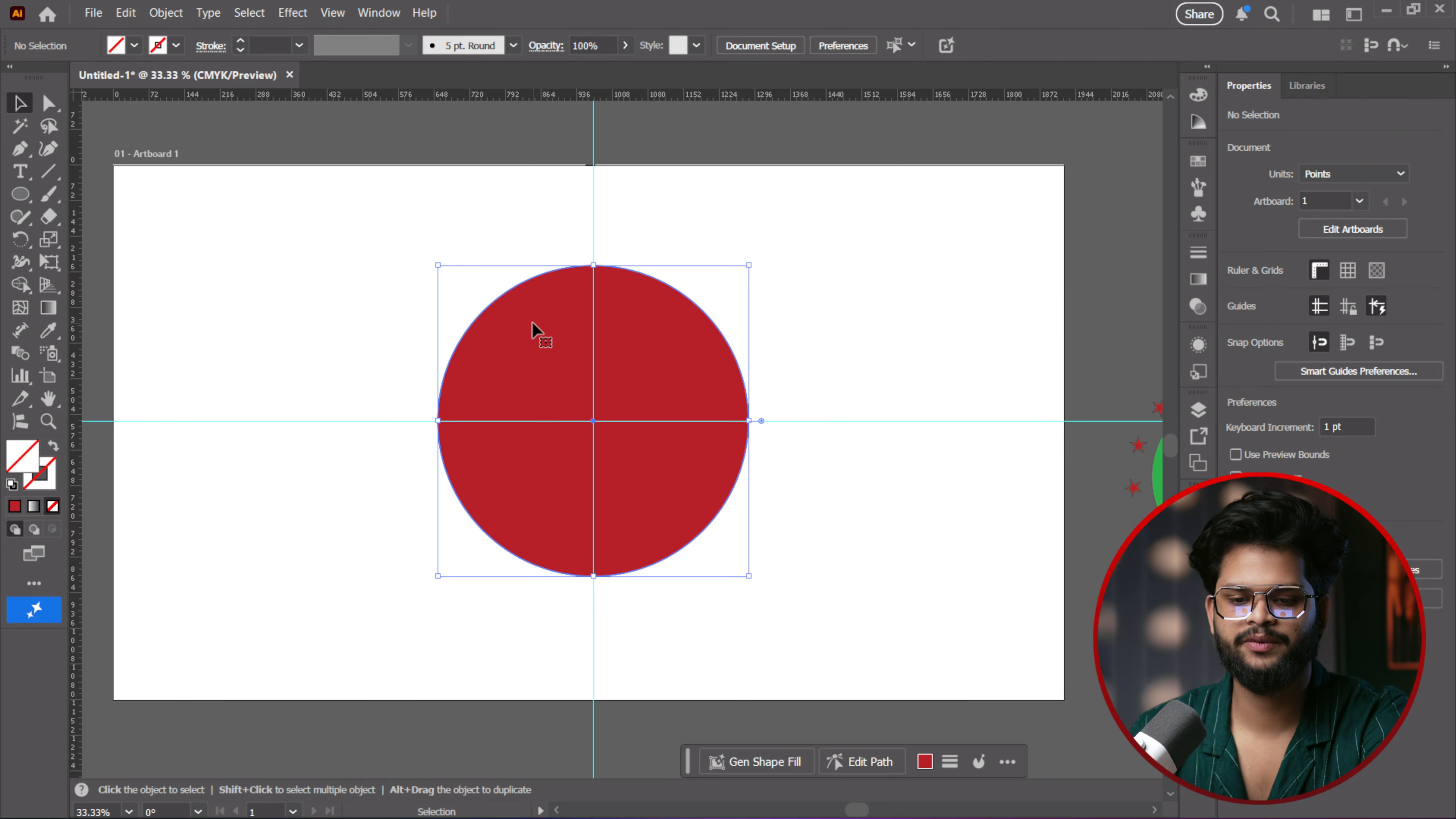
double_click(23, 456)
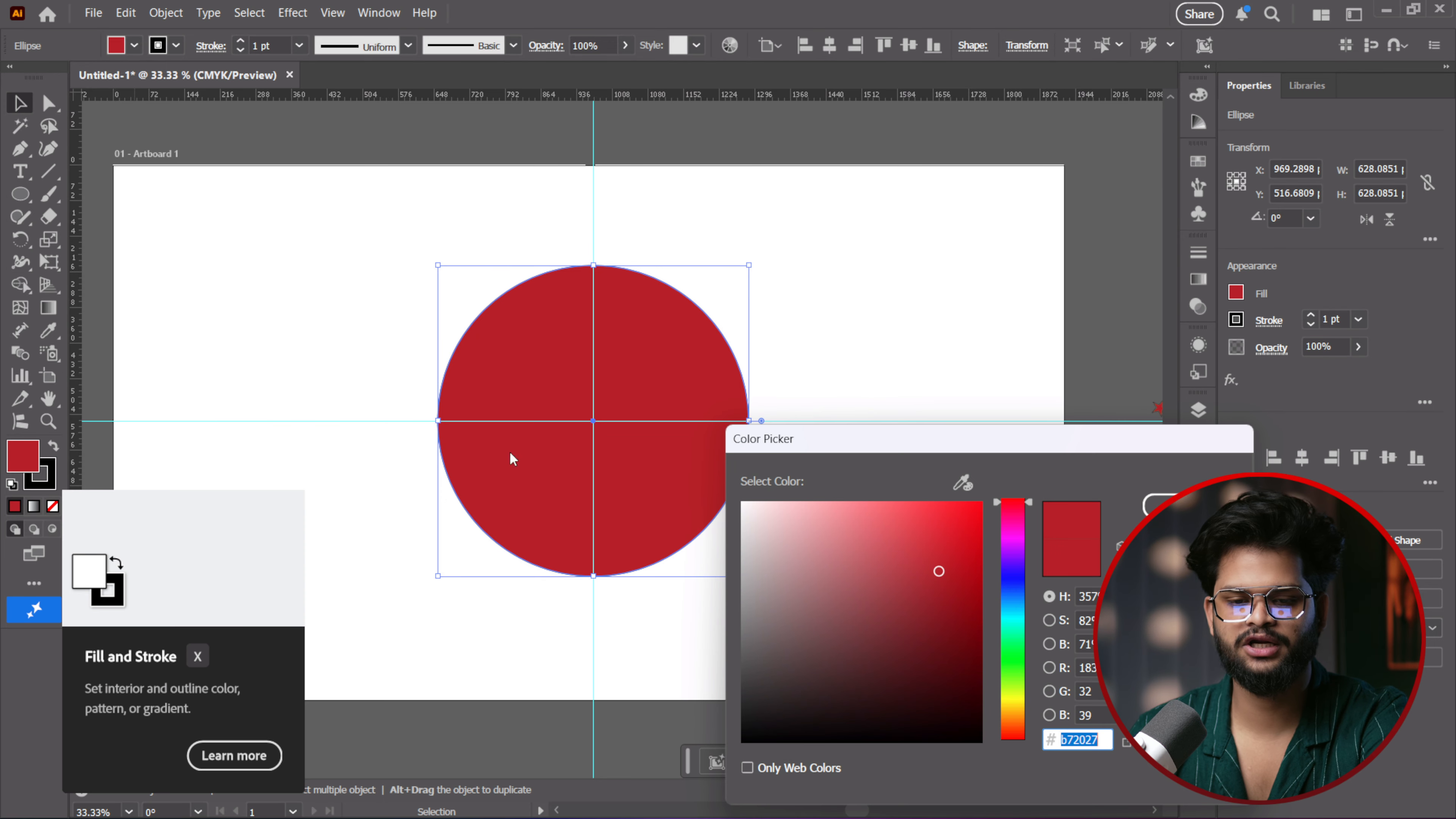
drag(828, 559, 751, 646)
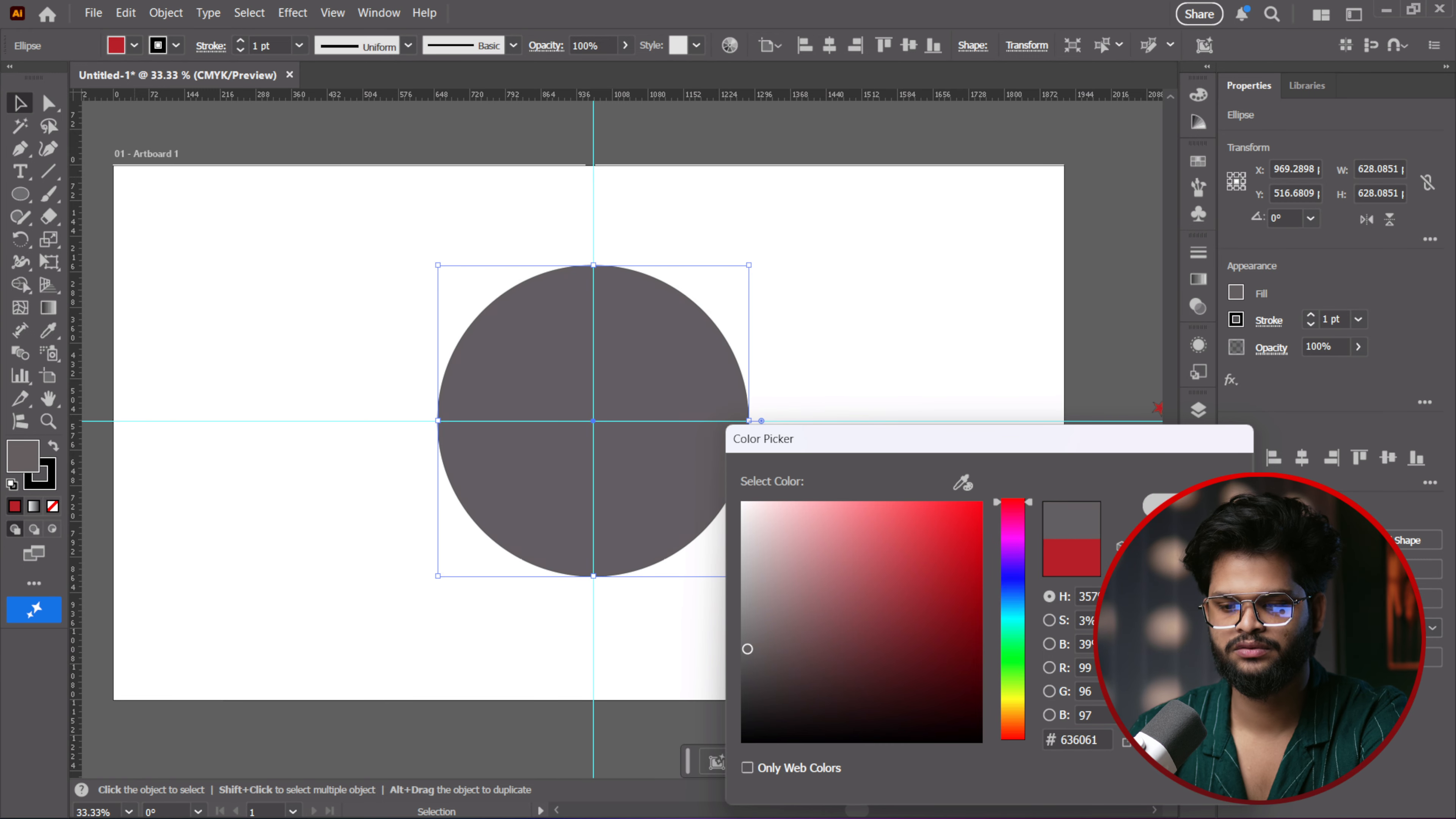
click(1157, 503)
click(834, 310)
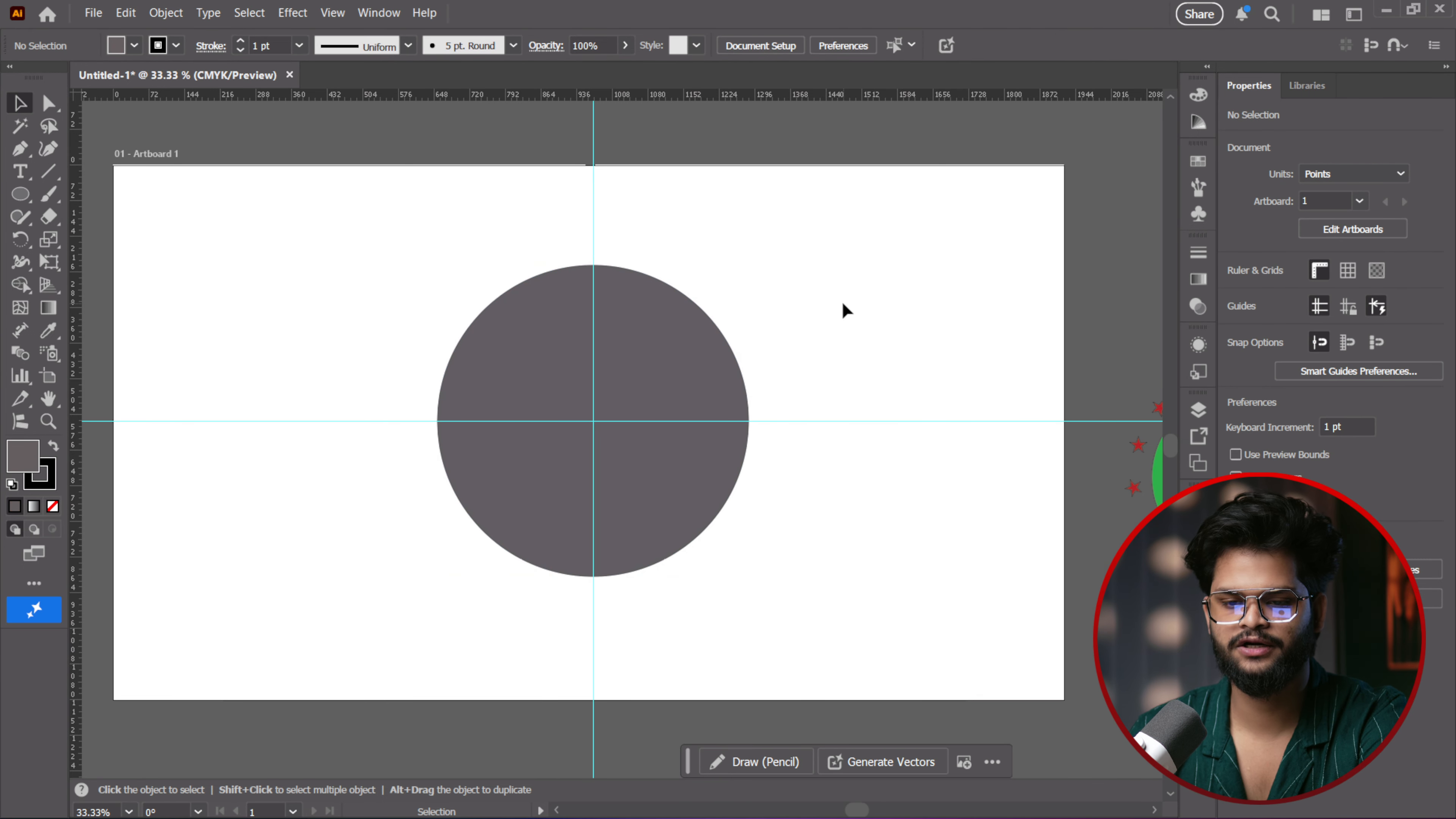
Remove the outline stroke from the grey circle
click(630, 341)
click(188, 261)
click(665, 348)
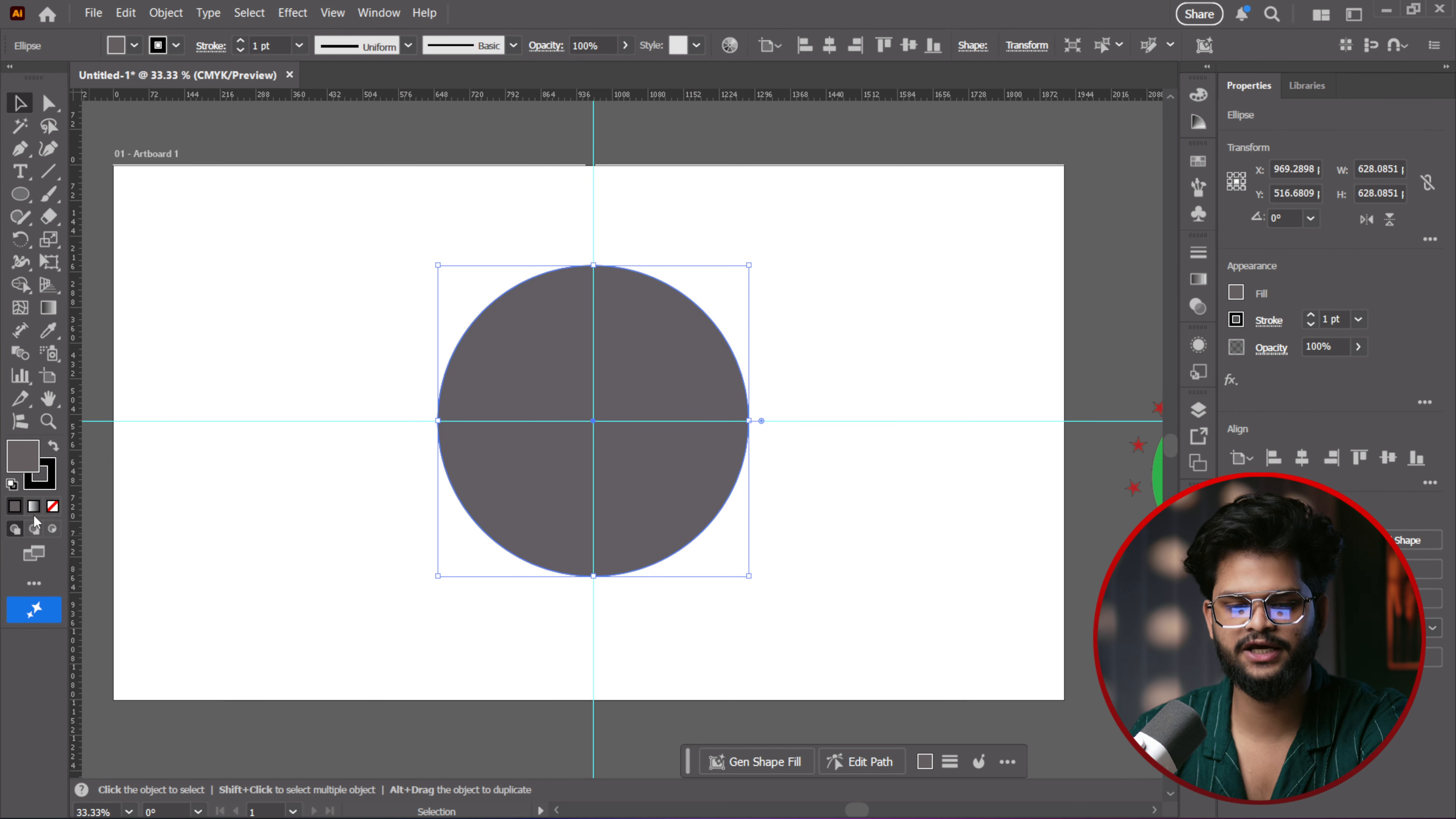
click(54, 475)
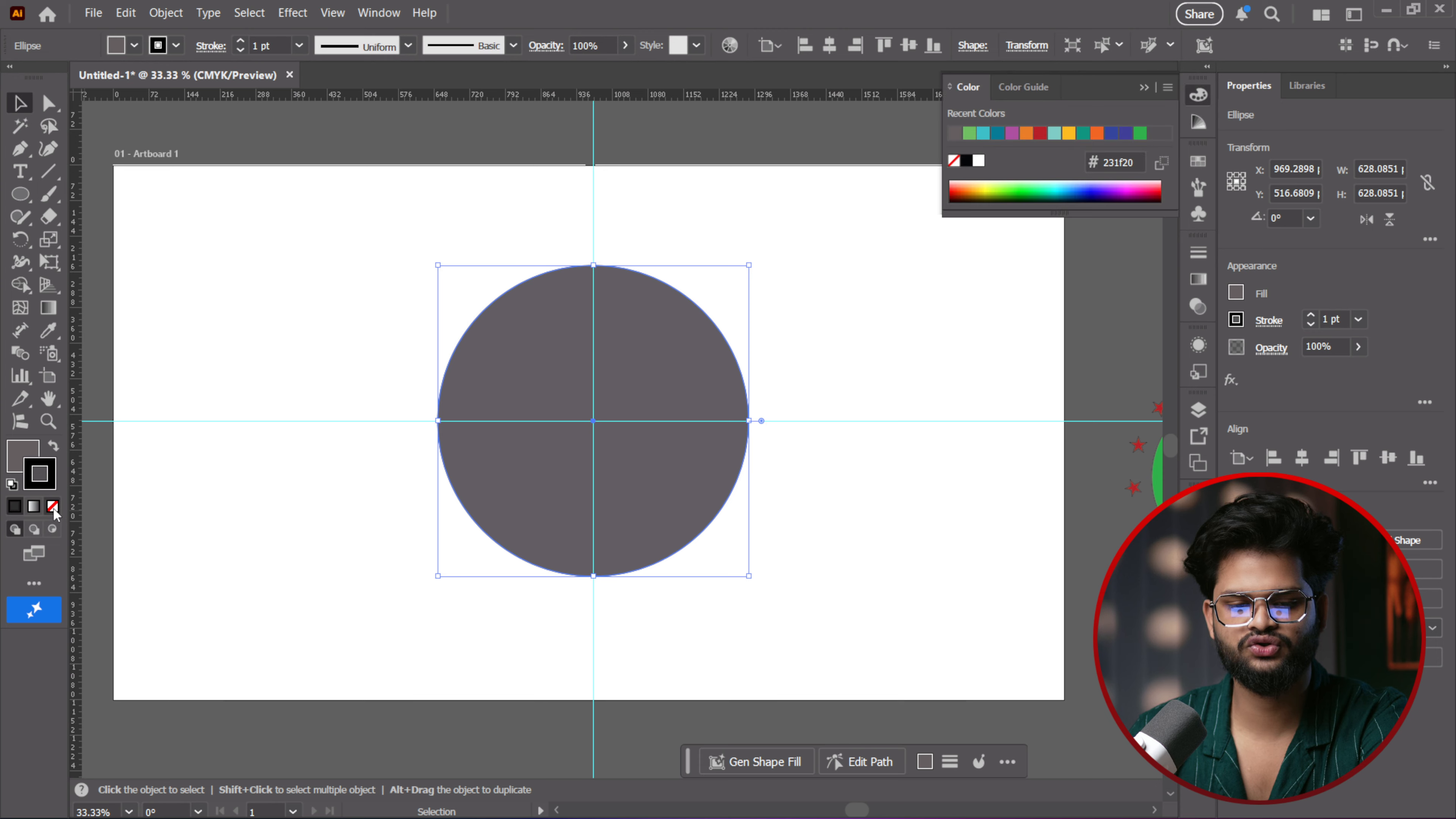
click(53, 507)
click(22, 459)
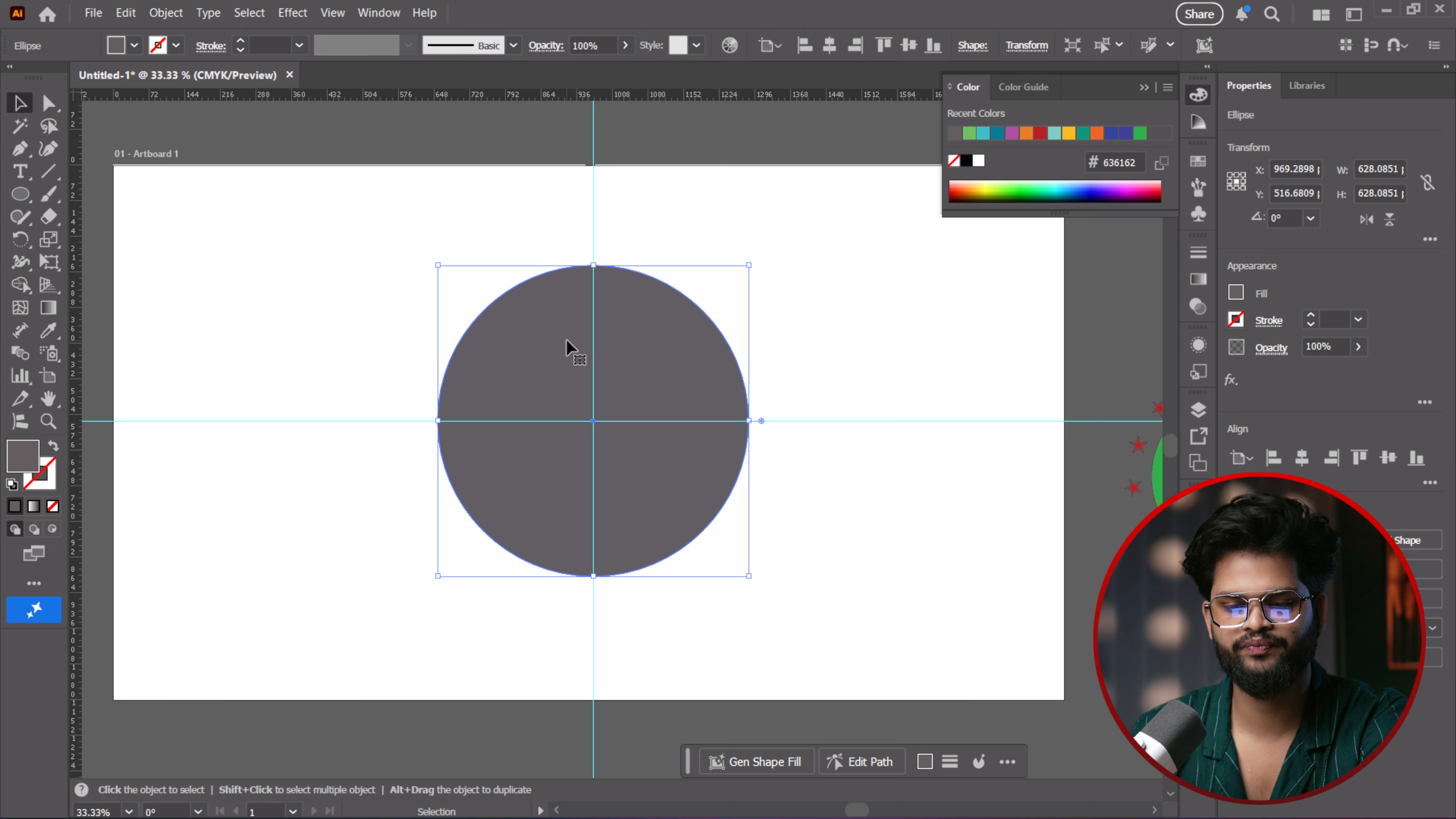
Duplicate the grey circle directly to its left and give the copy a stroke with no fill
drag(565, 357, 251, 352)
click(40, 482)
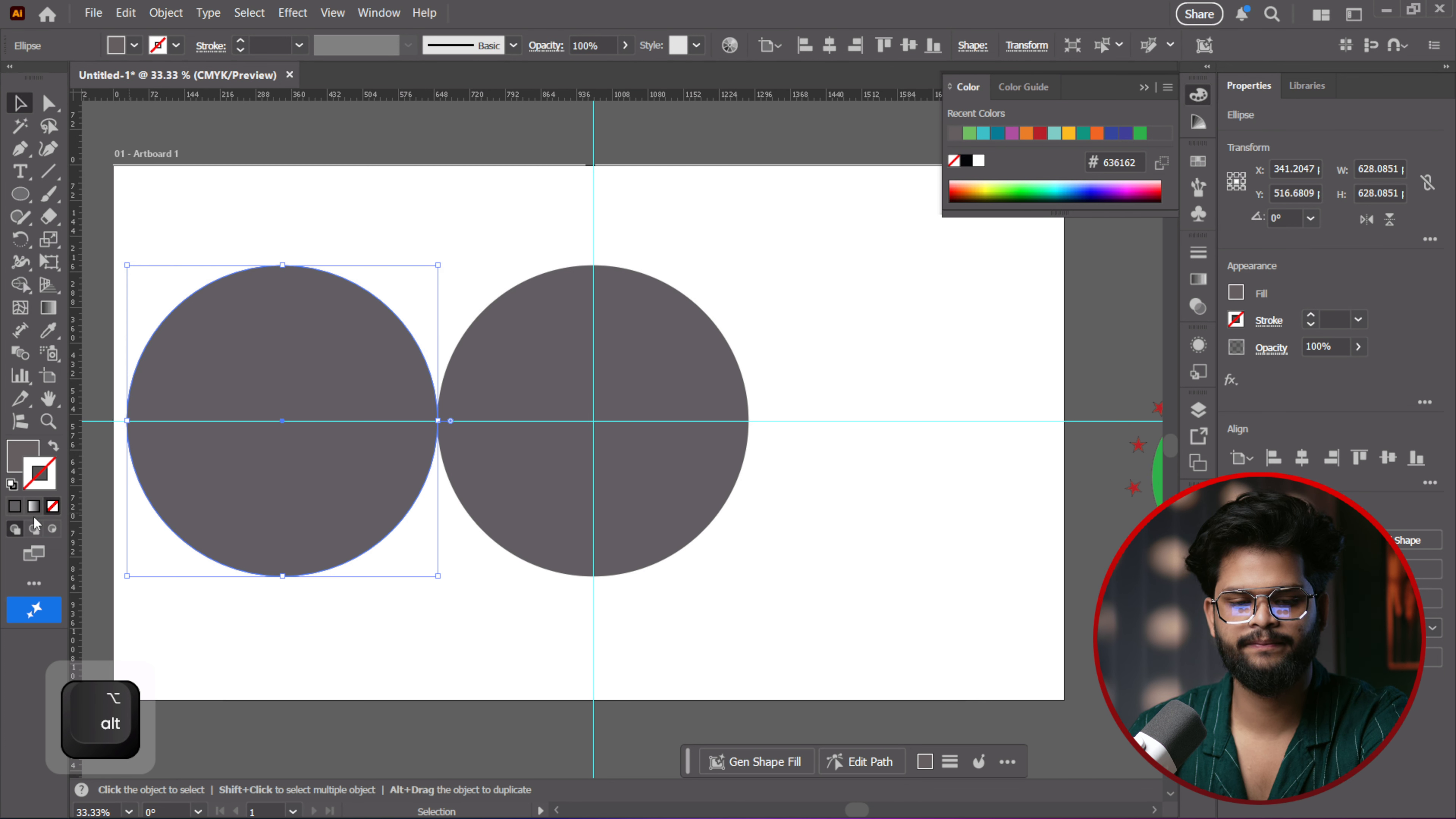
click(15, 508)
click(22, 461)
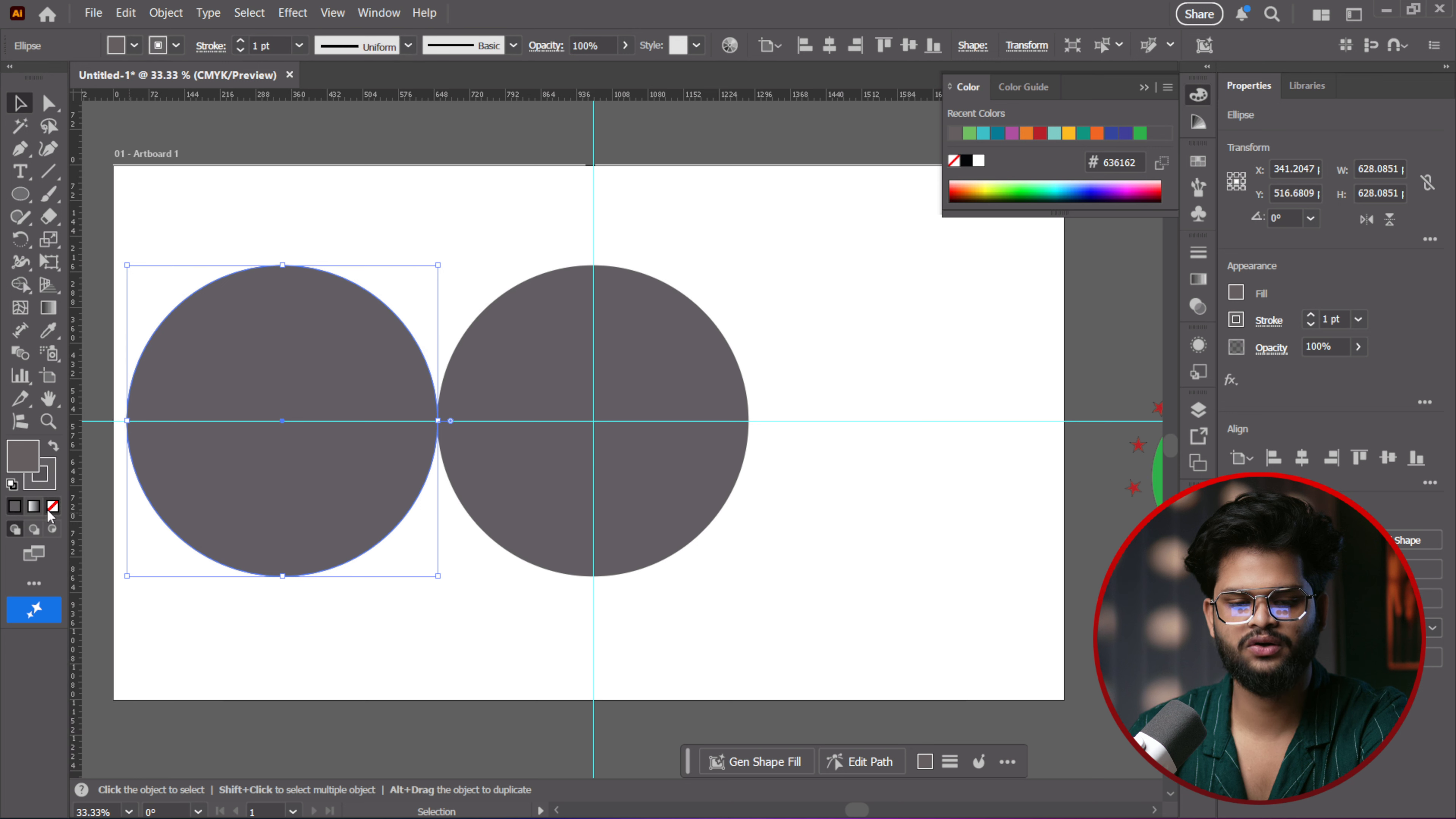
click(52, 507)
Set the circle copy's stroke to orange #ff6700 with a weight of 11 pt
double_click(42, 485)
drag(952, 530, 913, 549)
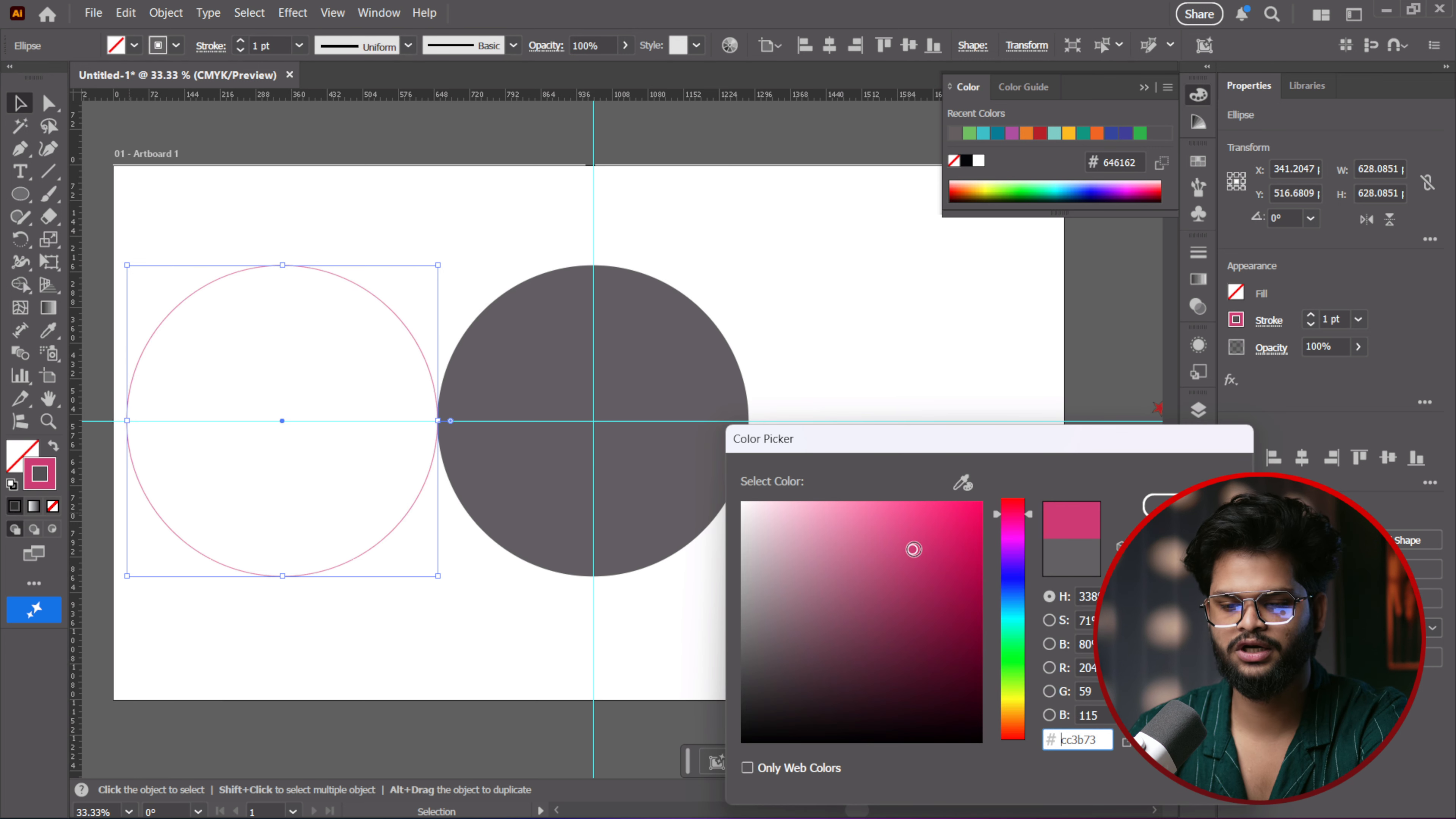
drag(1013, 533, 997, 729)
drag(912, 549, 982, 502)
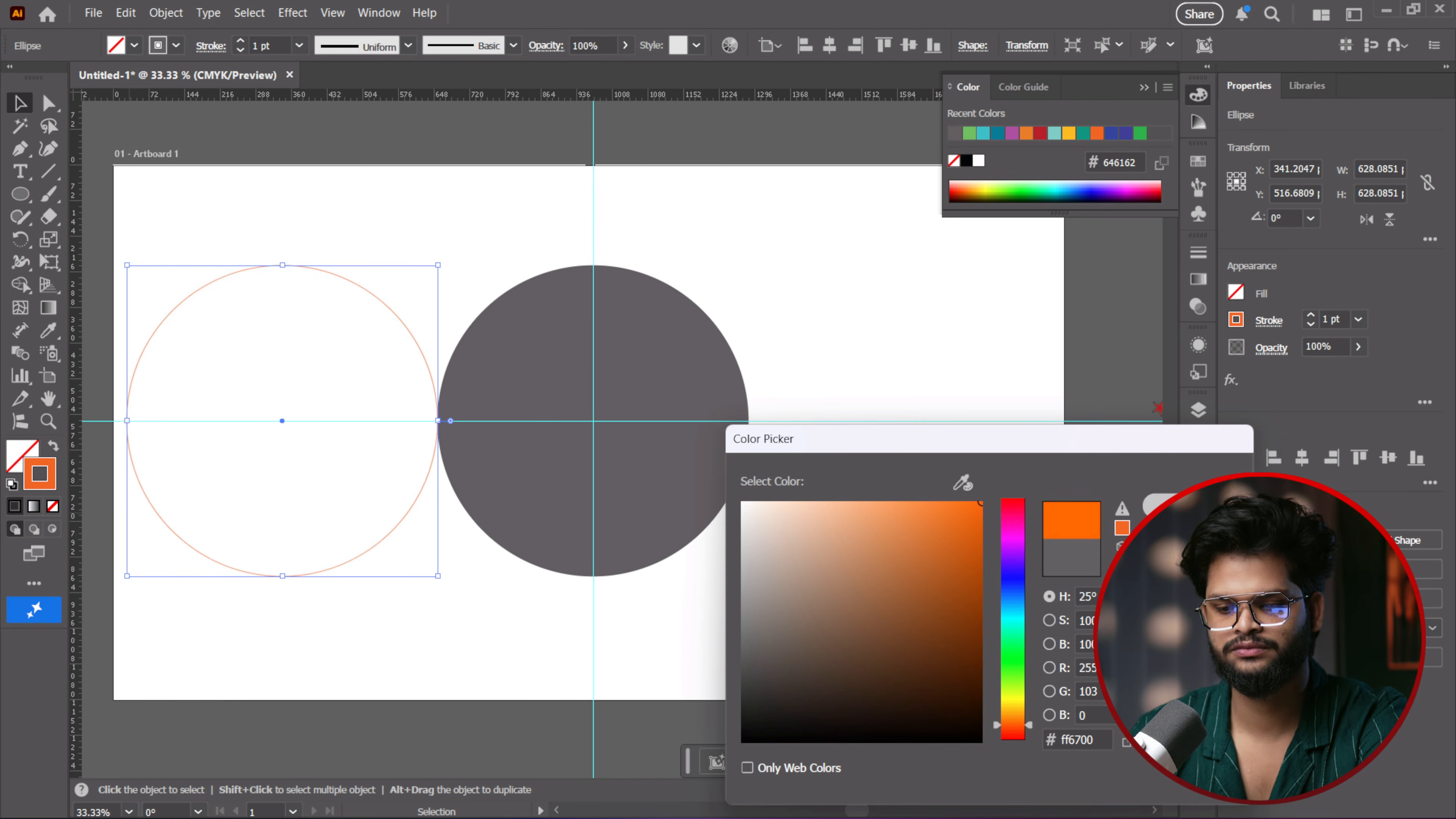
click(1158, 503)
scroll(1333, 317, up, 10)
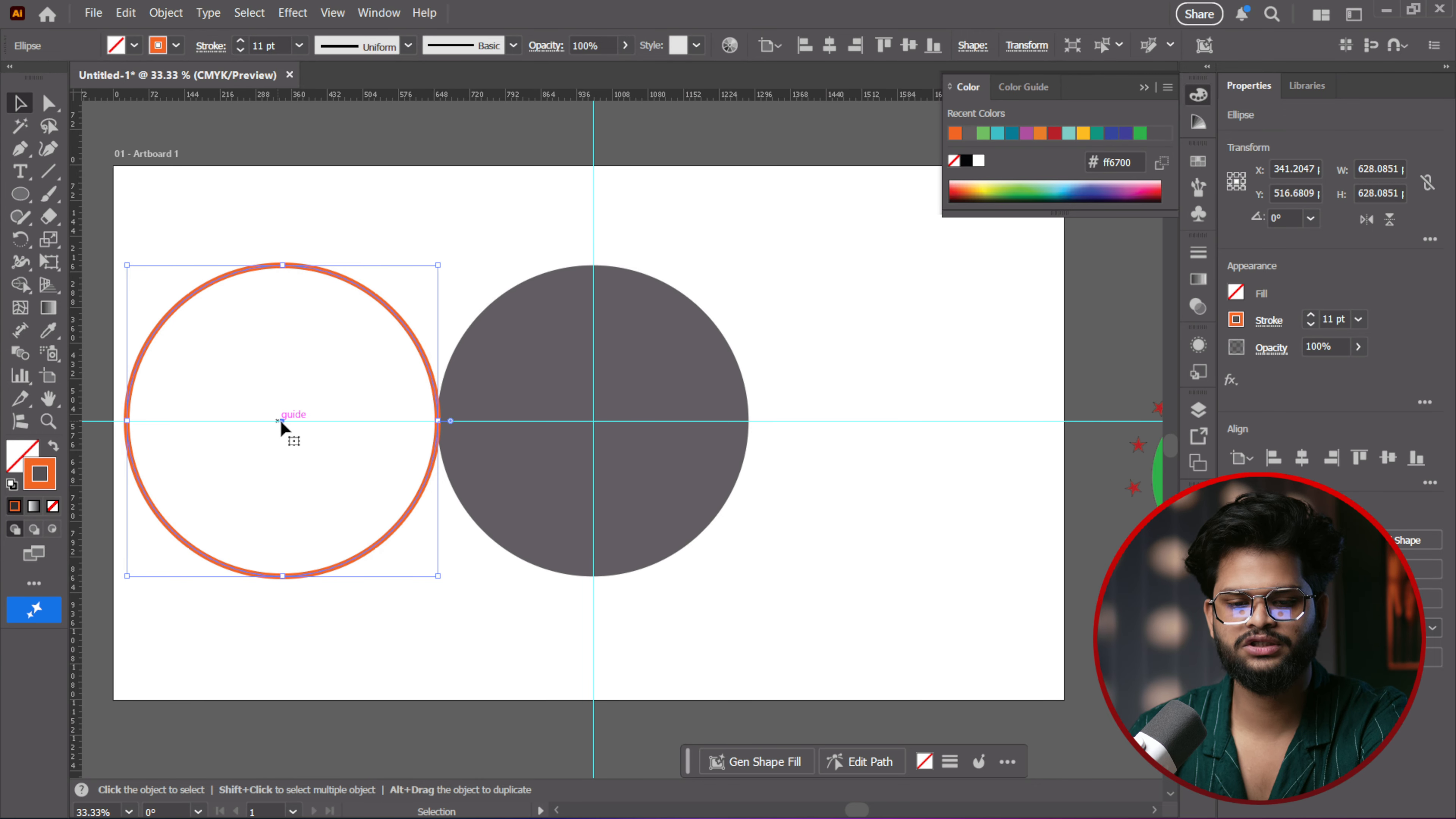
Move the orange ring onto the grey circle so both share the centre where the guides cross
drag(282, 421, 591, 419)
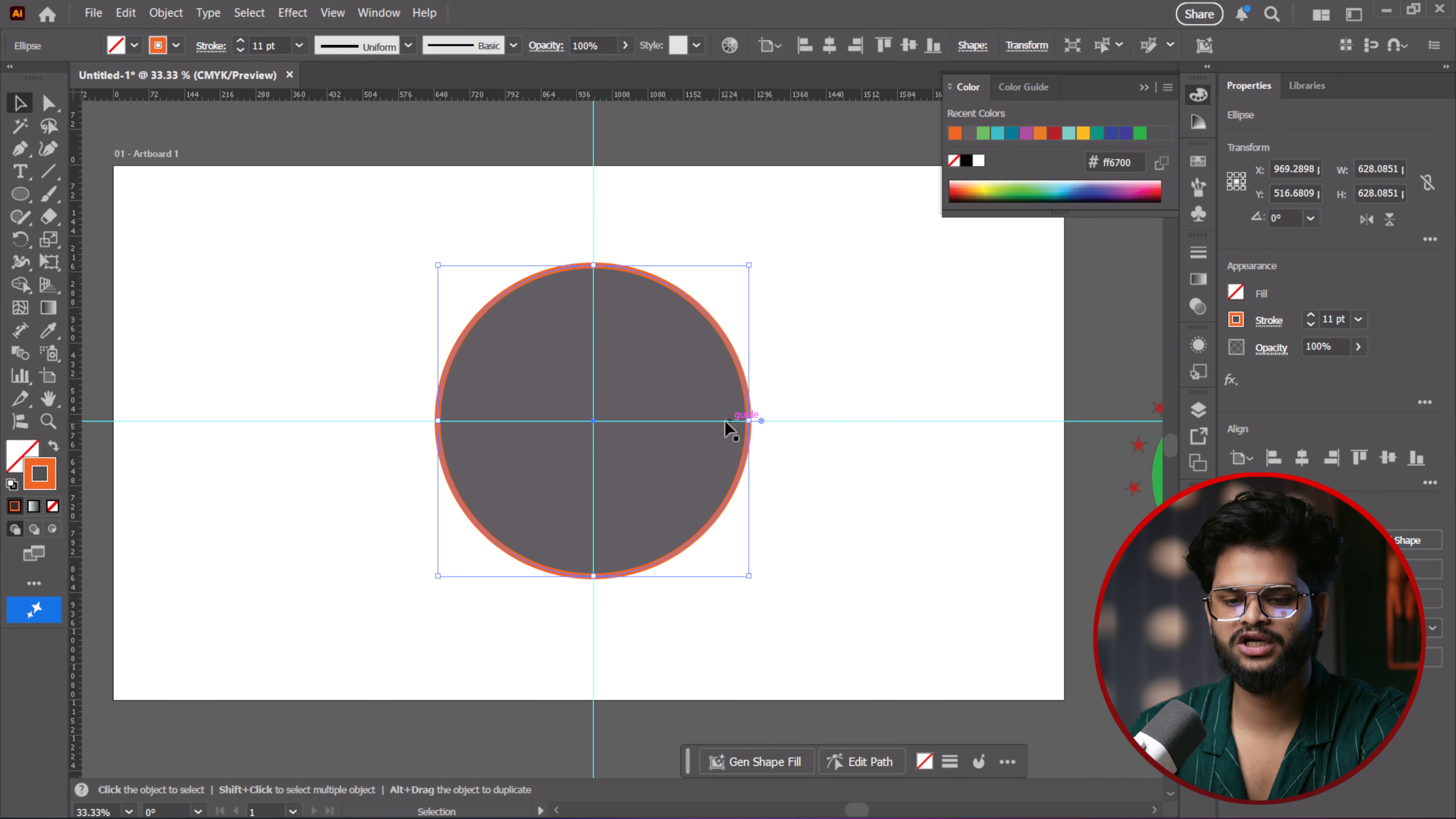
scroll(637, 426, up, 3)
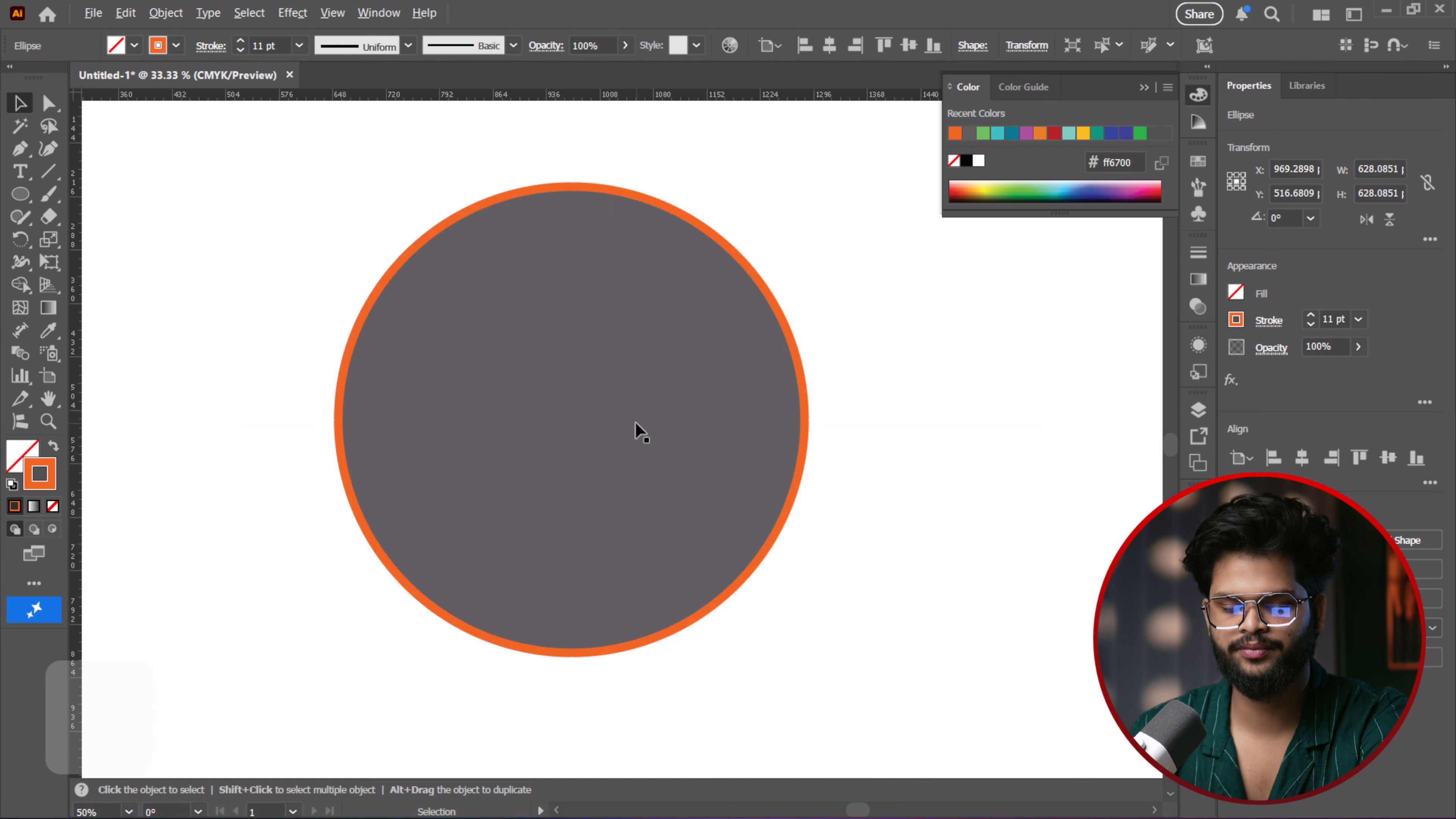
scroll(634, 417, down, 2)
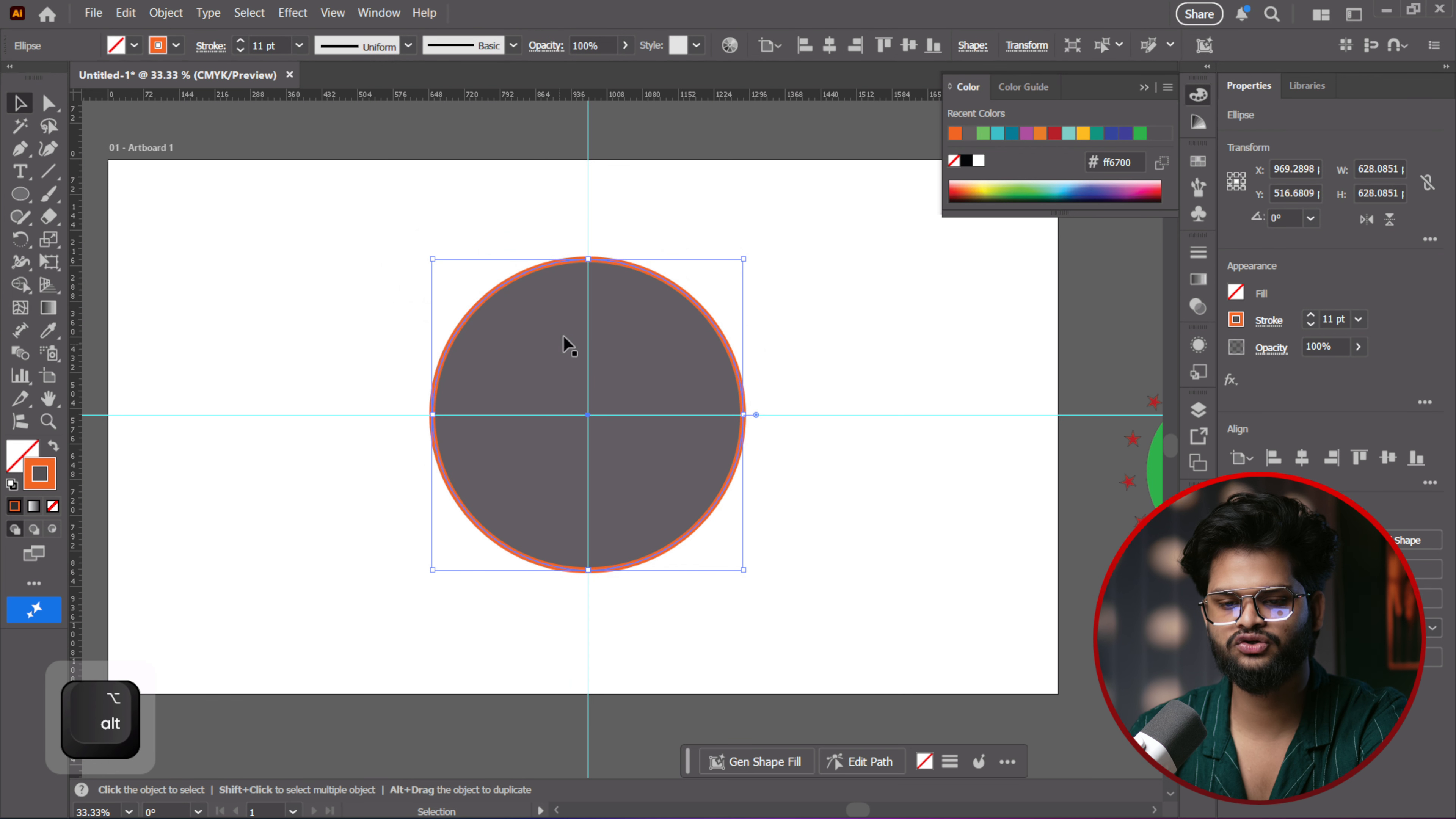
scroll(625, 334, up, 1)
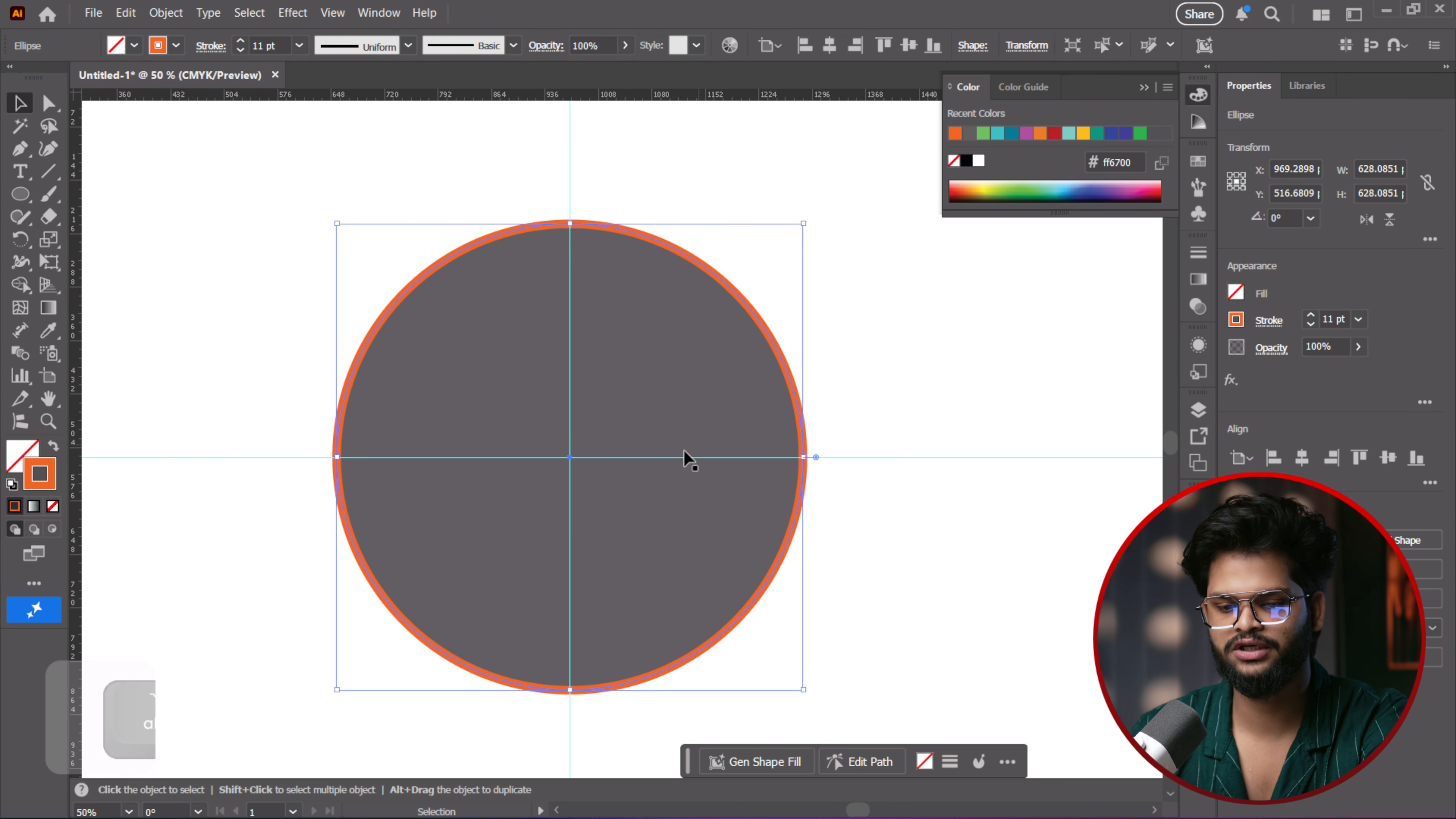
scroll(667, 458, down, 1)
scroll(663, 455, up, 1)
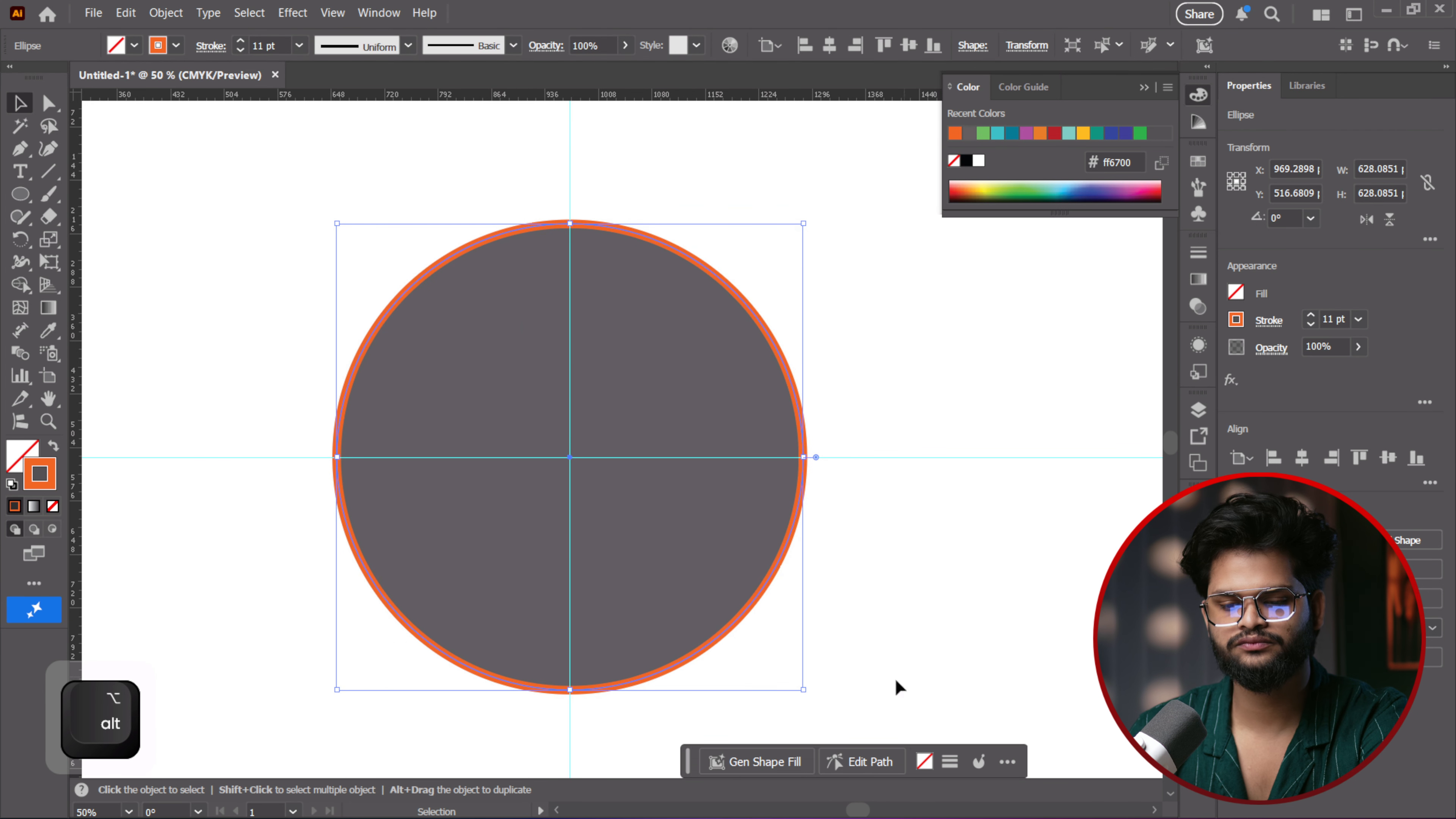
Enlarge the orange ring proportionally around its own centre to about 681 pt in diameter, leaving a gap around the grey circle
drag(803, 690, 933, 752)
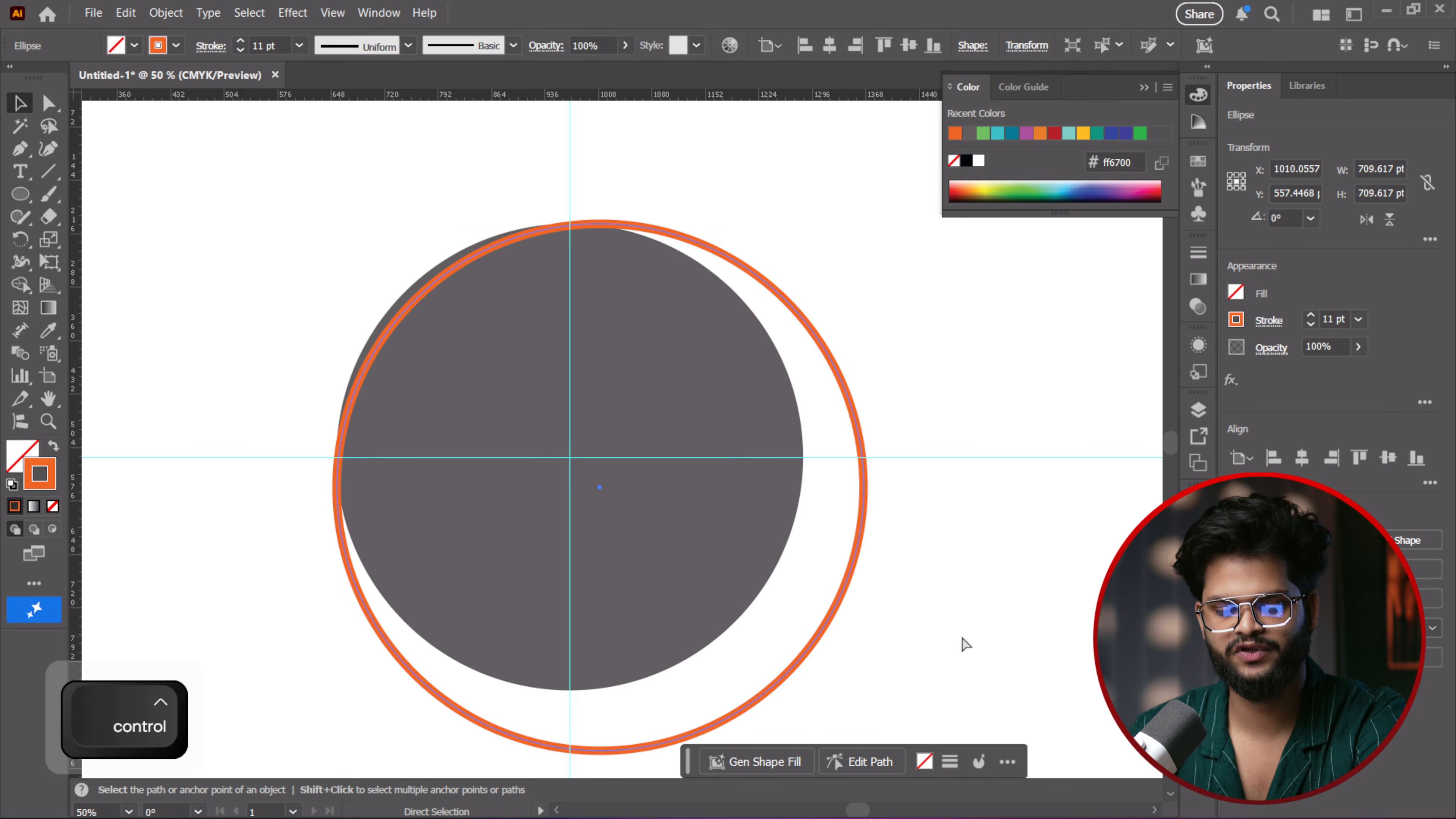
key(ctrl+z)
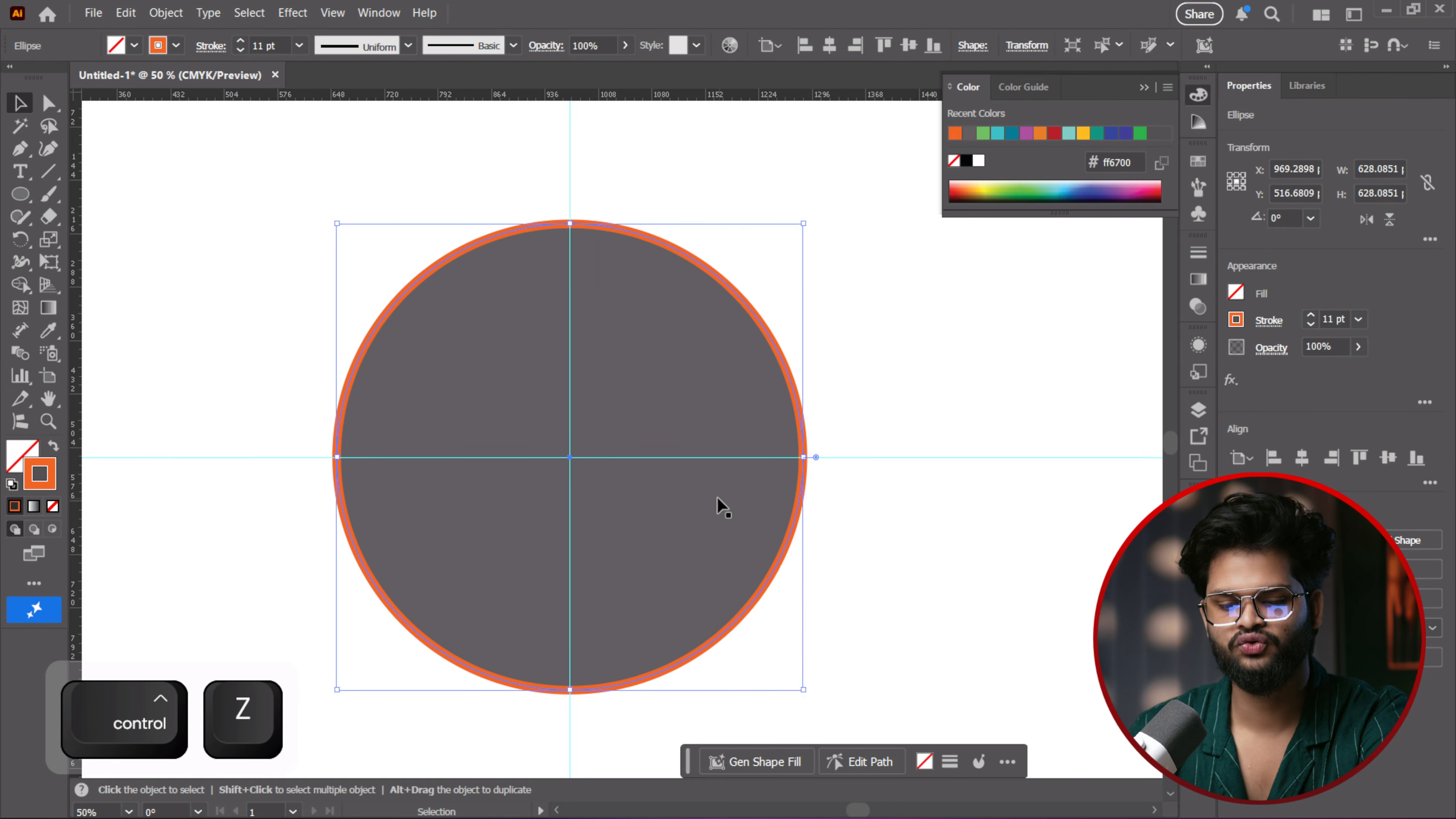
key(shift)
key(alt)
drag(806, 692, 852, 709)
scroll(858, 400, down, 2)
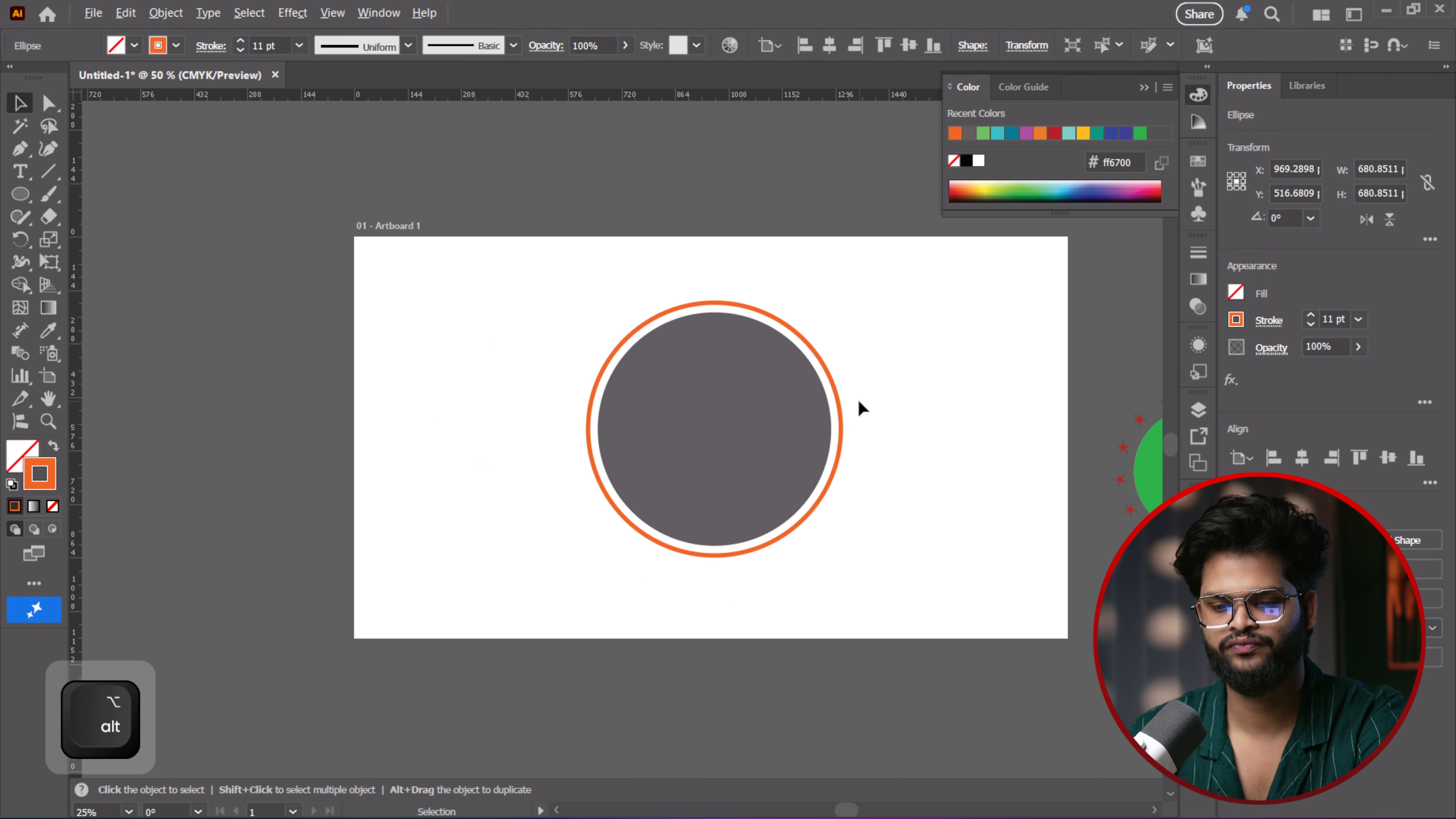
scroll(854, 400, up, 1)
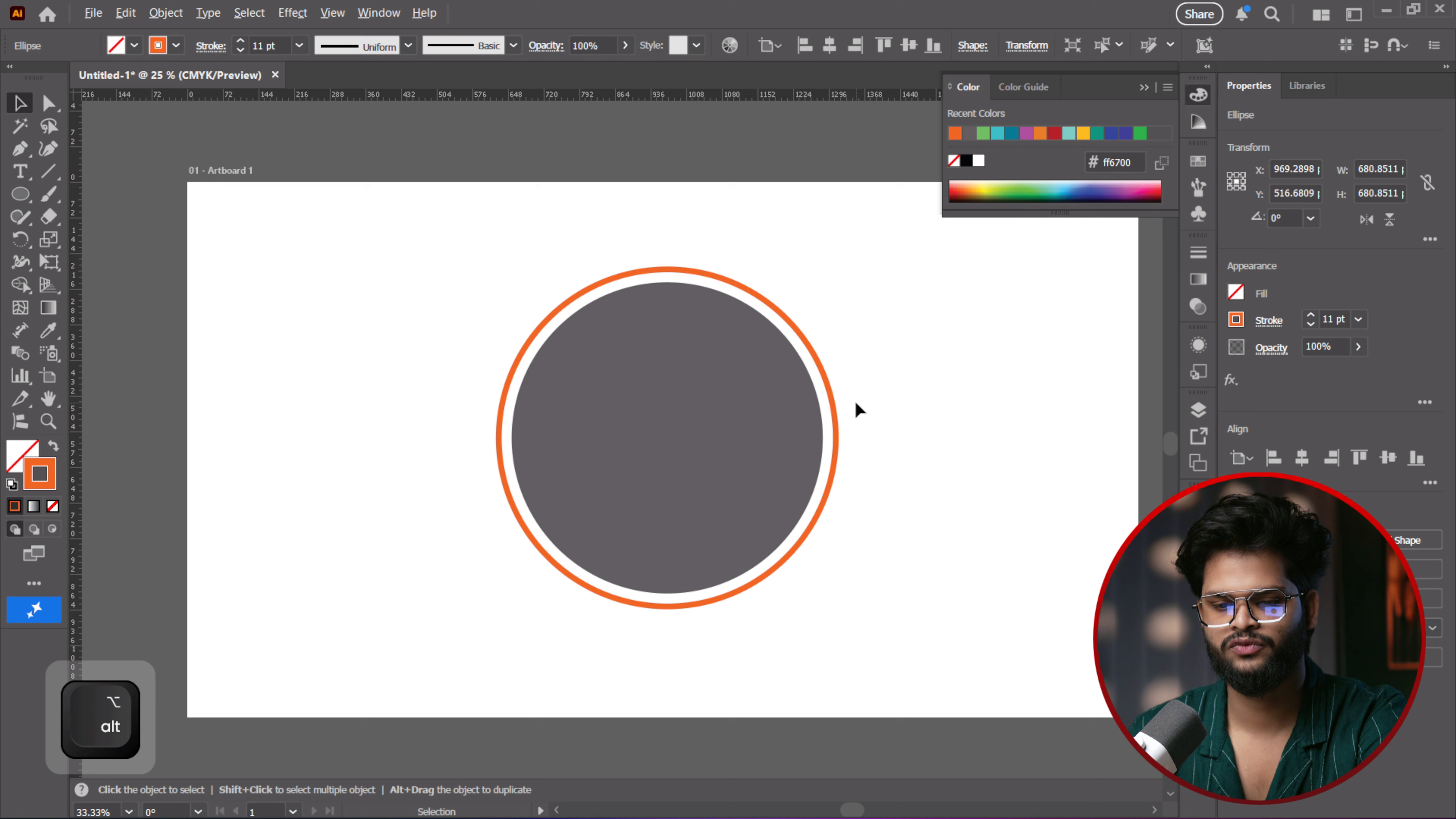
click(931, 325)
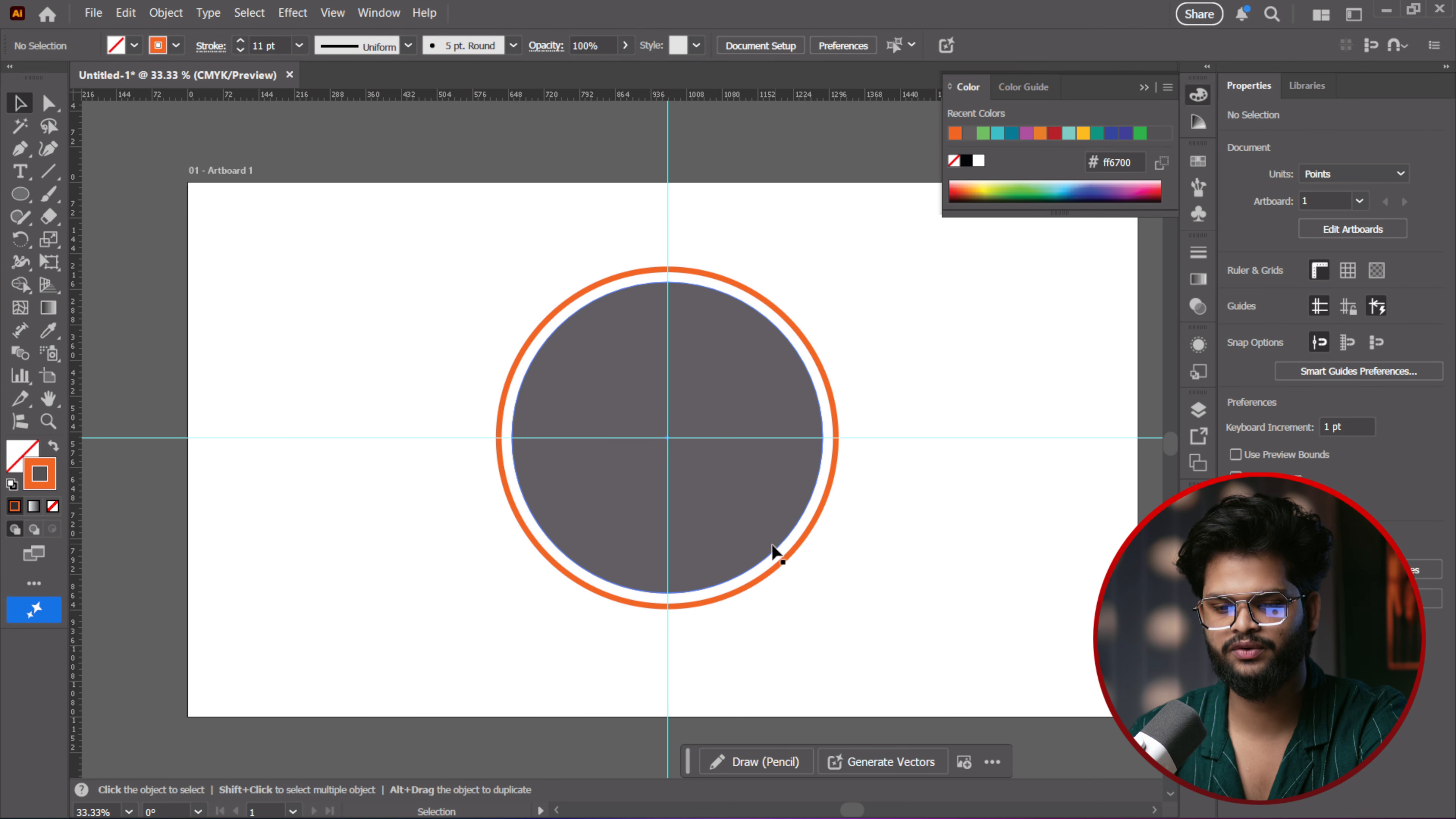
Draw a thin upright rectangle about 5 by 84 pt on the empty area left of the ring, with orange fill and no stroke
drag(20, 194, 92, 199)
drag(340, 262, 343, 306)
click(22, 456)
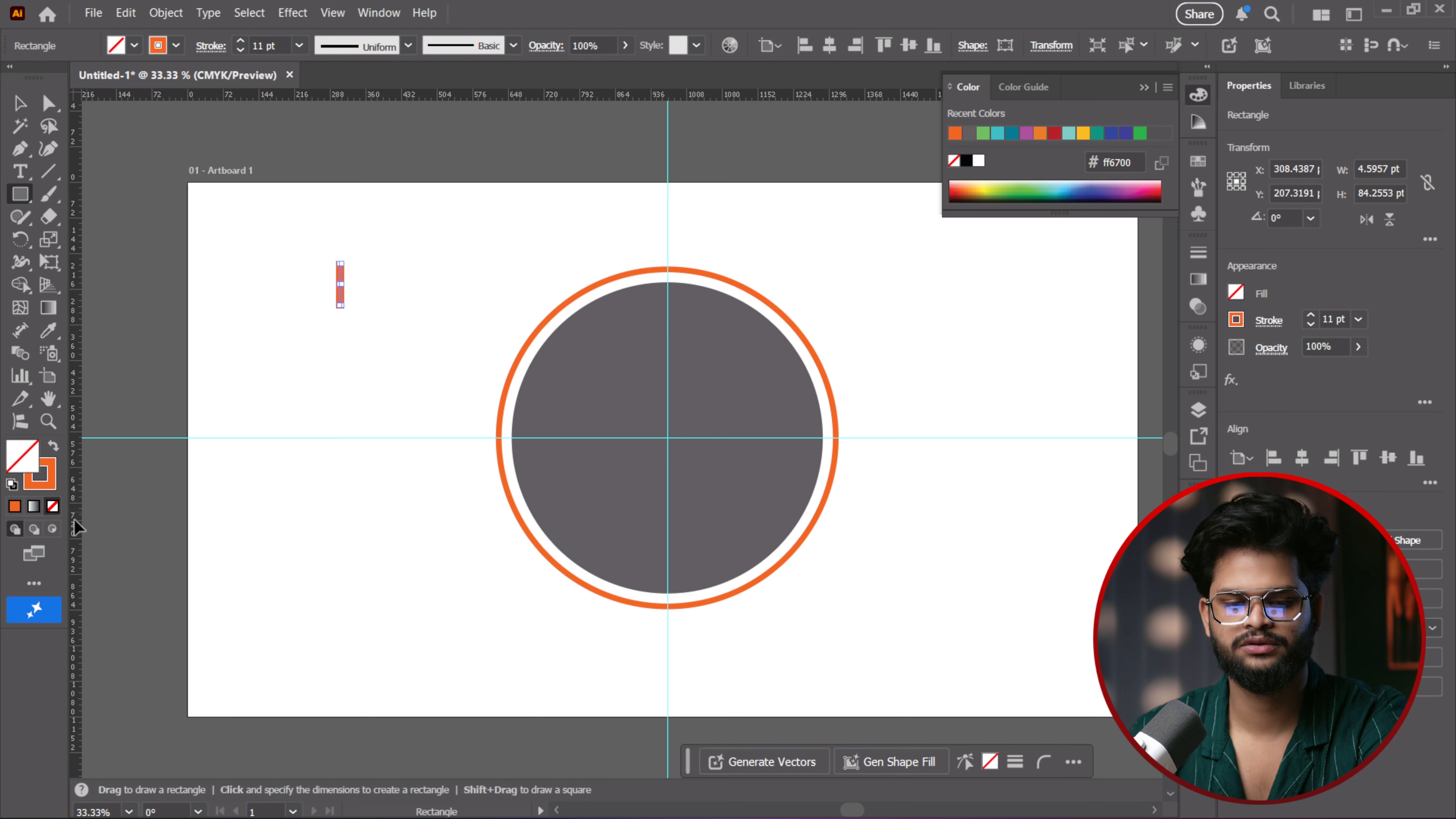
click(14, 506)
click(56, 482)
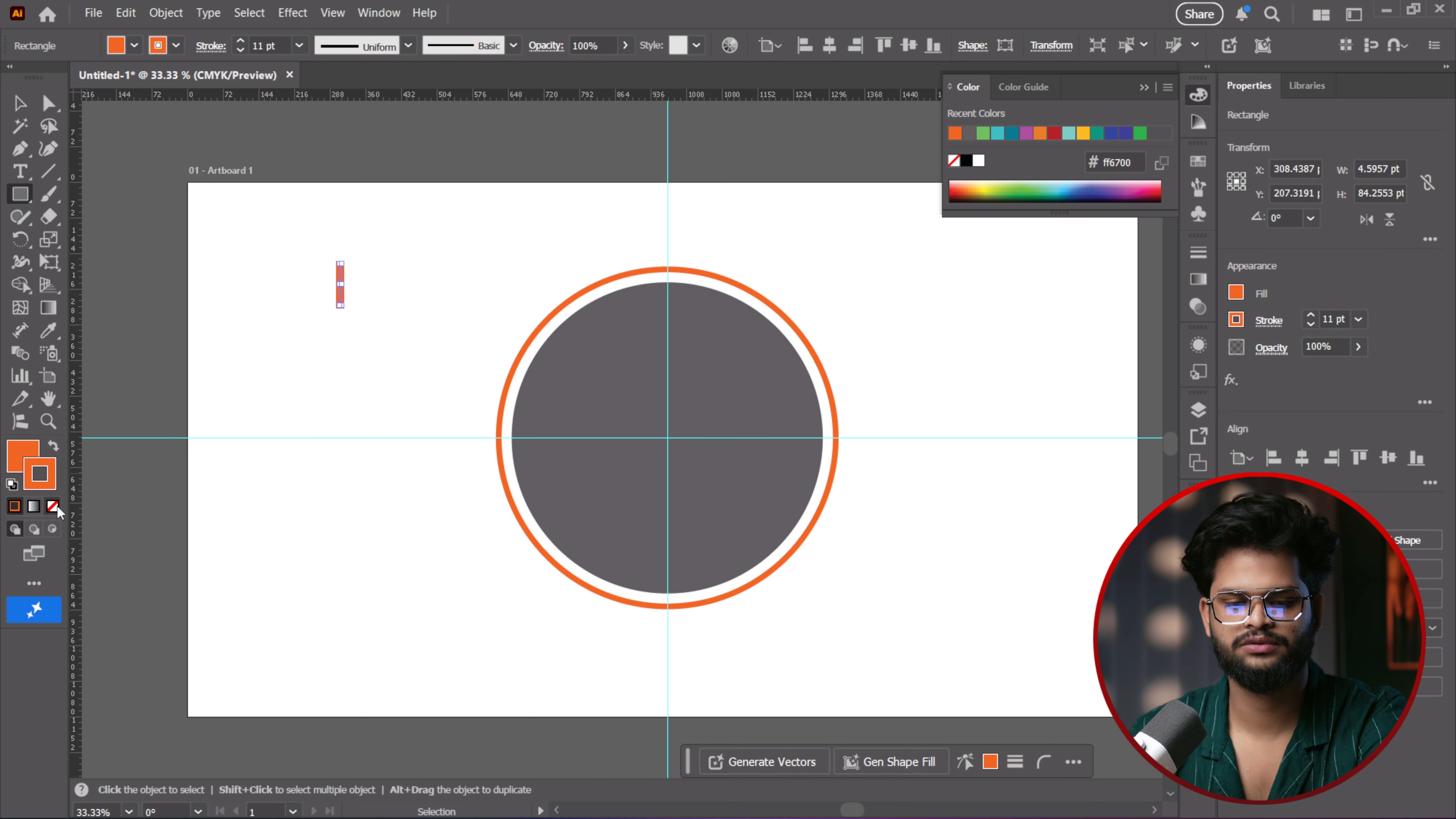
click(52, 506)
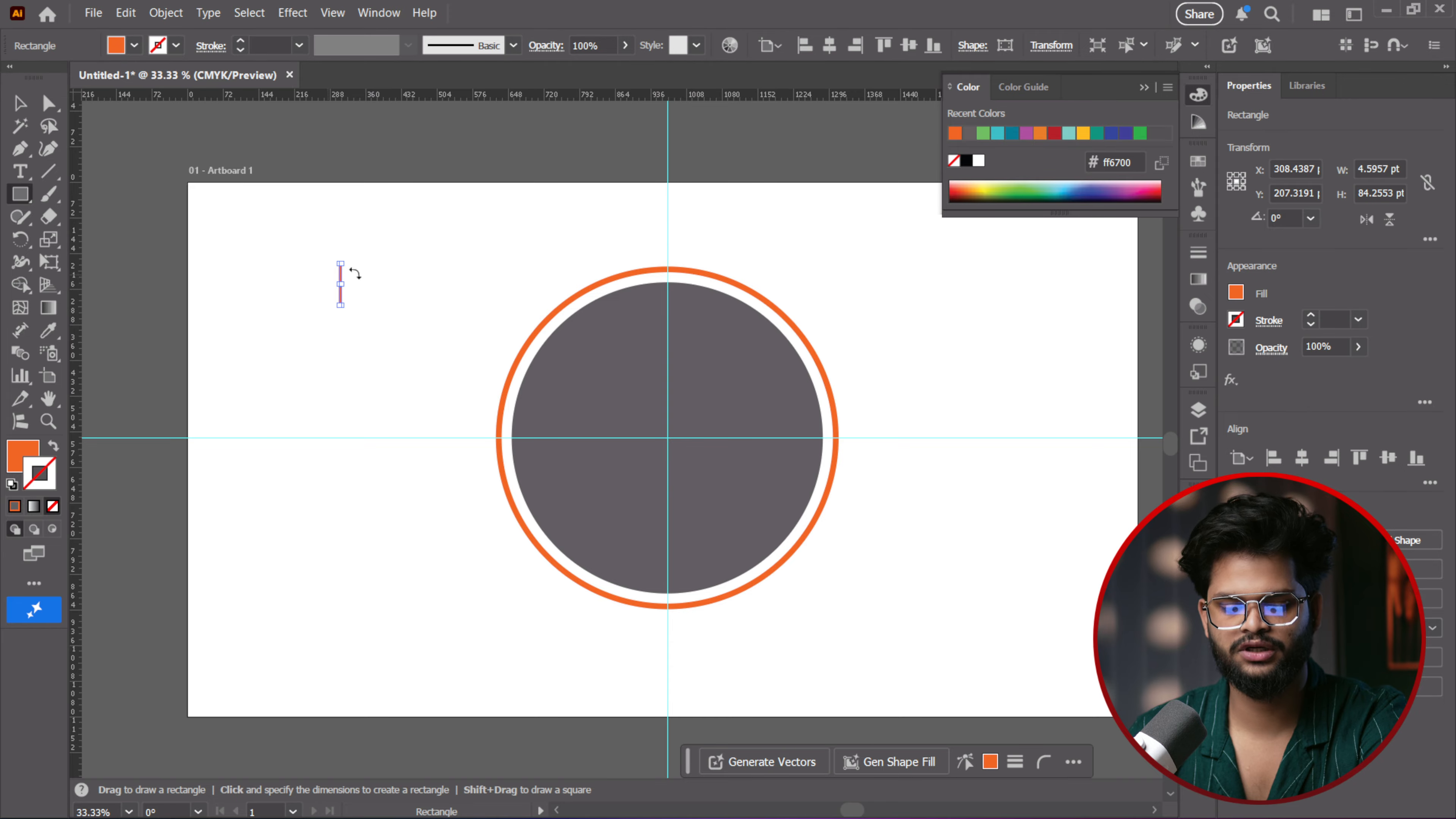
Replace the thin bar with a wider upright orange rectangle about 10 pt wide and 68 pt high
key(super)
scroll(315, 281, up, 2)
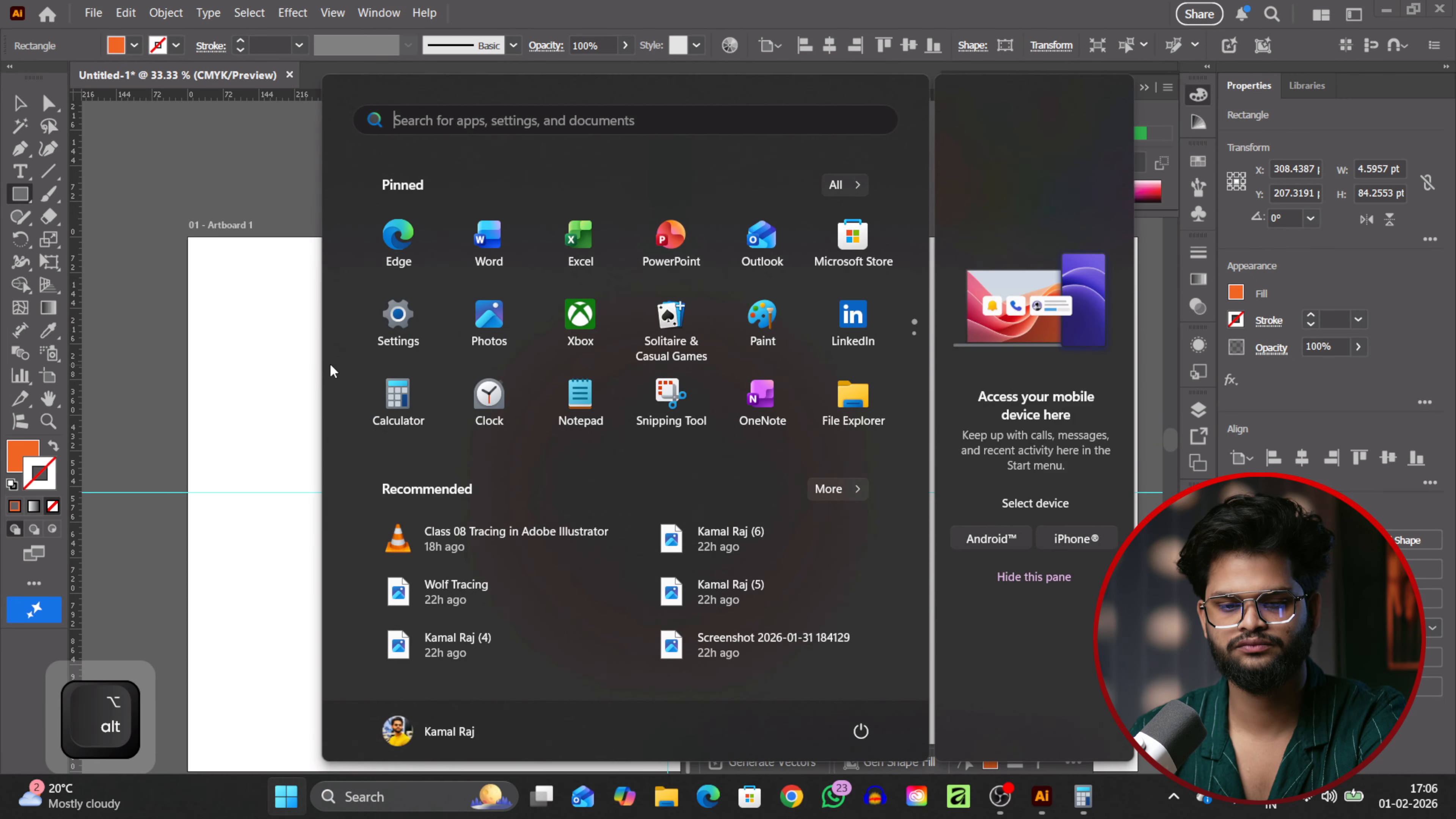
scroll(321, 341, up, 5)
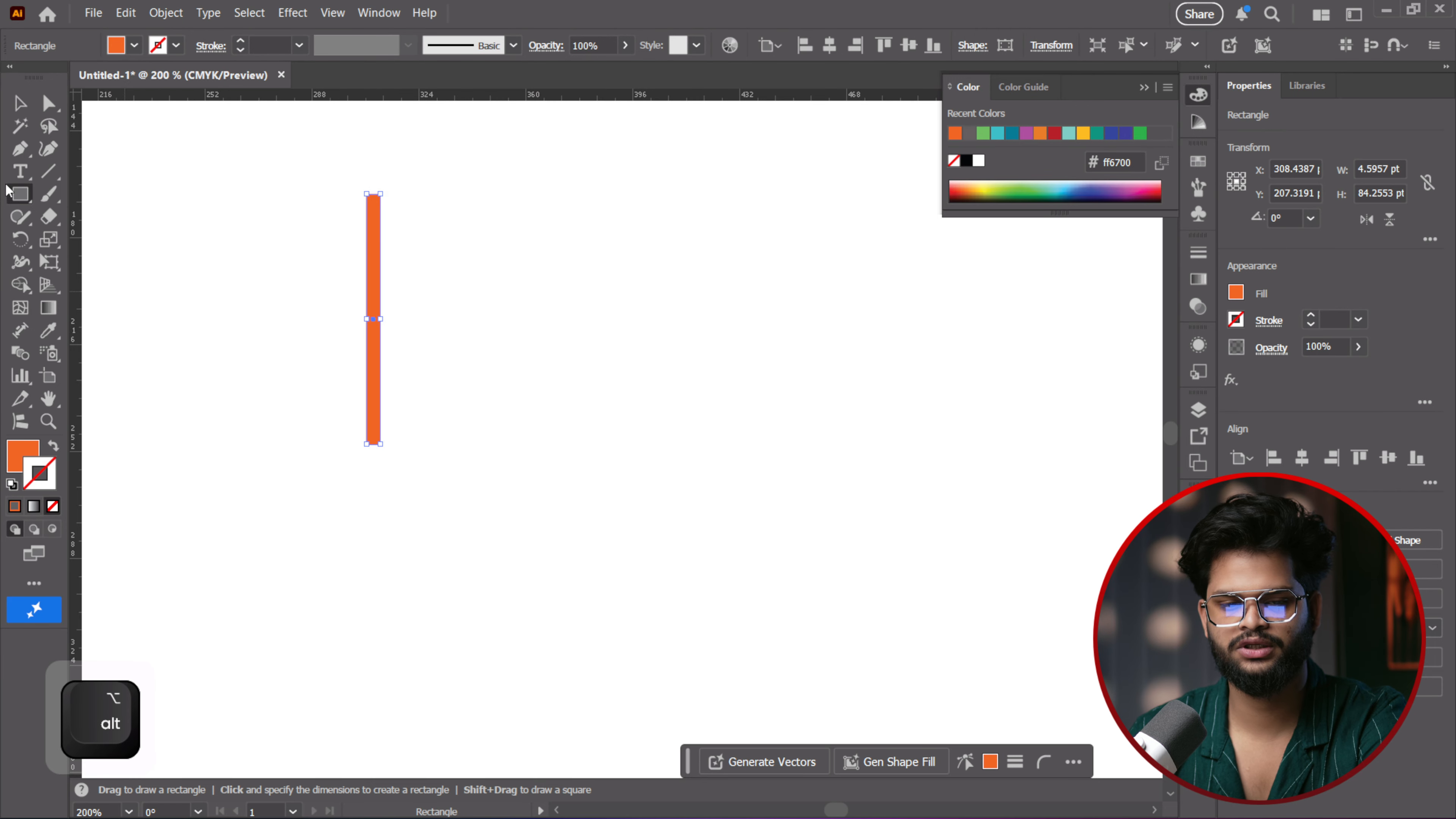
click(21, 104)
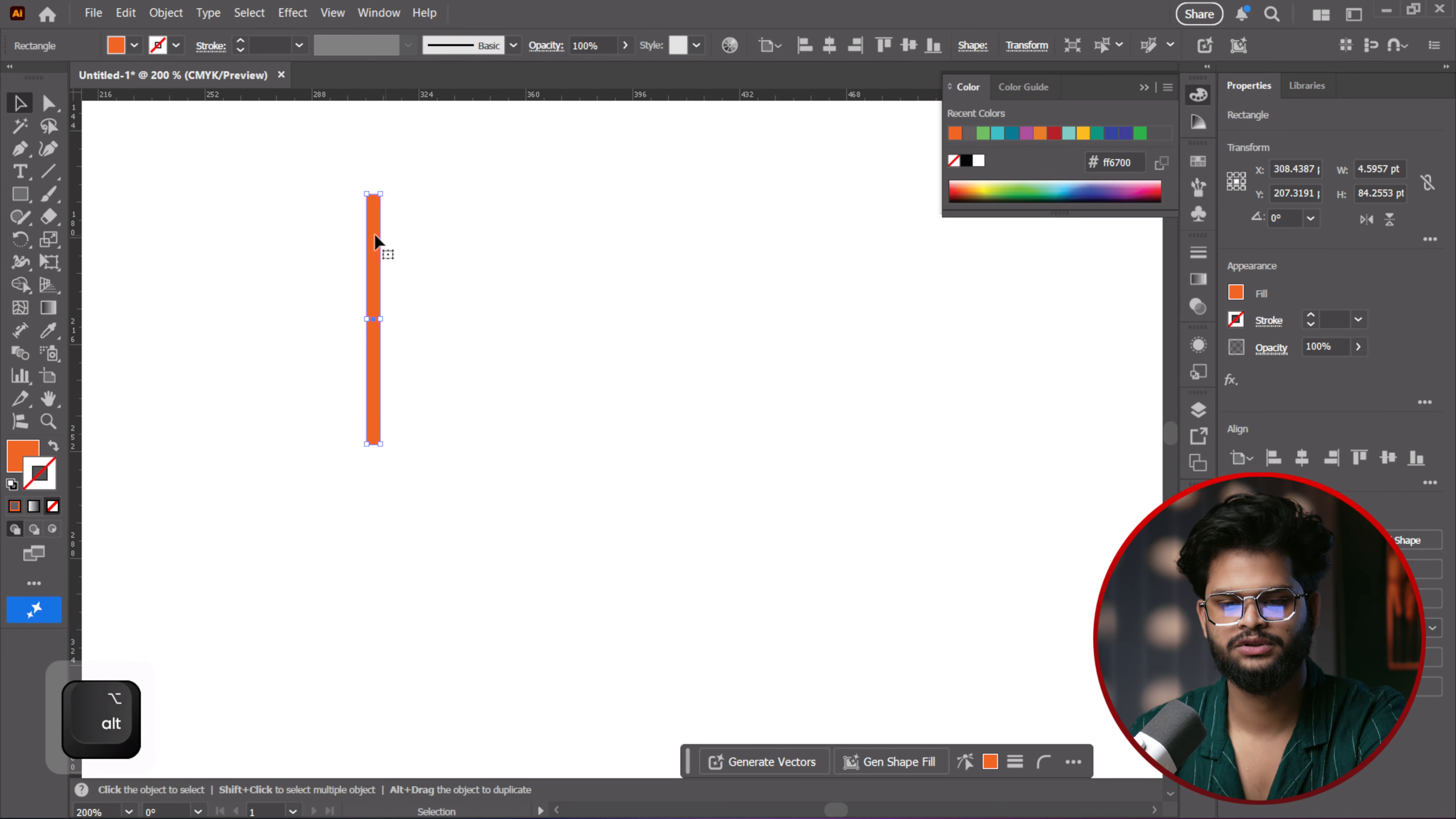
click(20, 194)
drag(376, 204, 419, 407)
drag(419, 309, 407, 305)
click(649, 351)
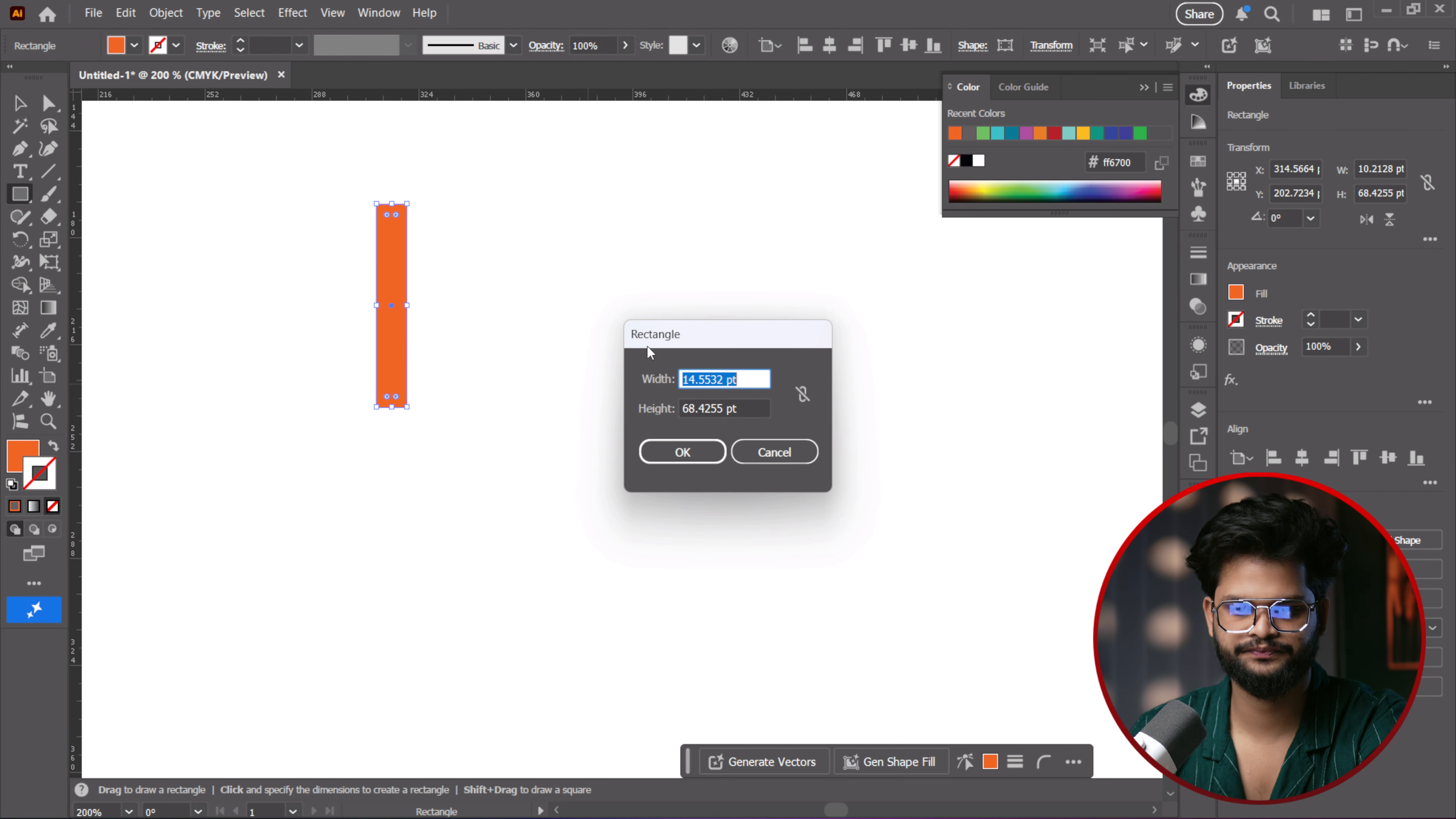
click(774, 452)
Change the upright rectangle's fill from orange to the mid-light grey b2b2b2
double_click(23, 457)
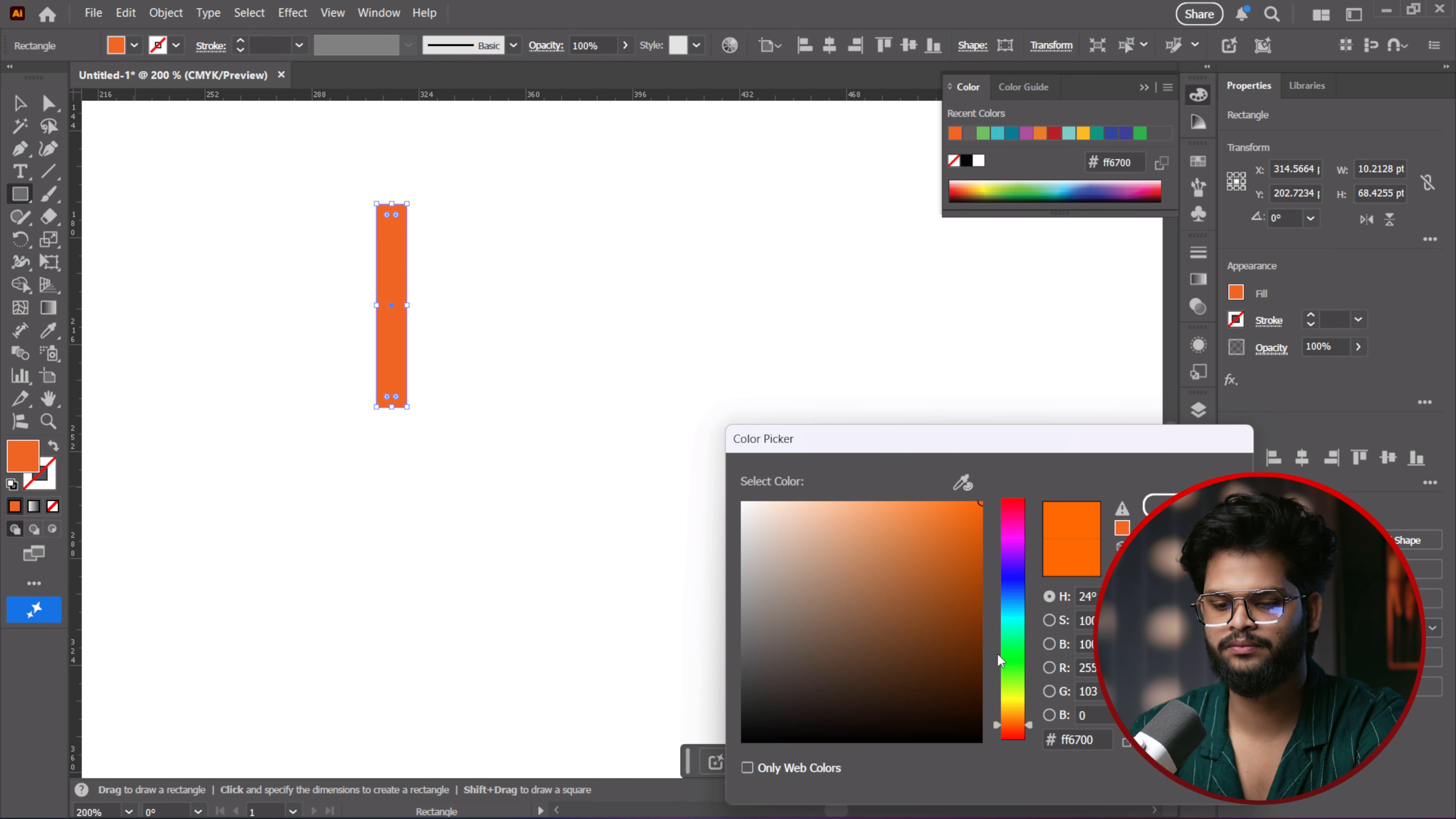
mouse_move(892, 554)
mouse_down()
mouse_move(743, 705)
mouse_move(747, 601)
mouse_move(742, 616)
mouse_up()
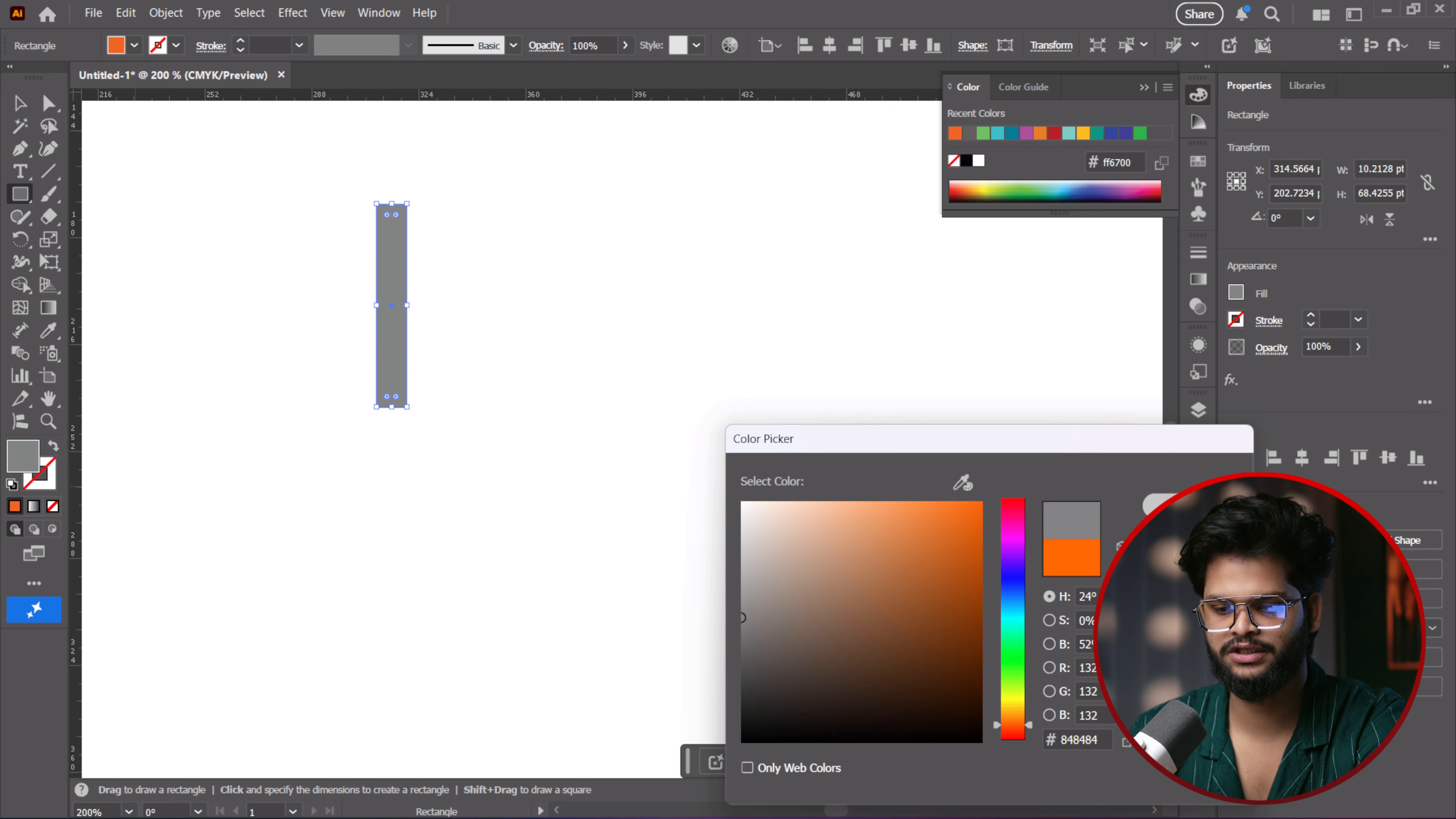
key(Return)
double_click(19, 468)
drag(742, 608, 741, 571)
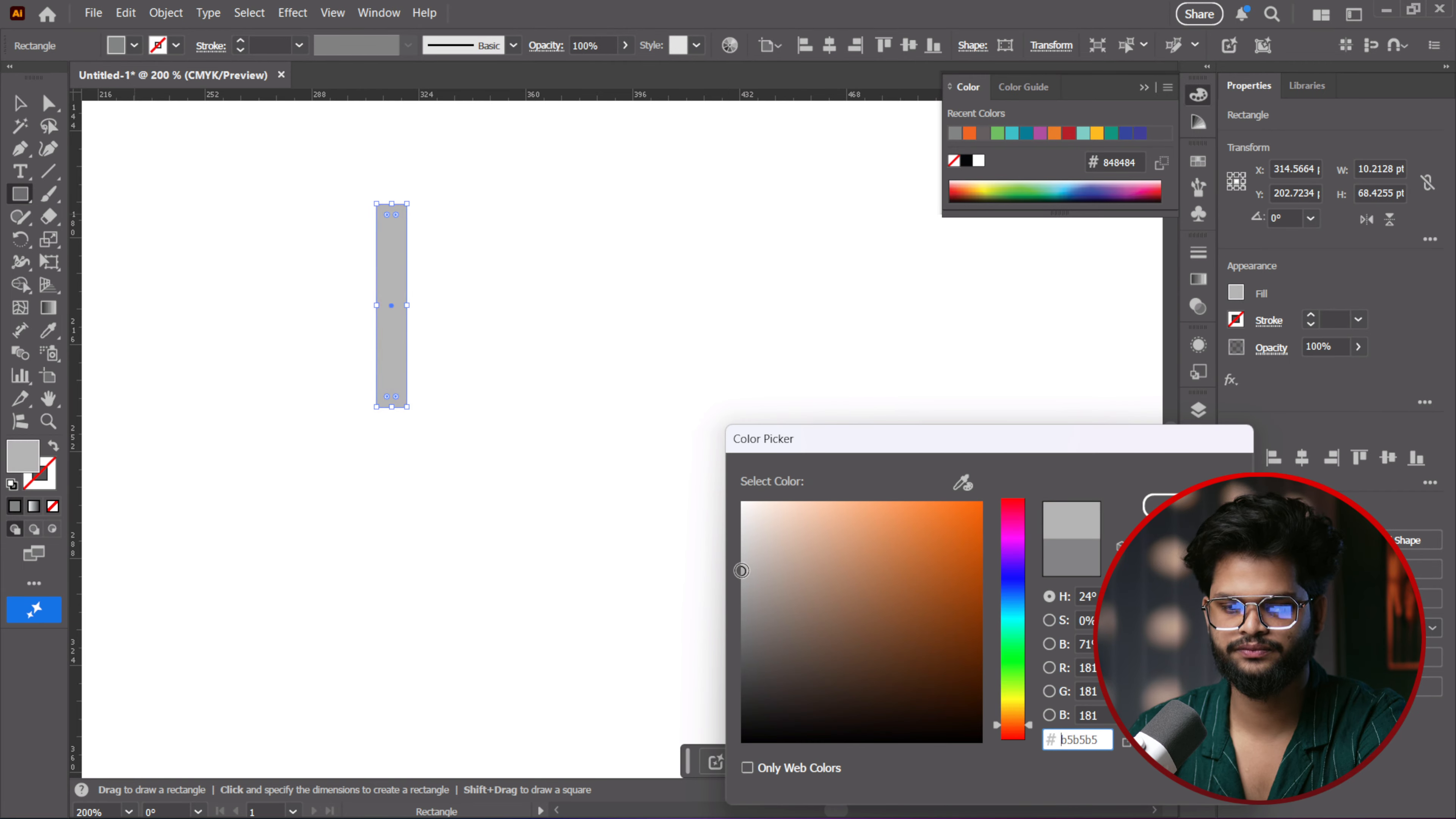
key(Return)
Shrink the upright bar proportionally to about 5.8 pt wide and 38.8 pt high
alt+scroll(689, 388, down, 4)
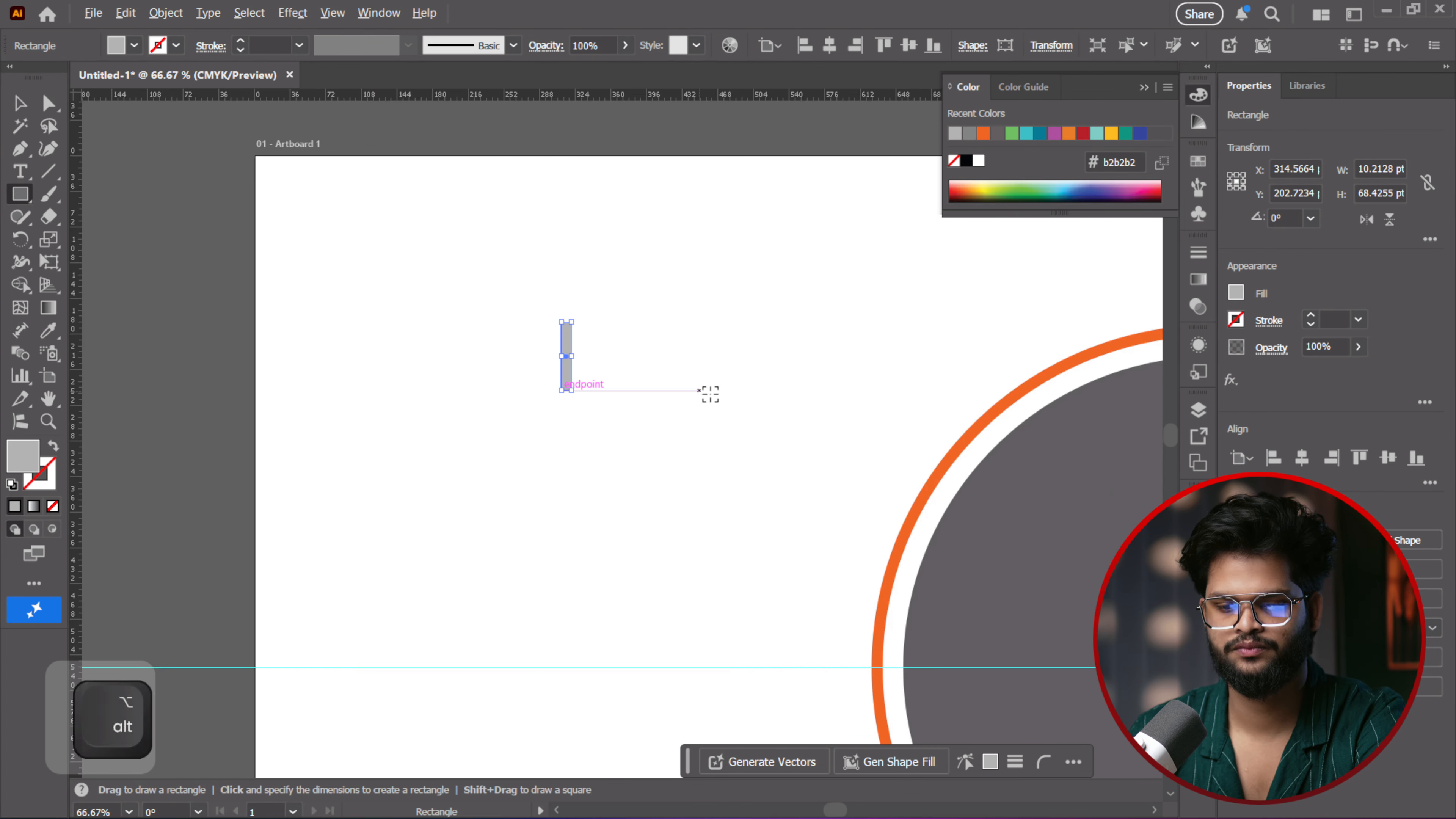
drag(859, 374, 519, 403)
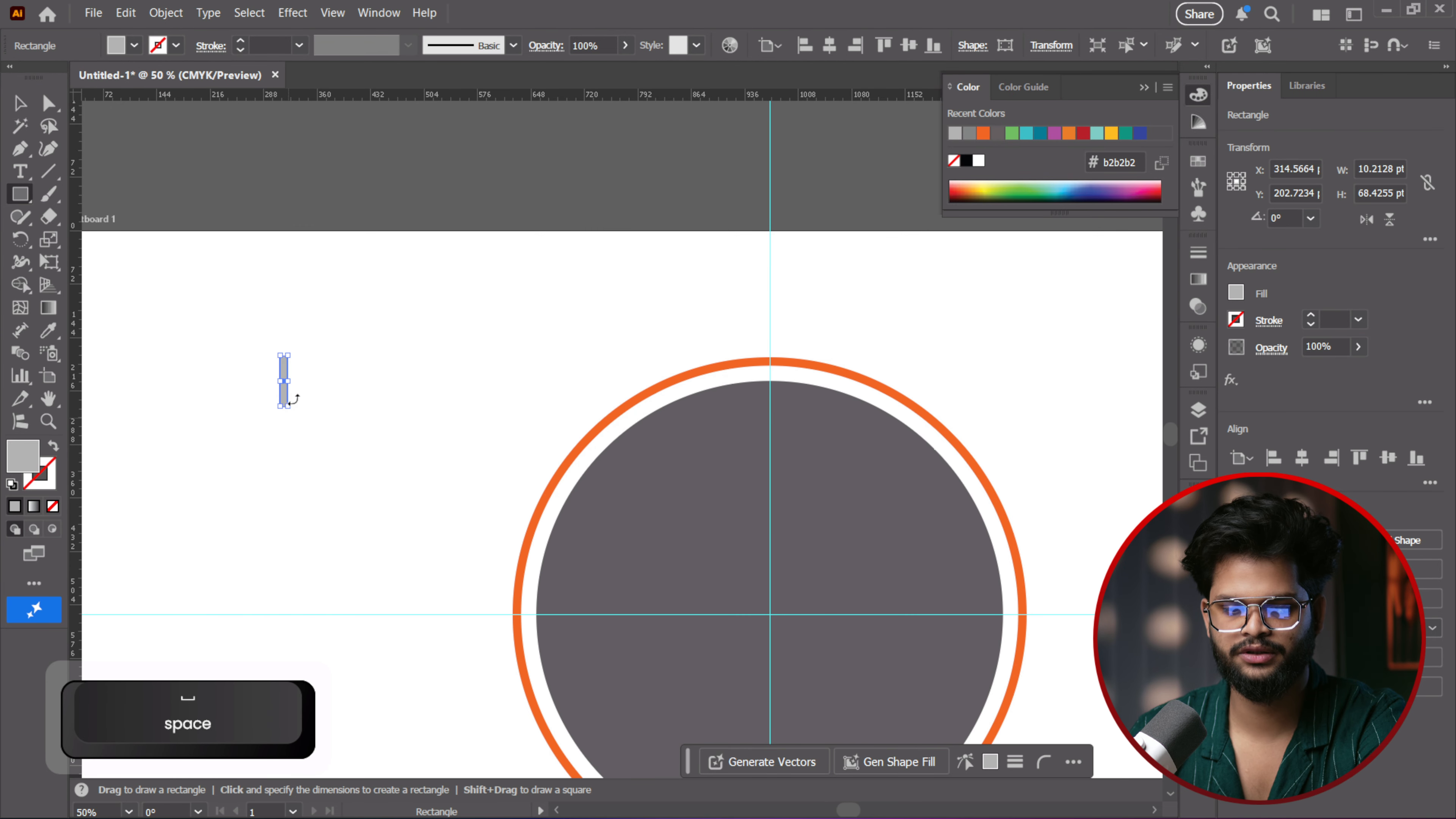
alt+scroll(289, 401, up, 2)
drag(293, 407, 287, 403)
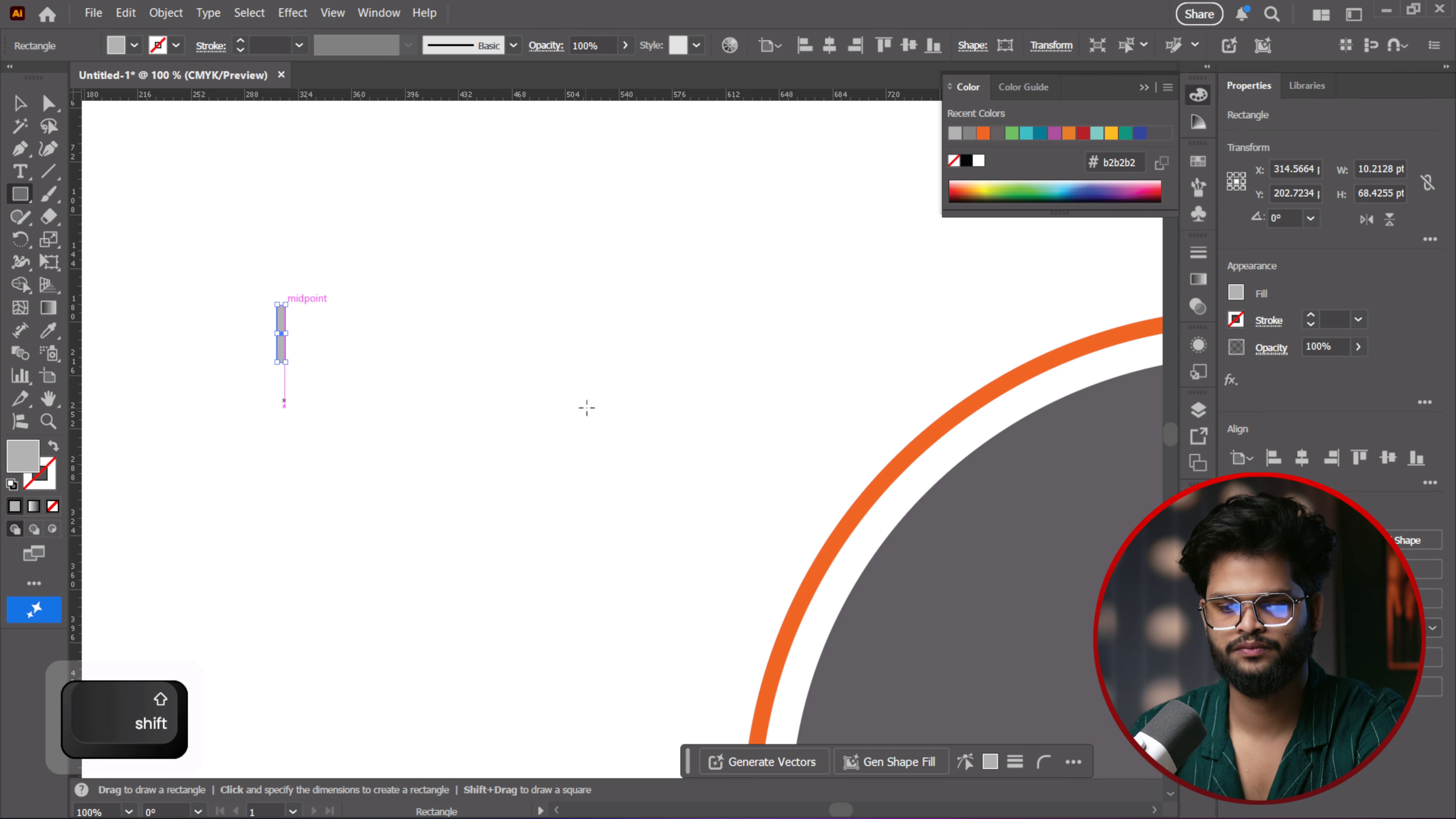
scroll(588, 406, down, 1)
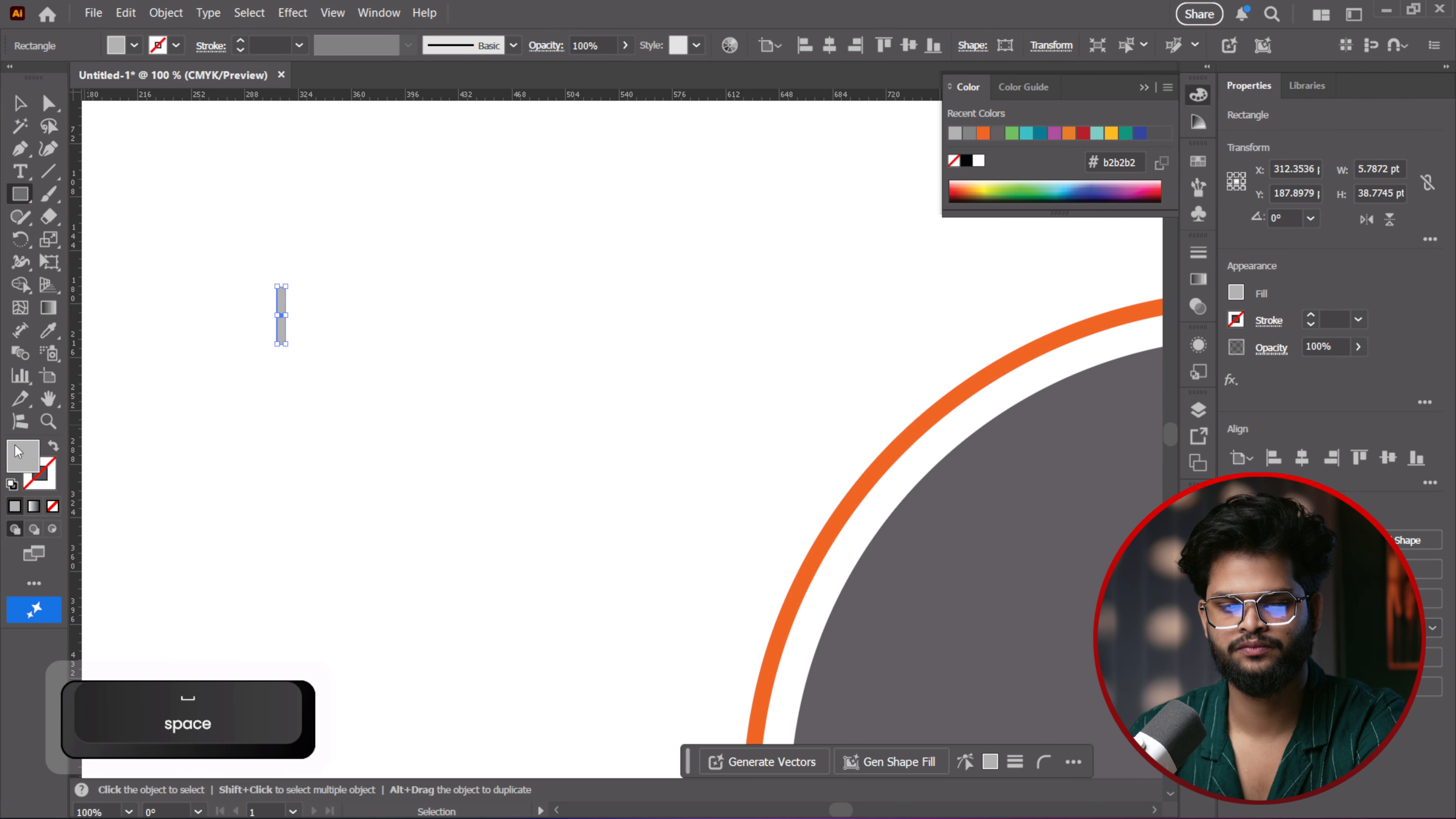
Fill the small upright bar with the very light grey e0e0e0
double_click(23, 456)
drag(821, 553, 729, 524)
click(1155, 504)
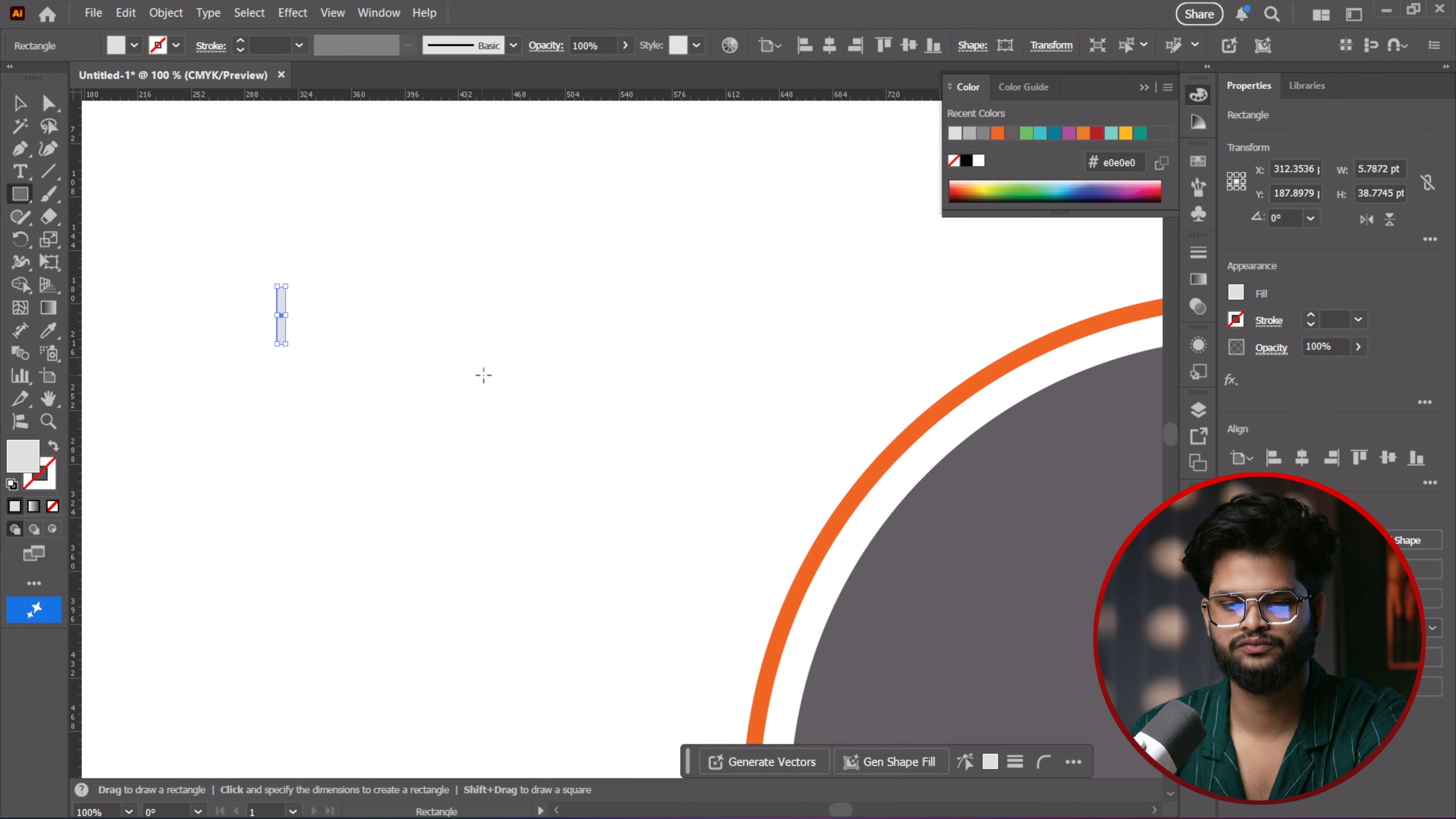
Move the light grey bar onto the vertical guide, just inside the upper edge of the grey circle
click(20, 103)
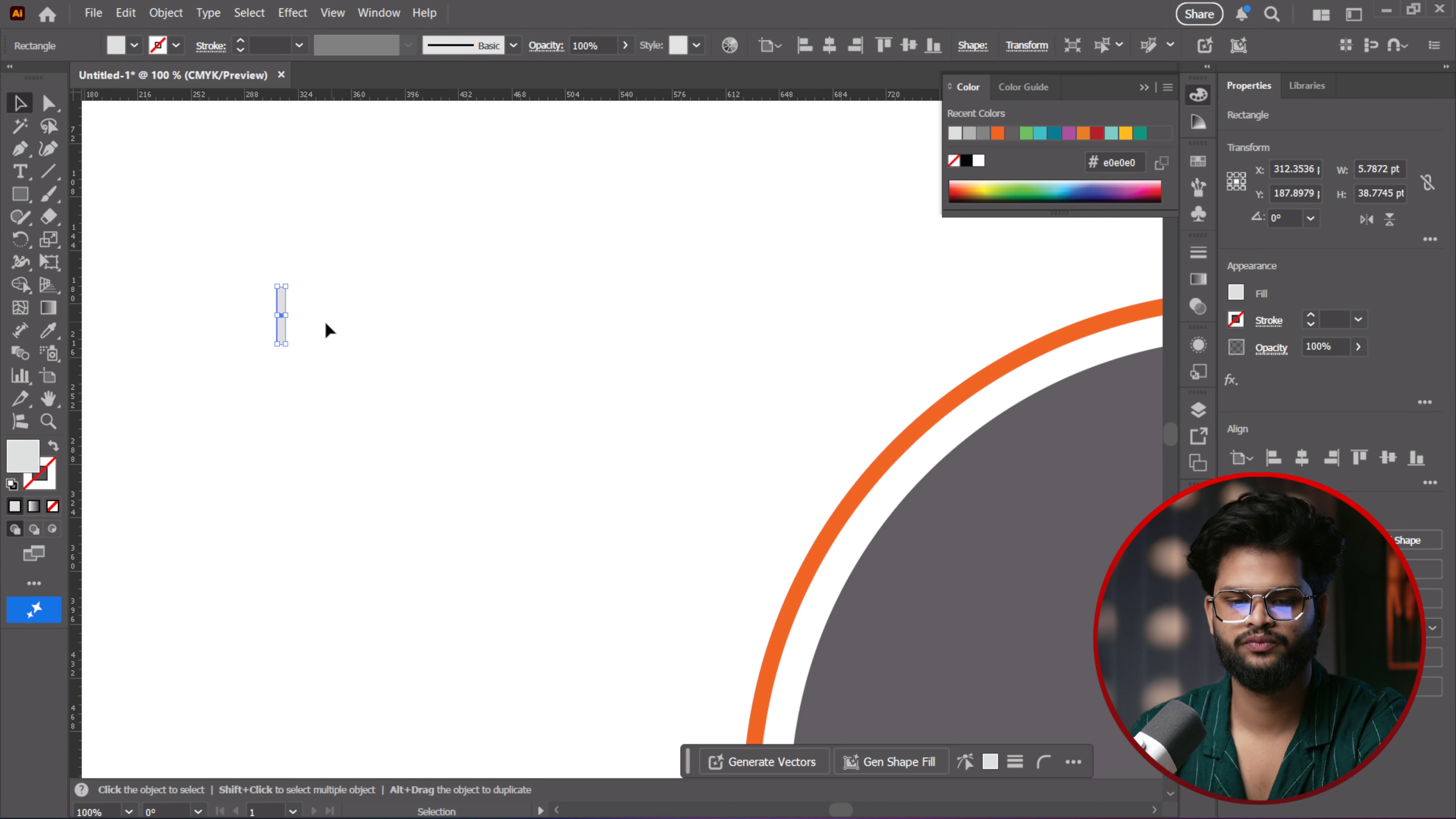
alt+scroll(562, 357, down, 2)
drag(455, 344, 942, 369)
alt+scroll(974, 384, up, 5)
alt+scroll(261, 338, down, 2)
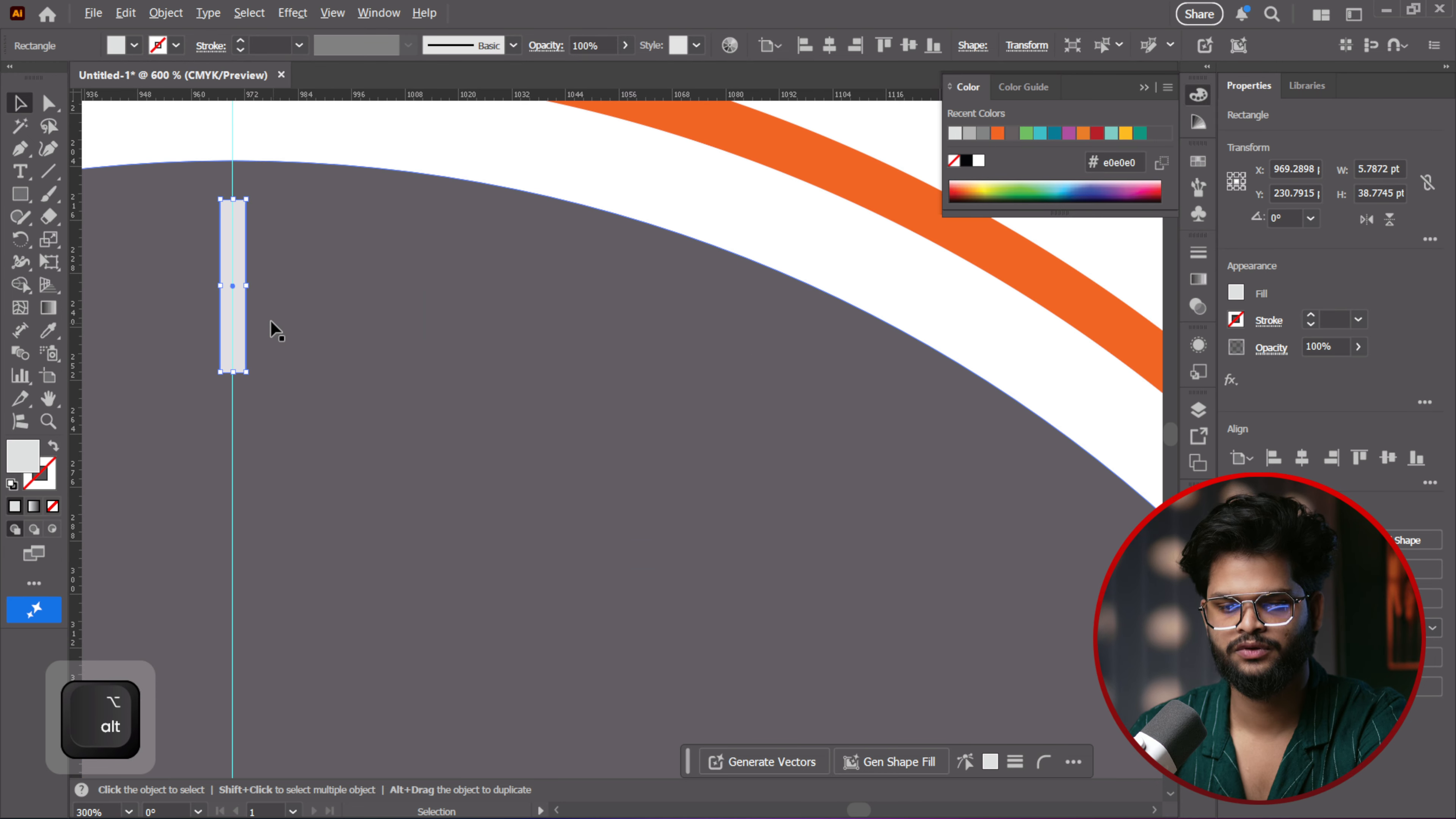
Shift the bar down about 3 pt along the vertical guide, widening its gap to the circle's upper edge
alt+scroll(246, 314, up, 2)
drag(253, 317, 254, 321)
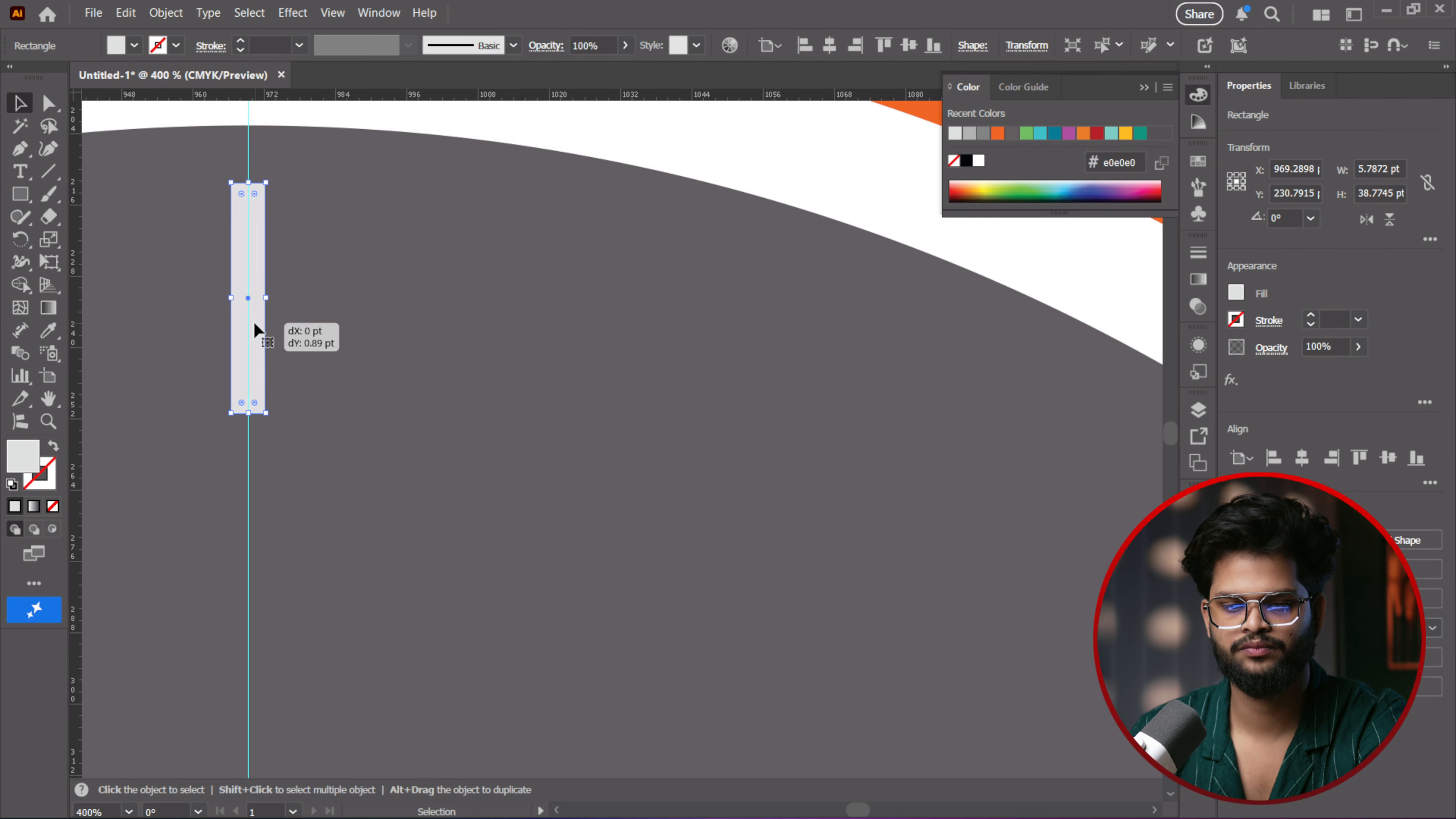
alt+scroll(401, 344, down, 4)
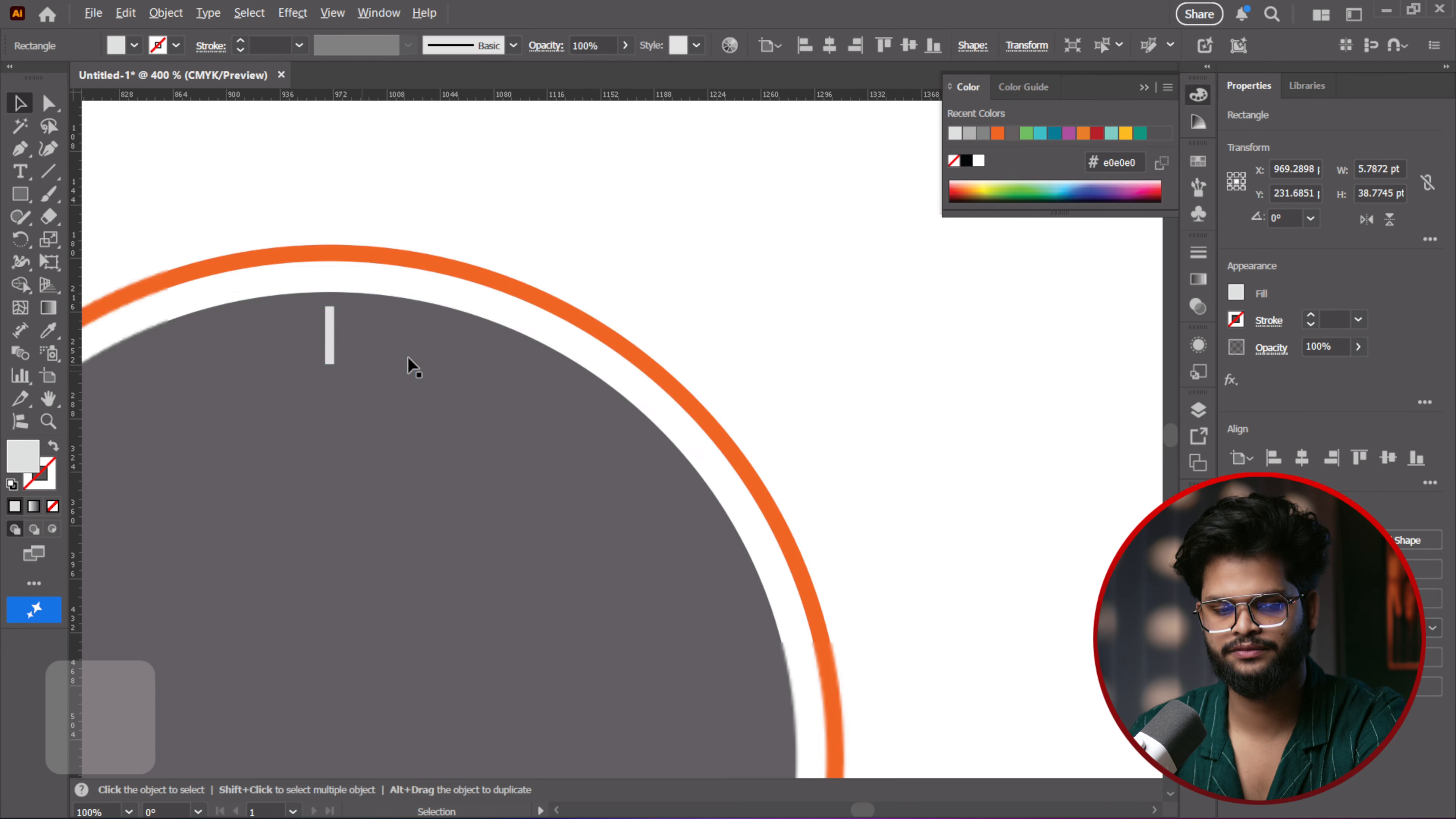
alt+scroll(407, 356, down, 2)
drag(341, 400, 600, 375)
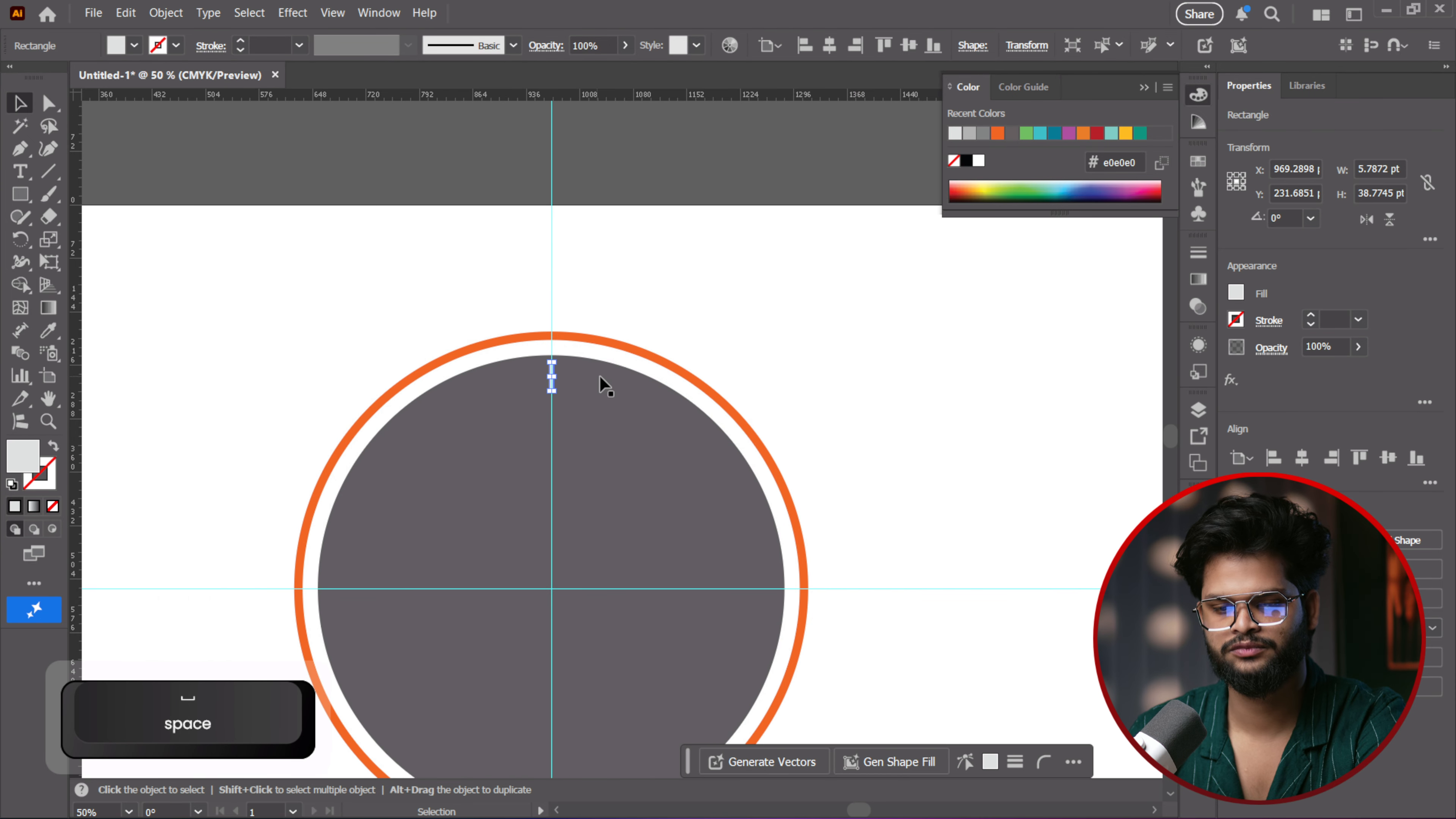
alt+scroll(582, 394, up, 4)
drag(527, 334, 528, 341)
alt+scroll(527, 340, down, 1)
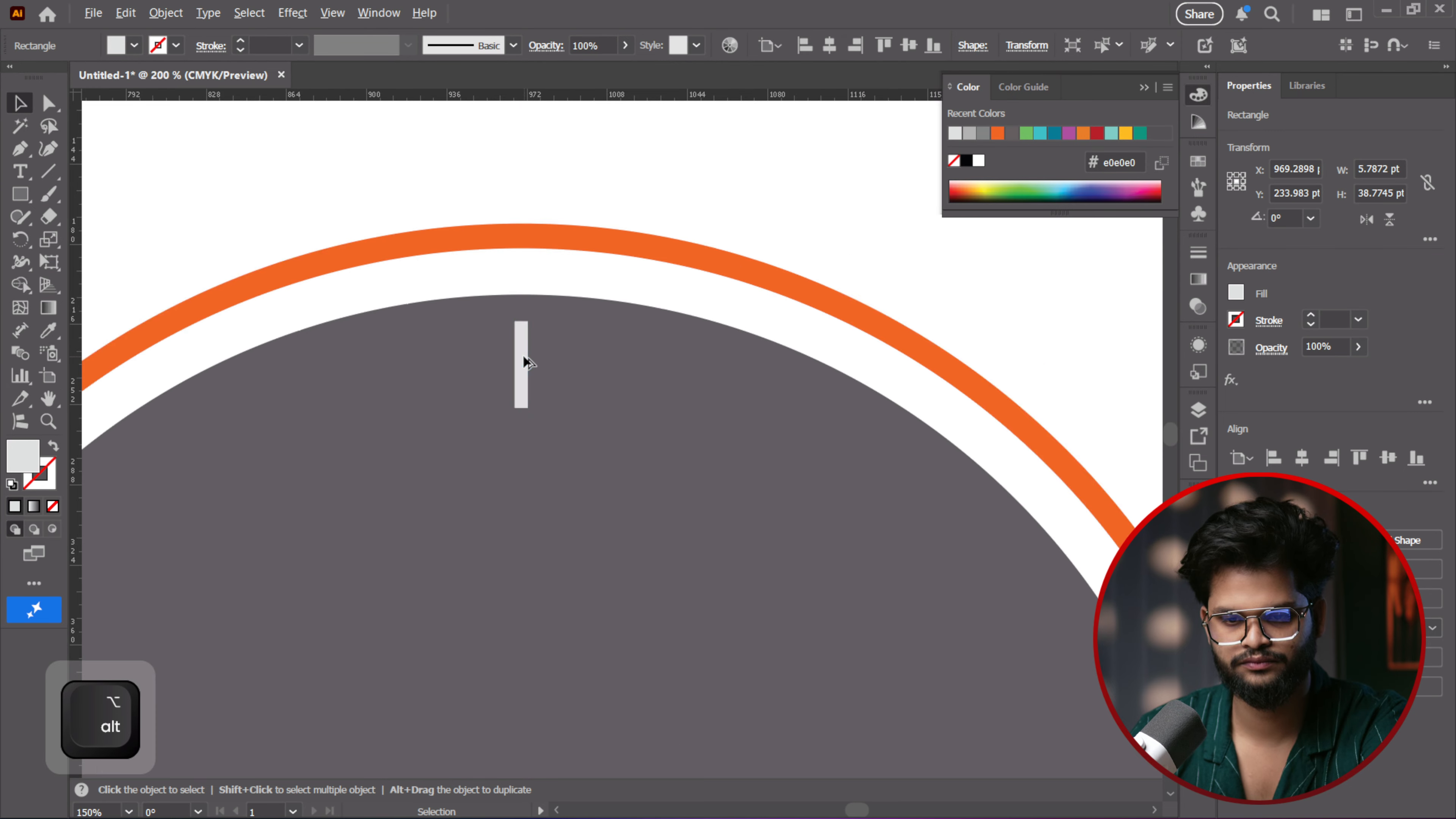
Open the Rotate options for the bar with the pivot at the guide intersection in the circle's centre
alt+scroll(527, 360, down, 2)
alt+scroll(572, 410, down, 2)
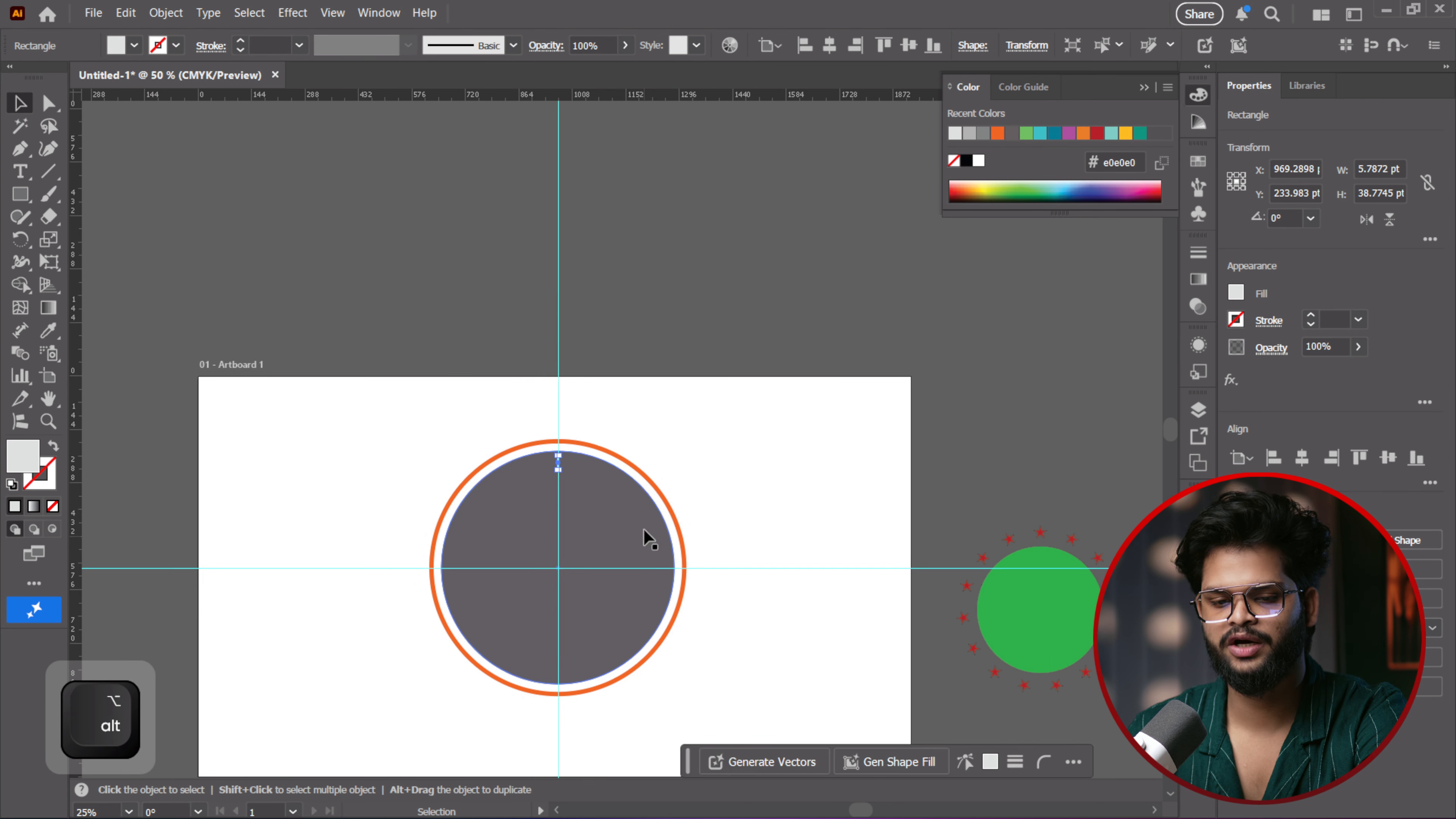
drag(642, 529, 640, 438)
alt+scroll(582, 458, up, 3)
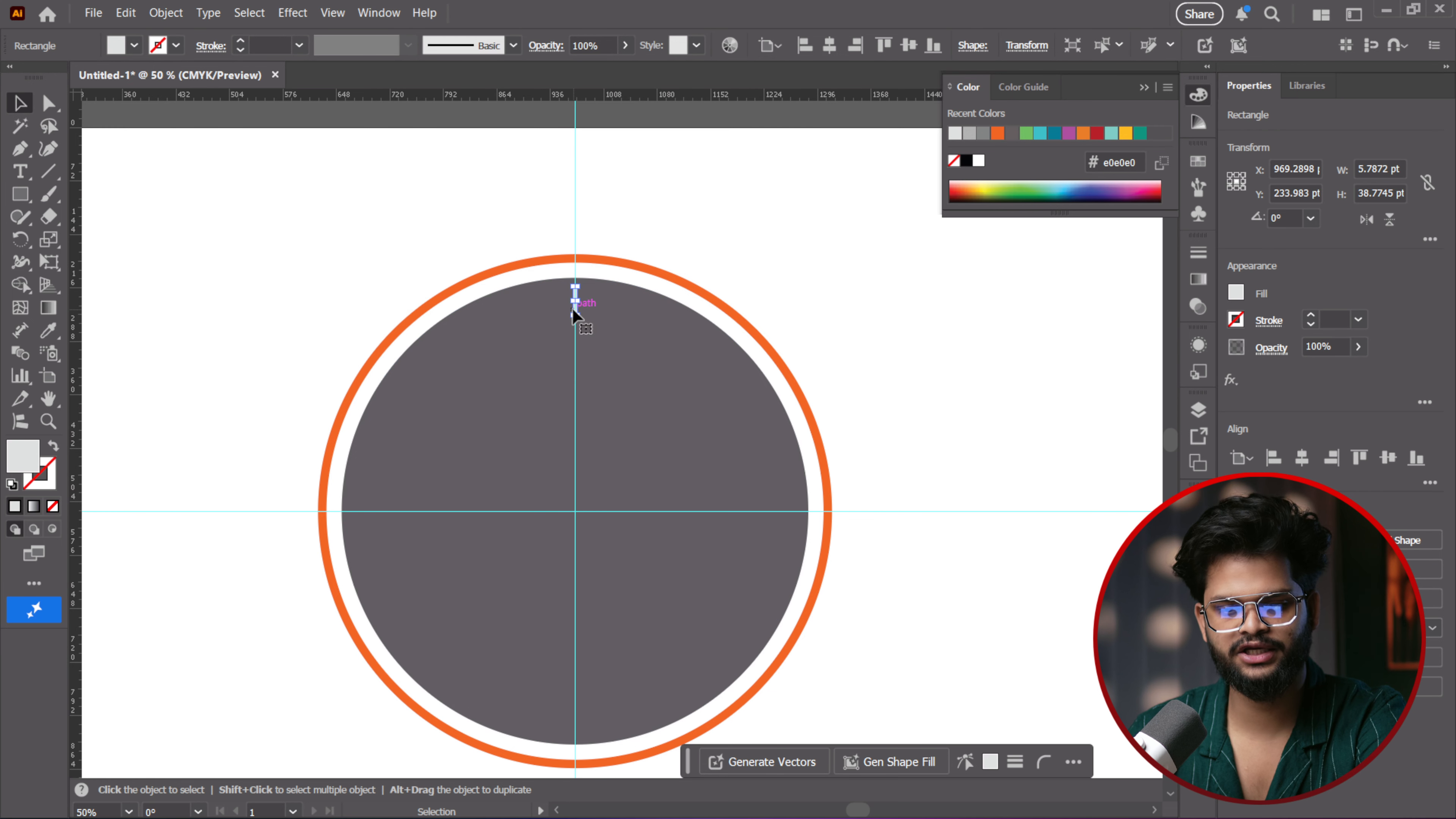
click(20, 240)
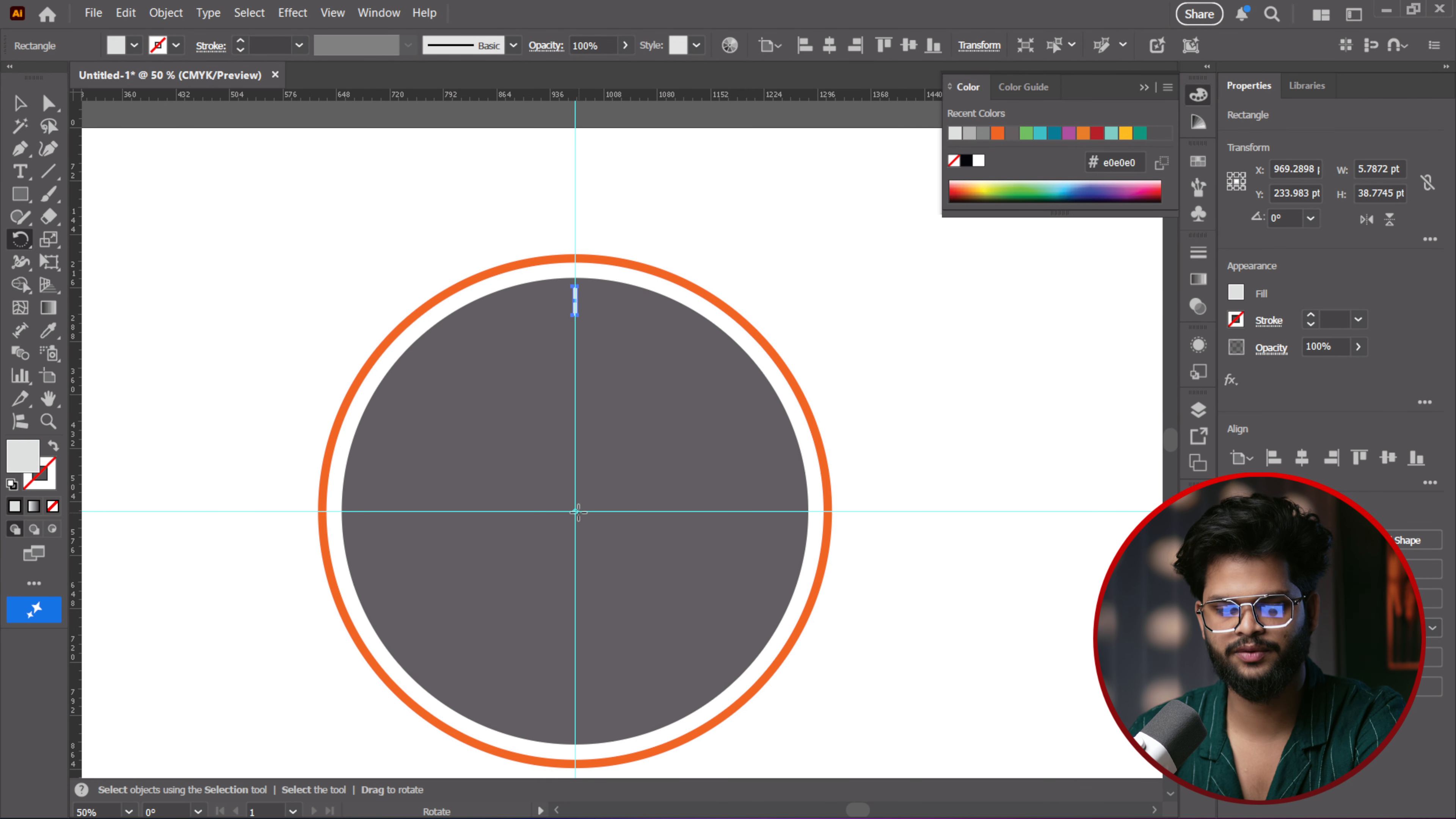
alt+click(573, 512)
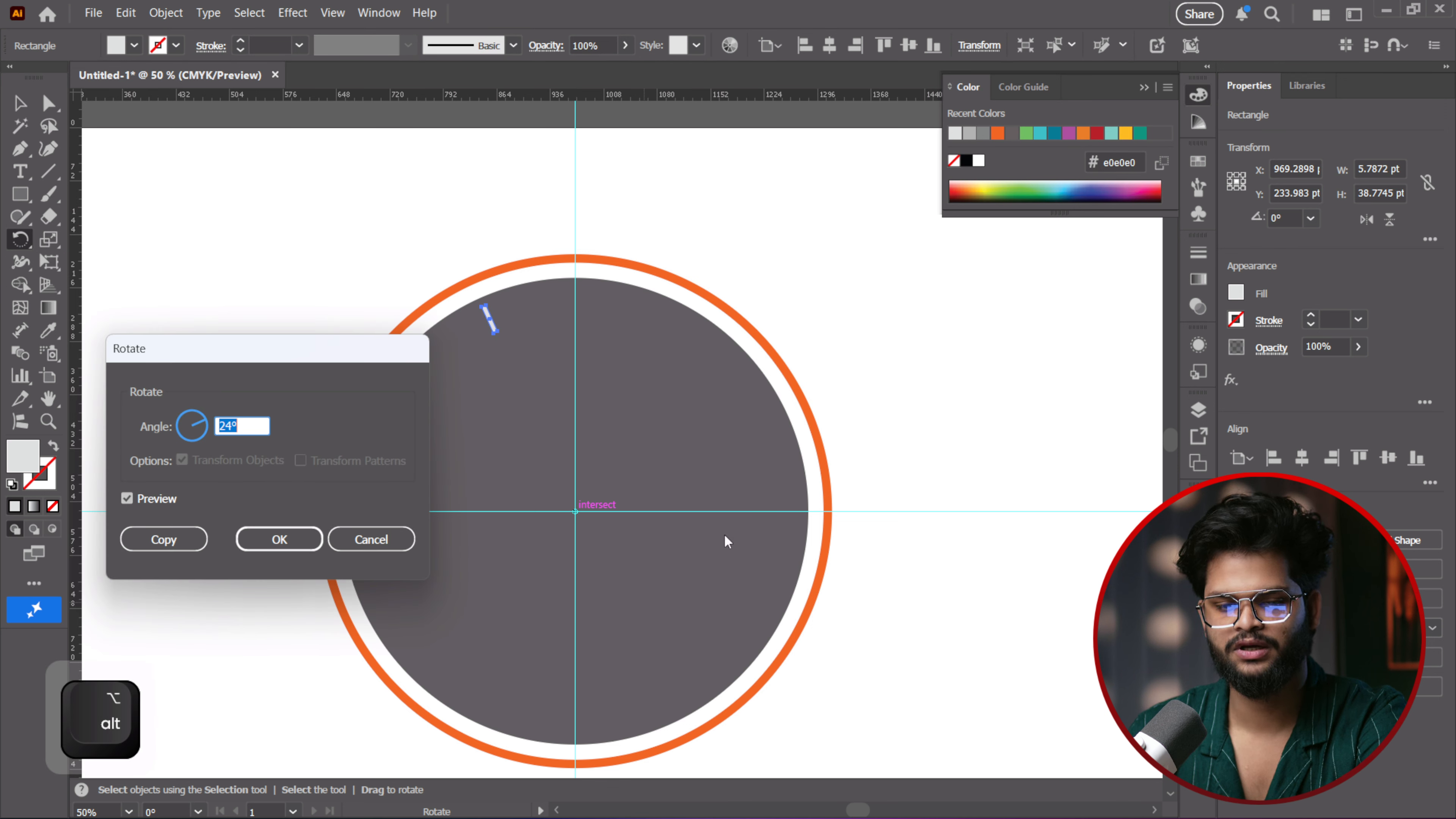
Switch to Calculator and divide 360 by 12 to find the angle between twelve bars
click(1083, 795)
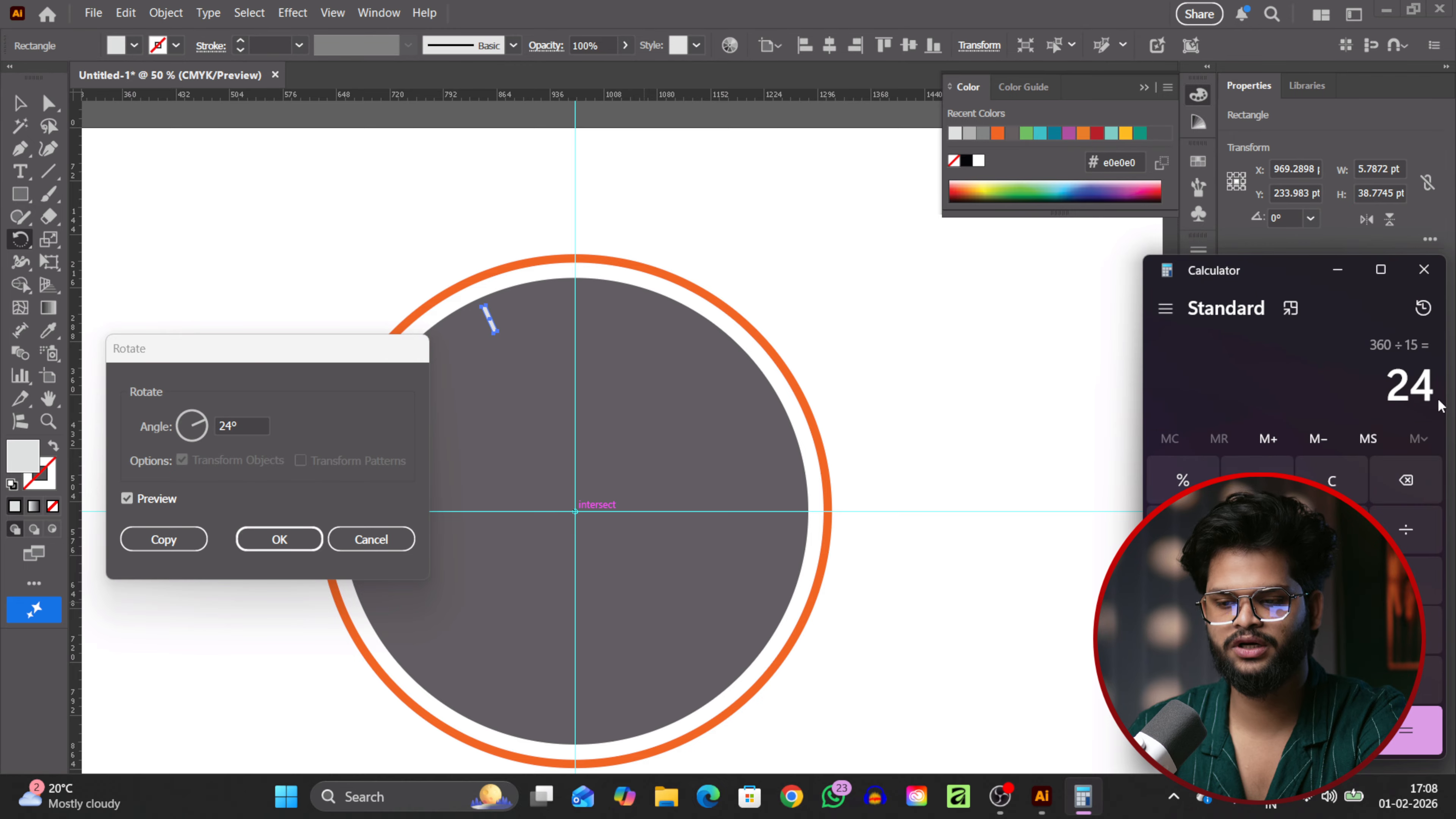
click(1332, 479)
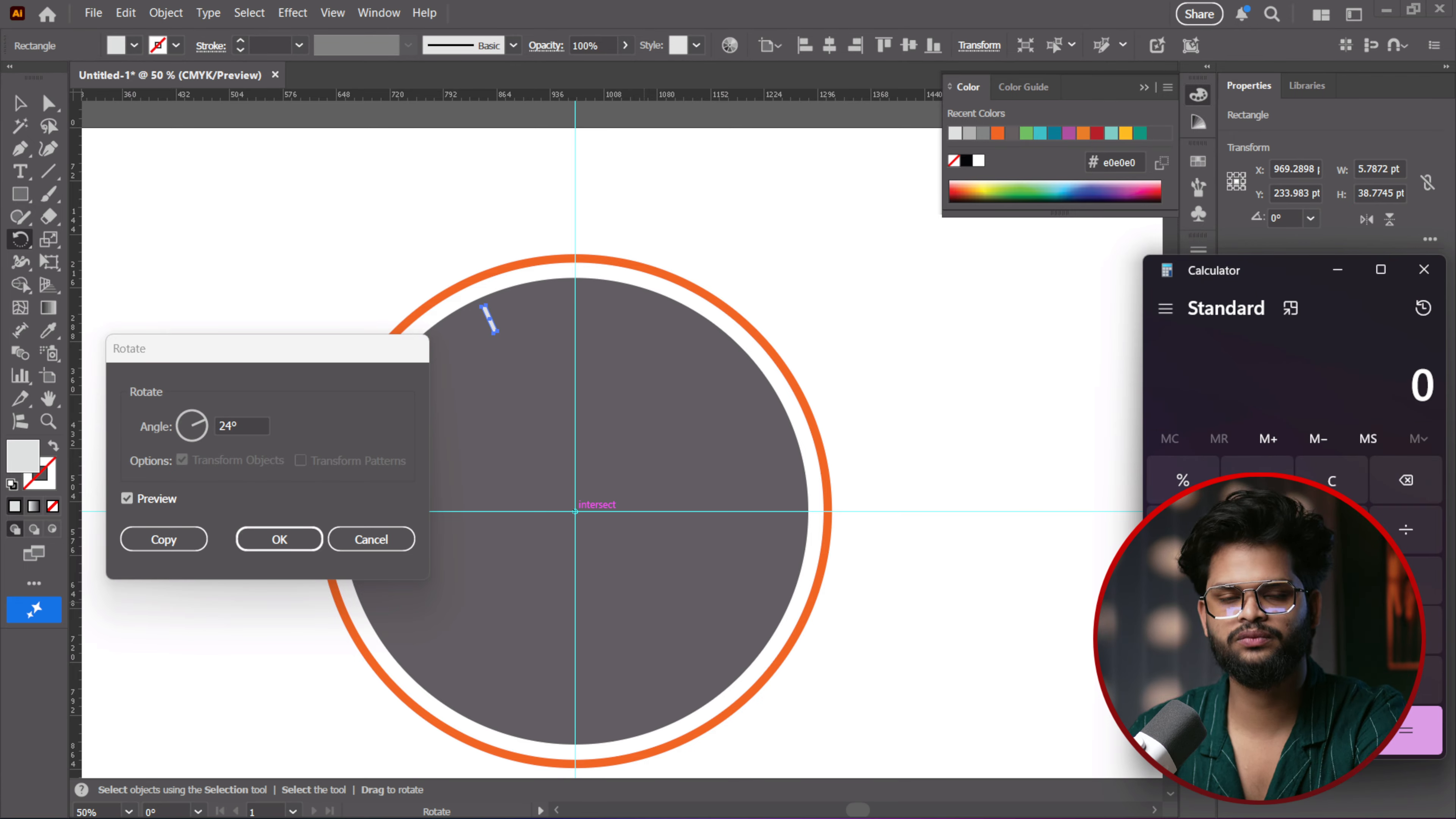
text(360)
click(1405, 529)
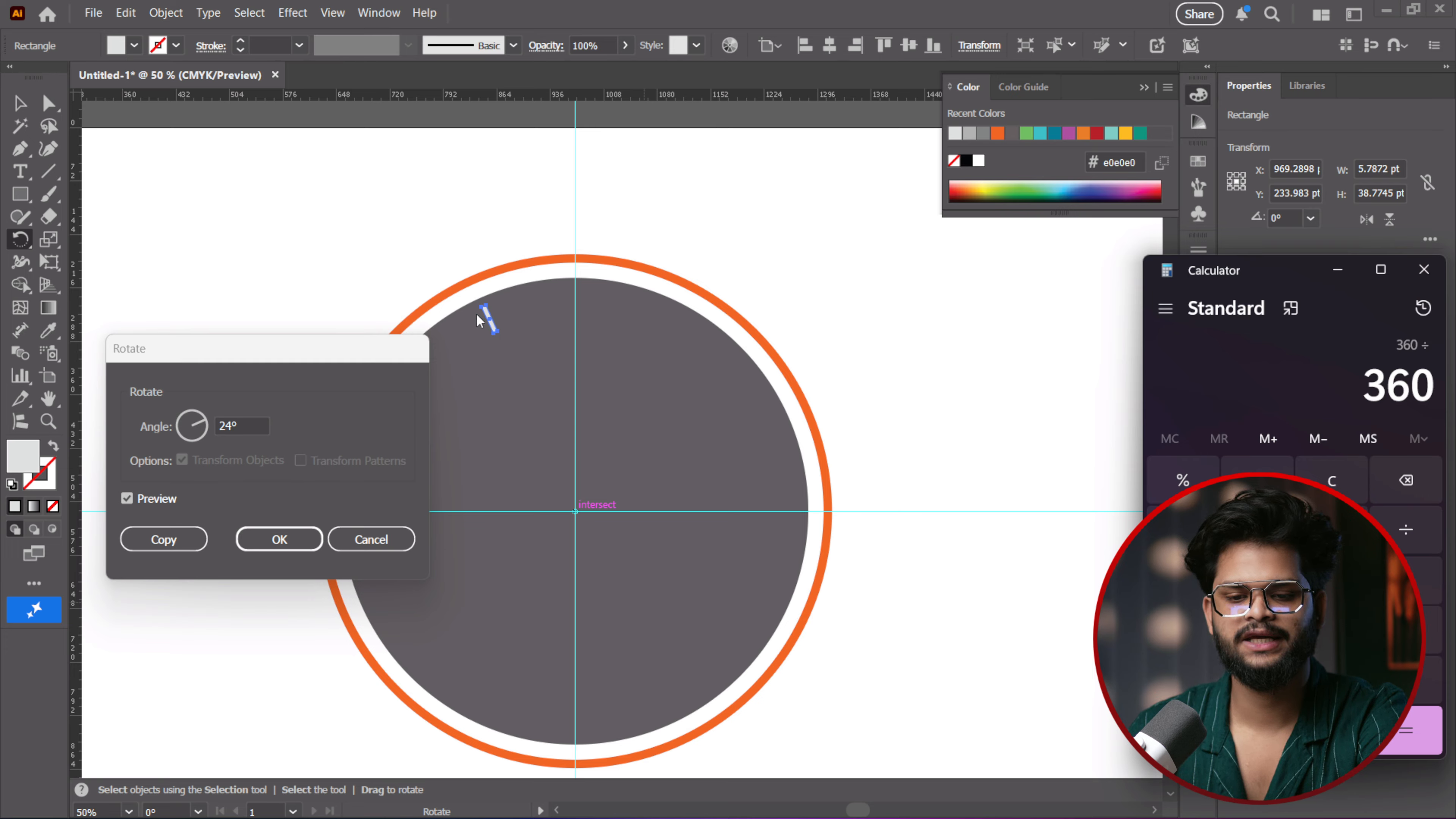
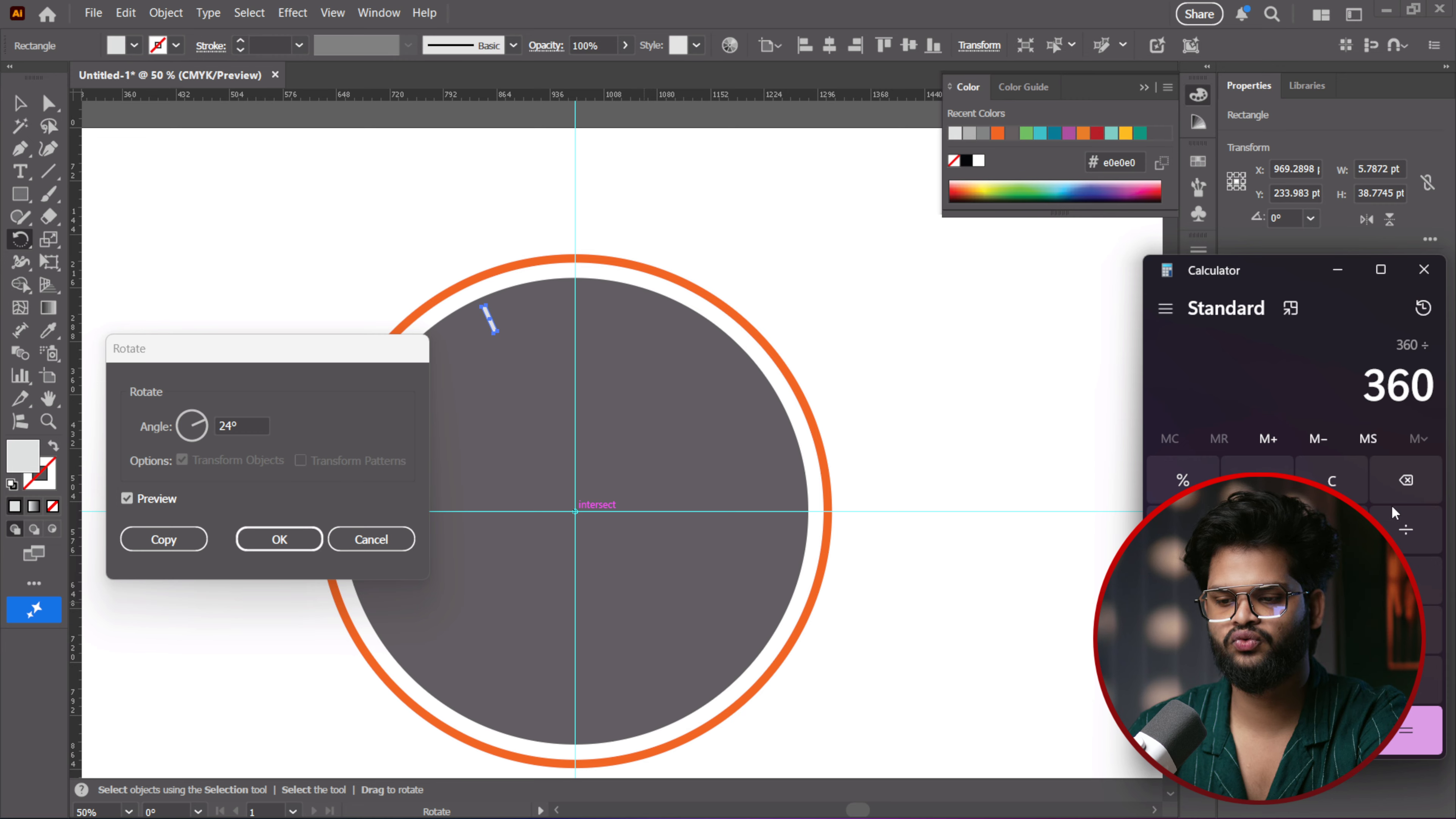
text(12)
key(Return)
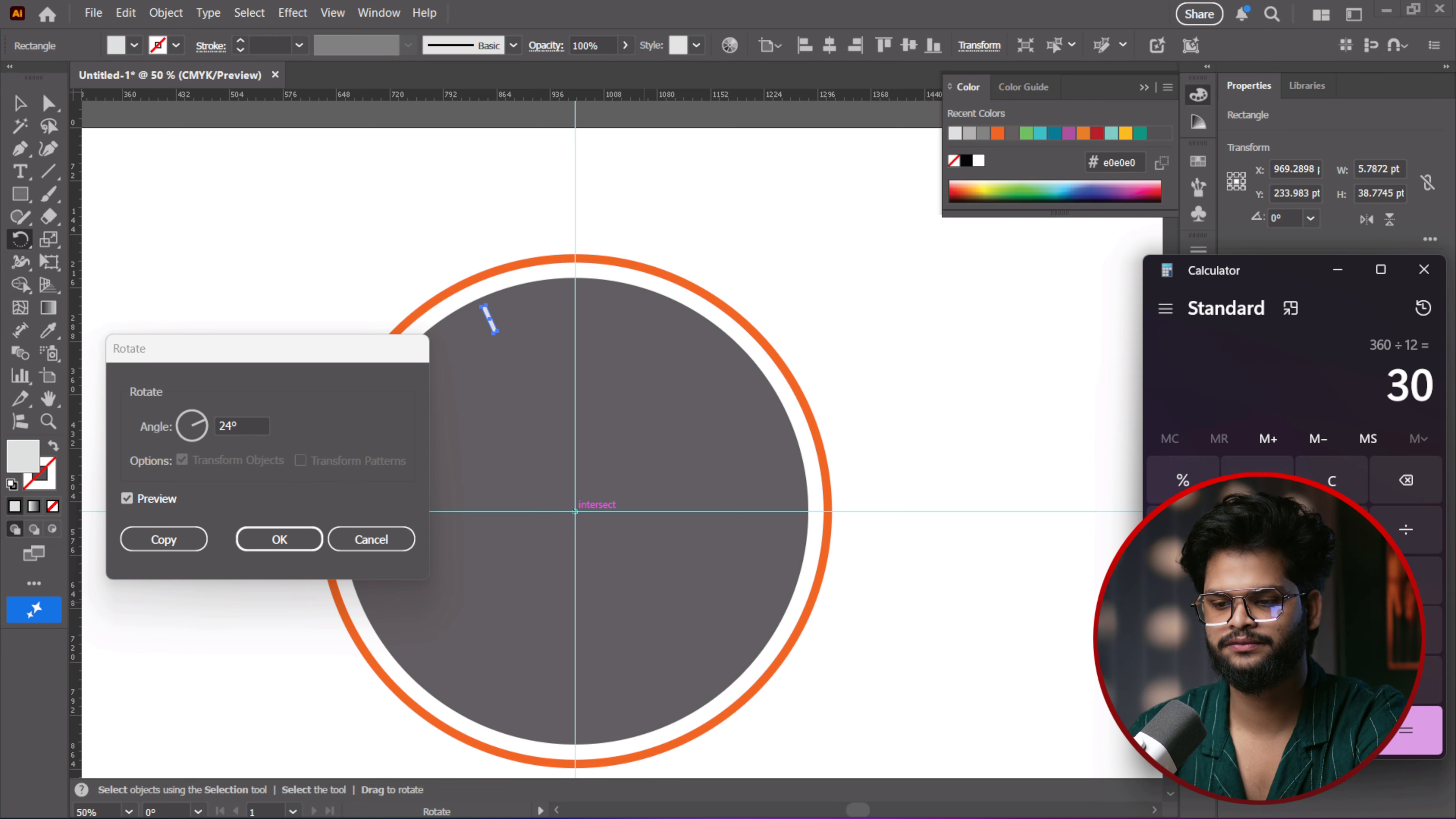
Switch back to Illustrator and create a copy of the bar rotated by 30° about the circle's centre
click(218, 424)
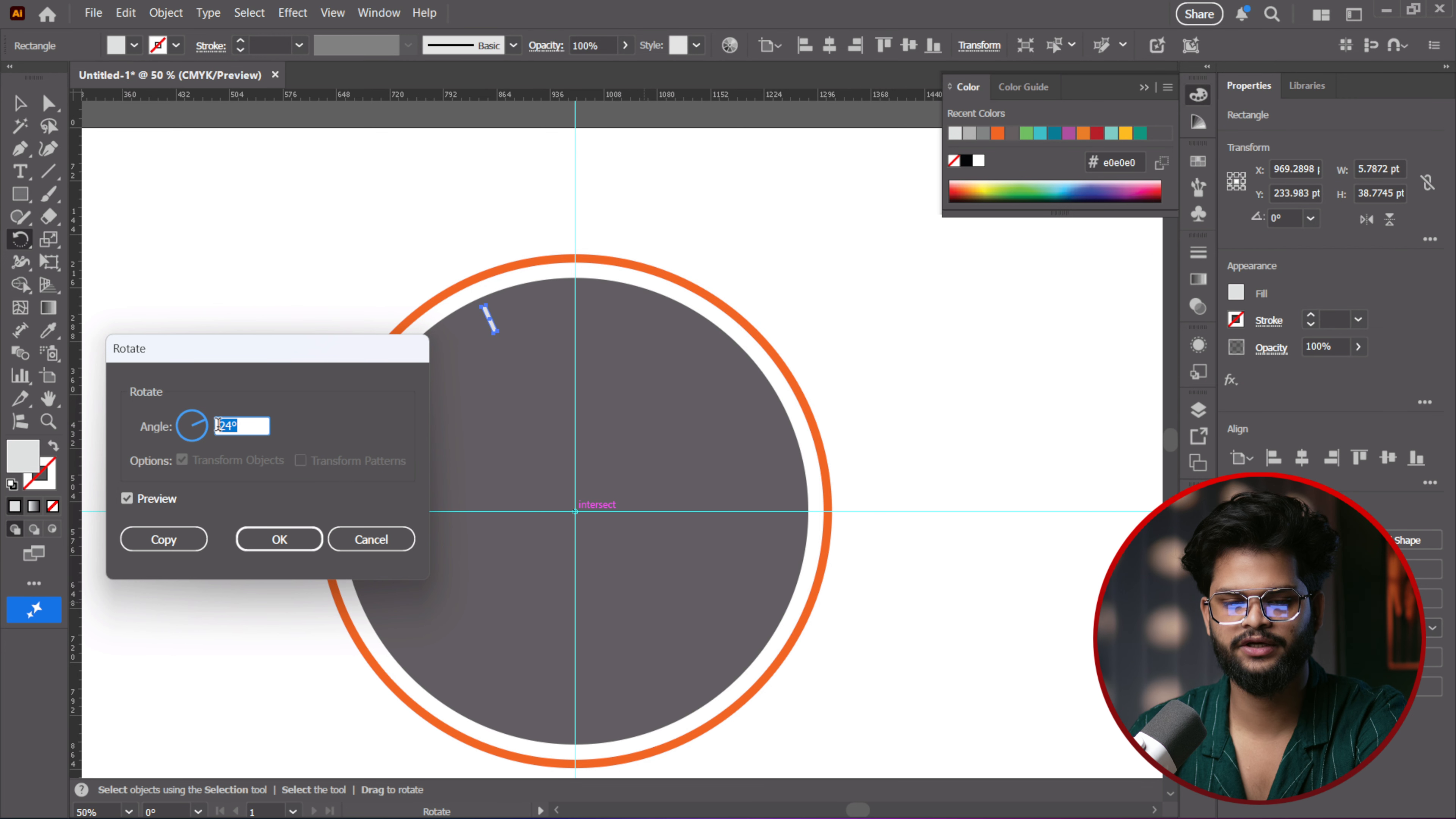
text(30)
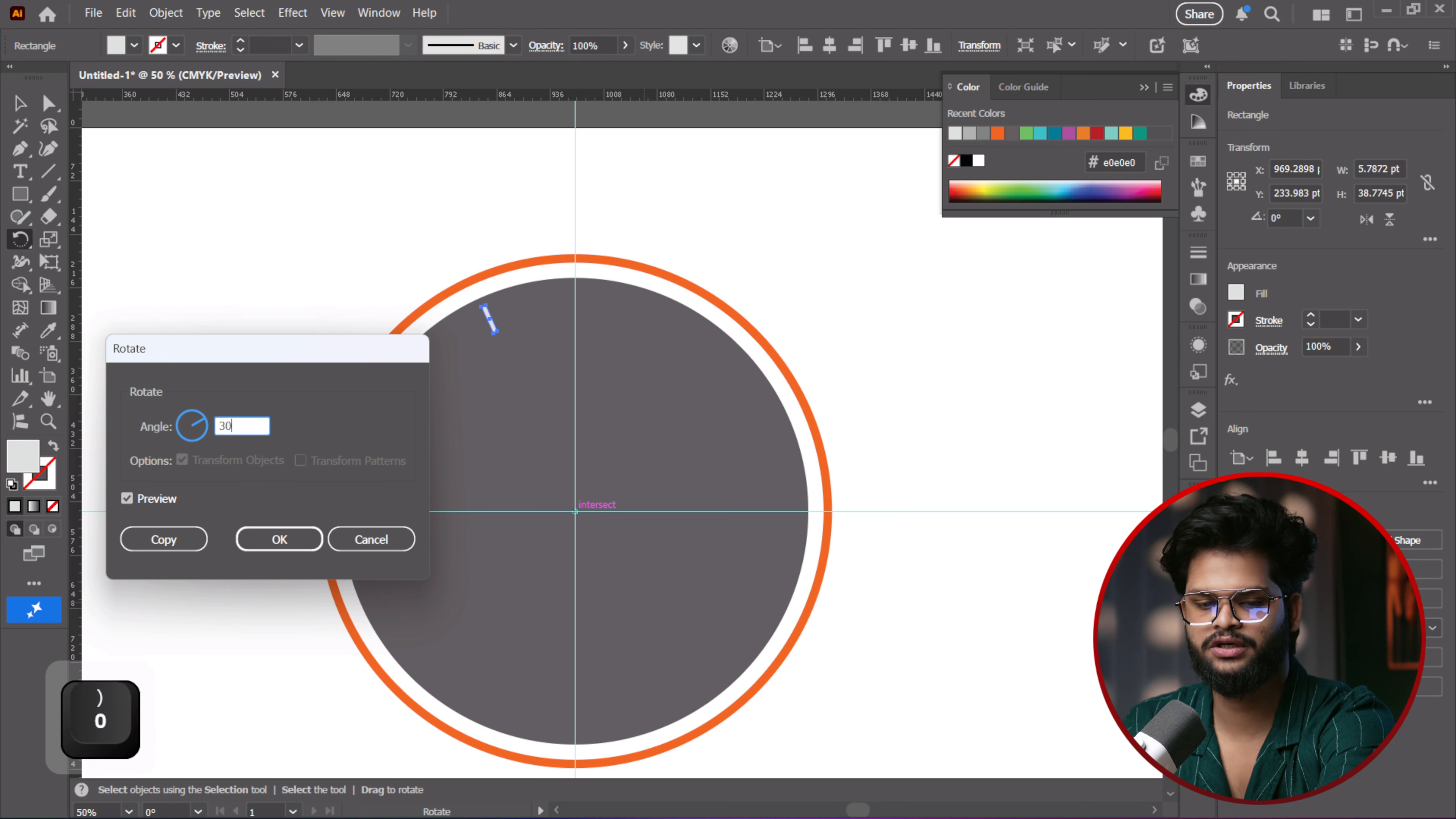
click(166, 539)
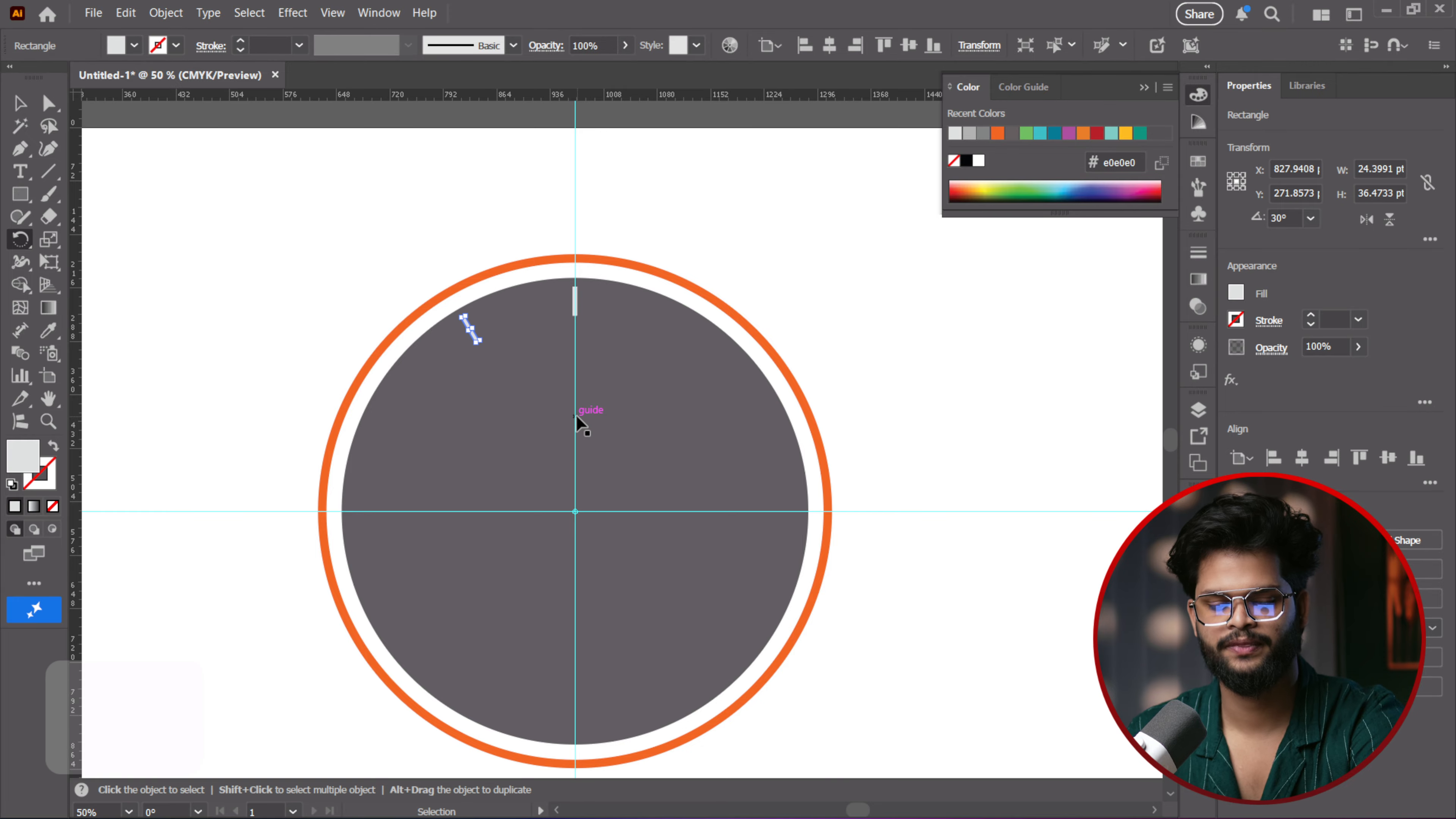
Repeat the rotated copy ten times to complete twelve evenly spaced bars around the dial, and deselect
key(ctrl+d)
key(ctrl+d)
key(ctrl+d)
key(ctrl+d)
key(ctrl+d)
key(ctrl+d)
key(ctrl+d)
key(ctrl+d)
key(ctrl+d)
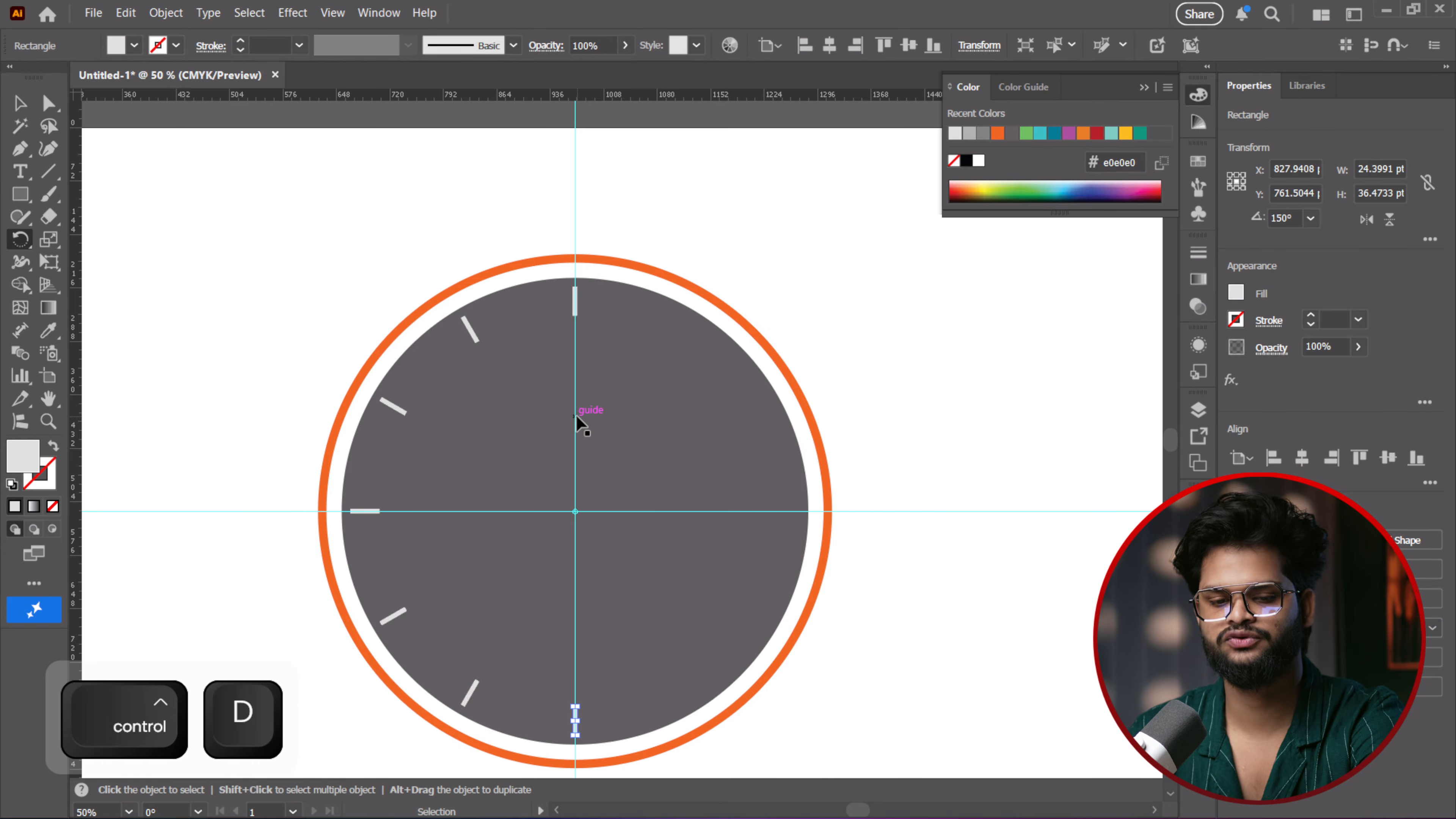
key(ctrl+d)
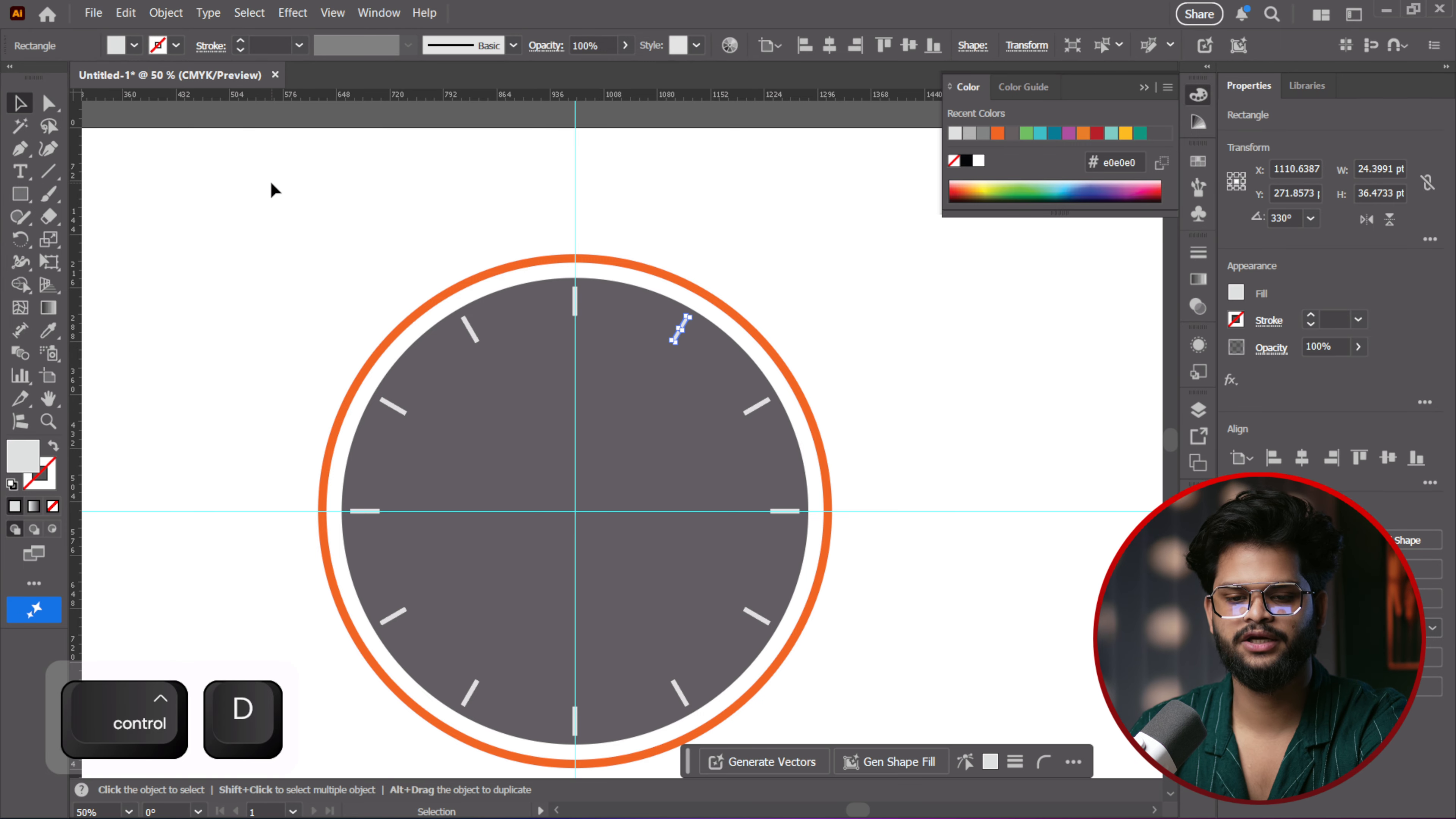
click(991, 241)
scroll(972, 444, down, 2)
scroll(971, 444, up, 2)
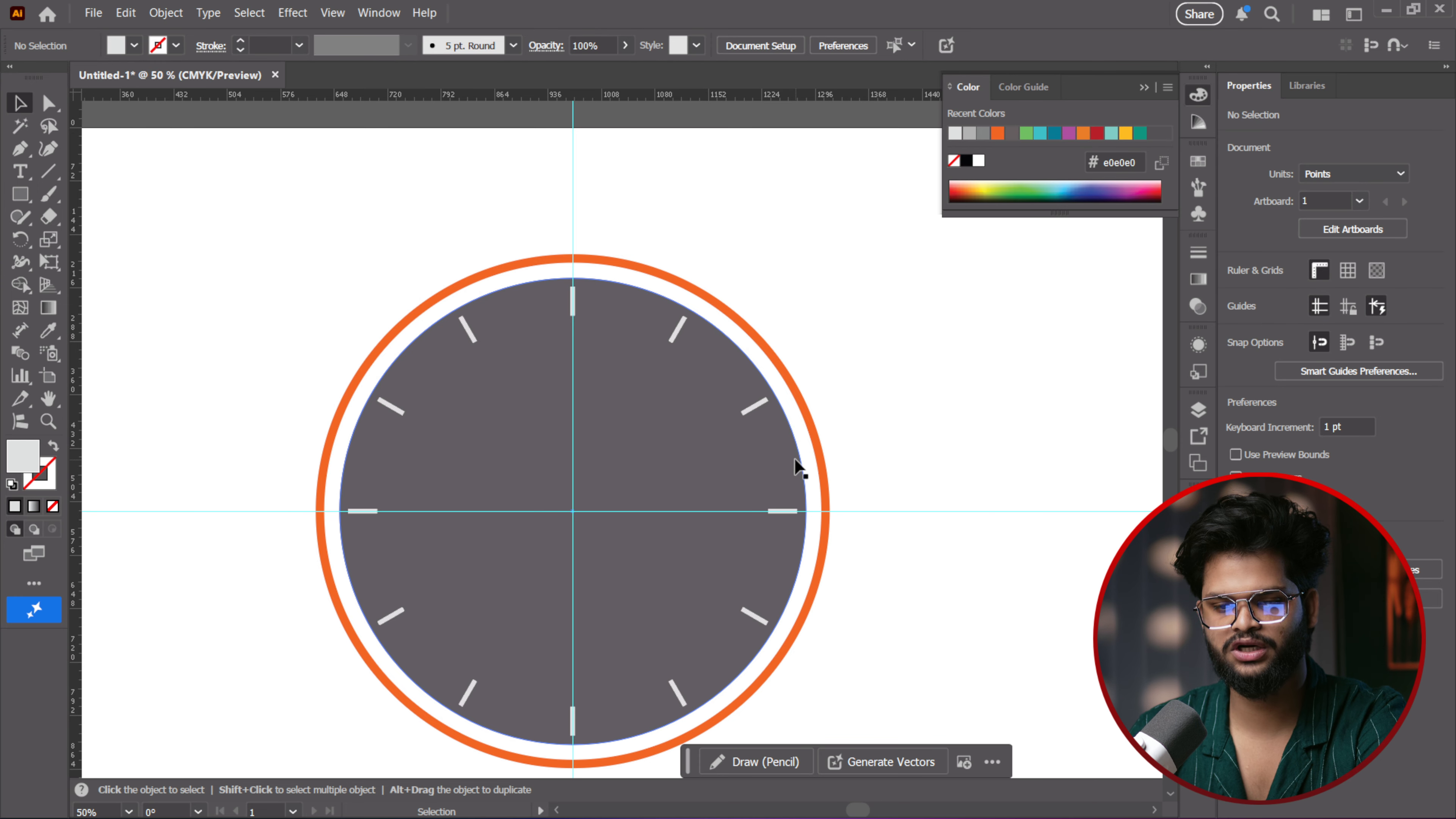
Draw a small circle about 15 pt in diameter on the empty area above and left of the orange ring
click(21, 194)
click(144, 240)
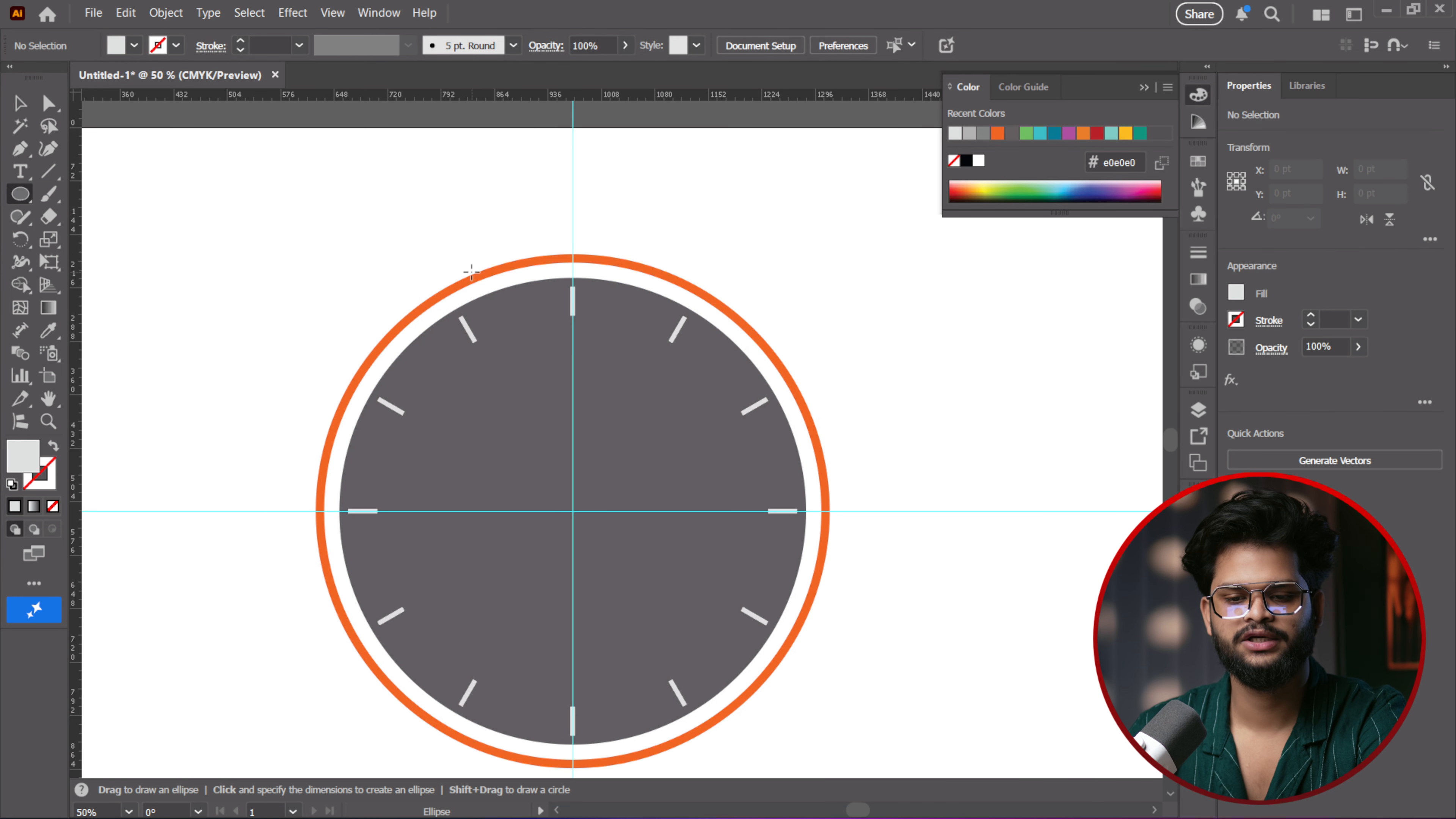
mouse_move(232, 245)
mouse_down()
mouse_move(221, 215)
mouse_move(222, 228)
mouse_up()
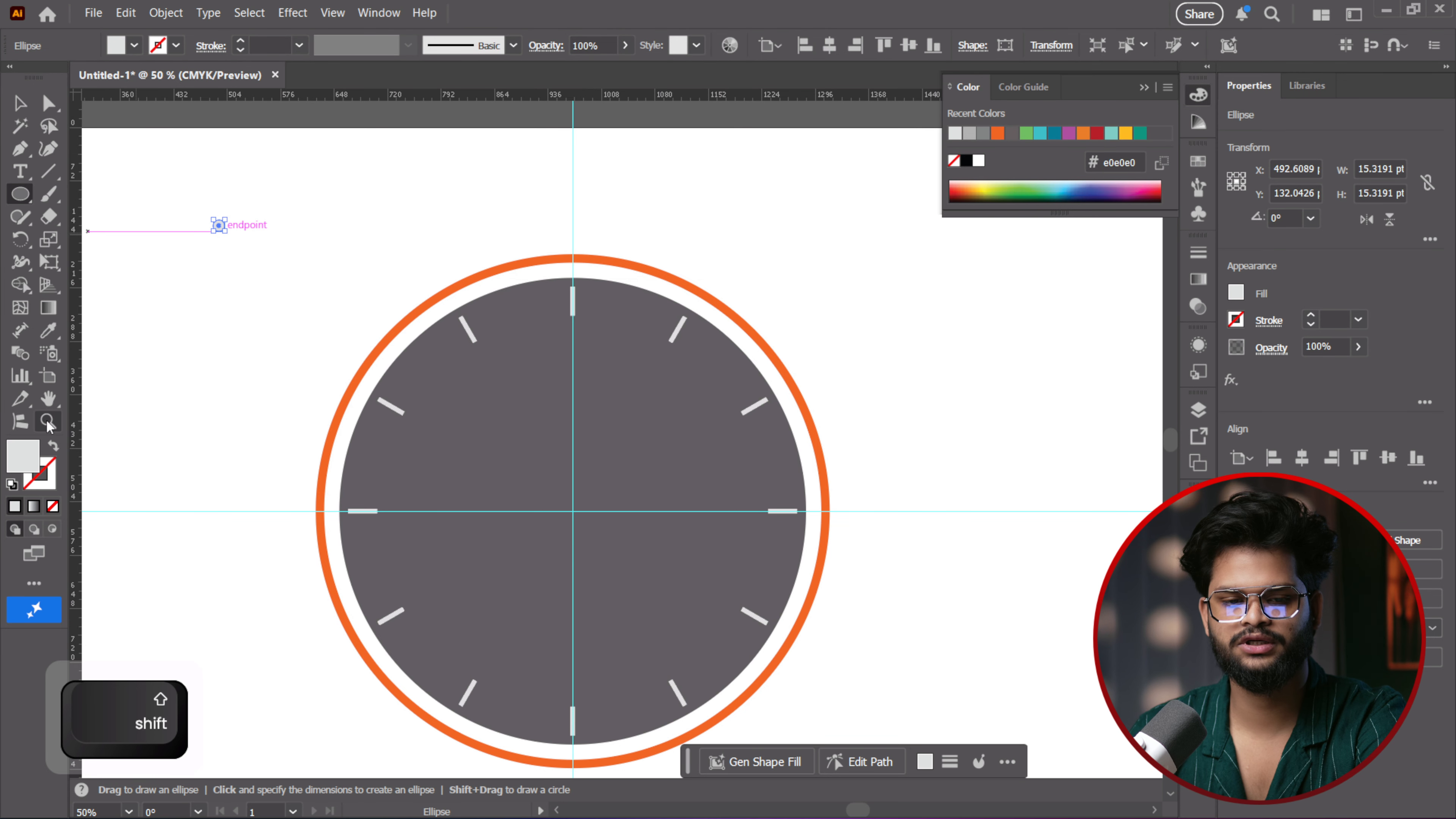
Fill the small circle with the recently used light teal 81cec4
double_click(21, 458)
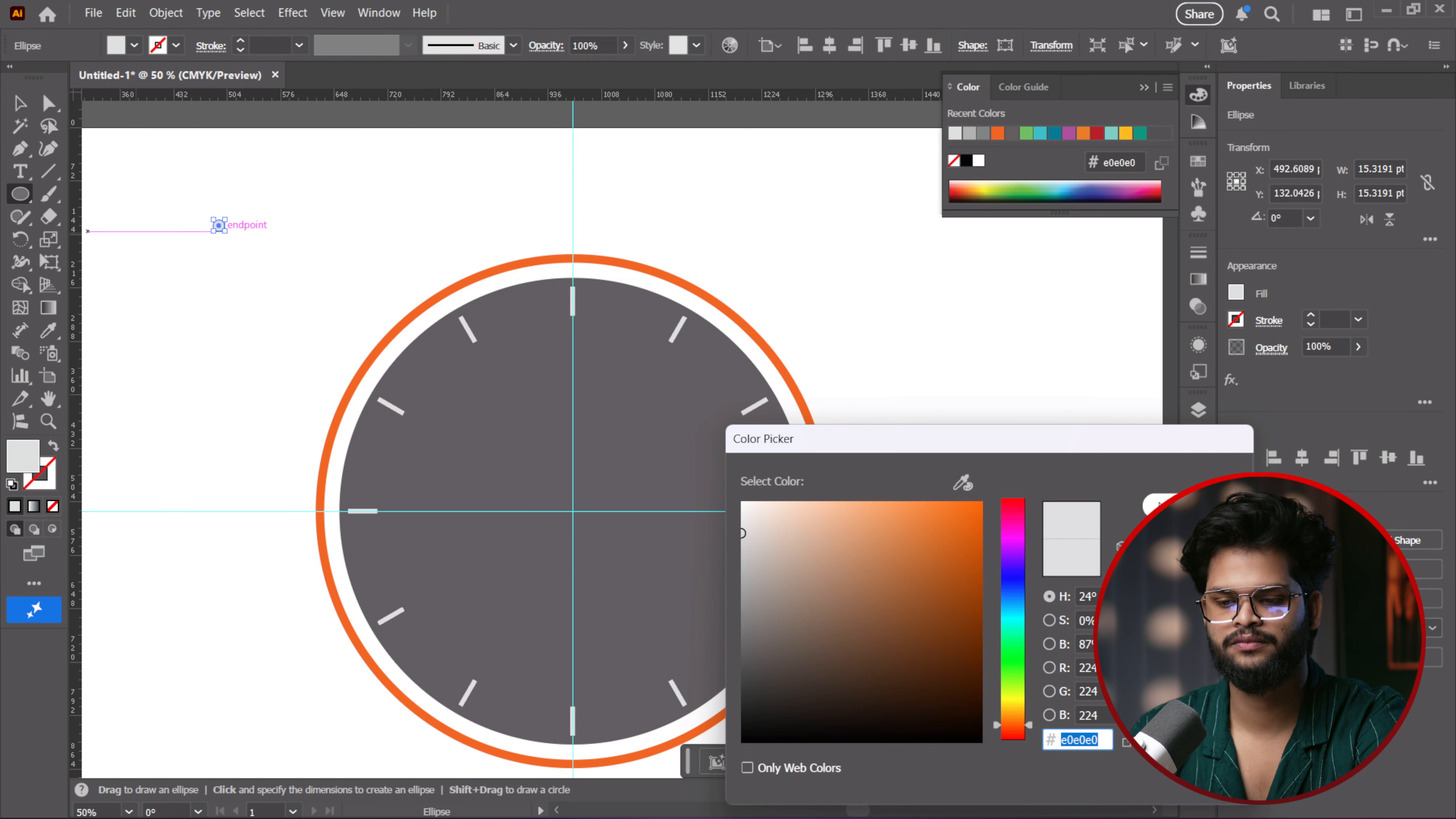
click(1155, 504)
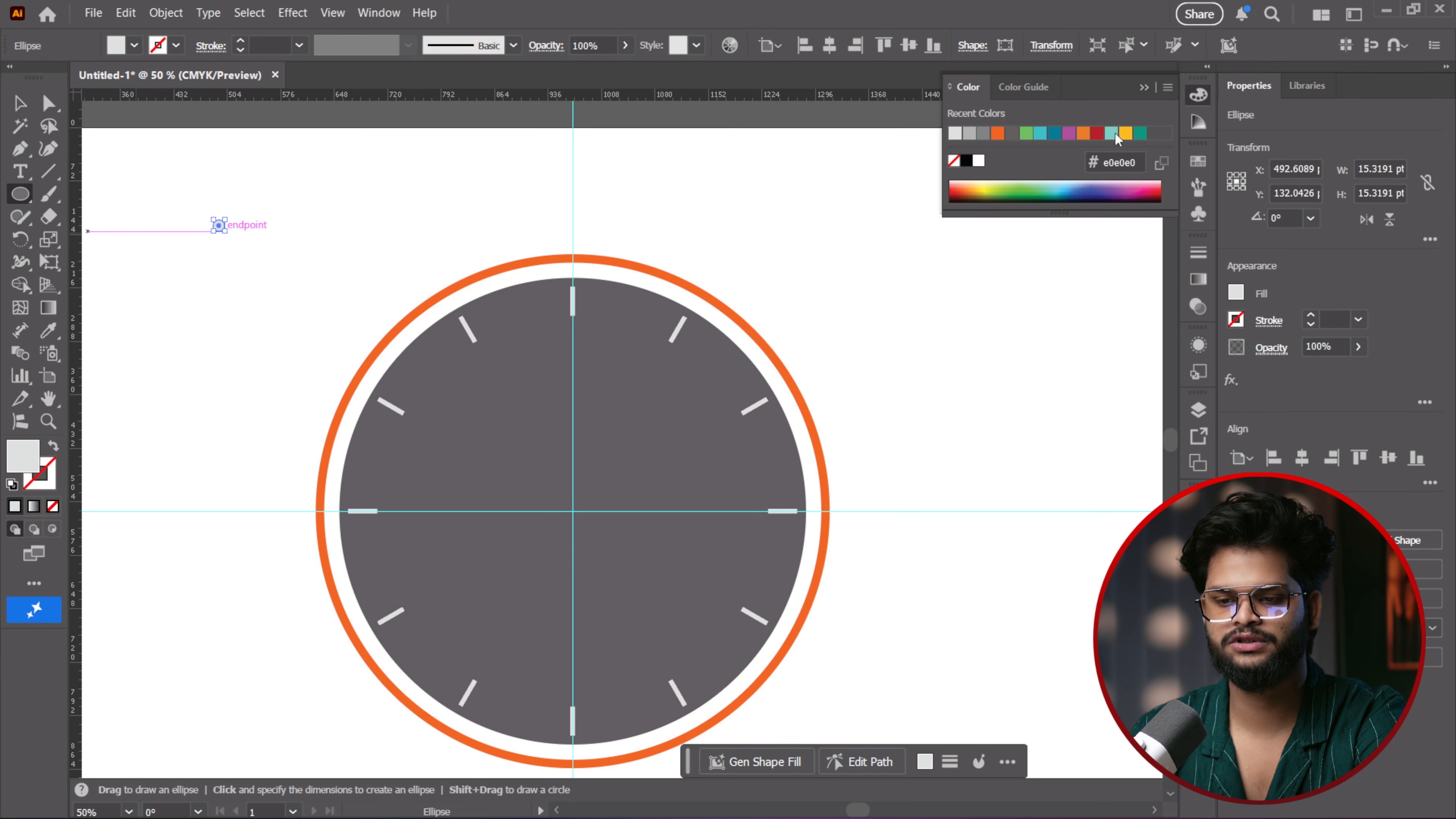
click(1113, 135)
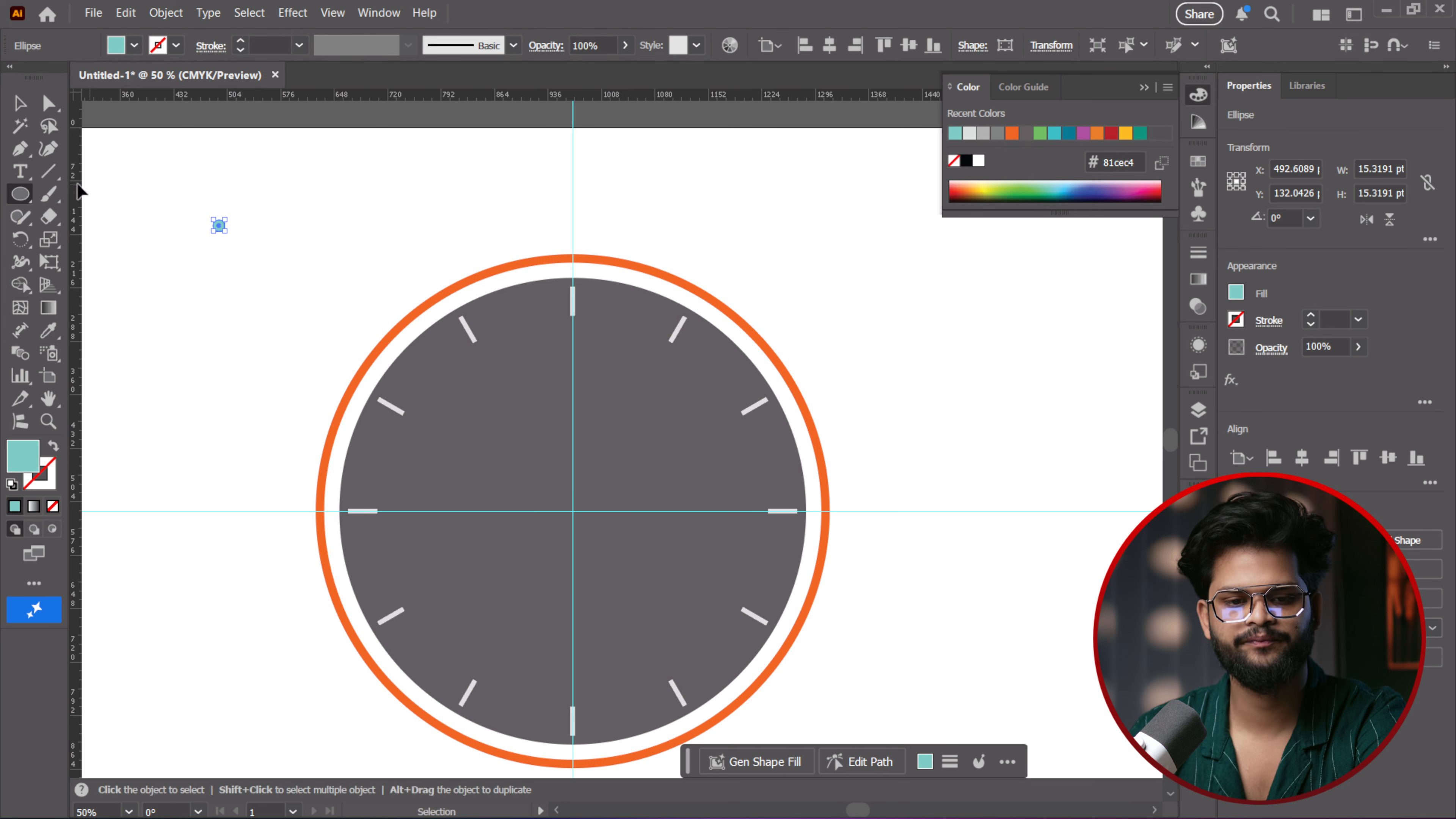
Move the small teal circle onto the outer end of the top bar, centred on the vertical guide
drag(218, 229, 572, 293)
scroll(571, 293, up, 4)
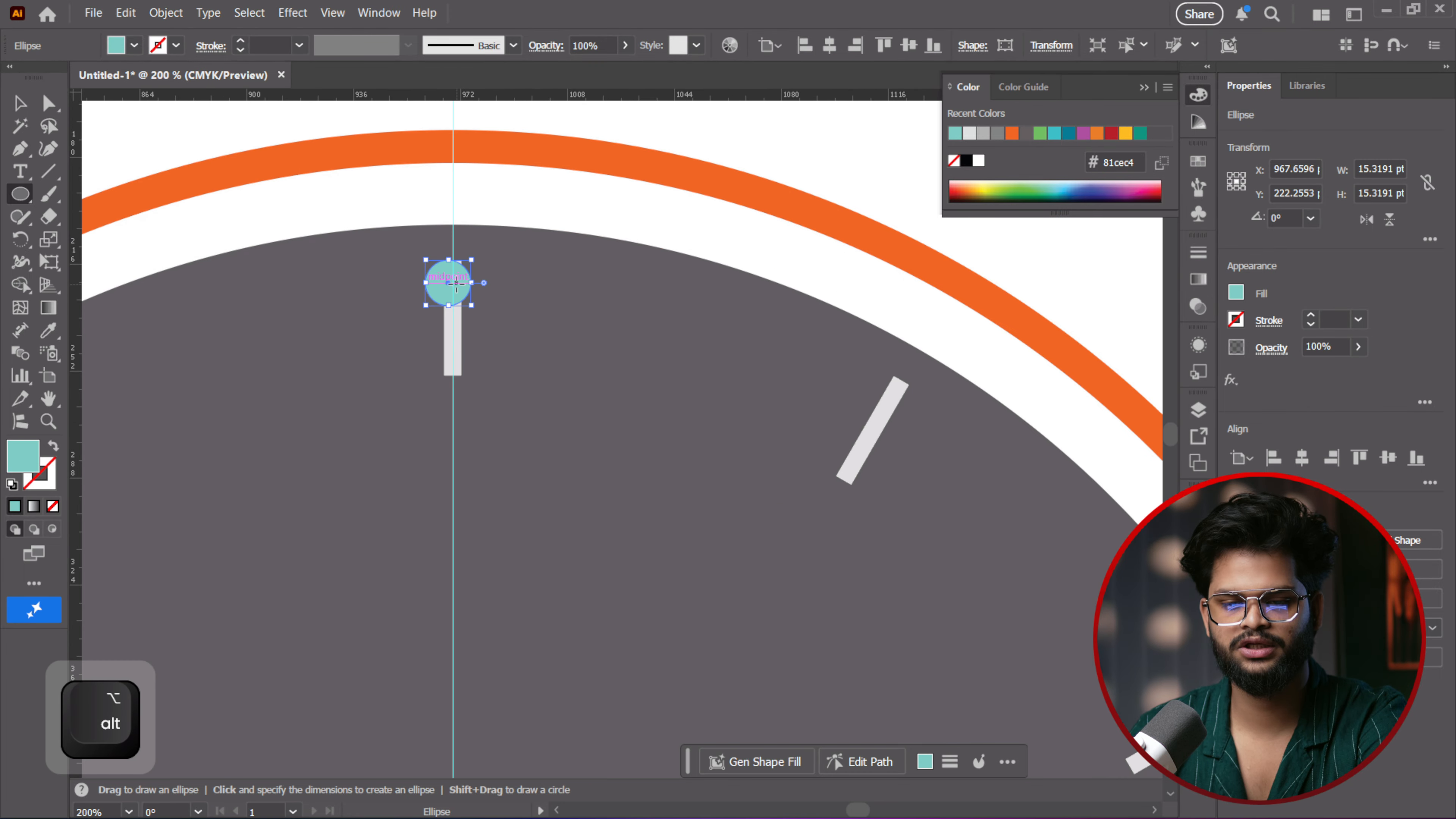
click(19, 103)
drag(460, 284, 464, 274)
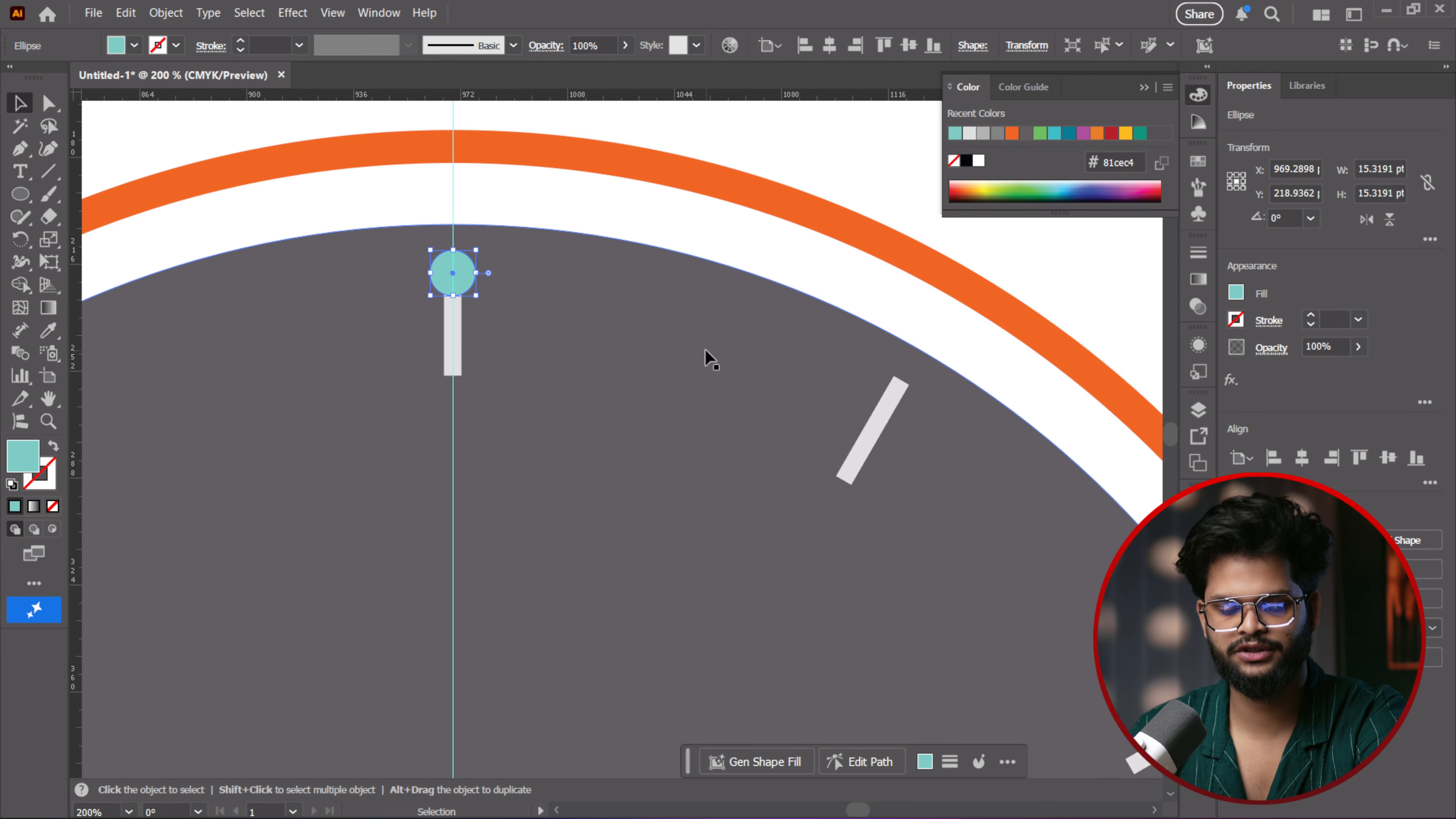
Show the guides and start a Rotate on the small teal circle with its pivot at the dial's centre
scroll(705, 348, down, 4)
key(ctrl+semicolon)
scroll(900, 575, up, 1)
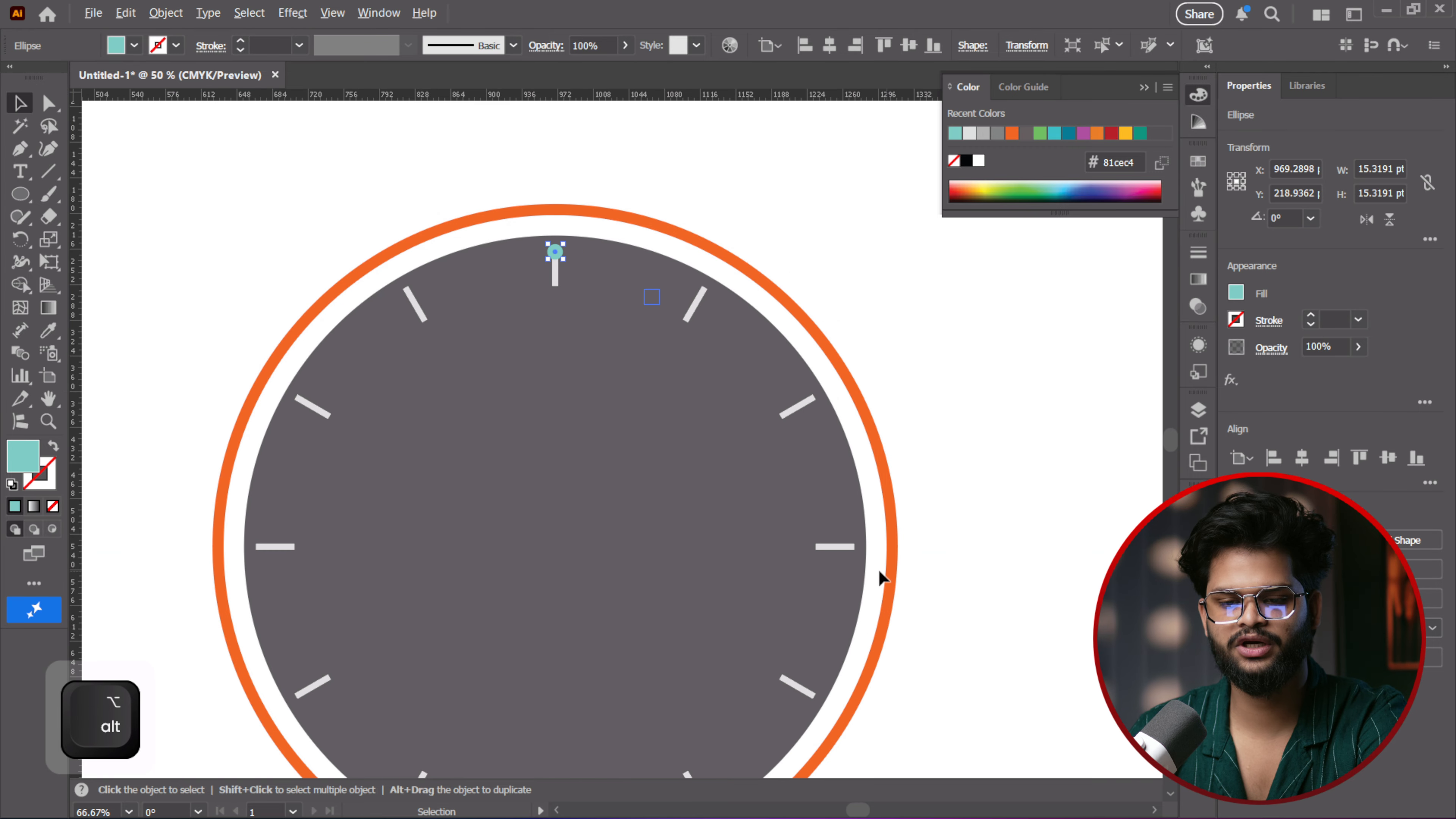
key(space)
drag(1074, 542, 990, 453)
key(space)
drag(962, 403, 1001, 430)
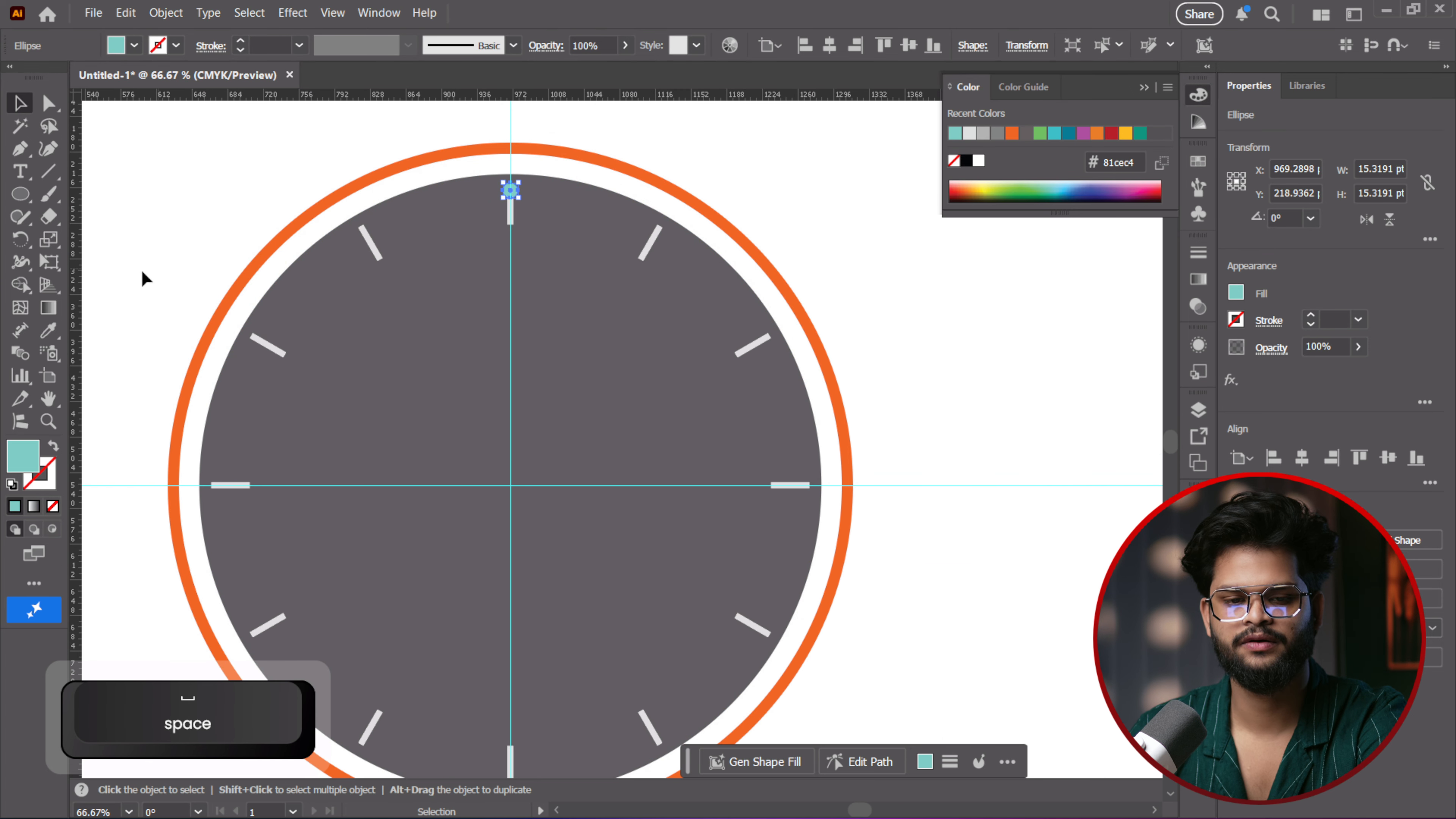
click(17, 241)
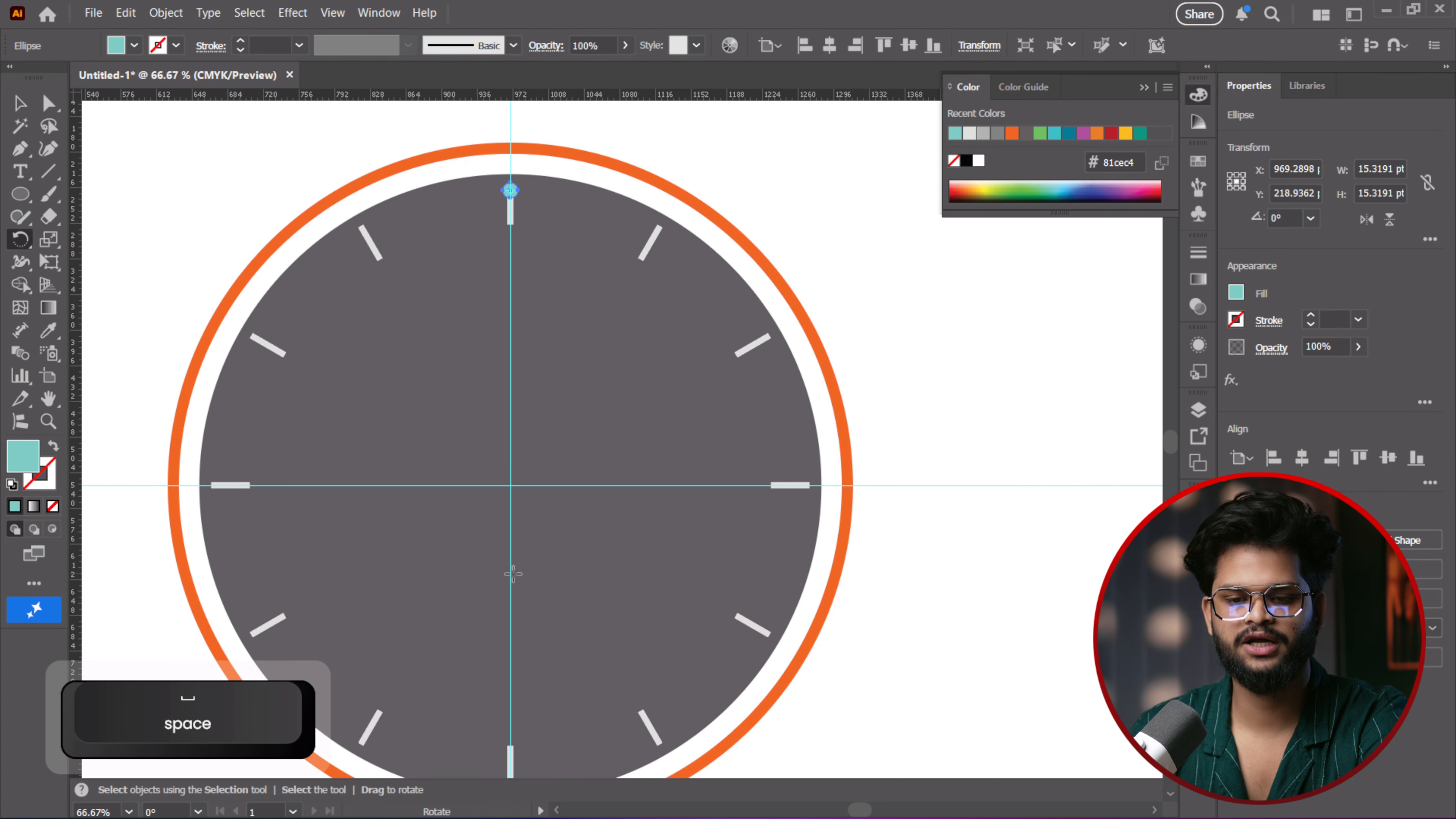
alt+click(510, 484)
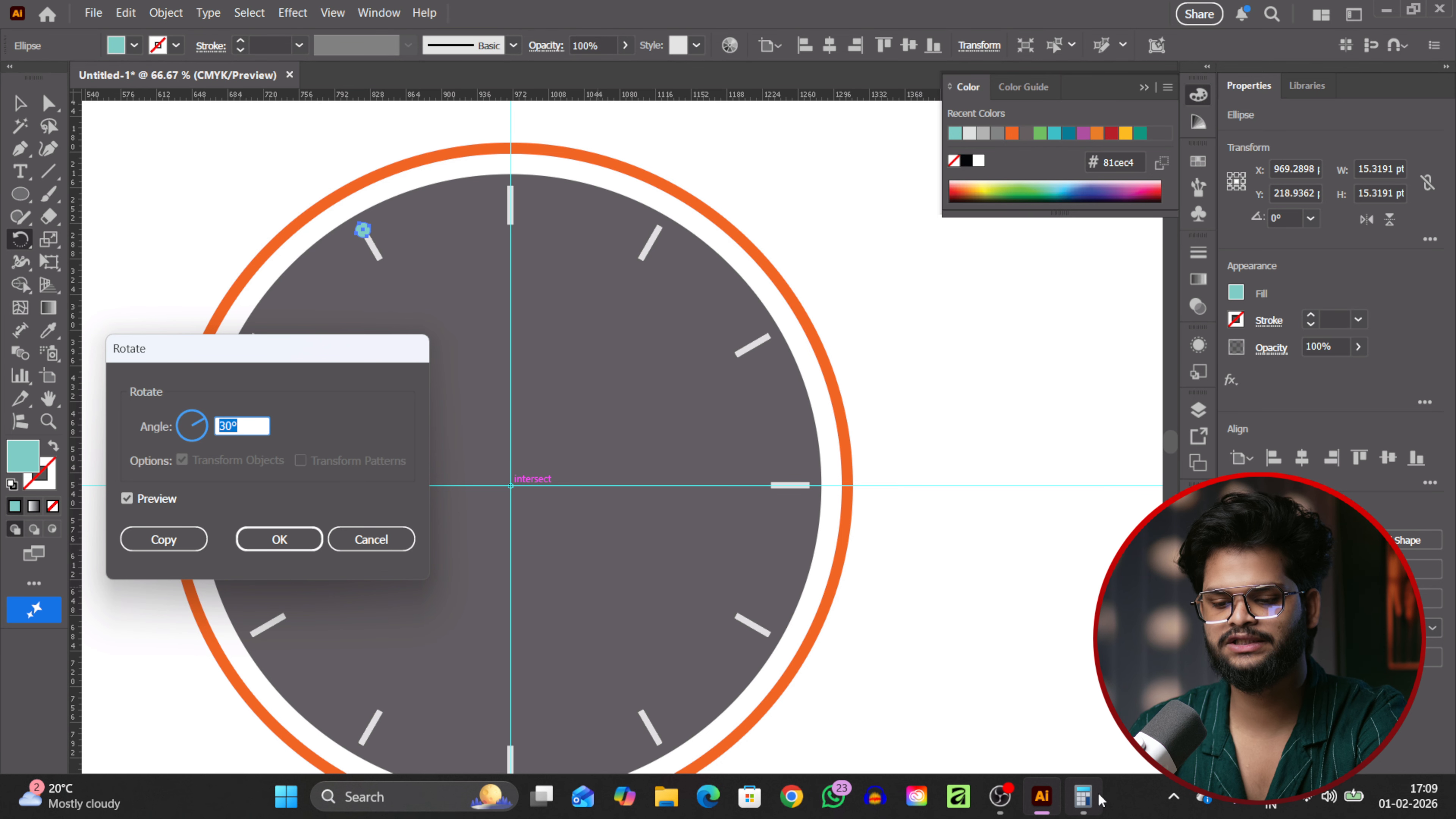
Switch to Calculator and divide 360 by 60 to find the angle between circles
click(1084, 797)
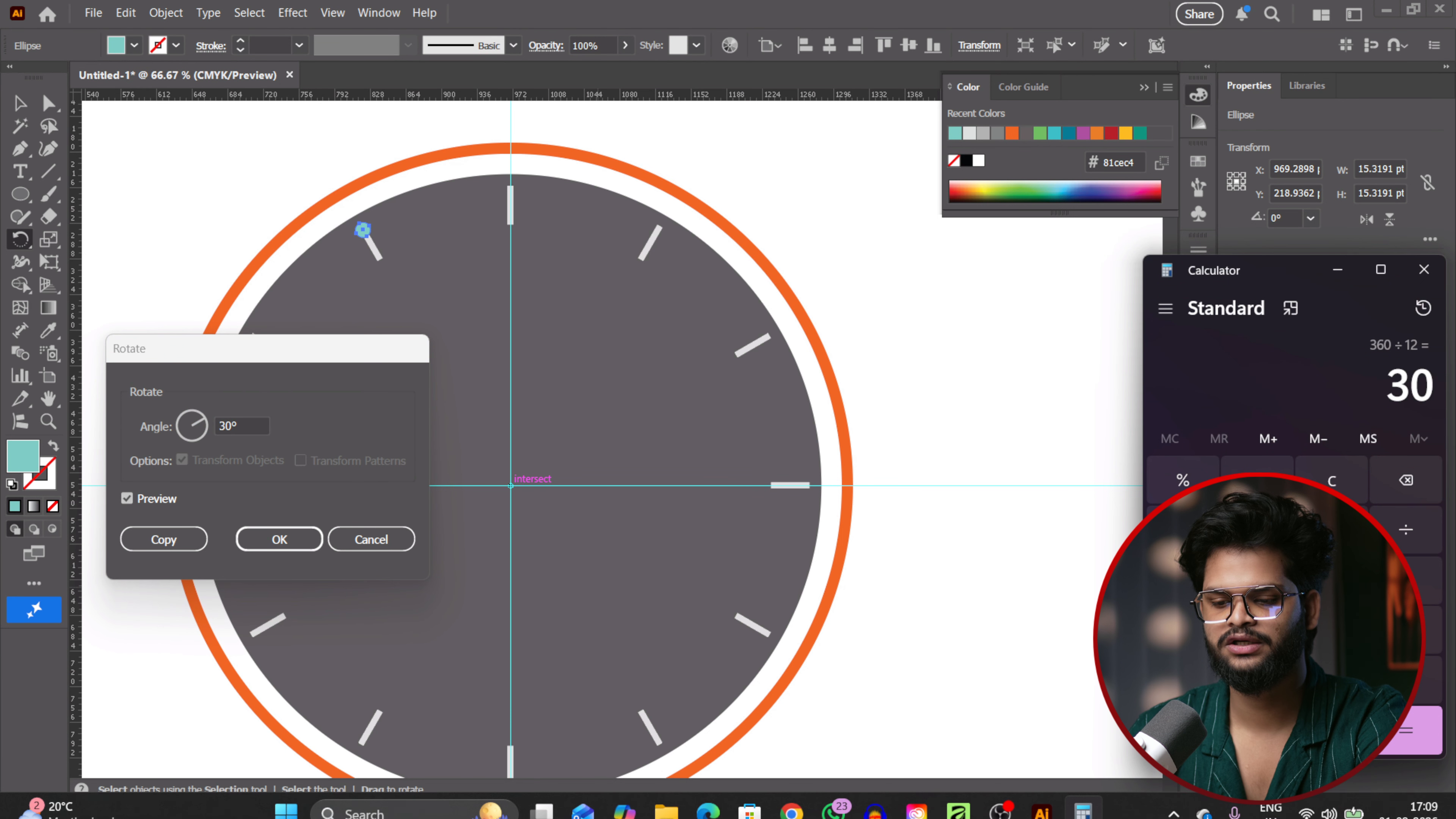
key(Escape)
text(36)
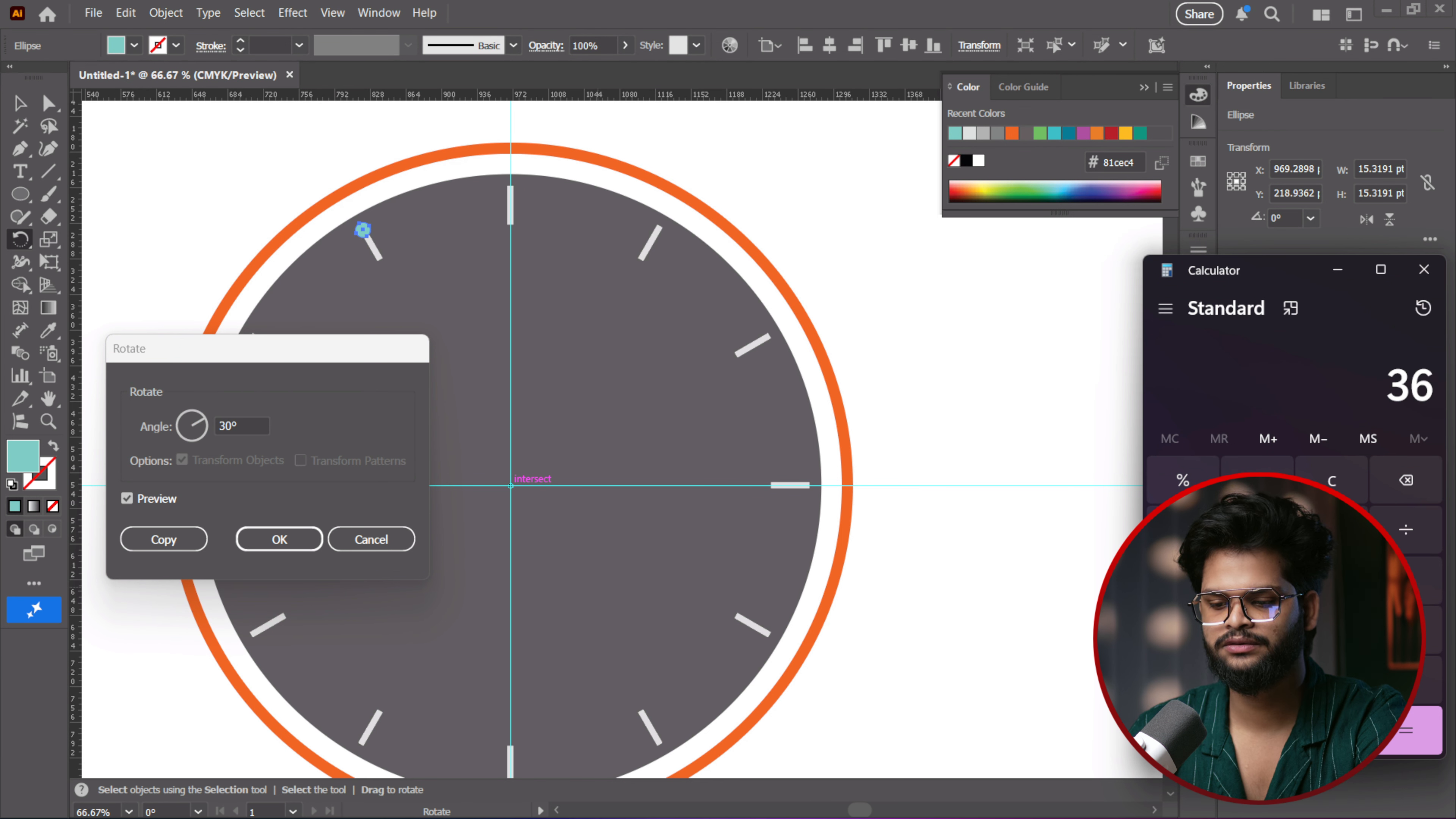
text(0/60)
click(1410, 731)
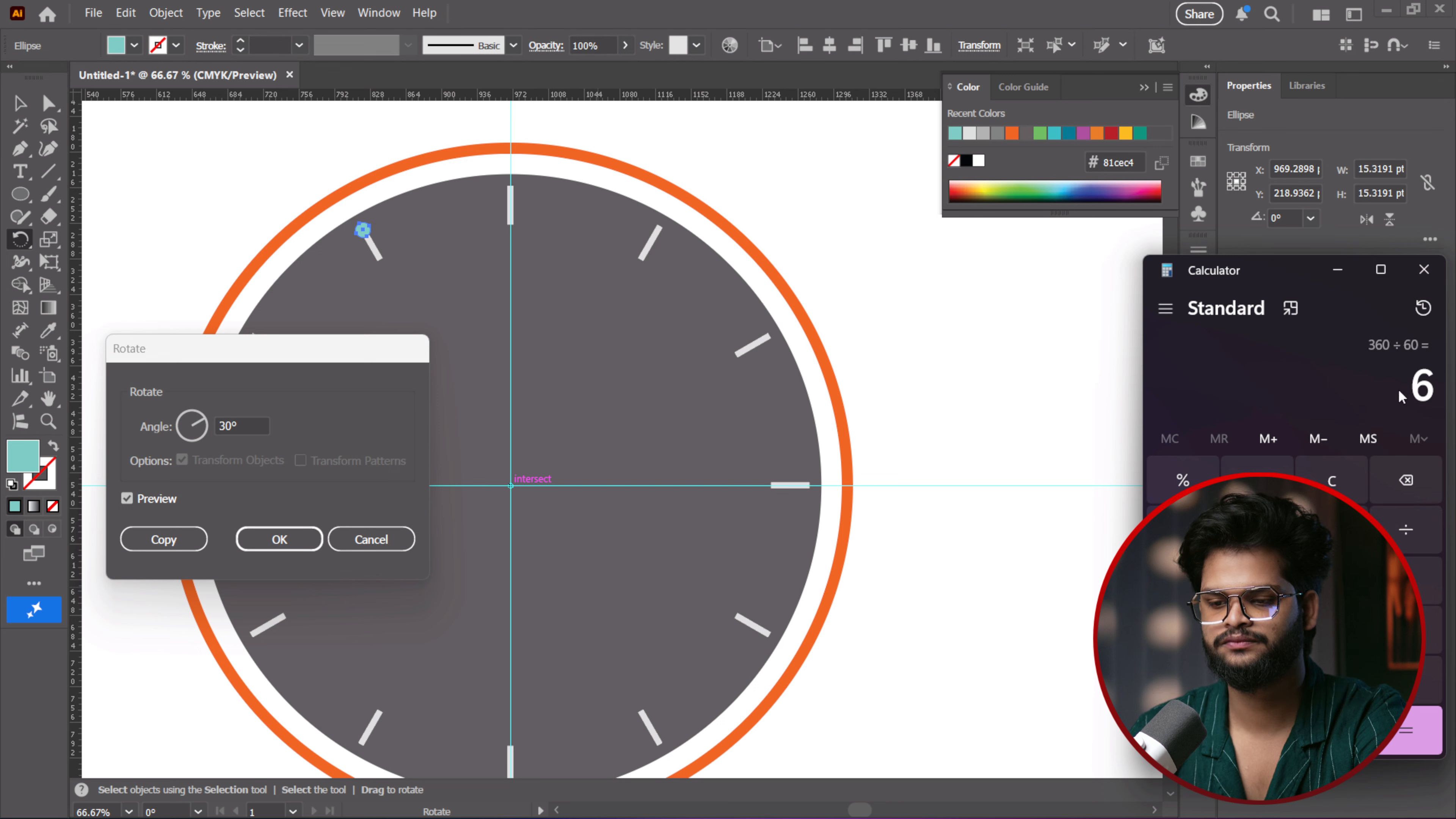
Switch back to Illustrator and create a copy of the small circle rotated by 6° about the dial's centre
click(237, 425)
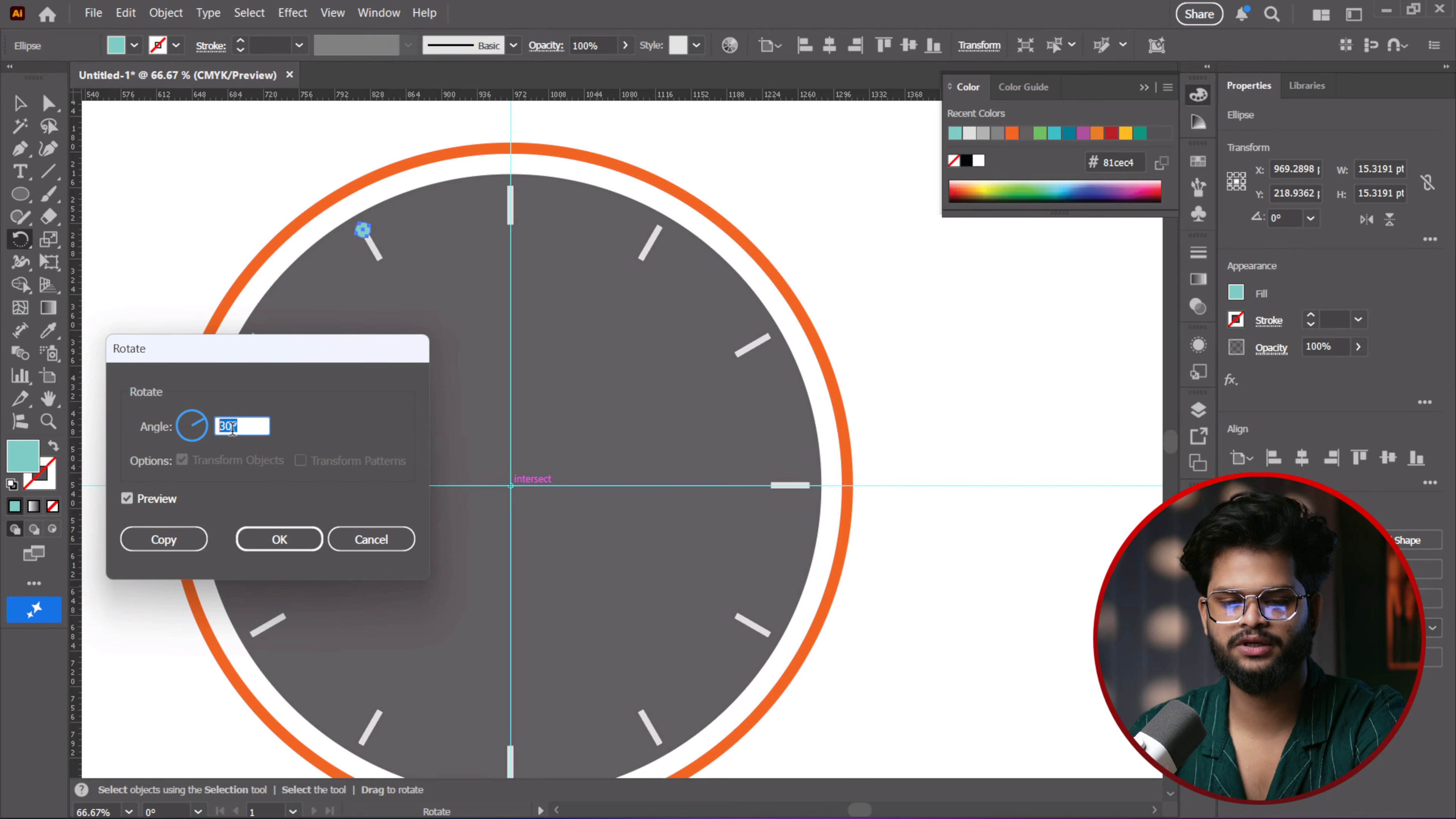
text(6)
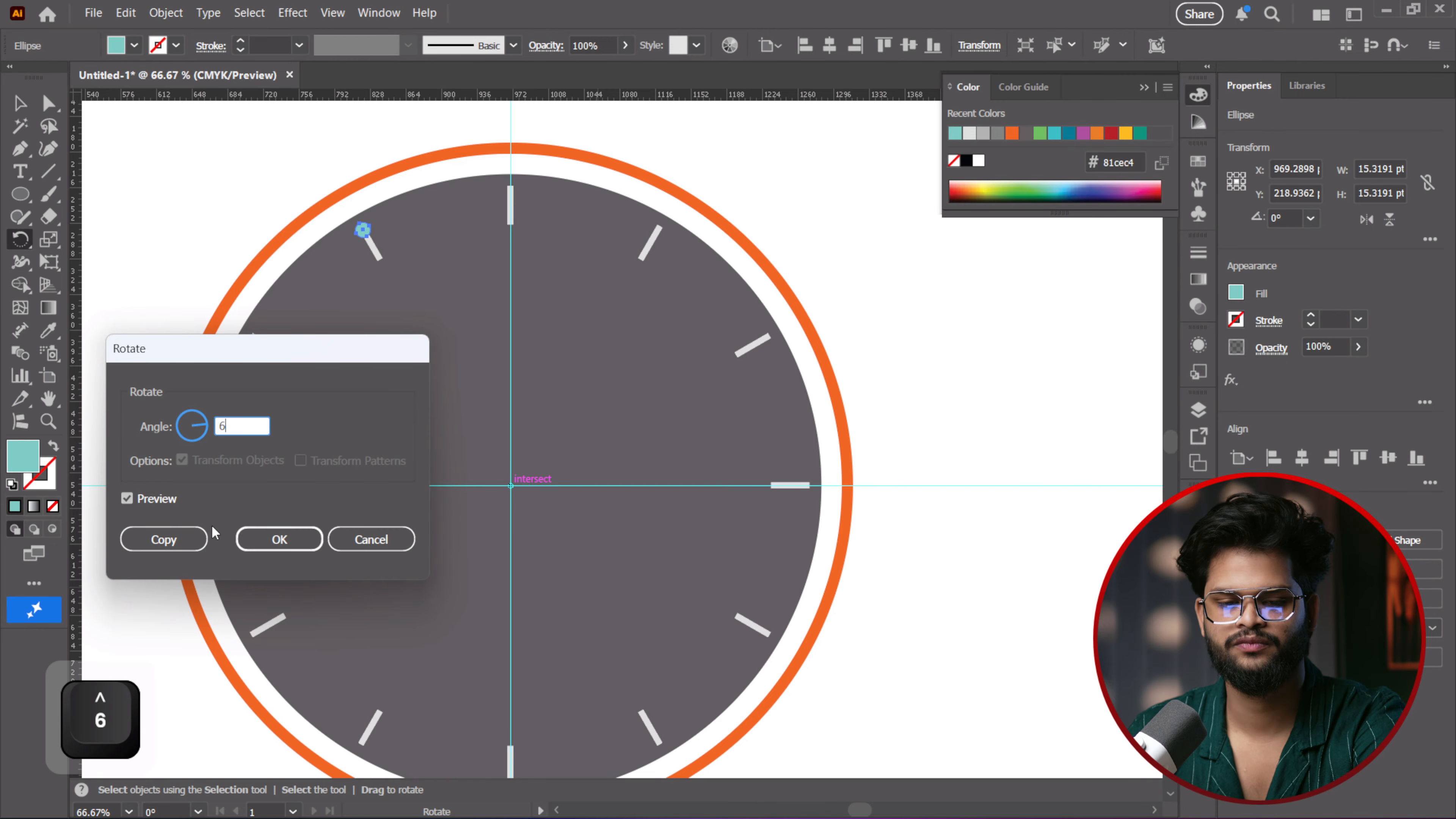
click(192, 538)
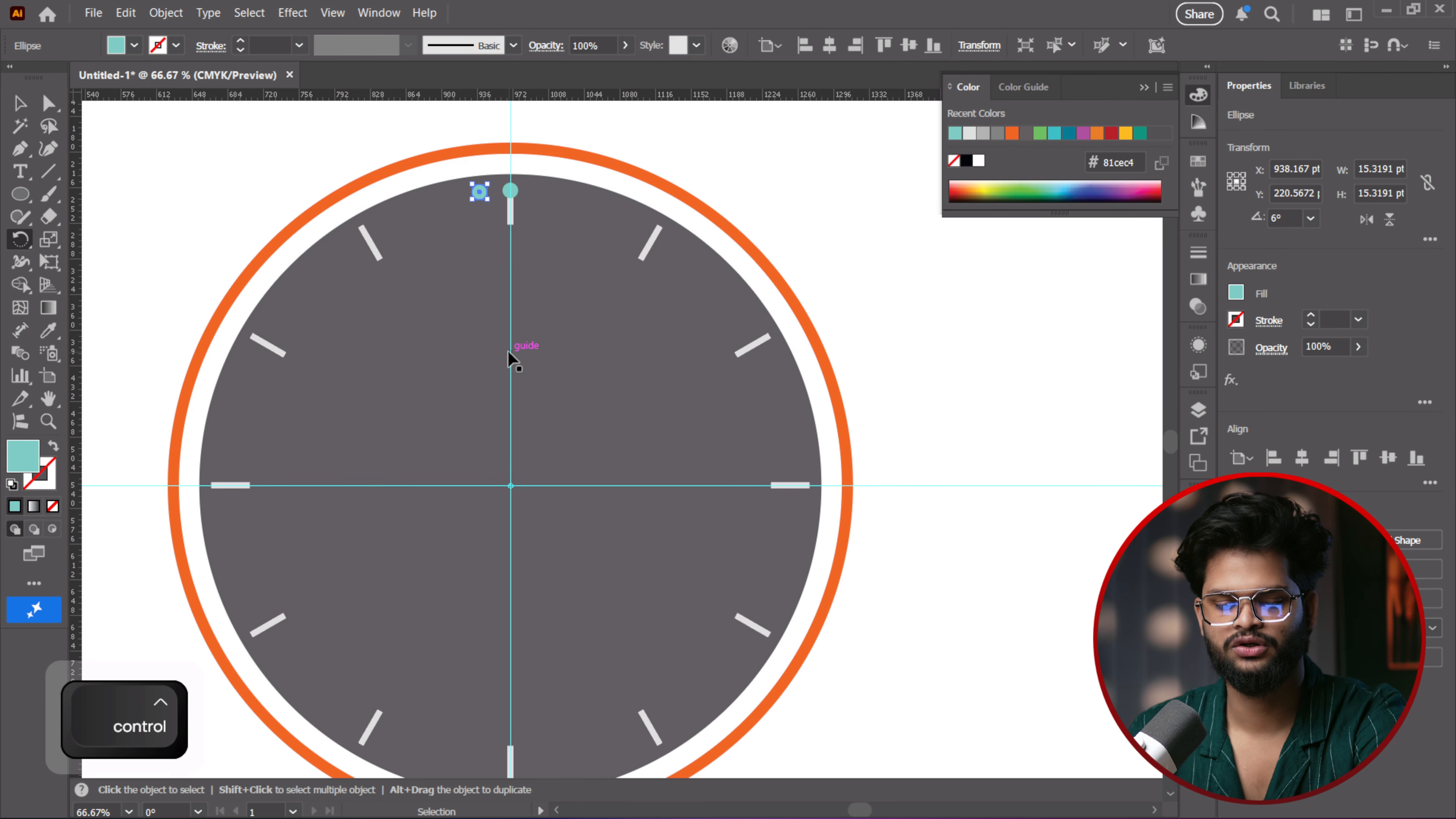
Repeat the 6° rotated copy until sixty evenly spaced teal circles run all around the dial
key(ctrl+d)
key(ctrl+d)
key(ctrl+d)
key(ctrl+d)
key(ctrl+d)
key(ctrl+d)
key(ctrl+d)
key(ctrl+d)
key(ctrl+d)
key(ctrl+d)
key(ctrl+d)
key(ctrl+d)
key(ctrl+d)
key(ctrl+d)
key(ctrl+d)
key(ctrl+d)
key(ctrl+d)
key(ctrl+d)
key(ctrl+d)
key(ctrl+d)
key(ctrl+d)
key(ctrl+d)
key(ctrl+d)
key(ctrl+d)
key(ctrl+d)
key(ctrl+d)
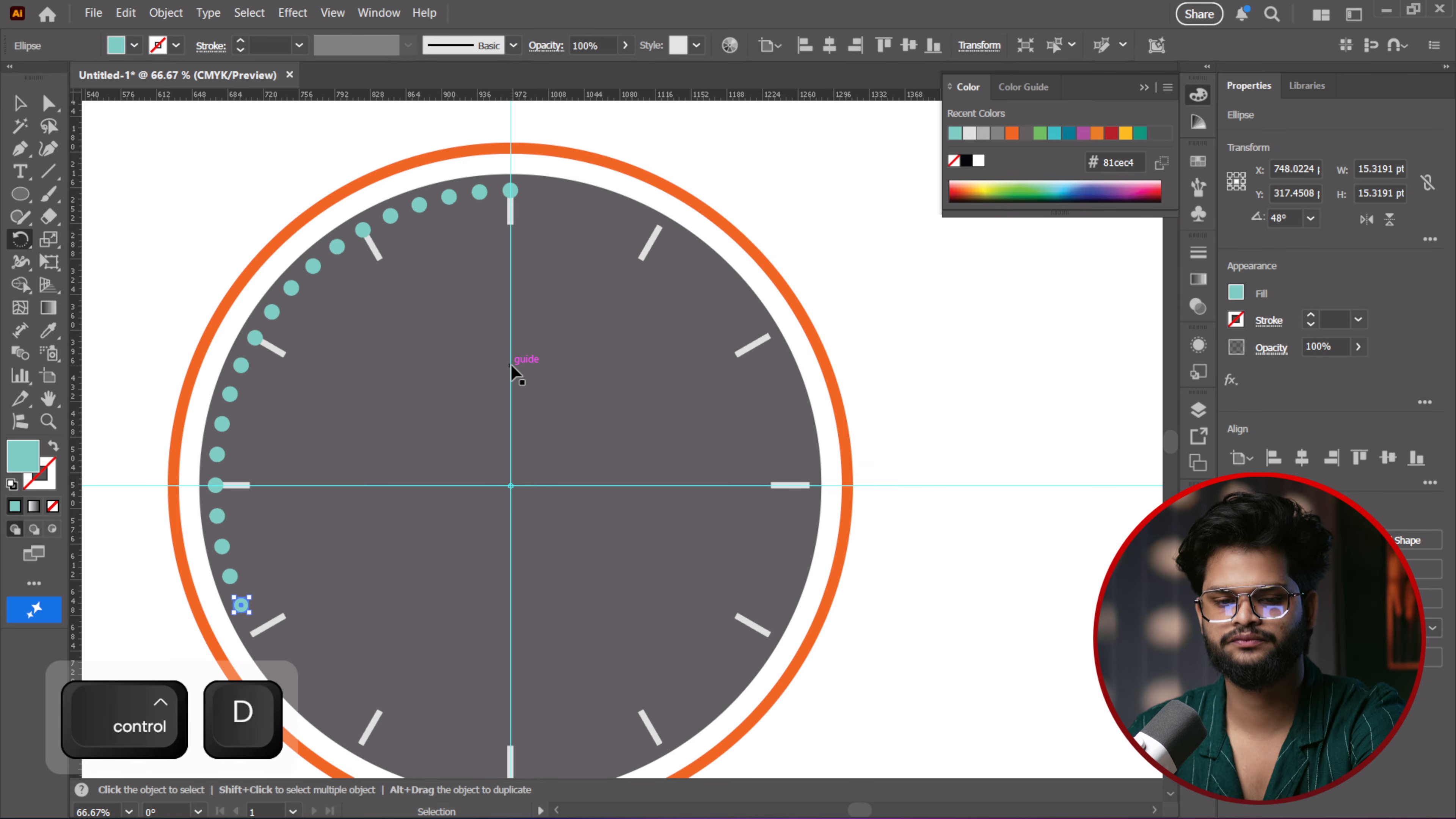
key(ctrl+d)
key(ctrl+d)
key(ctrl+d)
key(ctrl+d)
key(ctrl+d)
key(ctrl+d)
key(ctrl+d)
key(ctrl+d)
key(ctrl+d)
key(ctrl+d)
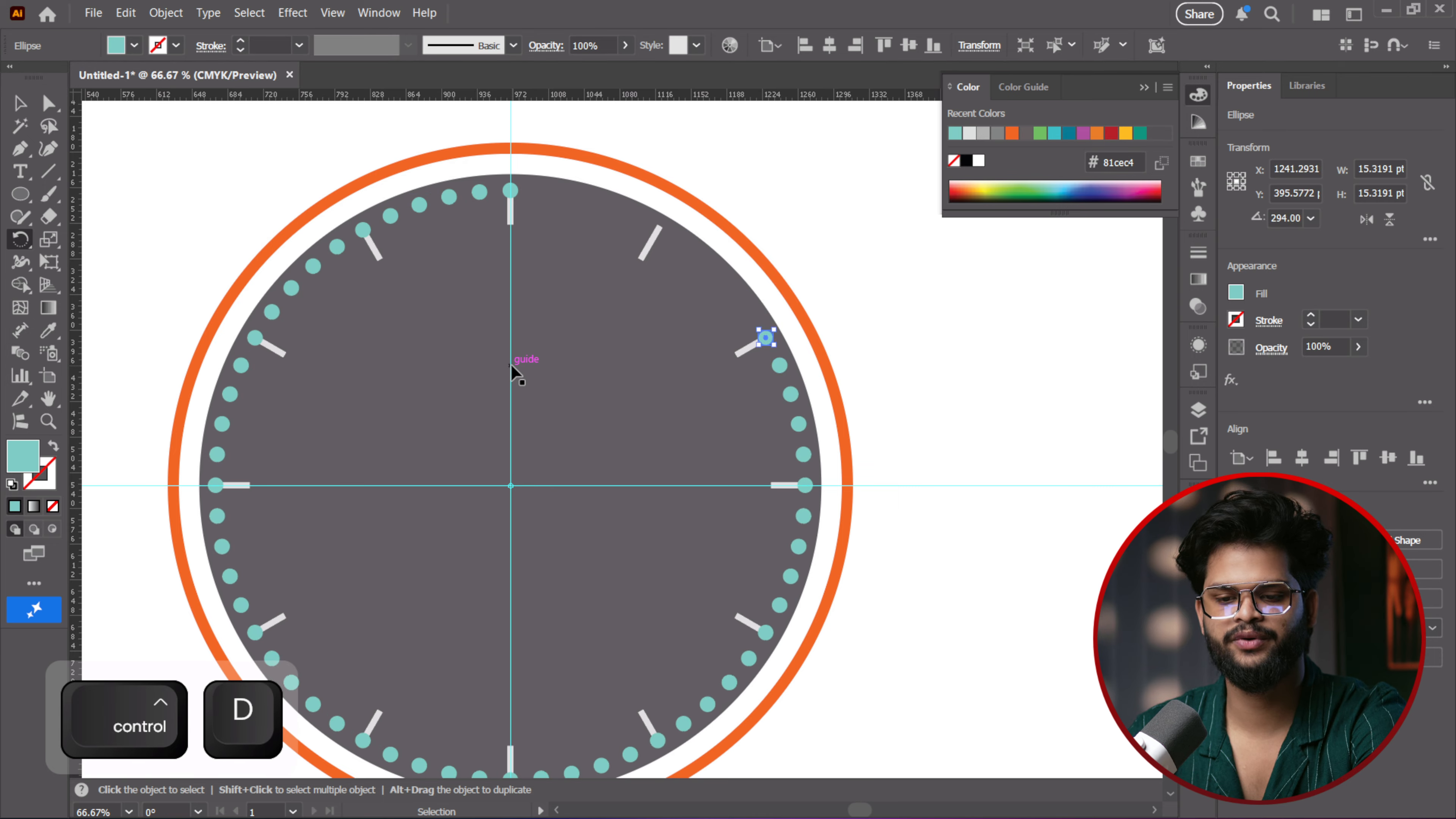
key(ctrl+d)
key(ctrl+d)
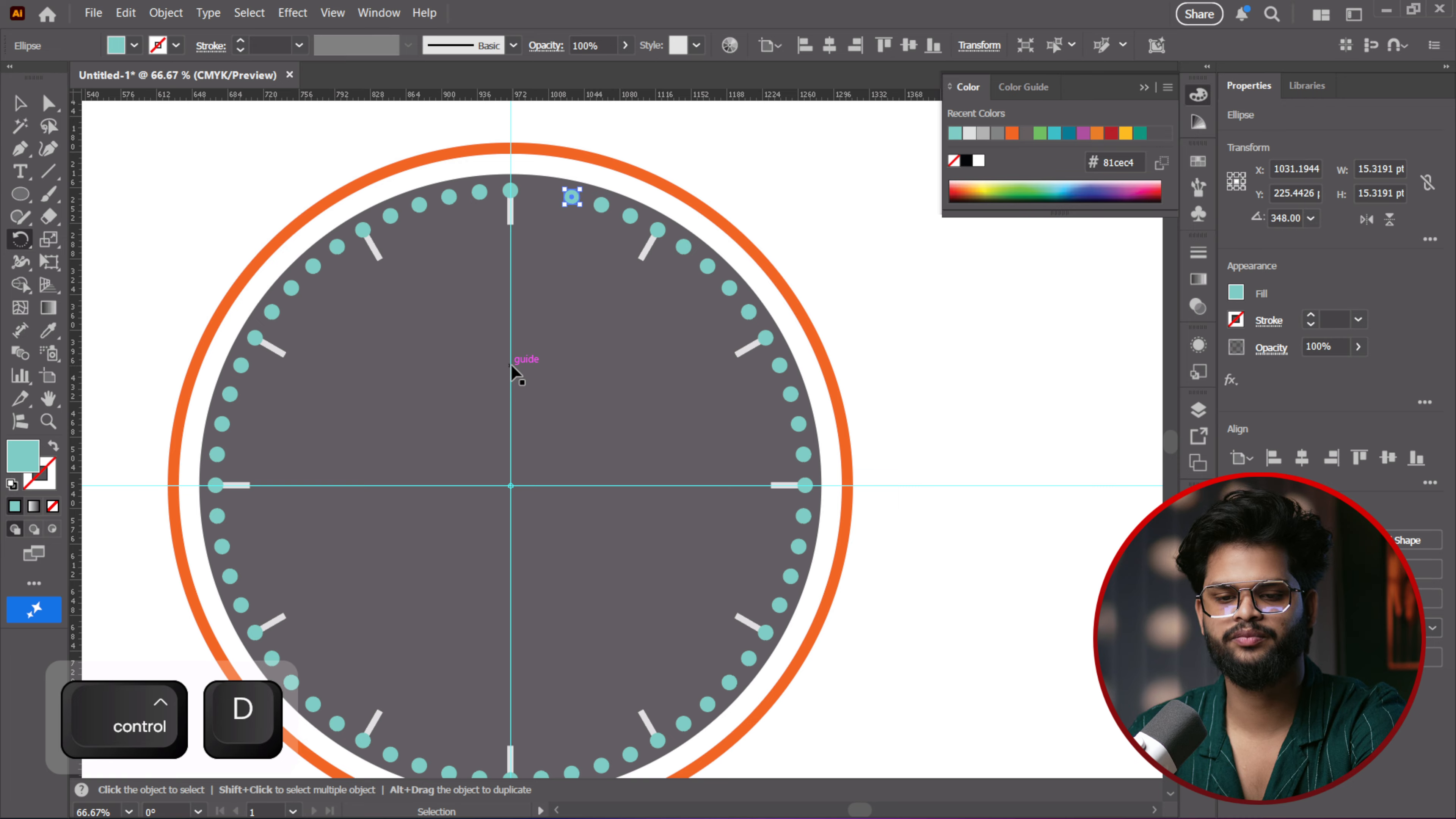
key(r)
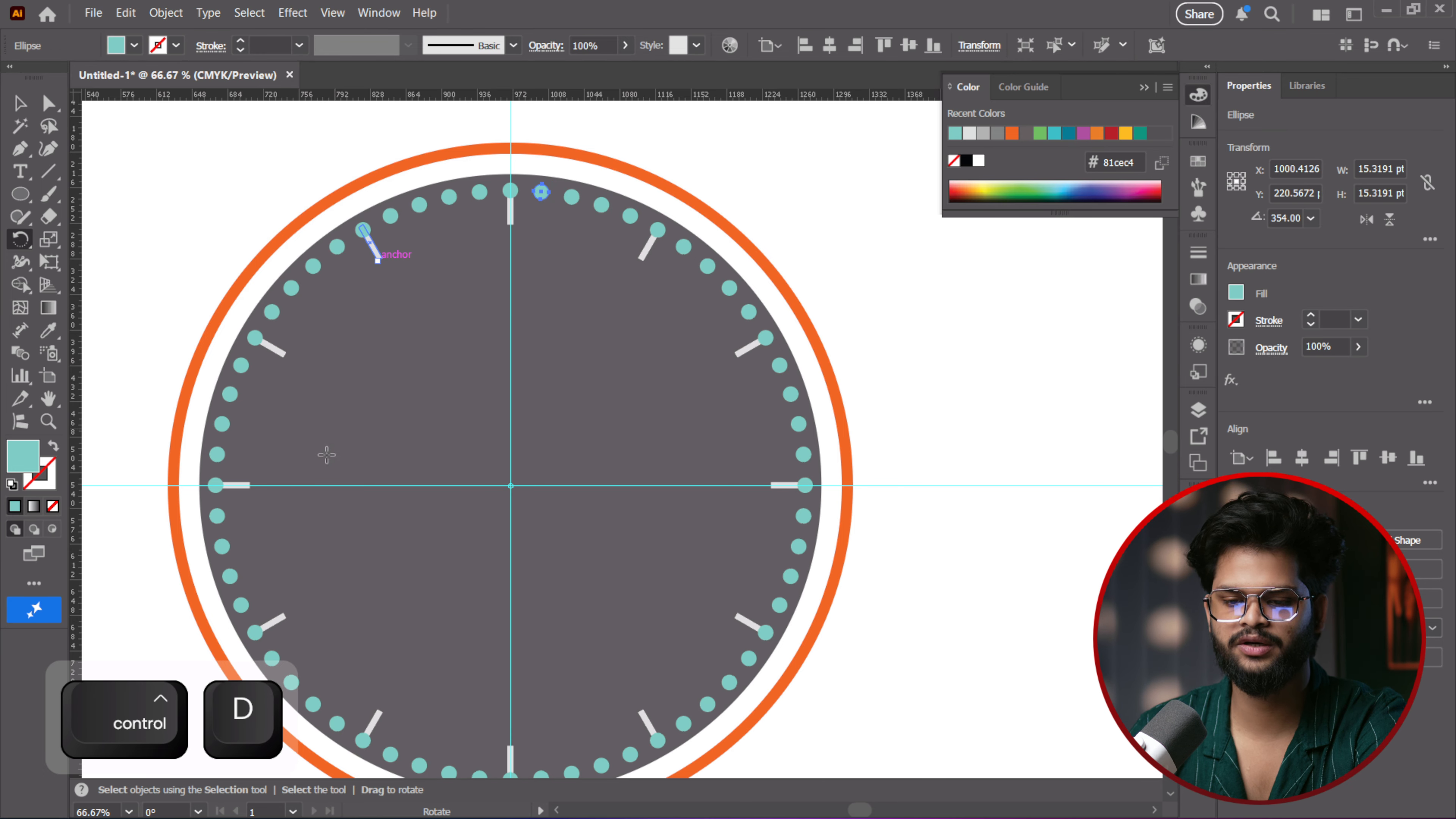
Delete the teal circles overlapping the bars at the 12, 11, 10, 9, 8 and 7 o'clock positions
key(v)
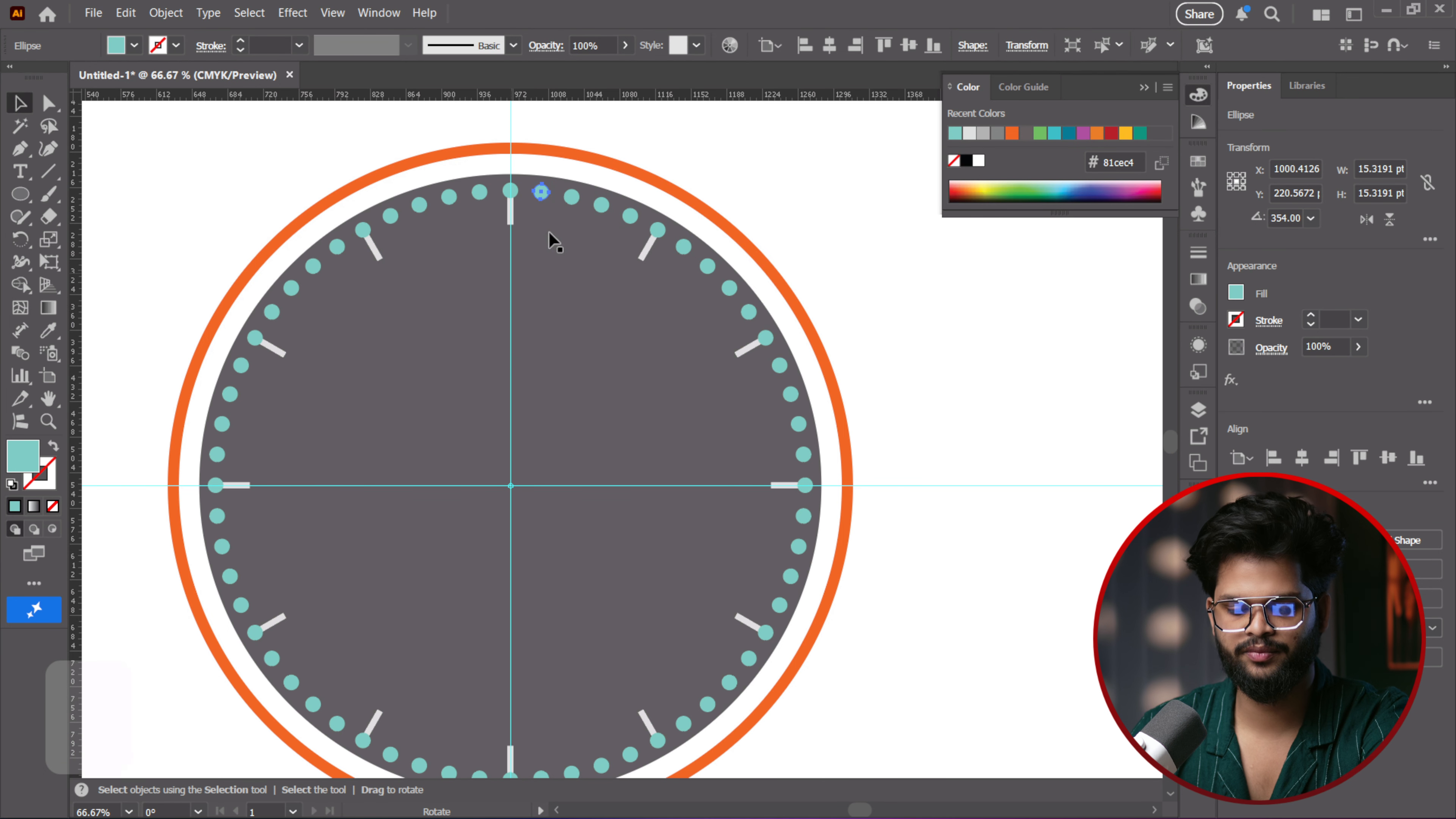
key(Delete)
click(361, 230)
key(Delete)
click(255, 337)
key(Delete)
click(215, 484)
key(Delete)
click(254, 632)
key(Delete)
click(358, 742)
key(Delete)
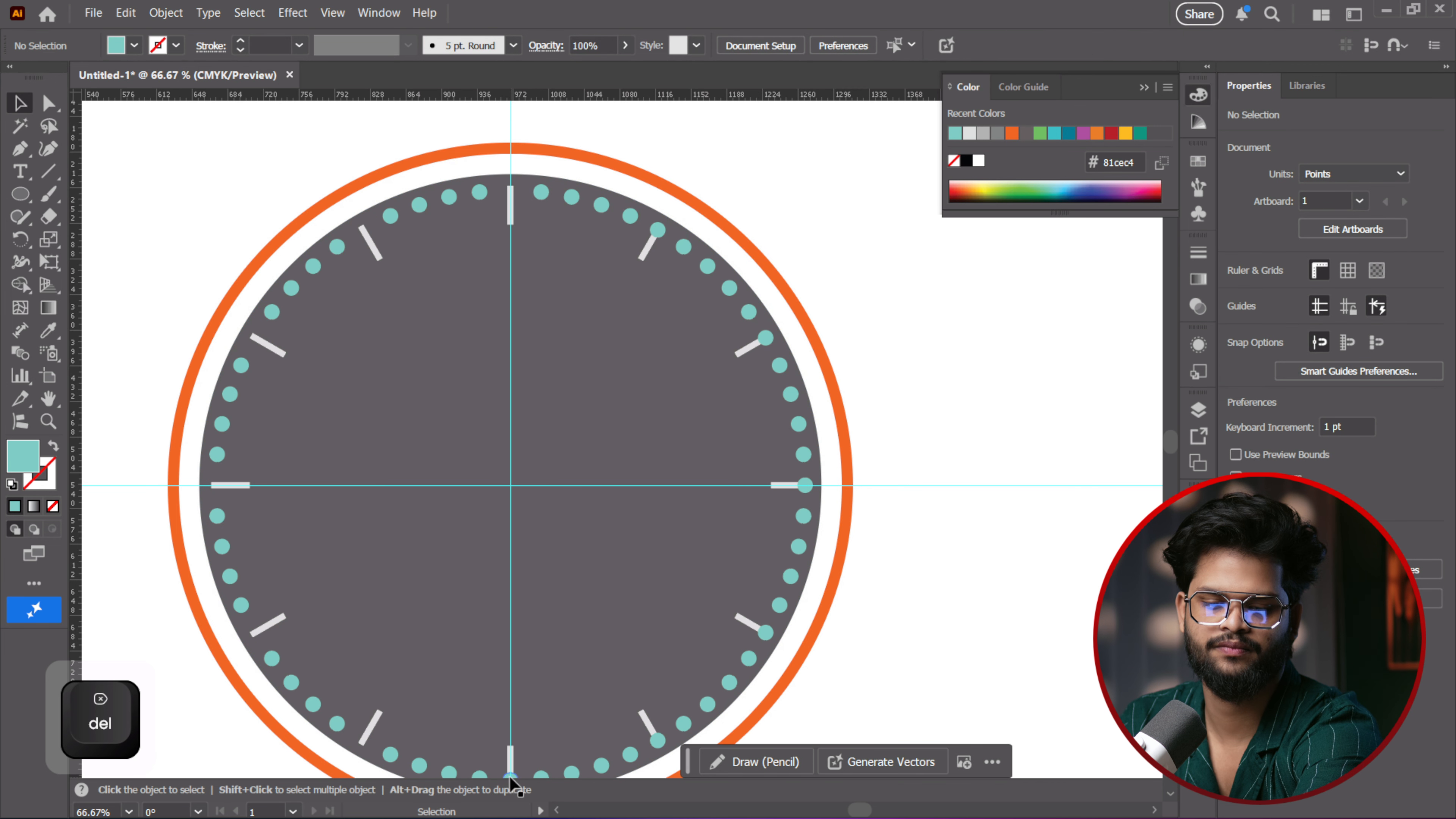
Delete the teal circles overlapping the bars at the 6, 5, 4, 3, 2 and 1 o'clock positions
click(509, 778)
key(Delete)
click(658, 741)
key(Delete)
click(766, 631)
key(Delete)
click(805, 484)
key(Delete)
click(766, 338)
key(Delete)
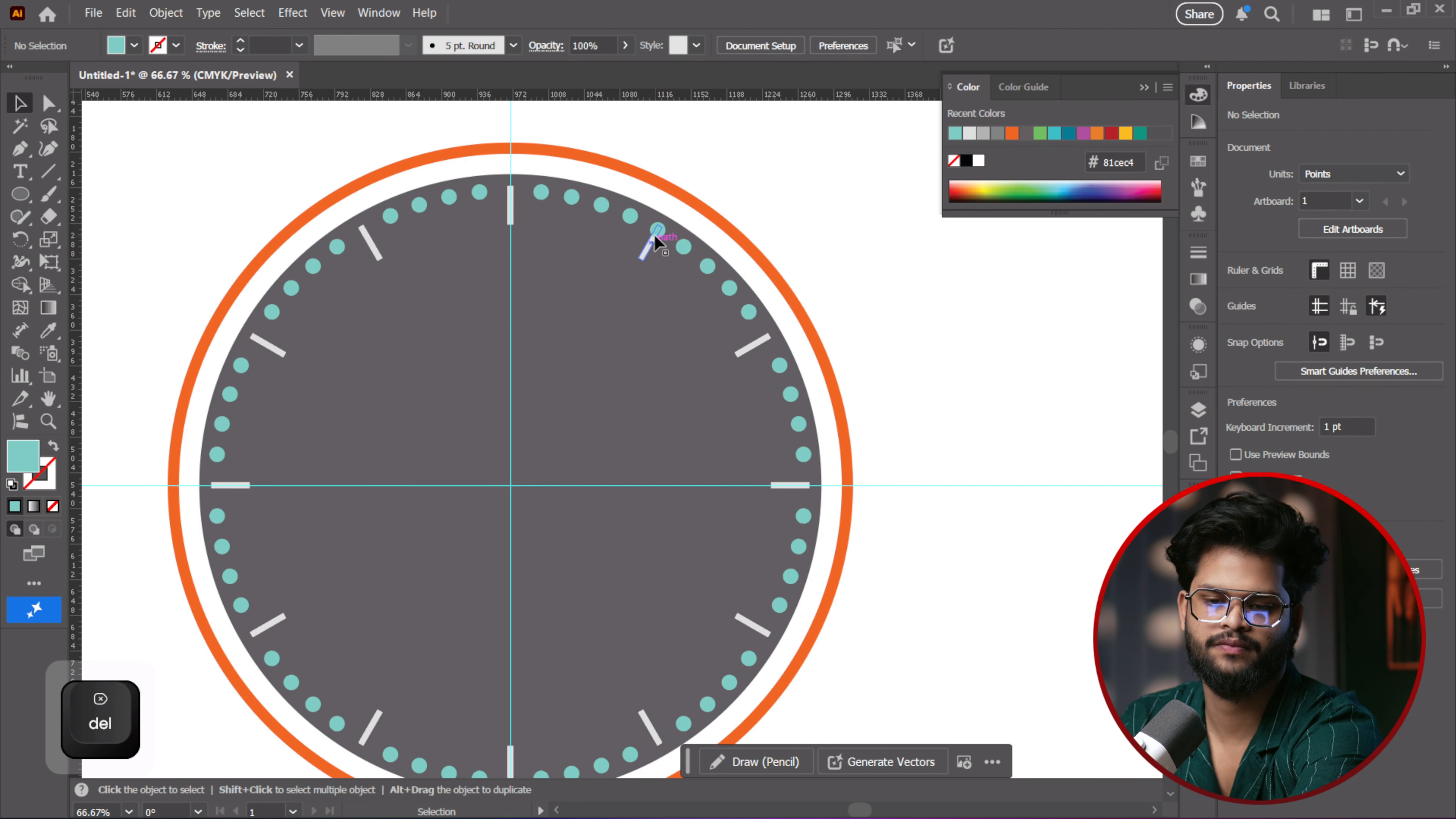
key(Delete)
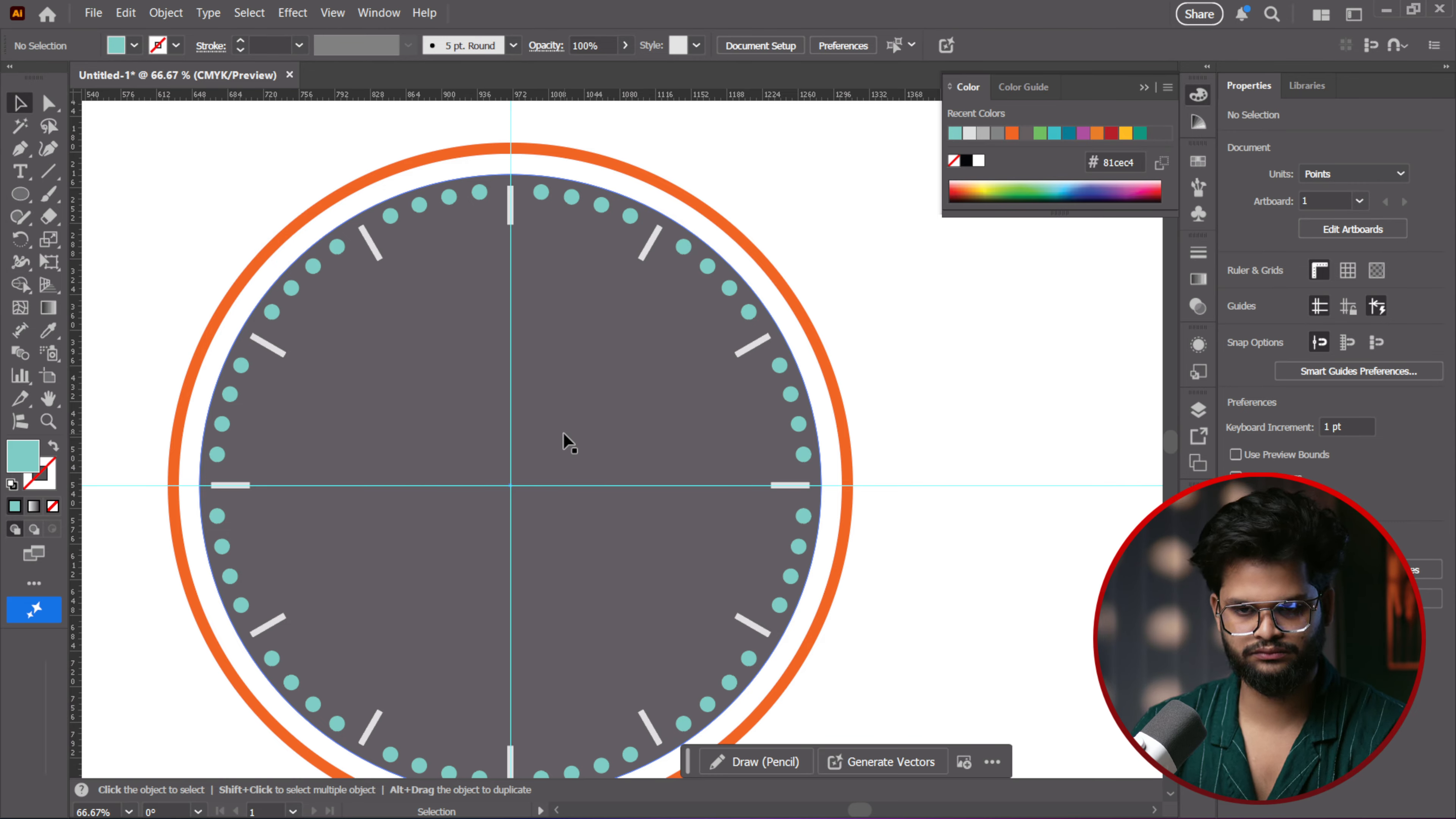
Draw a tall, thin rectangle about 26 pt wide and 623 pt high on the empty artboard area left of the dial
scroll(513, 412, down, 2)
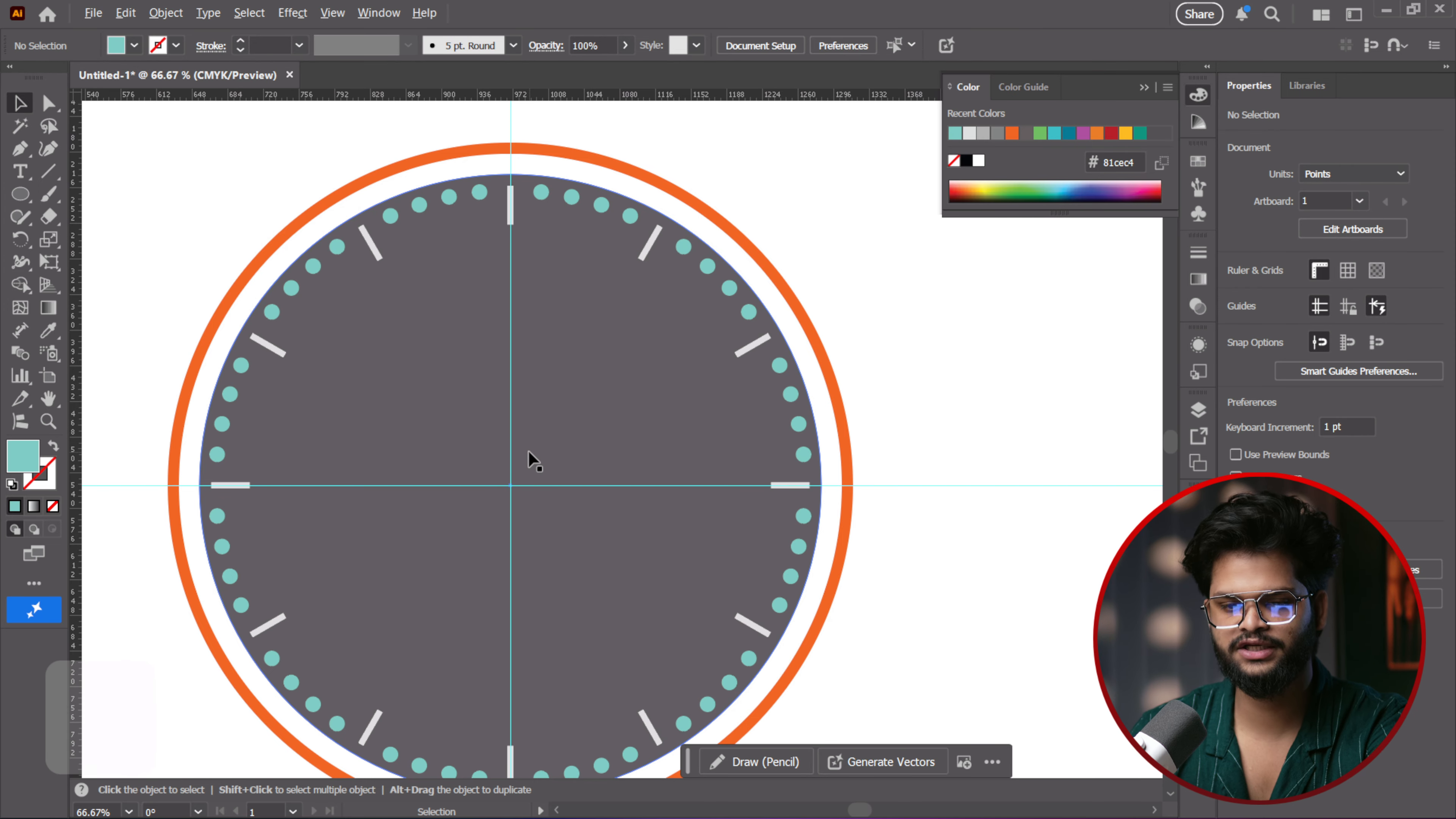
drag(444, 440, 482, 384)
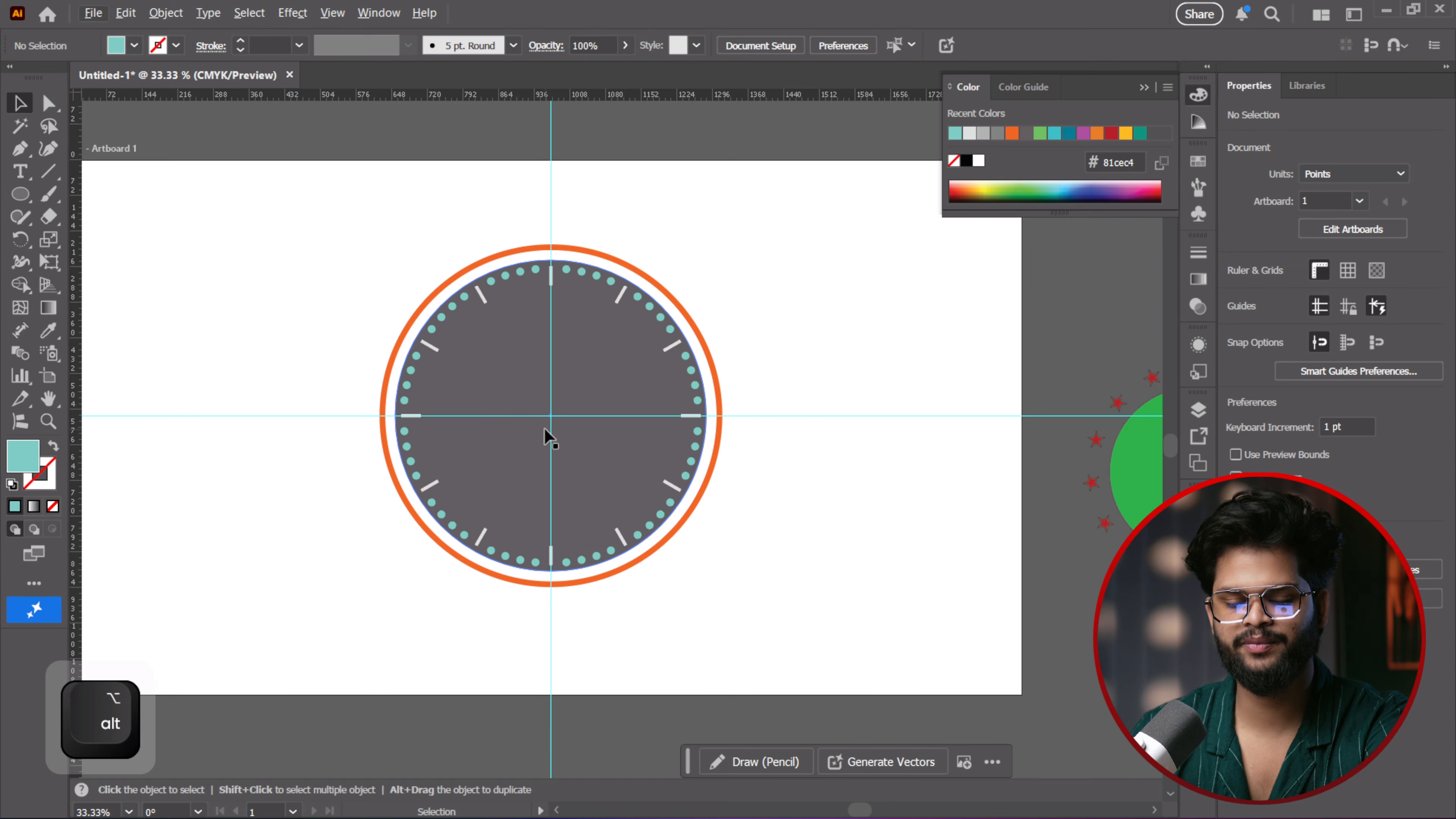
drag(351, 348, 679, 455)
drag(838, 496, 768, 444)
click(25, 193)
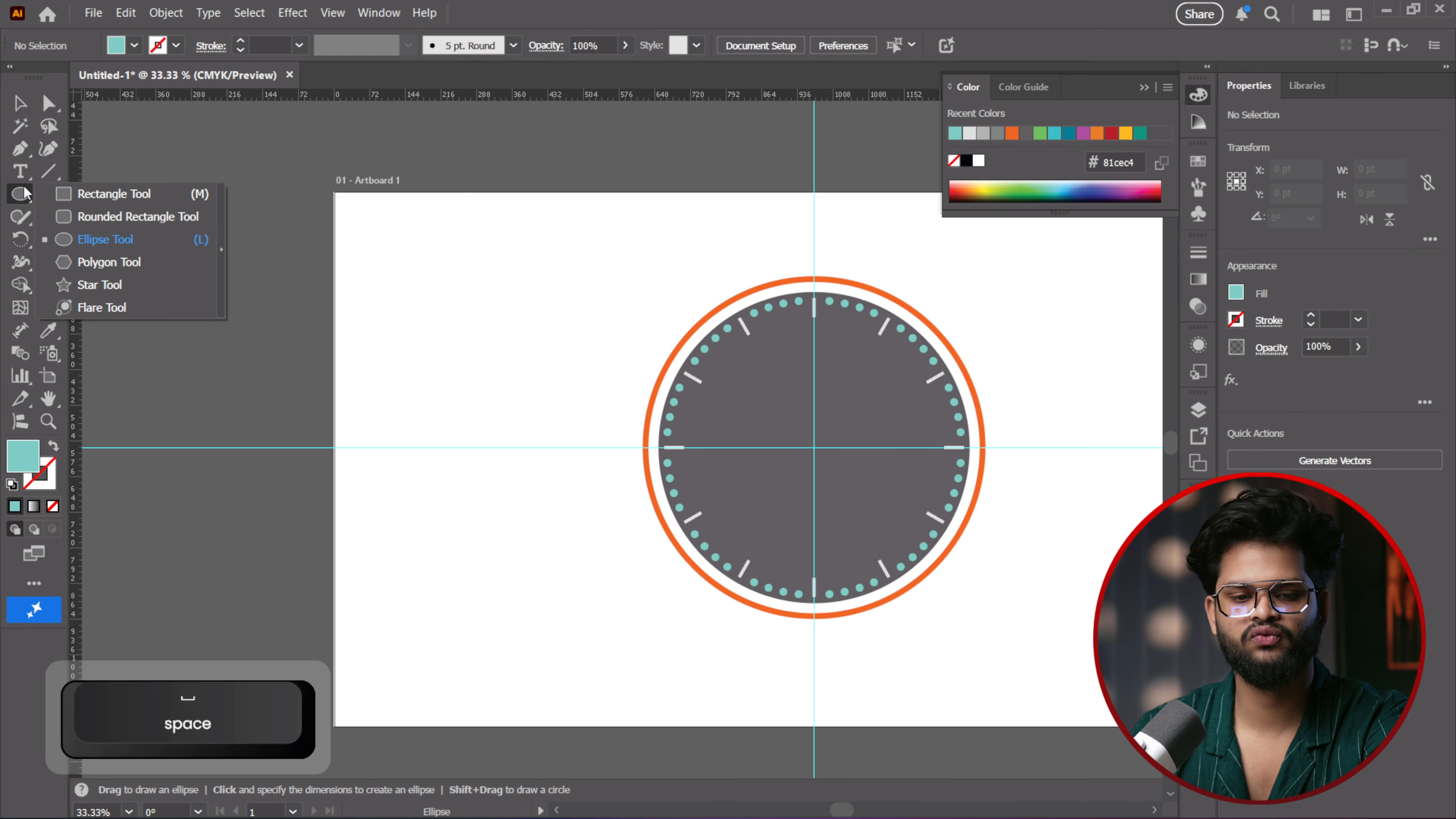
click(86, 193)
drag(458, 273, 472, 582)
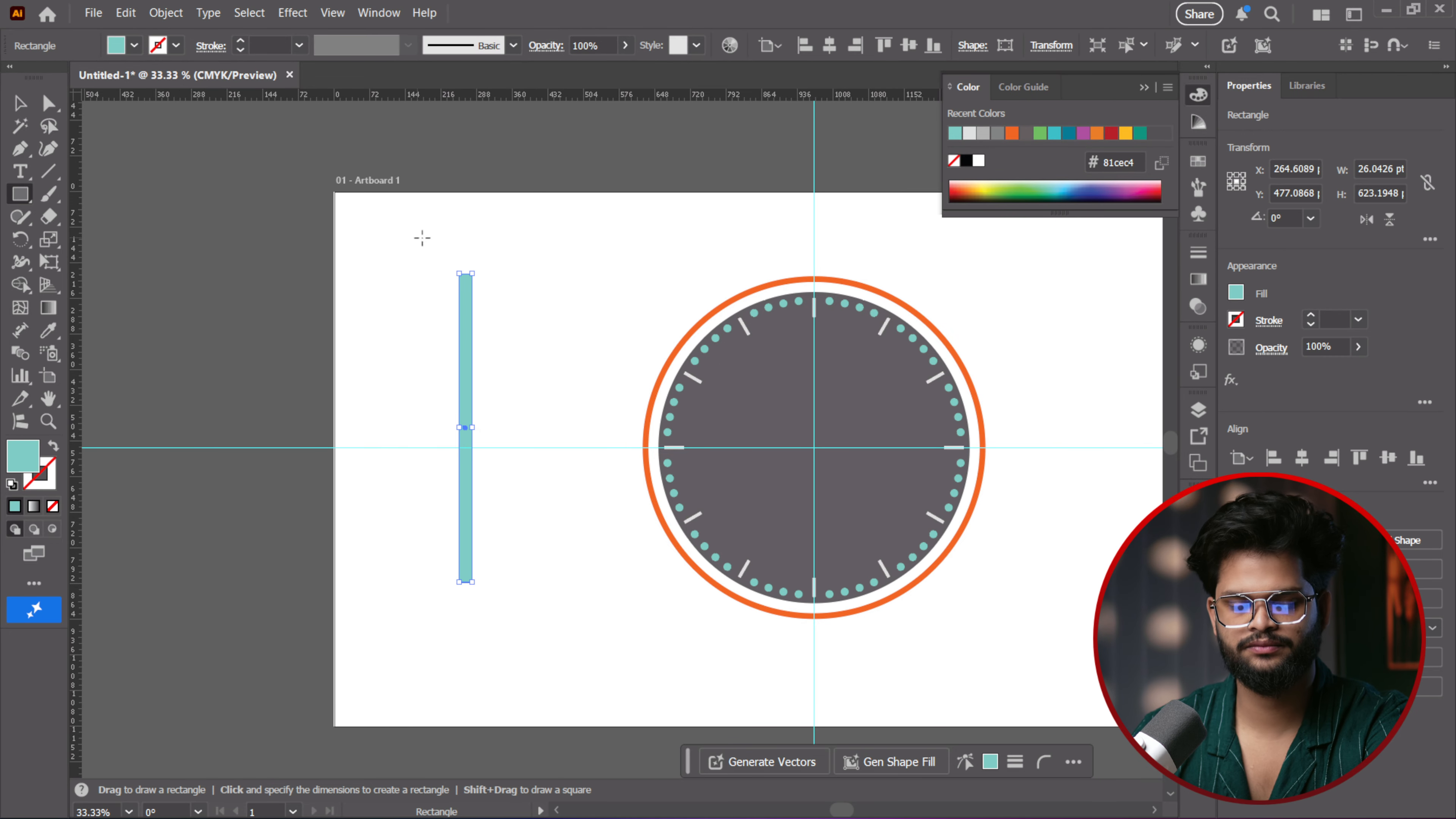
Add an anchor point at the middle of the rectangle's top edge and raise it about 46 pt into a pointed tip
scroll(419, 260, up, 3)
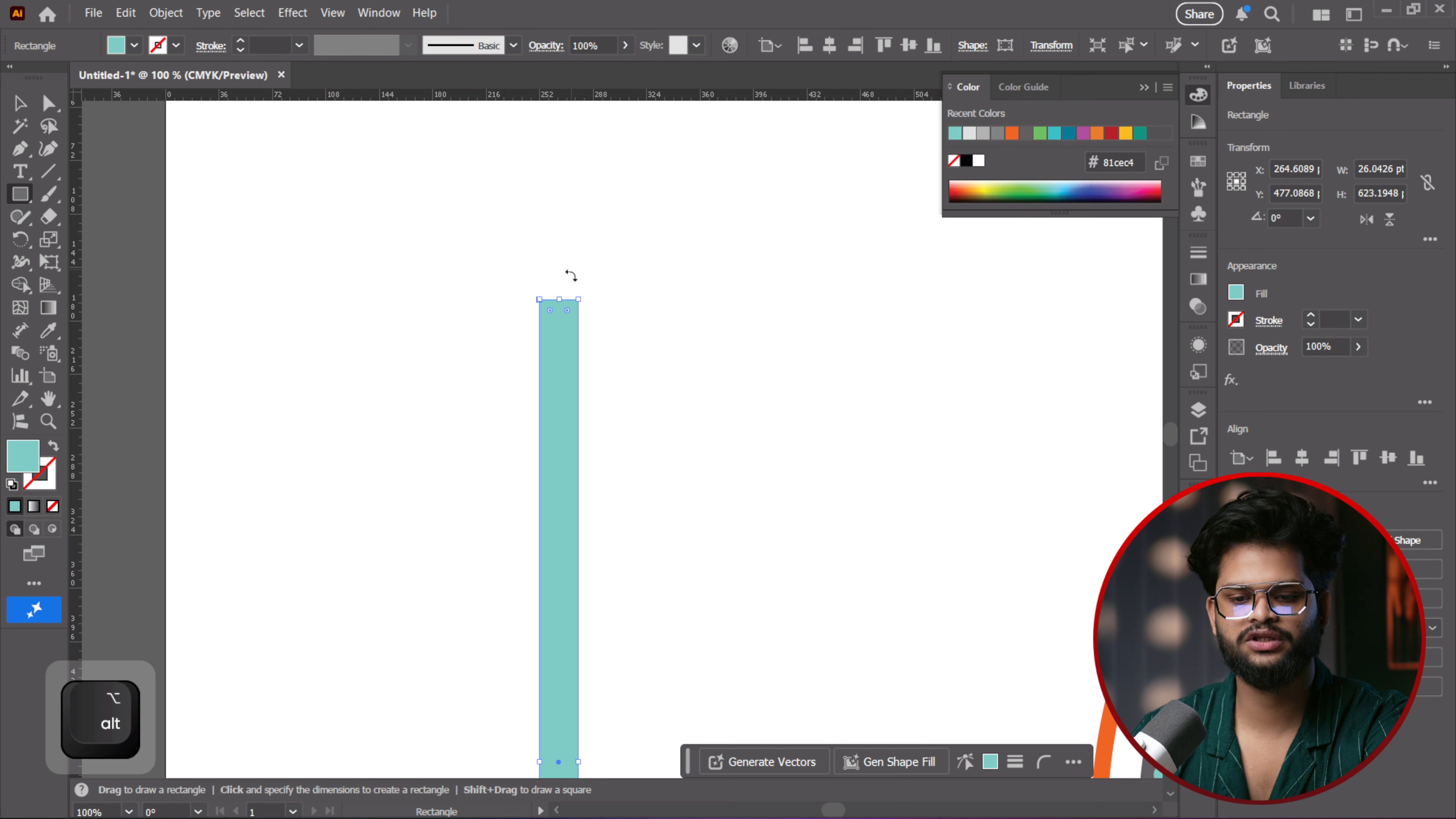
click(20, 148)
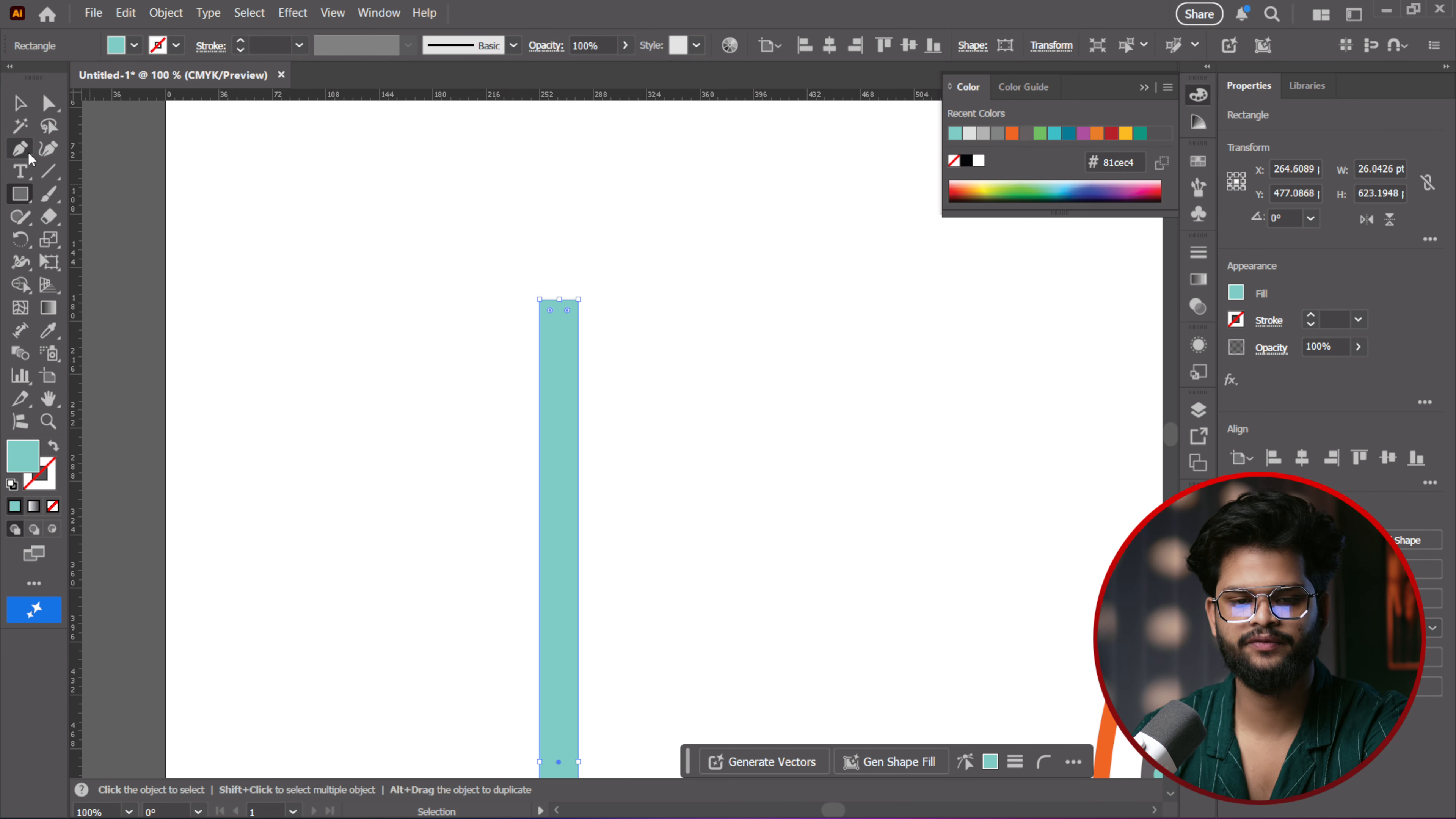
click(559, 299)
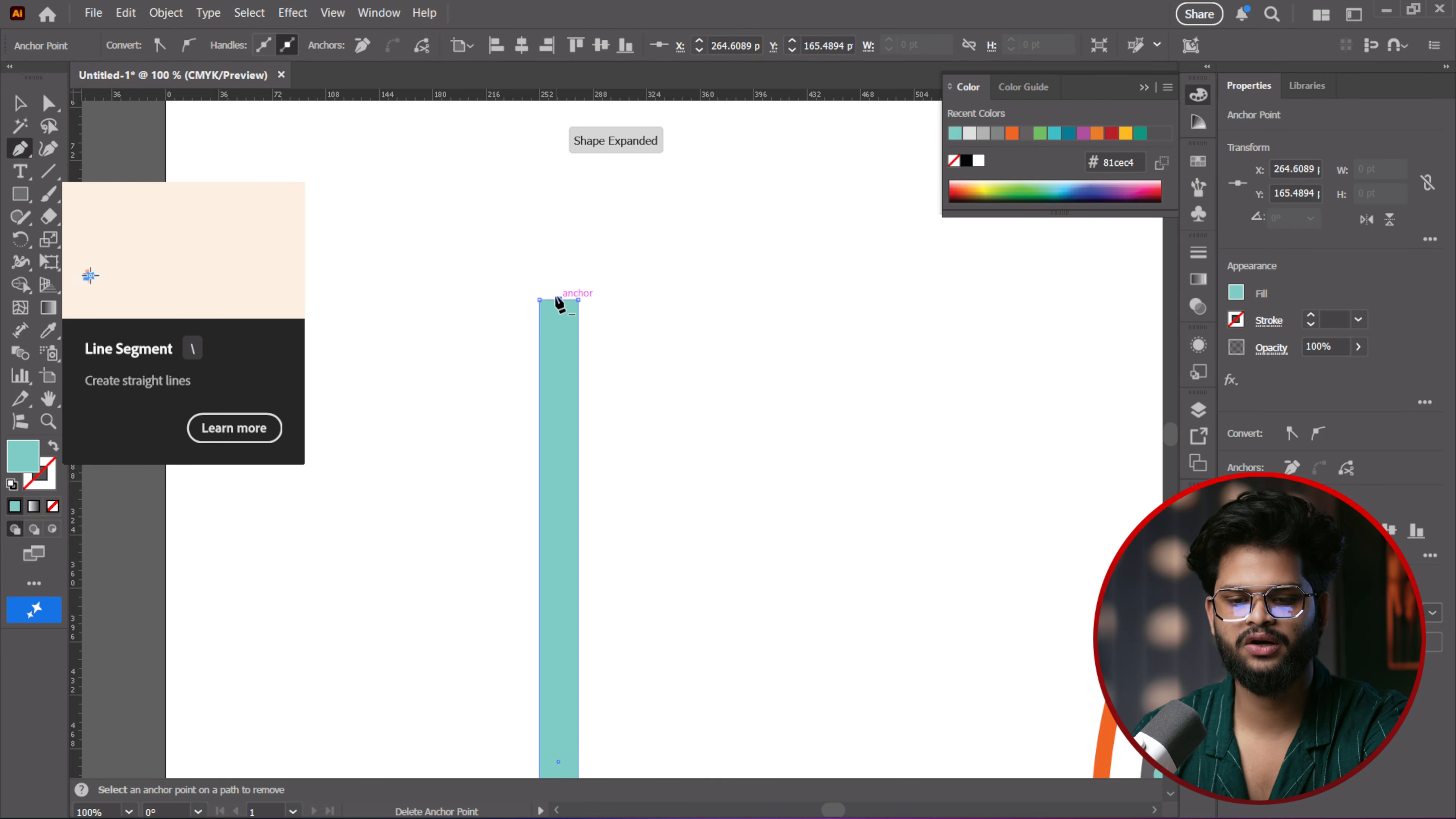
click(48, 103)
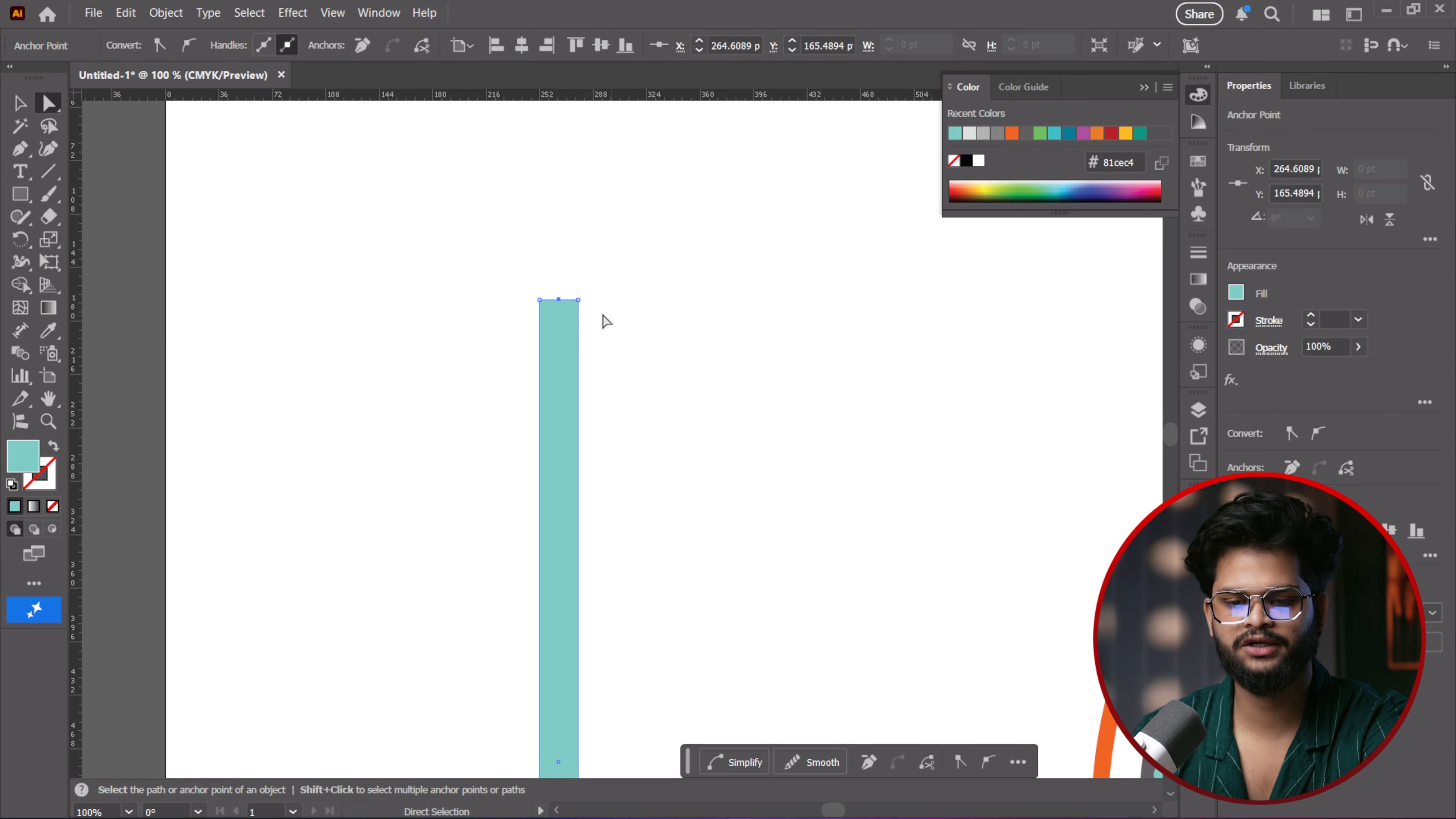
click(559, 302)
drag(558, 302, 558, 230)
Add an anchor point at the middle of the rectangle's bottom edge and lower it about 27 pt into a pointed end
scroll(702, 474, down, 3)
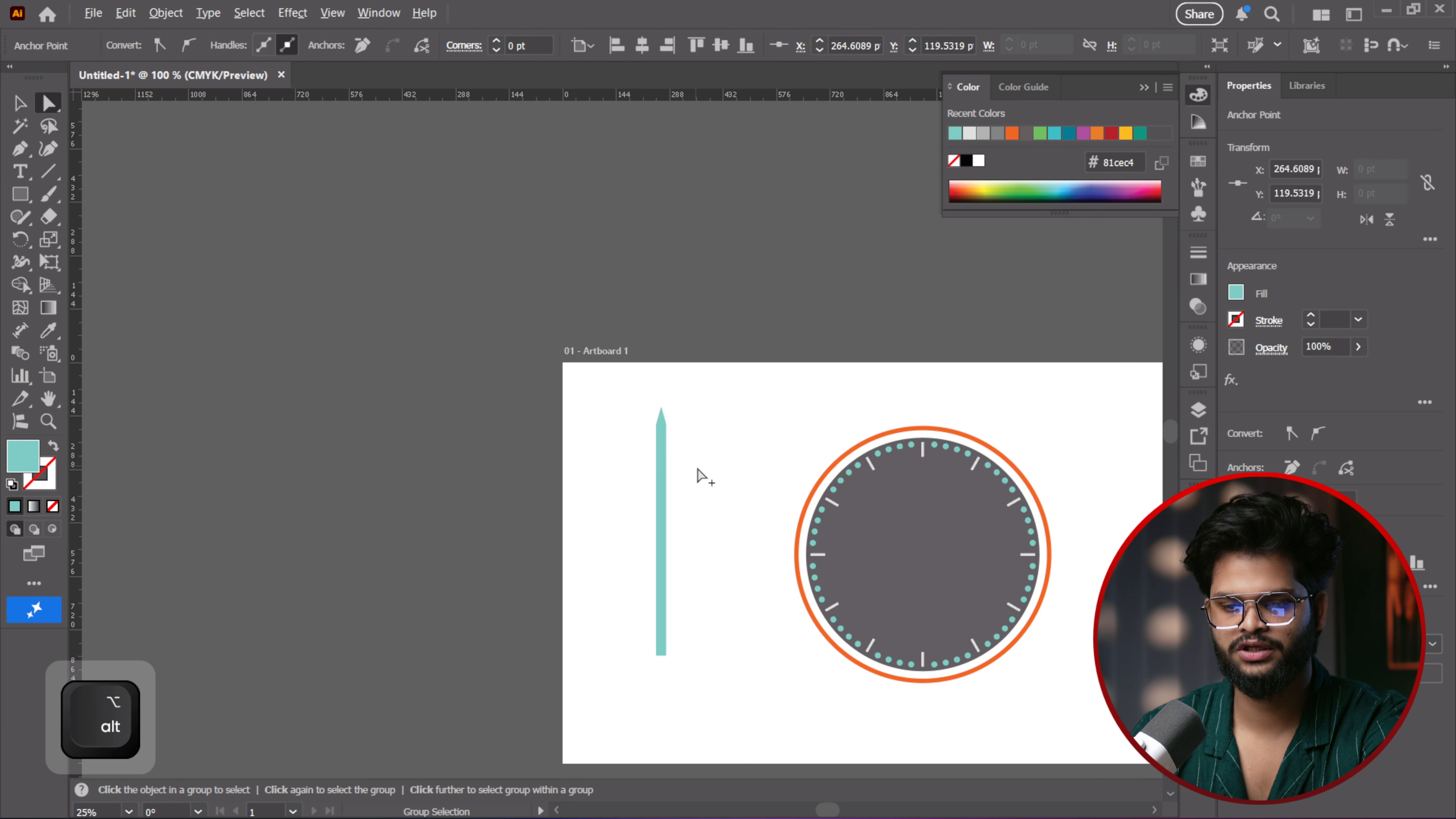
scroll(757, 559, up, 3)
drag(585, 475, 675, 282)
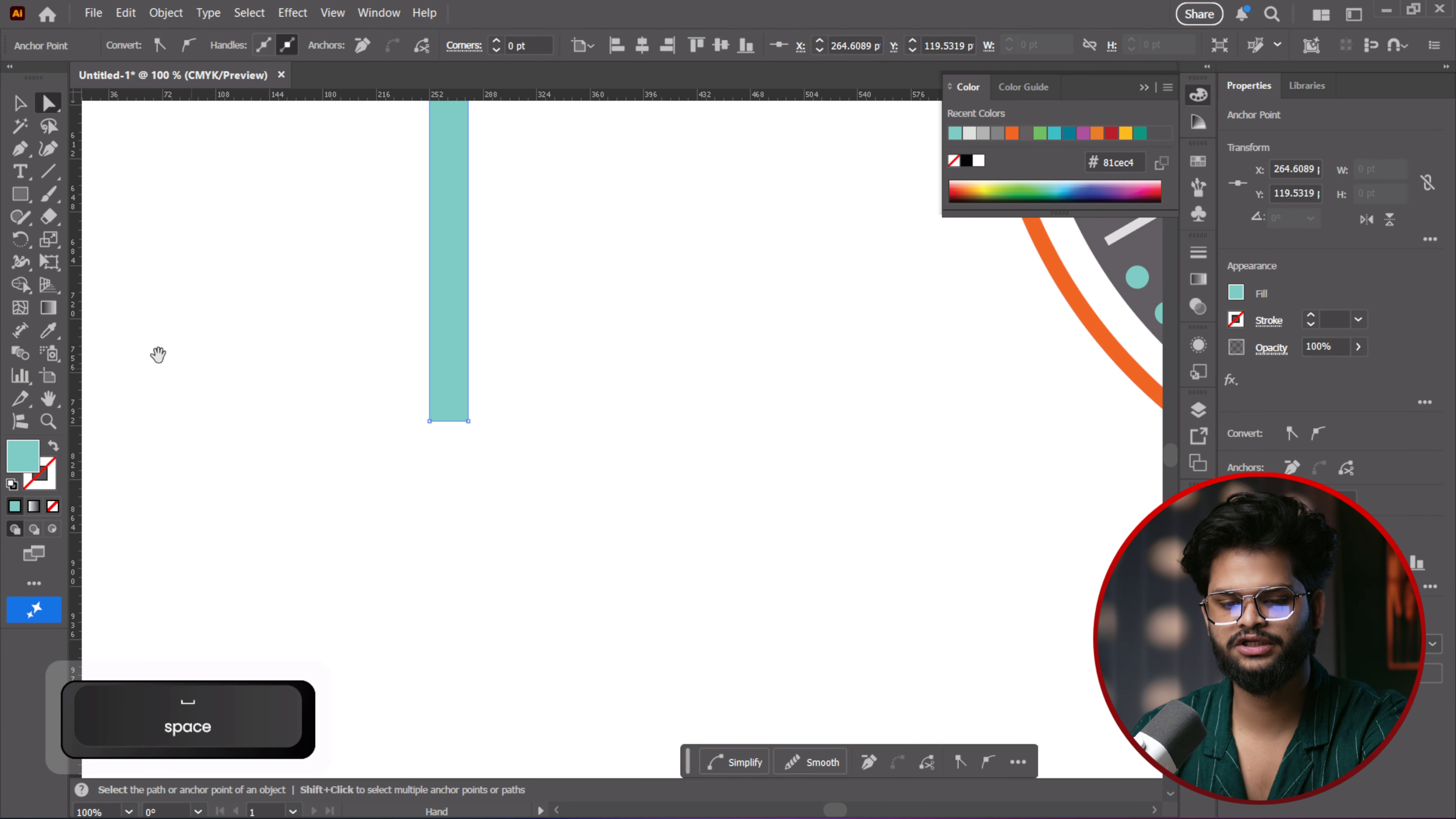
click(21, 149)
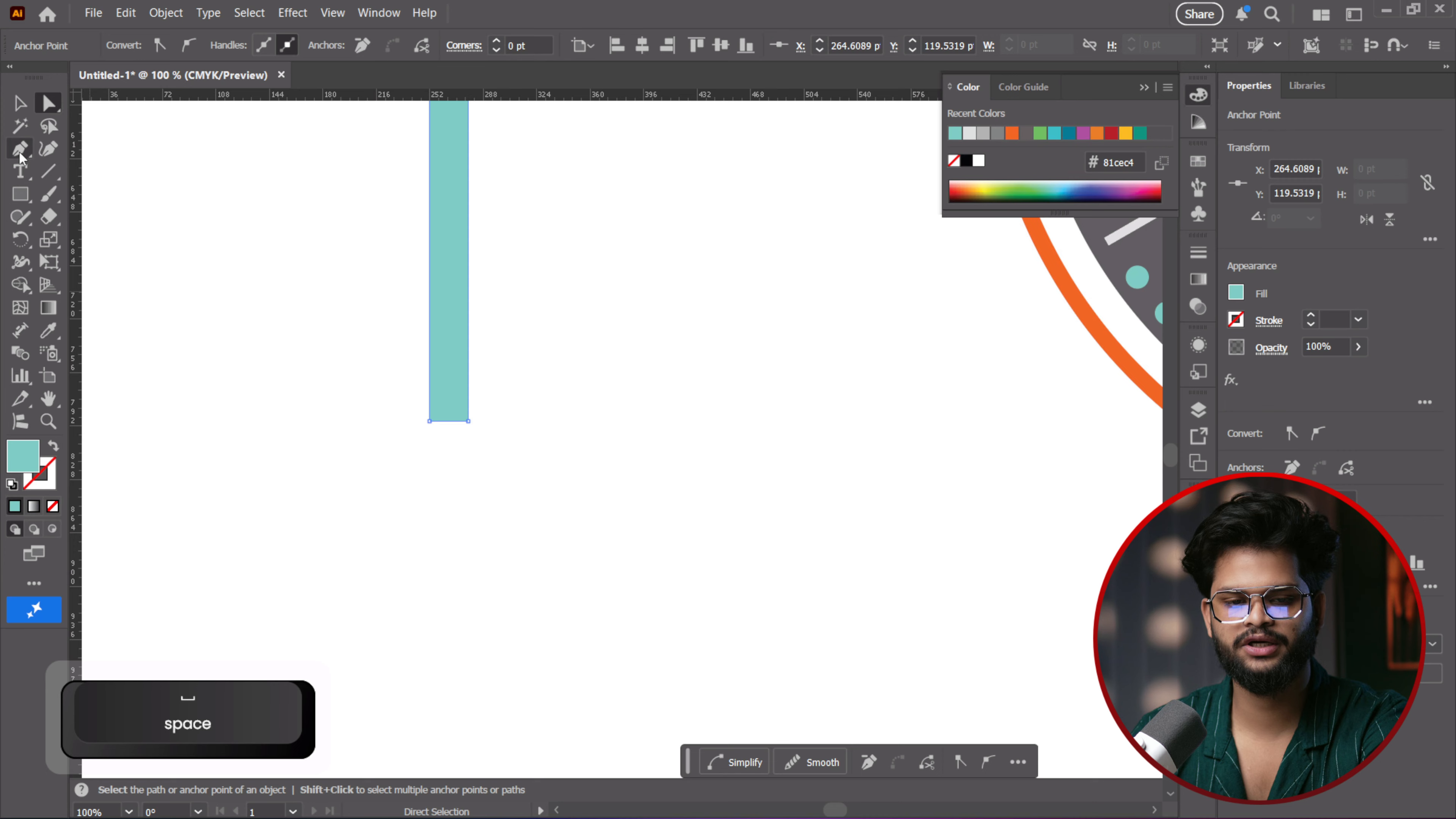
click(448, 421)
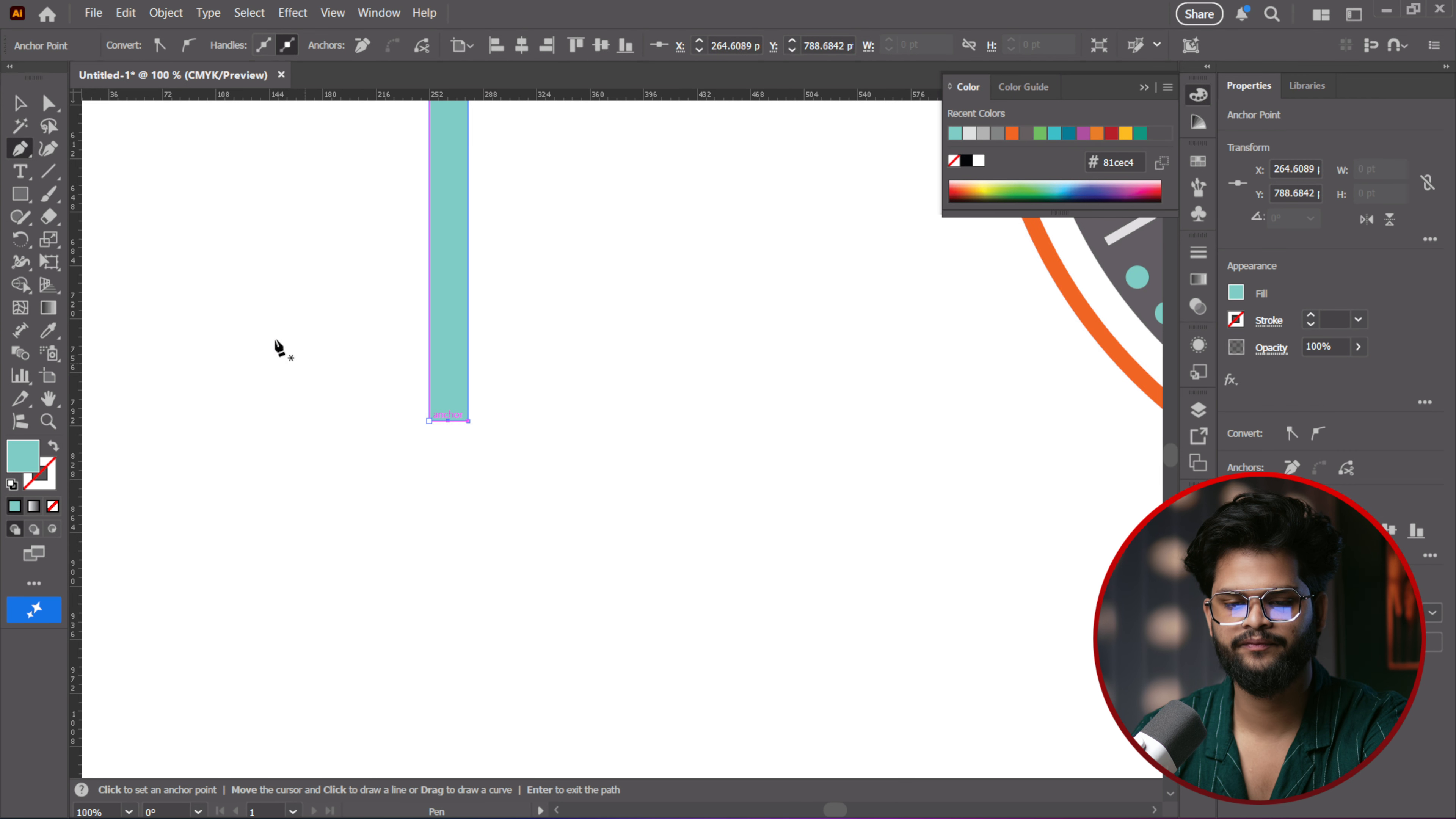
key(a)
drag(448, 426, 445, 465)
alt+scroll(512, 456, down, 3)
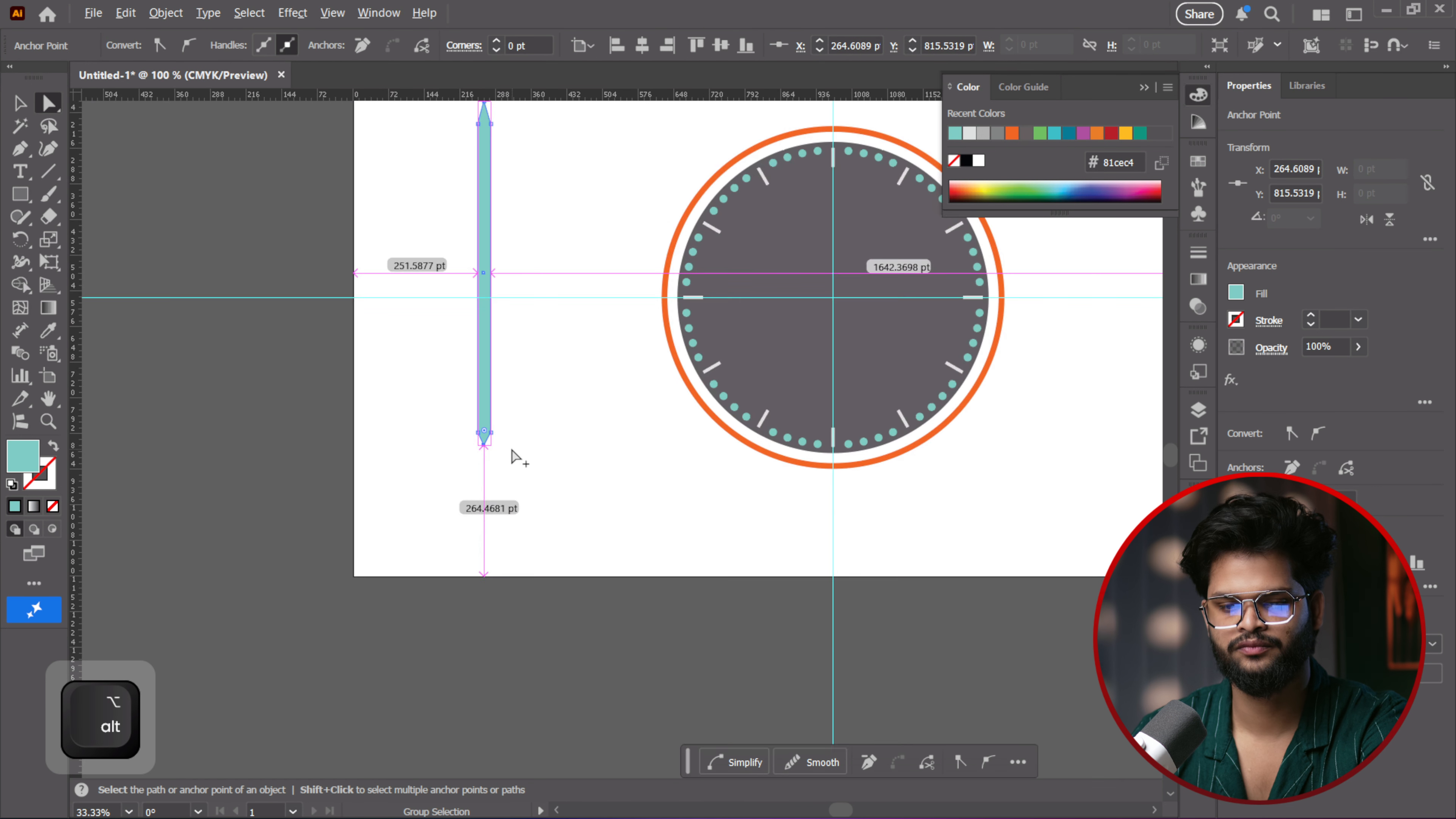
alt+scroll(512, 456, down, 1)
drag(494, 228, 479, 277)
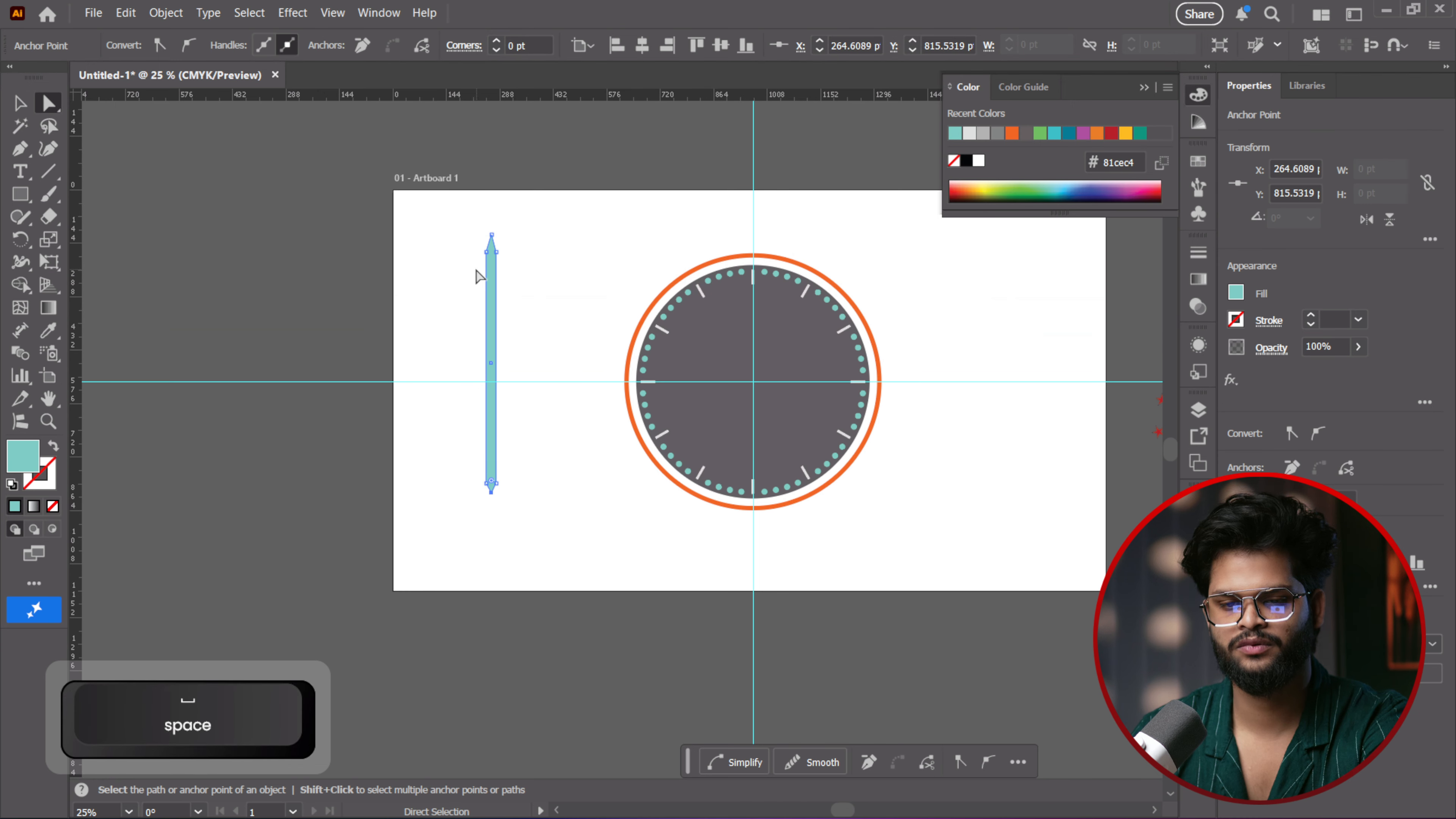
alt+scroll(477, 238, up, 3)
alt+scroll(543, 270, down, 2)
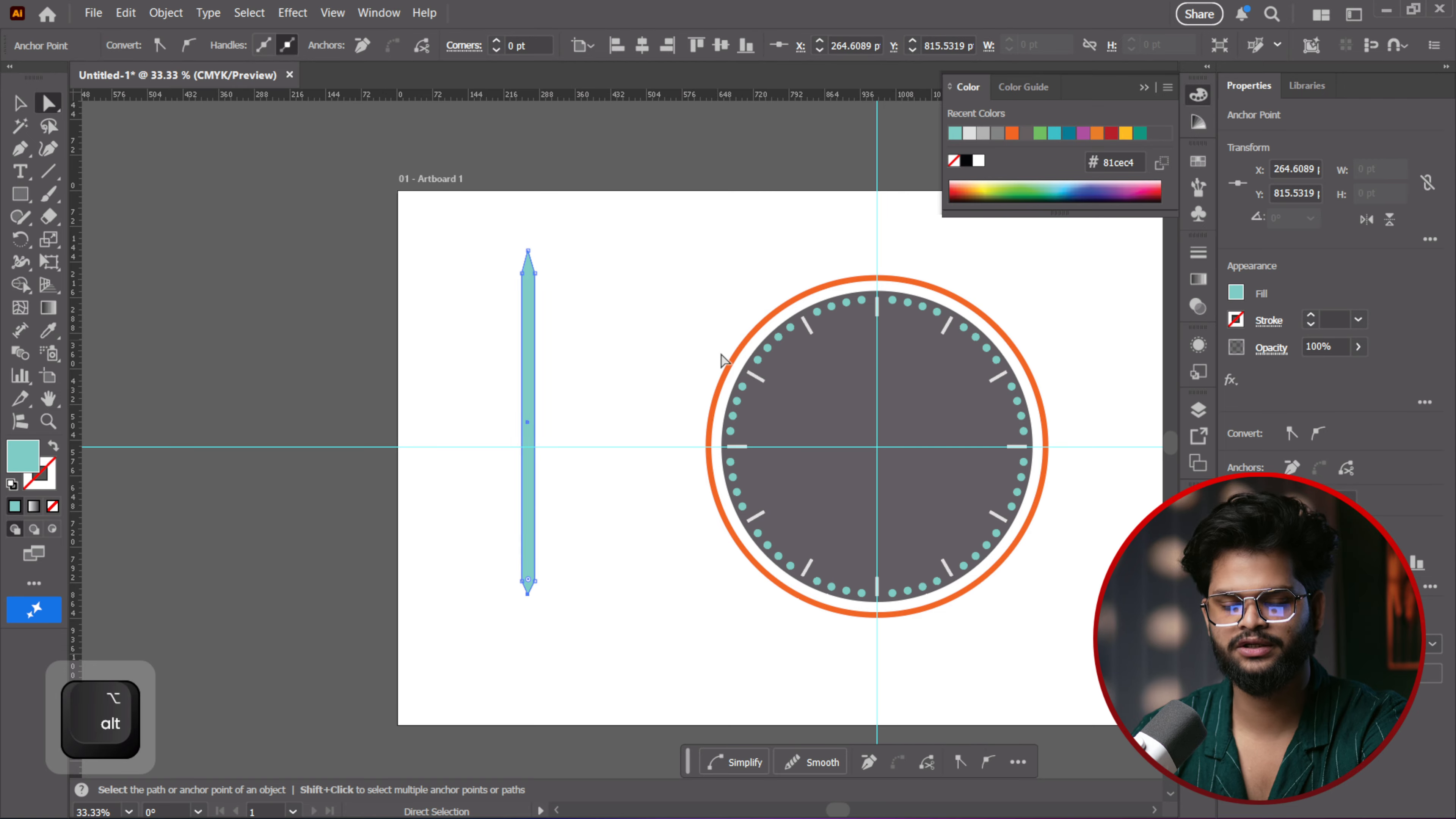
Taper the teal hand by shifting its corner anchor points, making its lower end about 38 pt wide
alt+scroll(611, 319, up, 2)
drag(430, 231, 449, 230)
click(610, 281)
scroll(562, 416, down, 2)
scroll(562, 416, up, 1)
scroll(560, 415, down, 3)
scroll(560, 416, down, 2)
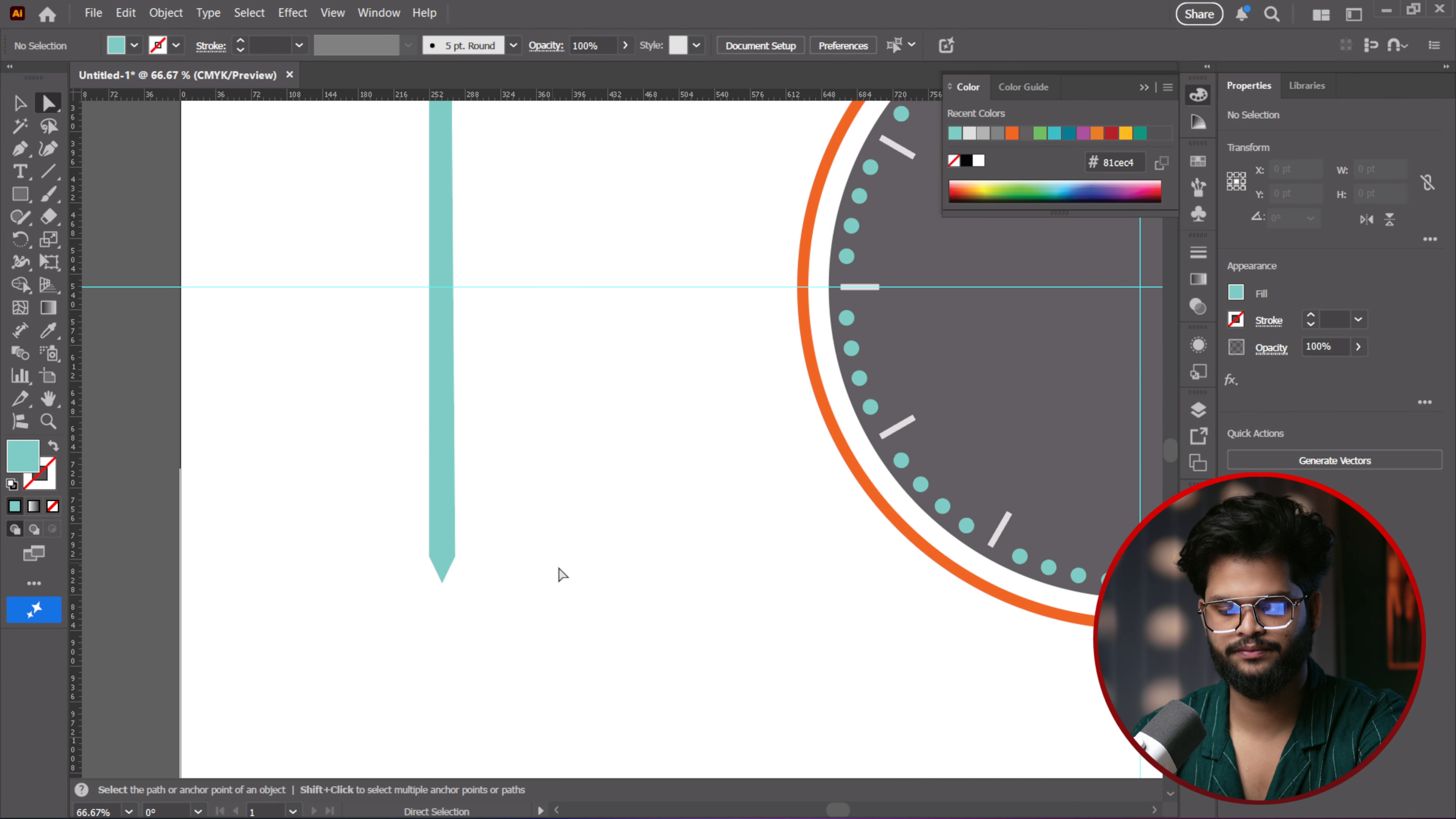
click(454, 560)
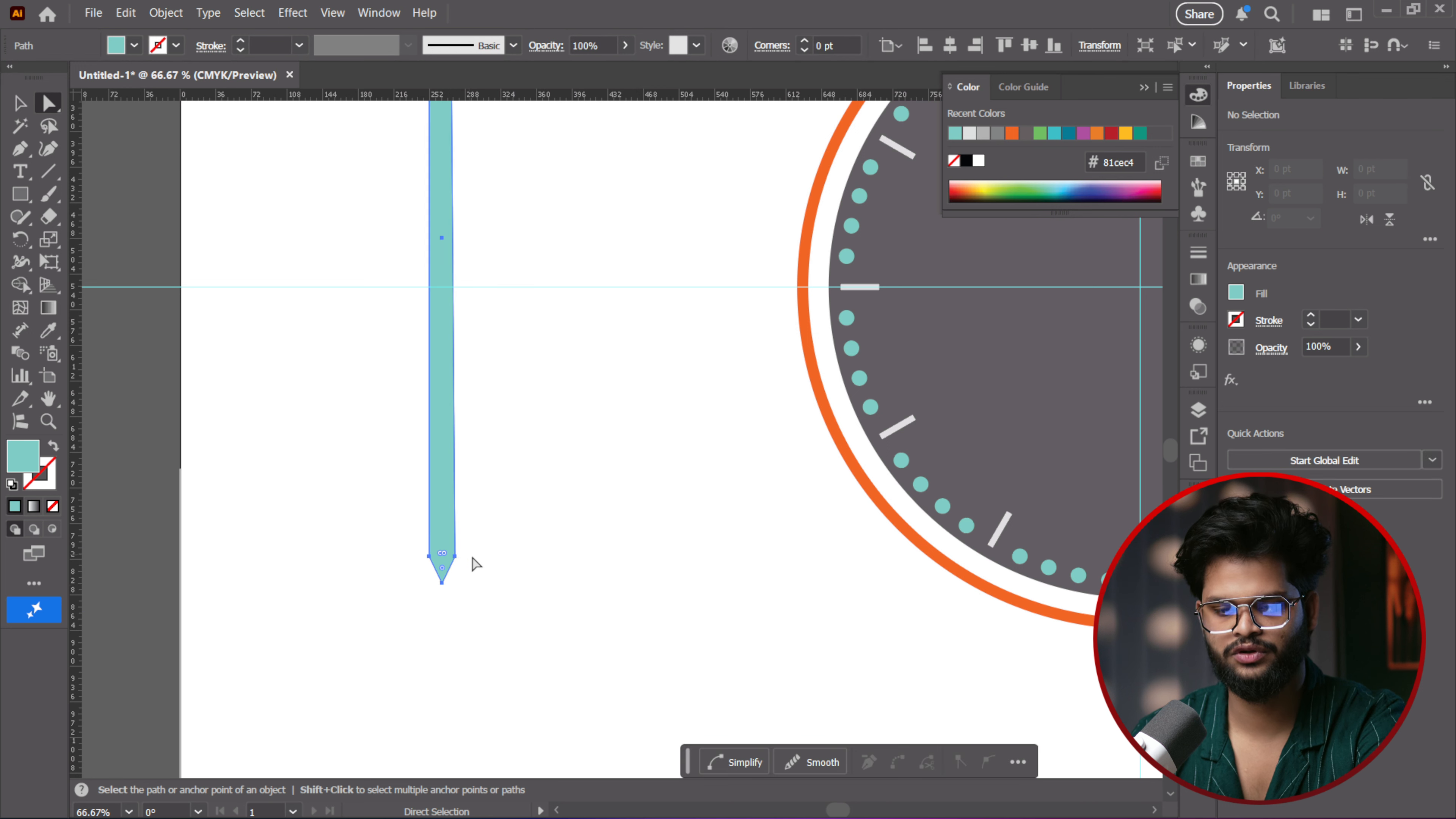
drag(455, 556, 426, 554)
click(528, 530)
scroll(523, 526, down, 4)
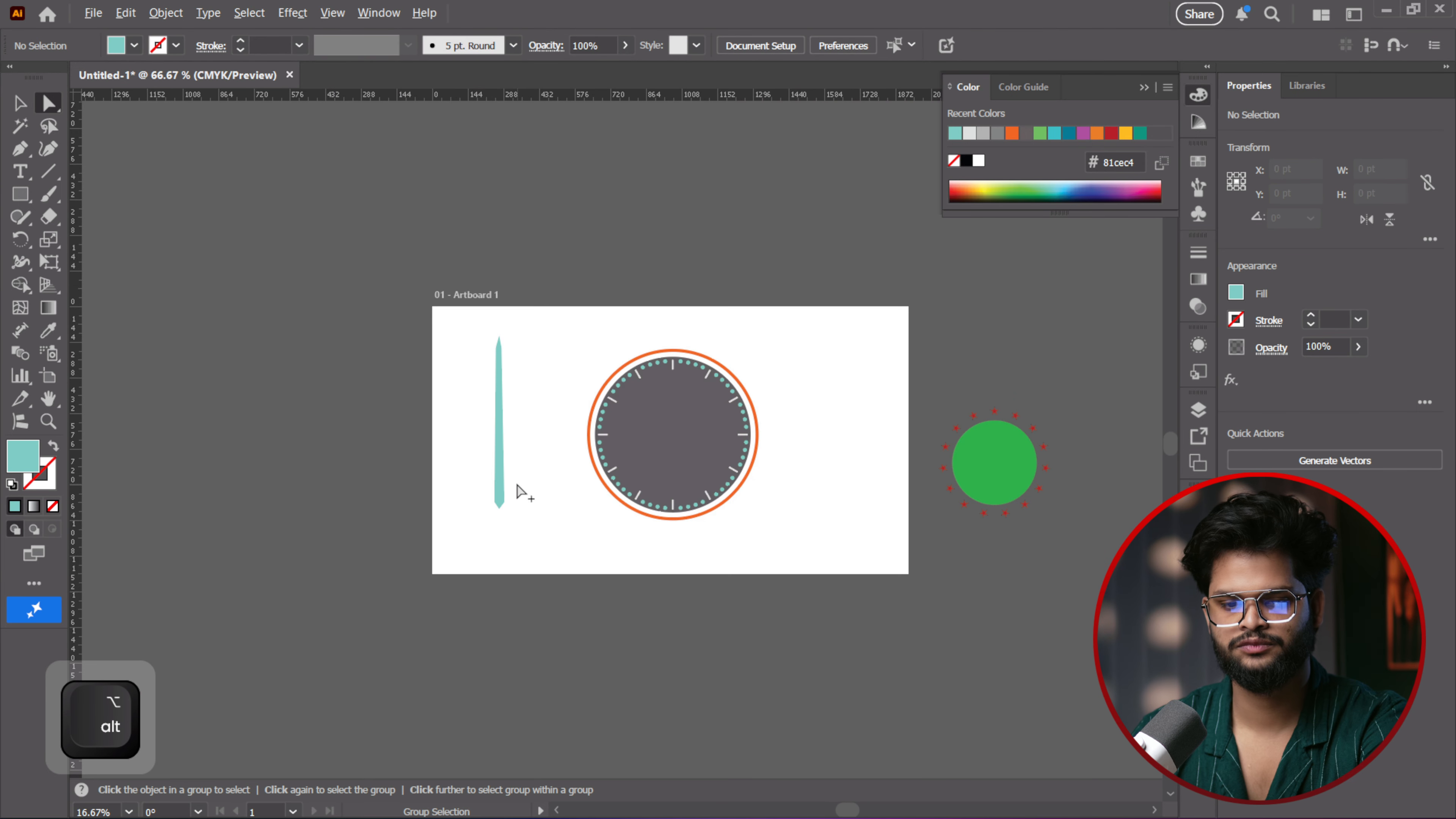
scroll(527, 418, up, 3)
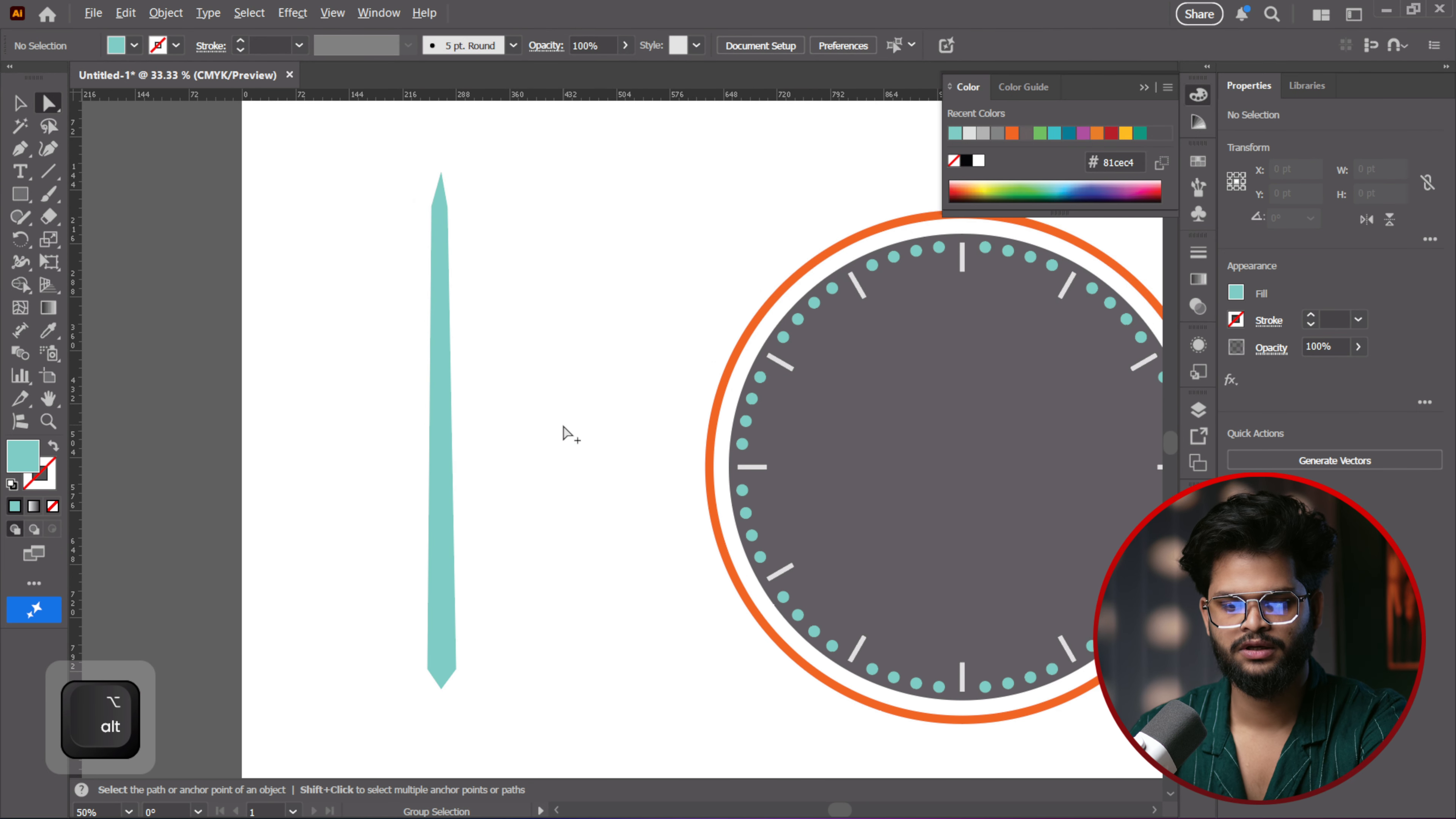
Draw a narrow vertical rectangle about 14 pt wide and 252 pt high over the lower half of the teal hand
drag(502, 599, 542, 458)
click(20, 194)
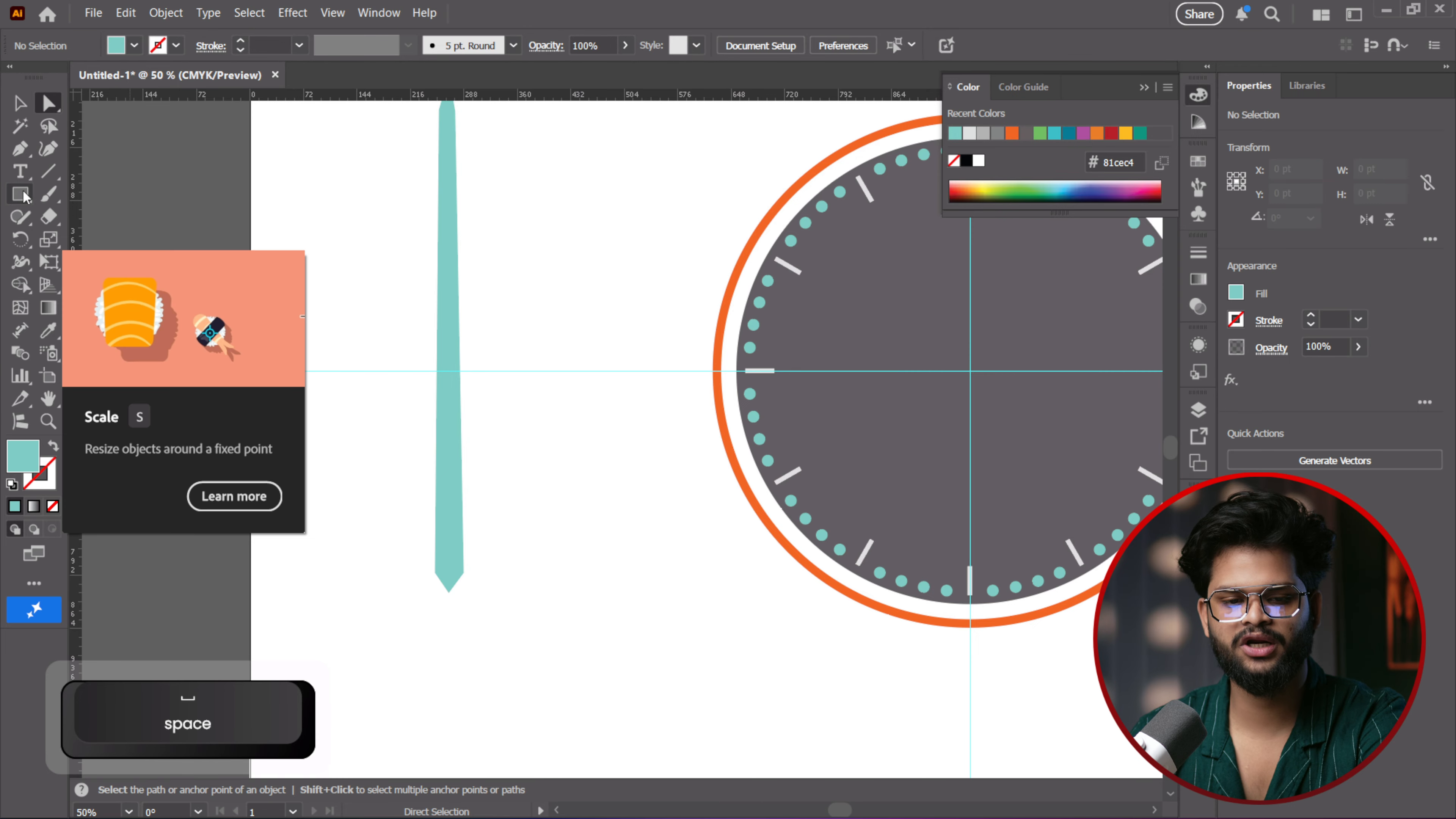
drag(441, 308, 451, 495)
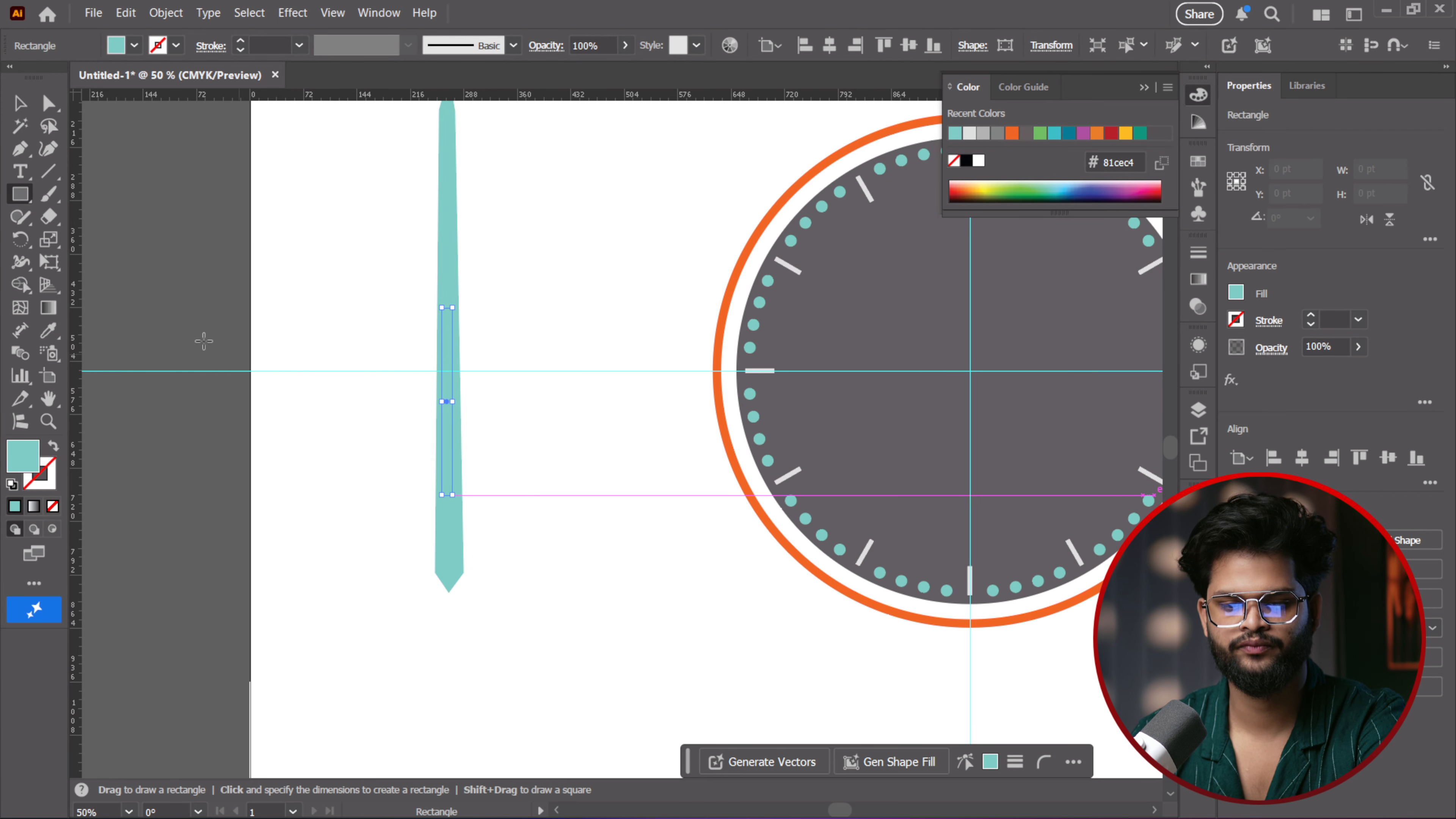
key(a)
key(m)
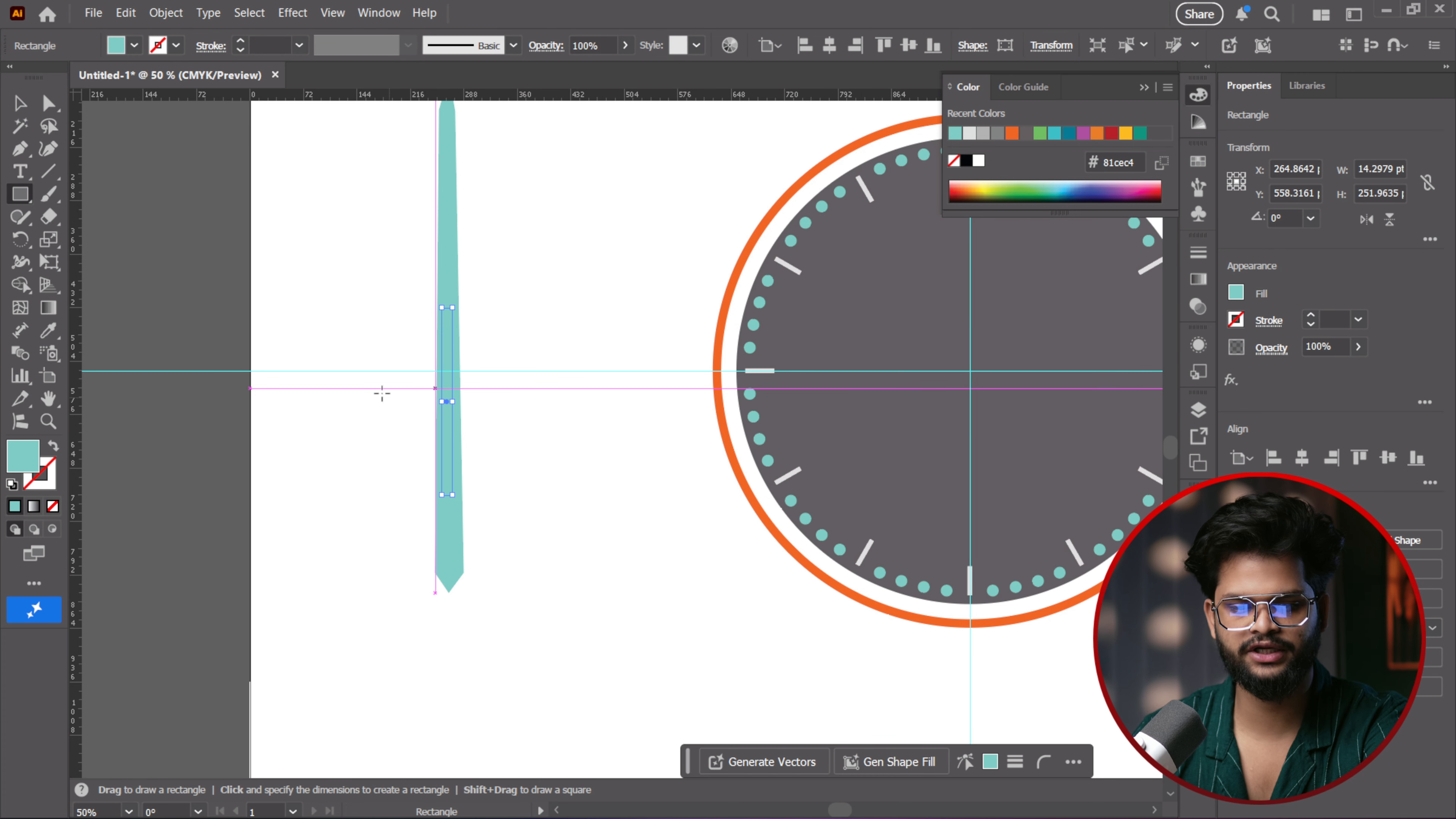
key(a)
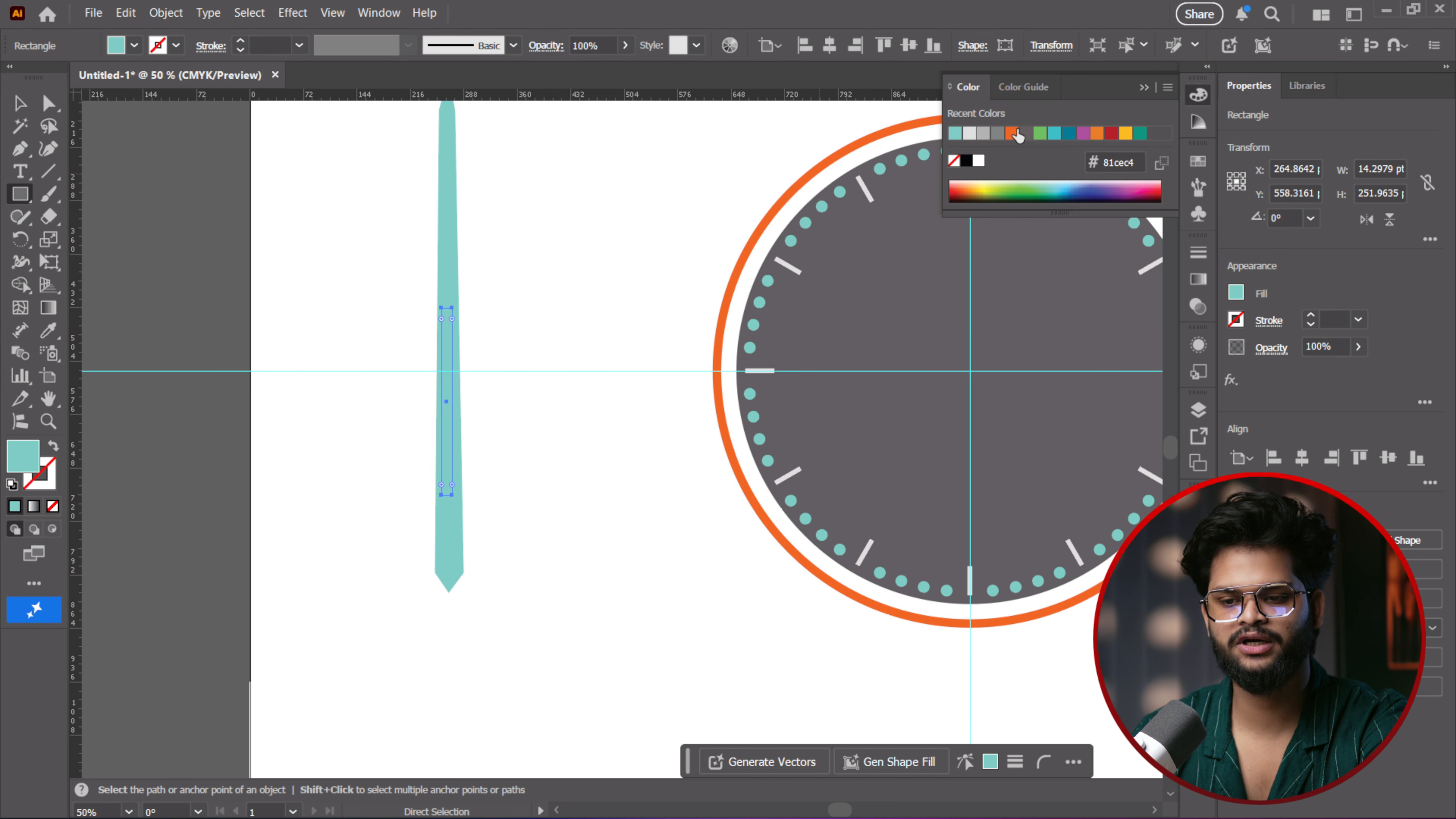
key(m)
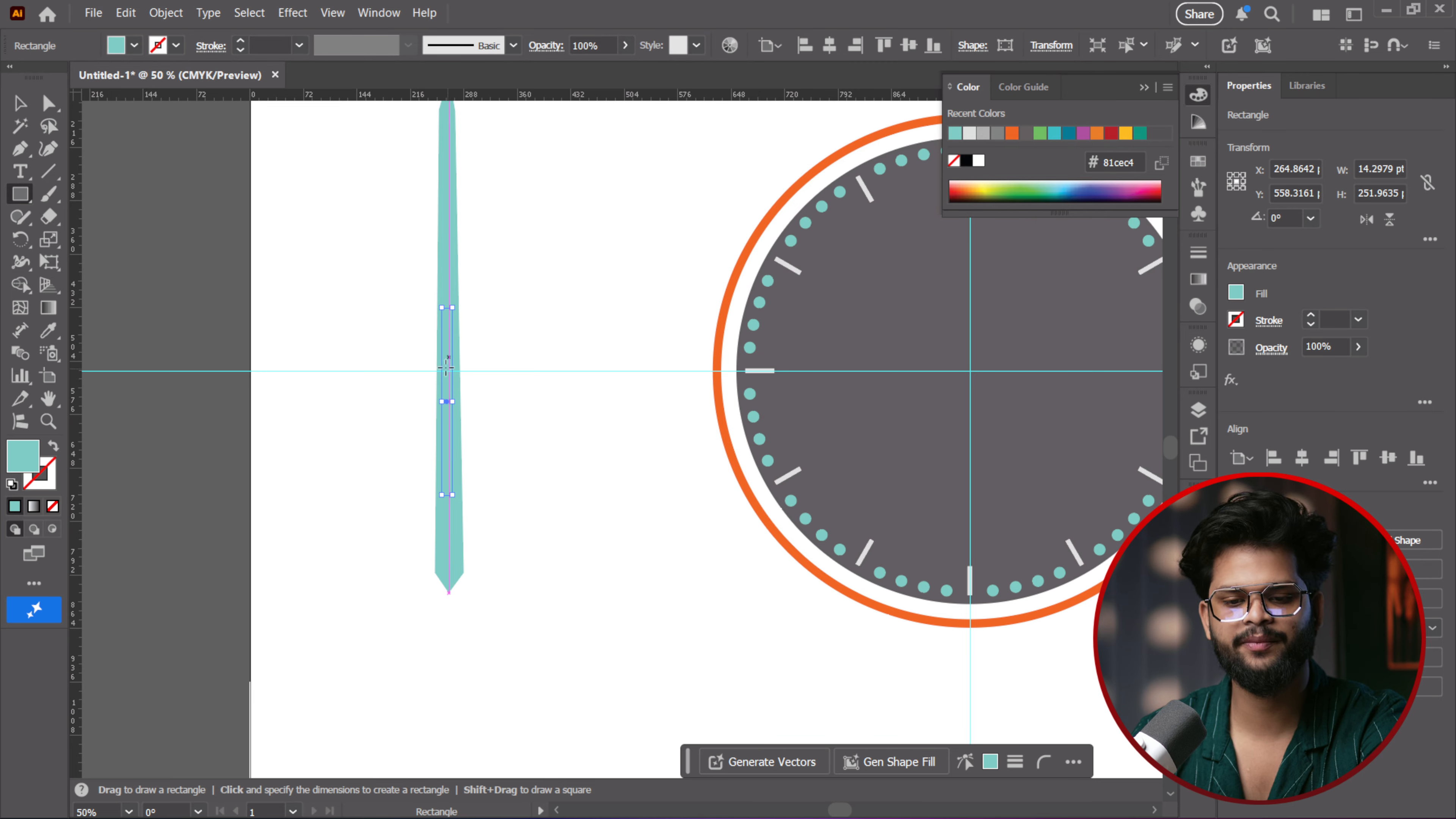
key(ctrl)
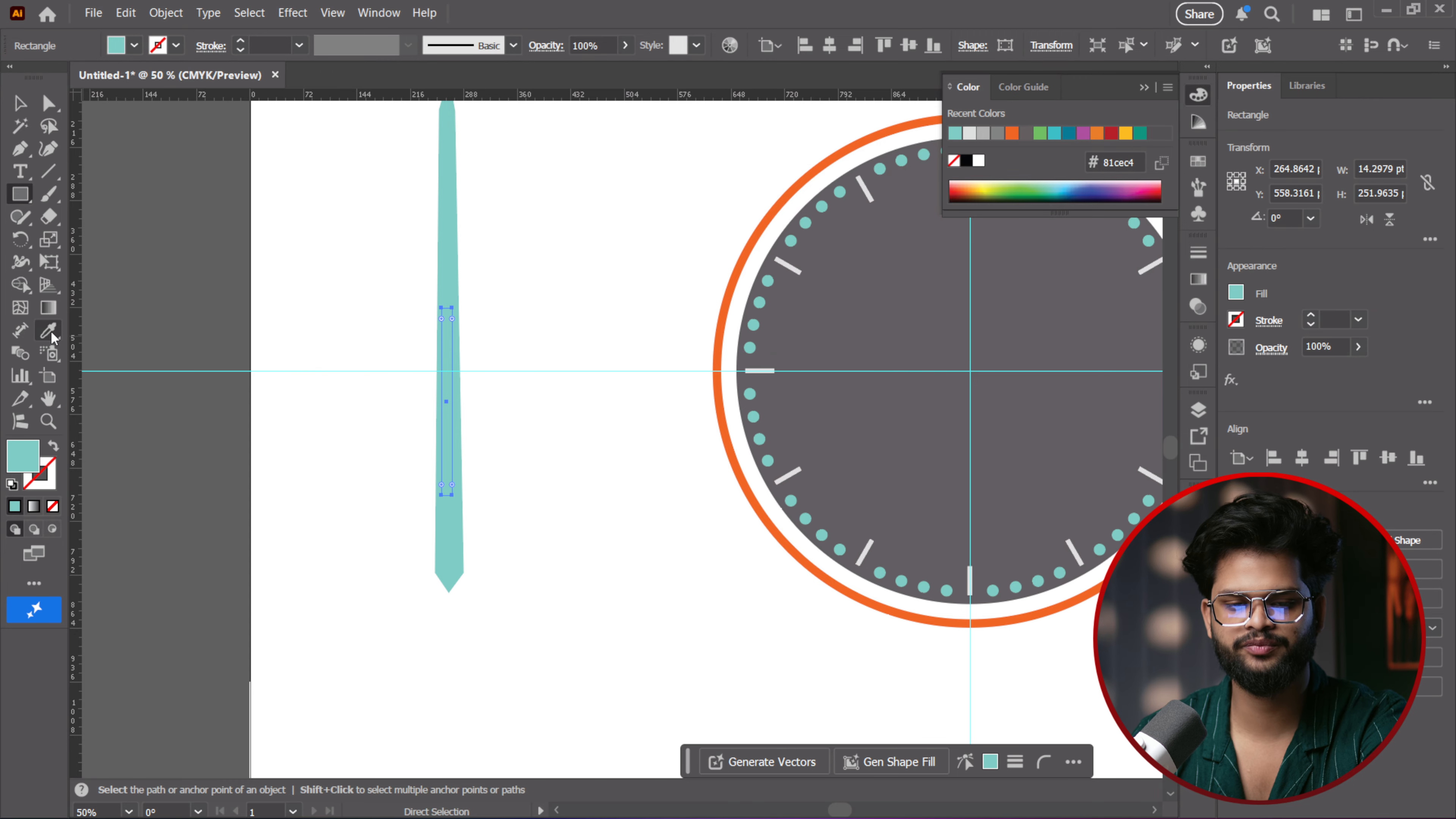
Fill the narrow rectangle with the hour bars' light grey #e0e0e0 using the Eyedropper
click(50, 332)
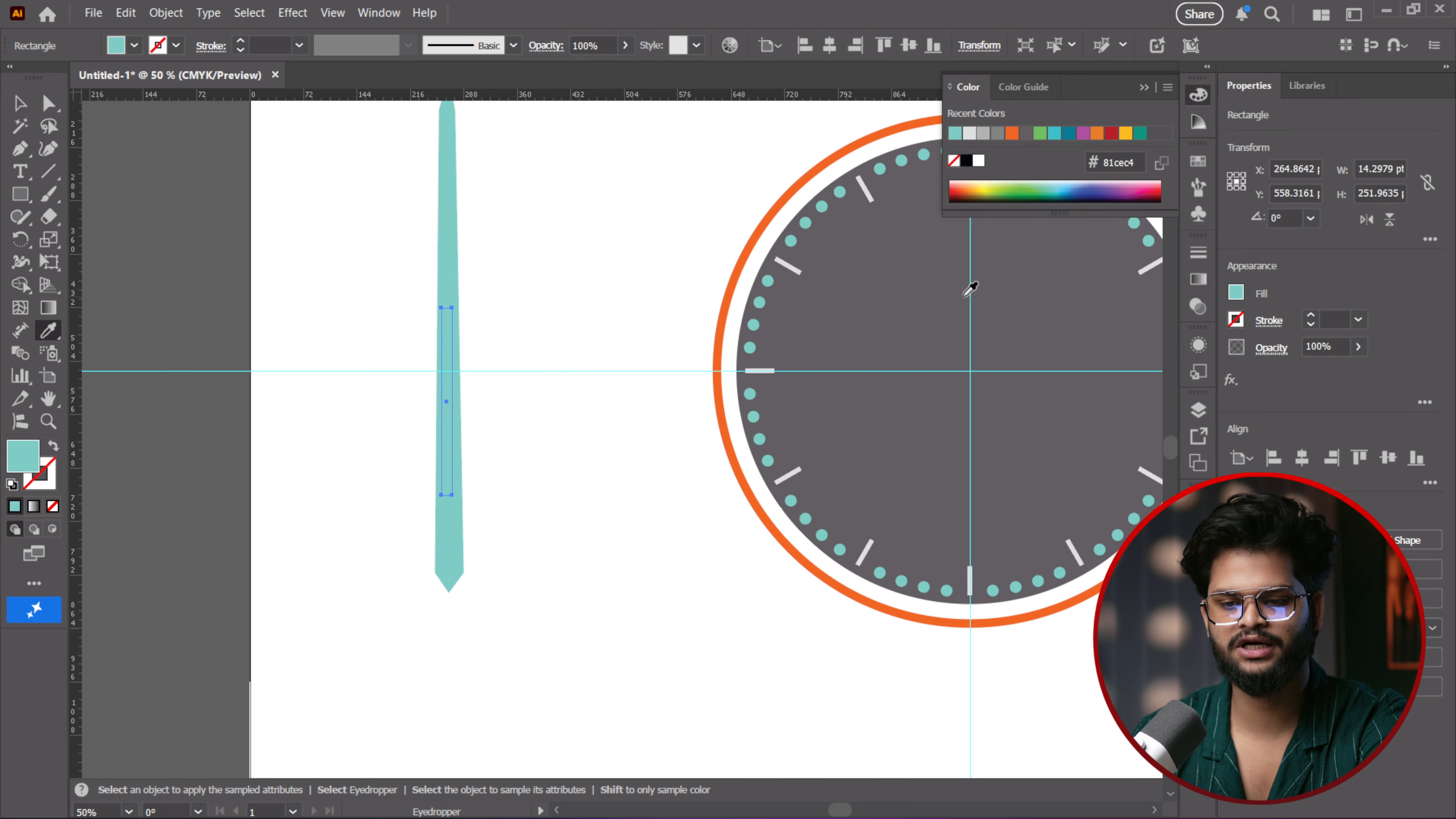
click(894, 305)
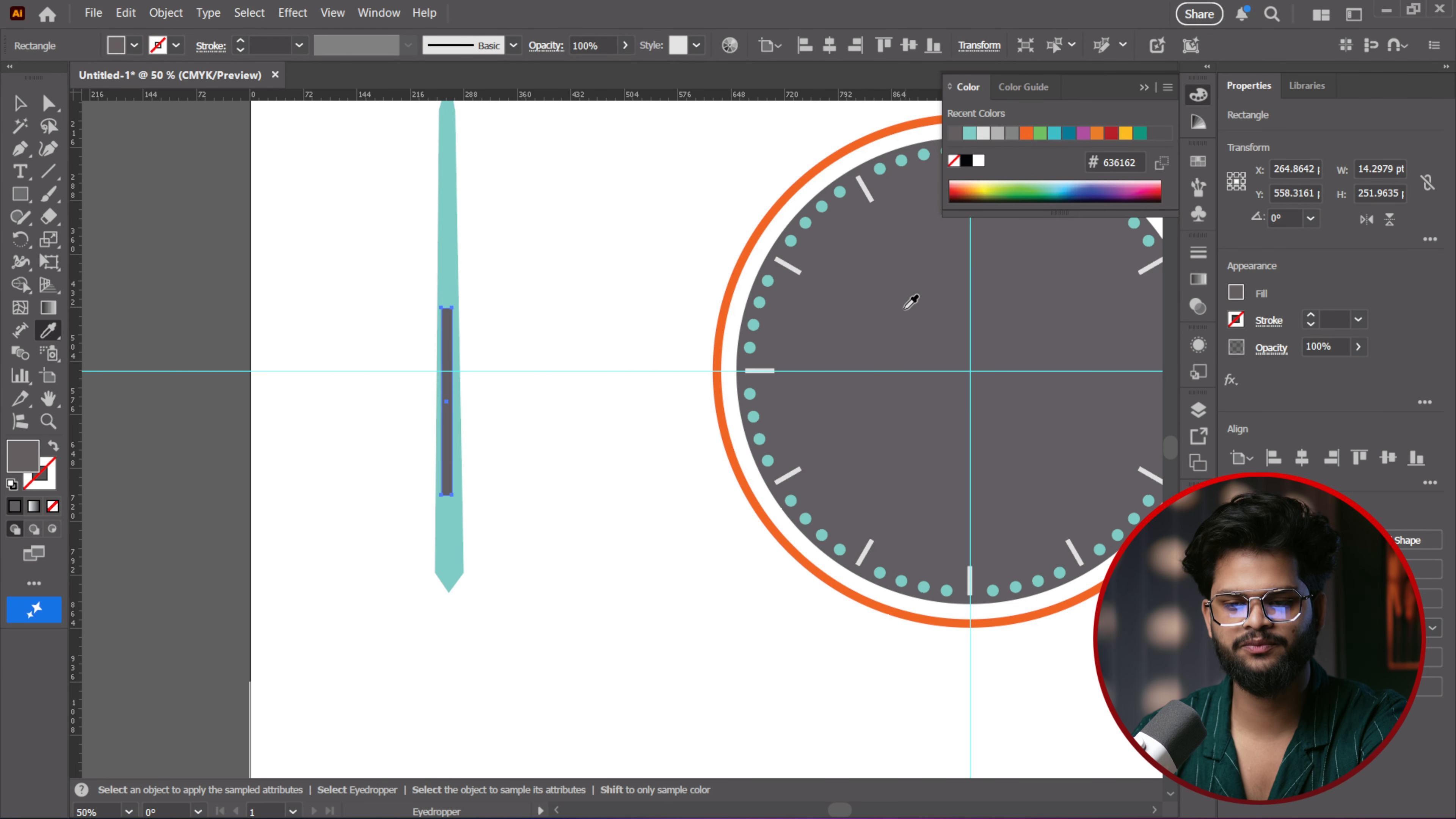
scroll(501, 383, up, 2)
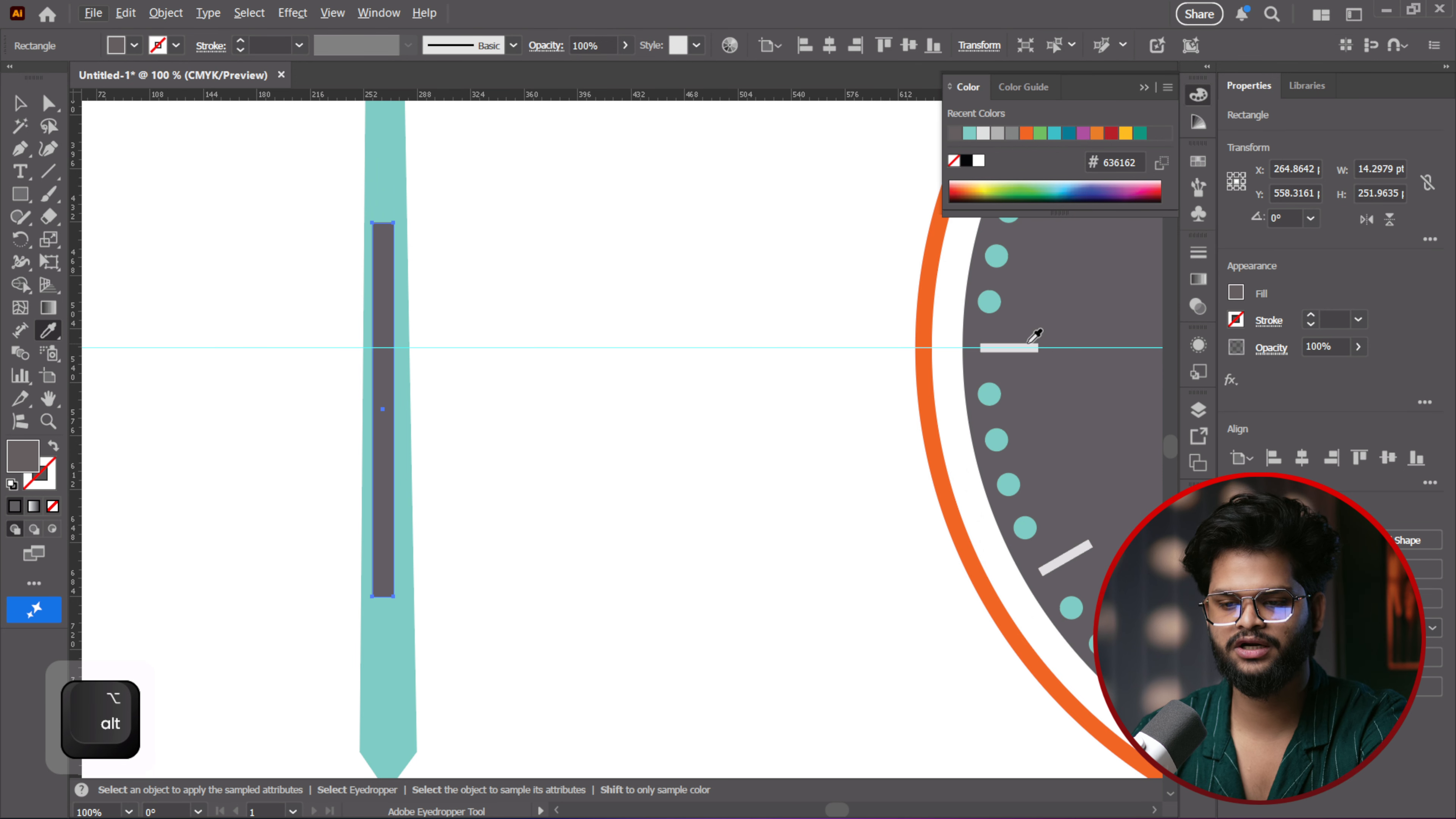
click(1086, 545)
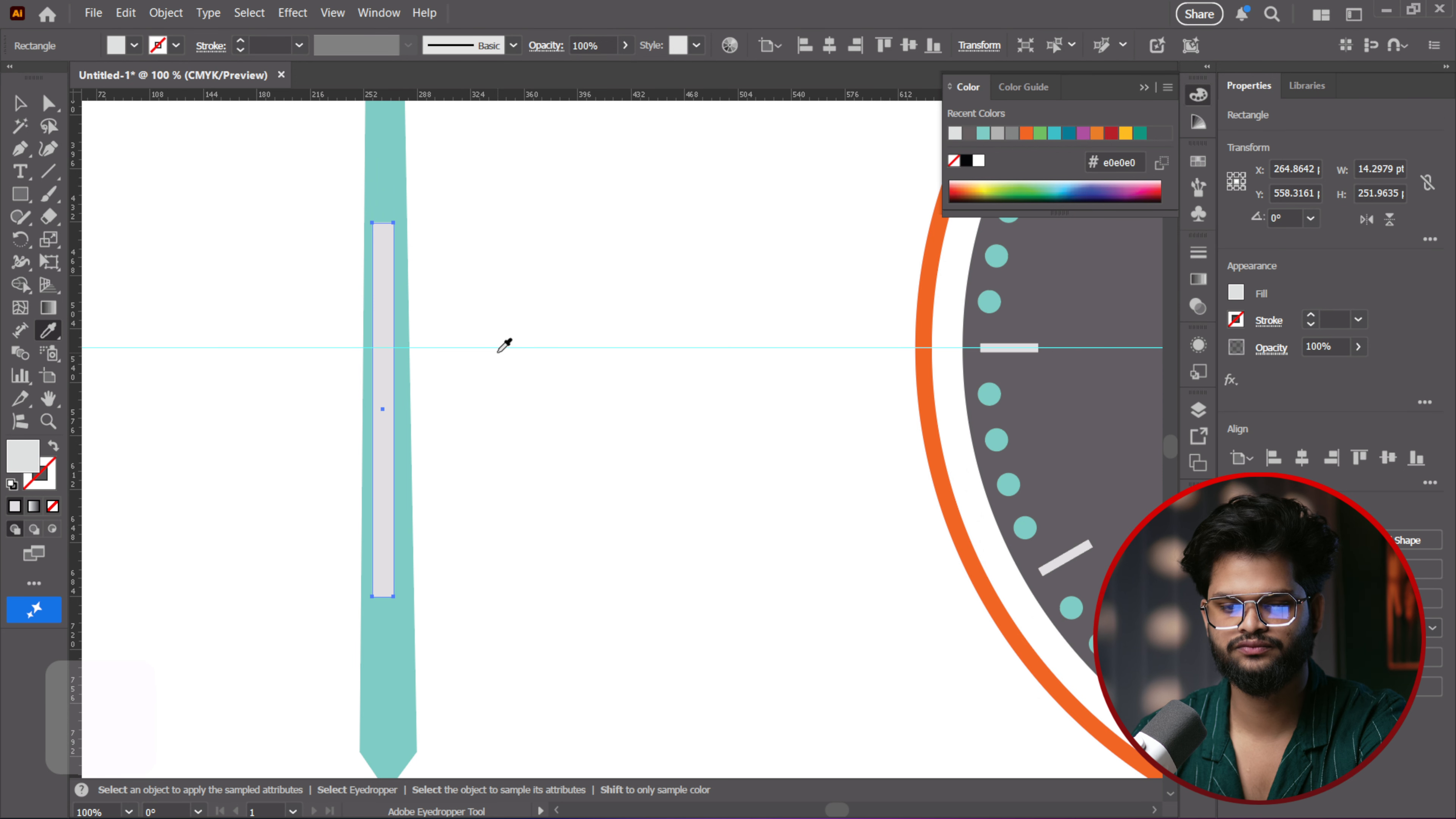
Move the light grey bar slightly so that it sits centred across the width of the teal hand
click(19, 103)
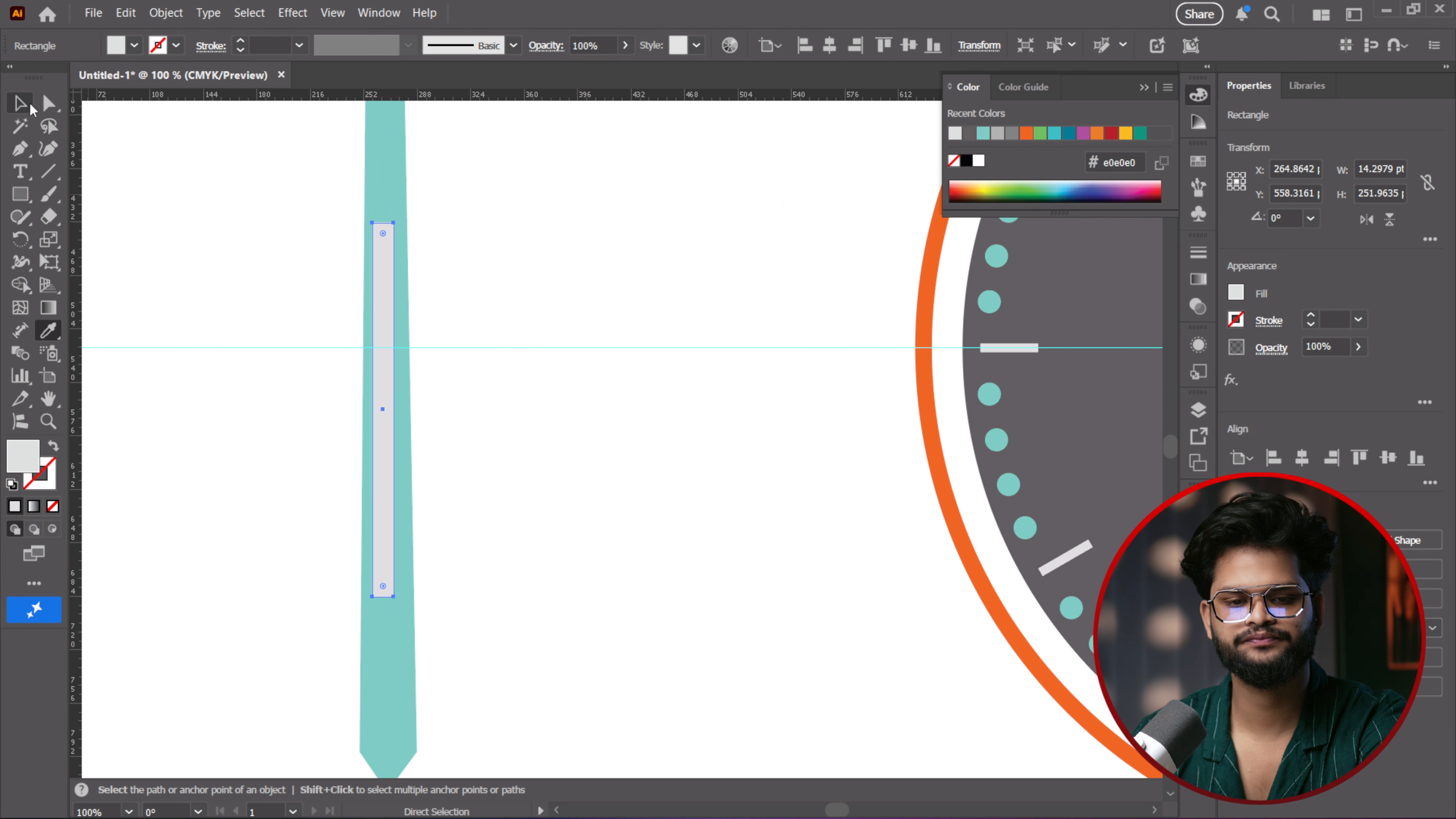
click(544, 401)
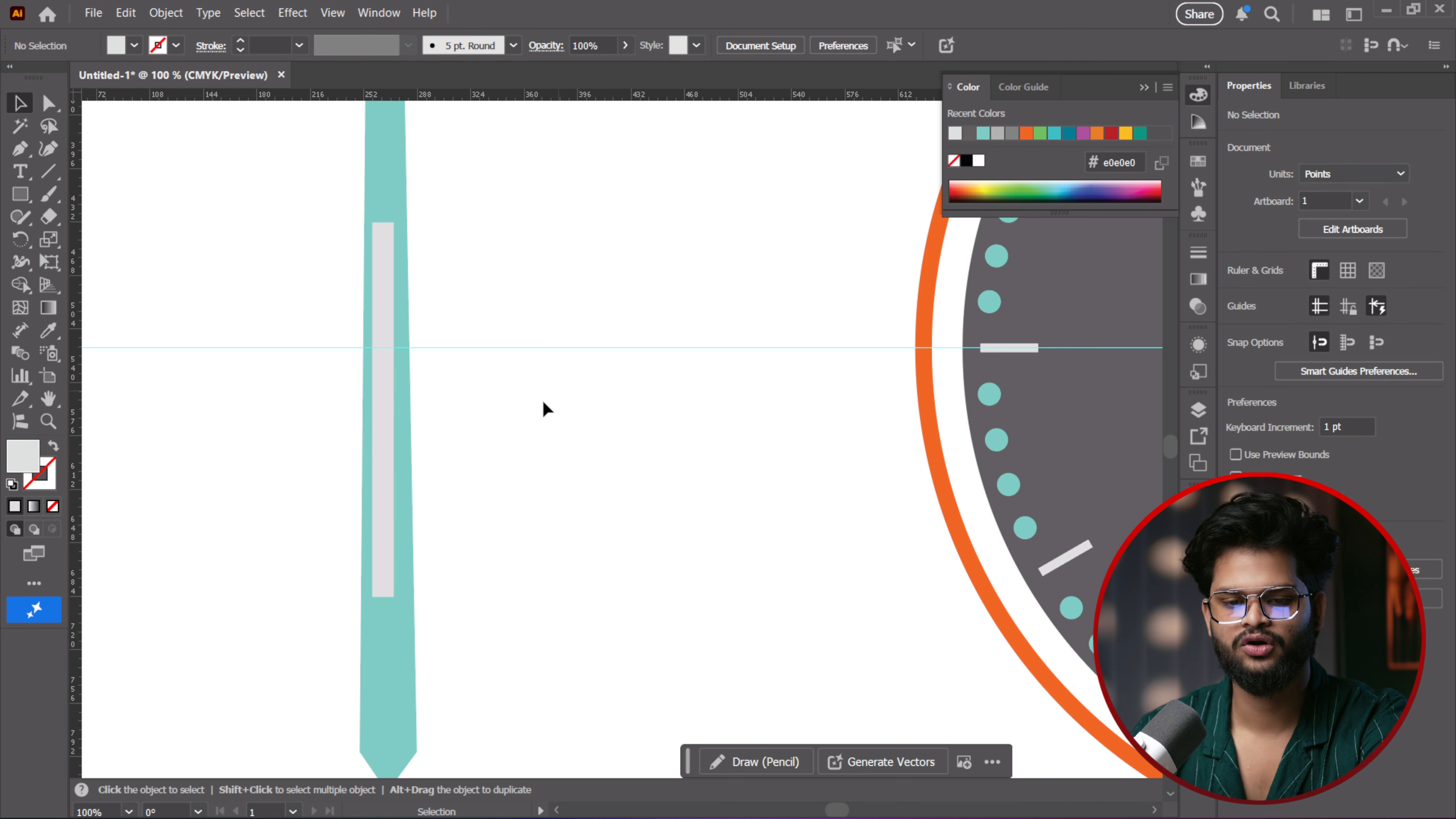
drag(380, 427, 393, 413)
click(630, 346)
click(530, 310)
Move the anchor point at the right shoulder of the hand's upper tip slightly outward to balance the taper
scroll(520, 341, down, 4)
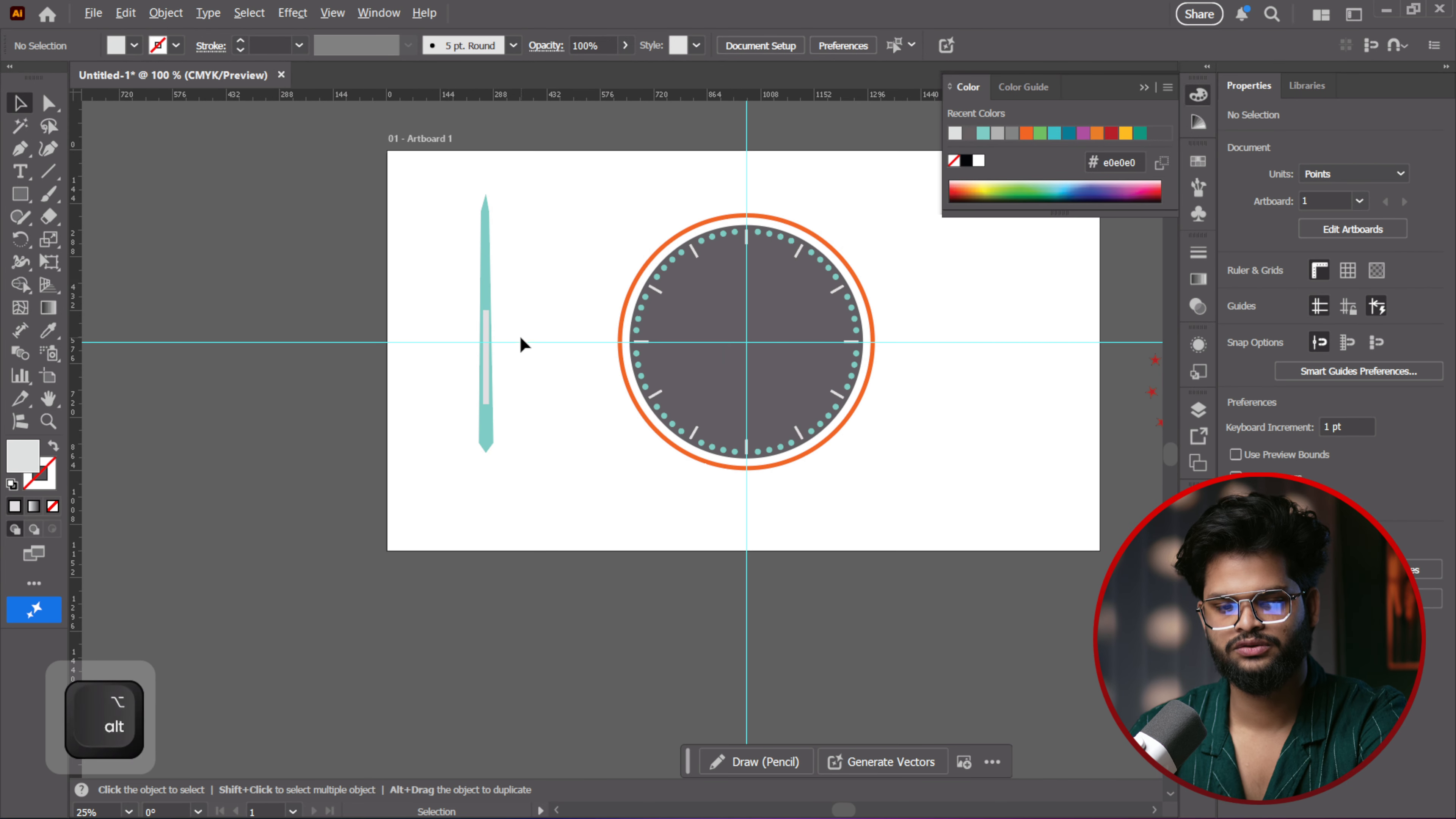
scroll(448, 279, up, 2)
scroll(449, 277, up, 1)
scroll(449, 277, down, 1)
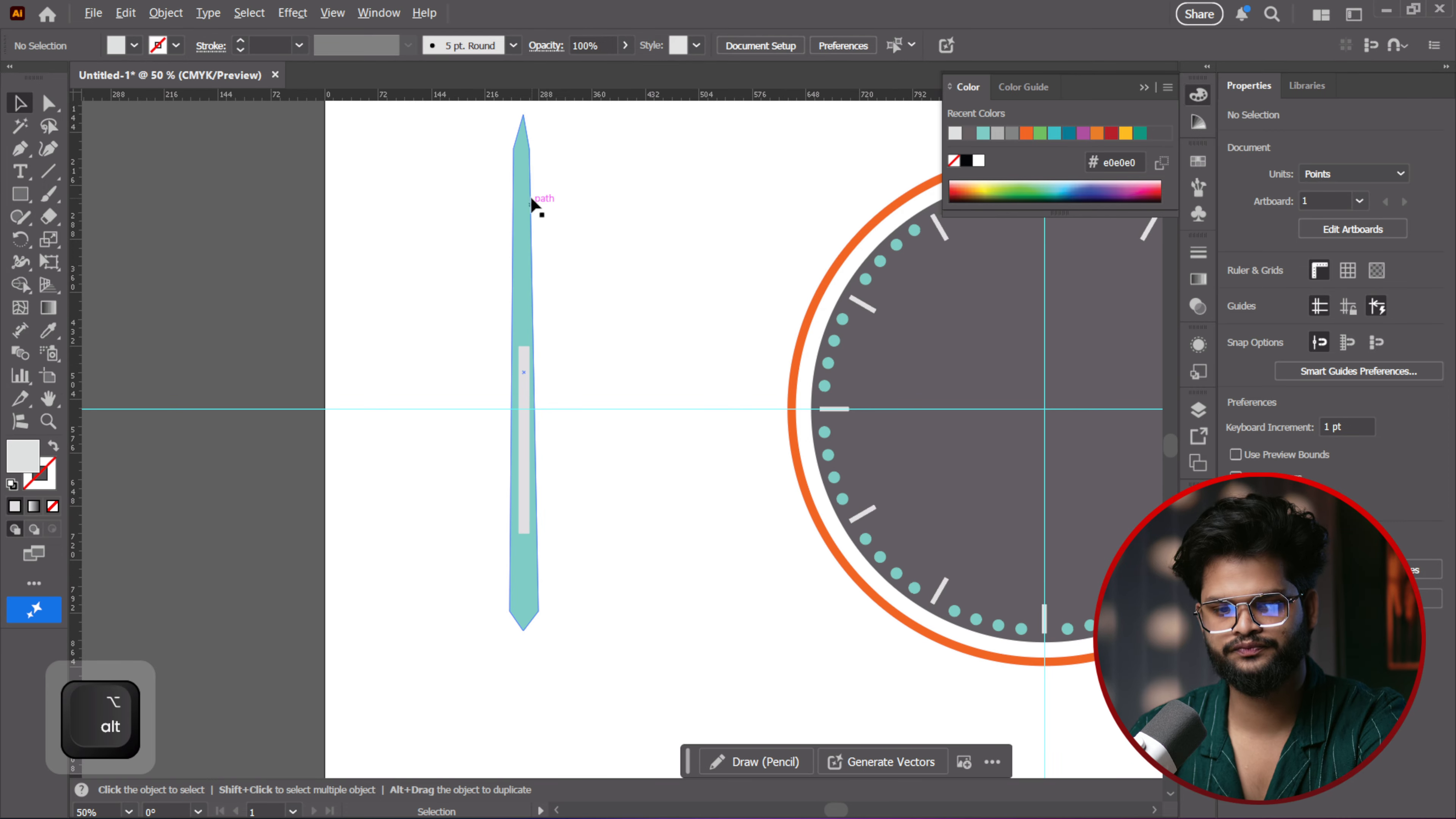
click(520, 174)
scroll(571, 163, up, 2)
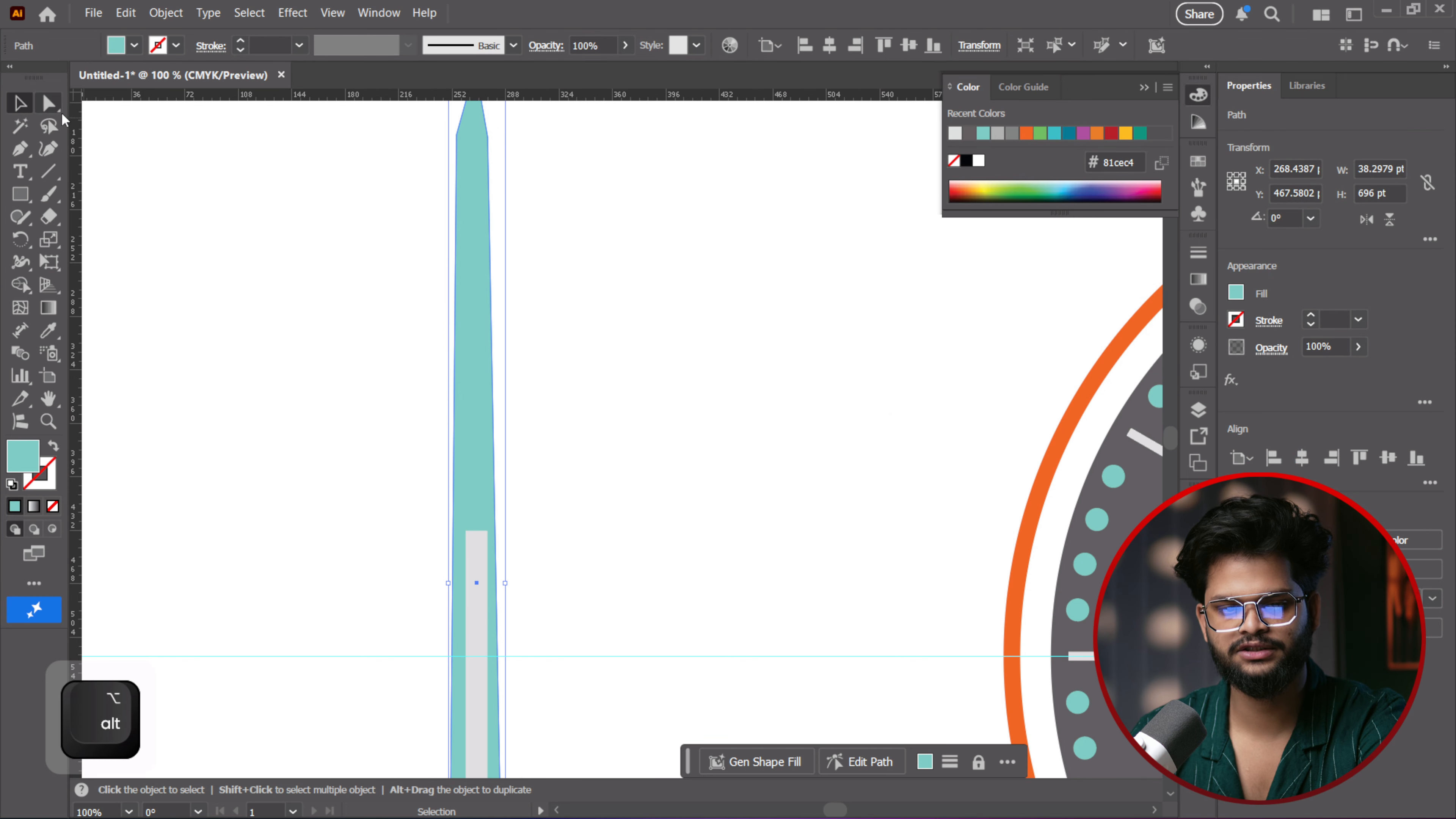
click(48, 103)
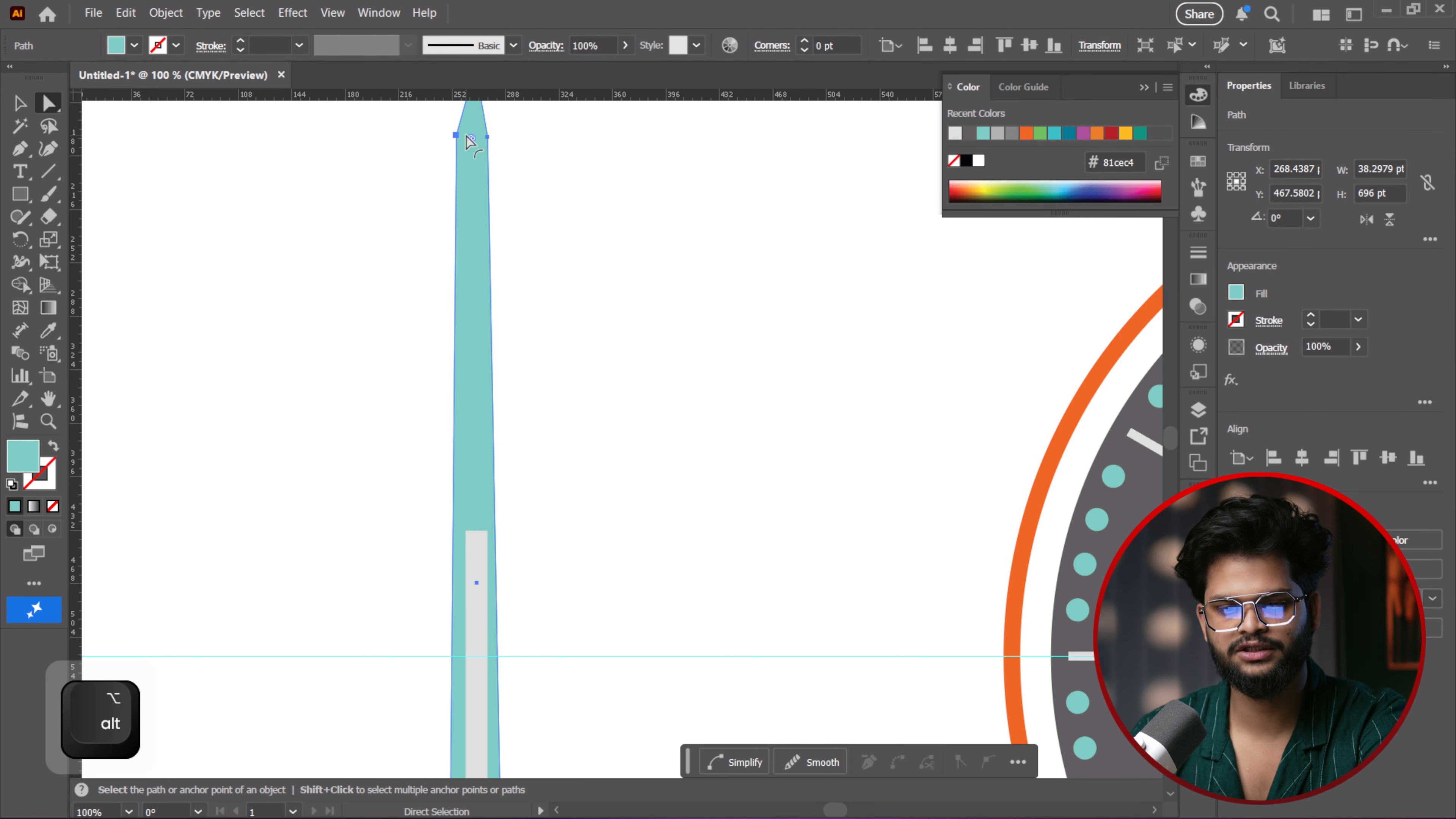
click(488, 138)
drag(489, 139, 498, 138)
scroll(585, 266, down, 4)
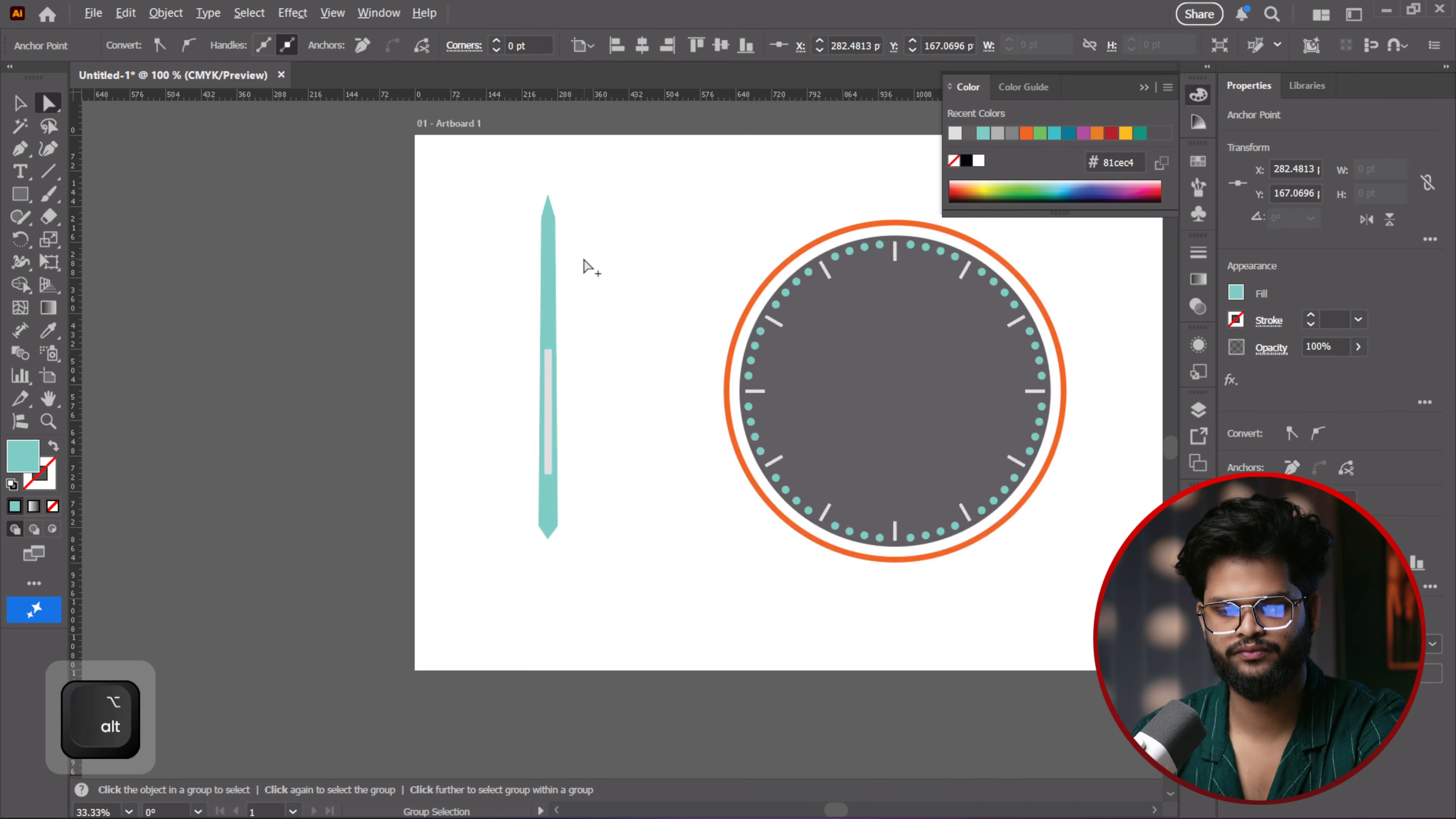
Draw a rectangle about 83 pt wide and 92 pt high over the hand's lower end, filled with the dial's dark grey #636162
scroll(617, 302, up, 2)
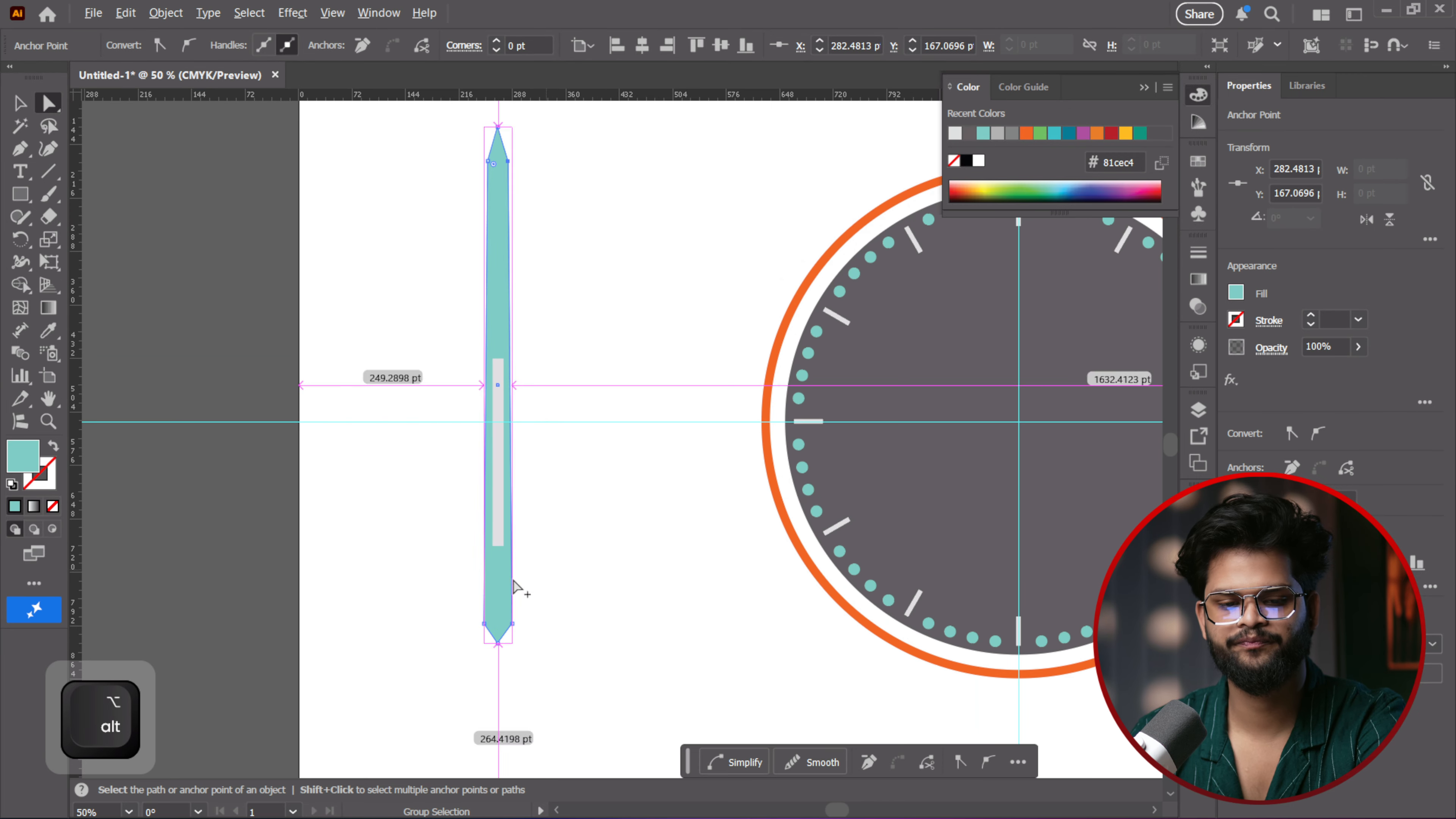
scroll(516, 585, up, 2)
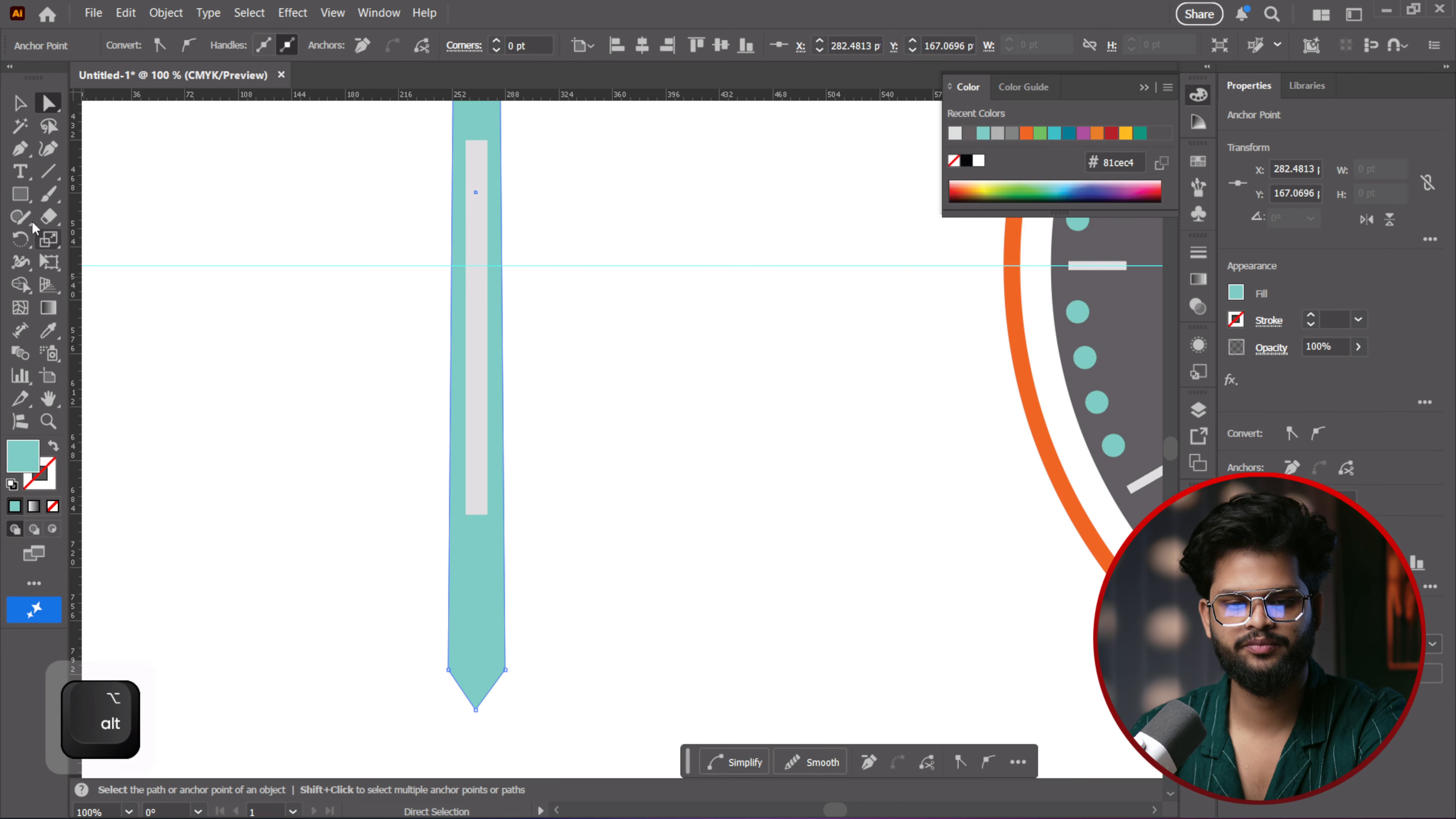
key(m)
drag(418, 589, 538, 726)
click(47, 331)
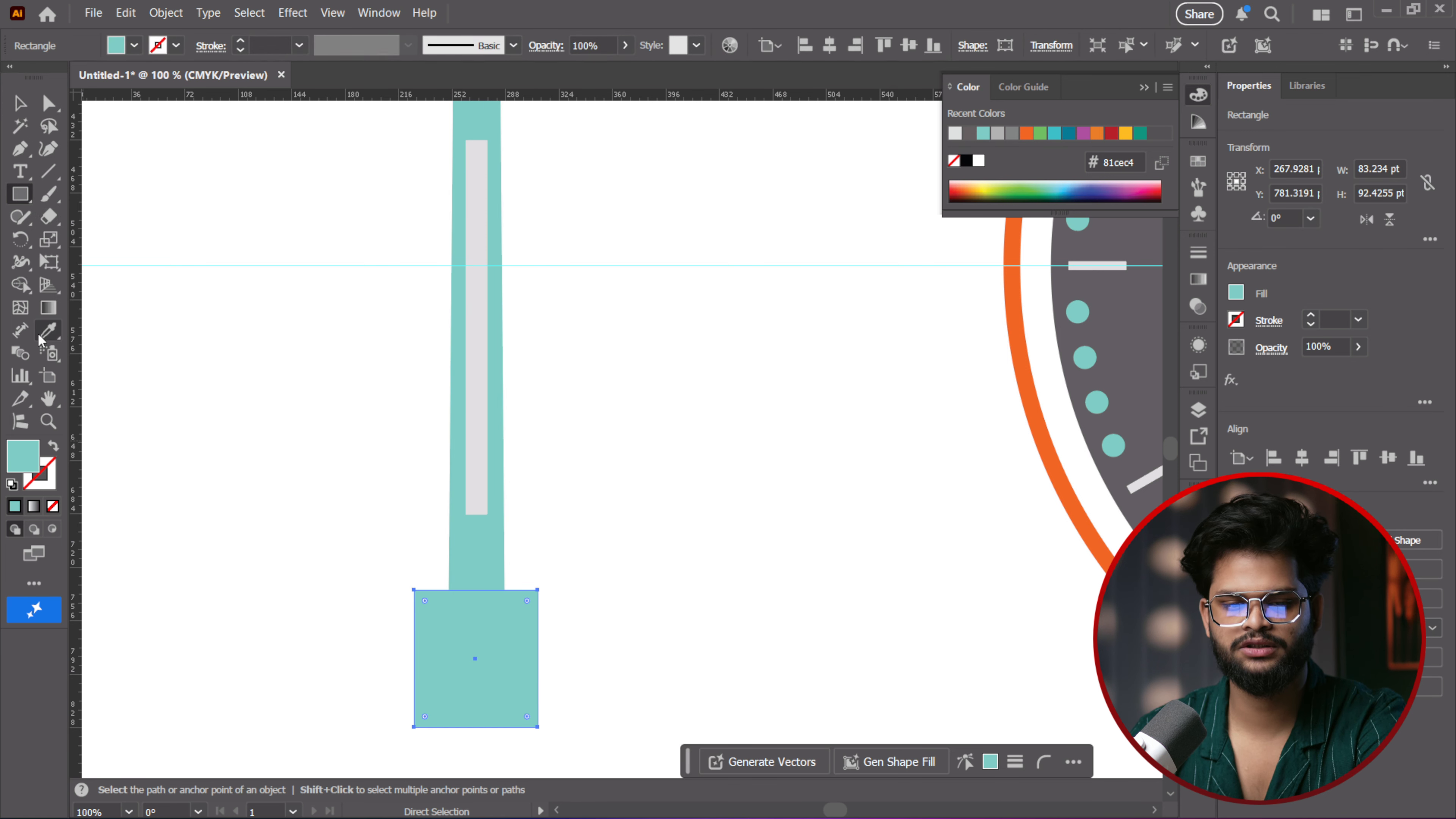
click(1123, 321)
scroll(587, 625, down, 1)
scroll(588, 626, down, 3)
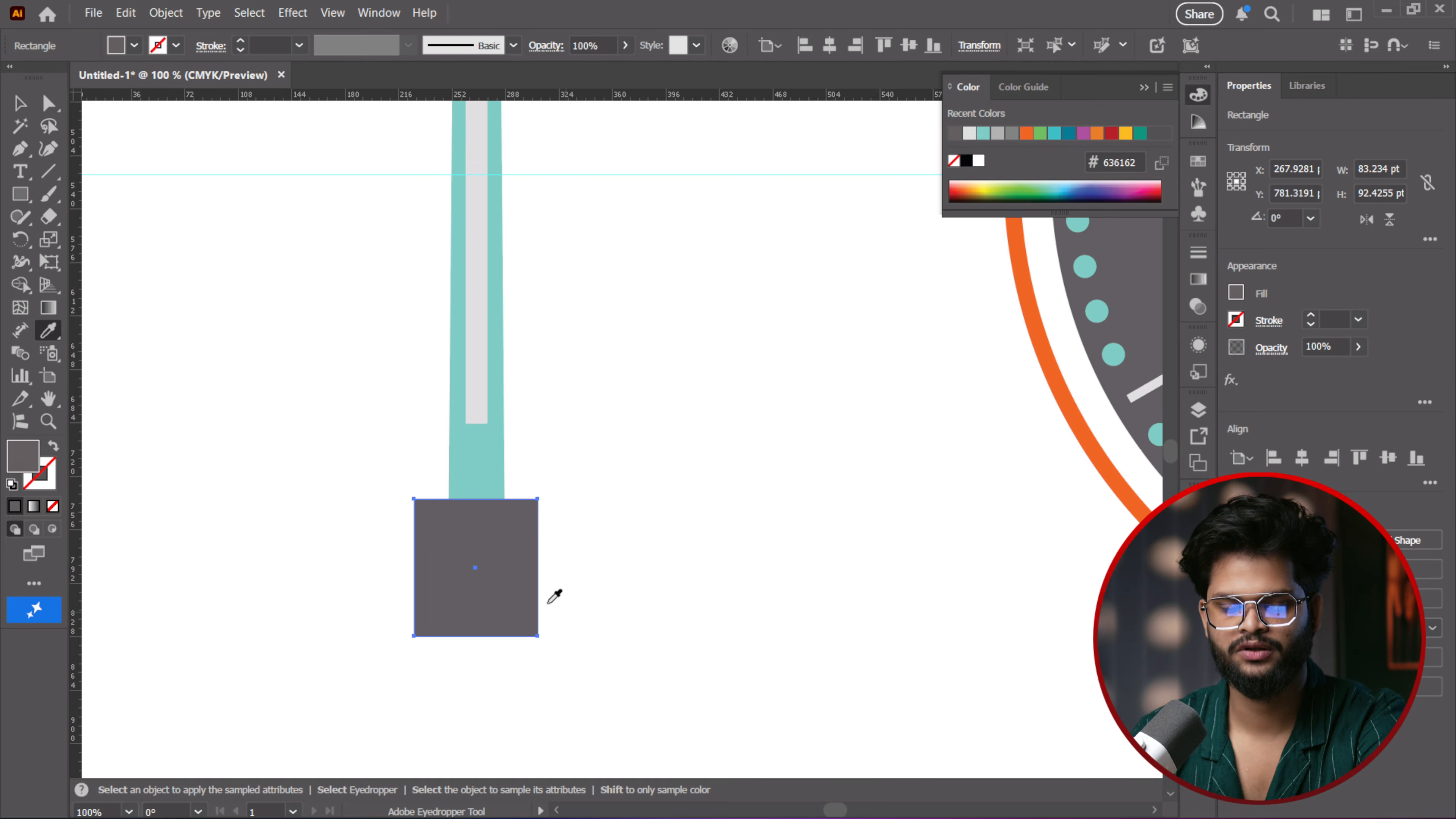
Trim away the parts of the dark rectangle outside the hand with the Shape Builder, leaving a dark pointed end
click(21, 103)
drag(395, 477, 627, 656)
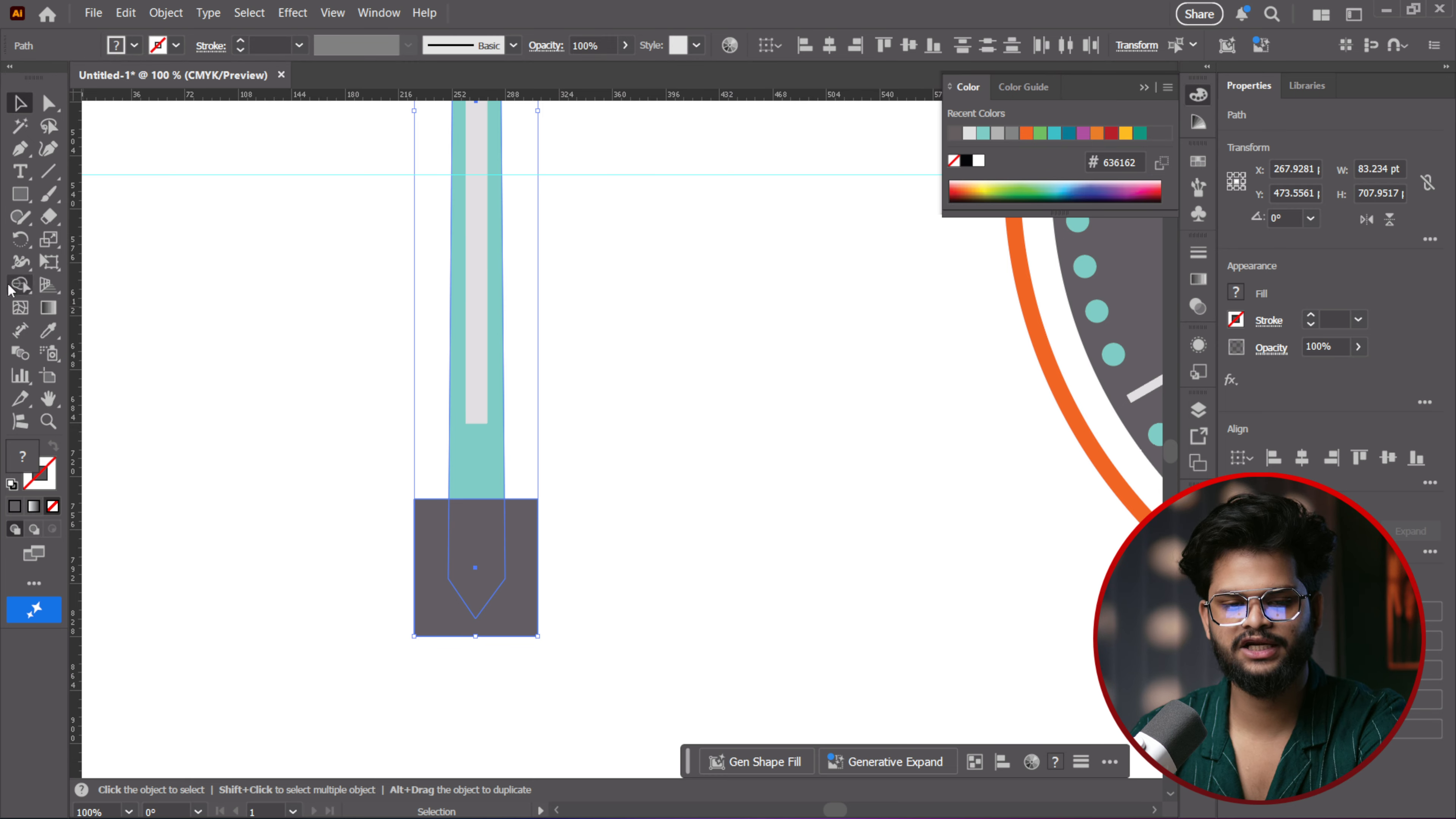
click(19, 285)
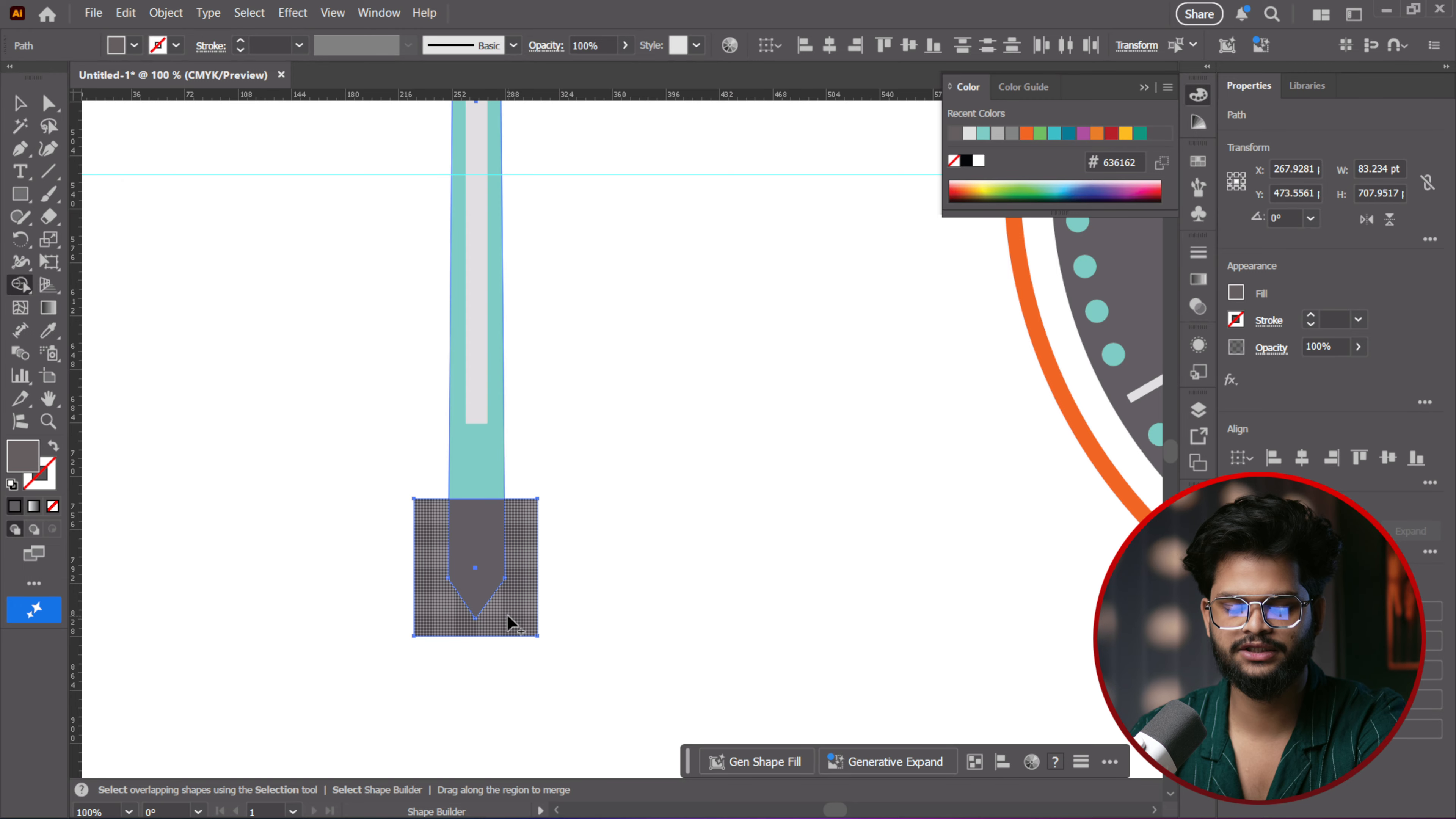
key(ctrl)
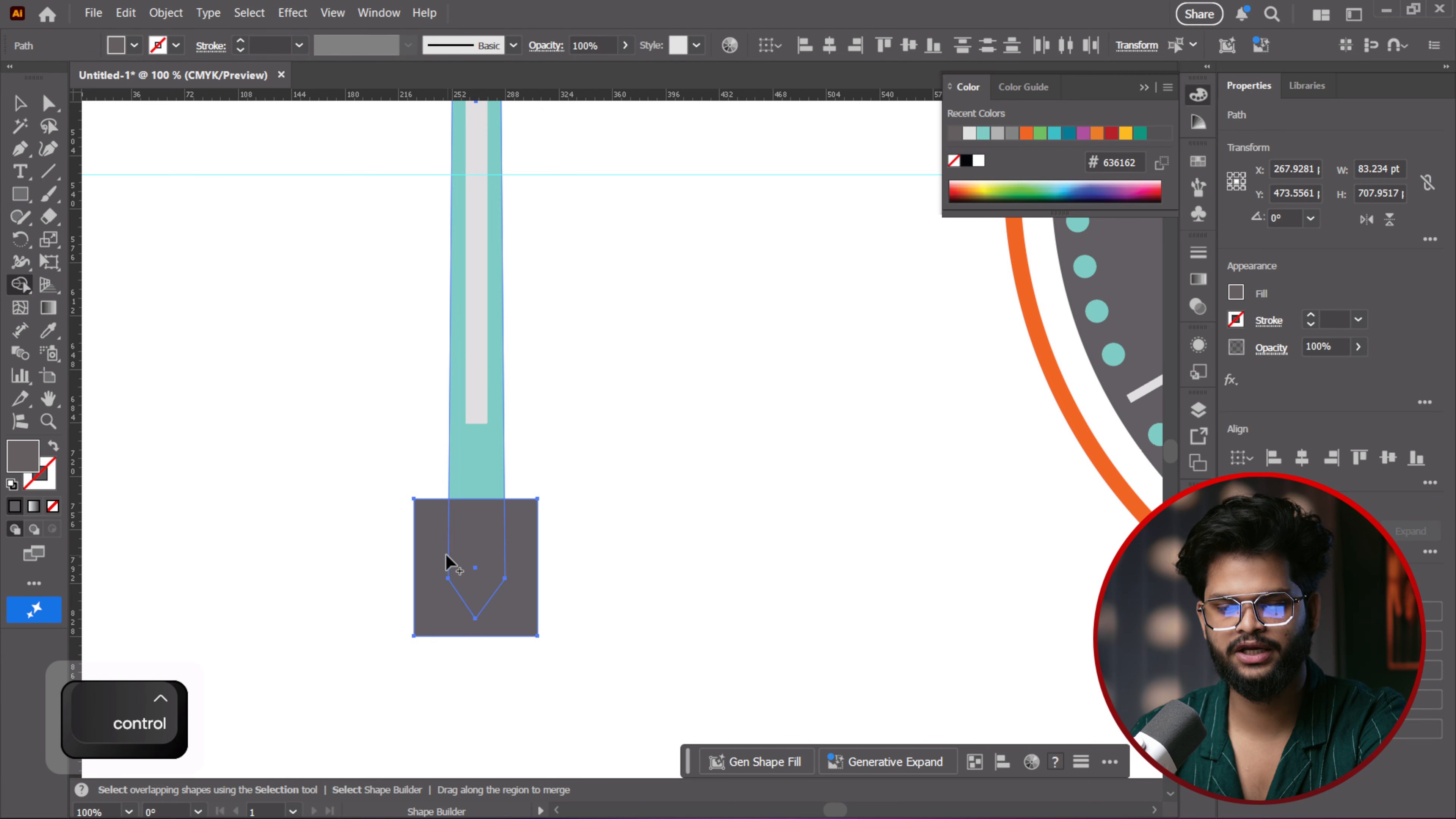
alt+click(452, 596)
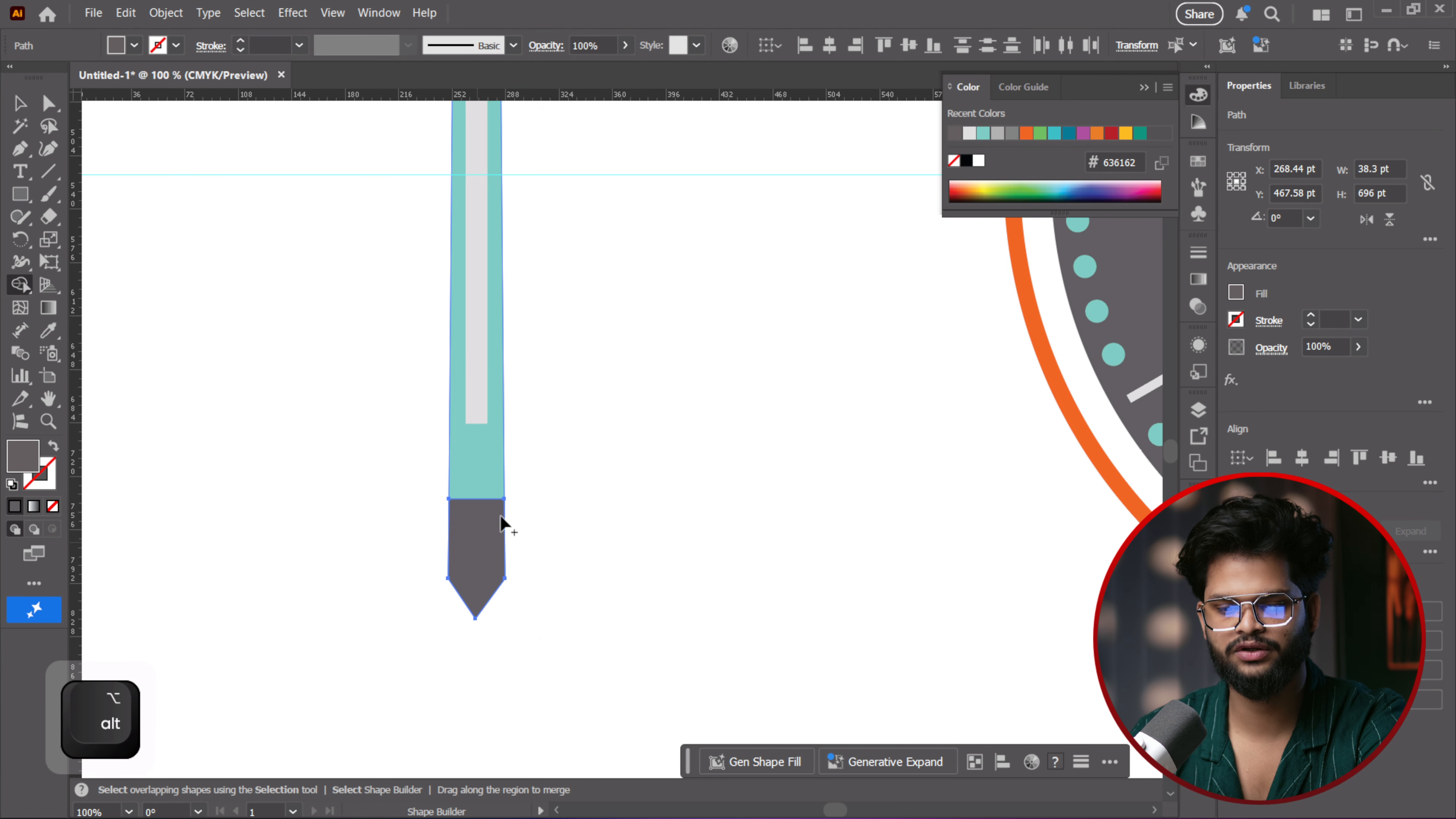
scroll(553, 594, down, 5)
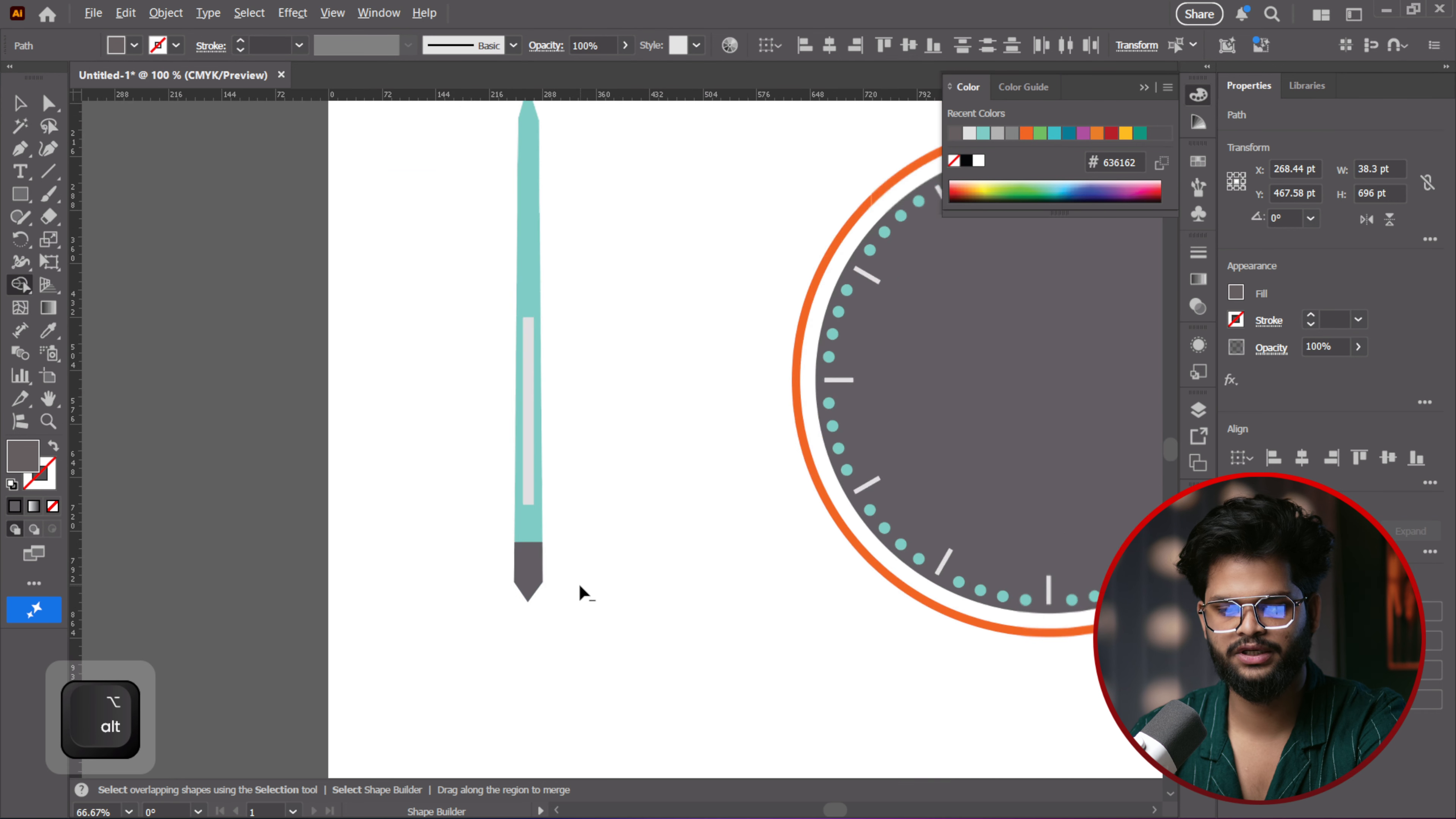
Fill the hand's dark pointed end with light grey #e0e0e0 sampled from an hour bar, and apply that fill to the dial
key(v)
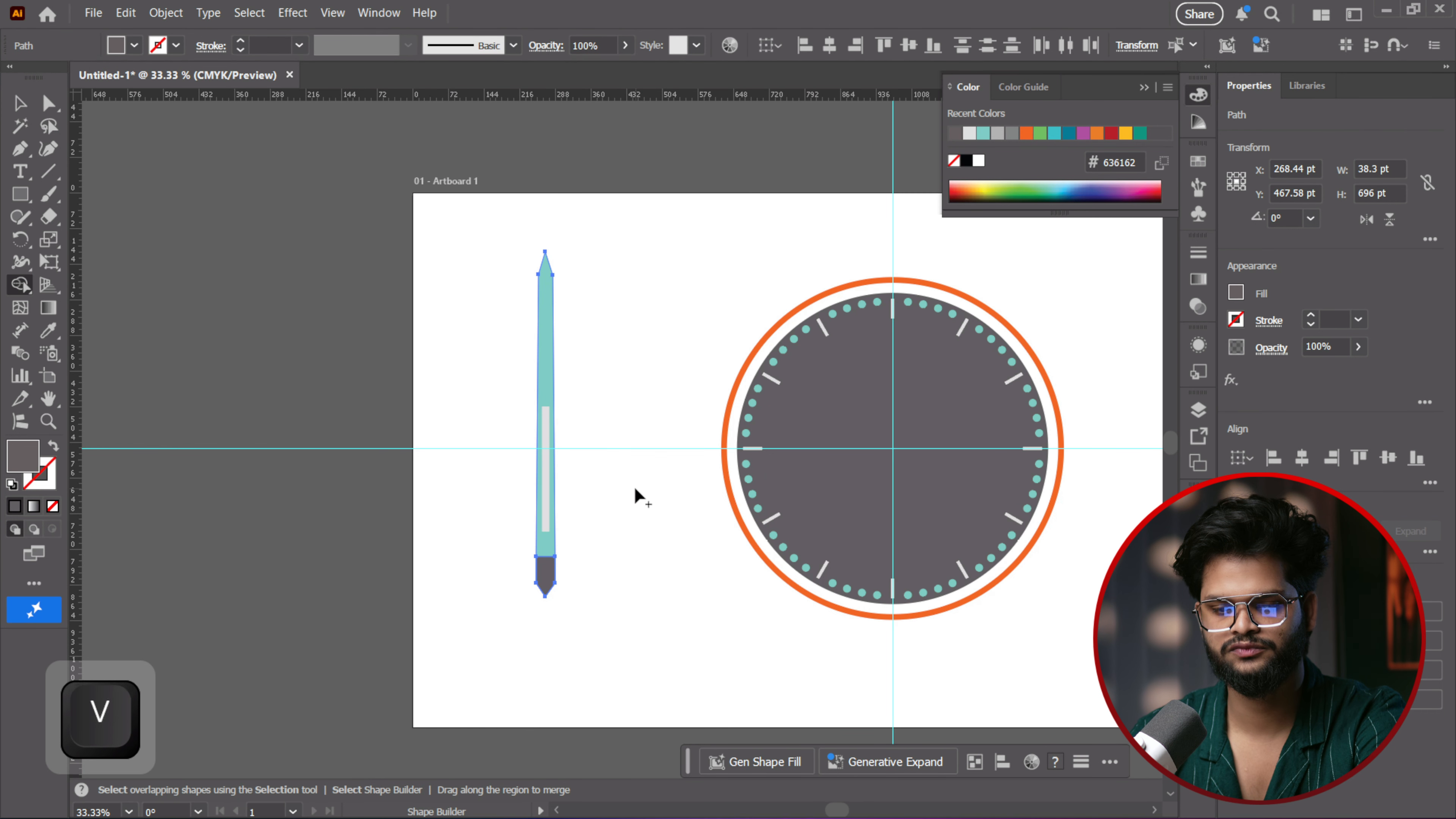
click(631, 510)
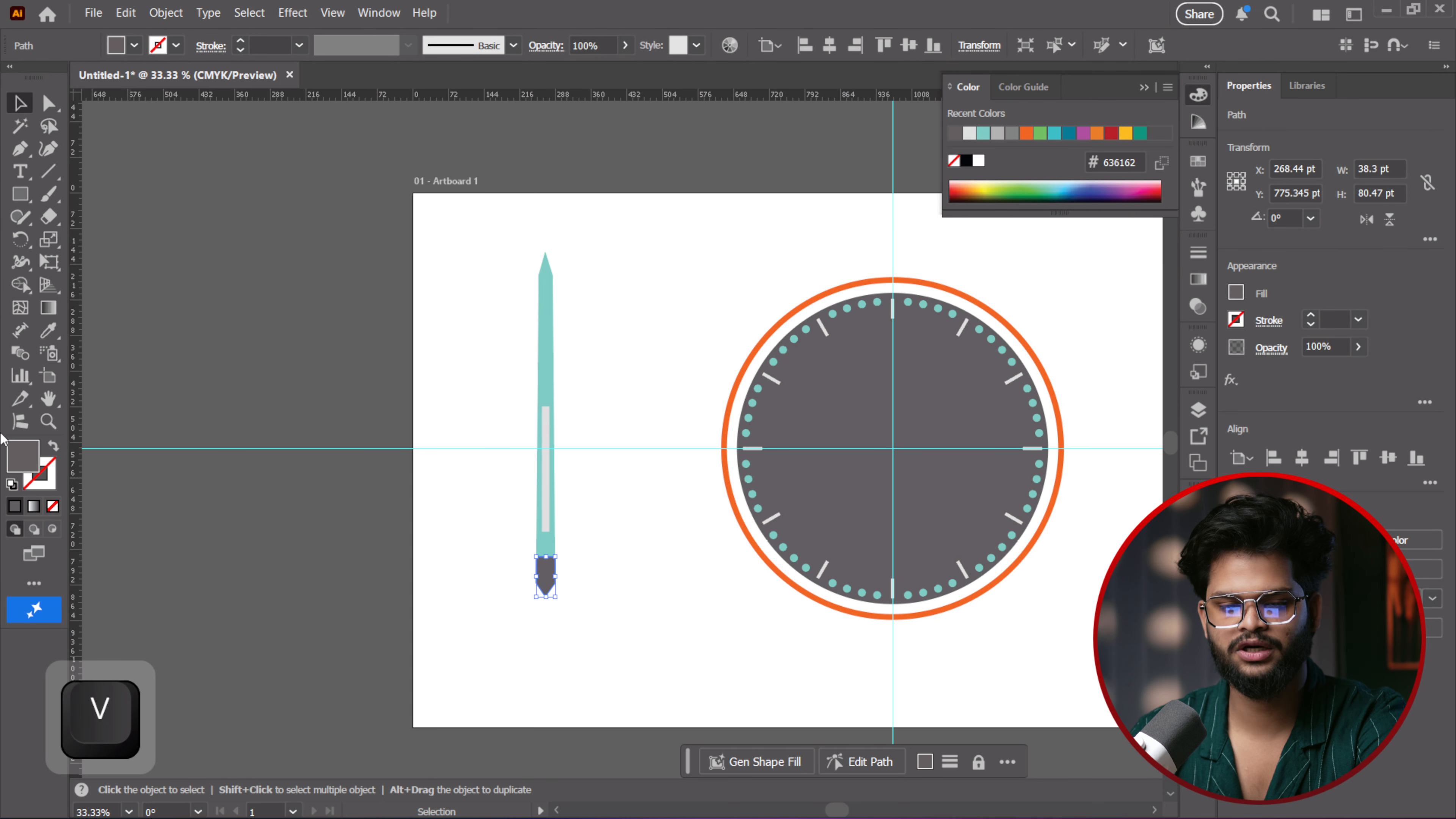
click(48, 330)
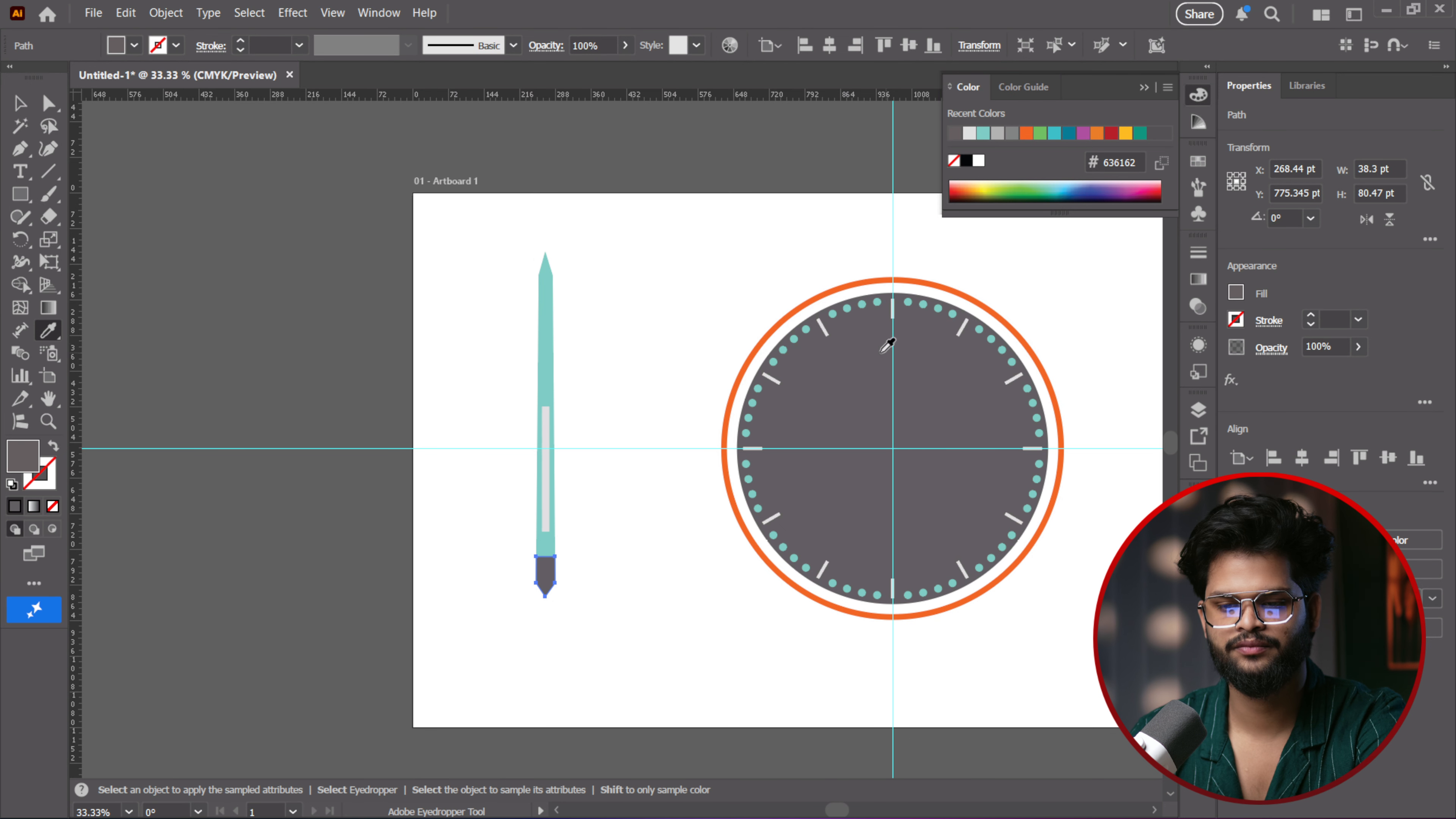
scroll(841, 322, up, 3)
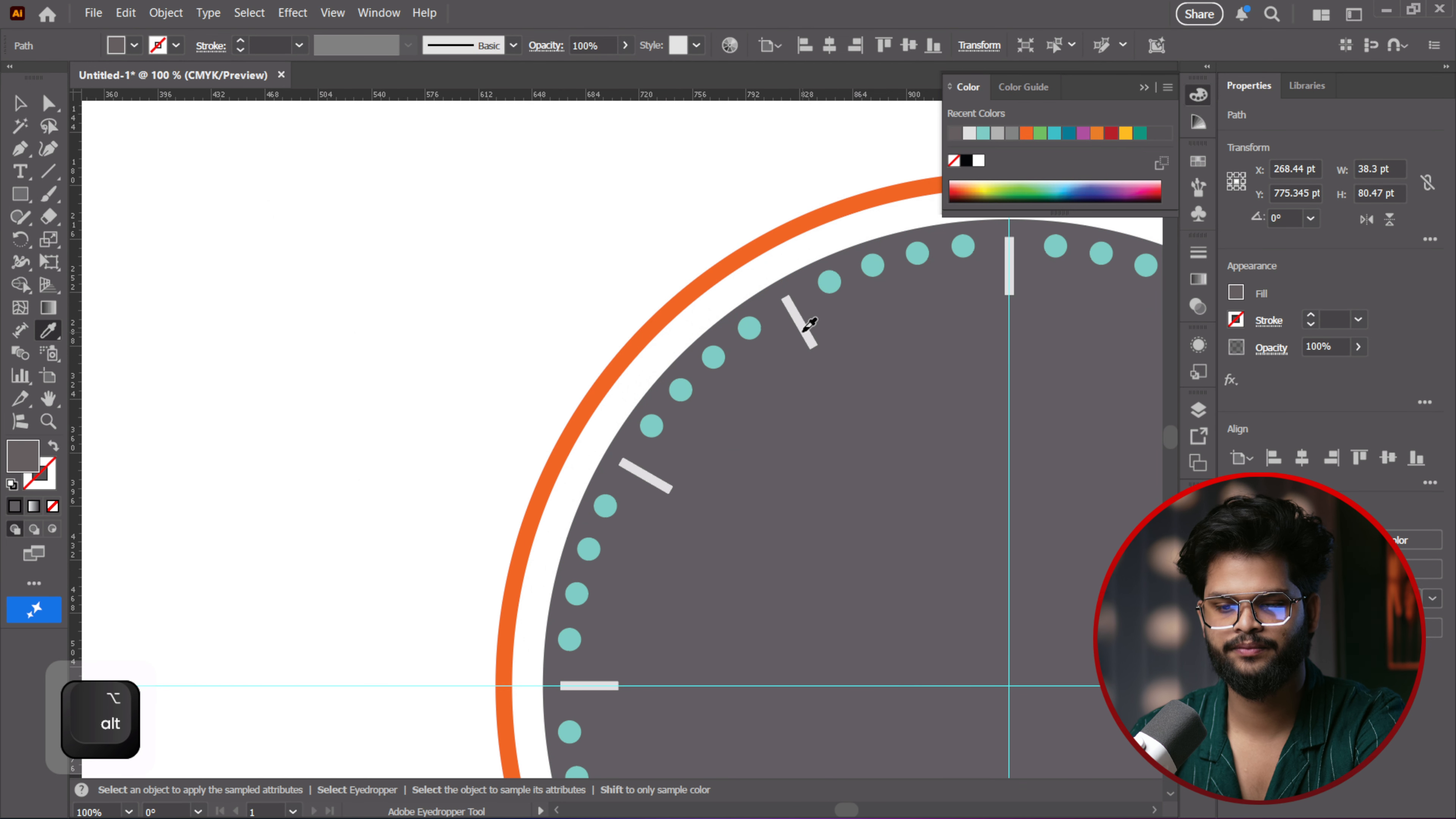
click(804, 325)
scroll(388, 414, down, 3)
alt+click(784, 428)
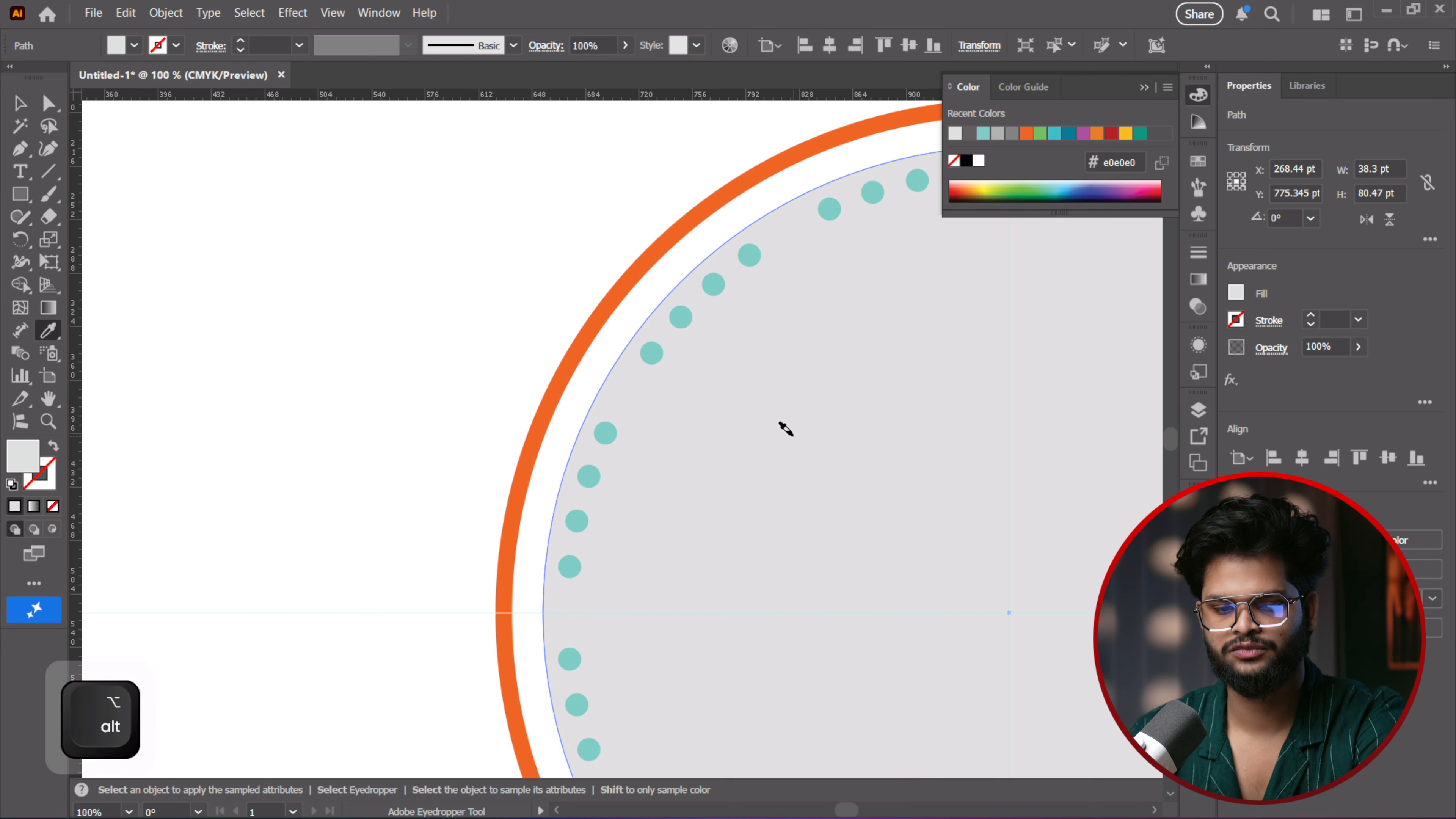
Undo the light grey fill applied to the dial
key(ctrl+z)
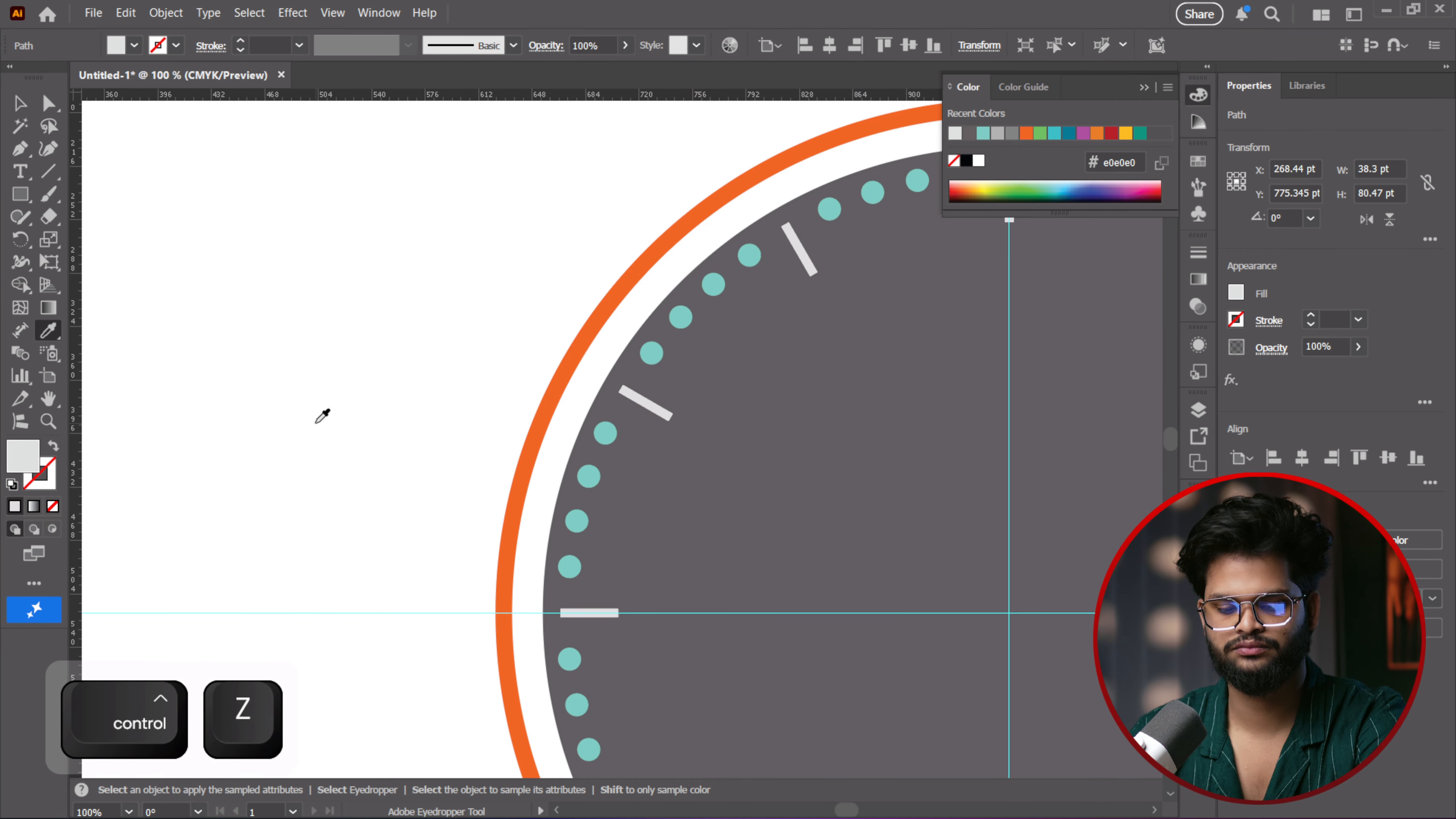
scroll(323, 416, down, 4)
drag(275, 417, 513, 527)
key(v)
click(407, 347)
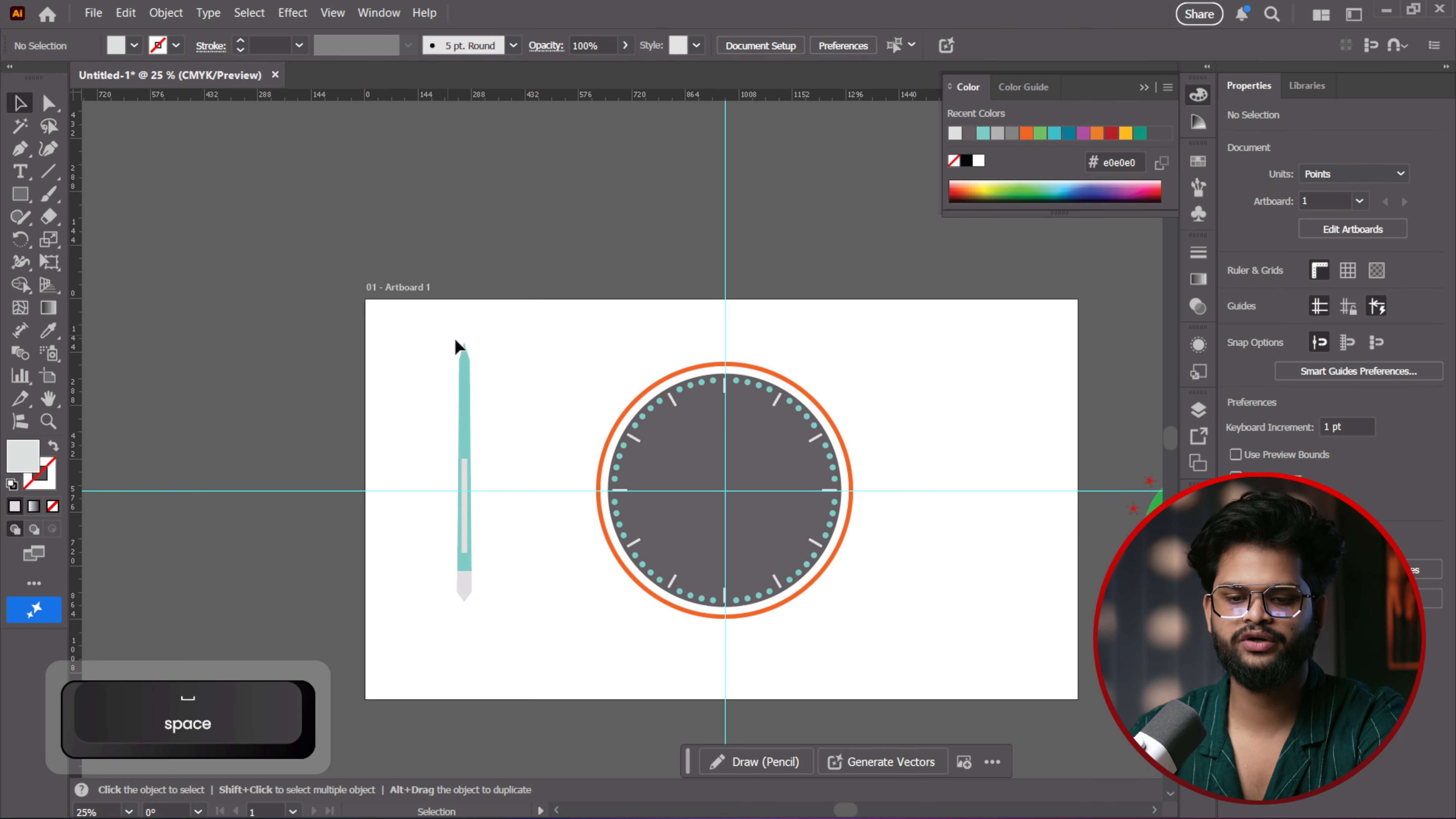
Group all parts of the pointed hand and place a duplicate of the group just beside it, towards the dial
drag(424, 342, 489, 504)
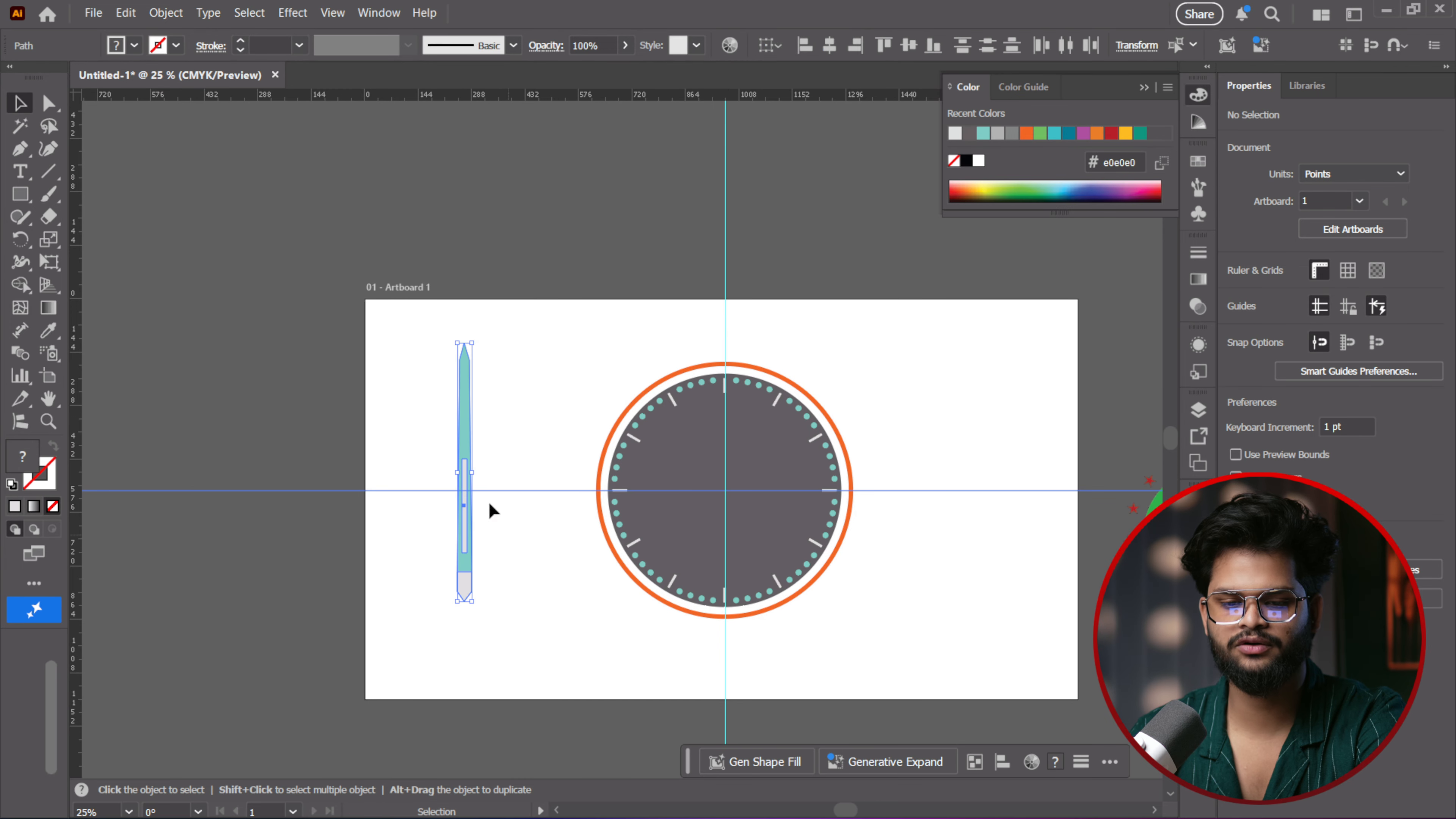
key(ctrl+z)
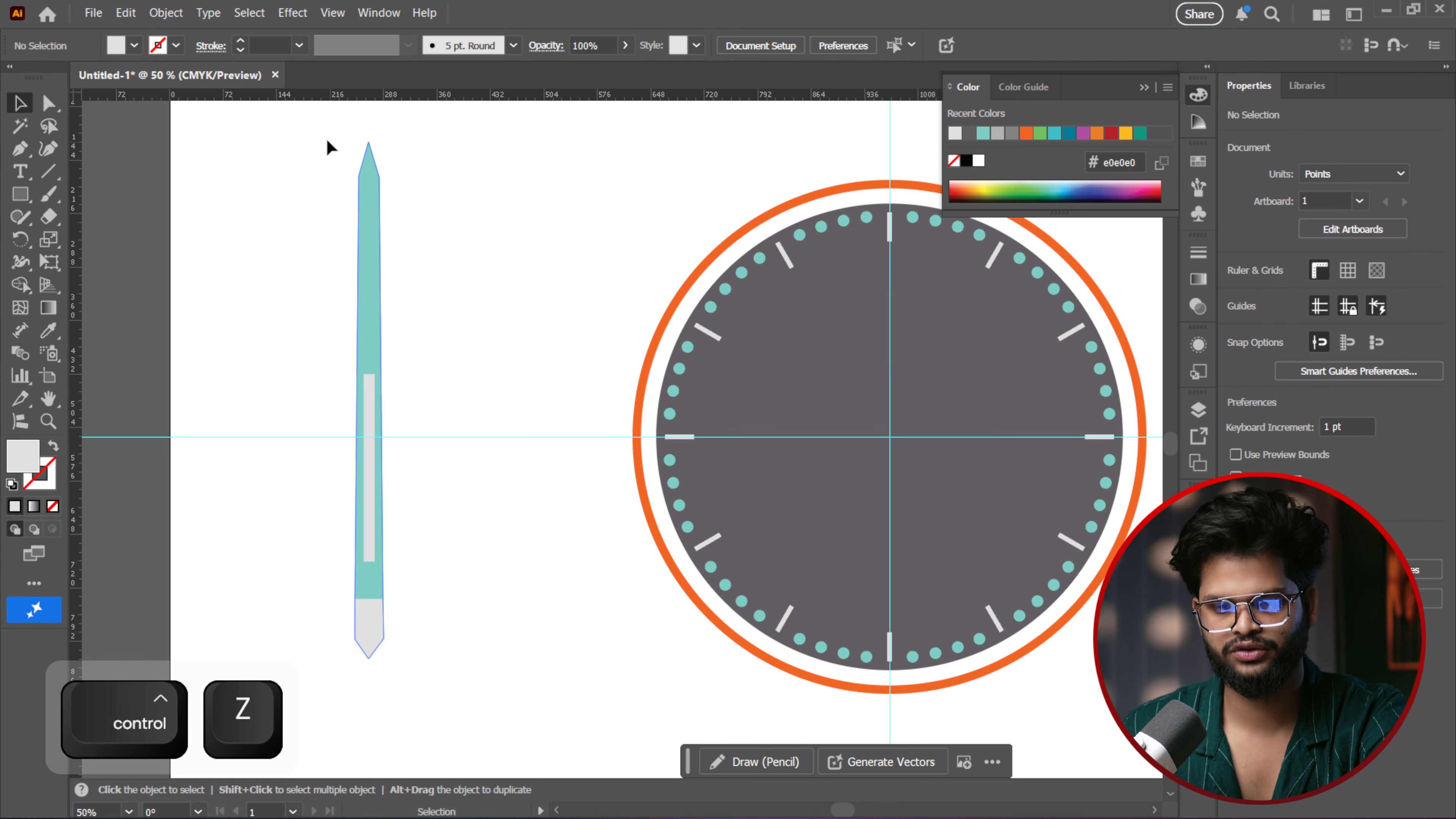
drag(312, 138, 498, 649)
key(ctrl+g)
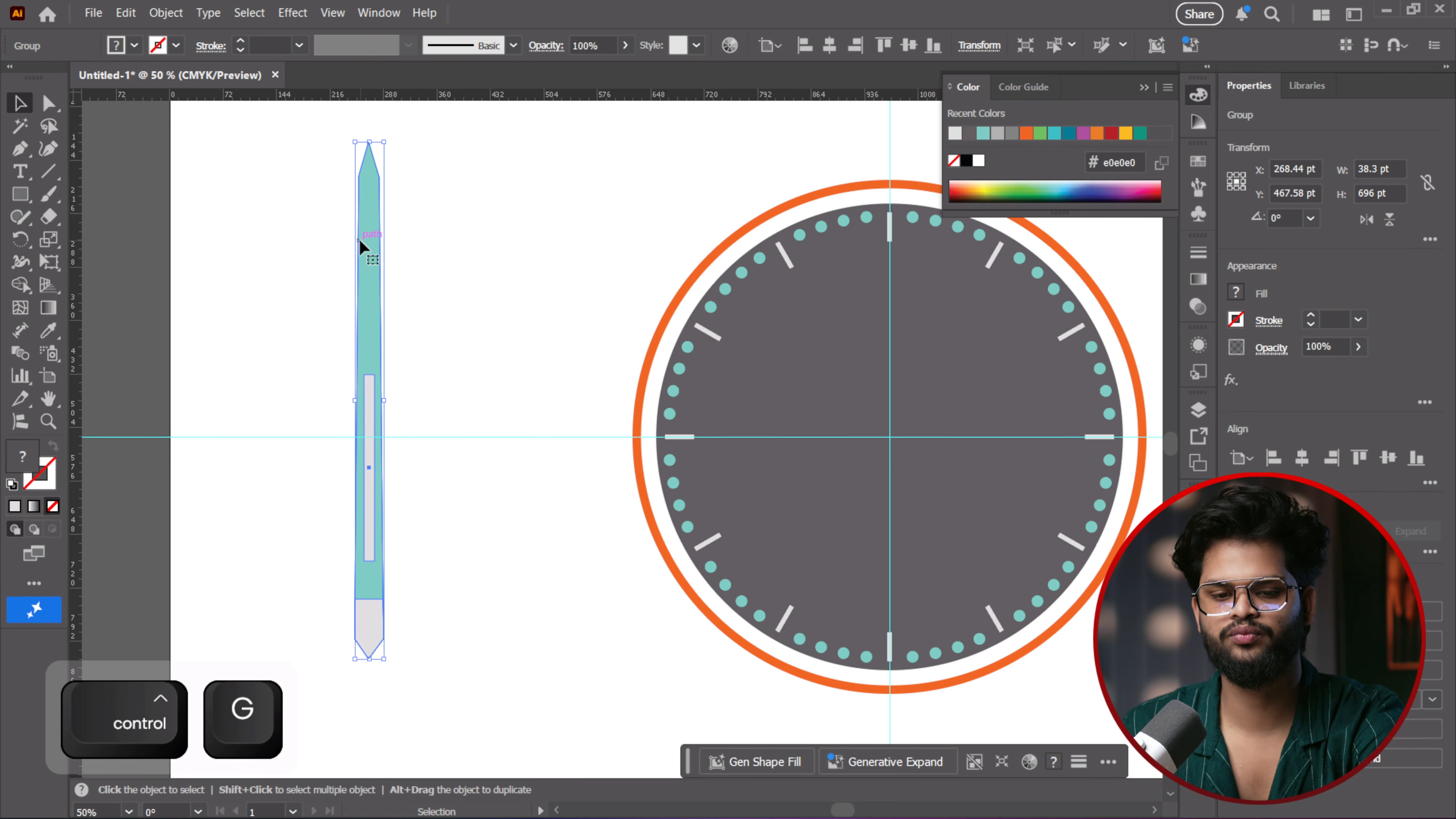
drag(364, 241, 445, 252)
click(563, 251)
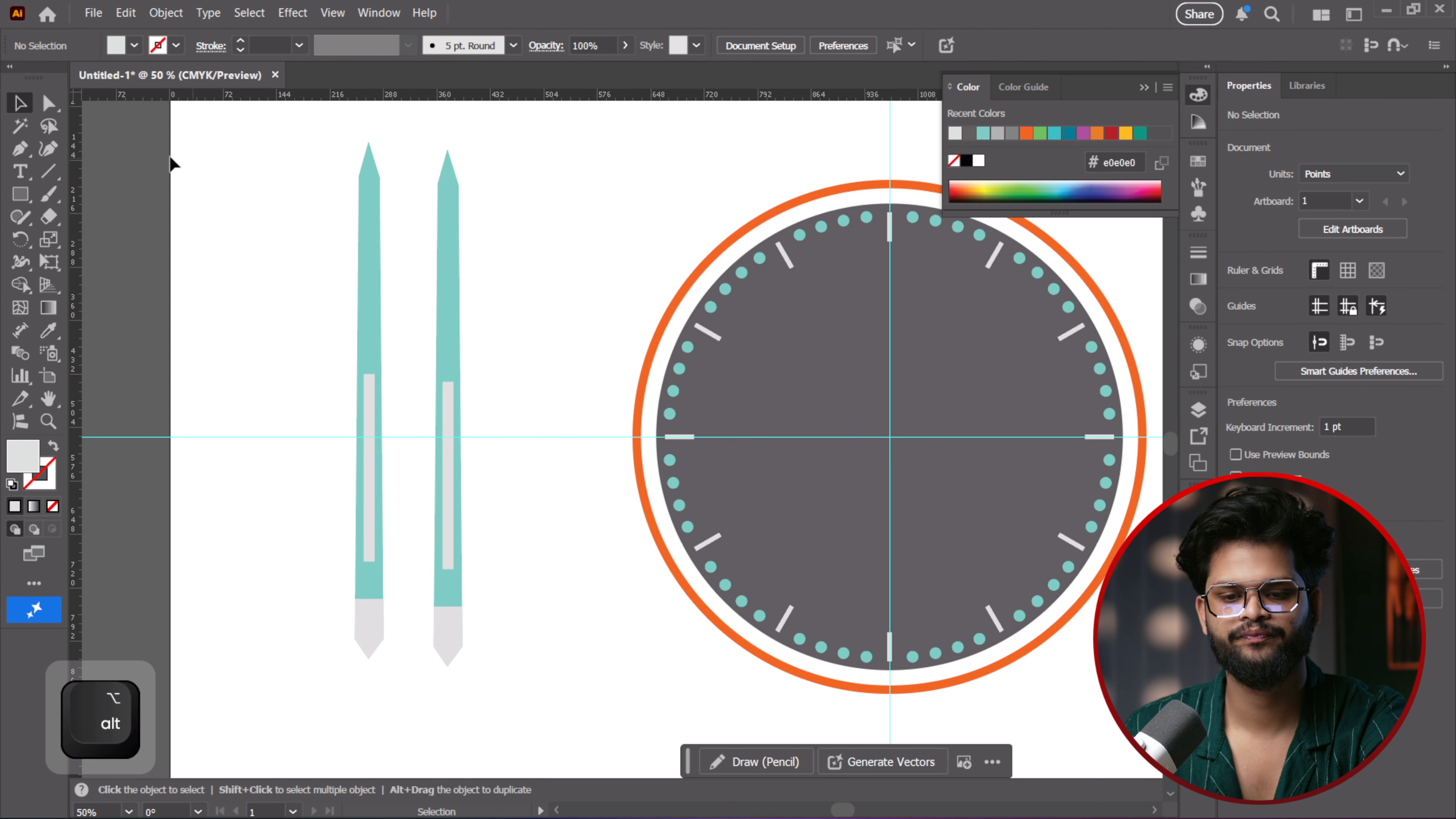
Shorten the duplicate hand to about 532 pt high by moving its upper tip's anchor points straight down
click(54, 105)
drag(424, 141, 494, 185)
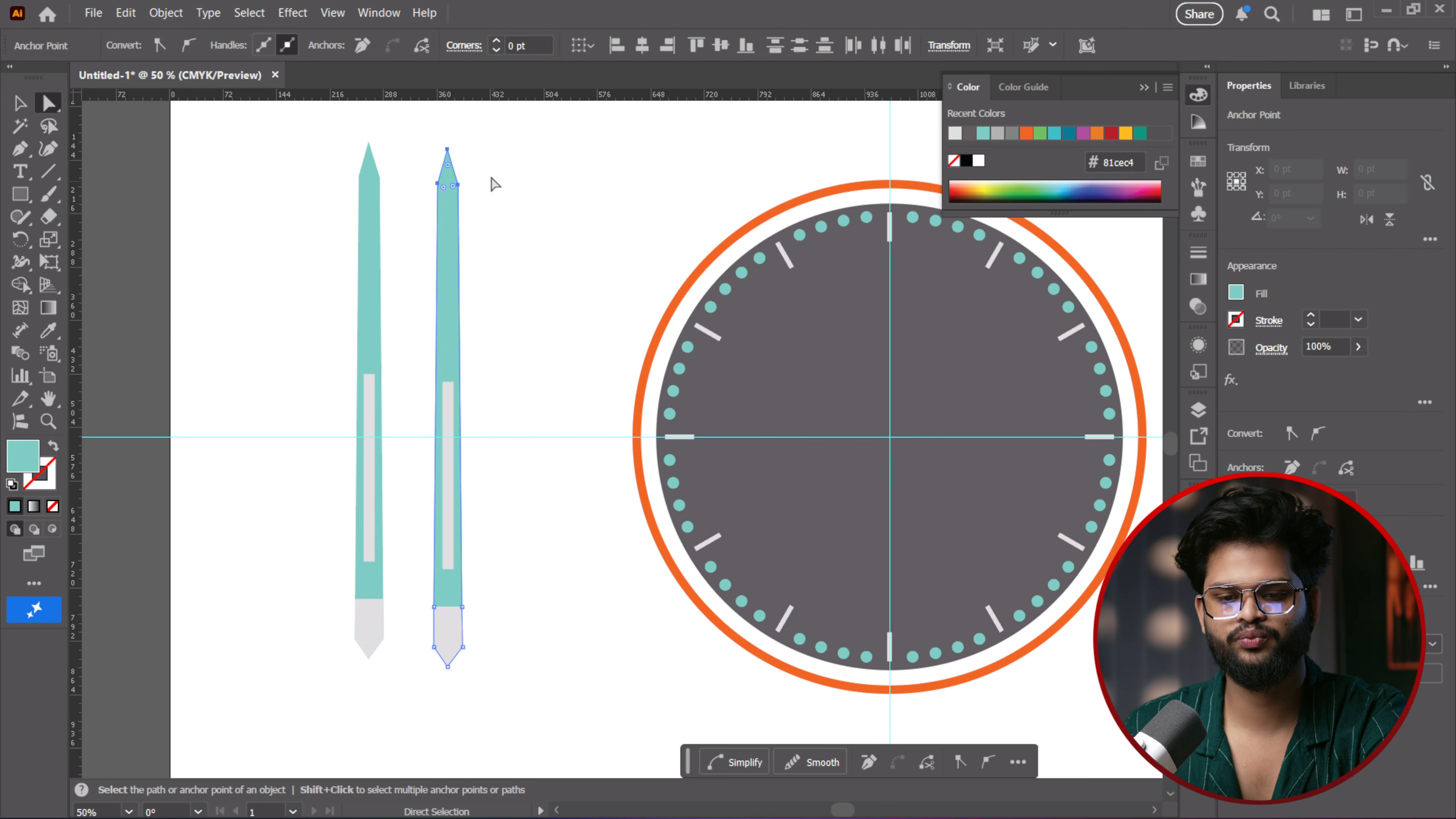
shift+click(447, 150)
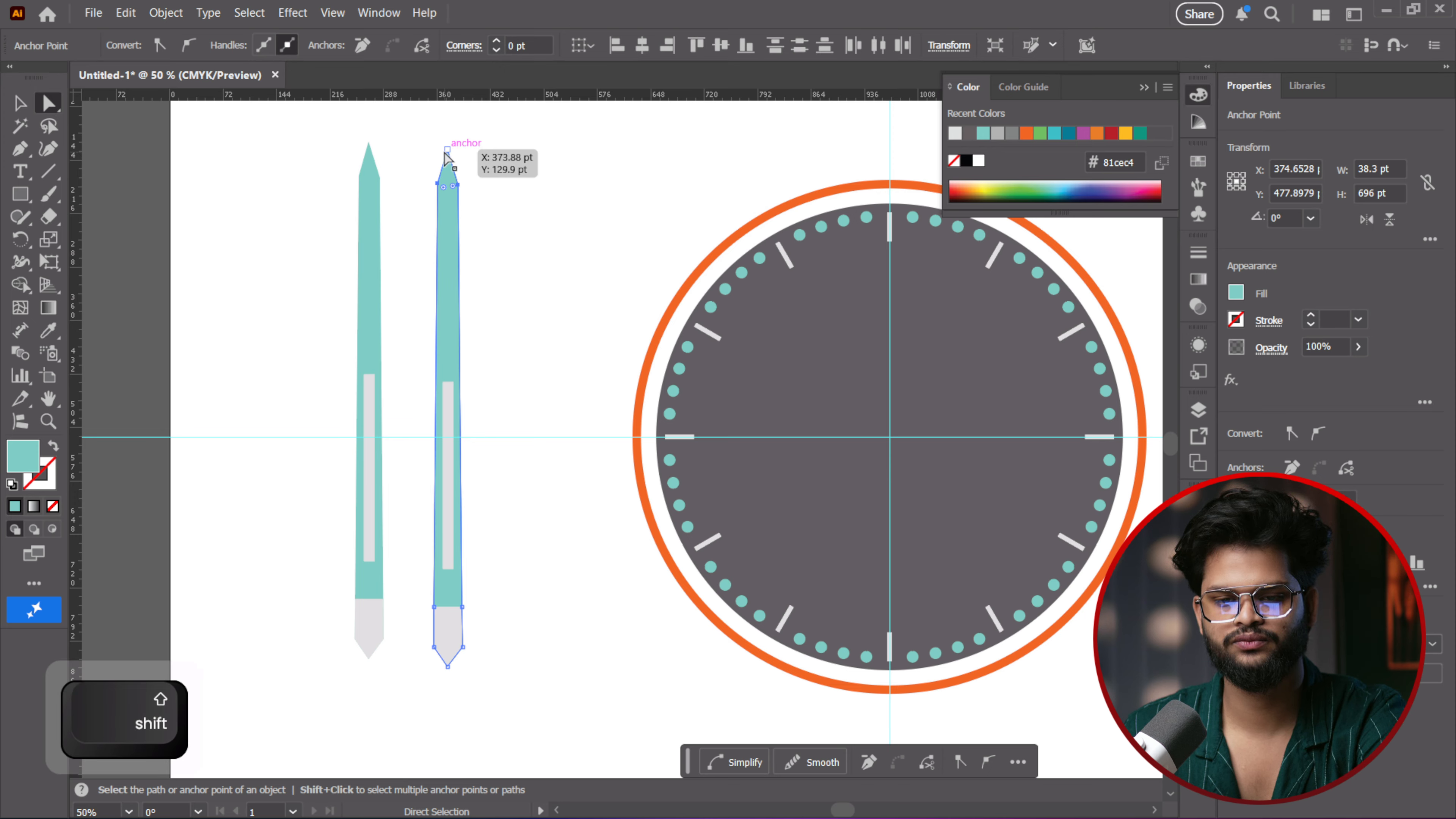
drag(447, 152, 451, 277)
key(ctrl+z)
key(shift)
click(556, 271)
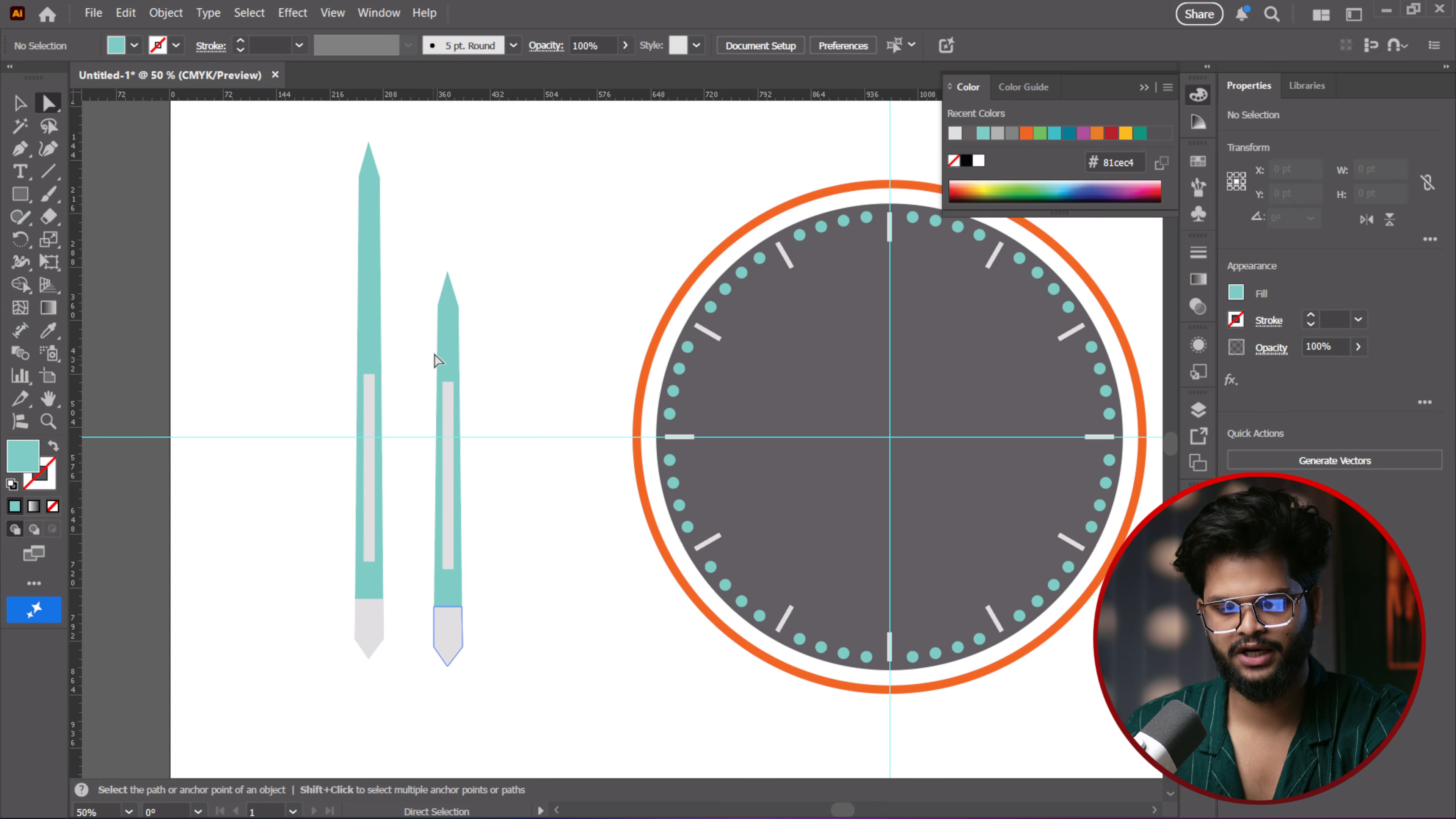
drag(418, 276, 442, 309)
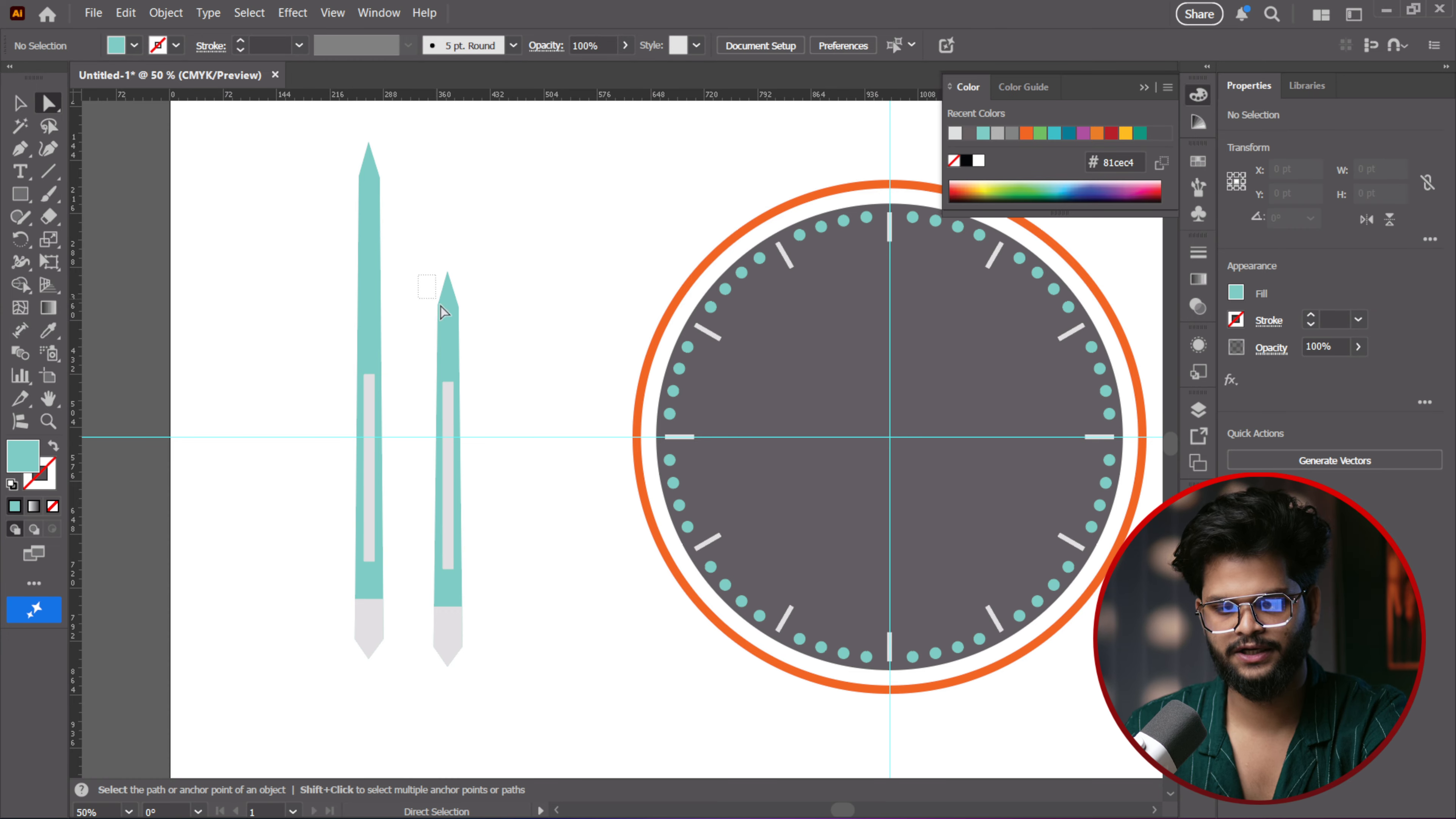
Group the shortened hand's parts and move it over the long hand so their lower ends line up
click(27, 106)
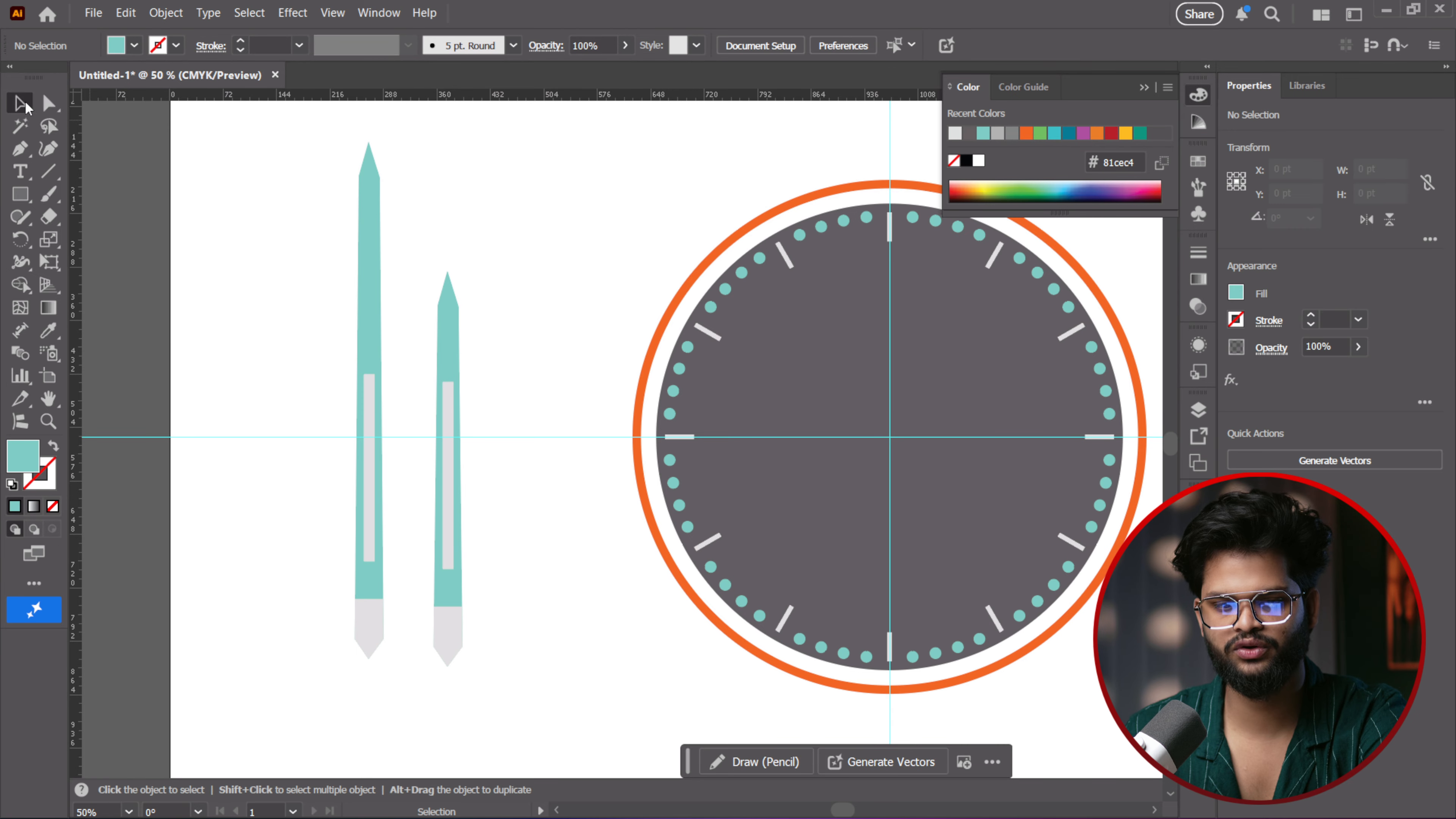
drag(479, 431, 507, 685)
key(ctrl)
key(ctrl+g)
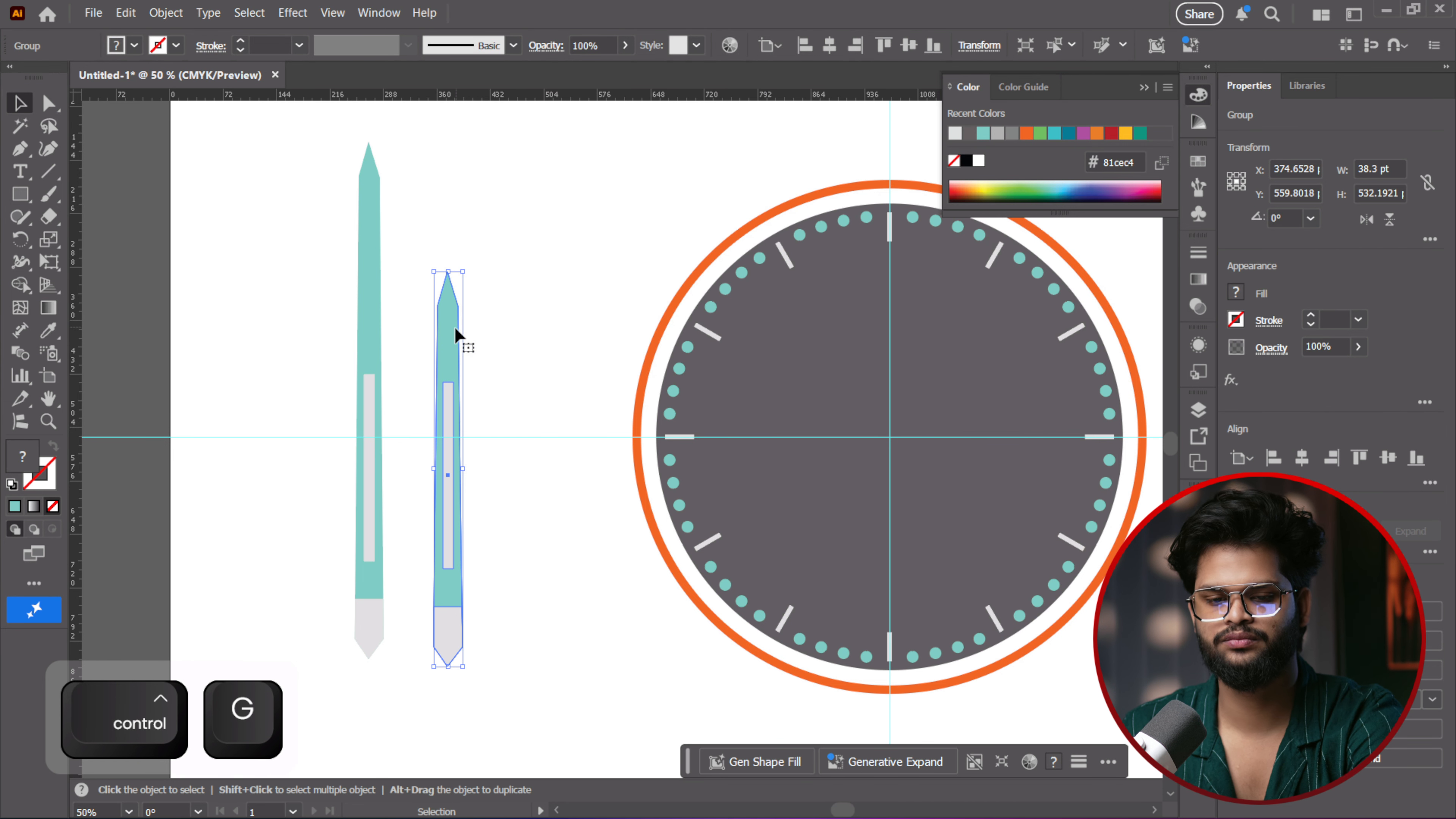
drag(449, 330, 371, 322)
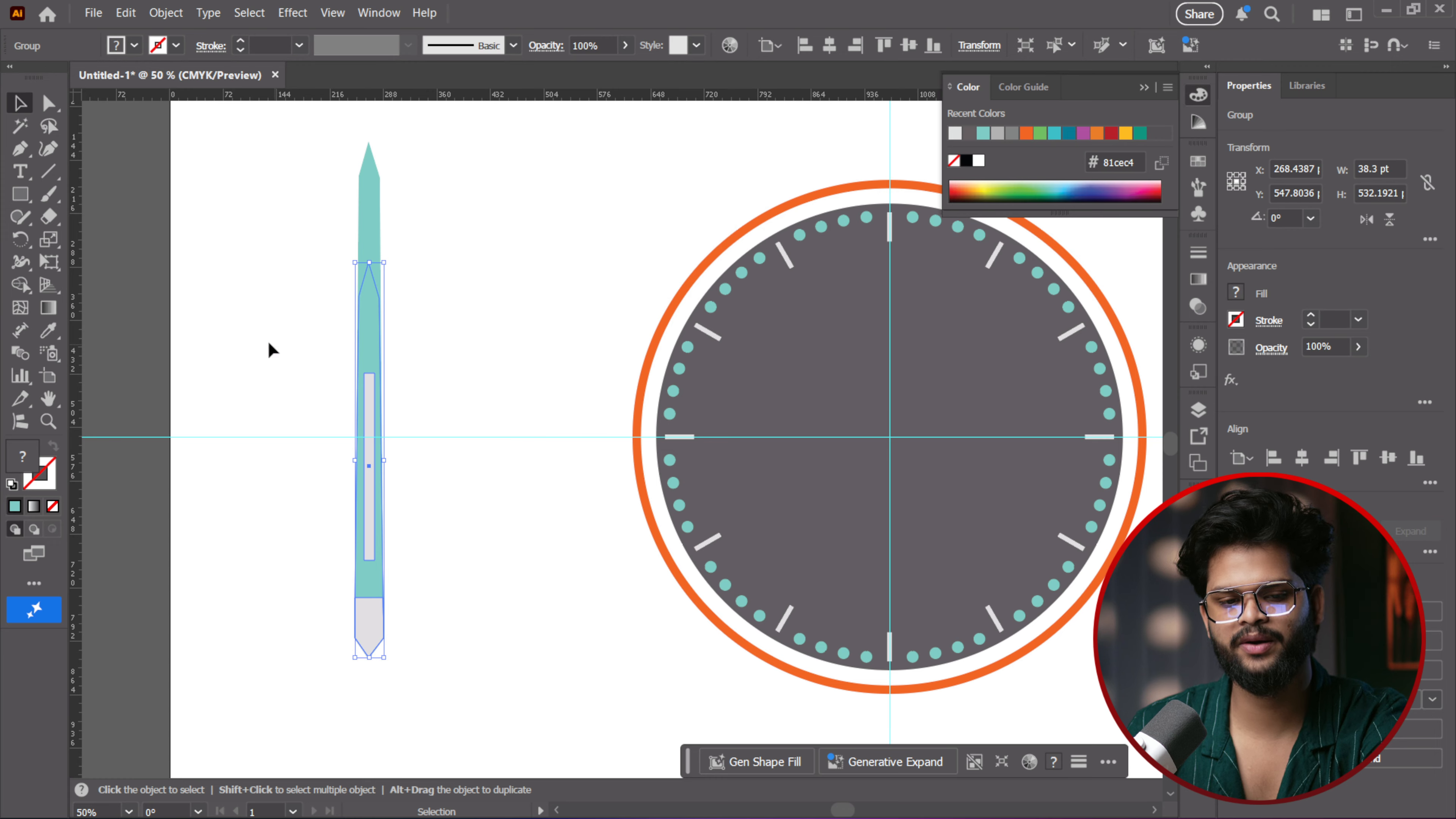
Rotate the short hand to about 286° around a pivot just above the light grey end, so it points towards the dial
click(20, 238)
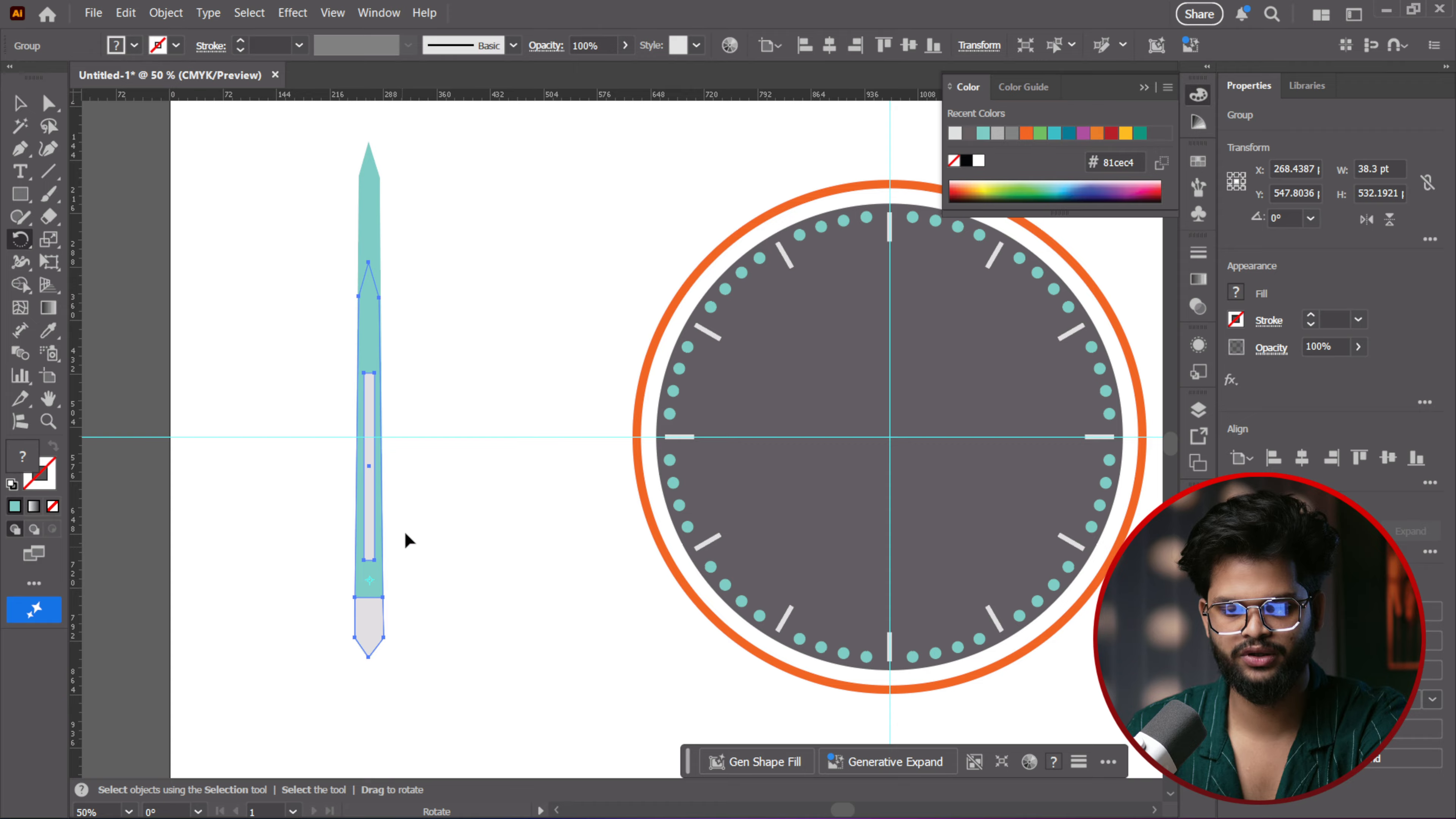
drag(369, 318, 591, 512)
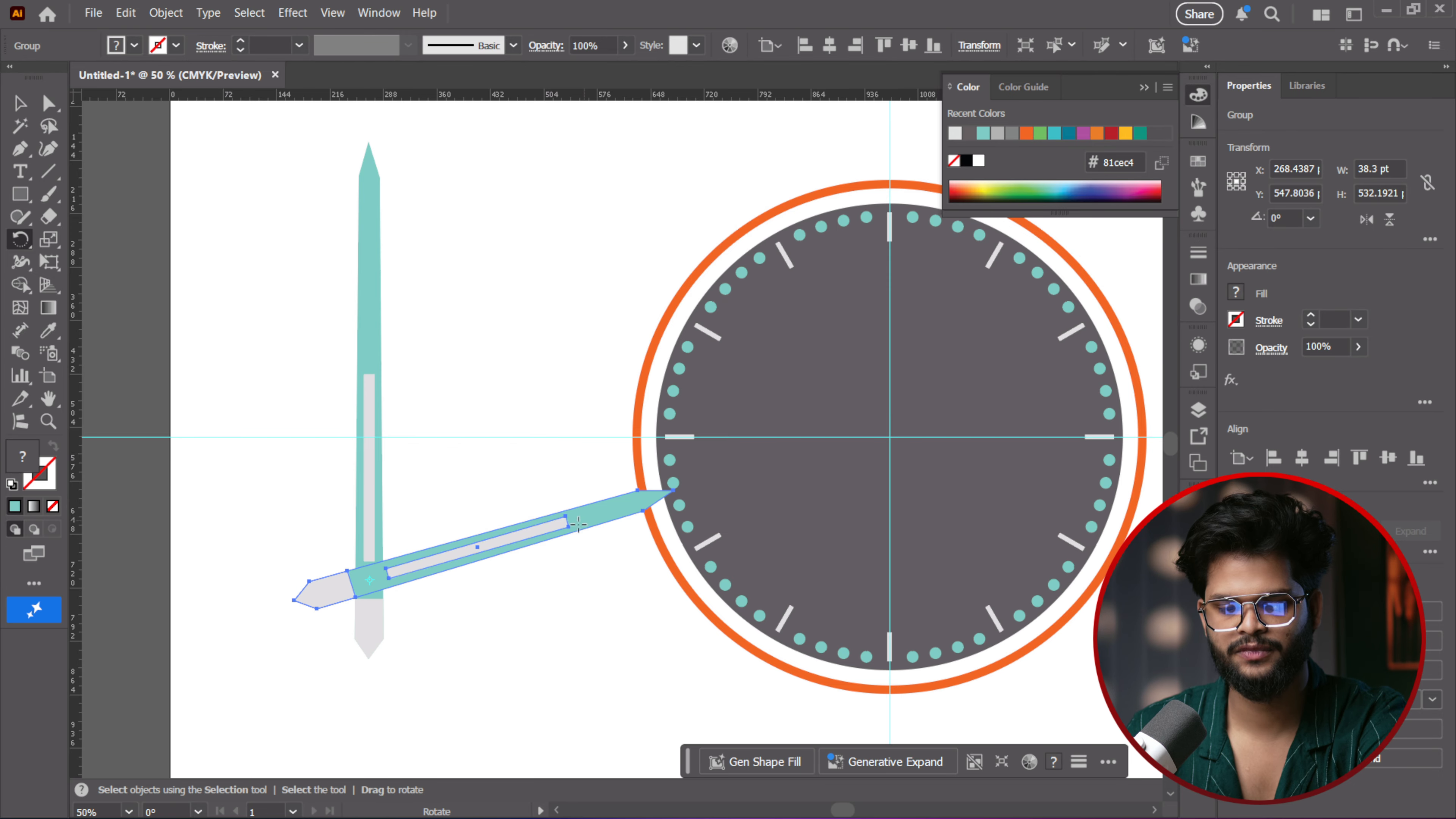
key(v)
click(422, 348)
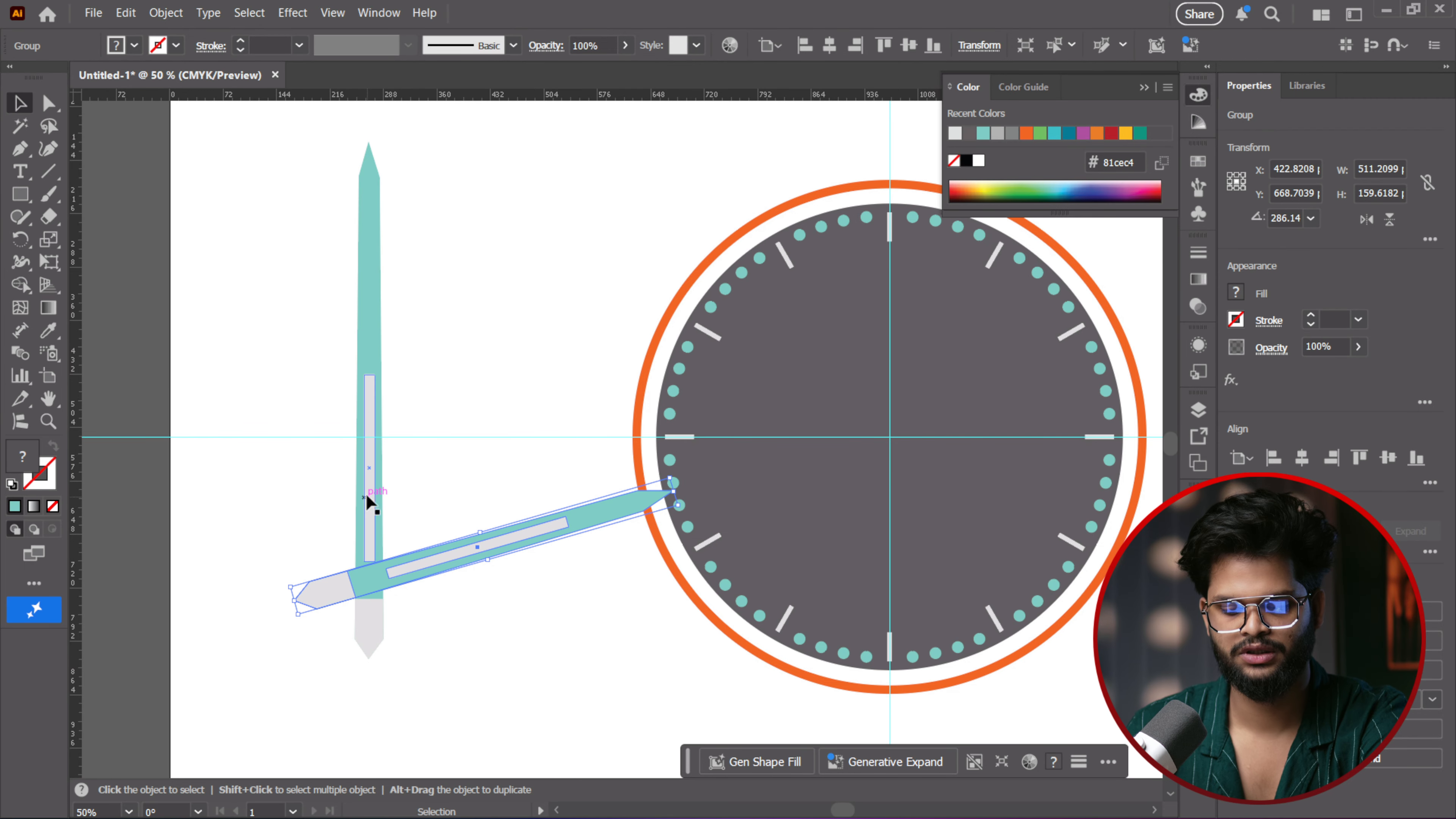
Draw a circle about 17.6 pt in diameter beside the hands and fill it with the dial's dark grey #636162
scroll(339, 510, up, 3)
scroll(338, 509, down, 1)
scroll(562, 342, down, 3)
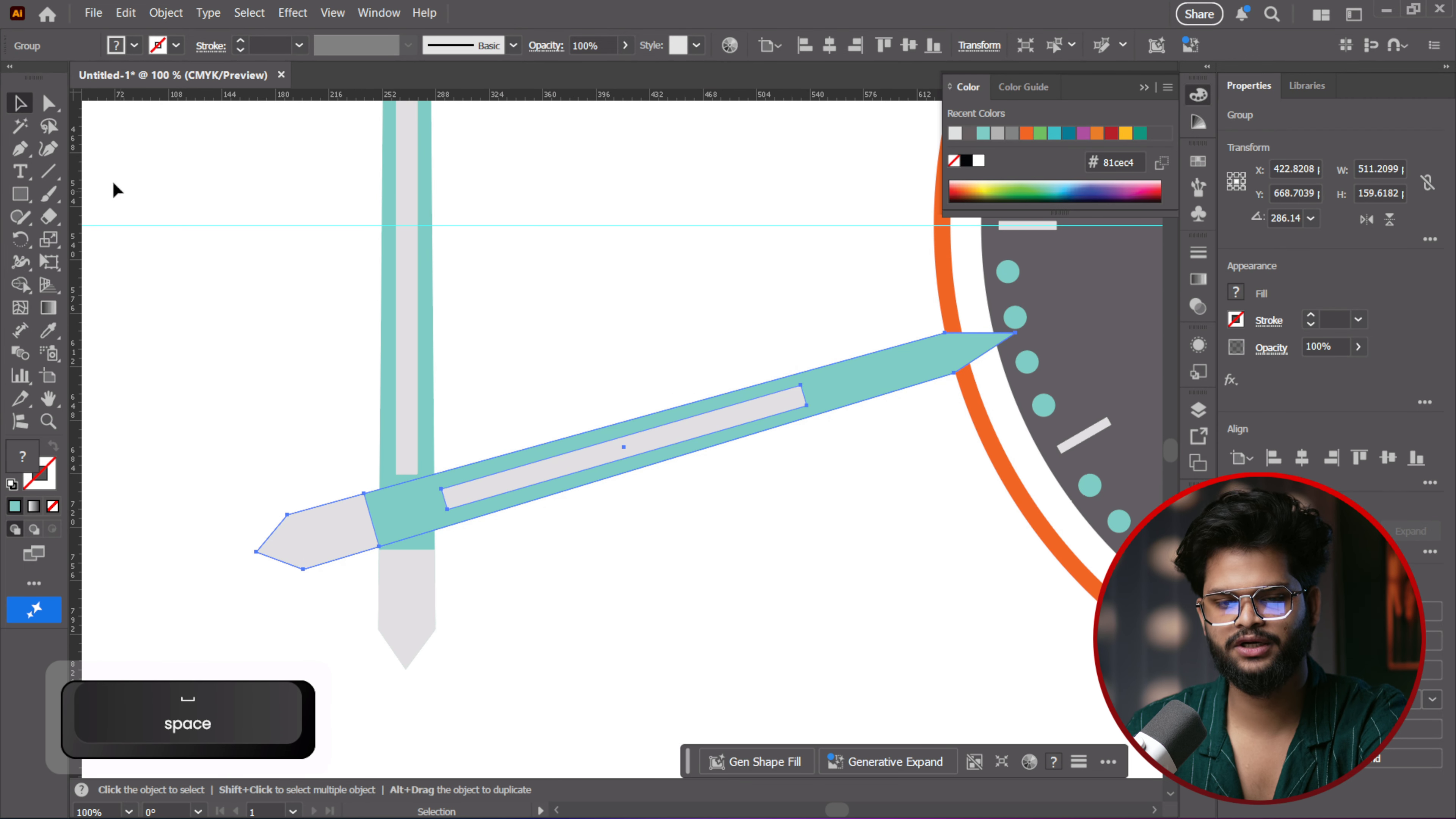
drag(29, 195, 139, 243)
drag(537, 271, 566, 298)
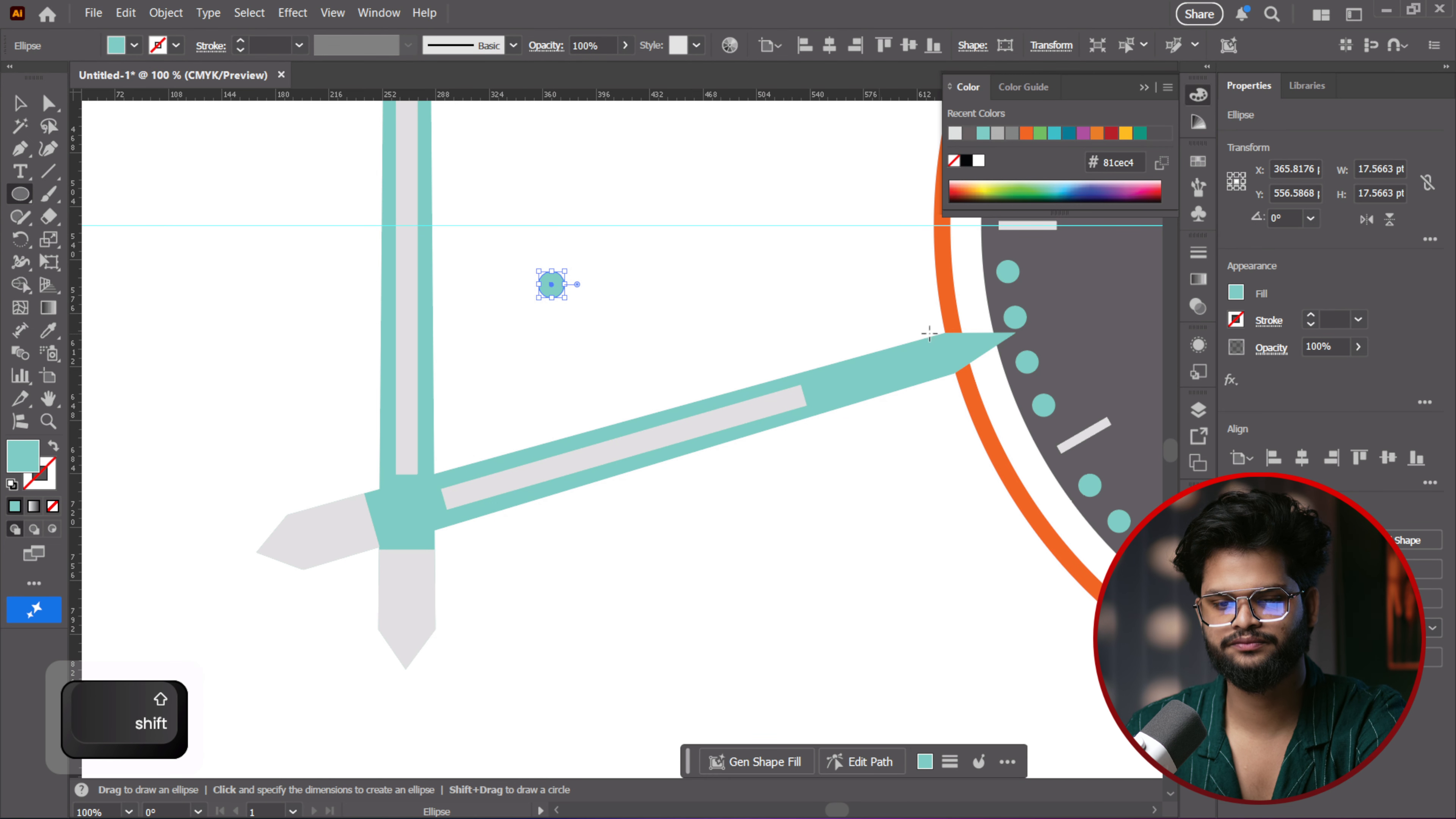
key(i)
click(1115, 273)
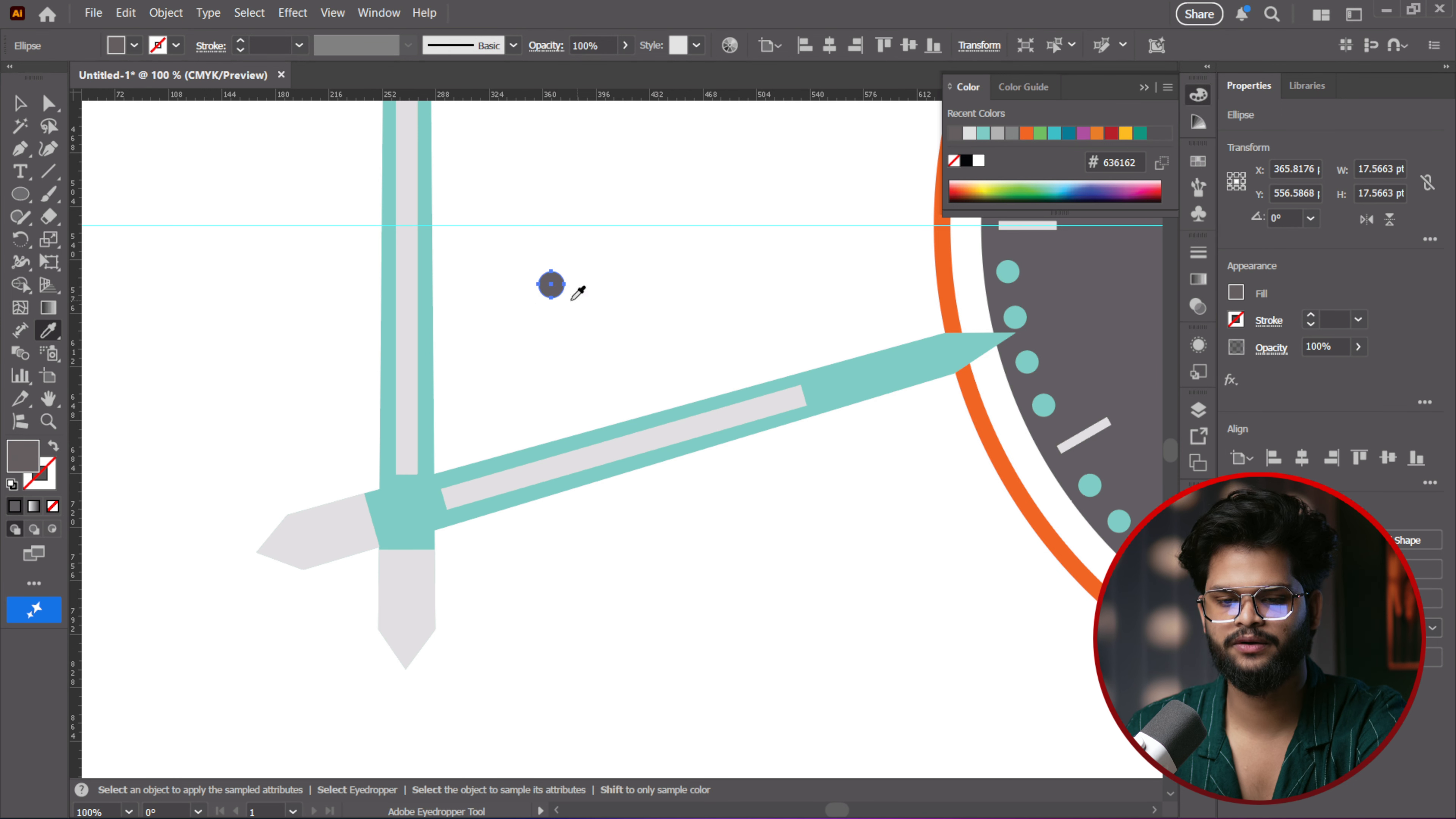
Place the dark grey circle over the crossing of the two hands as their pivot
key(v)
drag(554, 287, 409, 506)
click(582, 343)
Group the long hand, the short hand and the pivot circle together
scroll(507, 349, down, 6)
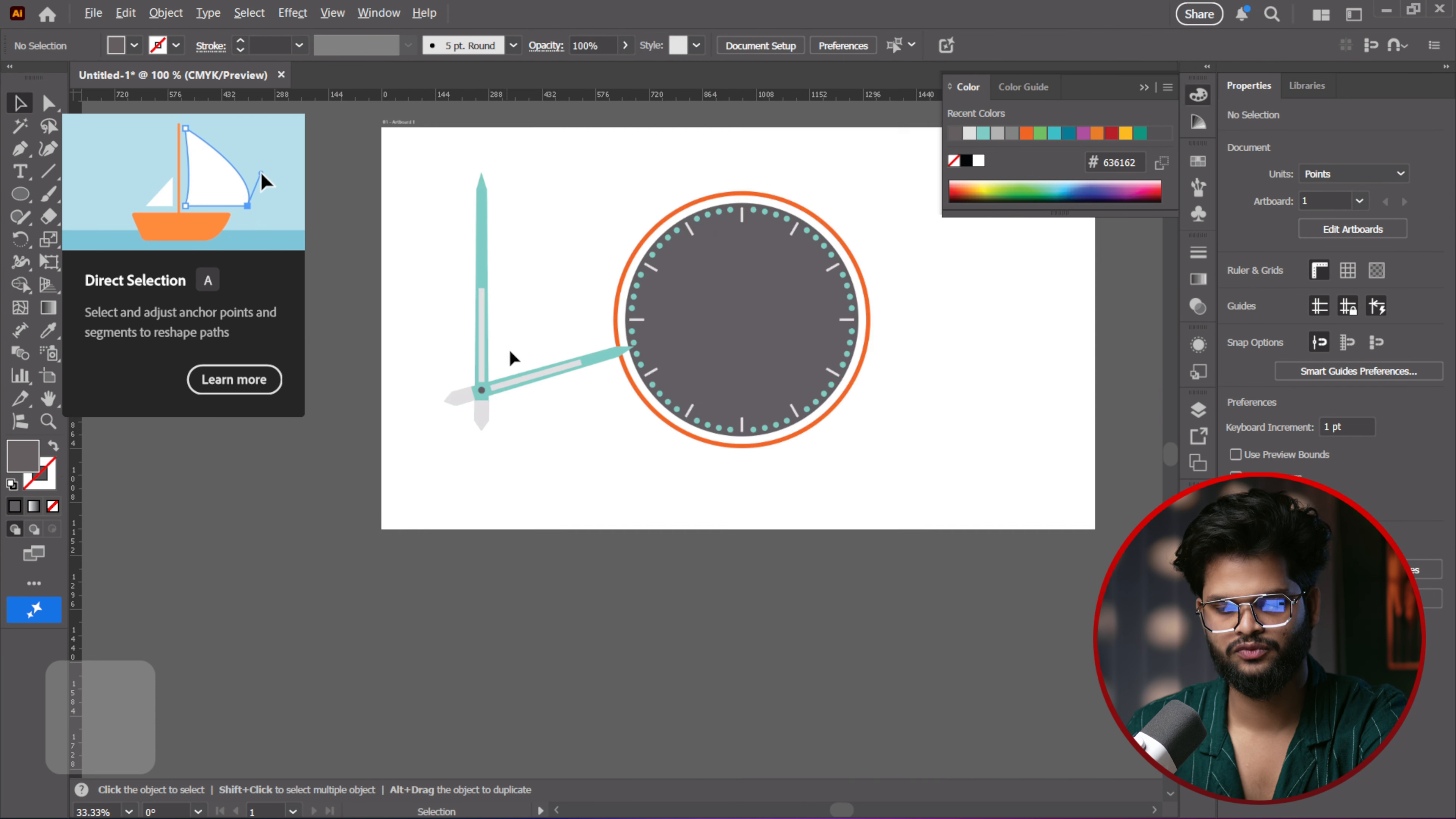
drag(465, 248, 542, 376)
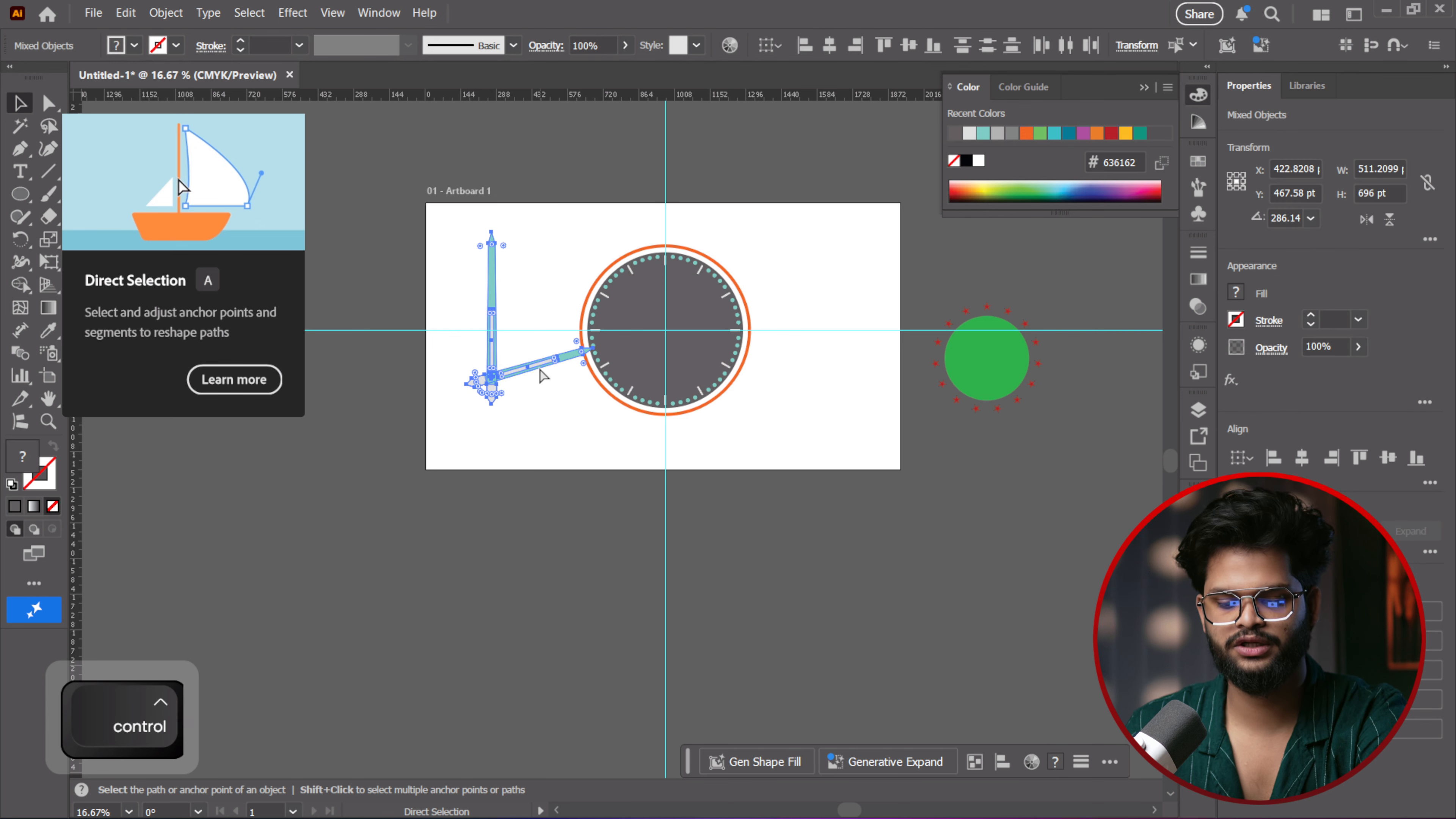
key(ctrl+g)
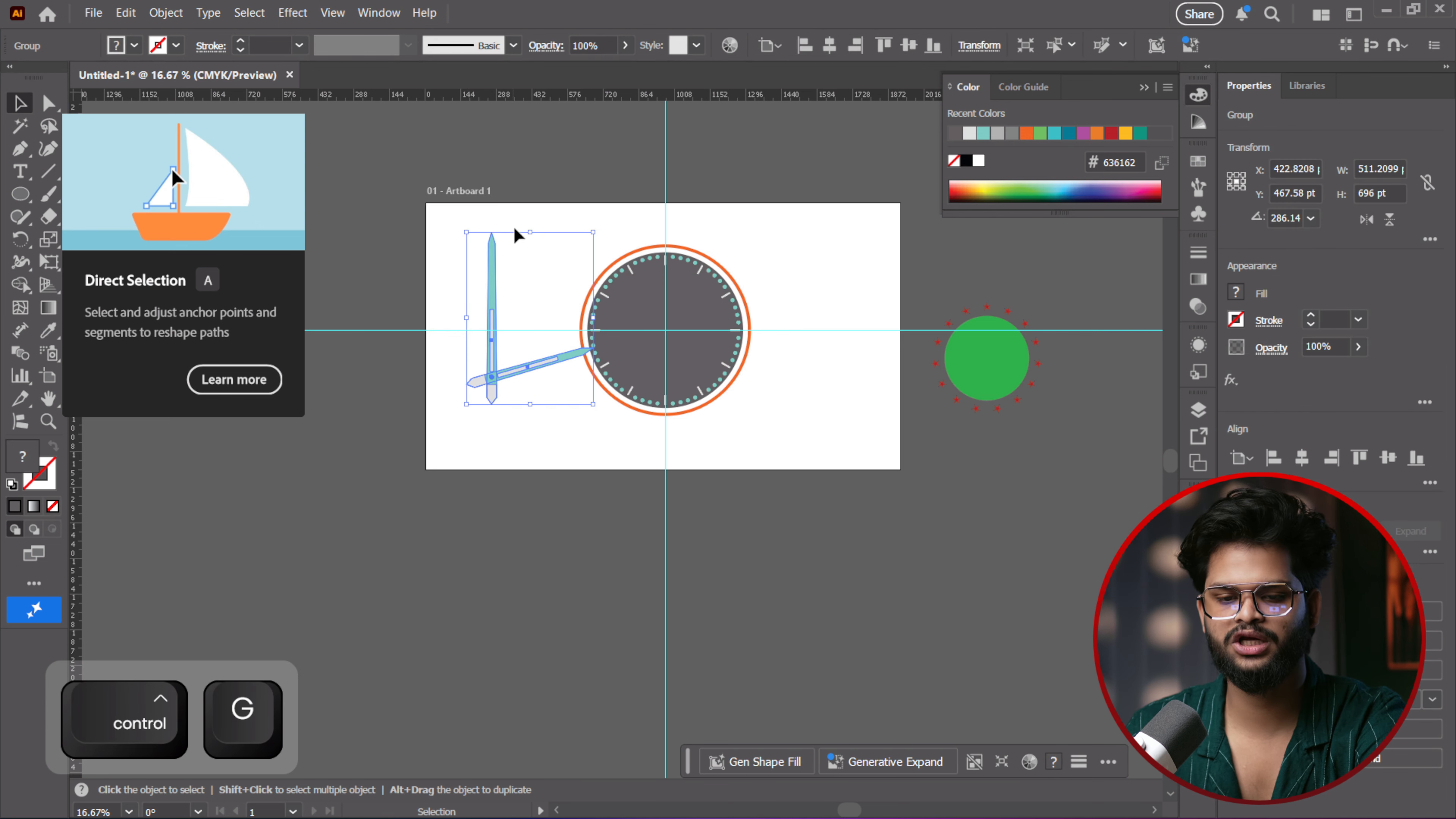
Scale the hands group down to about 293 pt wide and 399 pt high, and move it onto the dial's centre
key(space)
key(super)
scroll(775, 250, up, 1)
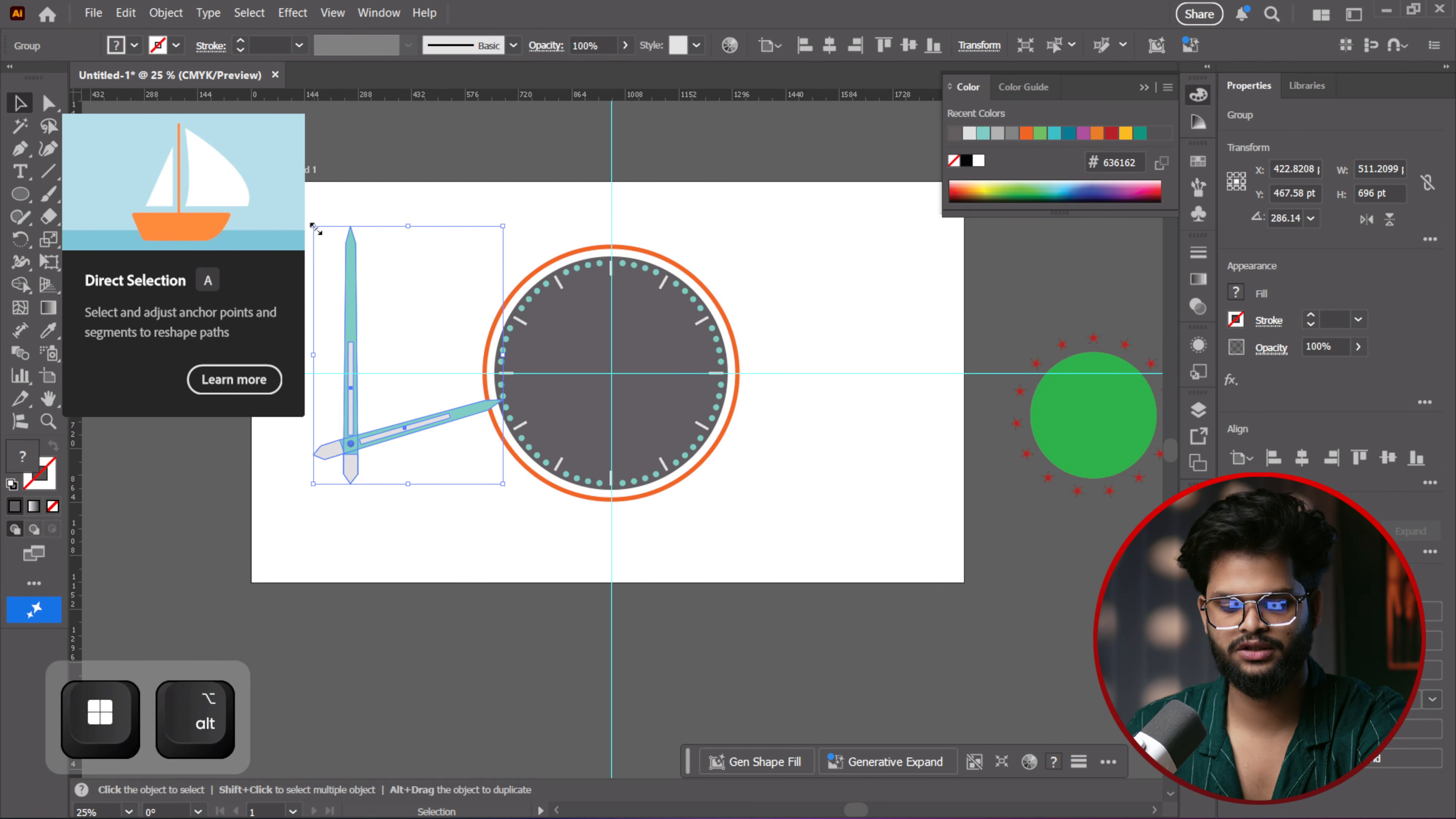
drag(315, 228, 395, 326)
drag(415, 464, 613, 374)
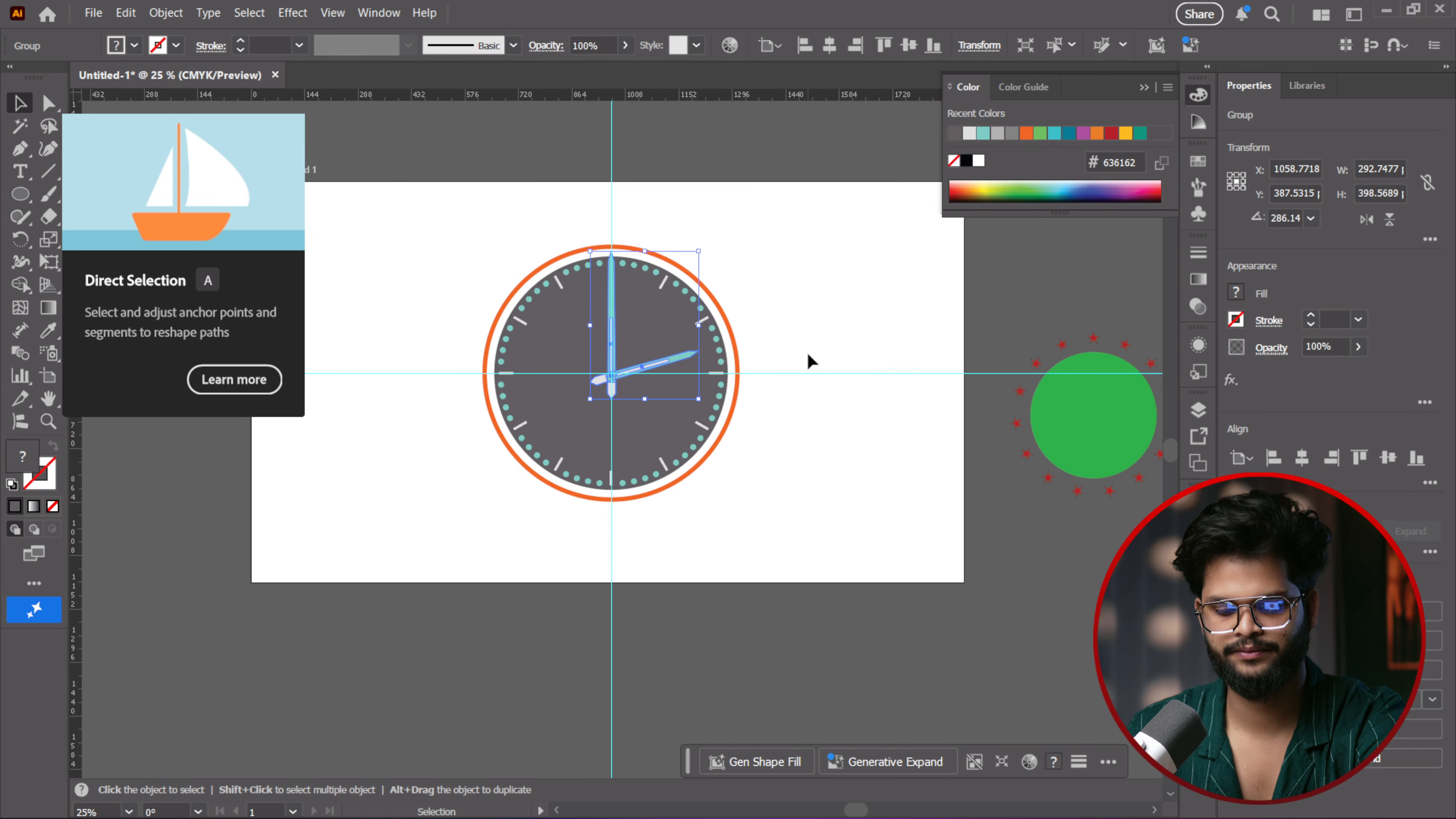
Nudge the hands group so its pivot circle sits exactly on the intersection of the two guides
scroll(809, 352, up, 2)
drag(413, 400, 410, 395)
key(super)
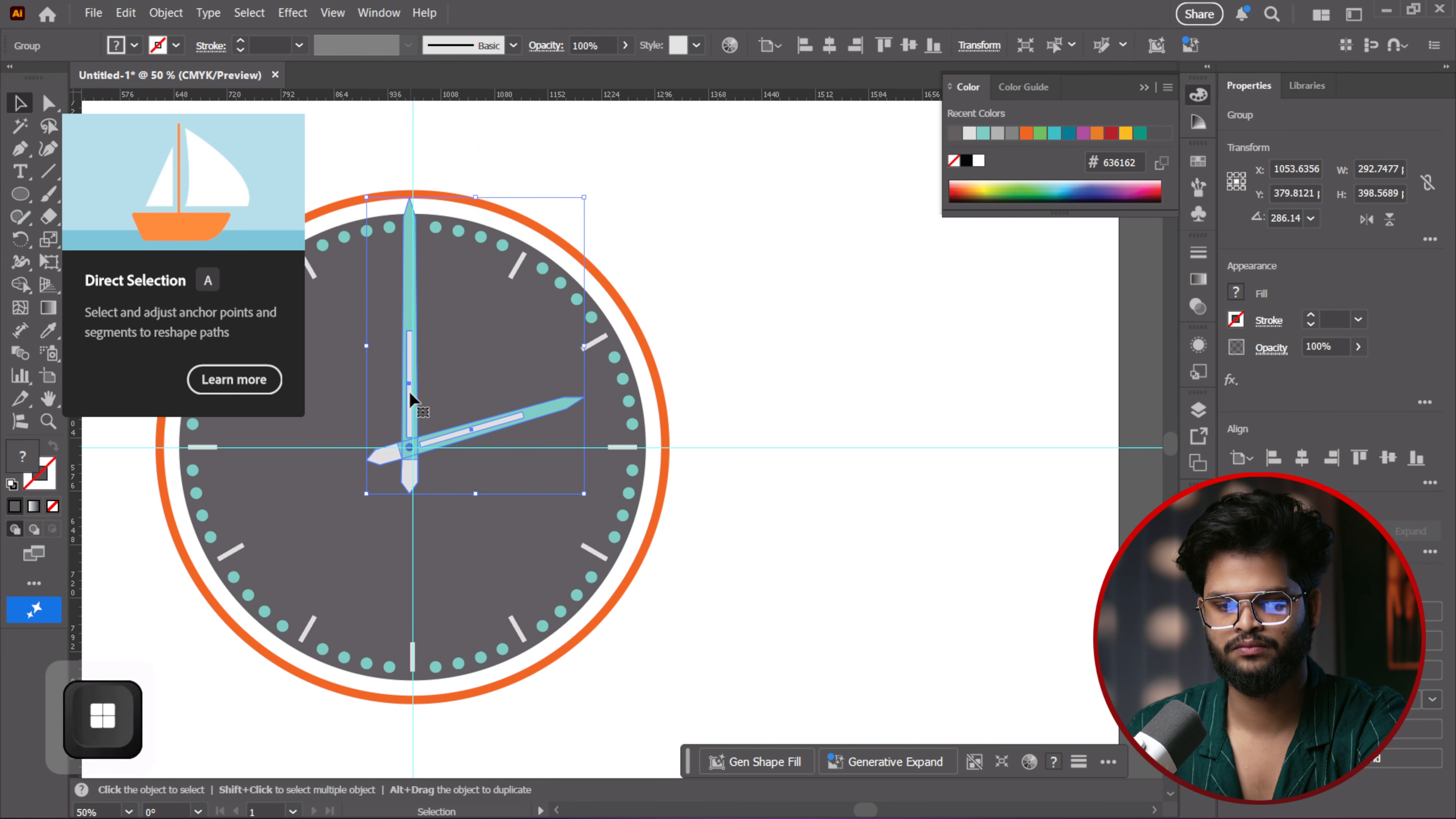
key(alt)
click(392, 477)
alt+scroll(392, 473, up, 4)
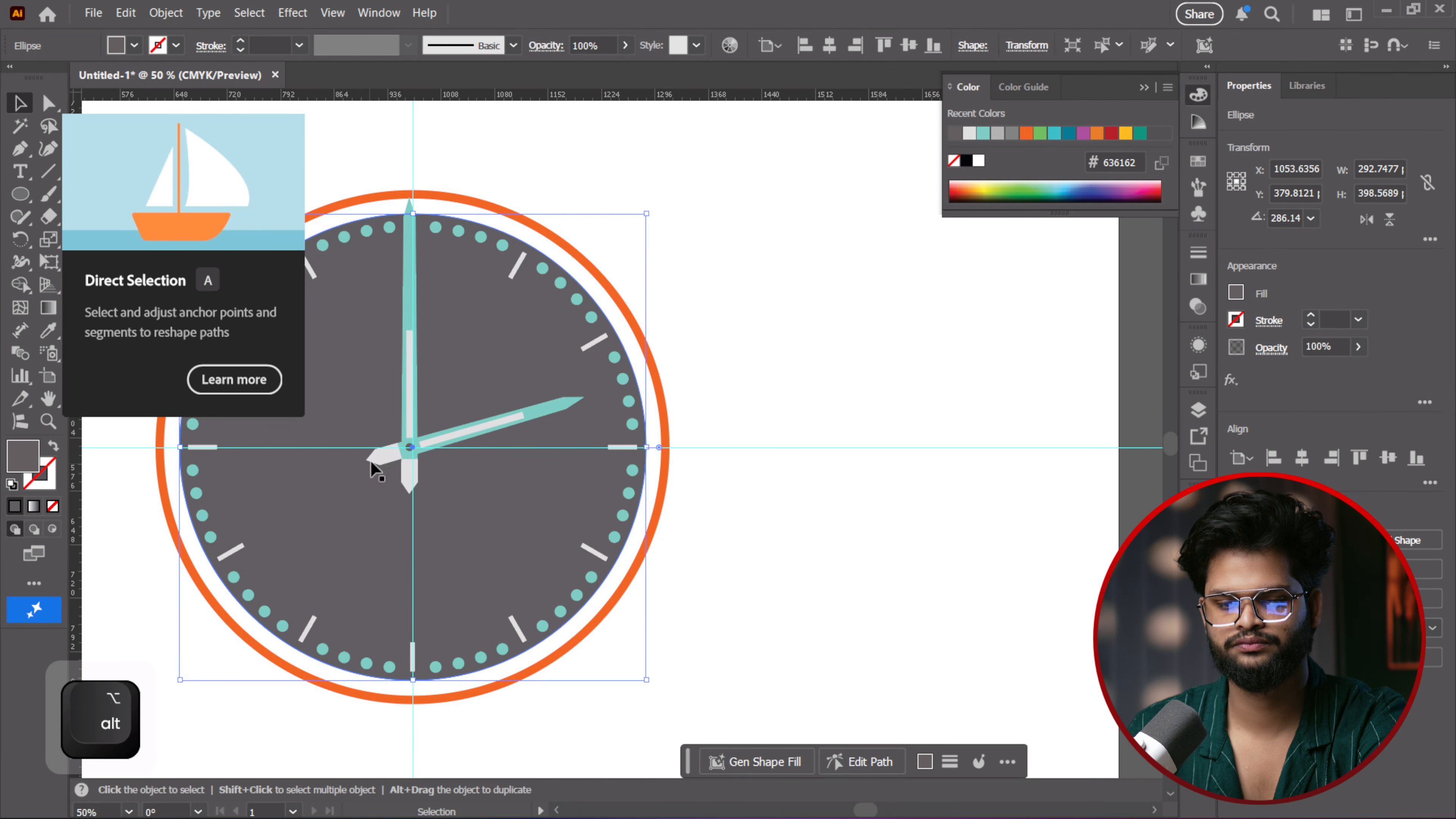
drag(389, 463, 412, 454)
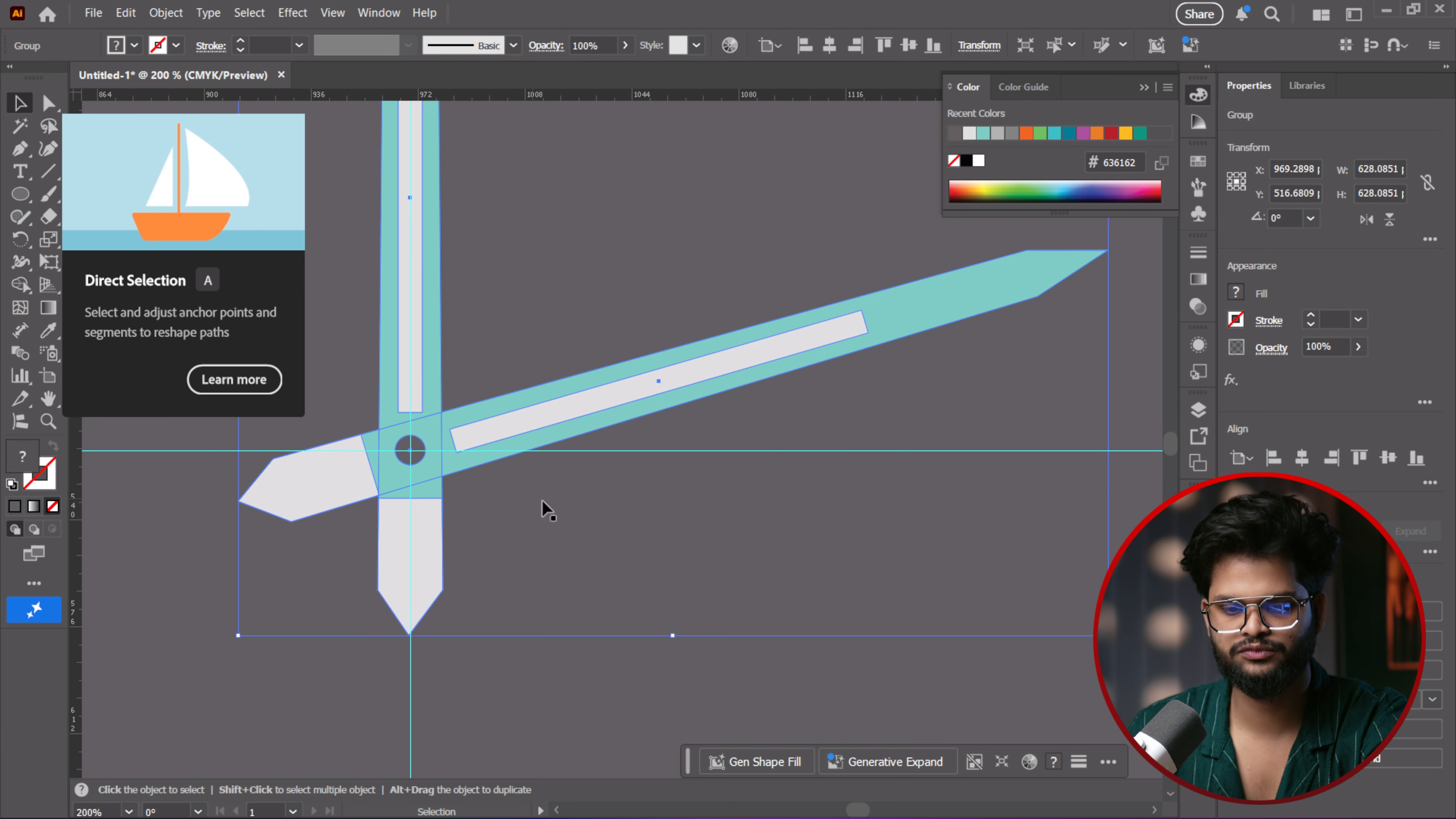
scroll(457, 482, down, 3)
scroll(459, 435, down, 2)
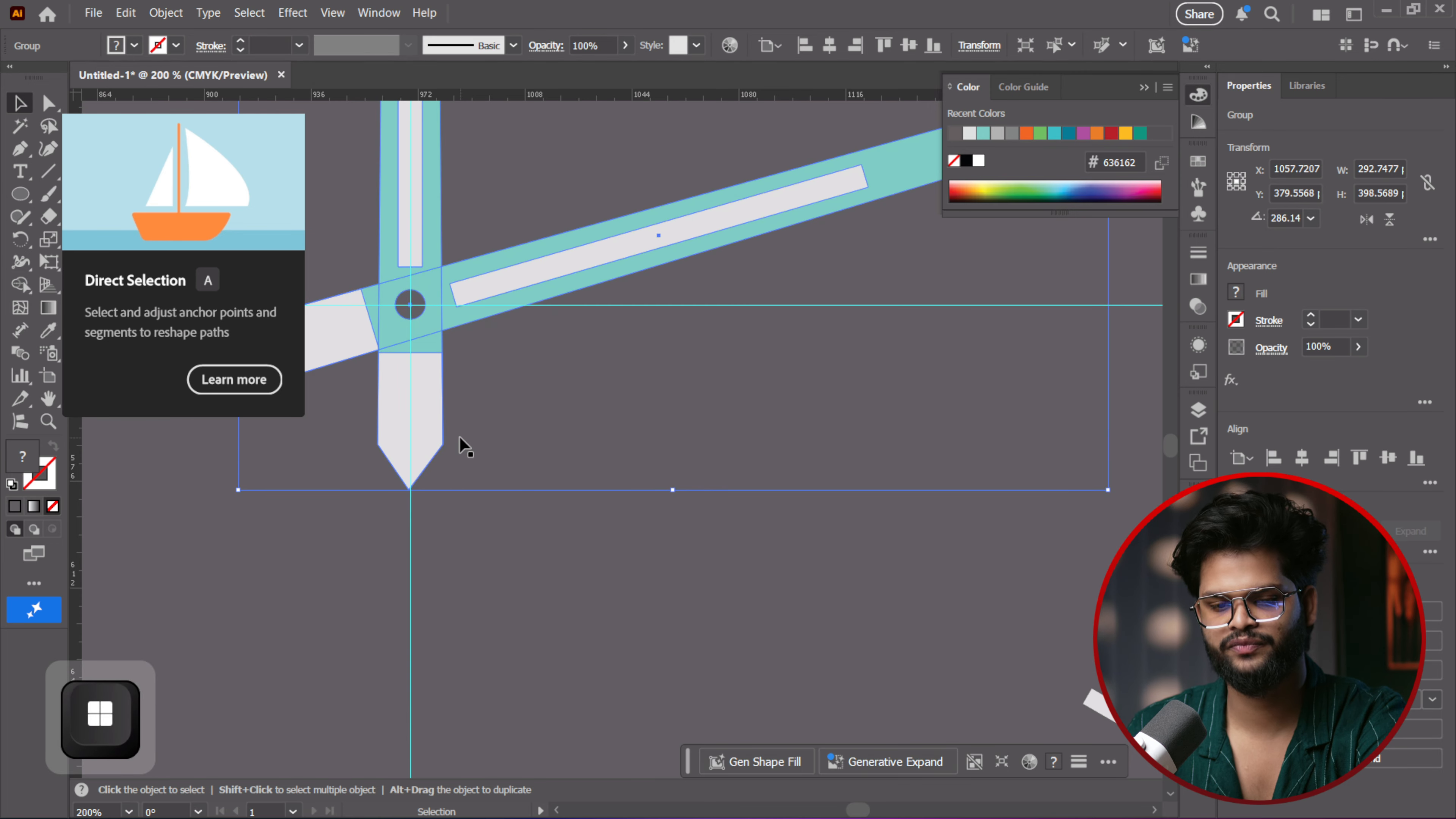
key(super)
click(174, 465)
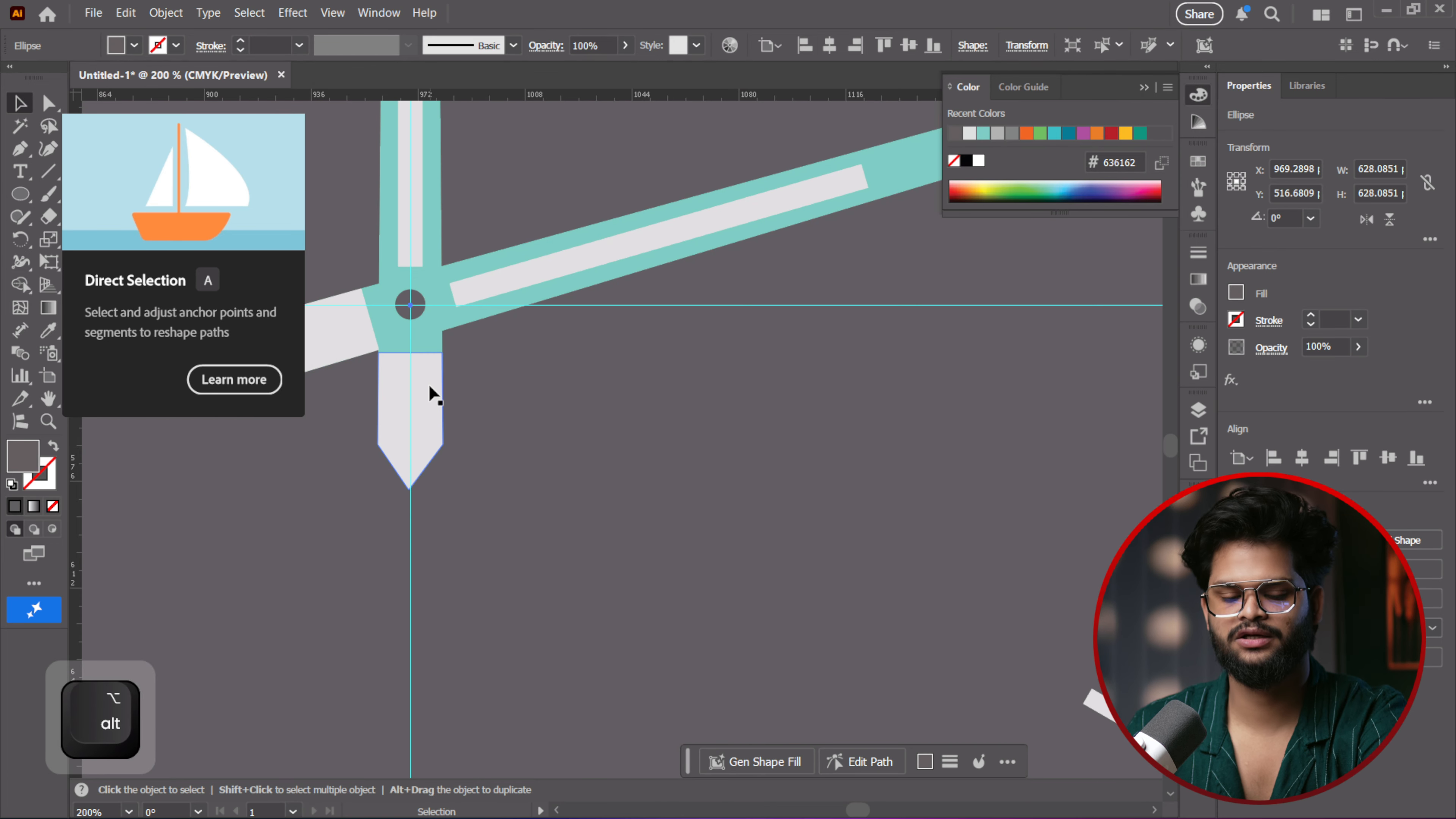
Scale the hands group down further to about 235 pt wide and 320 pt high
scroll(429, 385, down, 5)
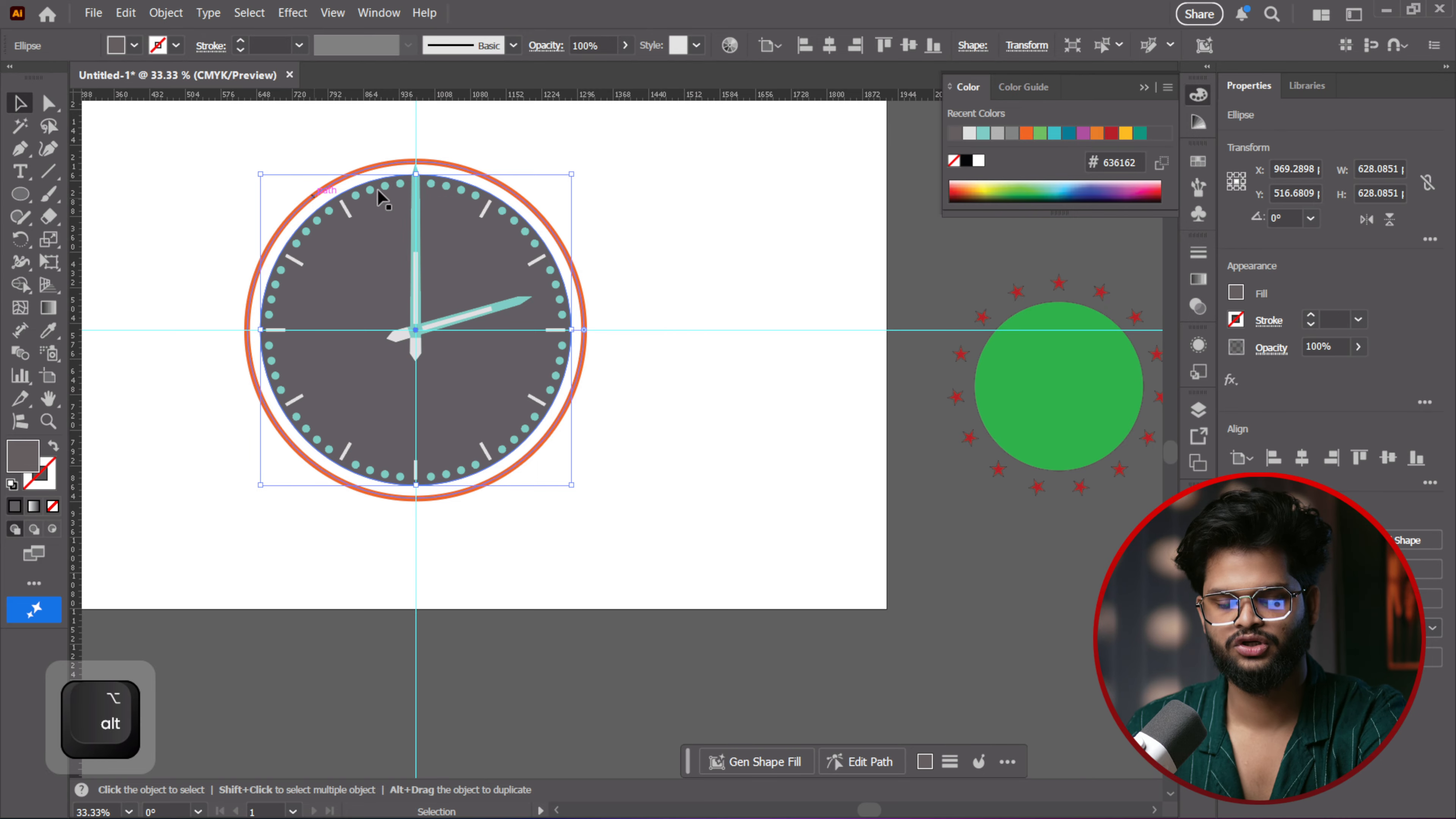
drag(634, 186, 802, 332)
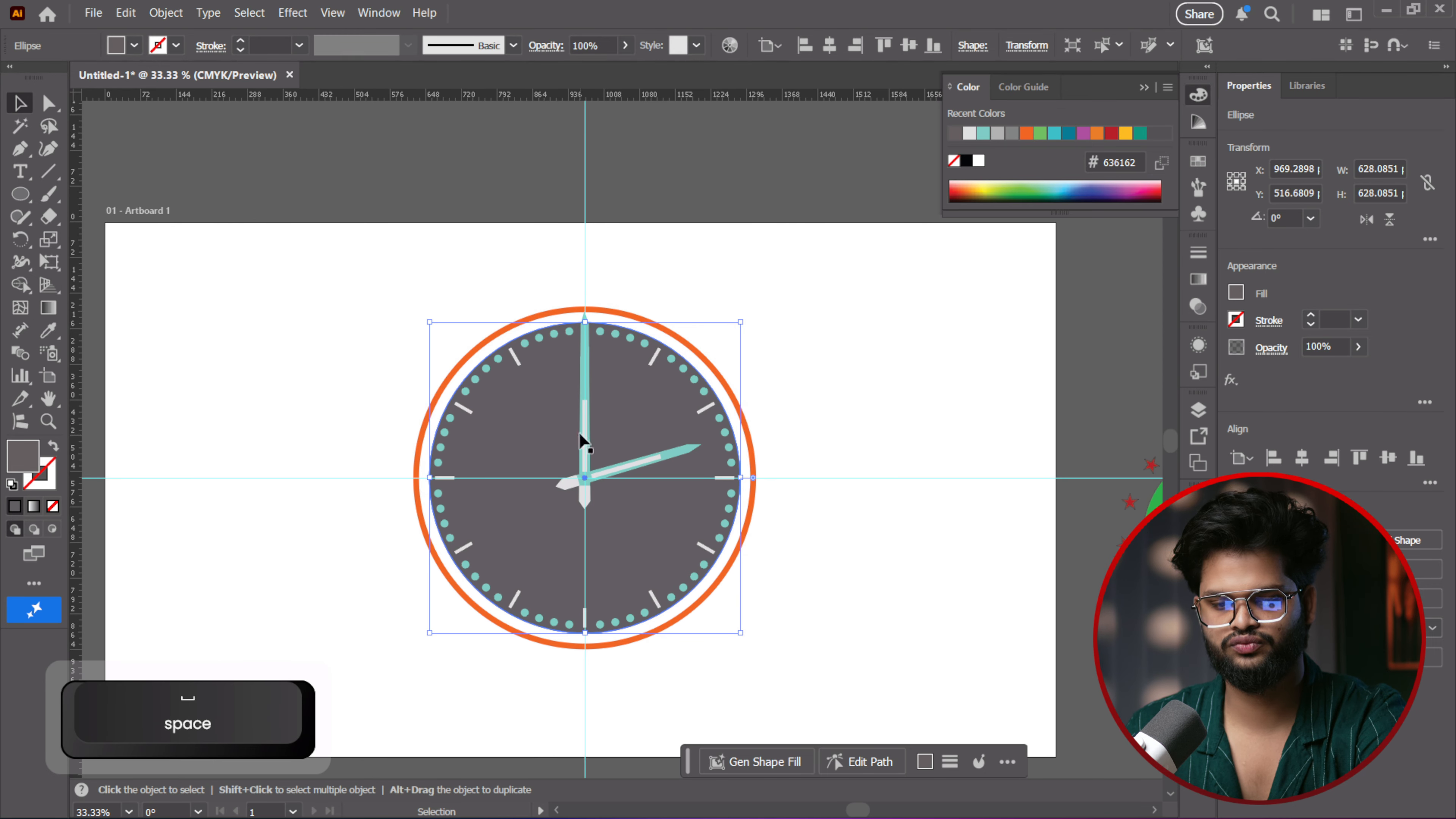
scroll(570, 447, up, 2)
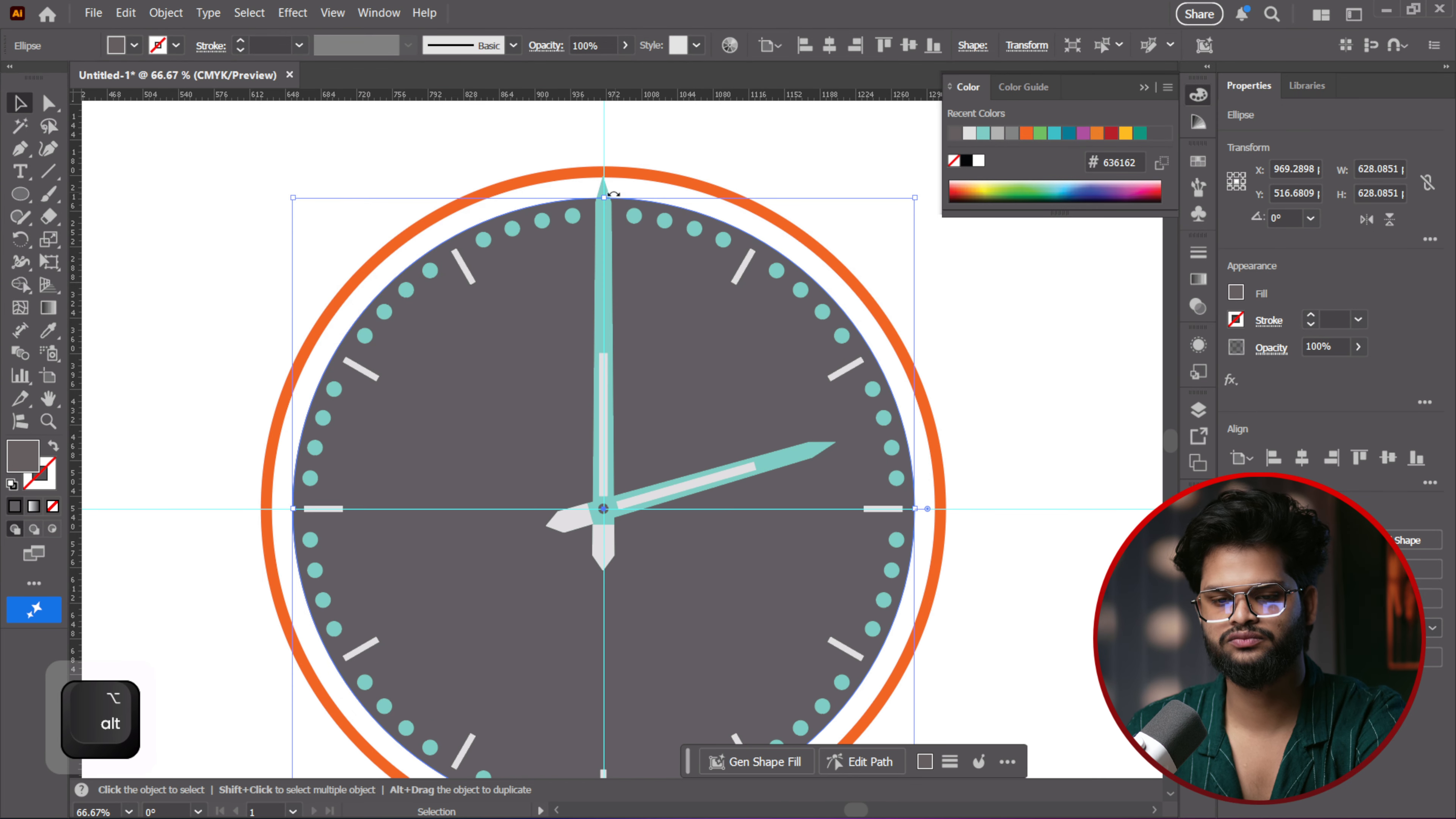
click(602, 244)
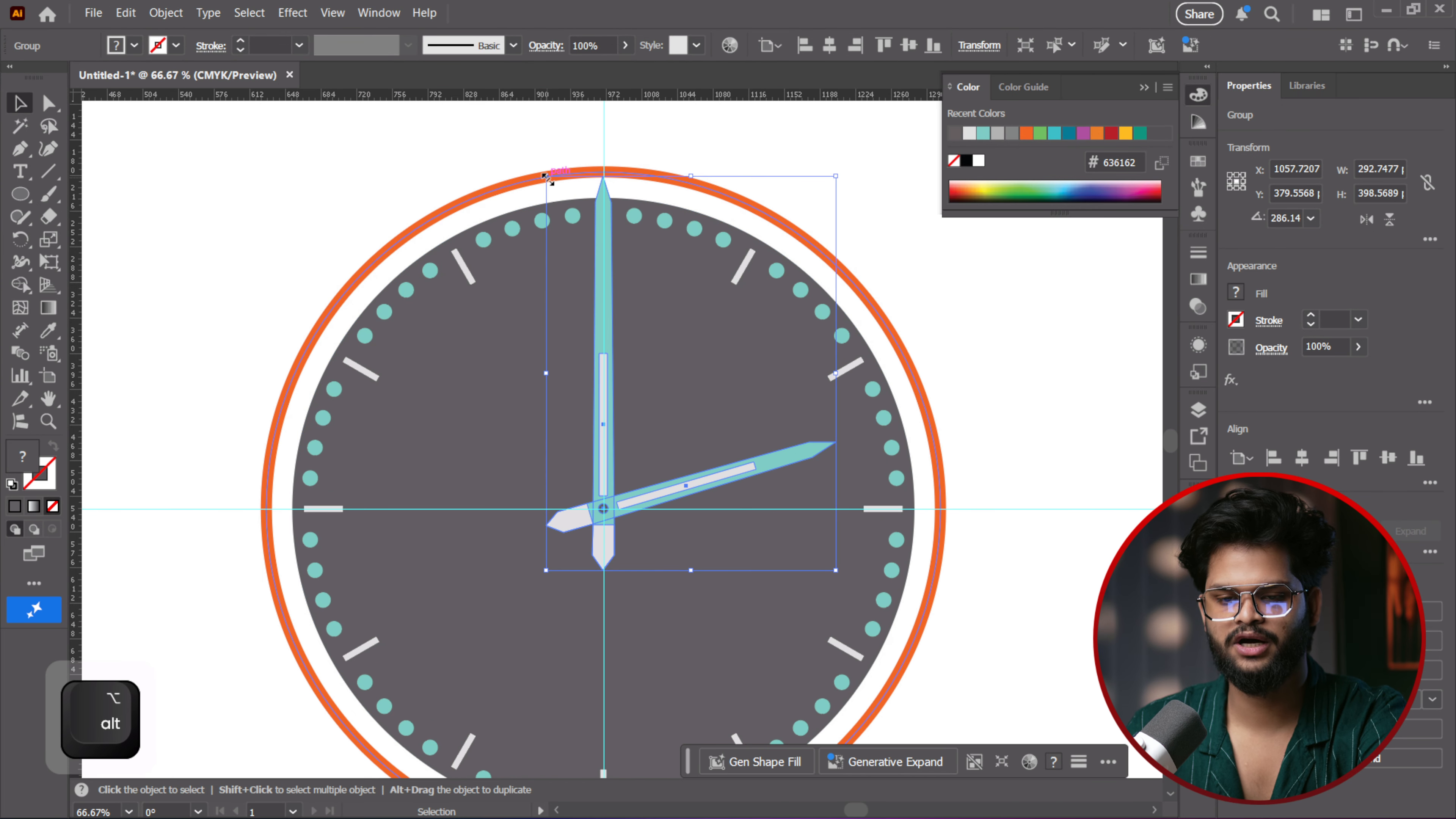
drag(547, 177, 604, 235)
Move the smaller hands group so its pivot circle is centred on the guides' intersection
drag(645, 531, 603, 514)
alt+scroll(602, 507, up, 3)
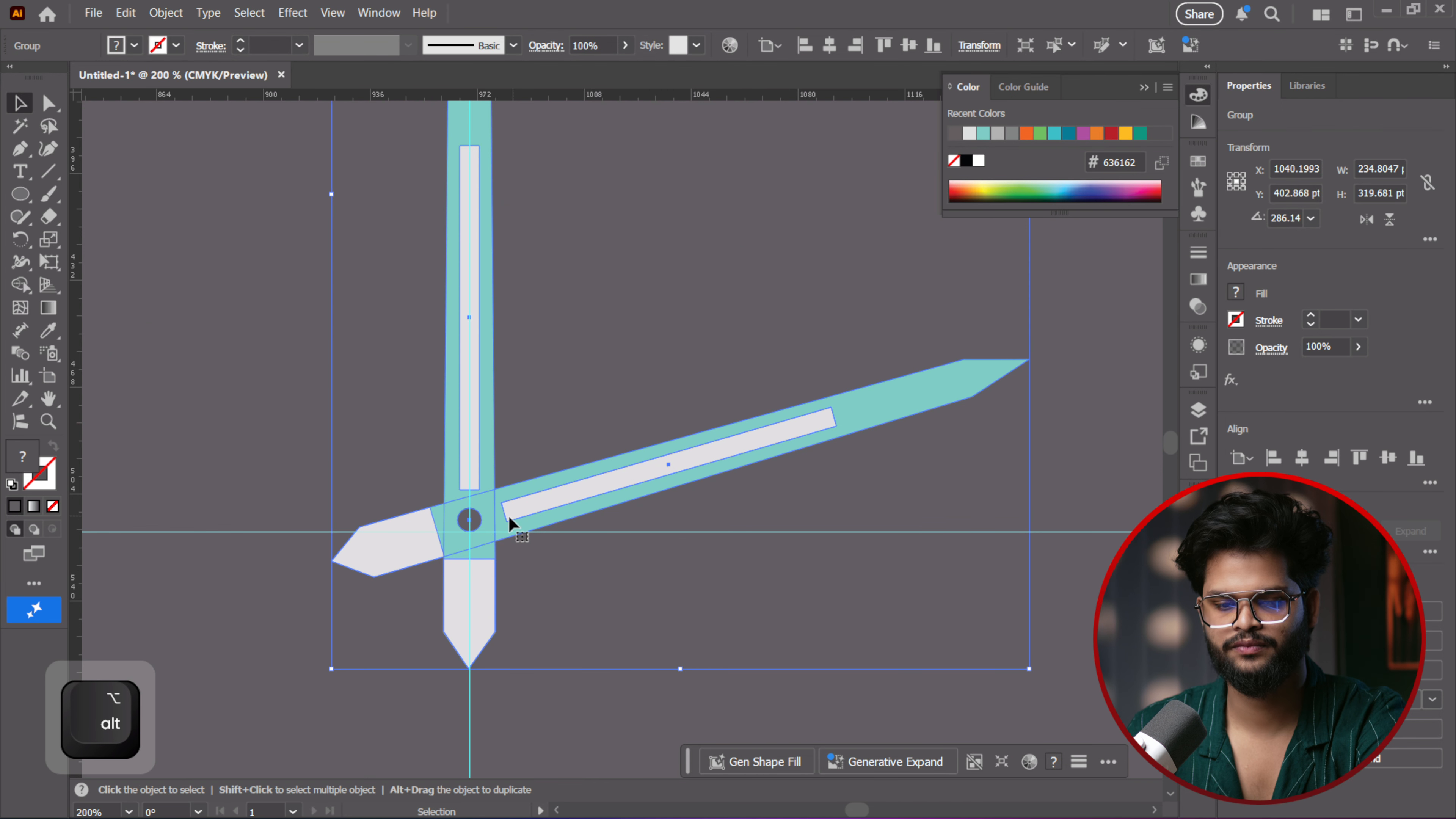
mouse_move(479, 523)
mouse_down()
mouse_move(481, 539)
mouse_move(472, 531)
mouse_up()
click(357, 446)
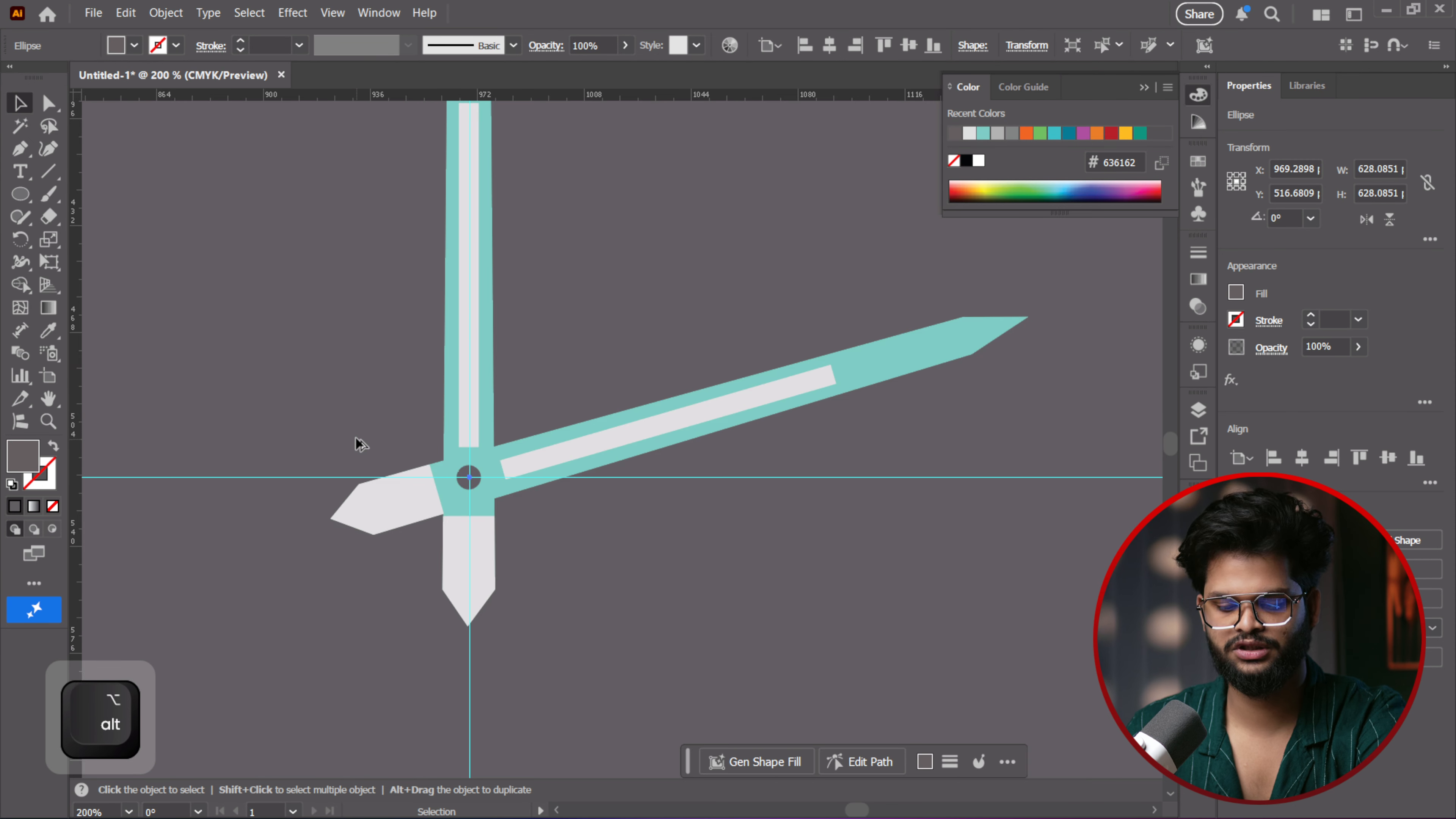
Rotate the hands group clockwise about the dial's centre until the long hand points just past two and the short hand between four and five
alt+scroll(281, 405, down, 3)
alt+scroll(290, 405, down, 2)
key(space)
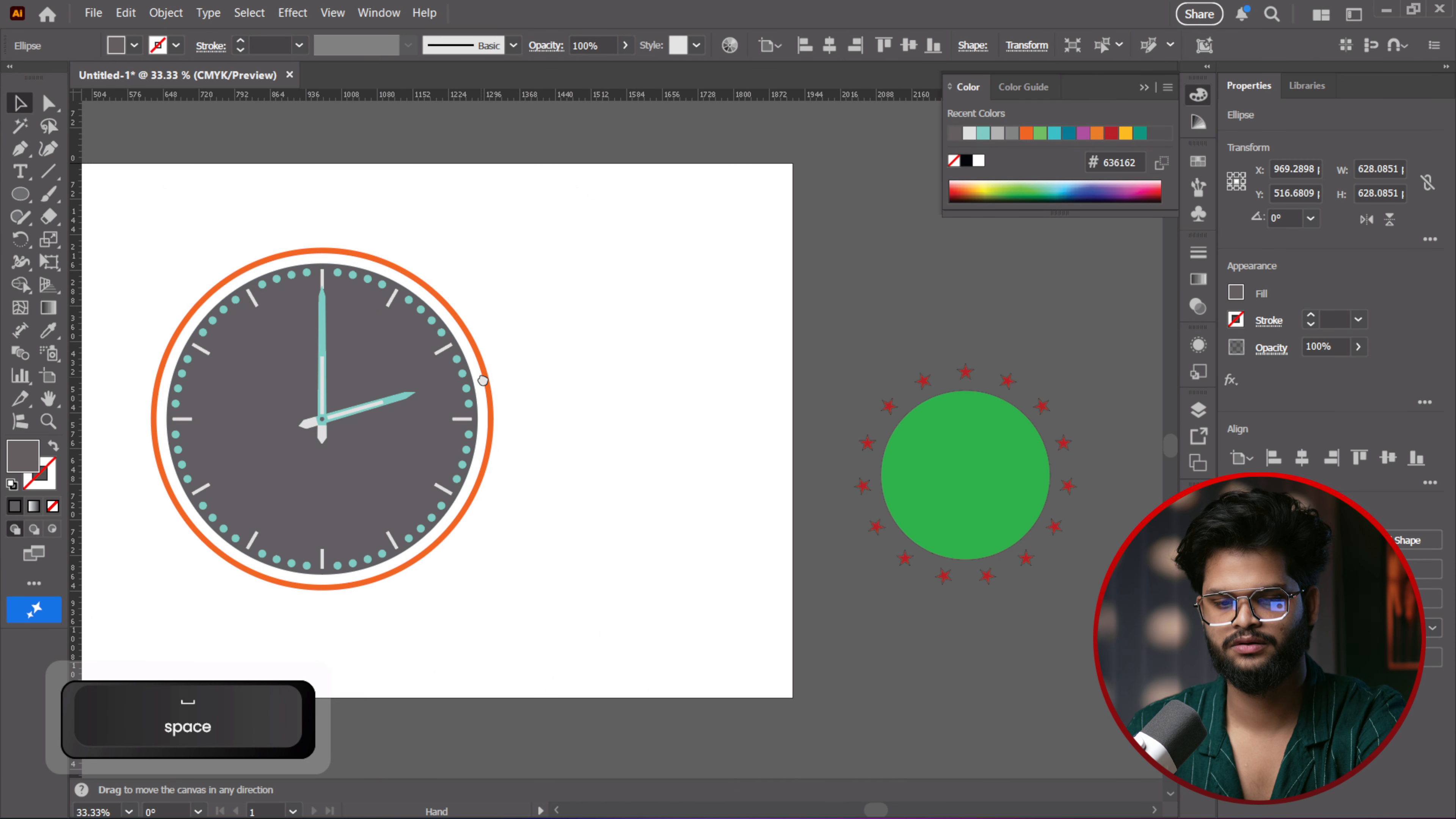
drag(478, 380, 661, 421)
click(263, 315)
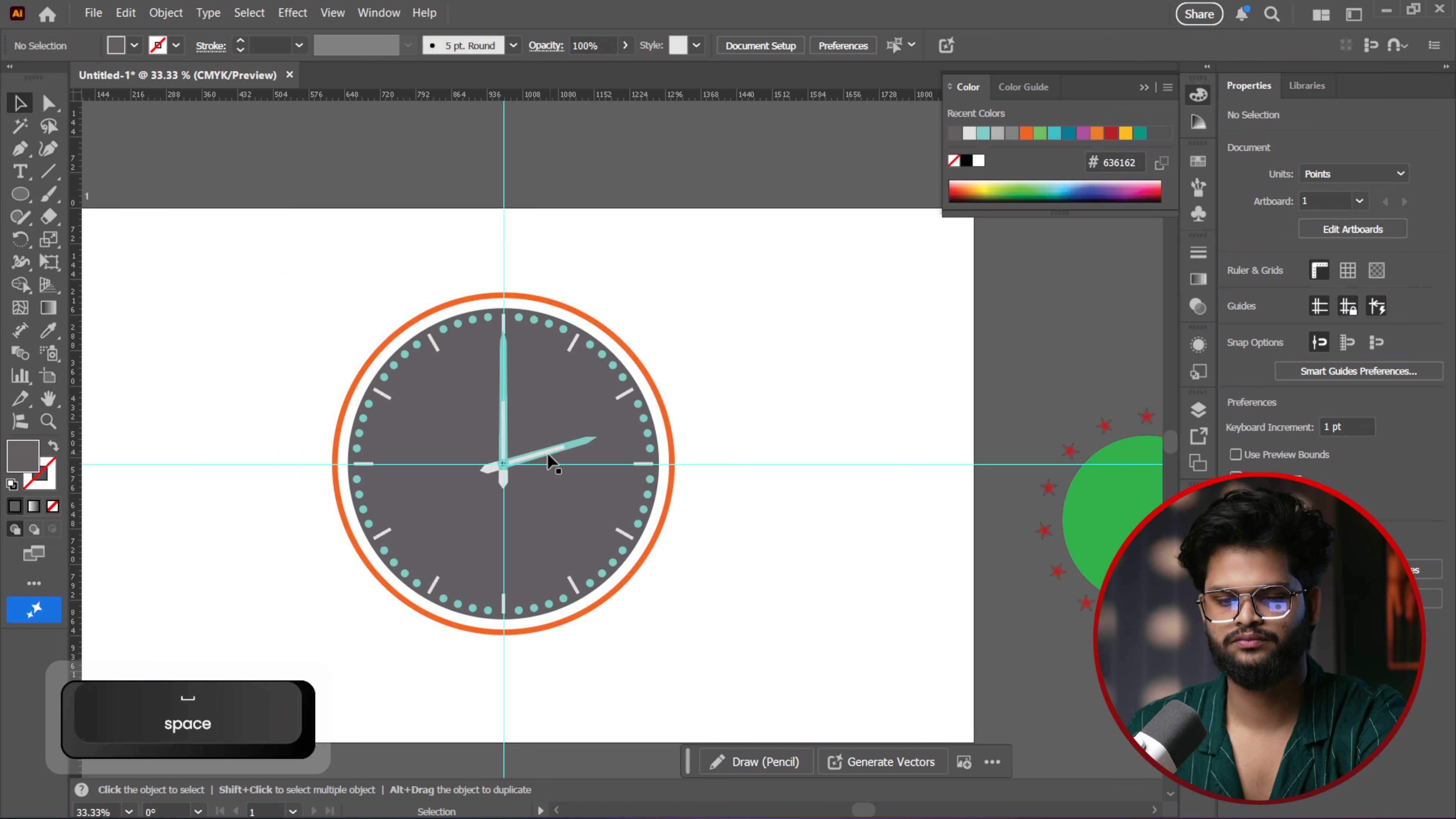
click(505, 350)
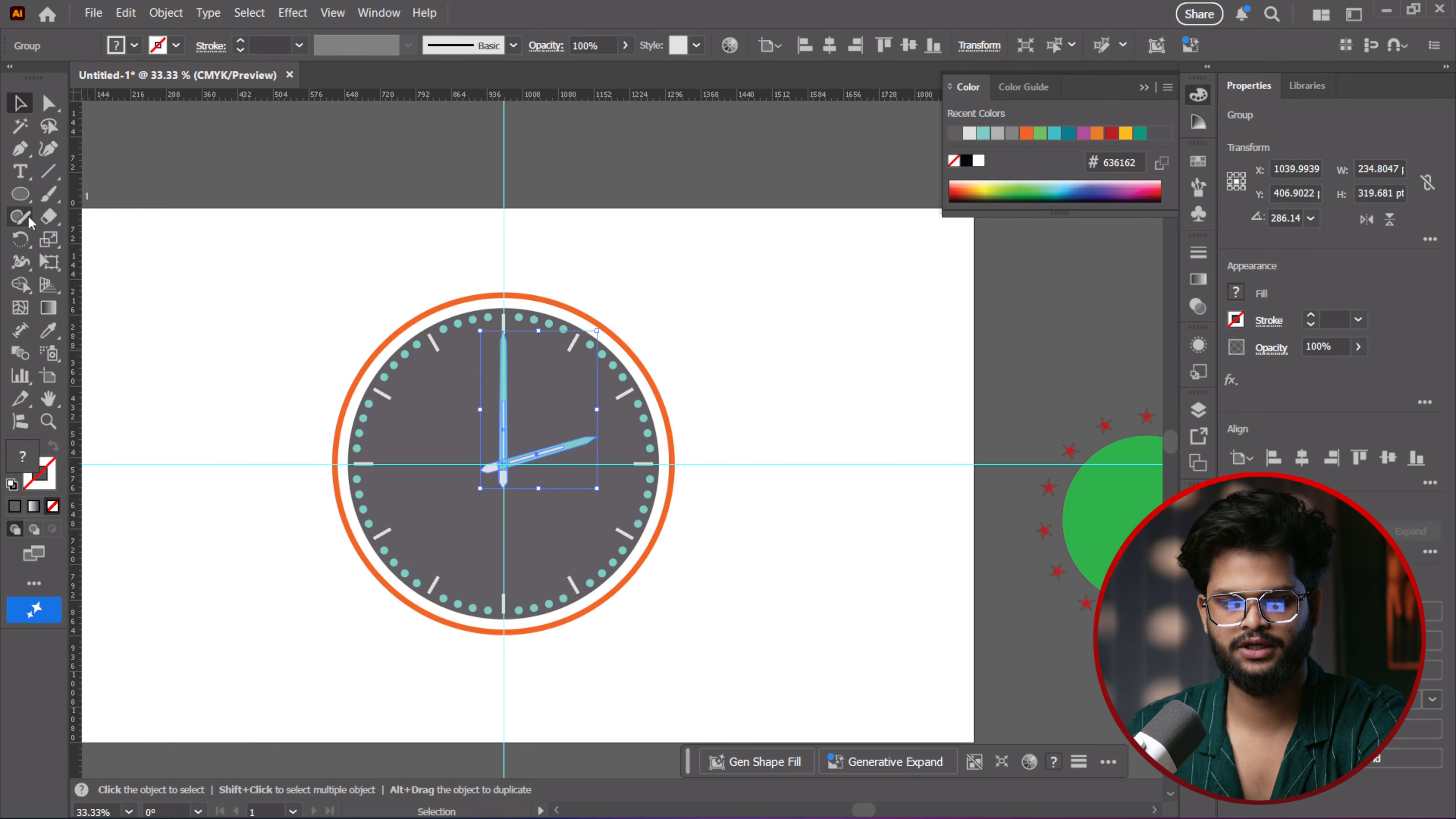
click(20, 238)
scroll(494, 495, up, 3)
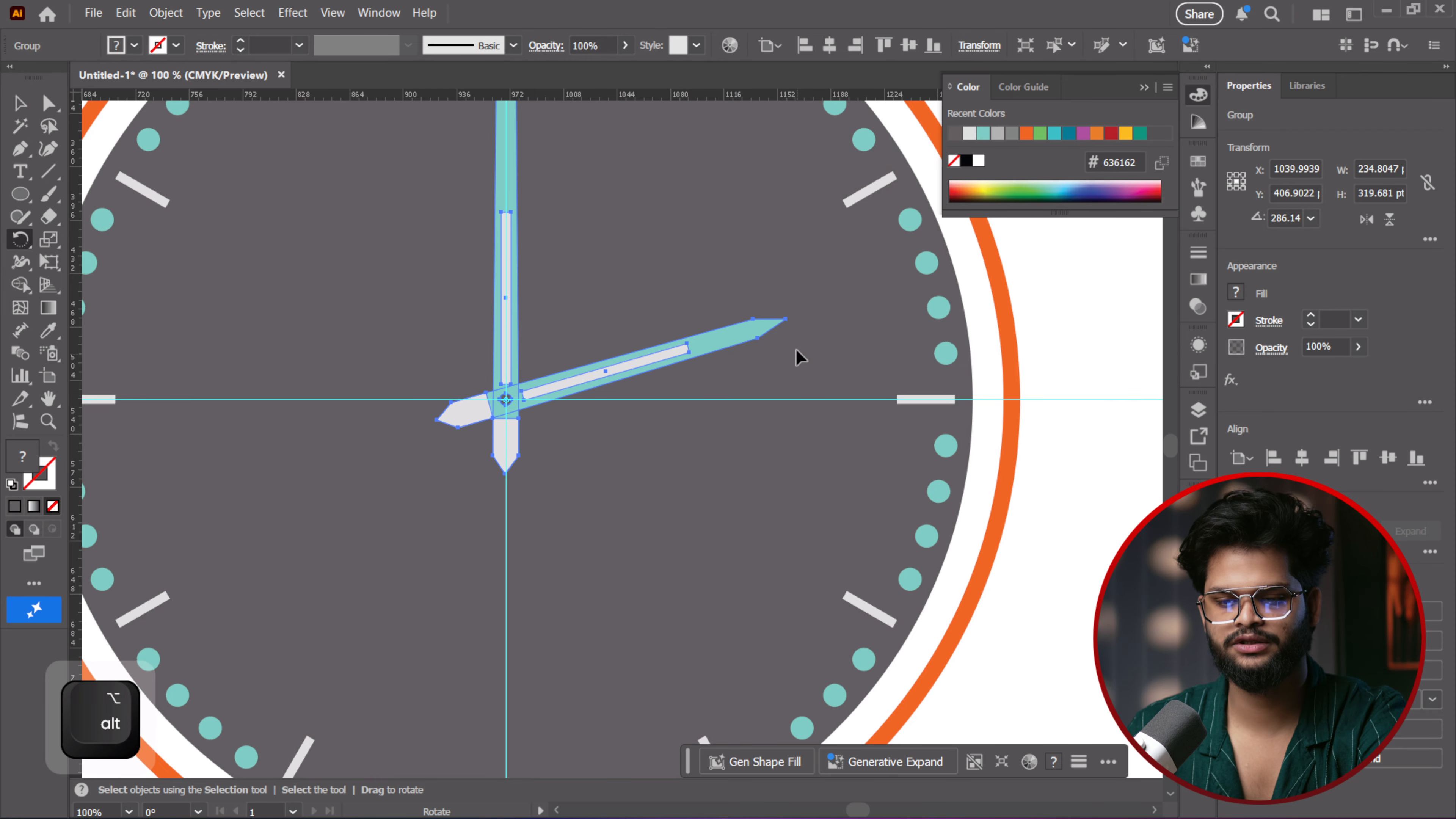
drag(771, 331, 666, 603)
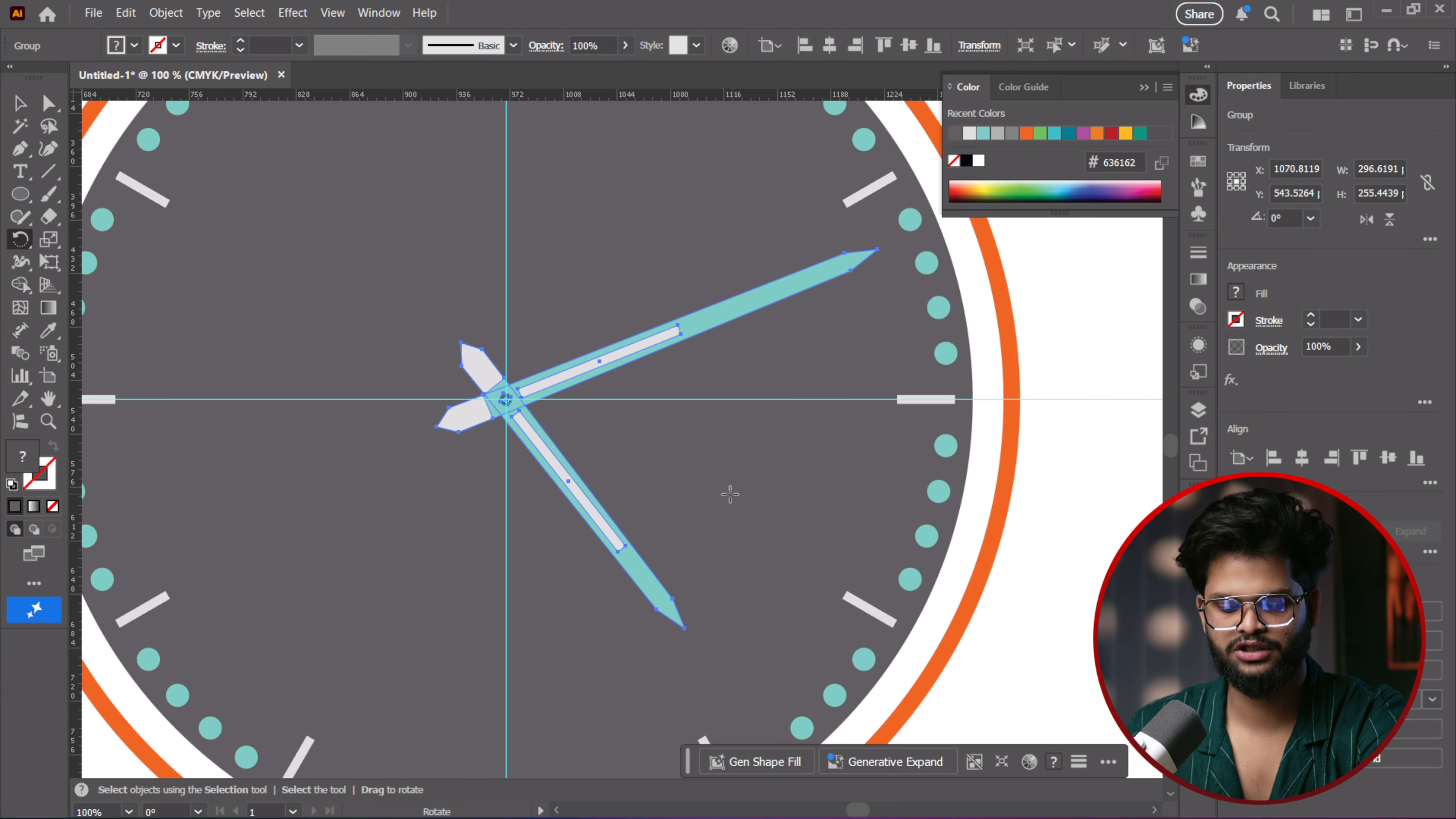
scroll(732, 493, down, 4)
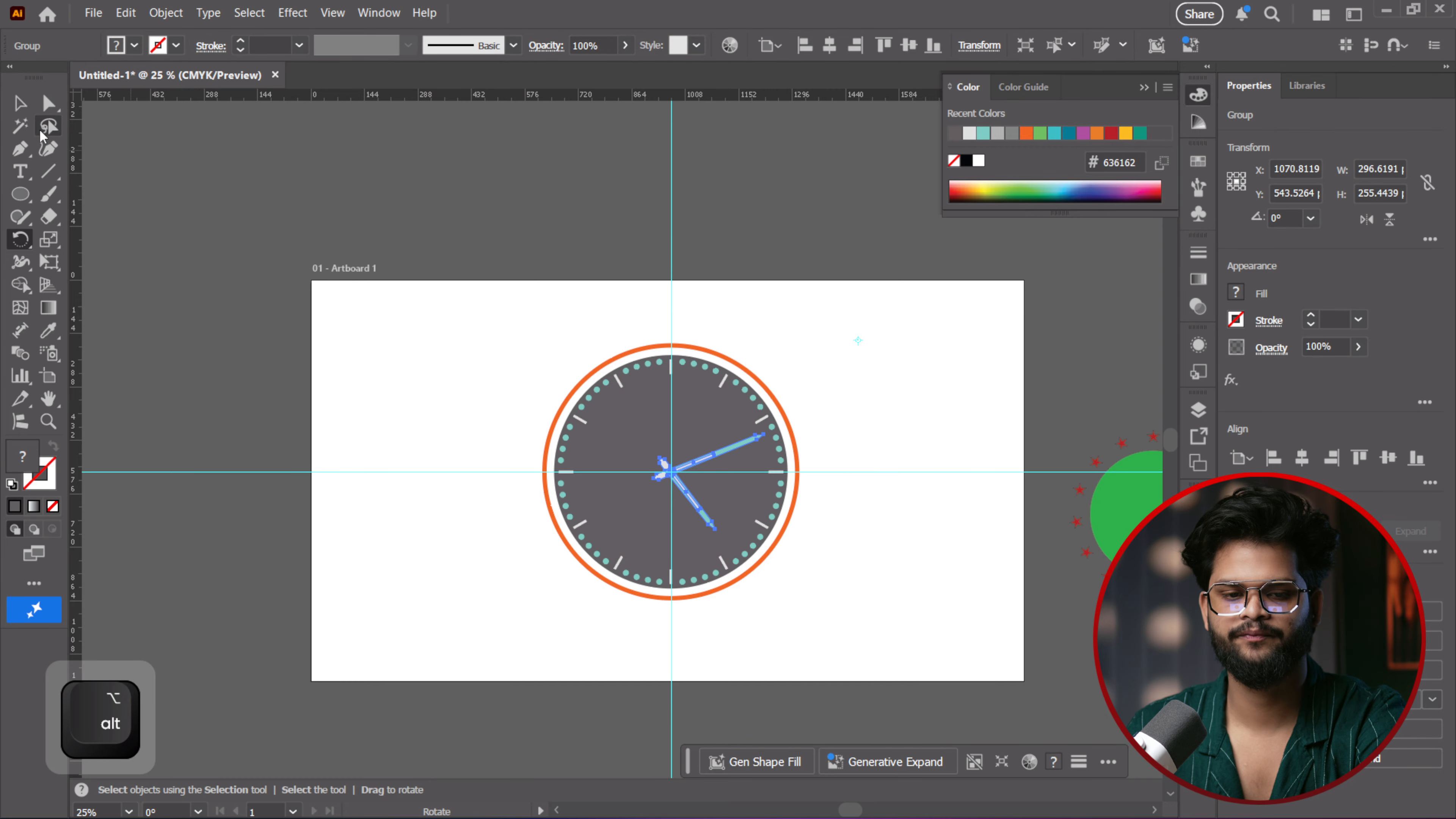
click(19, 104)
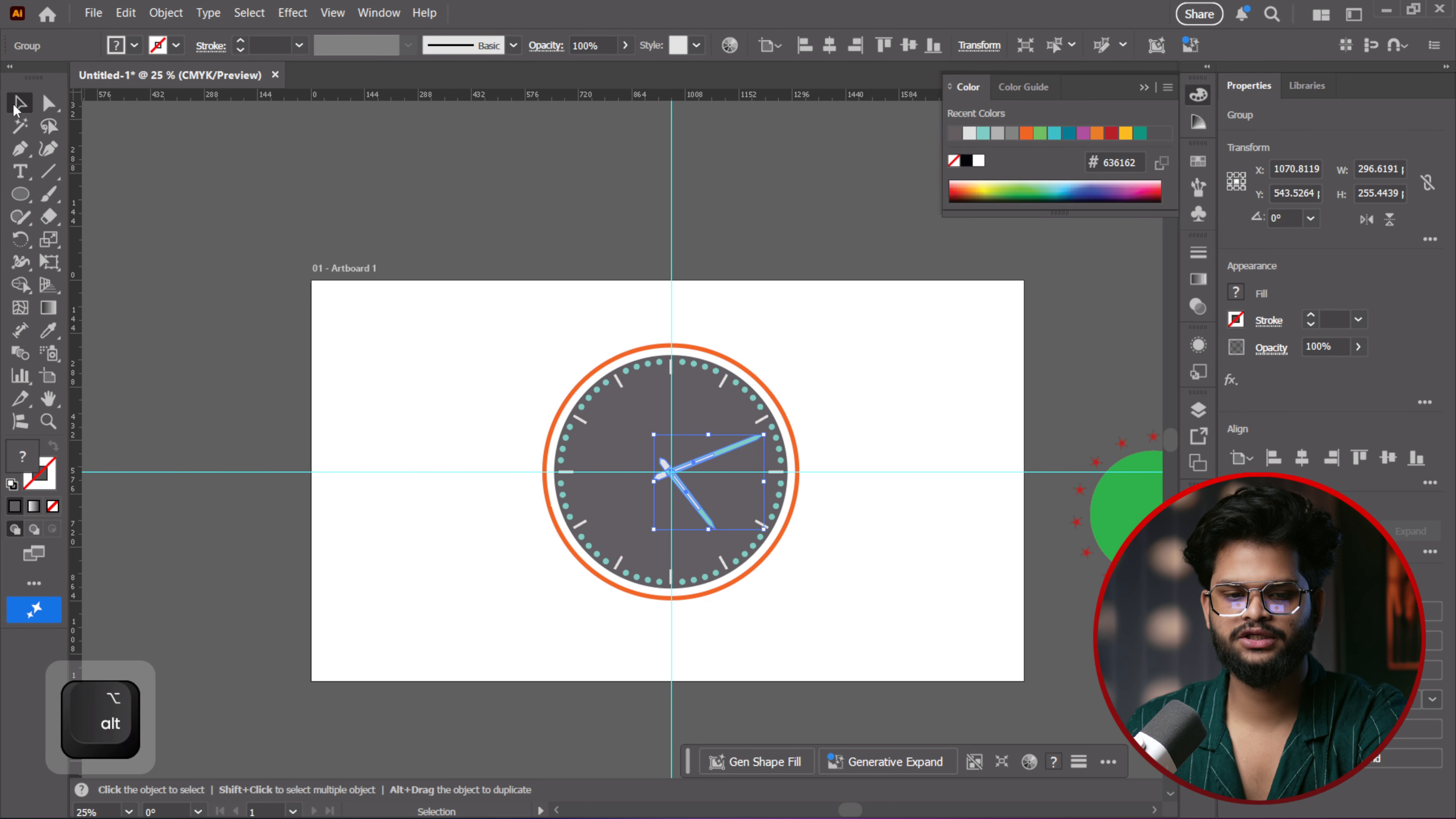
click(471, 351)
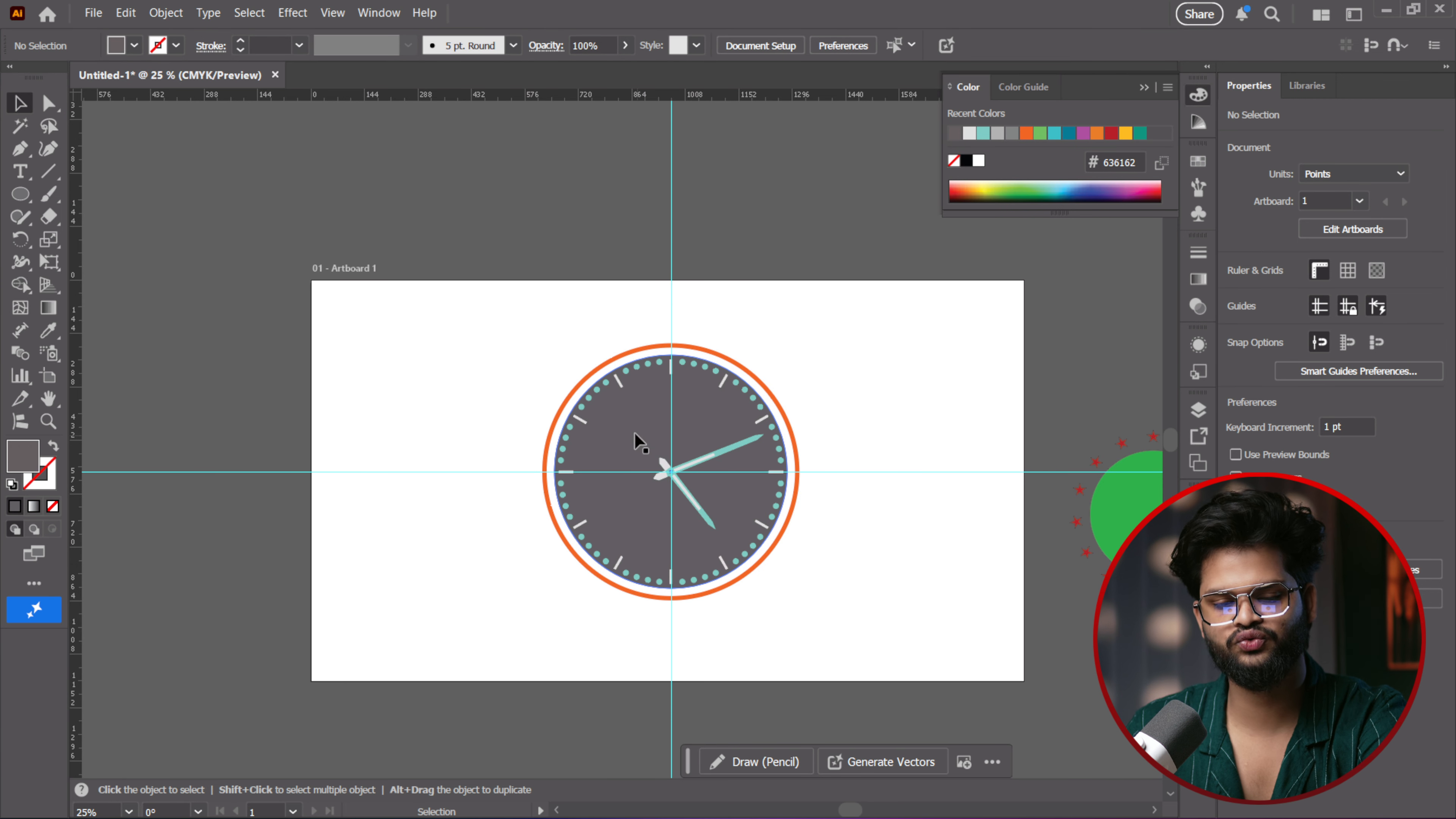
Draw a thin vertical rectangle about 6 pt wide and 432 pt high on the empty artboard area beside the clock
click(22, 199)
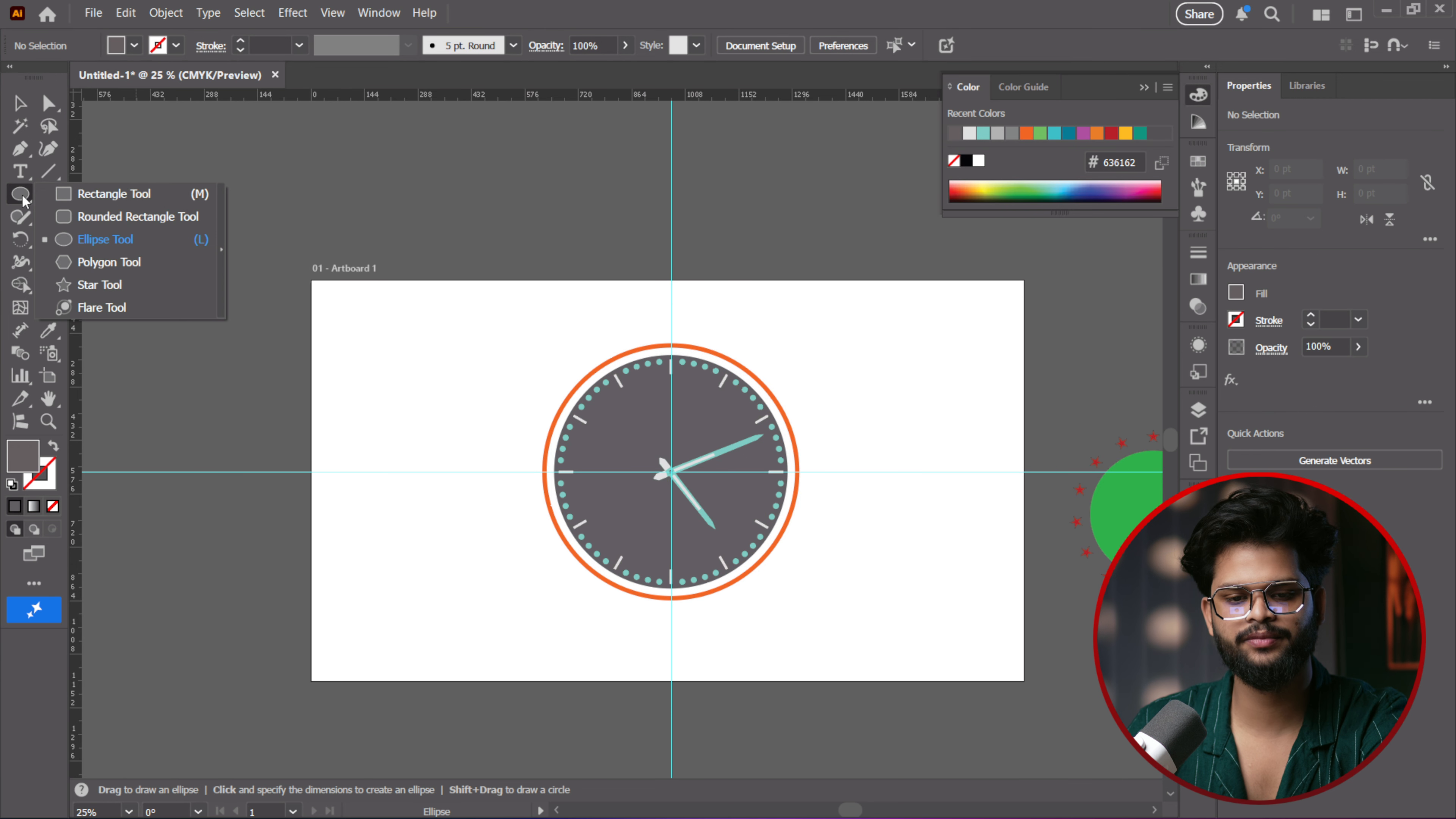
click(81, 197)
drag(420, 345, 453, 495)
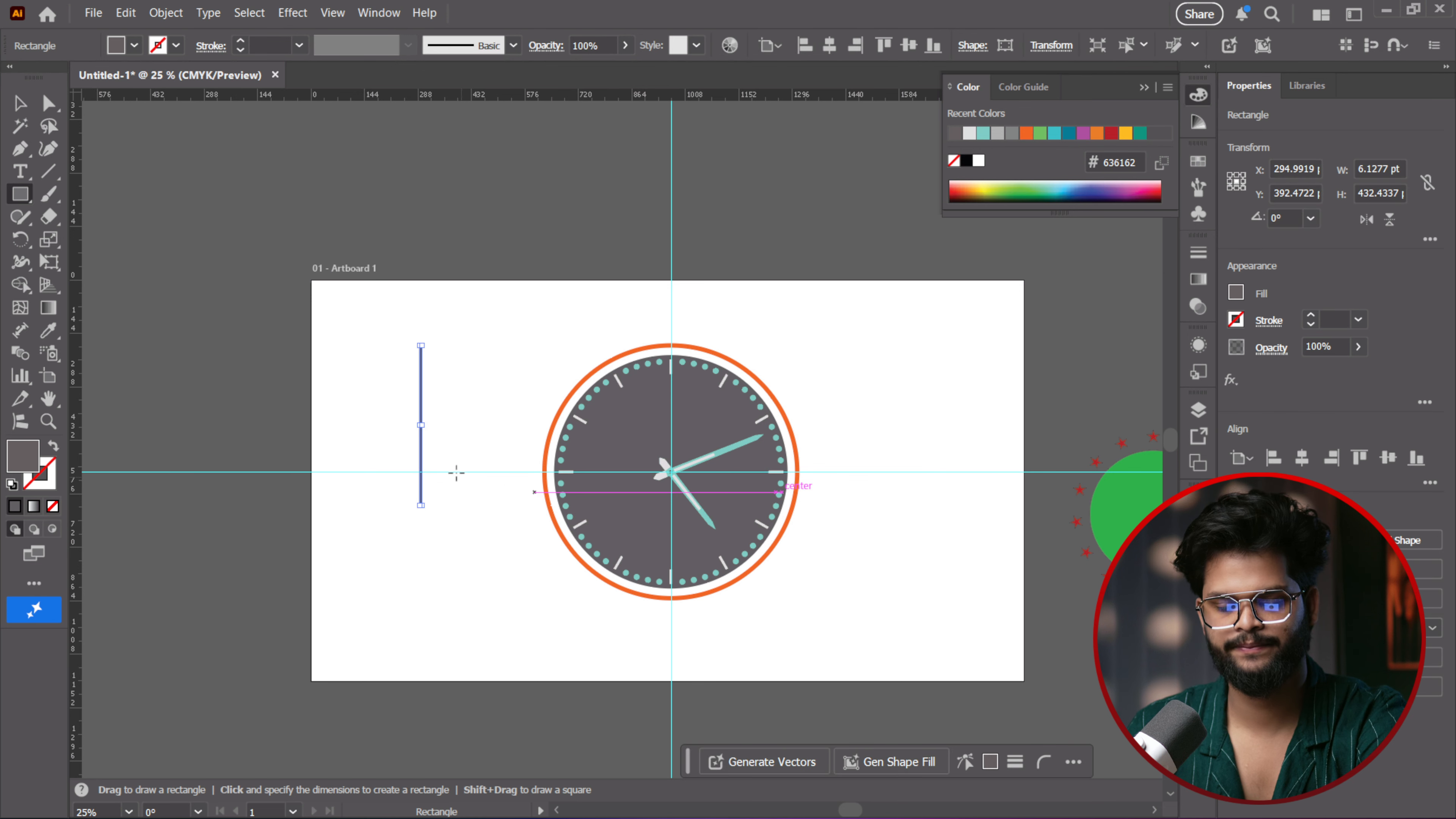
Add an anchor point midway along the thin rectangle's upper edge and raise it to form a pointed tip, about 455 pt overall height
alt+scroll(442, 458, up, 4)
alt+scroll(418, 431, down, 1)
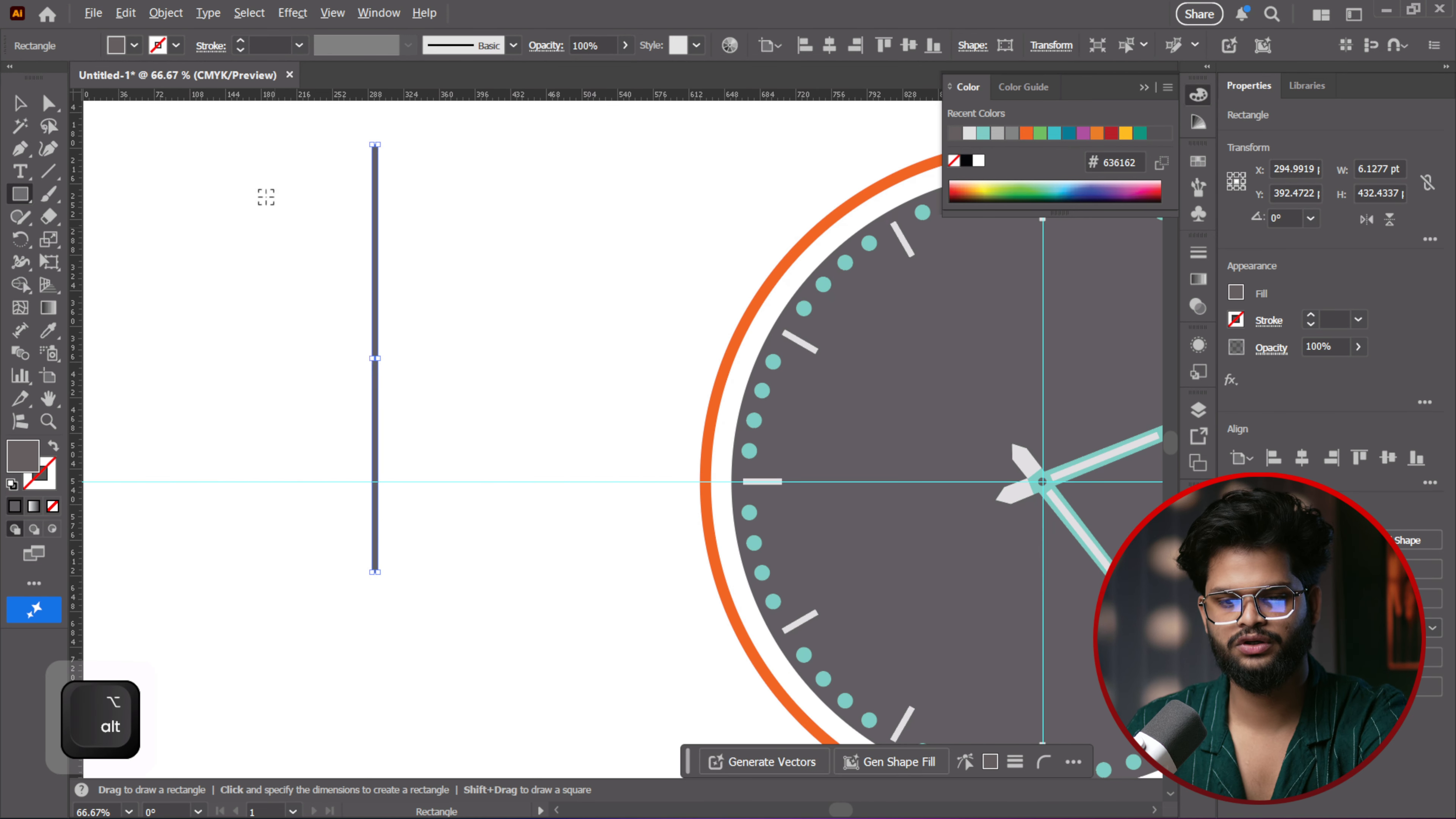
alt+scroll(344, 144, up, 7)
click(19, 147)
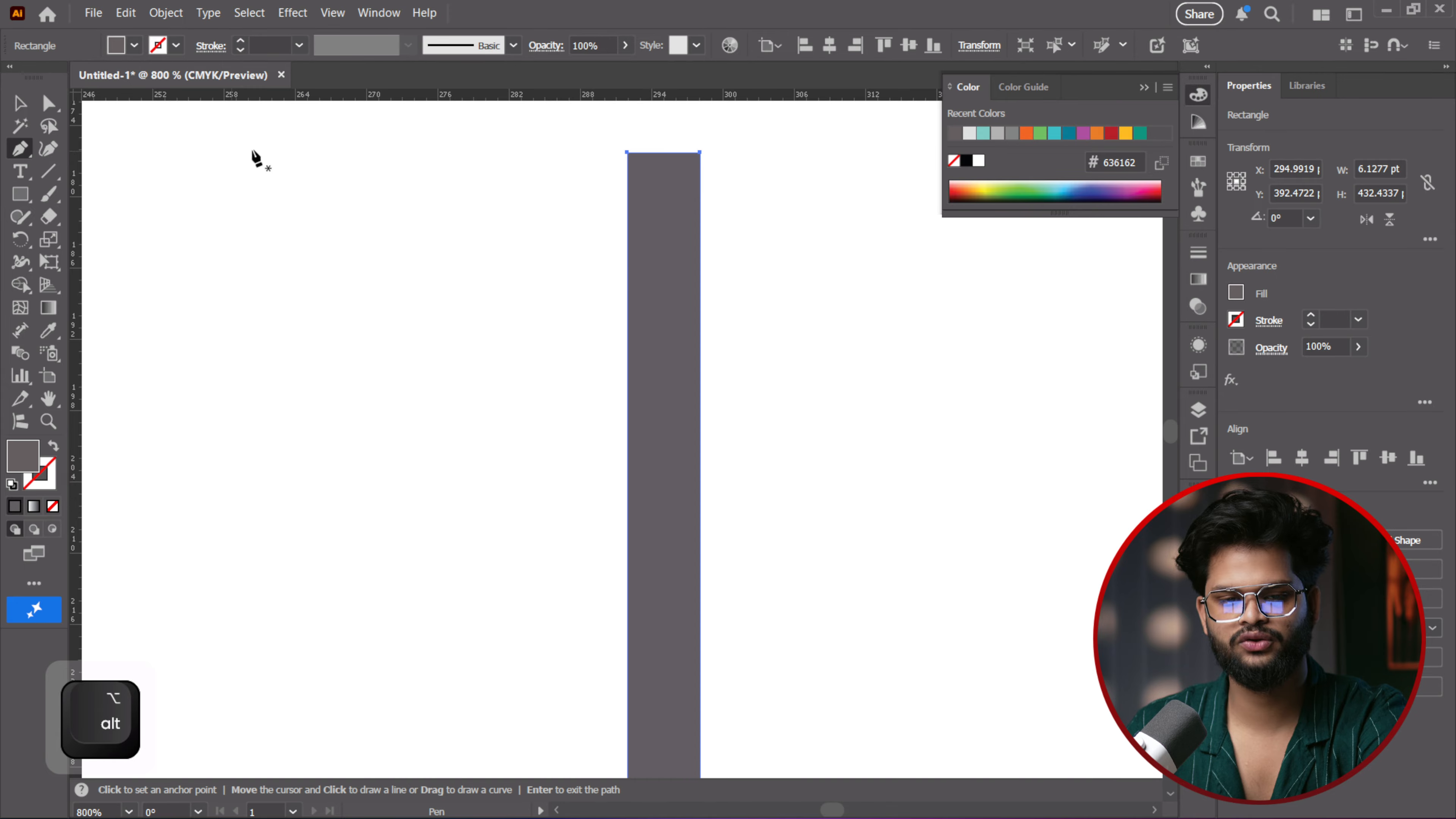
click(665, 161)
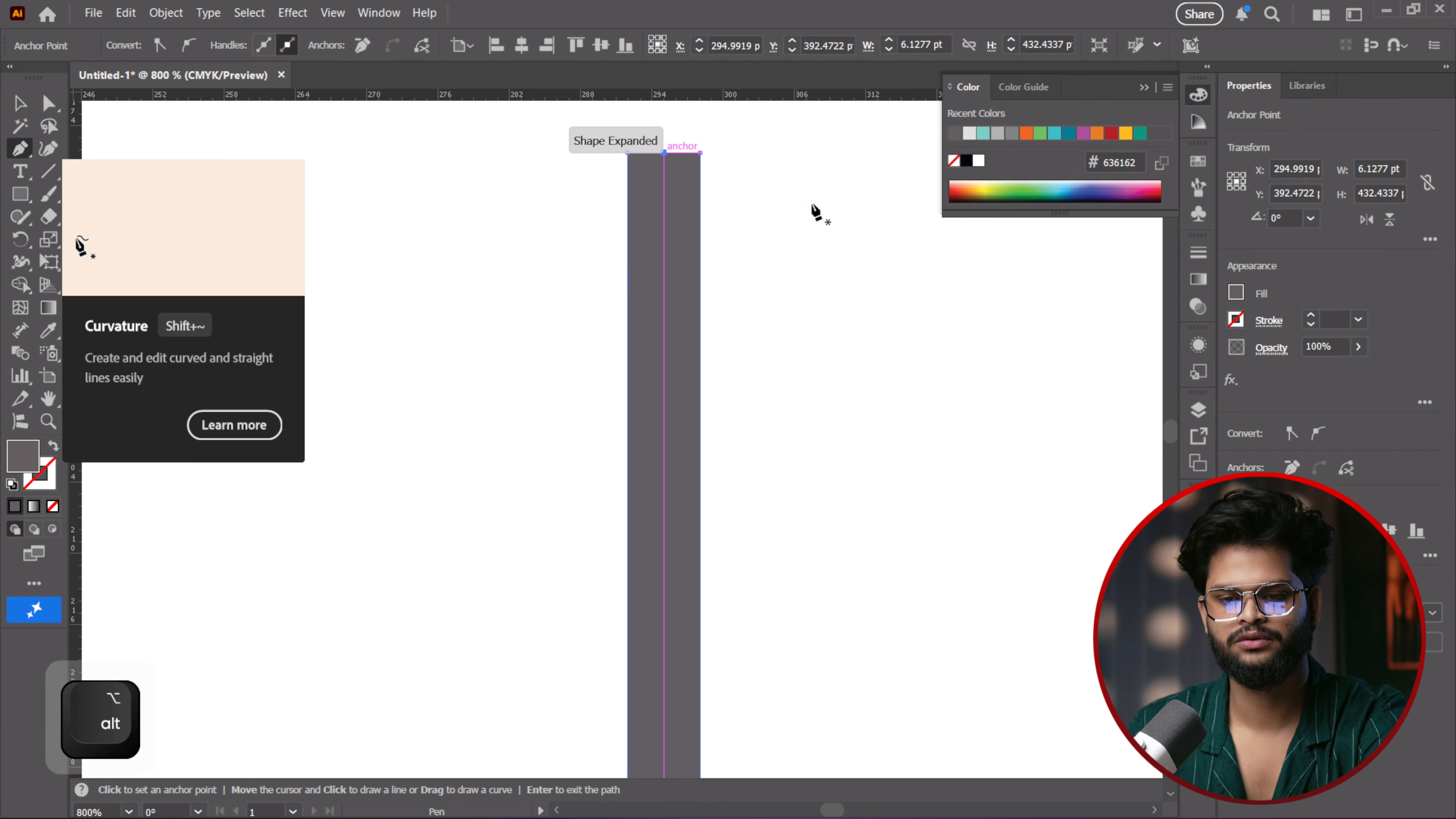
scroll(840, 241, up, 5)
key(a)
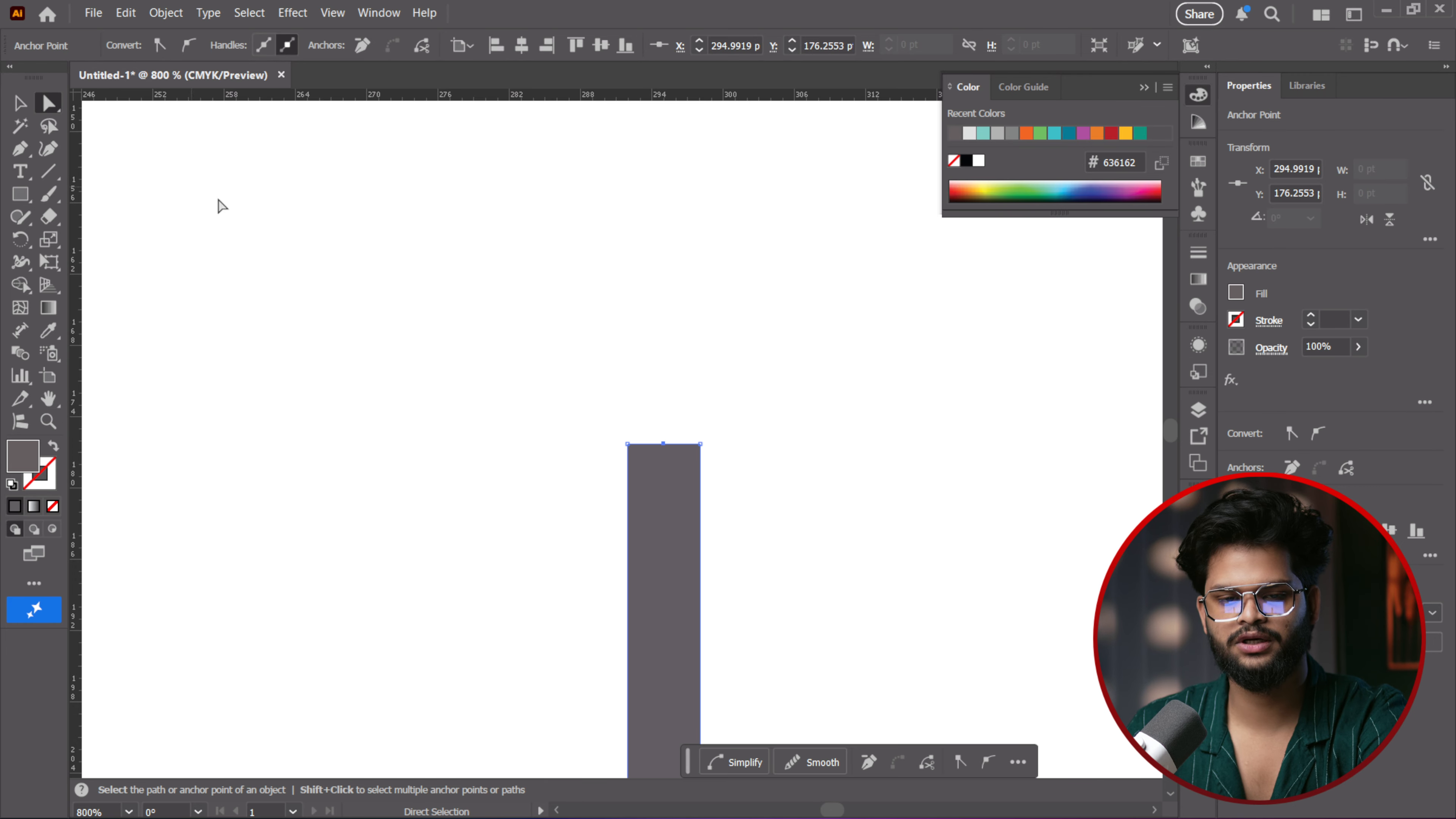
drag(664, 444, 664, 176)
key(shift)
Round the two lower corners of the thin shape fully, with a radius of about 3.06 pt
scroll(740, 419, down, 3)
alt+click(786, 480)
key(space)
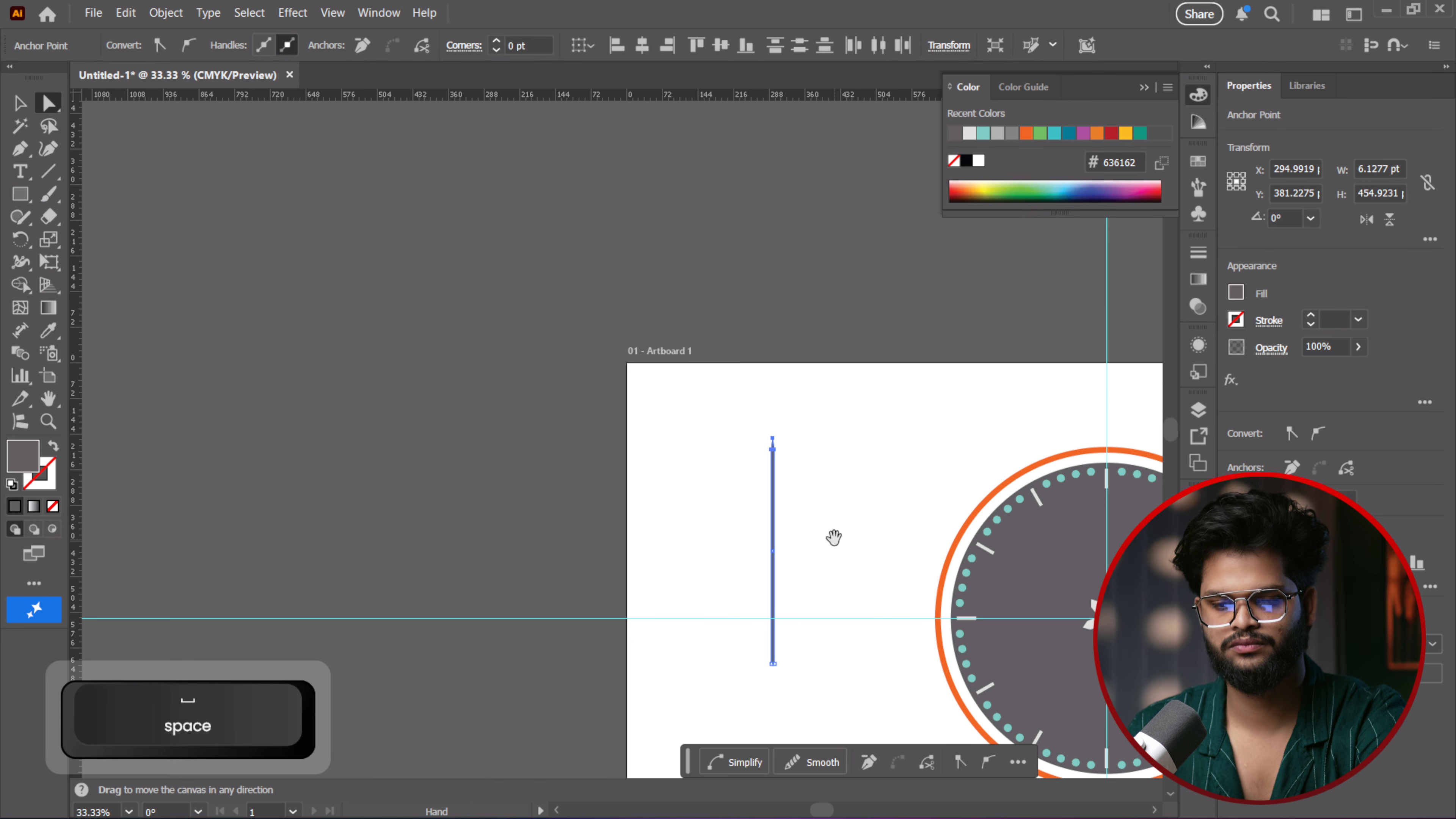
drag(835, 537, 682, 267)
scroll(631, 413, up, 4)
scroll(609, 383, up, 4)
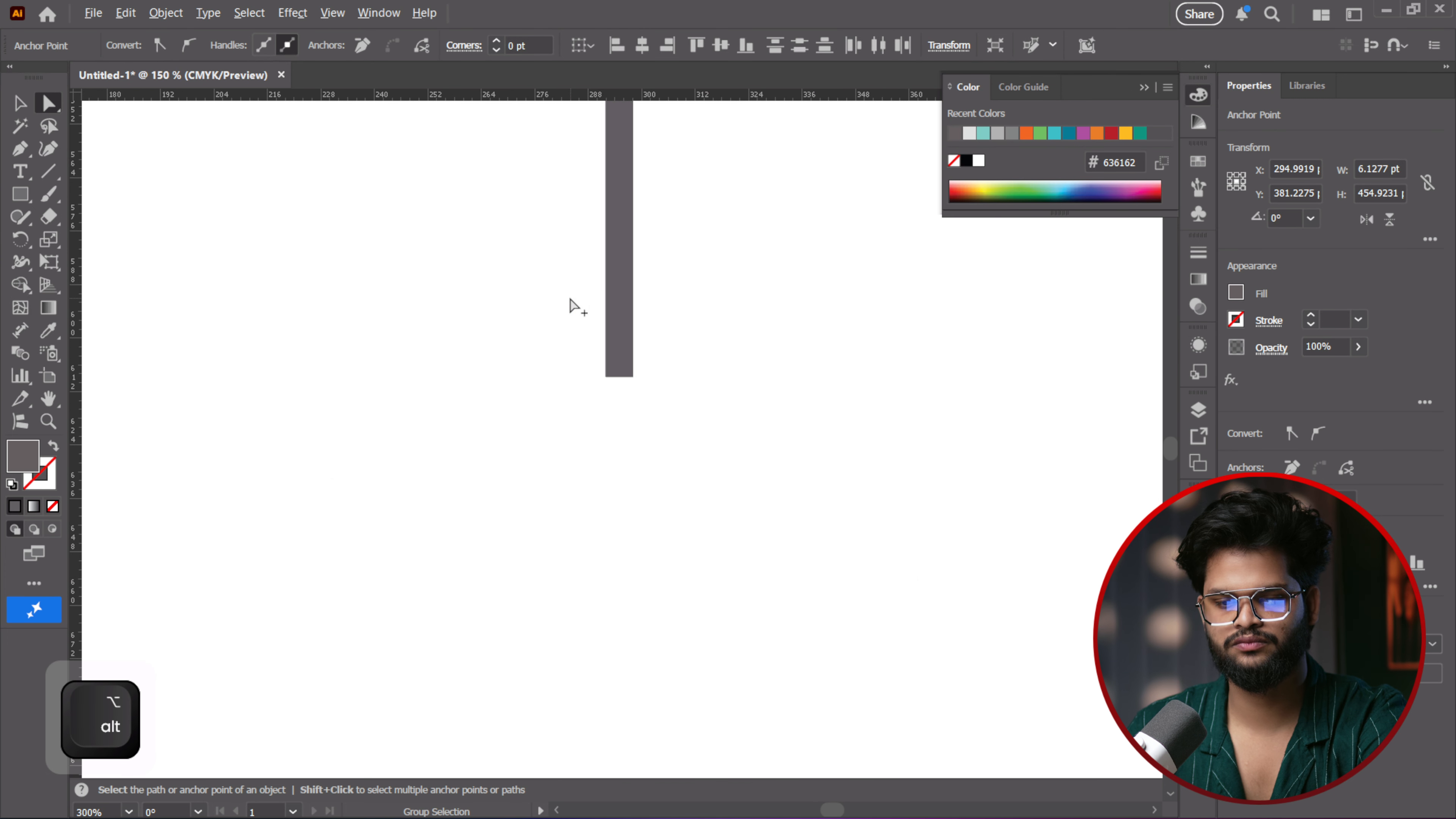
drag(575, 397, 797, 485)
drag(668, 428, 653, 318)
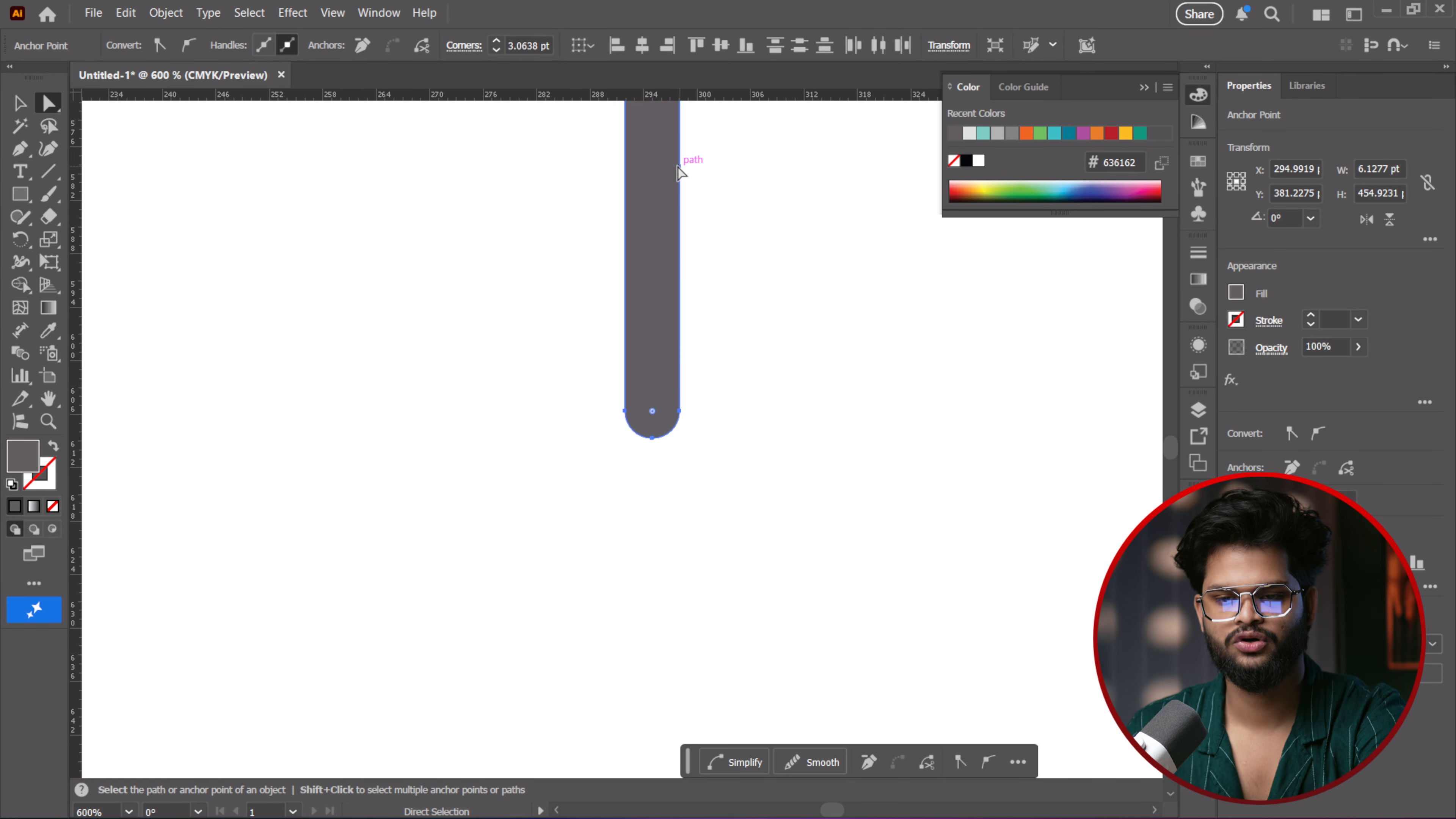
Fill the thin hand shape with the turquoise recent colour 40c1c9
click(19, 102)
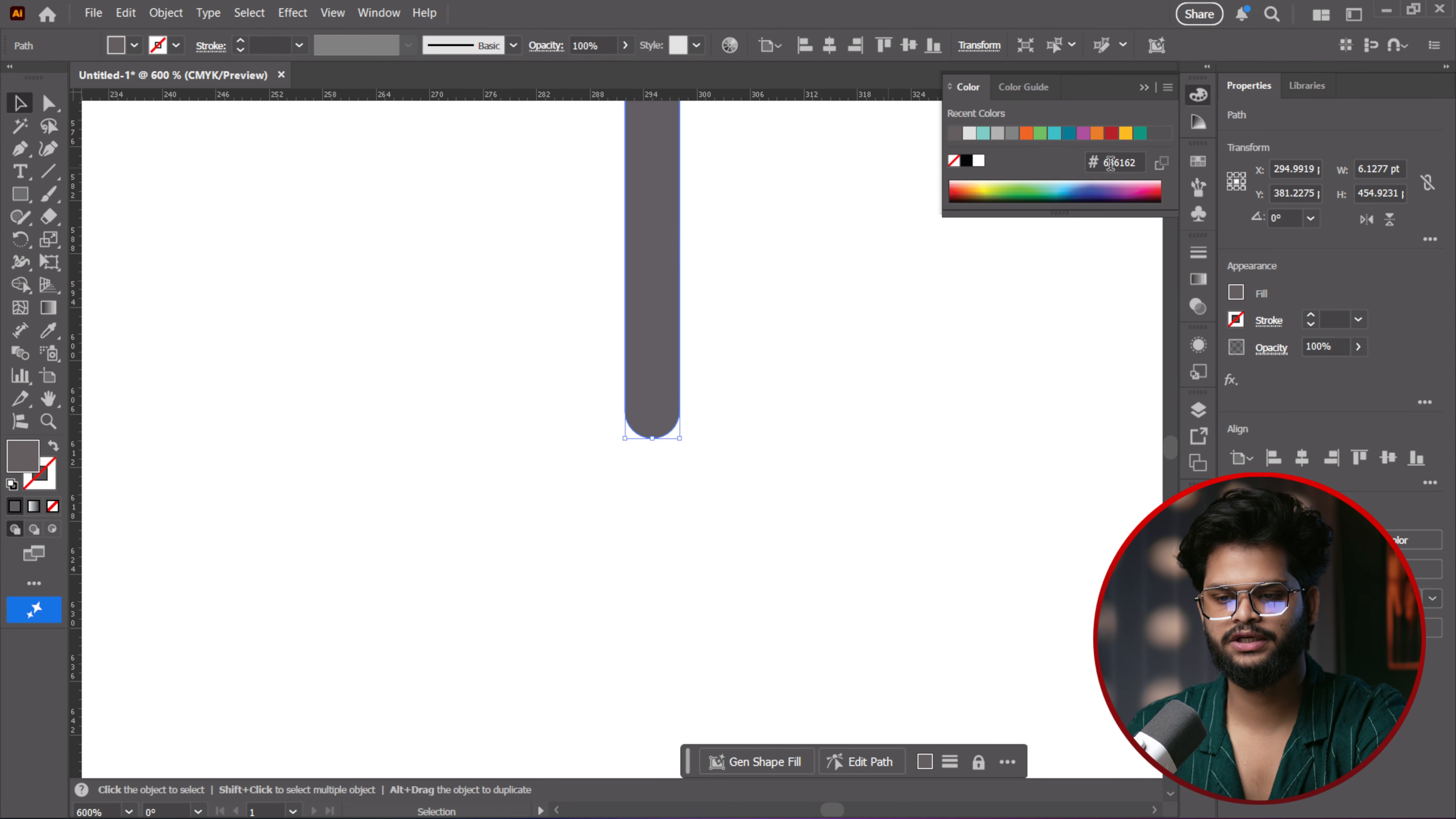
click(1053, 136)
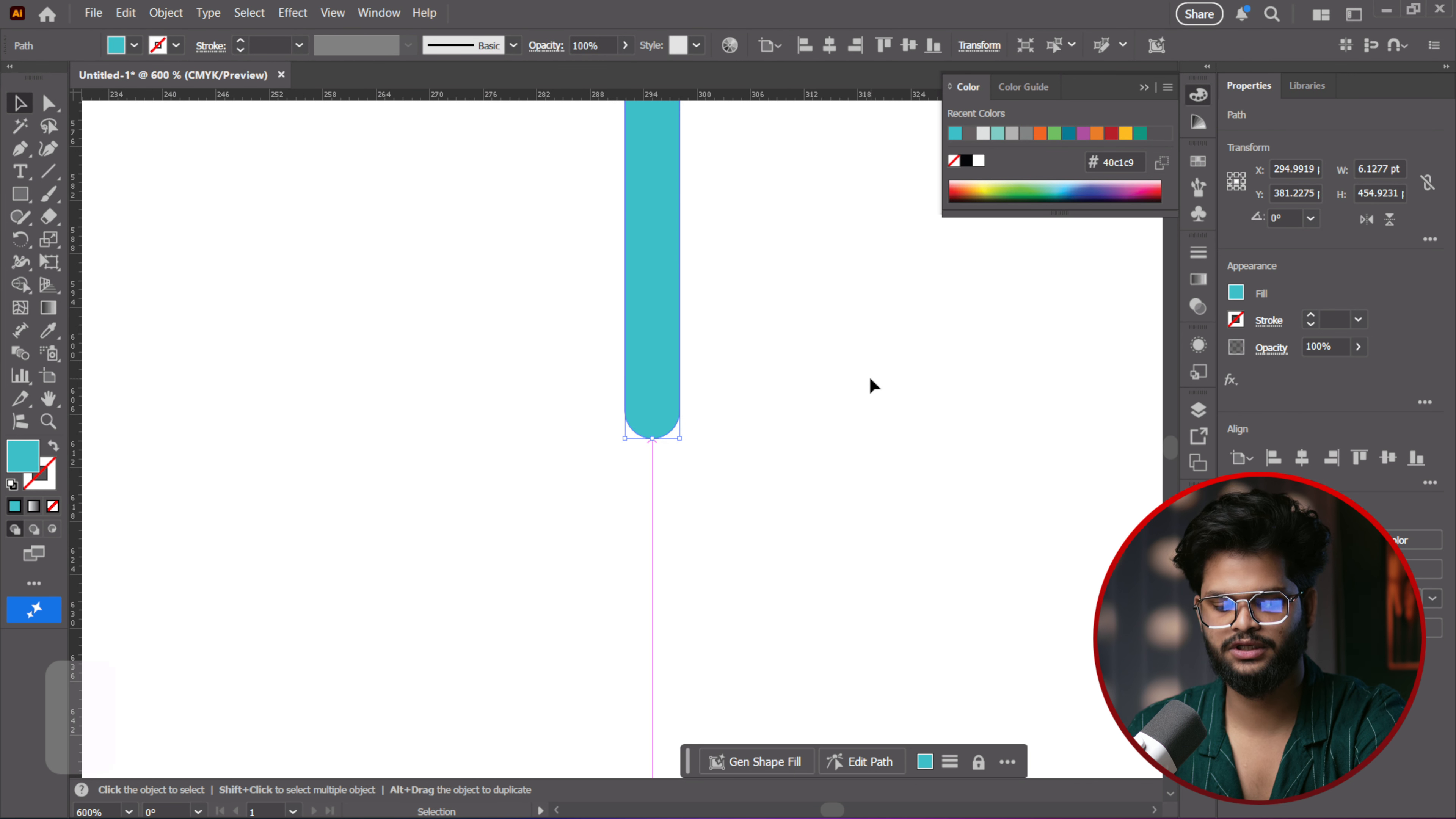
key(ctrl+1)
Sample the clock's orange ring onto the thin hand and swap fill and stroke, leaving an orange f26722 fill without a stroke
key(space)
drag(972, 396, 679, 447)
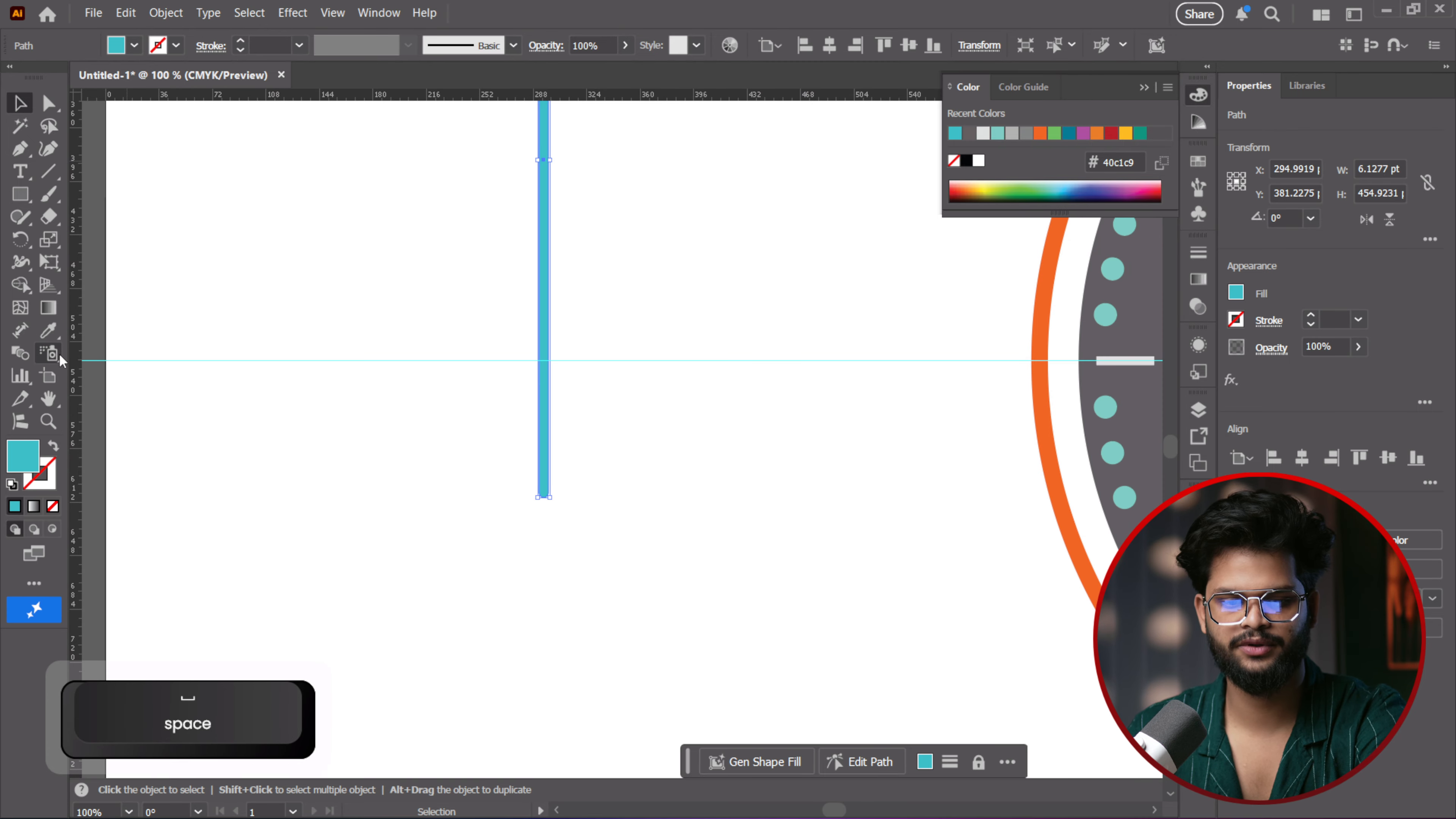
click(49, 330)
click(1054, 312)
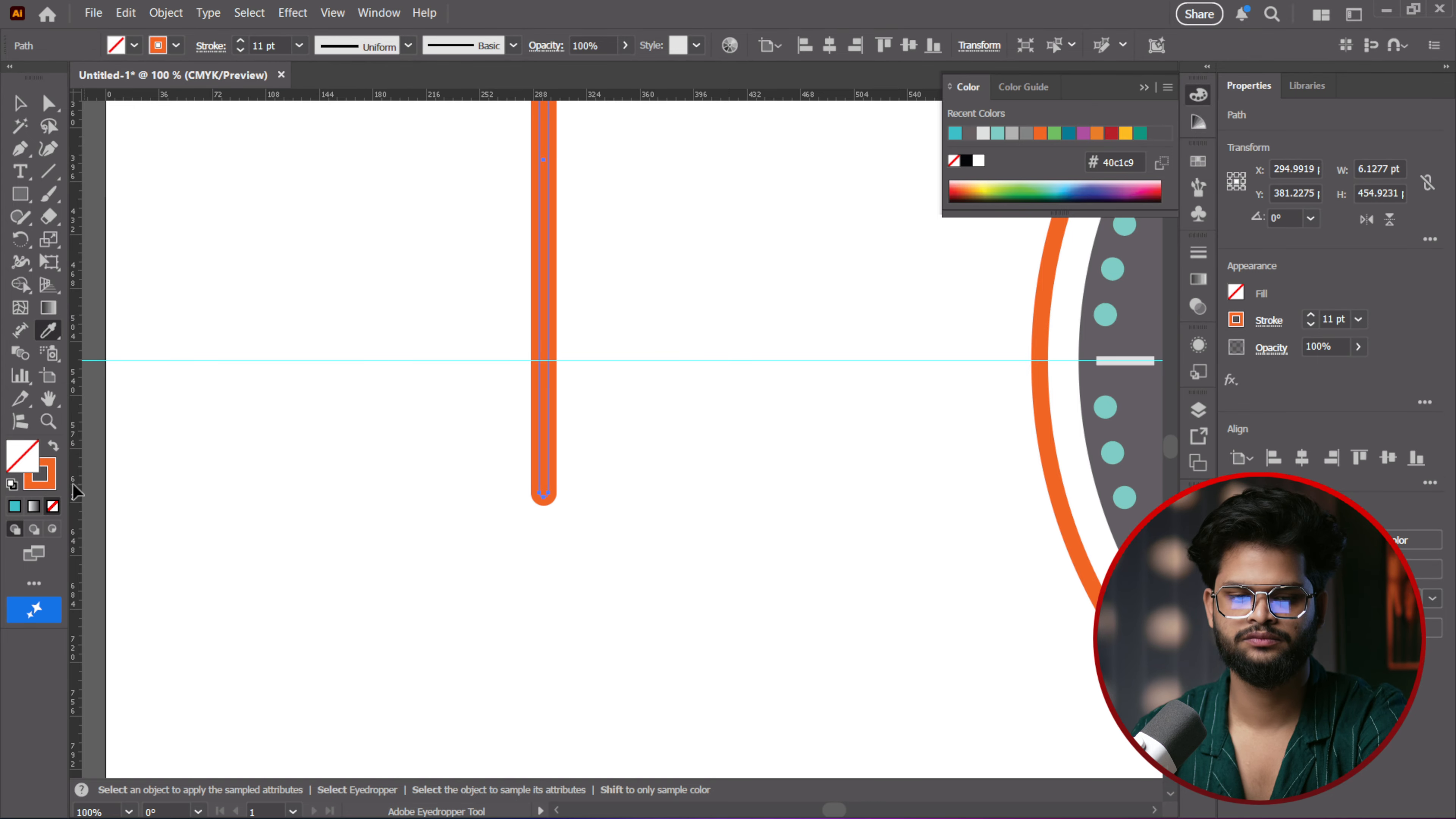
click(53, 449)
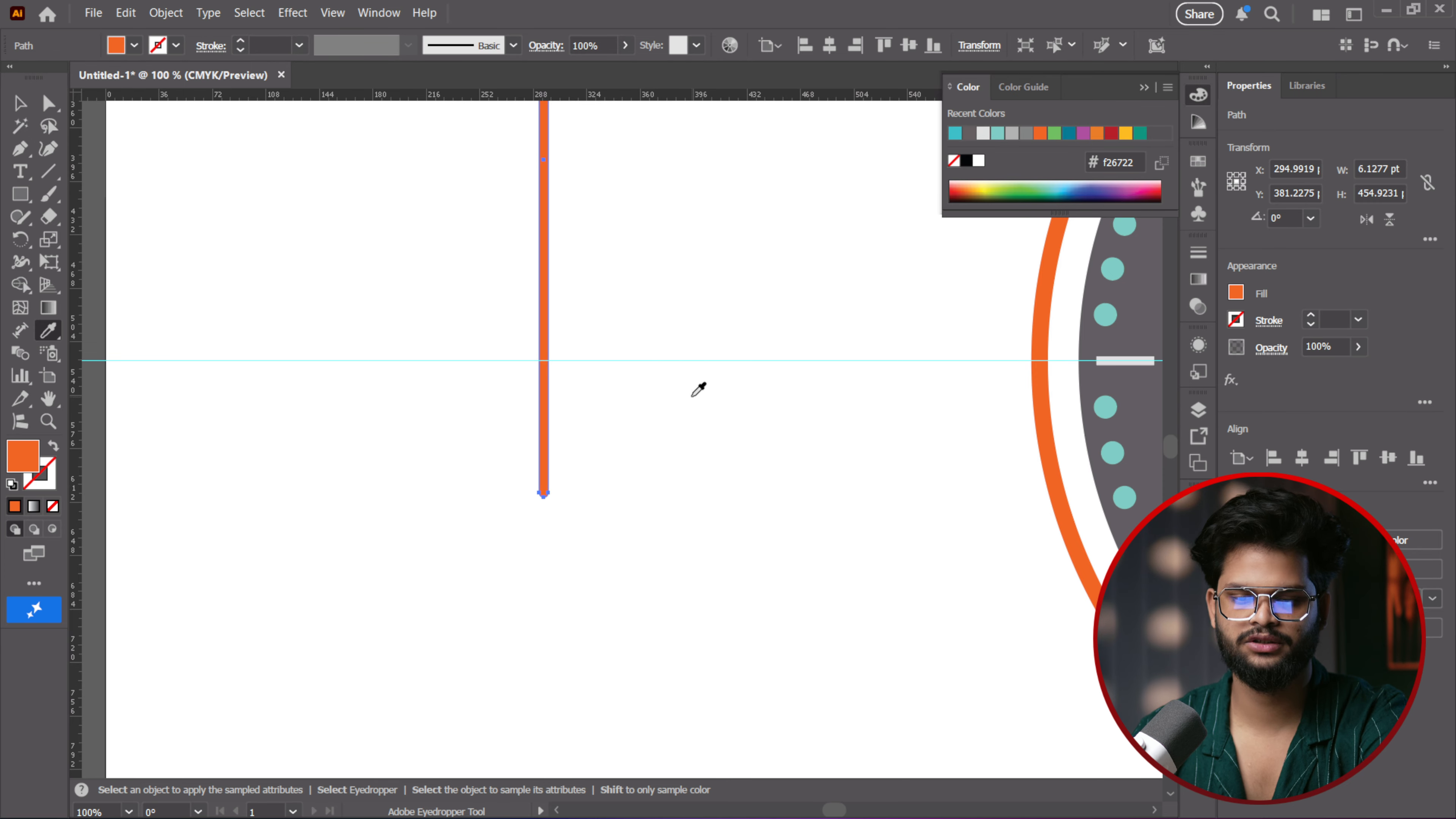
Move the orange hand onto the clock dial and line it up with the vertical guide through the centre
key(v)
drag(542, 221, 741, 226)
scroll(651, 357, down, 4)
drag(668, 300, 869, 271)
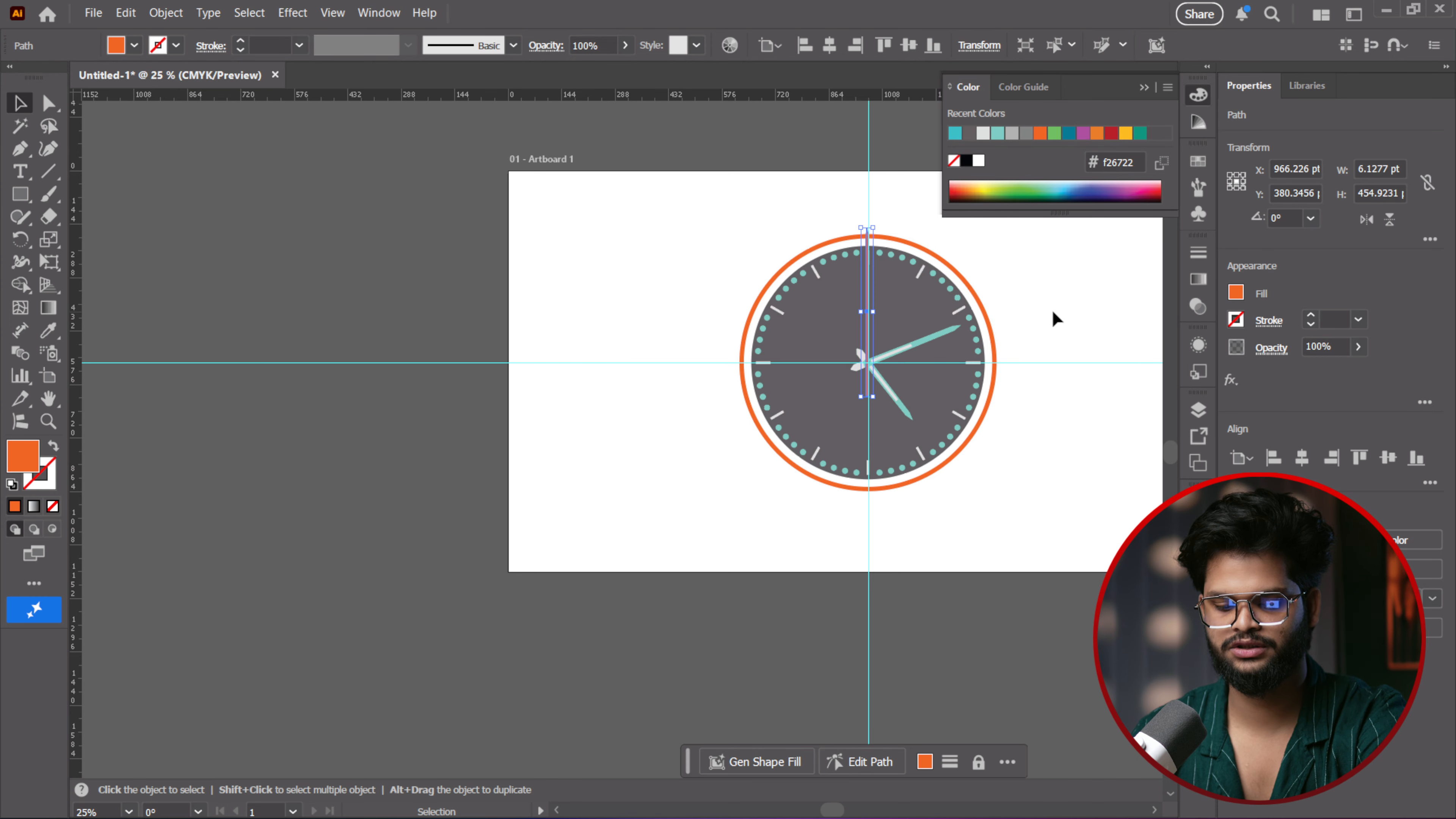
shift+click(998, 346)
drag(1085, 282, 819, 403)
scroll(617, 481, up, 4)
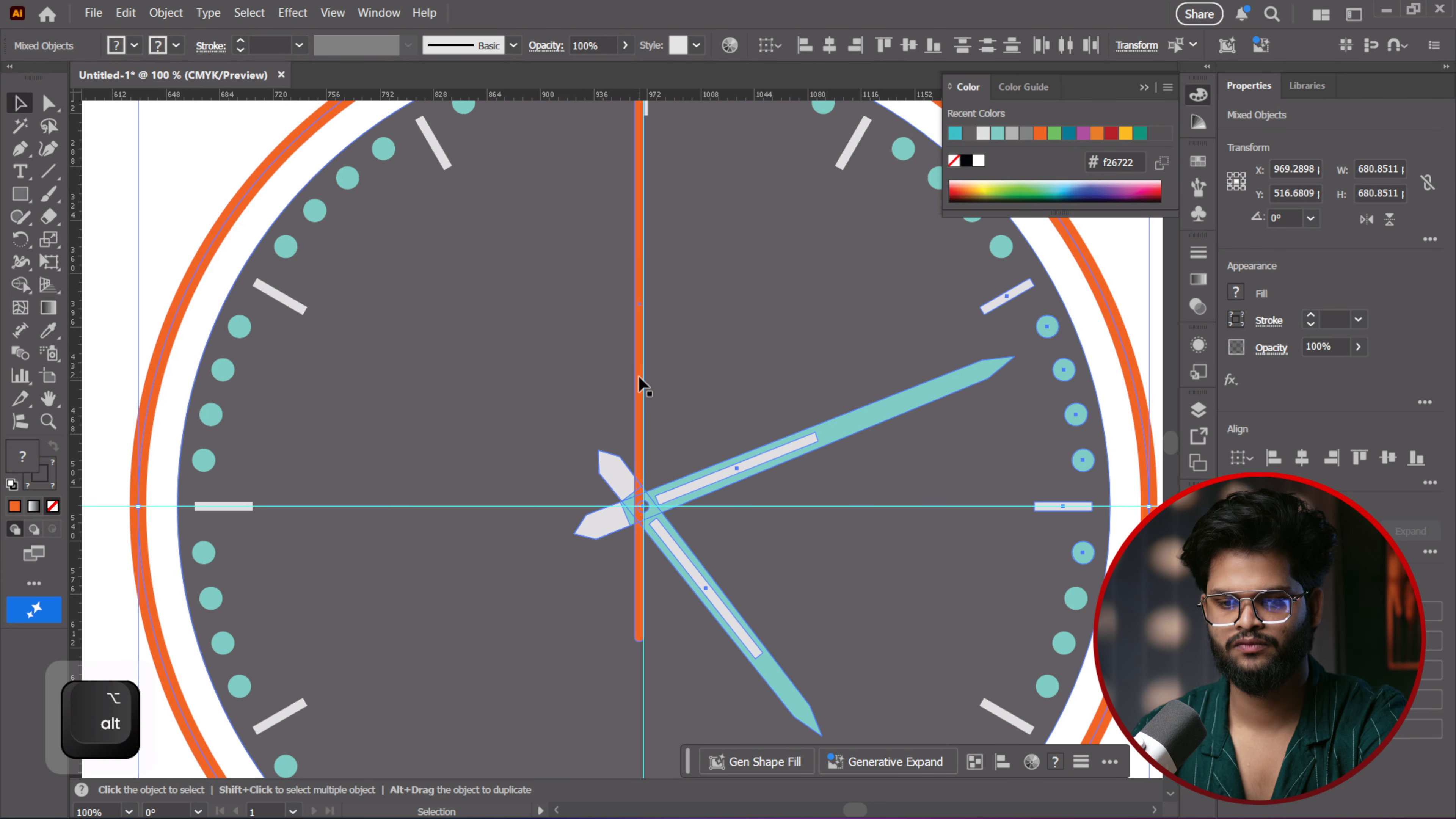
drag(638, 376, 645, 348)
Scale the orange hand down to about 4.6 pt wide and 343 pt high, and position it along the vertical guide across the pivot
scroll(747, 329, up, 5)
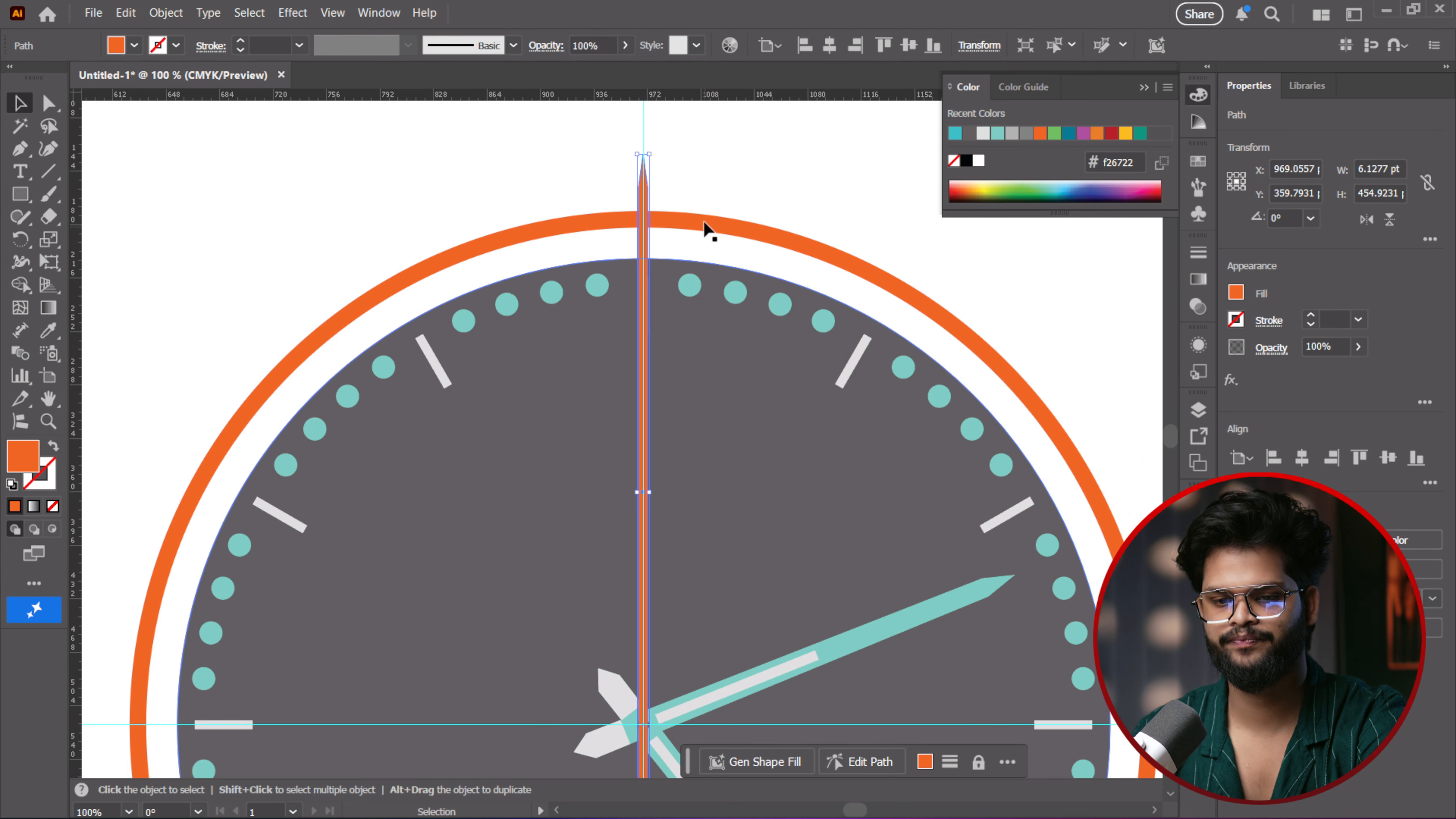
drag(637, 155, 642, 275)
scroll(811, 490, down, 3)
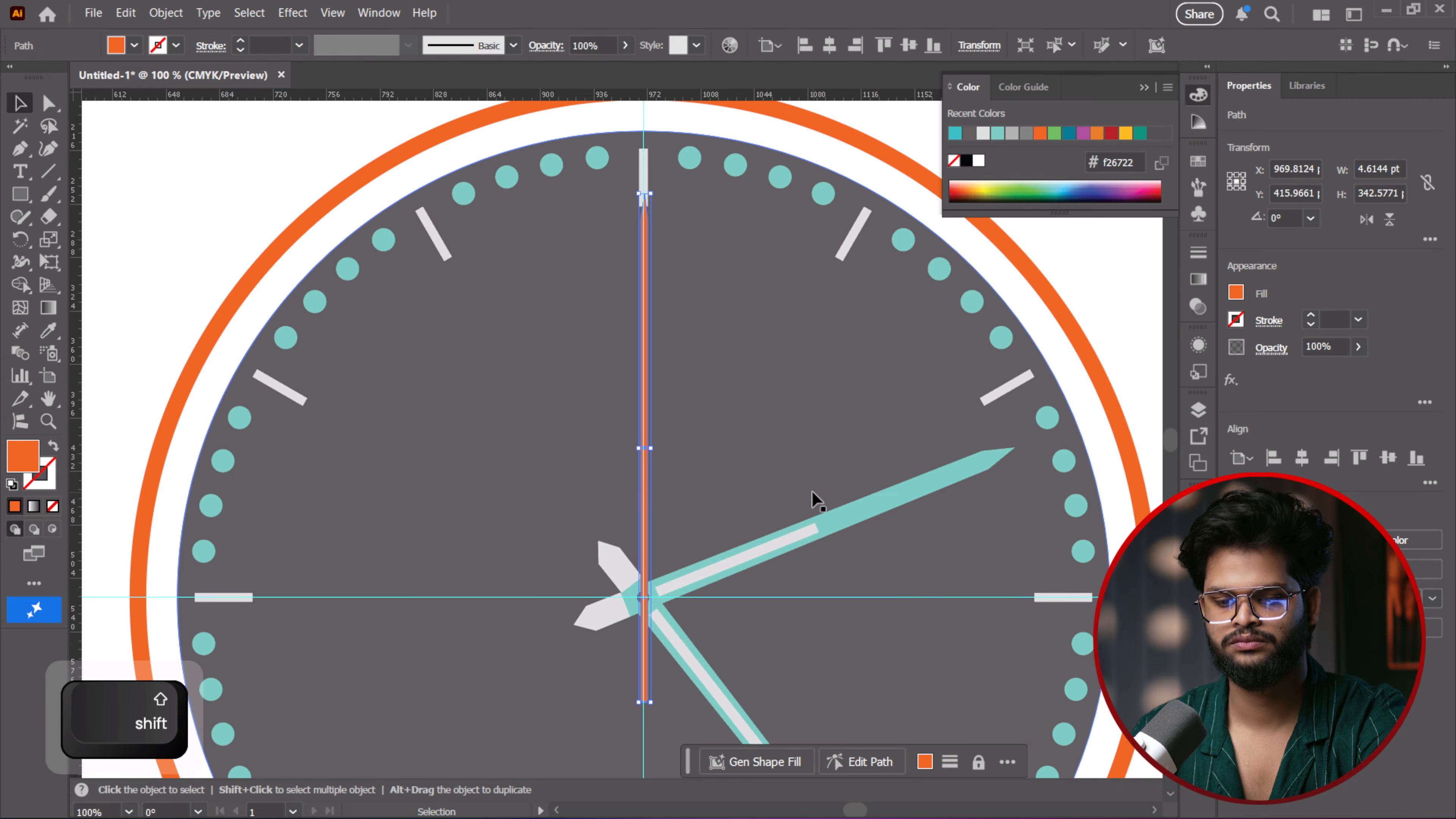
drag(642, 496, 642, 484)
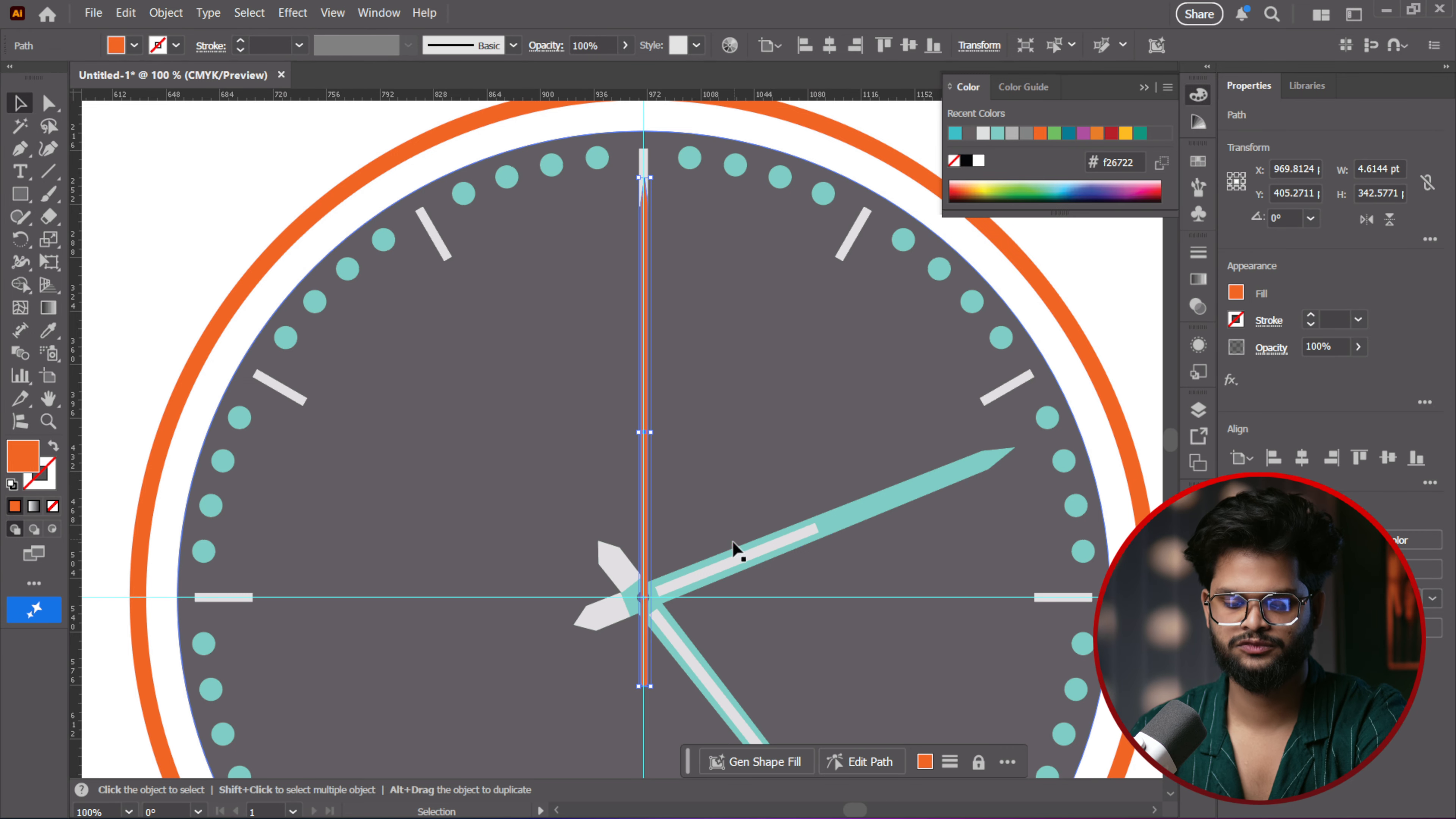
Send the orange hand backward in the stacking order so it lies beneath the teal hands but above the dial
scroll(585, 683, up, 2)
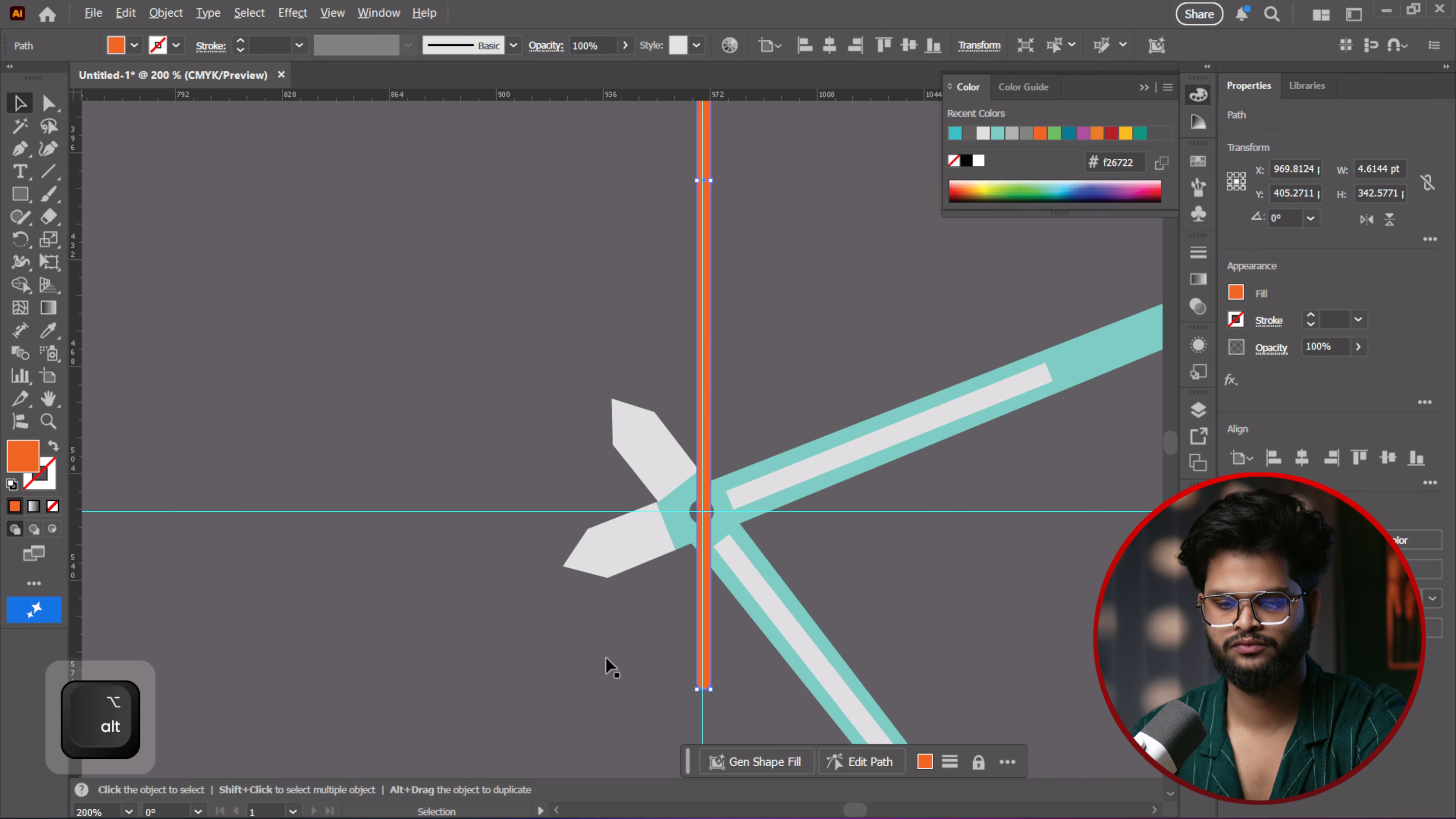
scroll(825, 508, down, 1)
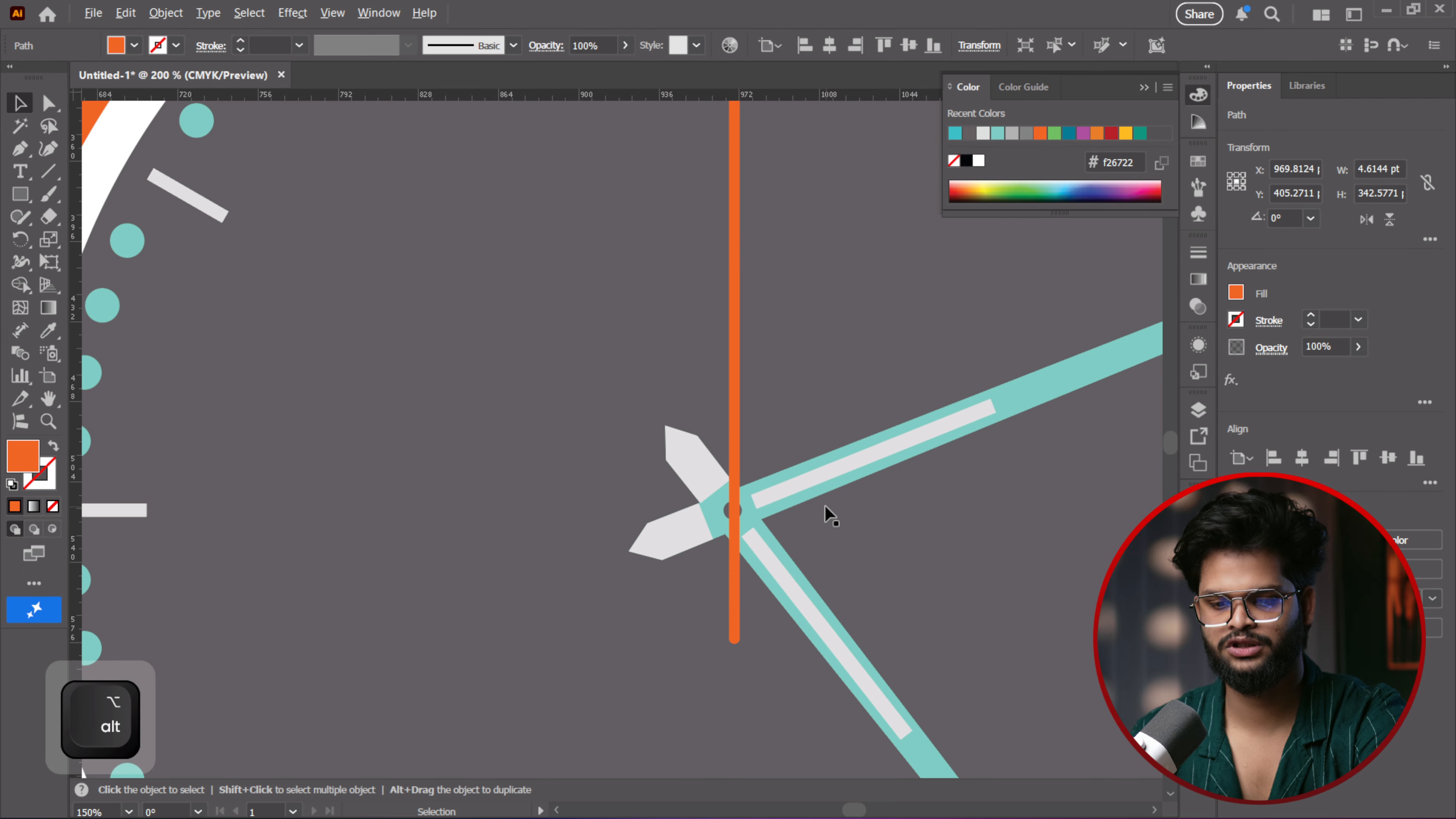
right_click(740, 417)
mouse_move(819, 730)
click(1014, 682)
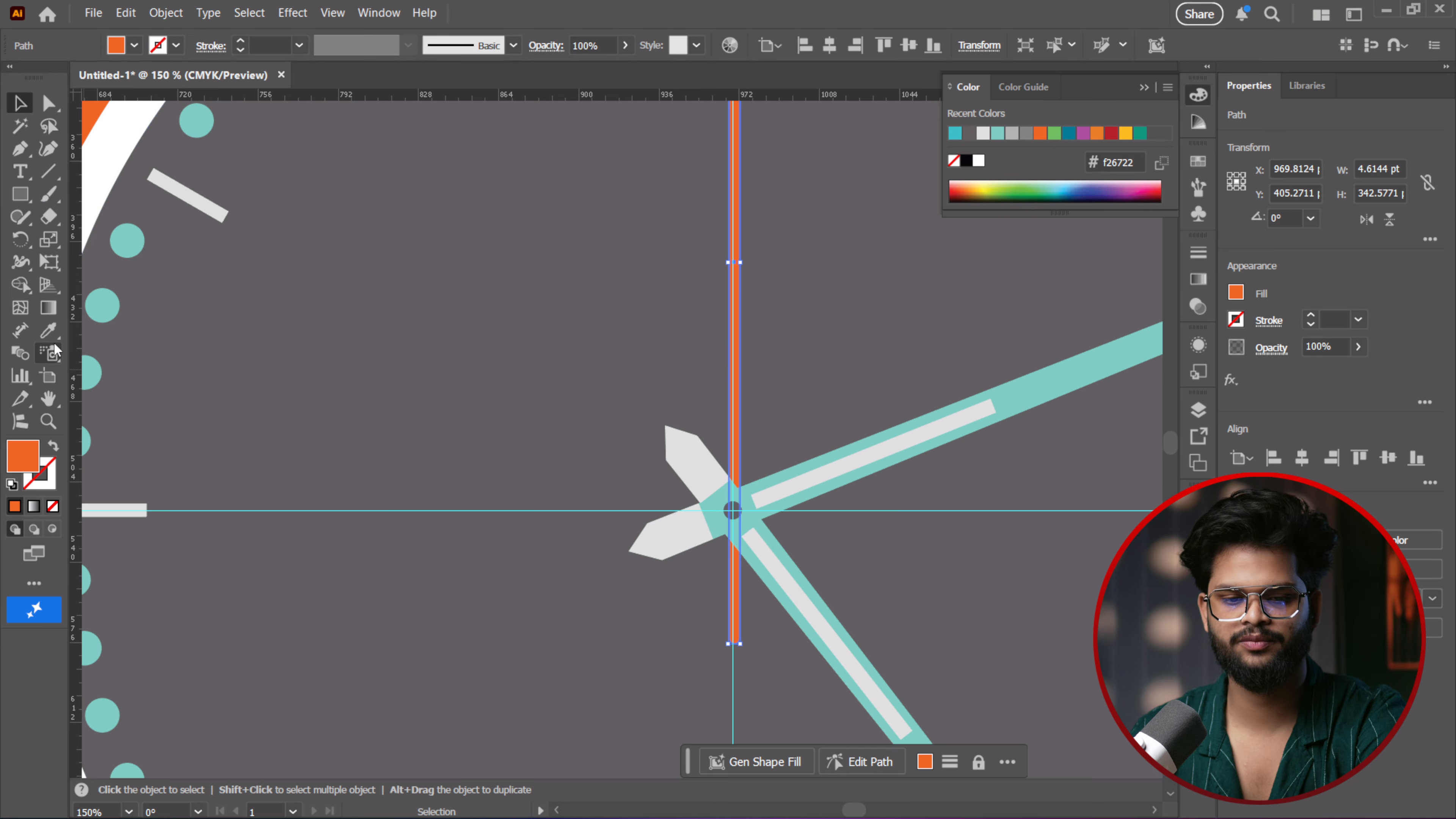
Rotate the orange hand by about 152.5° around the dial's centre so its tip points to the seven o'clock bar
click(20, 239)
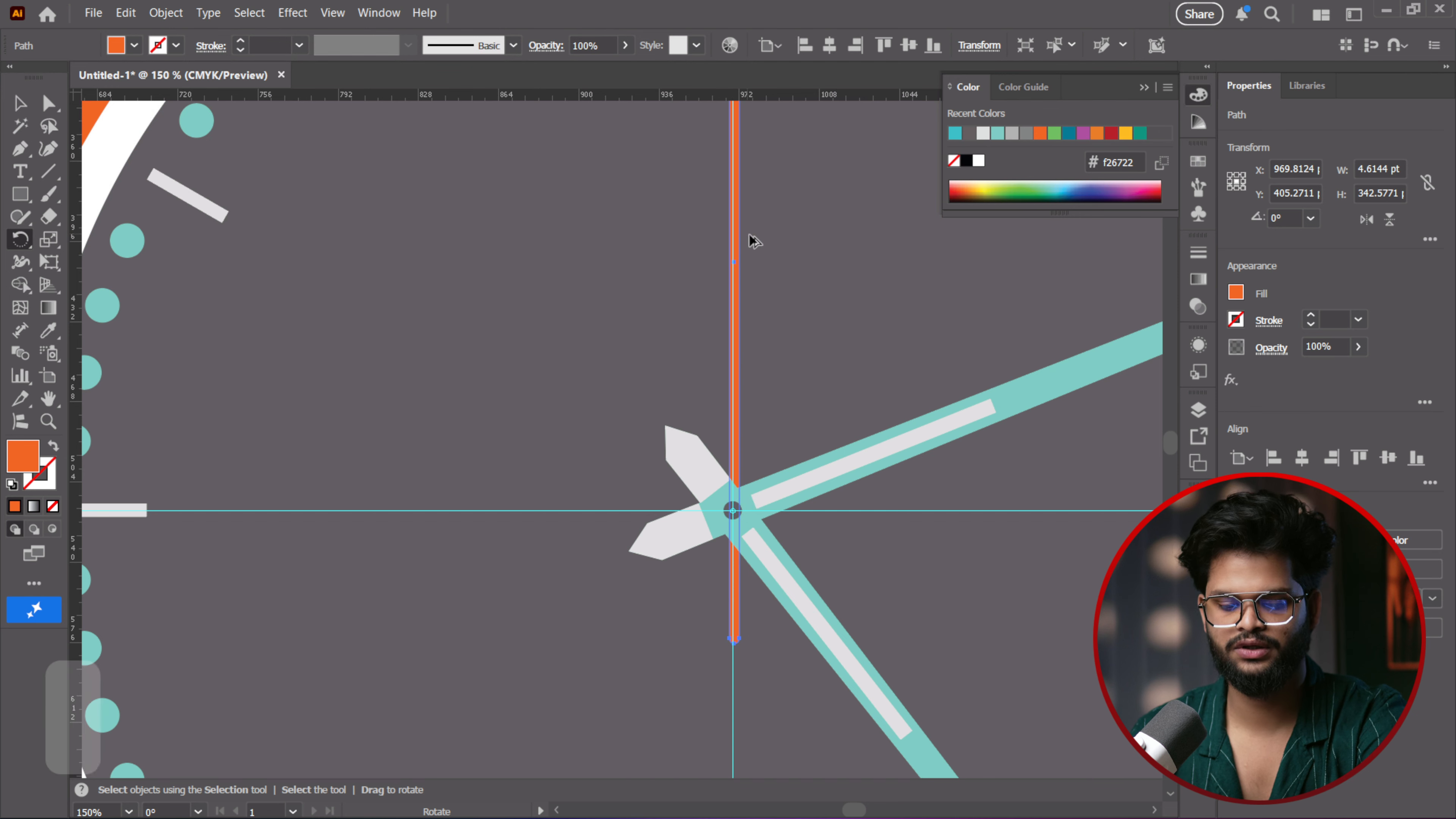
scroll(754, 237, down, 4)
scroll(792, 241, up, 2)
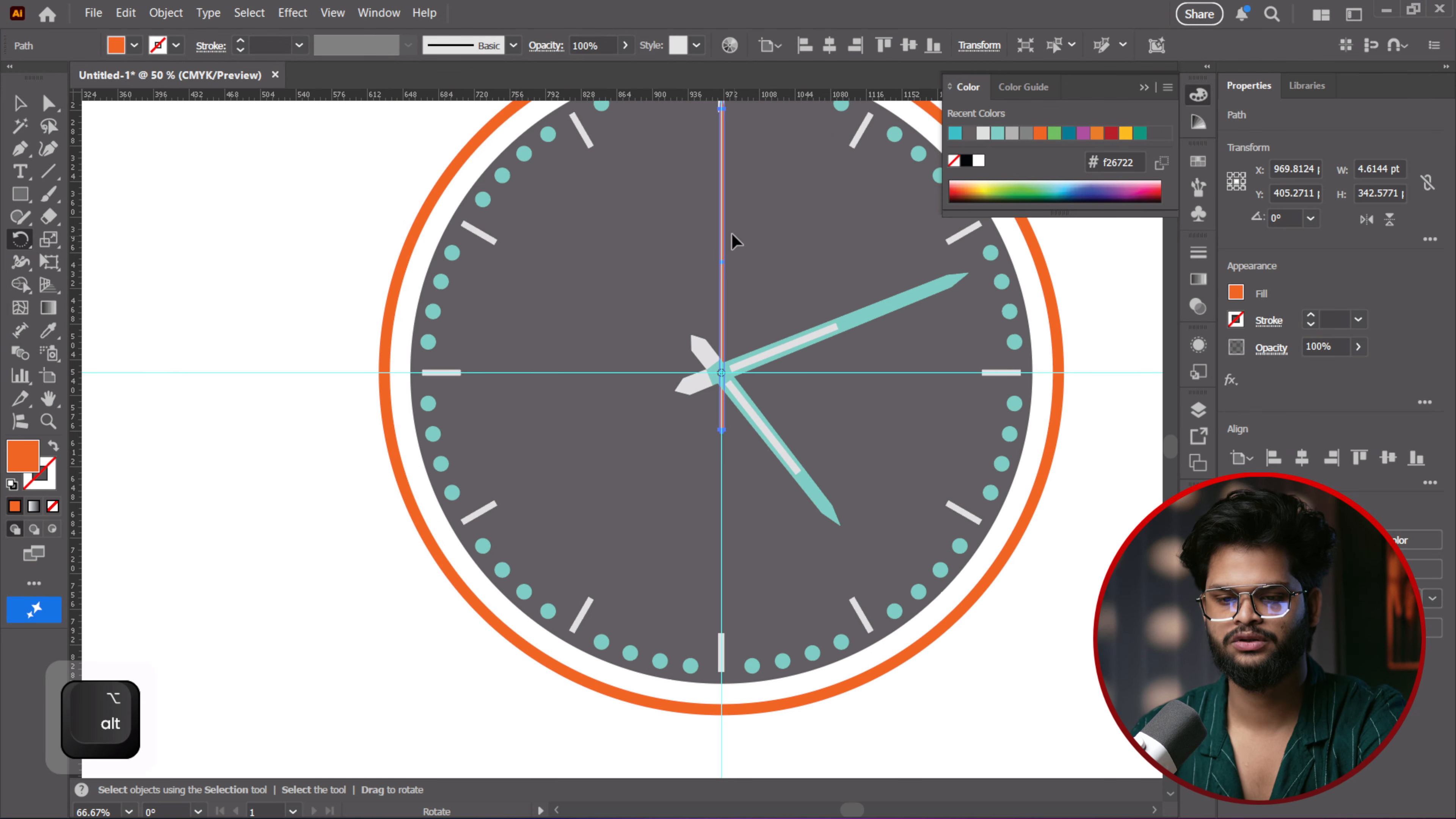
drag(731, 228, 676, 462)
key(ctrl+minus)
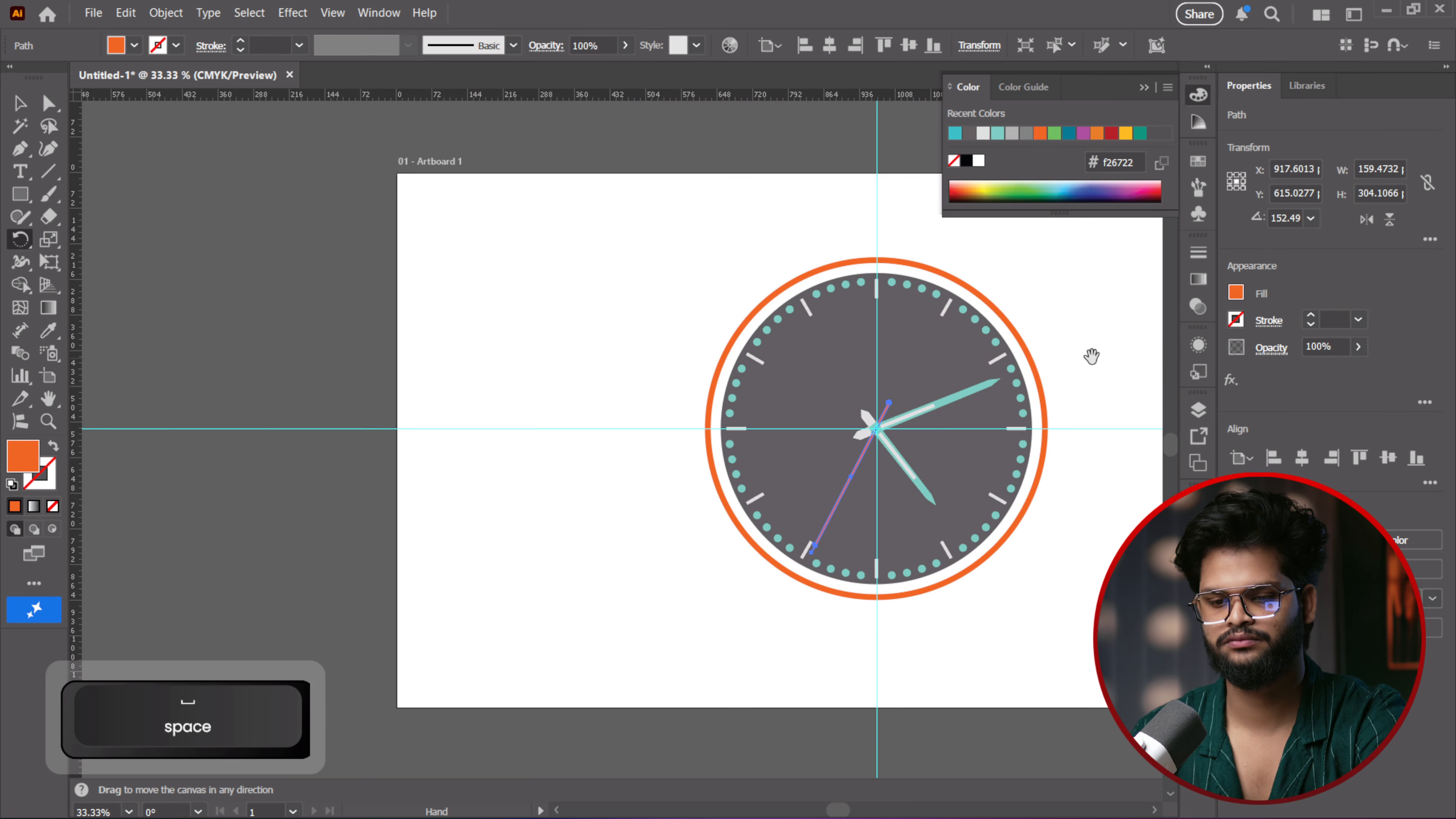
drag(1092, 355, 796, 370)
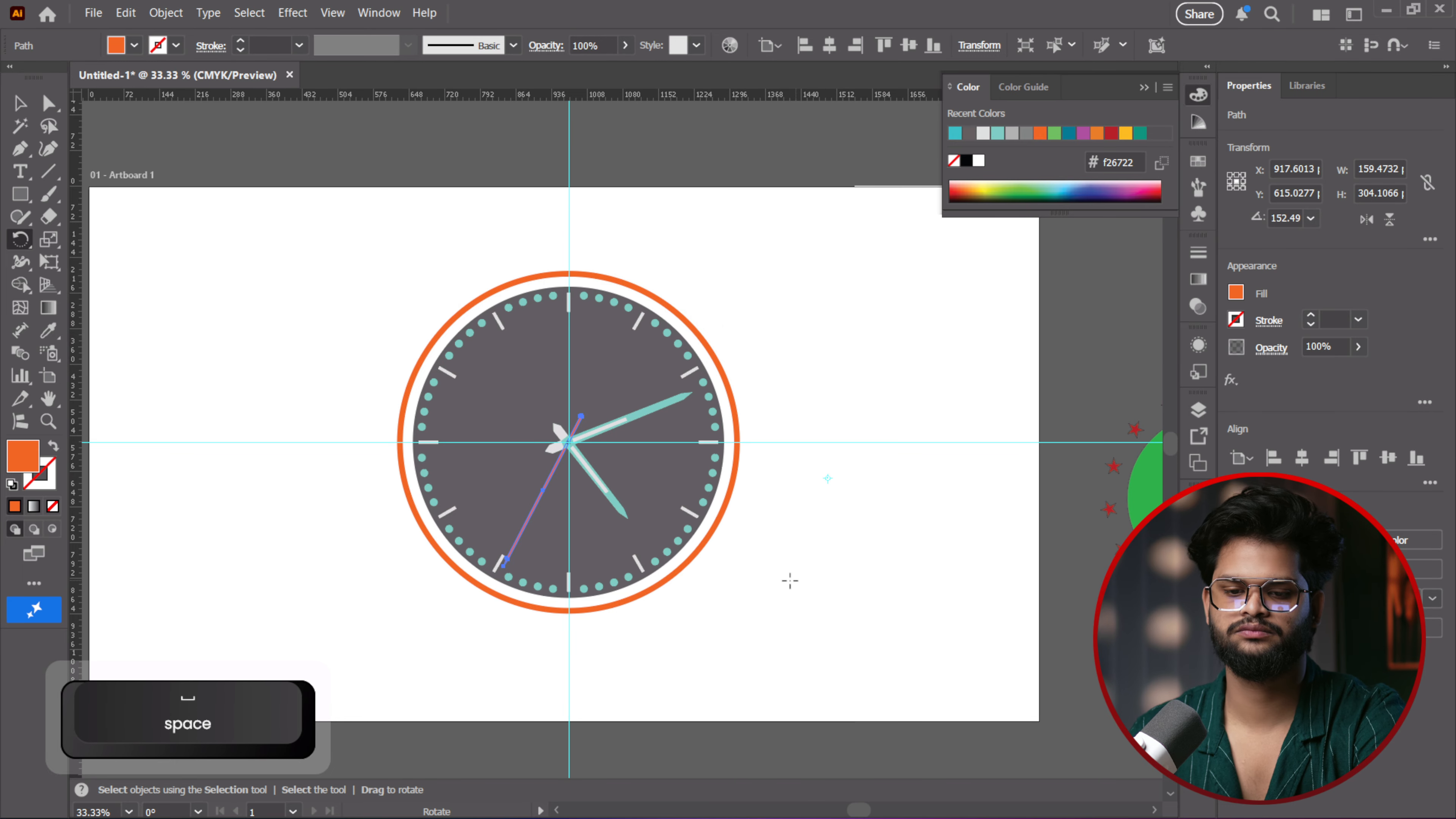
right_click(393, 262)
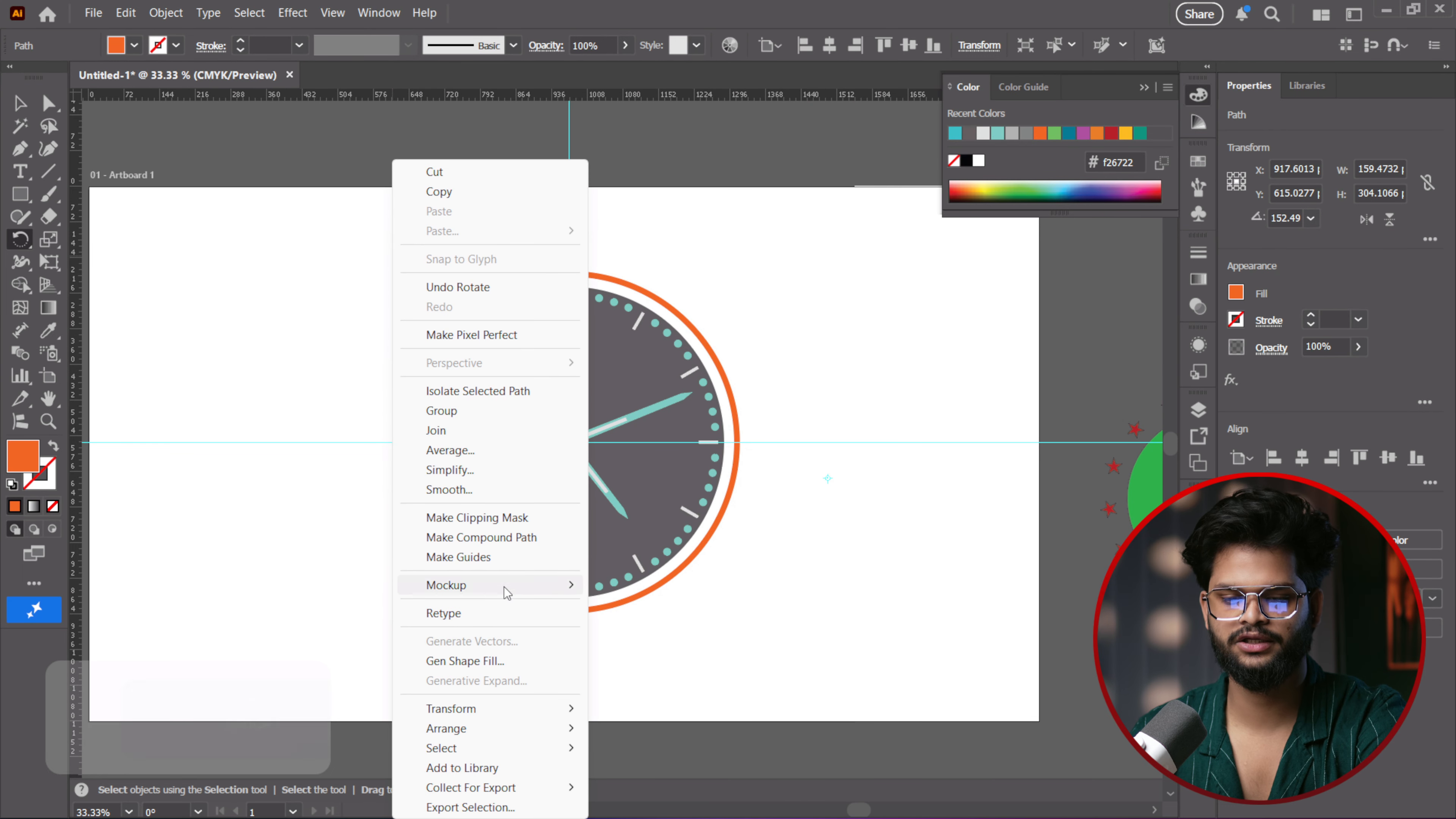
right_click(293, 389)
right_click(293, 389)
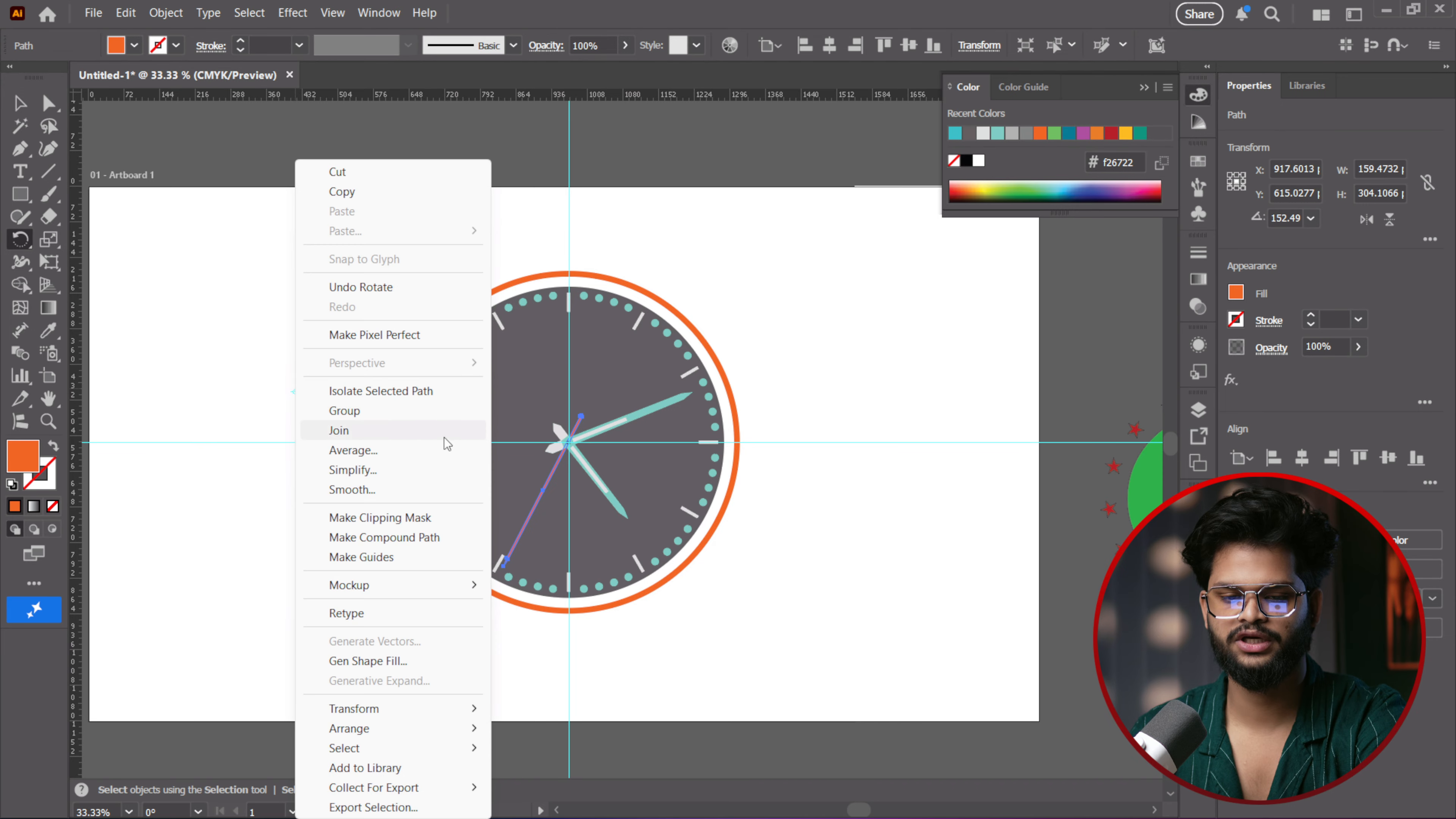
key(Escape)
key(v)
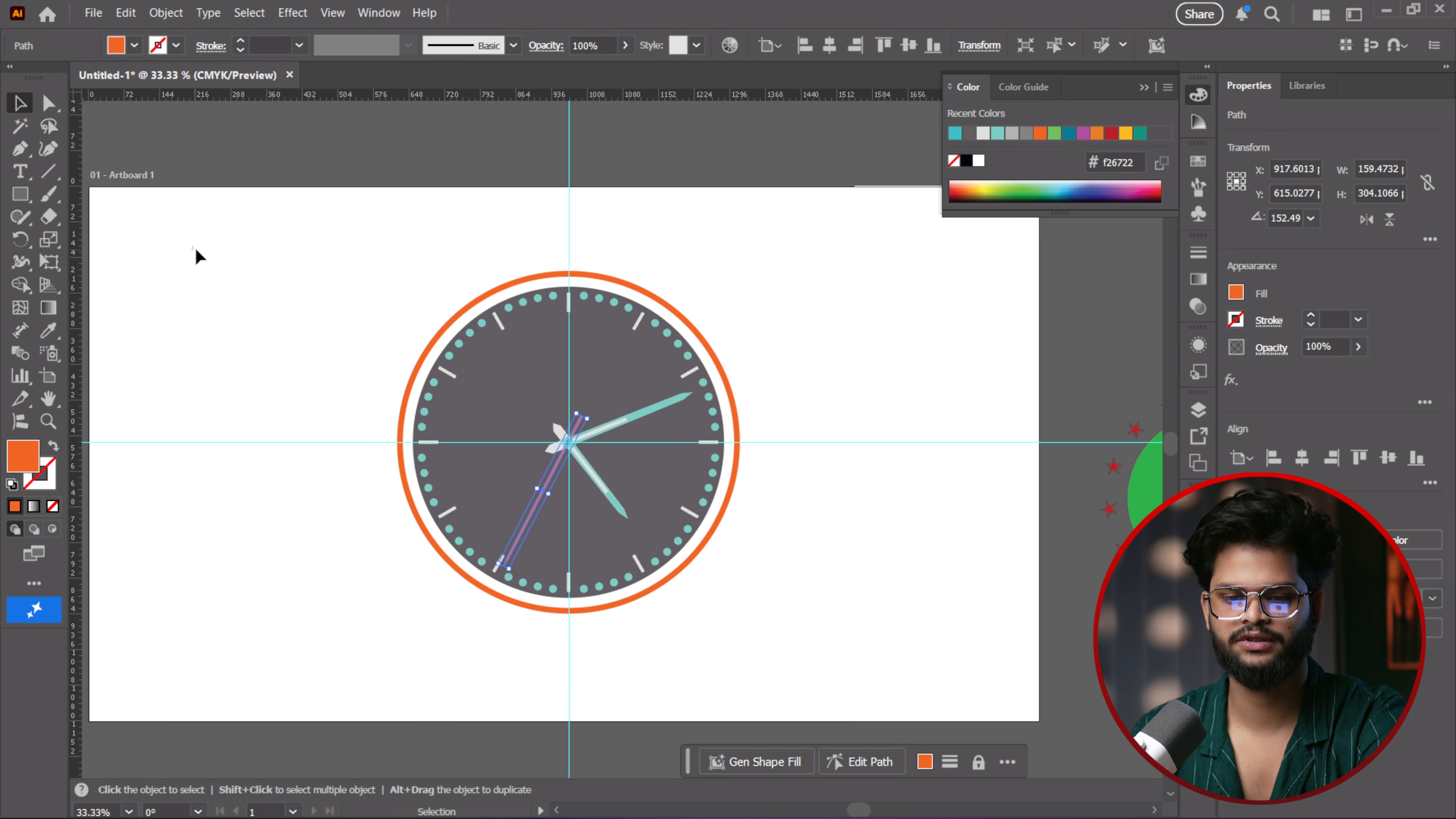